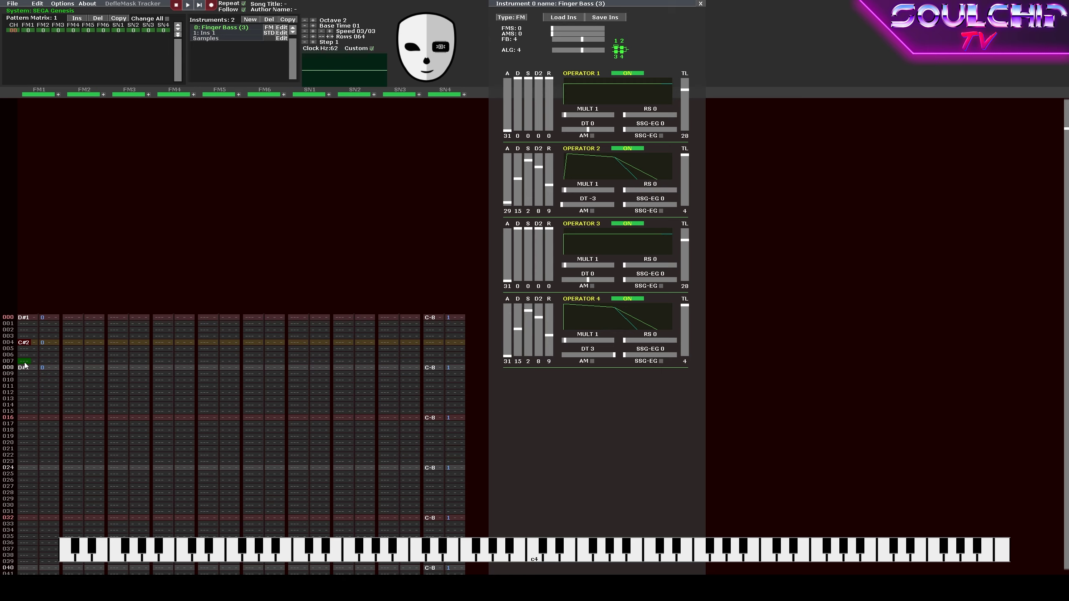
Lower the octave to 1 and replace the FM1 note at row 004 with D#1.
key(d)
key(Up)
key(KP_Divide)
key(d)
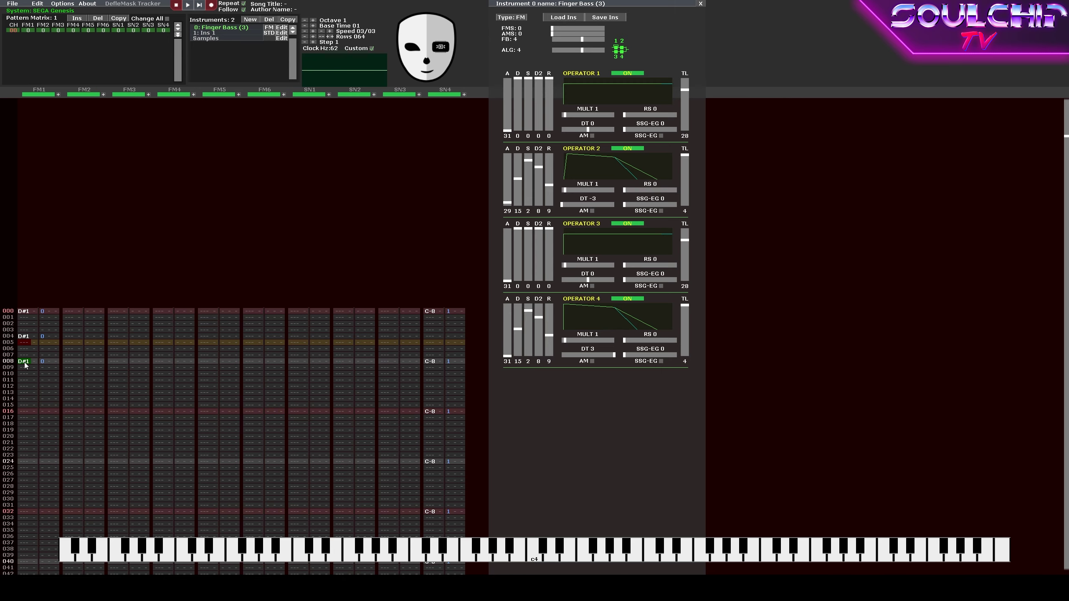
Delete the FM1 note at row 008 and play back the first pattern.
key(Down)
key(Down)
key(Down)
key(Delete)
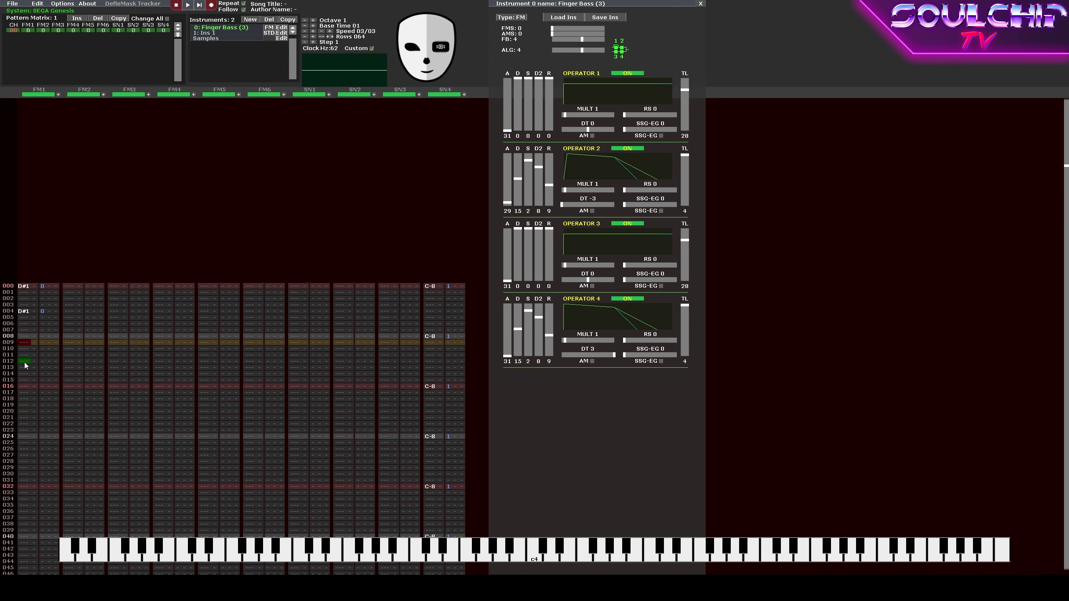
key(Return)
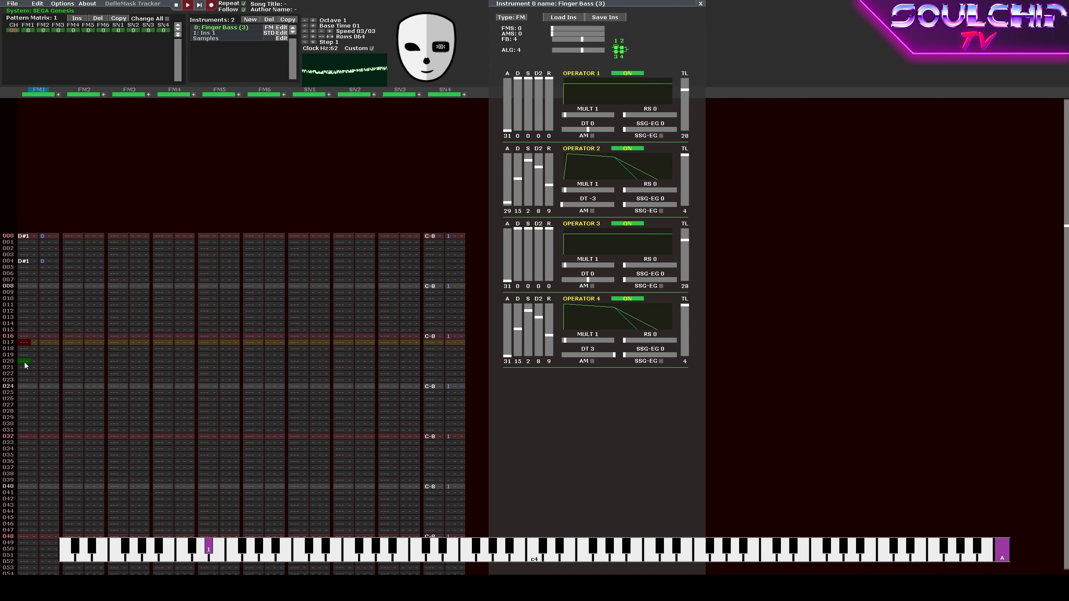
key(Return)
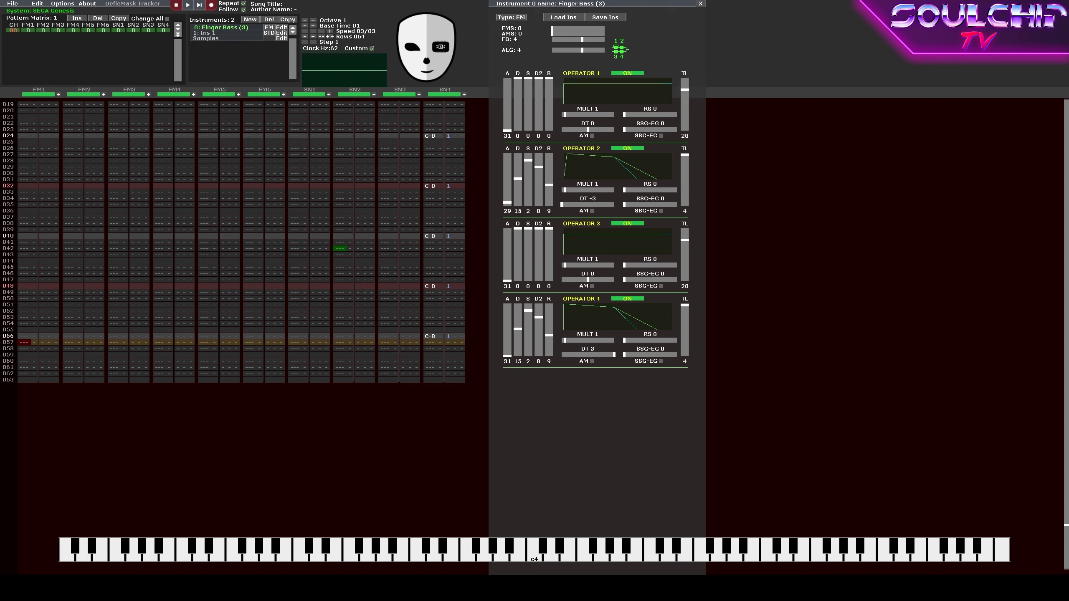
Insert a second row in the pattern matrix with a new pattern for every channel.
click(133, 223)
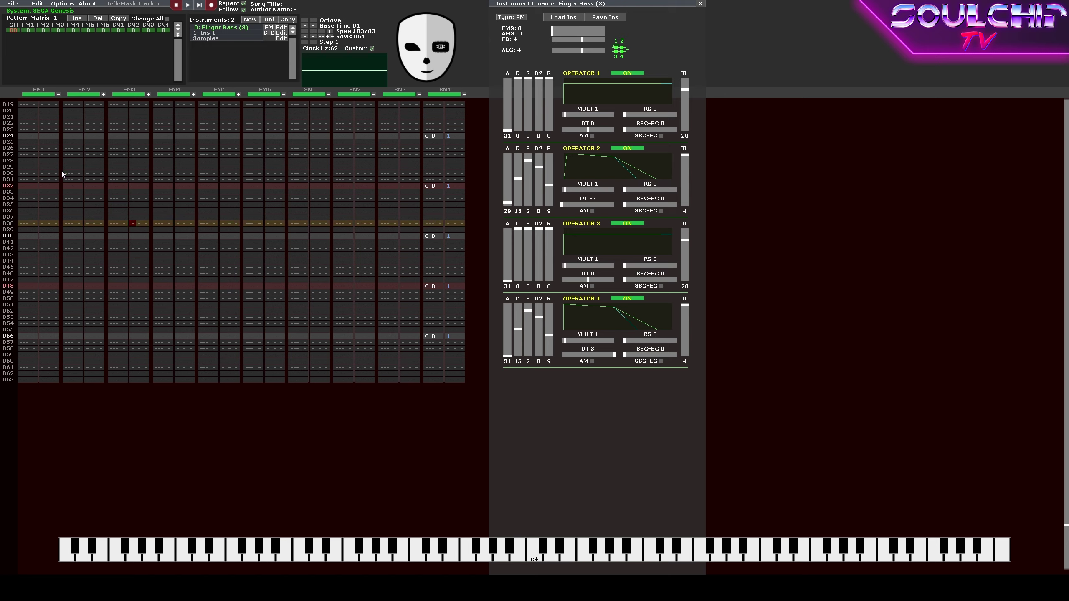
click(166, 19)
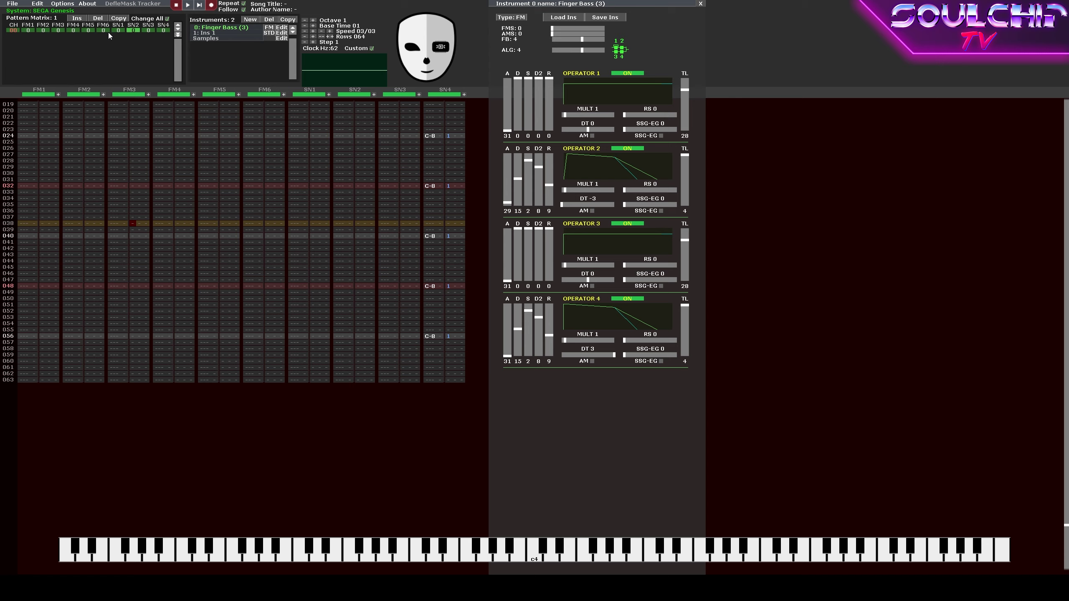
click(77, 18)
scroll(57, 201, up, 5)
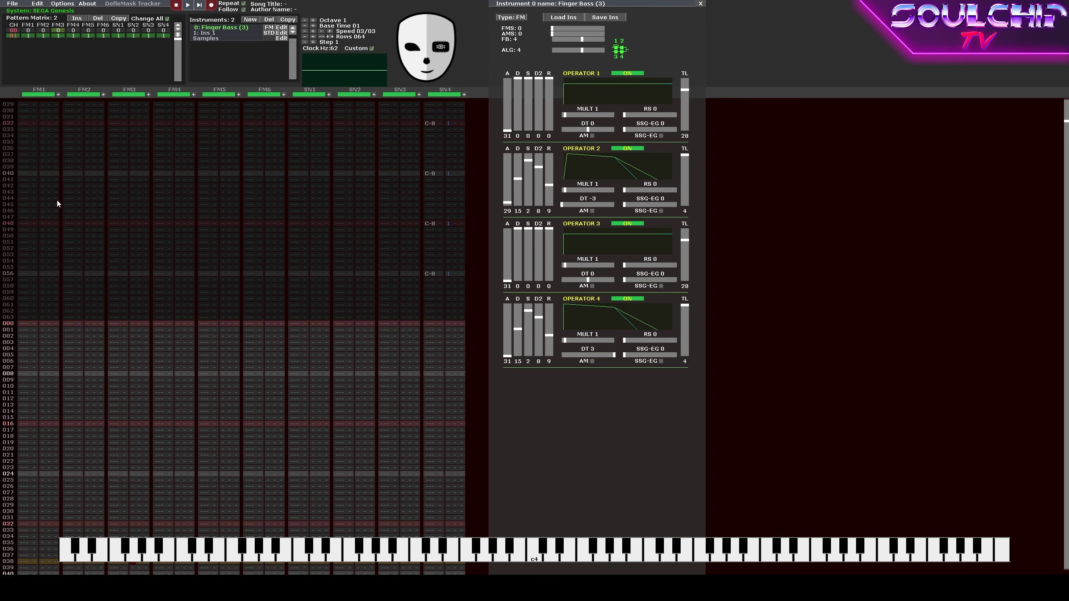
Enter D-1 bass notes at rows 000 and 004 of FM1 in the second pattern.
click(28, 331)
key(d)
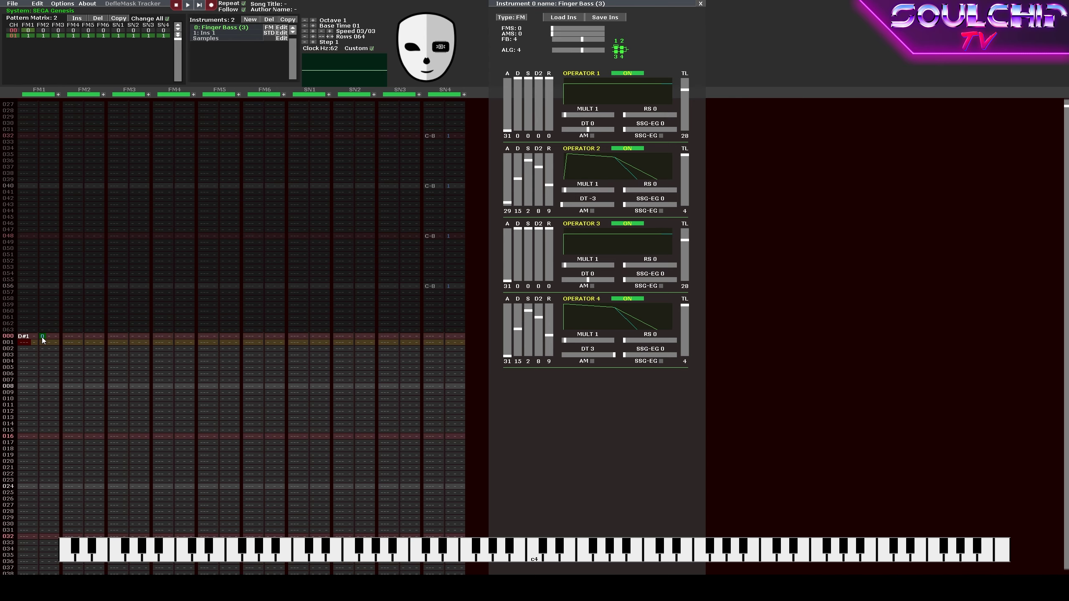
key(Up)
key(x)
key(Down)
key(Down)
key(Down)
key(x)
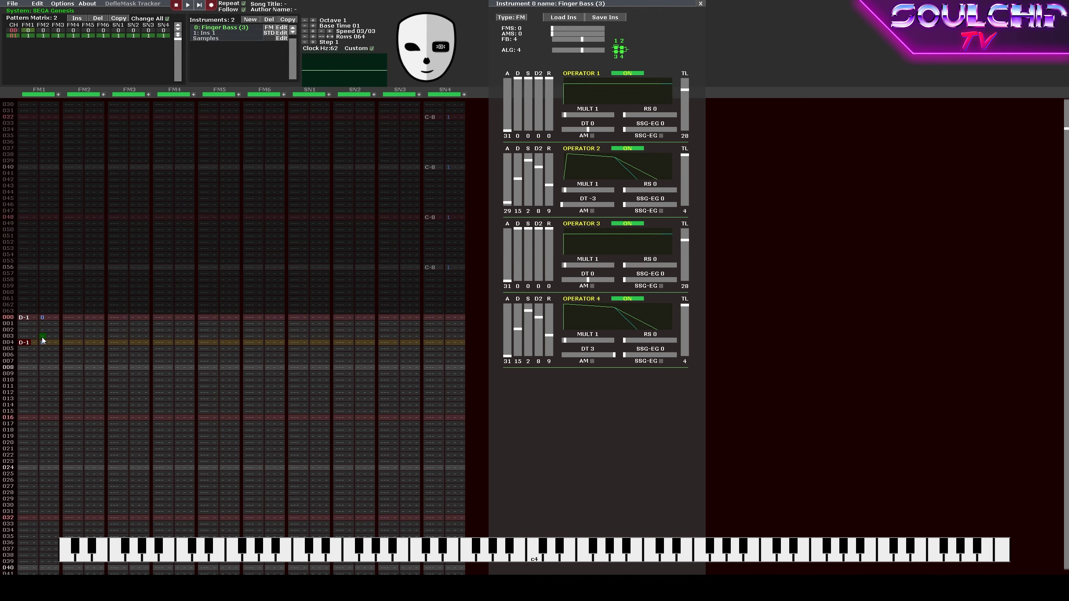
Copy the whole SN4 channel from the first pattern into the second pattern and play back the song.
key(Up)
key(Up)
key(Up)
key(Up)
key(Up)
key(Up)
key(Up)
key(Up)
key(Up)
key(Up)
key(Up)
key(Up)
key(Up)
key(Up)
key(Up)
key(Right)
key(Right)
key(Right)
key(Right)
key(Right)
key(Right)
key(Right)
key(Right)
key(Right)
key(Right)
key(Right)
key(Right)
key(Right)
key(Right)
key(Right)
key(Right)
key(Right)
key(Right)
key(Right)
key(Right)
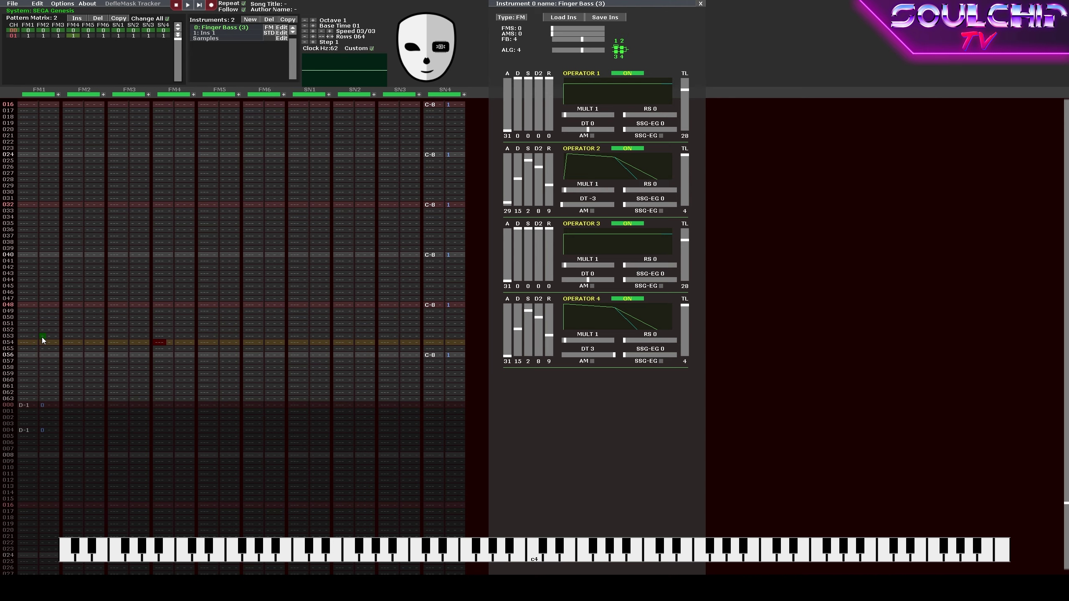
key(Right)
key(Right)
key(Right)
key(Right)
key(Right)
key(Right)
key(Right)
key(Right)
key(Right)
key(Right)
key(Right)
key(Right)
key(Right)
key(Right)
key(Right)
key(ctrl+a)
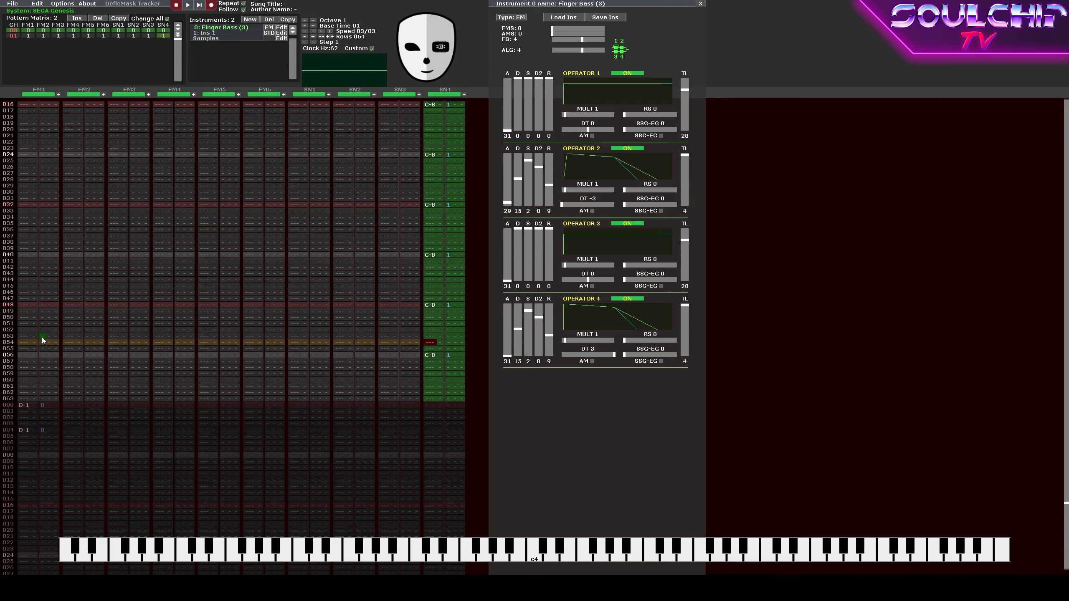
key(Down)
key(Down)
key(Down)
key(Down)
key(Down)
key(Down)
key(Down)
key(Down)
key(Down)
key(Down)
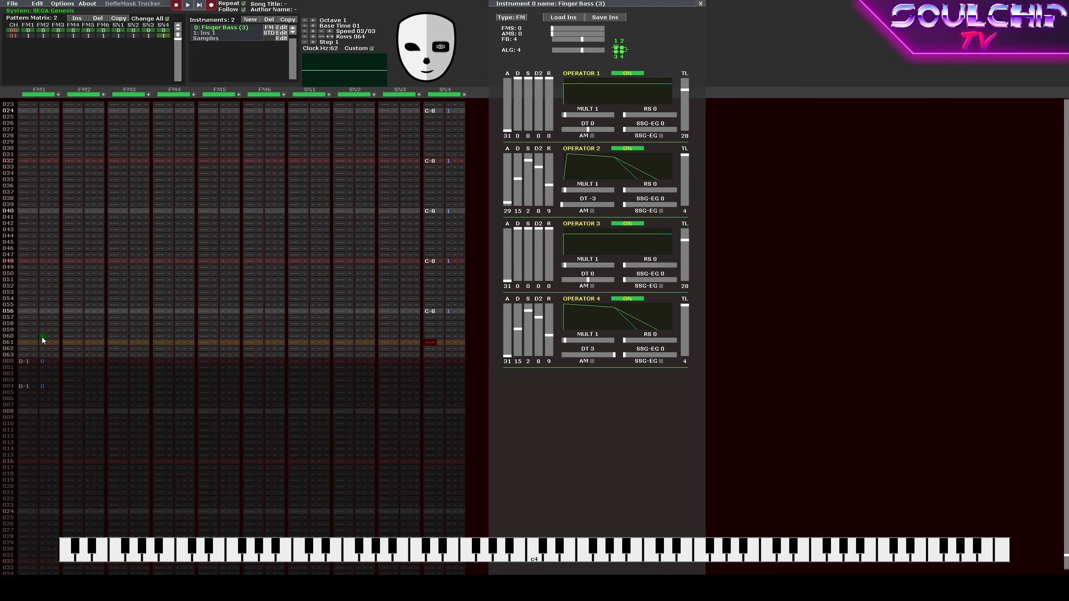
key(Return)
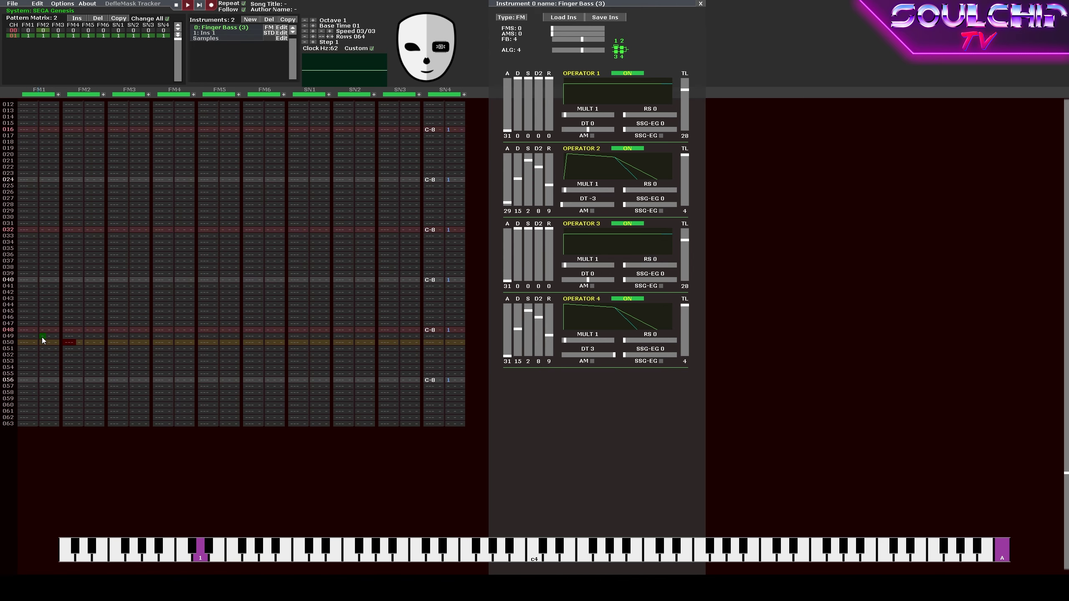
key(Return)
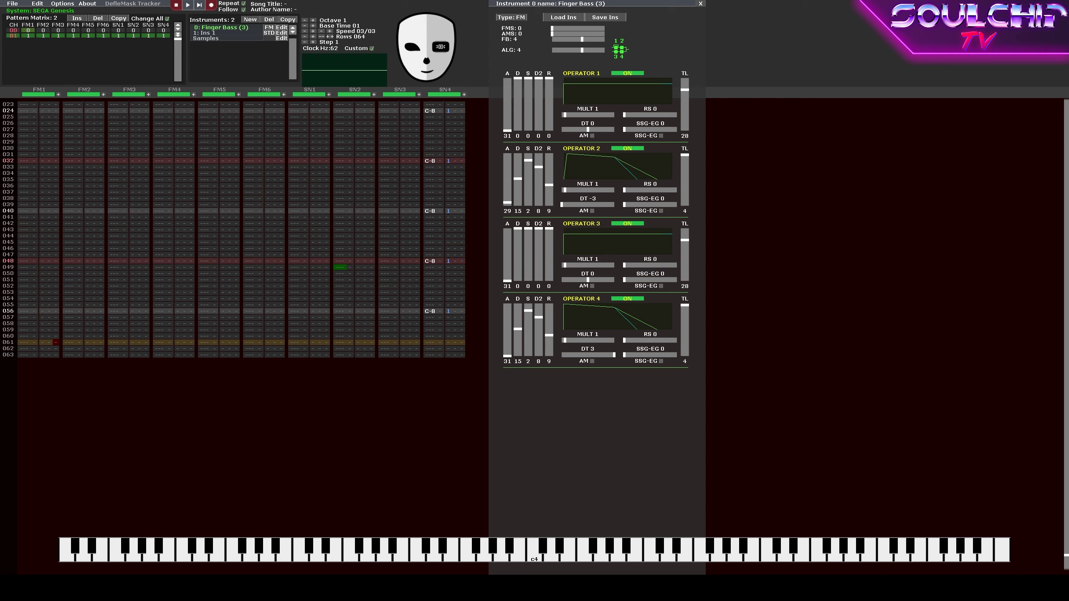
Insert a third row in the pattern matrix and enter G-1 at row 000 of its FM1 channel.
click(93, 192)
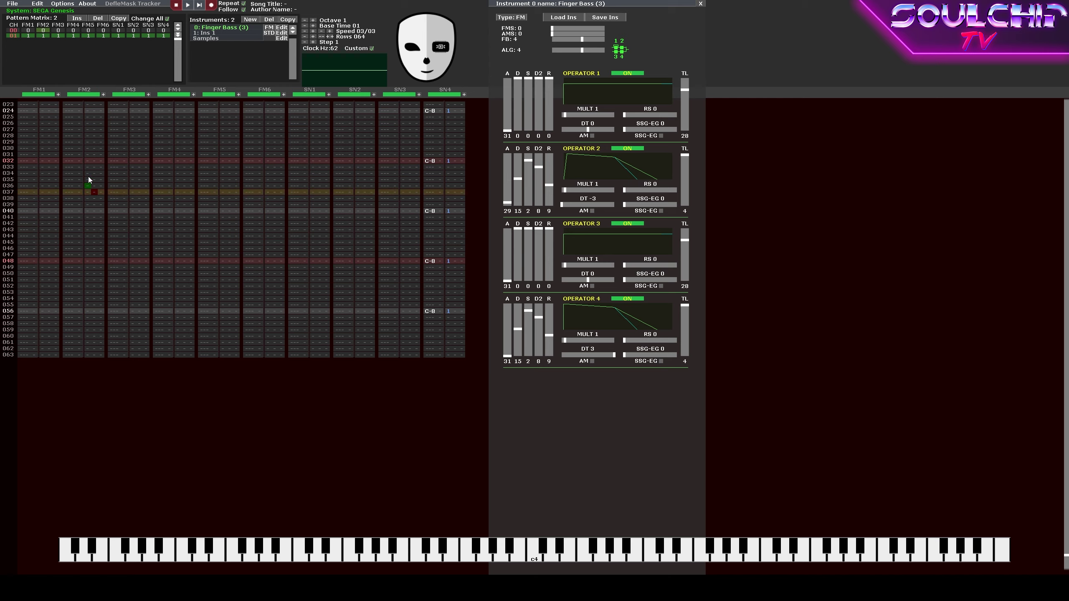
click(76, 18)
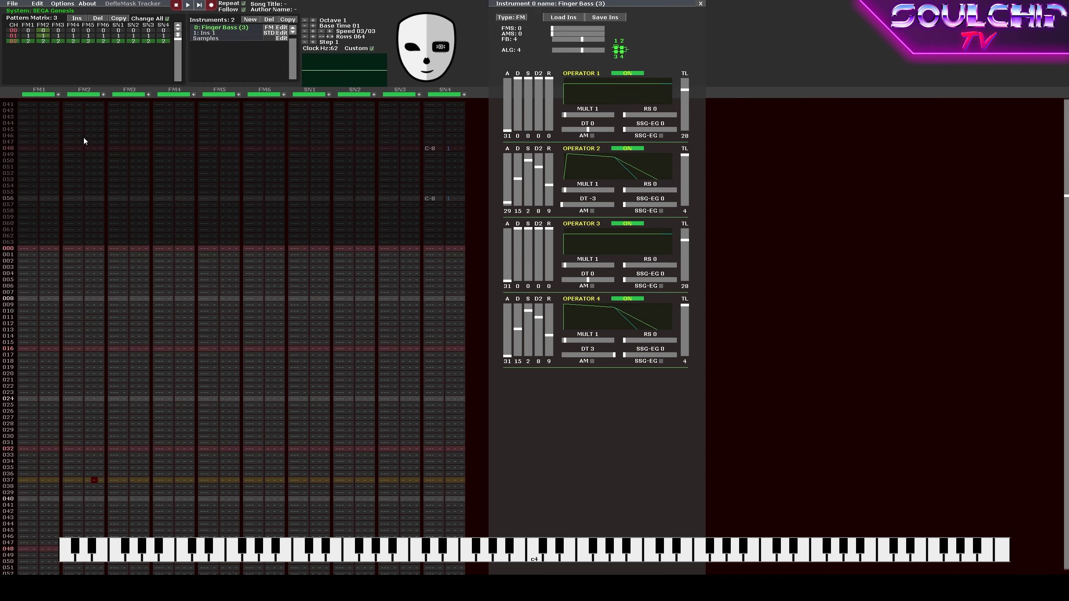
key(v)
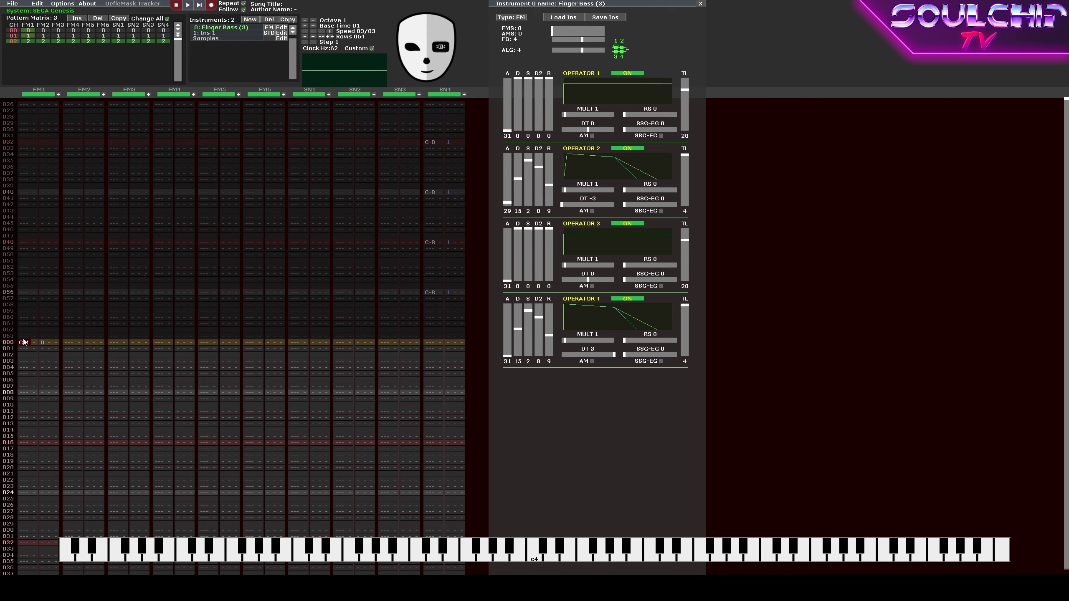
key(b)
key(Up)
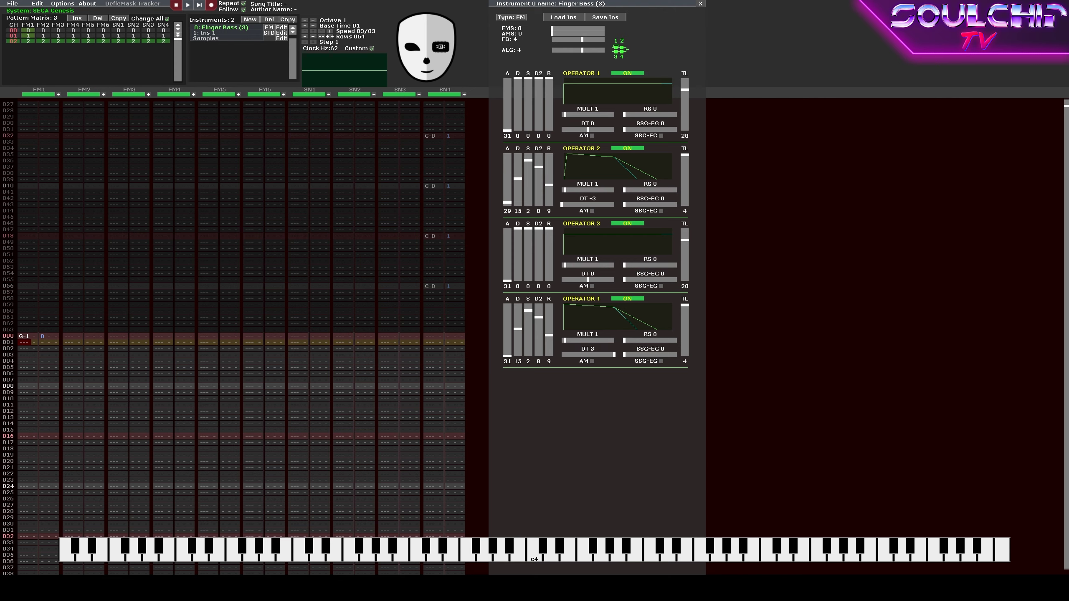
Enter G-1 bass notes at rows 004, 008 and 012 of FM1 in the third pattern.
click(31, 338)
key(Down)
key(Down)
key(Down)
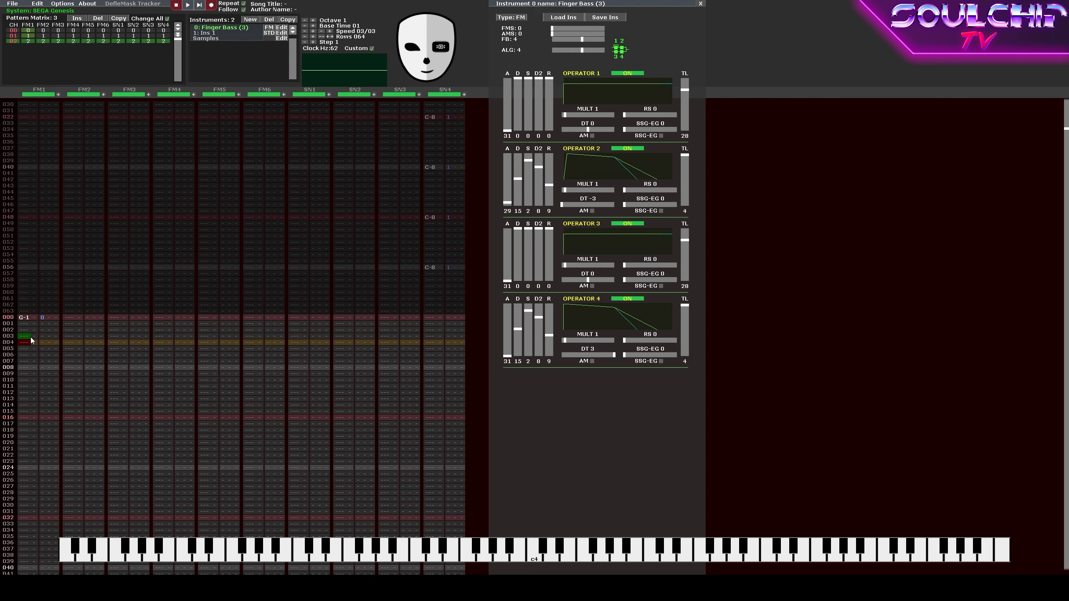
key(b)
key(Down)
key(Down)
key(Down)
key(Down)
key(b)
key(Down)
key(Down)
key(Down)
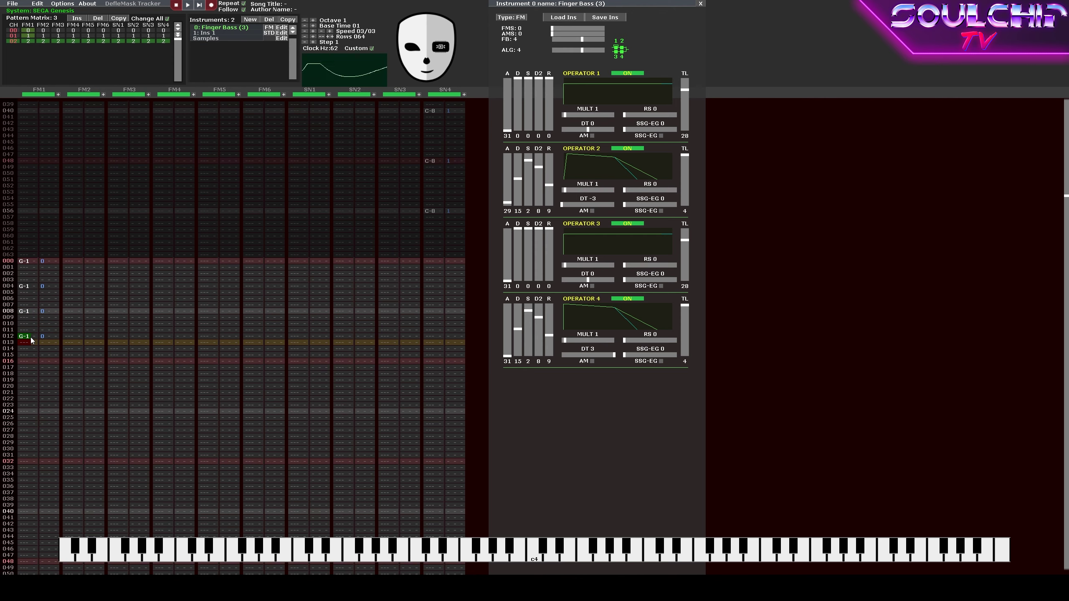
key(b)
Copy rows 000 to 015 of FM1 and paste them three times to fill the third pattern through row 063.
key(Up)
key(Up)
key(Up)
key(Up)
key(Up)
key(Up)
key(Up)
key(Up)
key(Up)
key(Up)
key(Up)
key(Up)
key(Up)
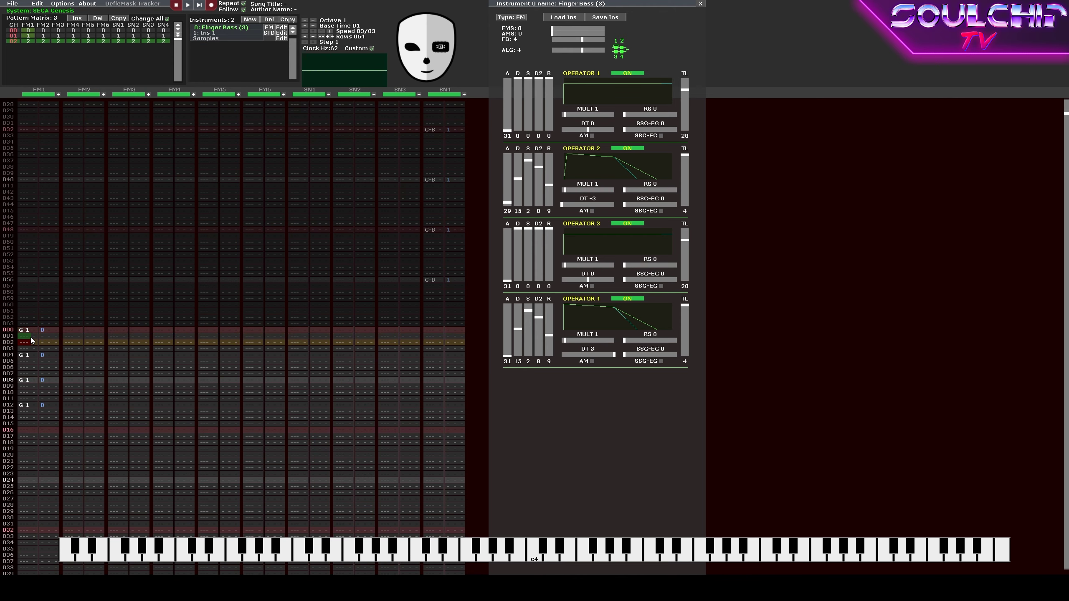
key(shift+Down)
key(shift+Down)
key(shift+Down)
key(shift+Down)
key(shift+Down)
key(shift+Down)
key(shift+Down)
key(shift+Down)
key(shift+Down)
key(shift+Down)
key(shift+Down)
key(shift+Down)
key(shift+Down)
key(shift+Down)
key(shift+Right)
key(shift+Right)
key(shift+Right)
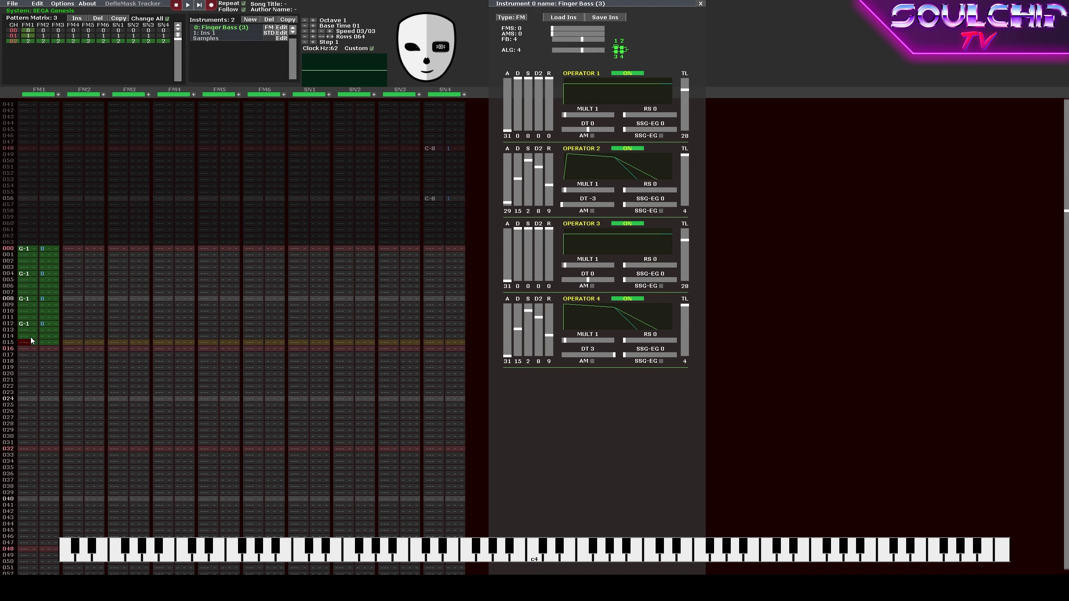
key(ctrl+c)
key(Down)
key(ctrl+v)
key(ctrl+v)
key(ctrl+v)
key(Up)
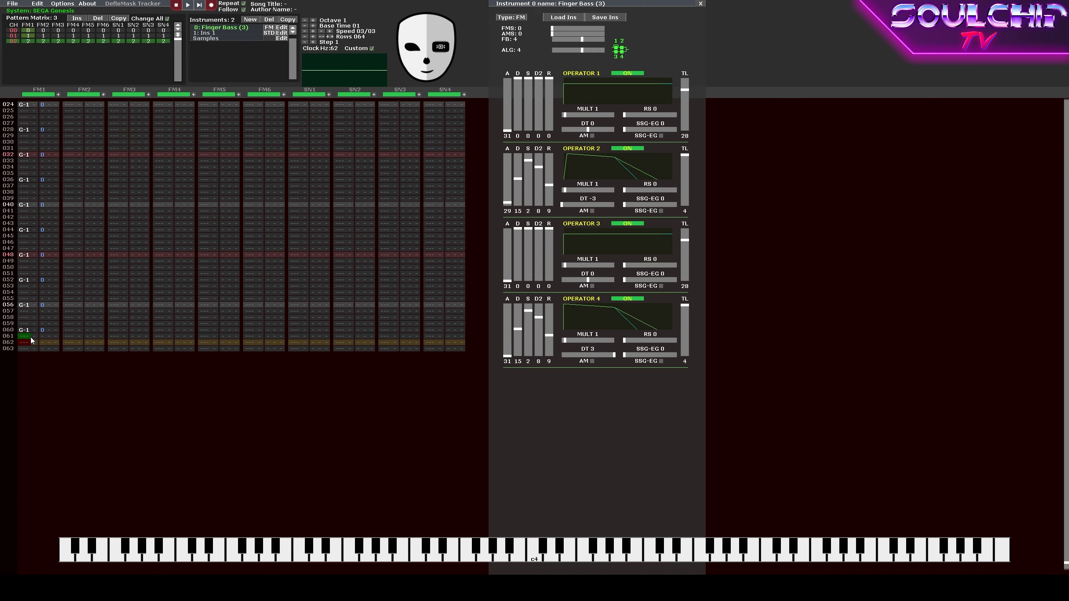
Play back the third pattern to hear the repeated G-1 bass notes.
key(Return)
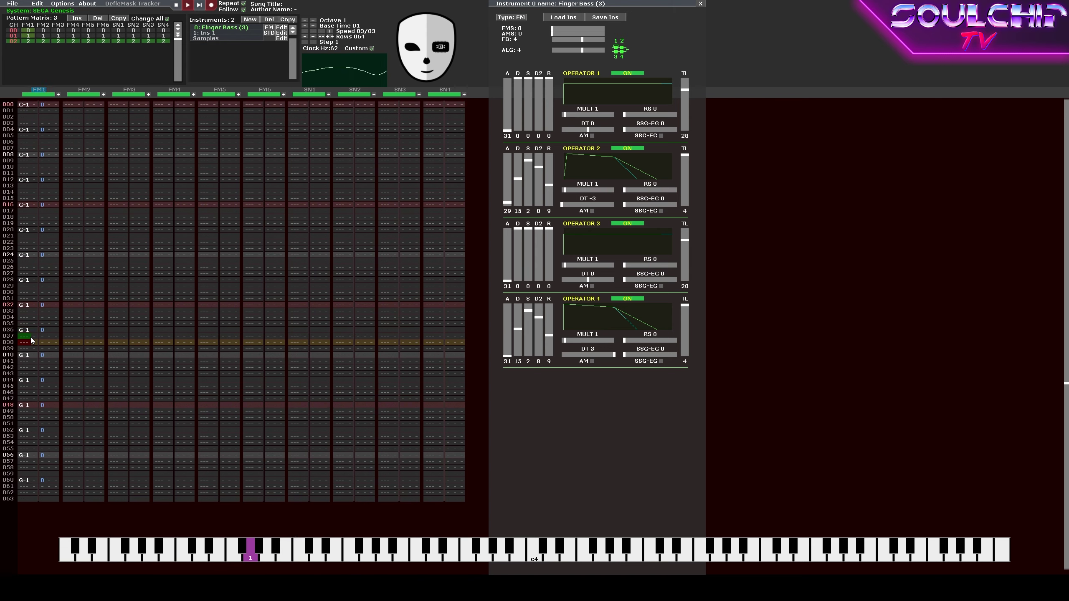
key(Return)
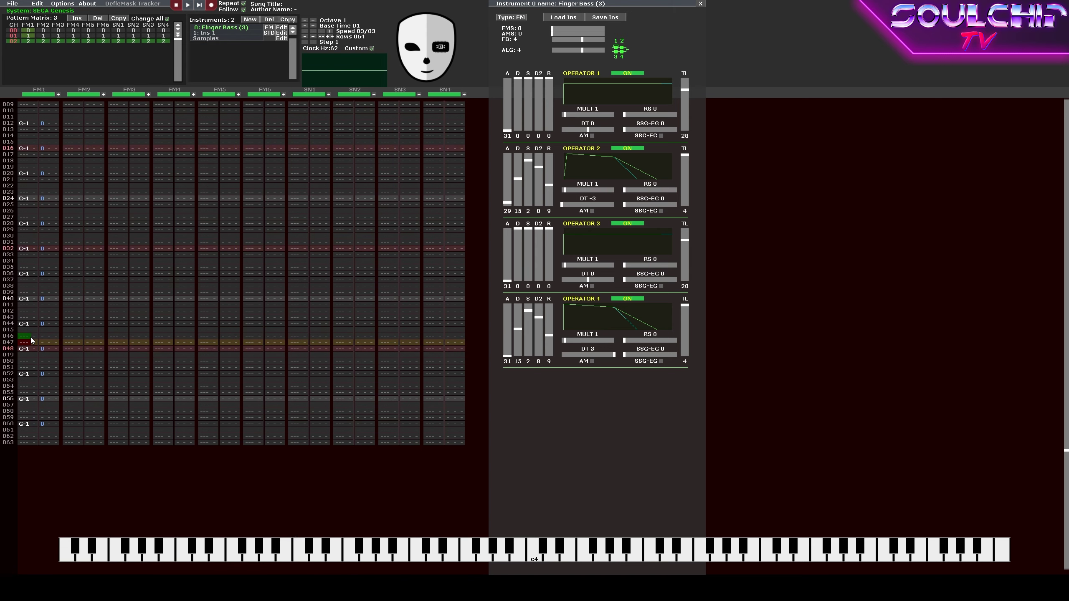
key(Return)
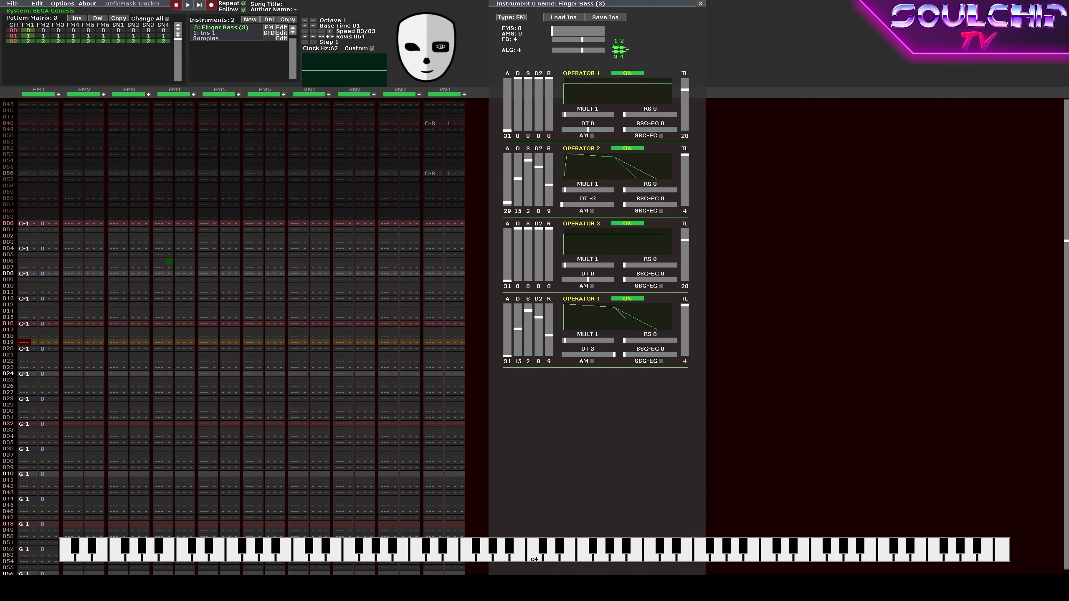
Insert note OFF commands at rows 003, 007, 011 and 015 of FM1 in the third pattern.
click(23, 242)
key(Tab)
key(Down)
key(Down)
key(Down)
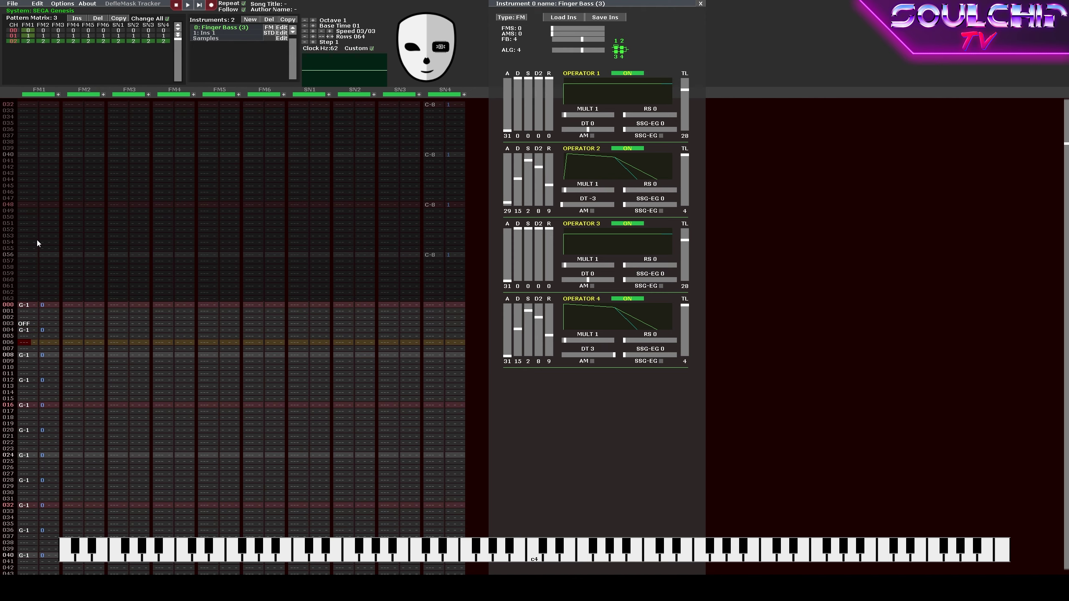
key(Tab)
key(Down)
key(Down)
key(Down)
key(Tab)
key(Down)
key(Down)
key(Down)
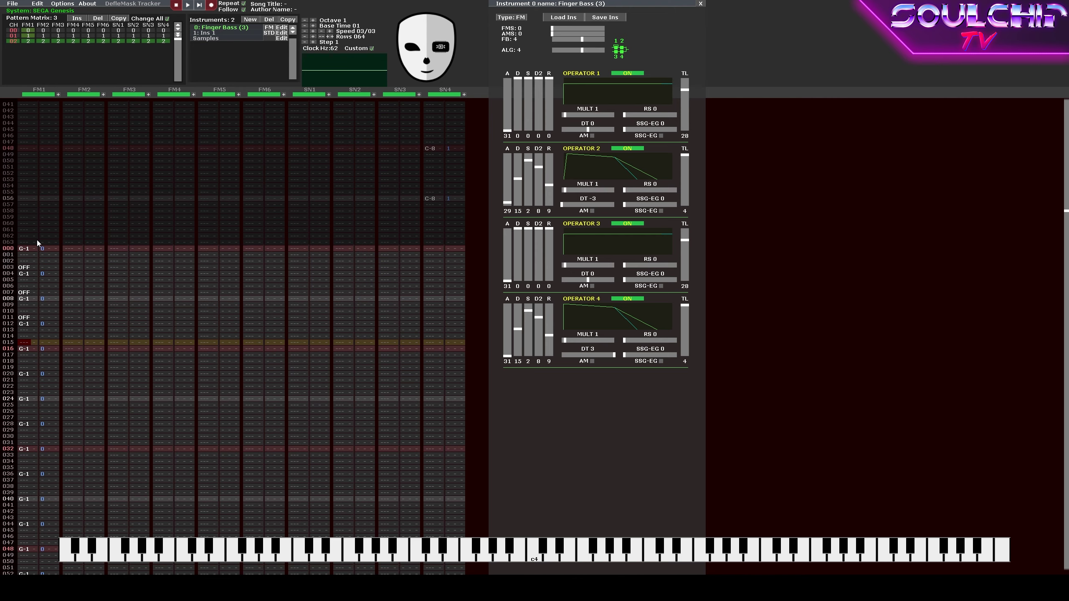
key(Tab)
Play back the third pattern from its start to hear the bass notes with the note OFF commands.
key(Return)
key(Return)
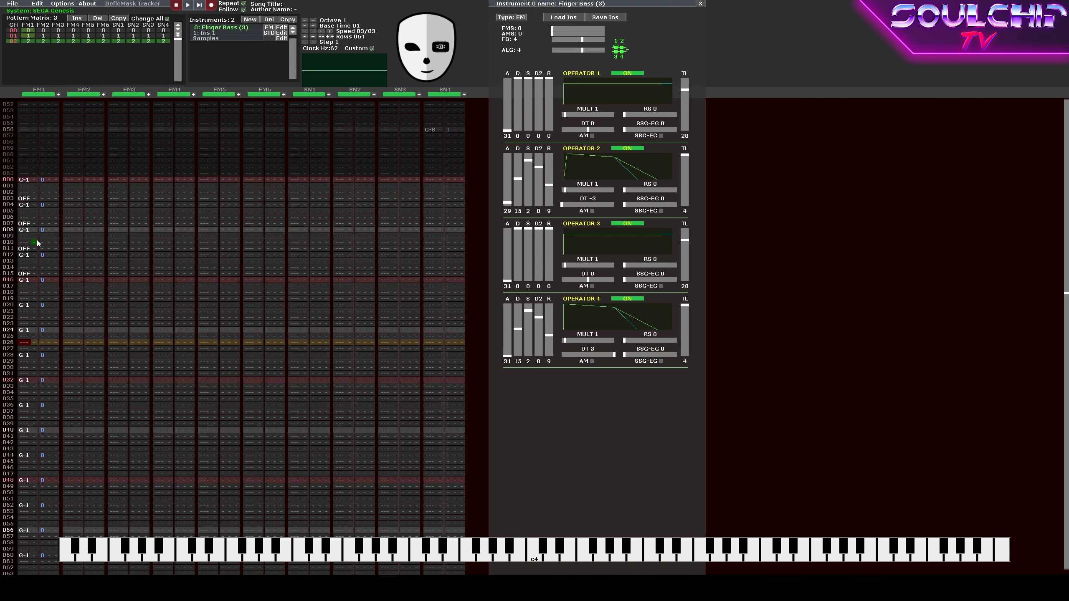
key(Return)
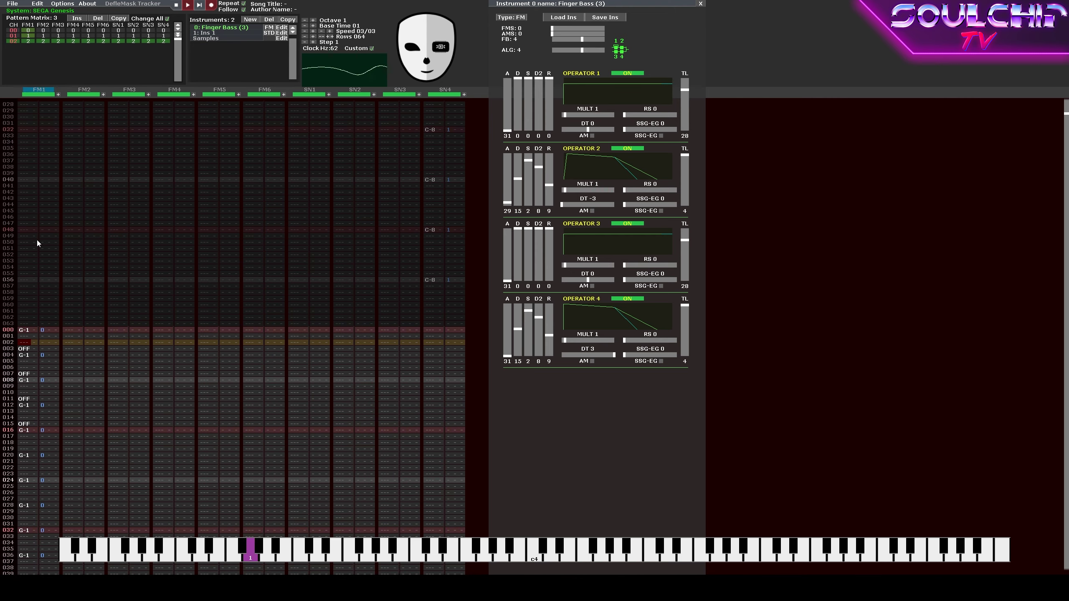
Set the release (R) of operators 2 and 4 to 7 in the Finger Bass instrument.
key(Right)
key(Right)
key(Right)
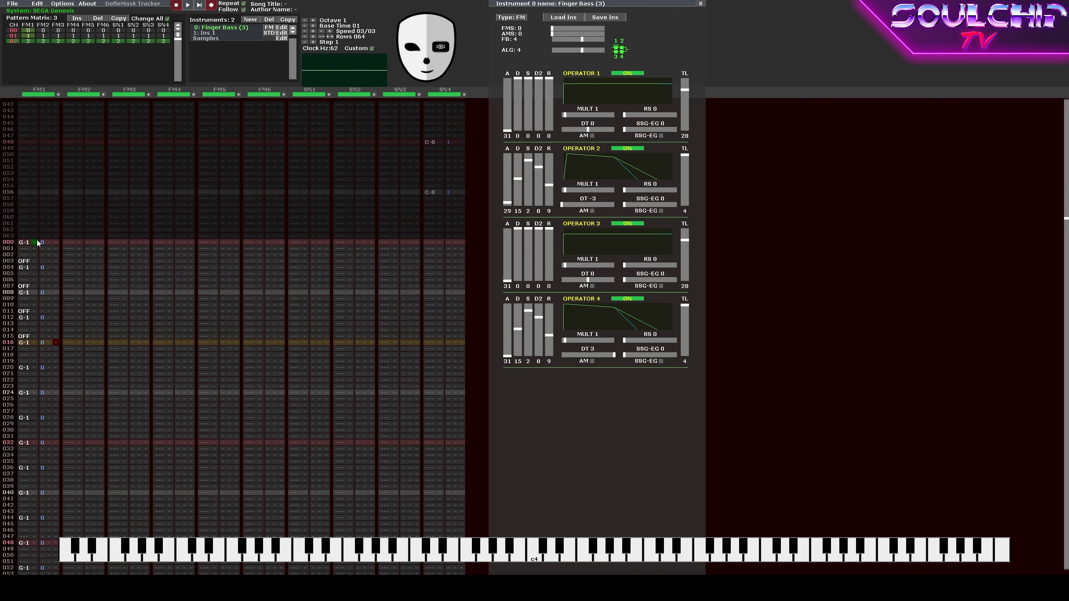
key(space)
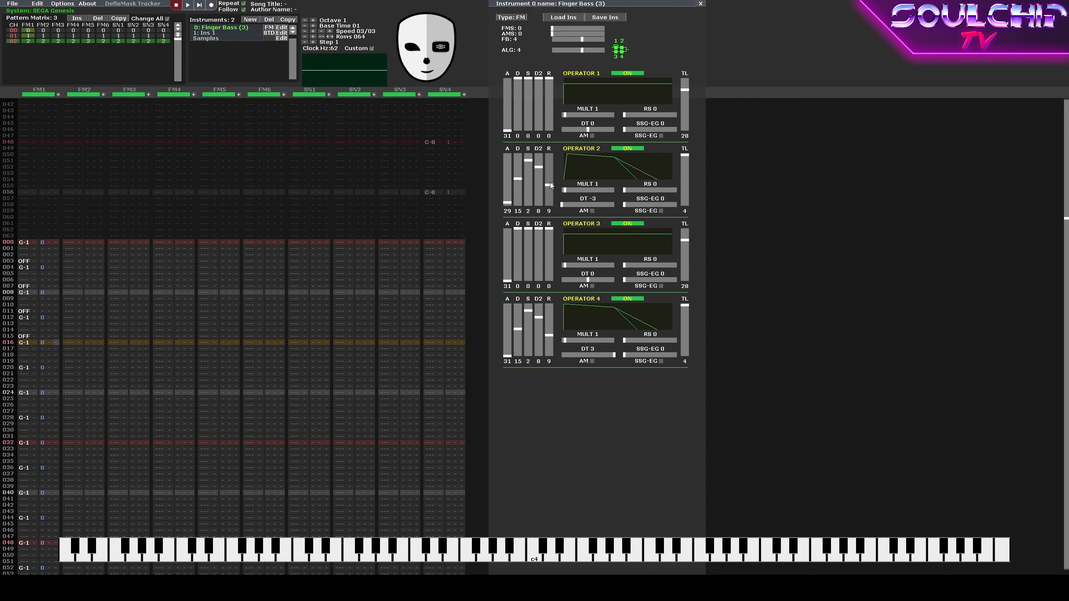
drag(550, 184, 551, 181)
drag(550, 336, 549, 331)
drag(549, 331, 550, 327)
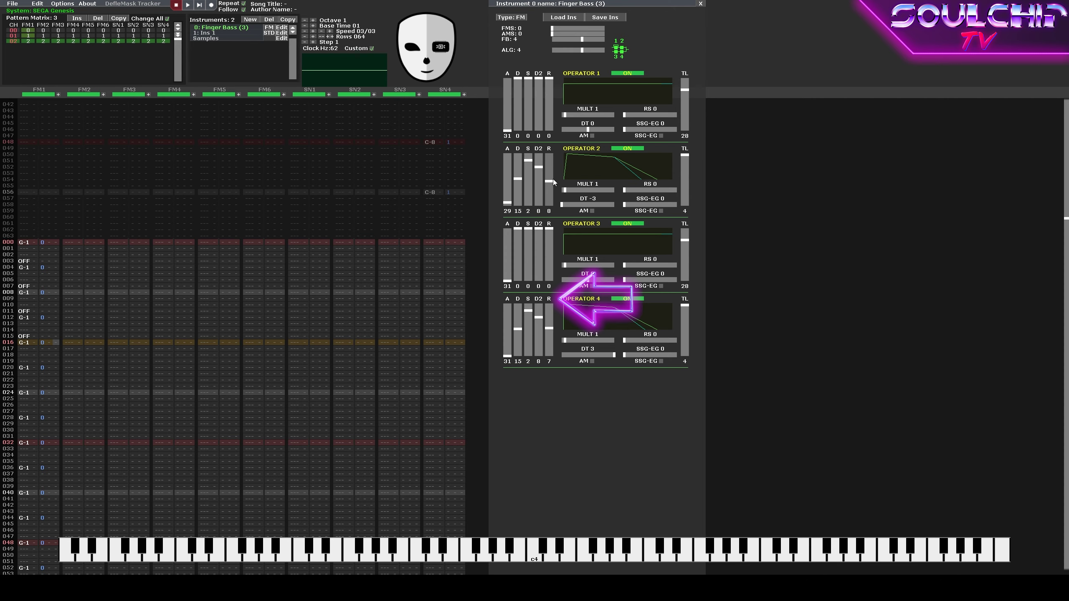
drag(552, 179, 553, 178)
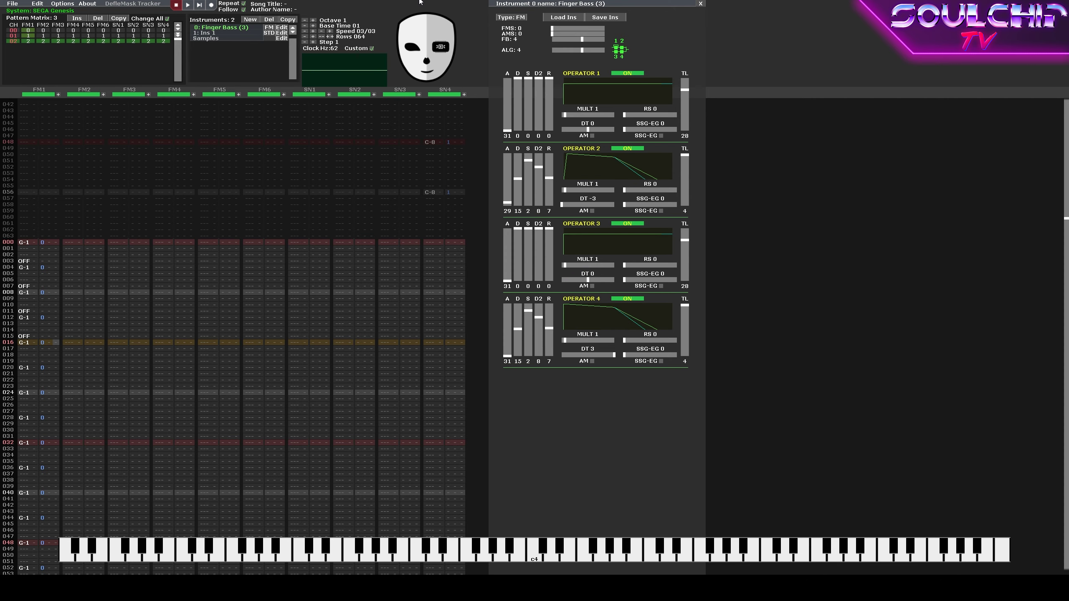
Play back the third pattern twice to hear the Finger Bass with the release of 7.
key(Return)
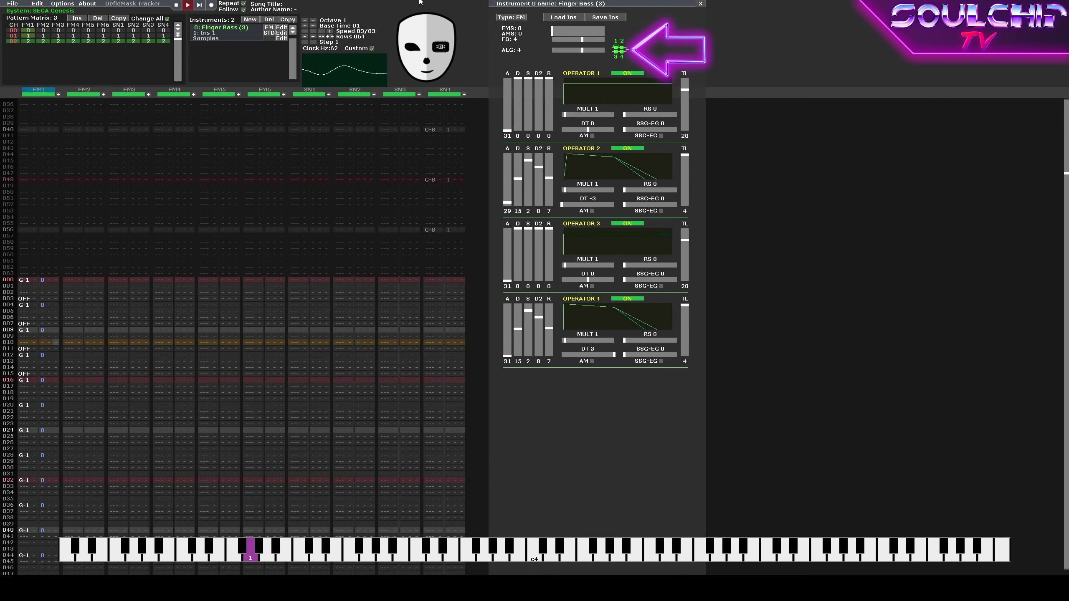
key(Return)
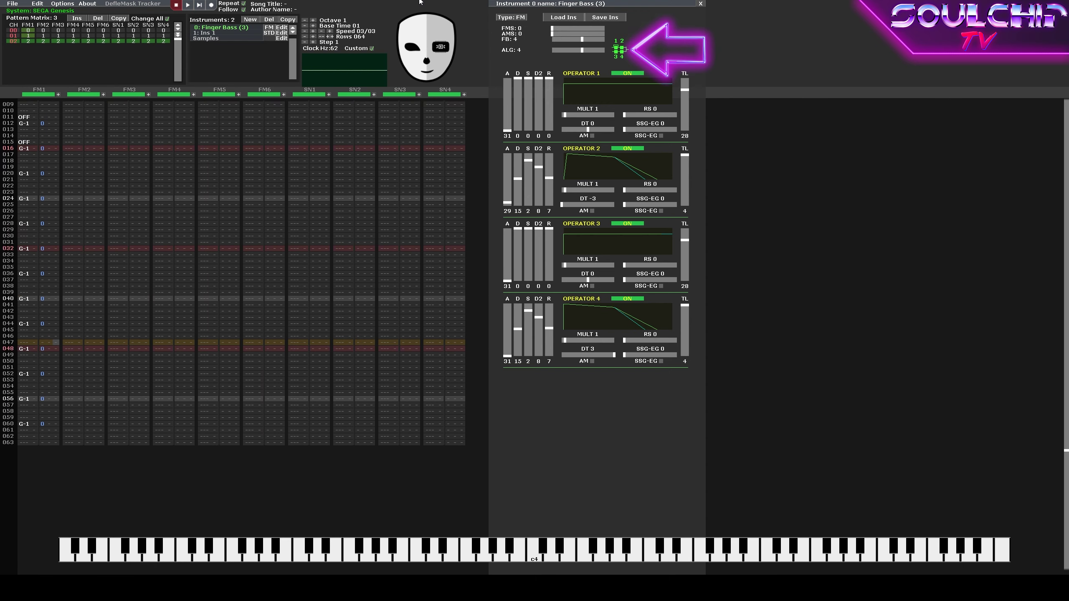
key(Return)
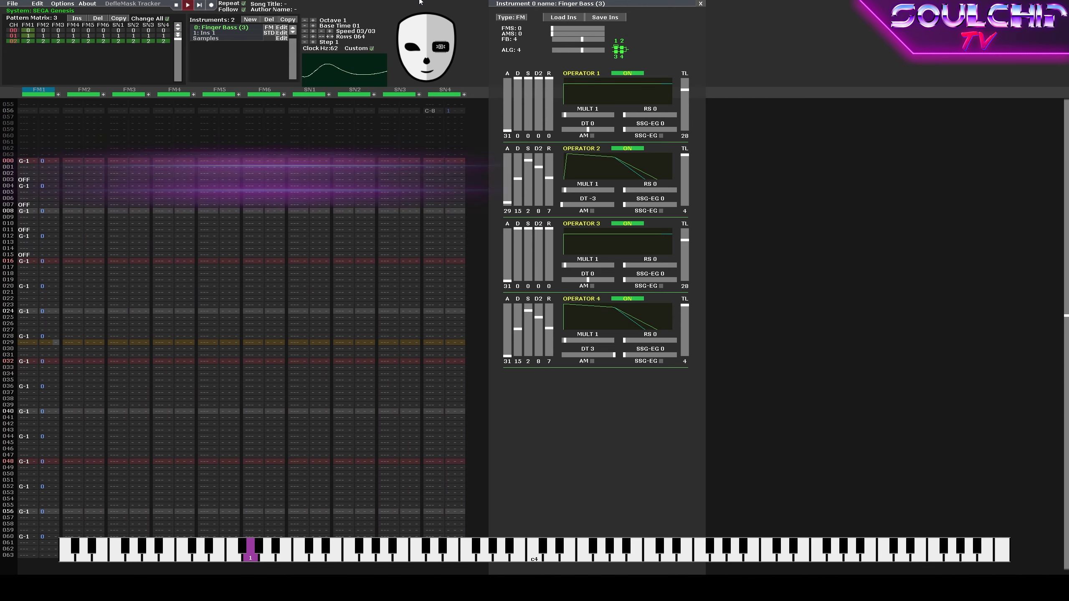
key(Return)
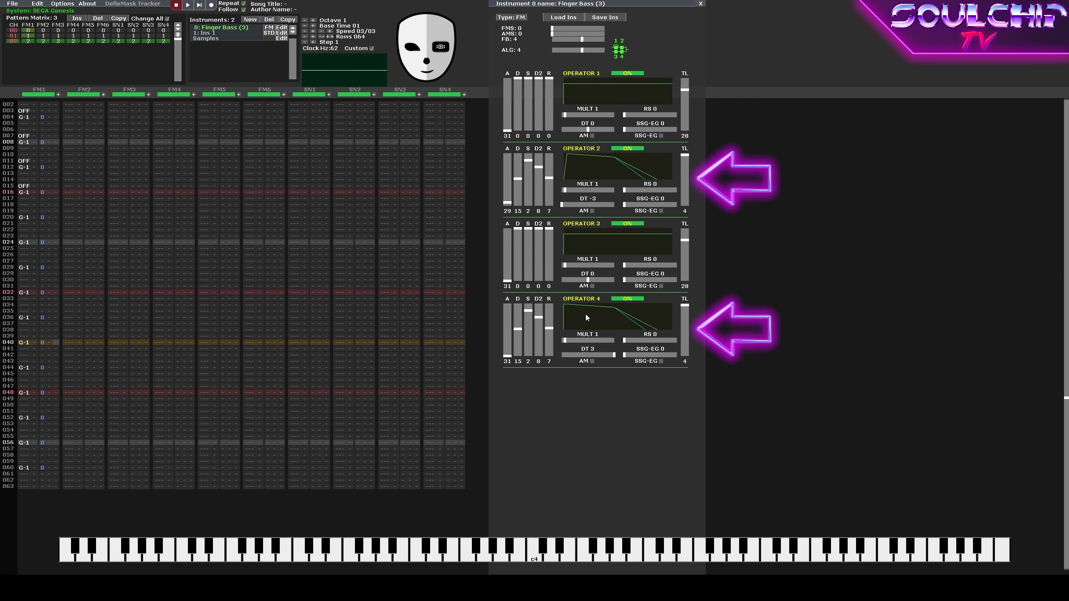
Set the release (R) of Finger Bass operators 2 and 4 to 8 and play back the pattern to check it.
drag(549, 328, 549, 332)
click(549, 182)
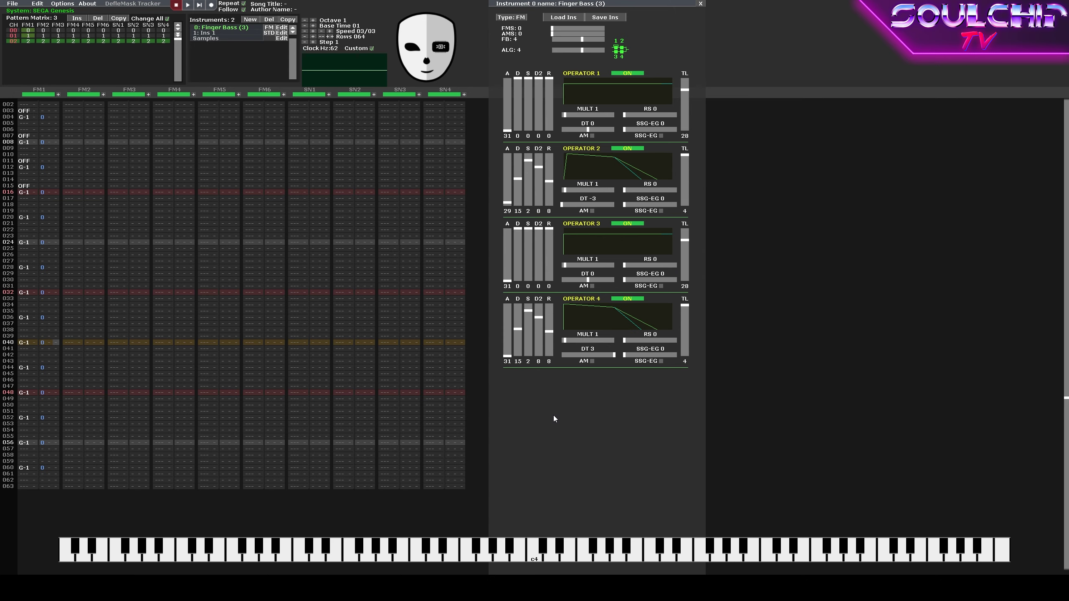
key(Return)
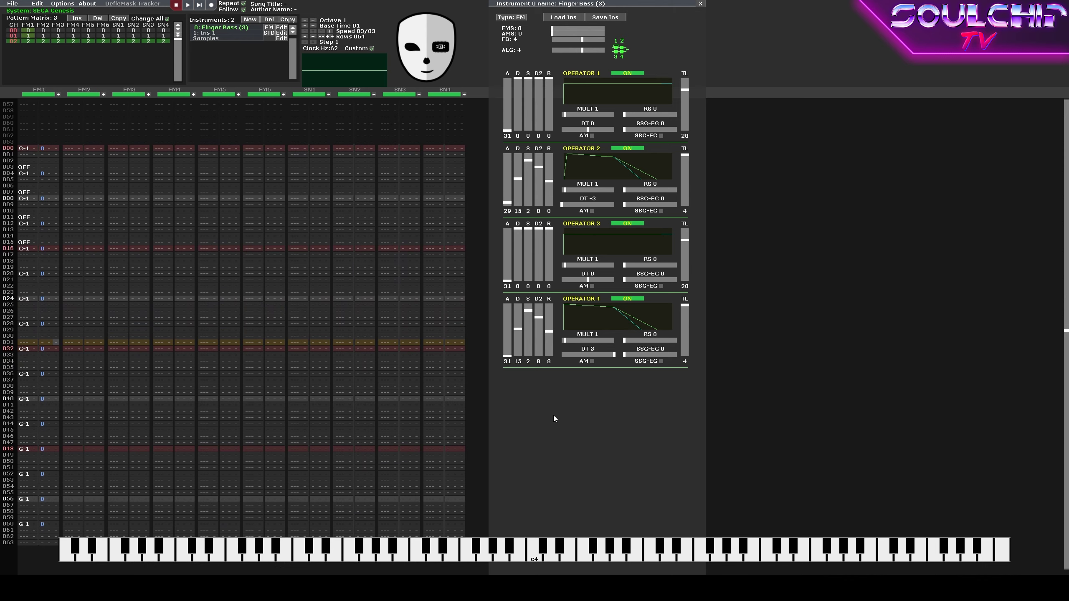
key(Return)
Insert a note OFF command at row 019 of FM1 in the third pattern.
key(Down)
key(Down)
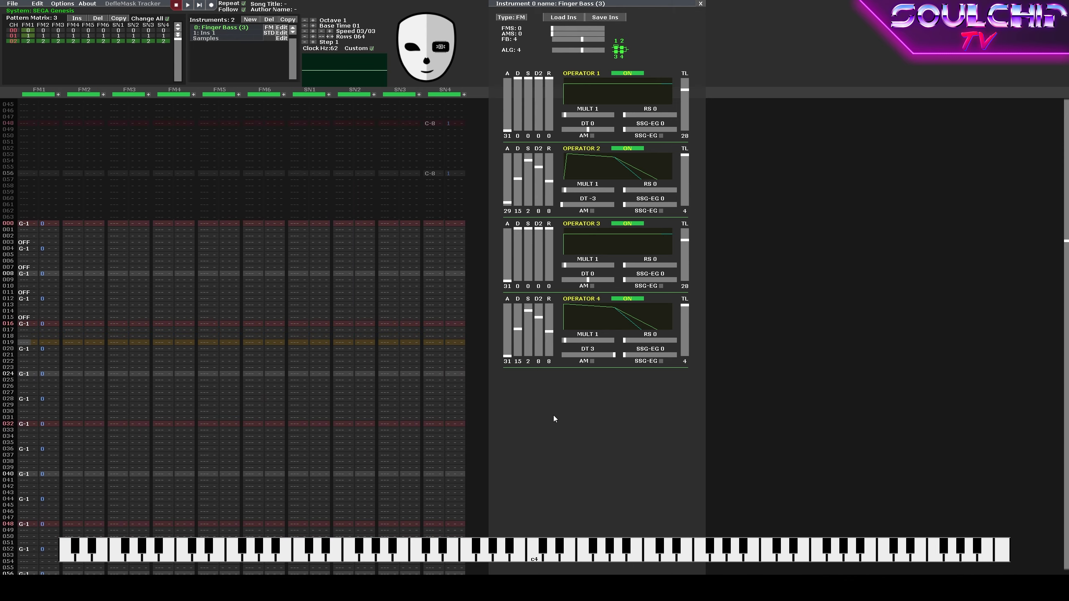
key(Up)
key(Down)
key(space)
key(Tab)
key(Up)
key(Up)
key(Up)
key(Up)
key(Up)
key(Up)
key(Up)
key(Up)
key(Up)
key(Up)
key(Up)
key(Up)
key(Up)
key(Up)
key(Up)
key(Up)
key(Up)
key(Up)
key(Up)
key(Up)
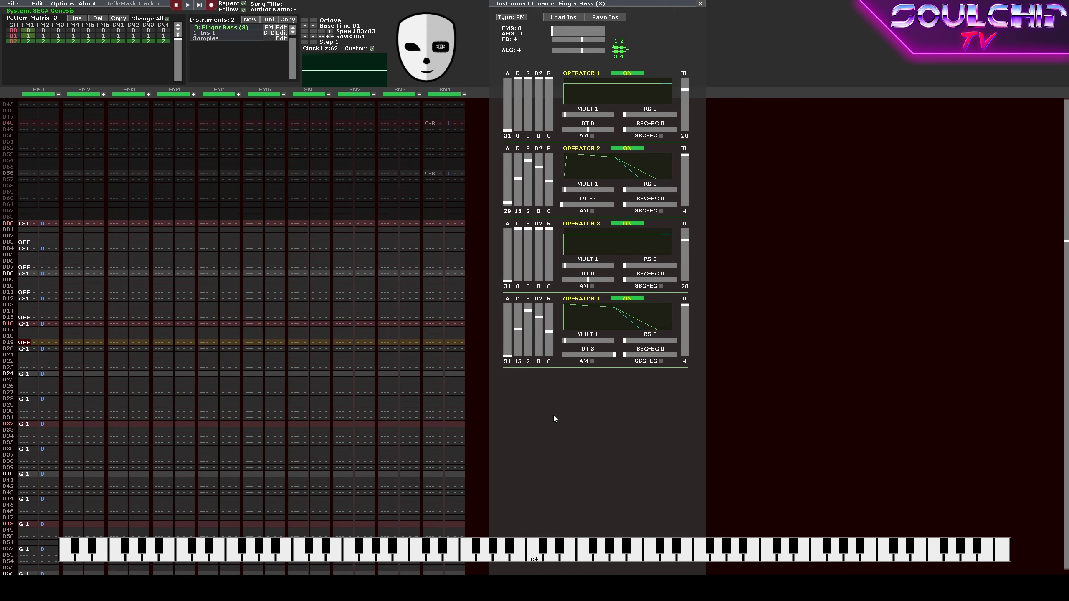
key(shift+Down)
key(shift+Down)
key(shift+Down)
key(shift+Down)
key(shift+Down)
key(shift+Down)
key(shift+Down)
key(shift+Down)
key(shift+Down)
key(shift+Down)
key(shift+Down)
key(shift+Down)
key(shift+Down)
key(shift+Down)
key(shift+Down)
key(shift+Down)
key(shift+Down)
key(shift+Down)
key(shift+Down)
key(shift+Down)
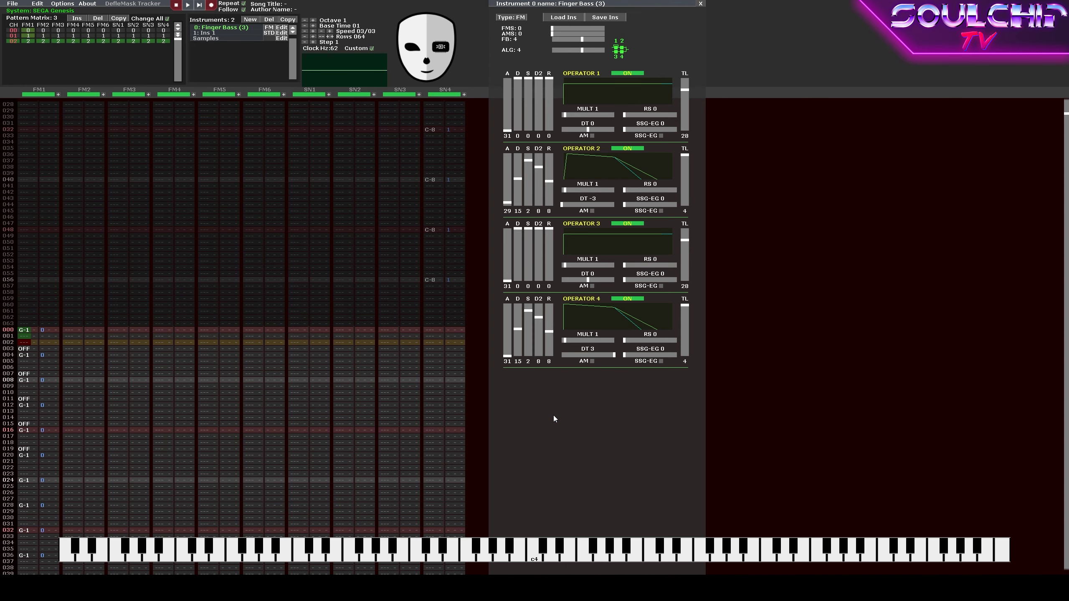
key(shift+Right)
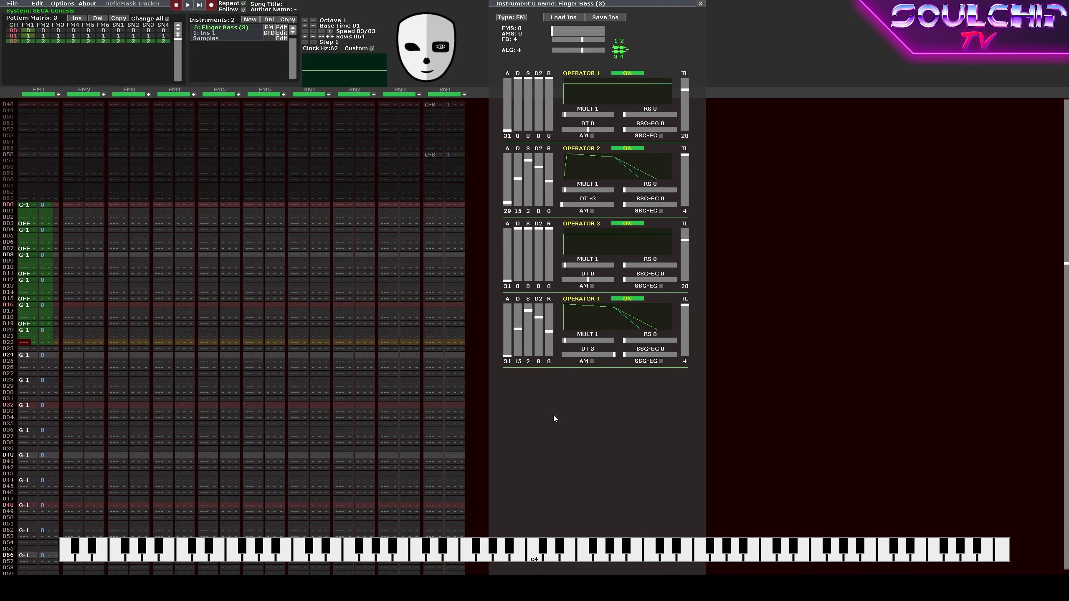
Insert a note OFF at row 023 of FM1 and paste a copy of rows 000 to 023 twice from row 024 to fill the pattern.
key(Down)
key(Tab)
key(Up)
key(Up)
key(Up)
key(Up)
key(Up)
key(Up)
key(Up)
key(Up)
key(Up)
key(Up)
key(Up)
key(Up)
key(Up)
key(Up)
key(Up)
key(Up)
key(Up)
key(Up)
key(Up)
key(Up)
key(Up)
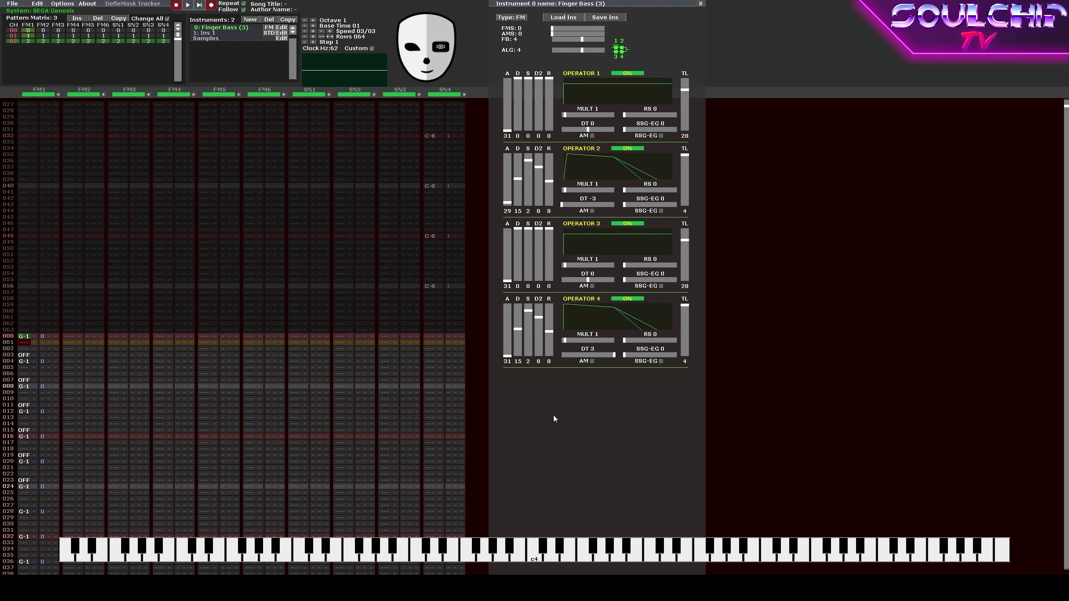
key(shift+Down)
key(shift+Down)
key(shift+Down)
key(shift+Down)
key(shift+Down)
key(shift+Down)
key(shift+Down)
key(shift+Down)
key(shift+Down)
key(shift+Down)
key(shift+Down)
key(shift+Down)
key(shift+Down)
key(shift+Down)
key(shift+Down)
key(shift+Down)
key(shift+Down)
key(shift+Down)
key(shift+Down)
key(shift+Down)
key(shift+Down)
key(shift+Down)
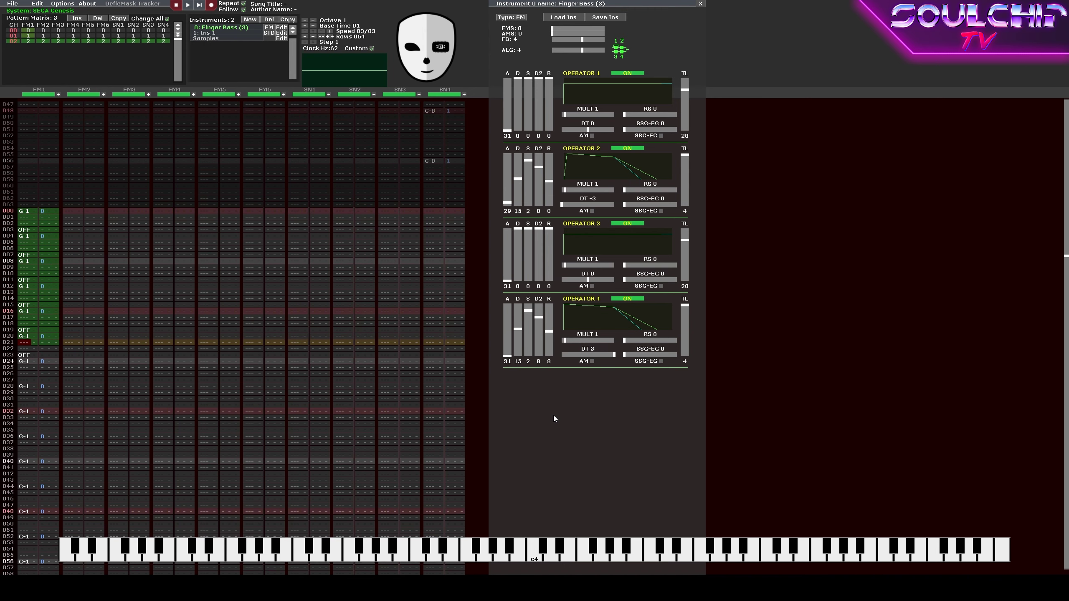
key(ctrl+c)
key(Down)
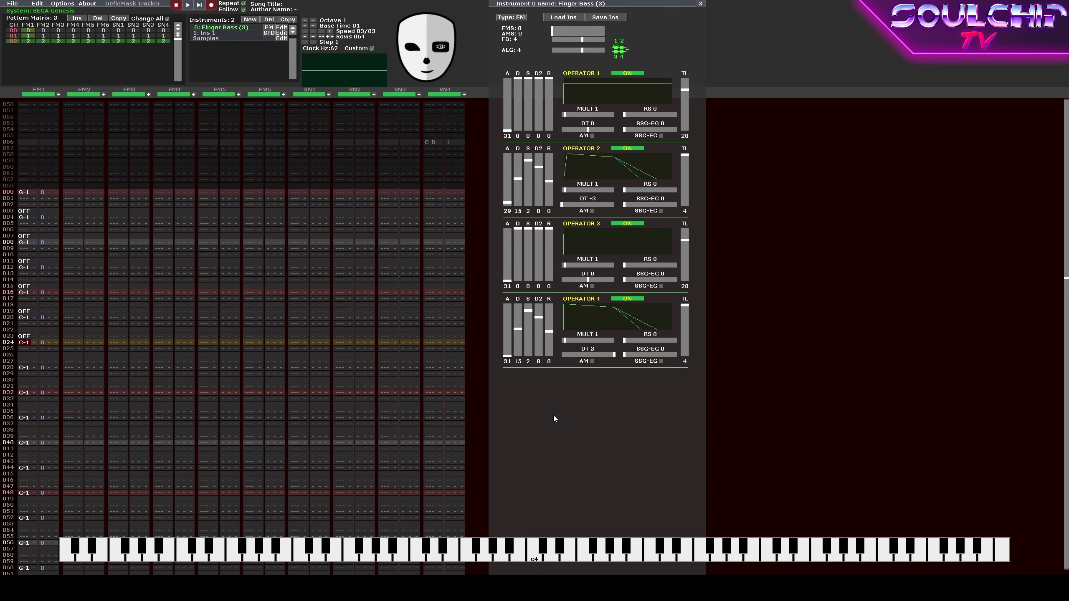
key(ctrl+v)
key(ctrl+v)
Play back the third pattern to hear the bass notes with note OFF commands throughout, with editing switched off.
key(Return)
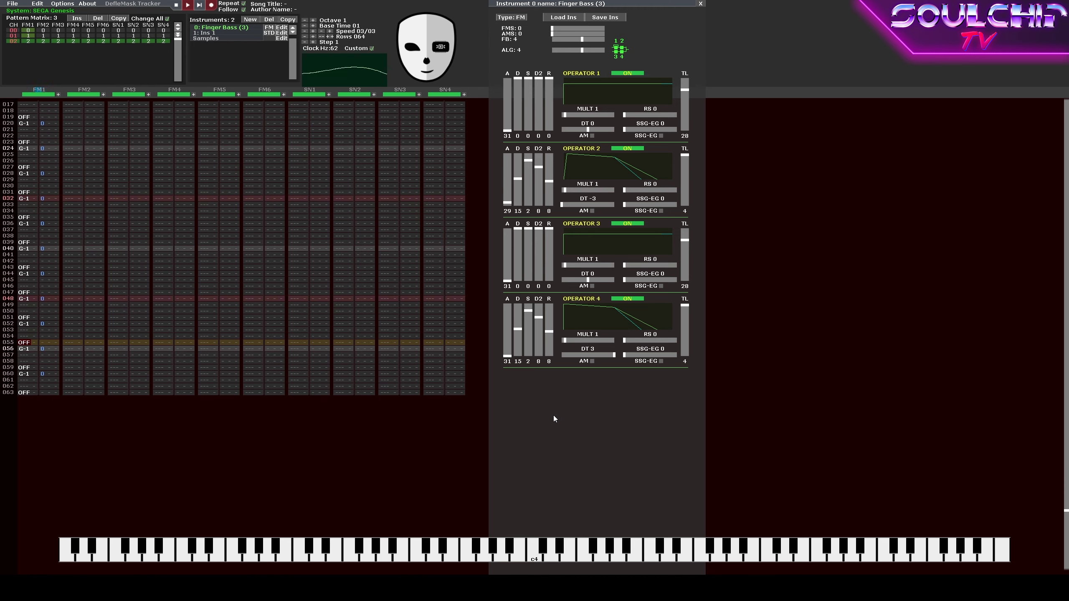
key(Return)
key(space)
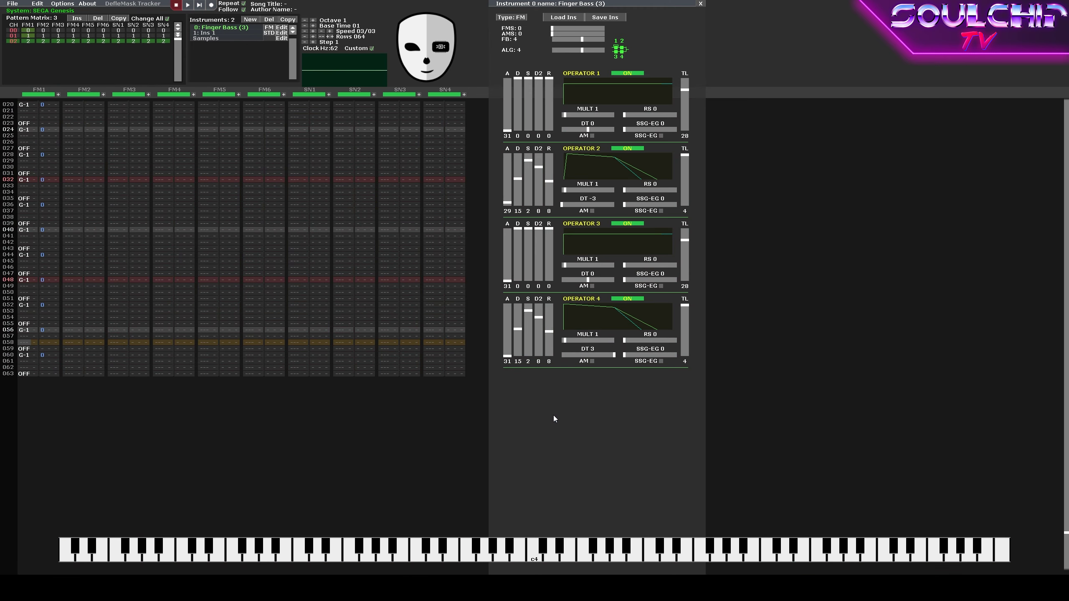
key(Return)
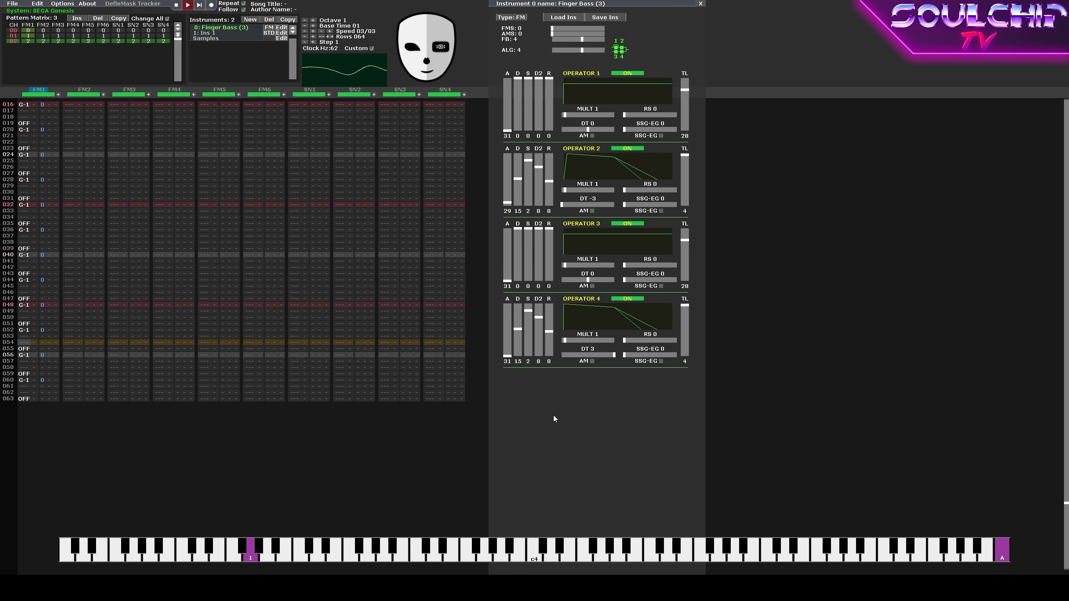
key(Return)
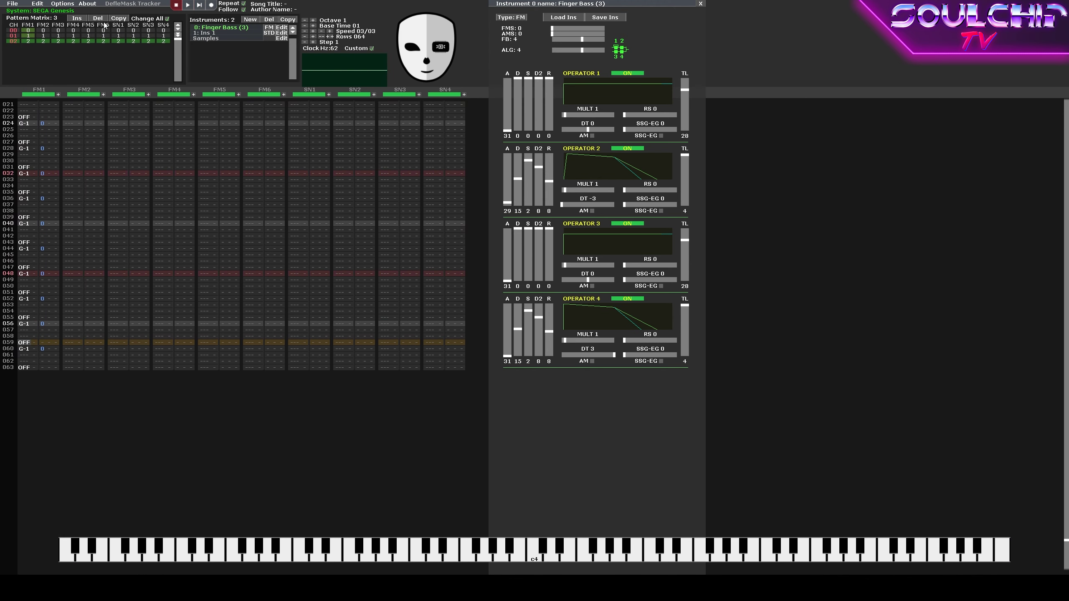
Insert a fourth pattern and copy the entire FM1 column of the third pattern into it from row 000.
click(78, 18)
click(136, 150)
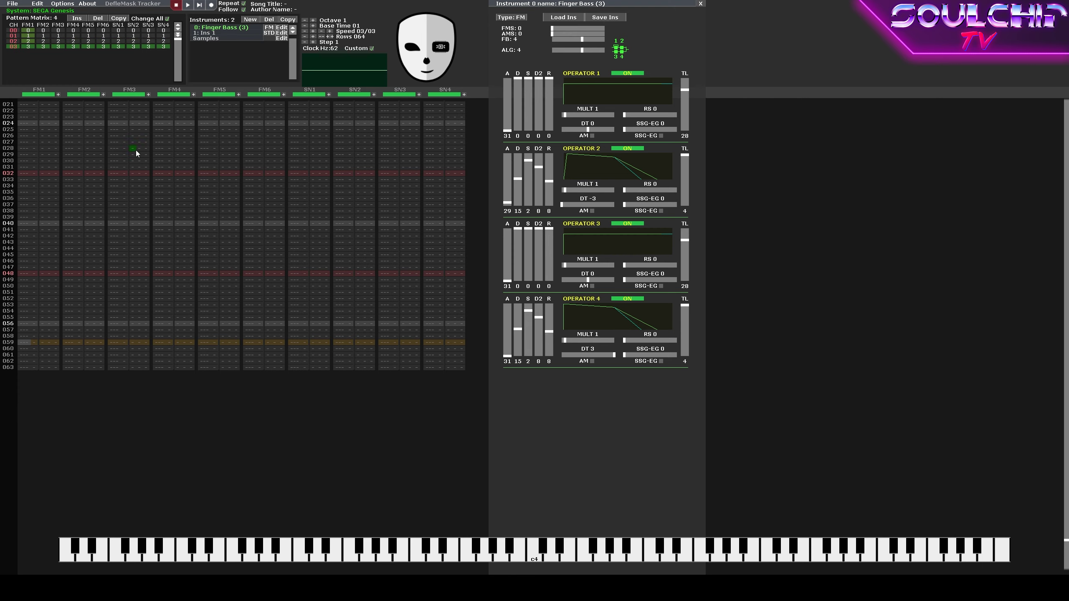
scroll(70, 188, up, 3)
click(45, 203)
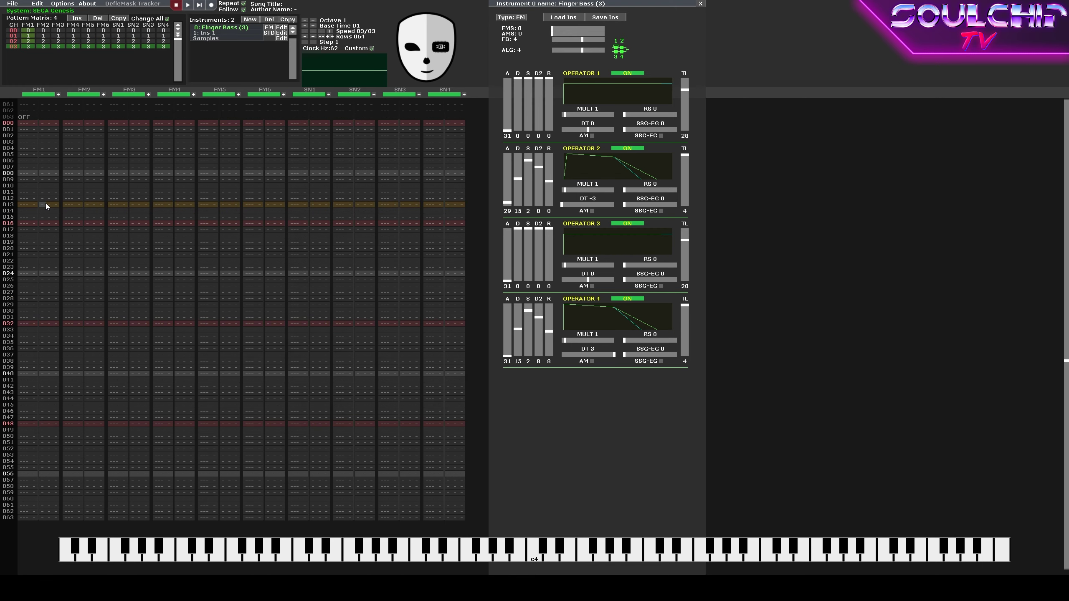
key(KP_Subtract)
key(ctrl+a)
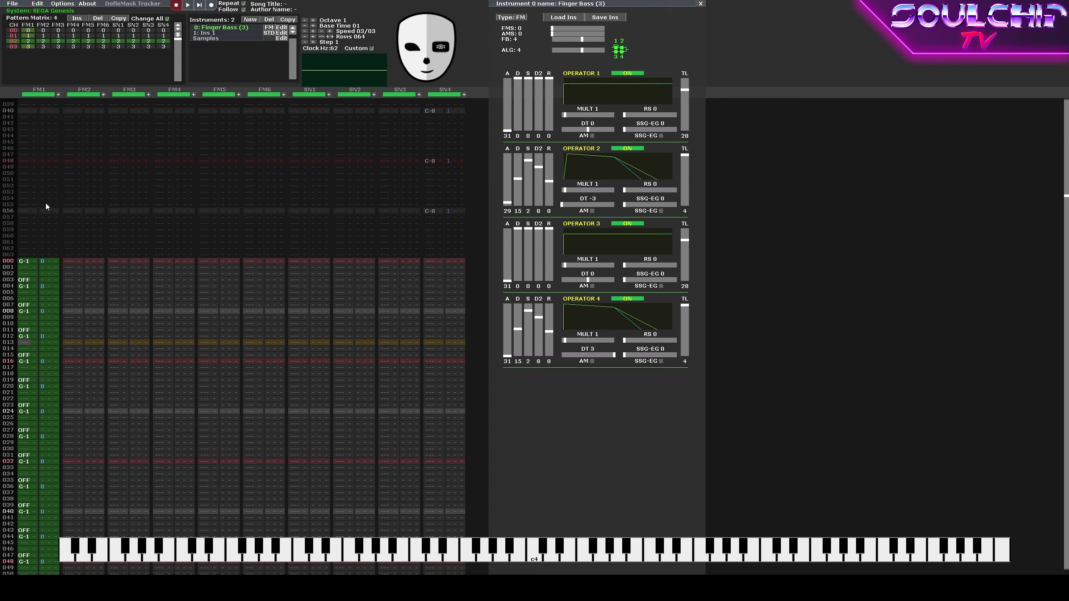
scroll(45, 203, down, 14)
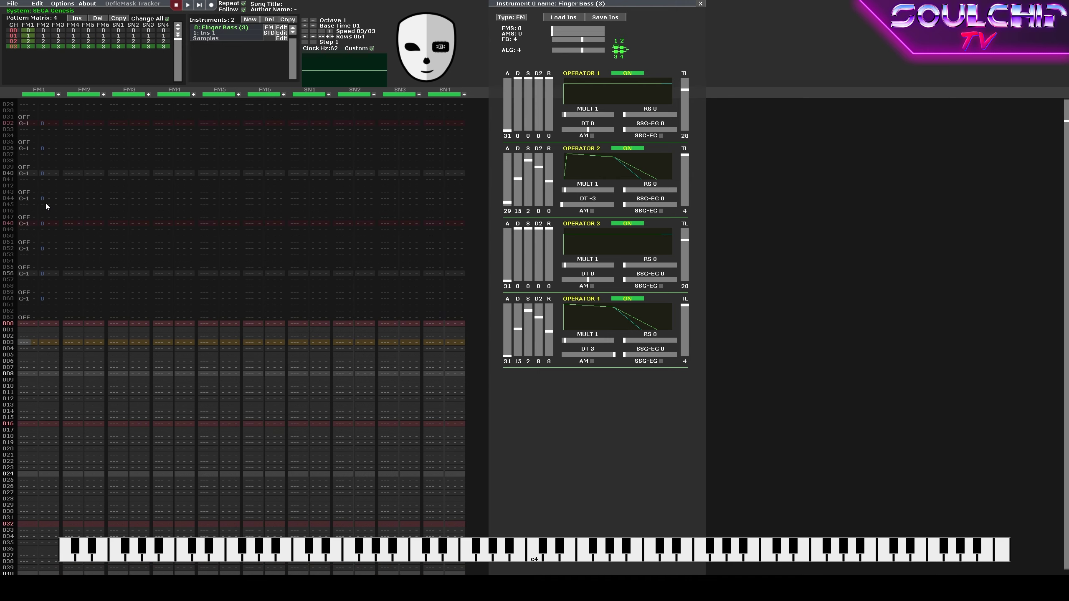
key(ctrl+v)
Play back the fourth pattern to hear the copied G-1 bass line.
key(Return)
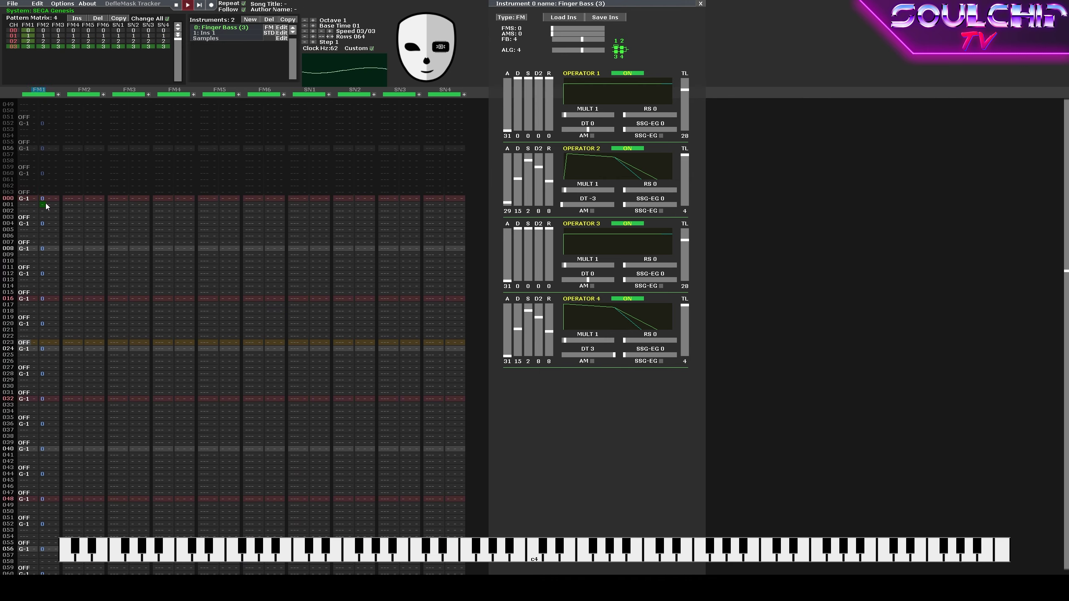
key(Return)
key(Return)
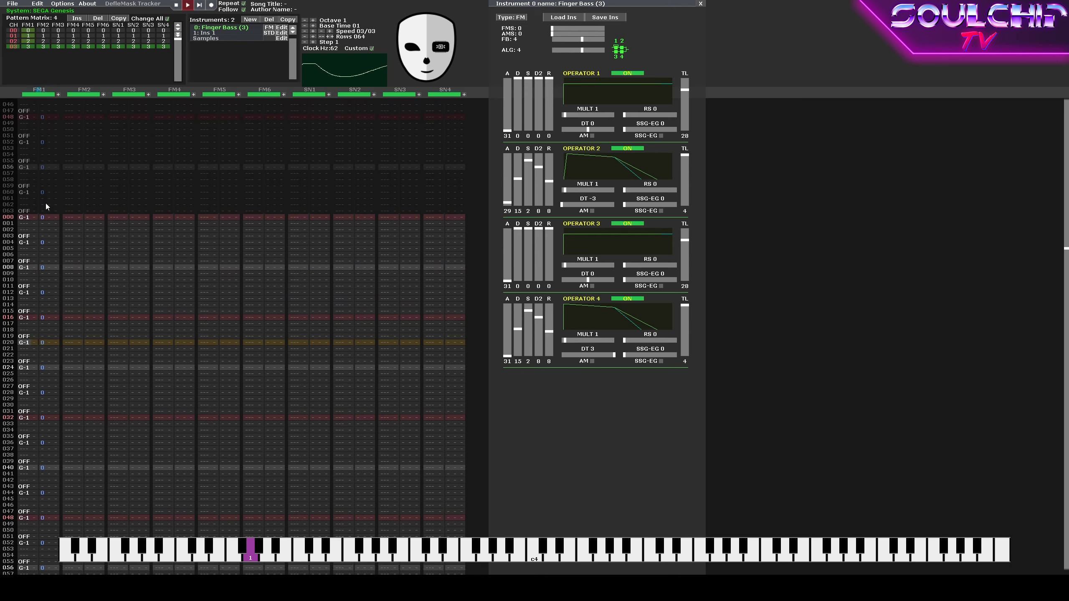
click(45, 204)
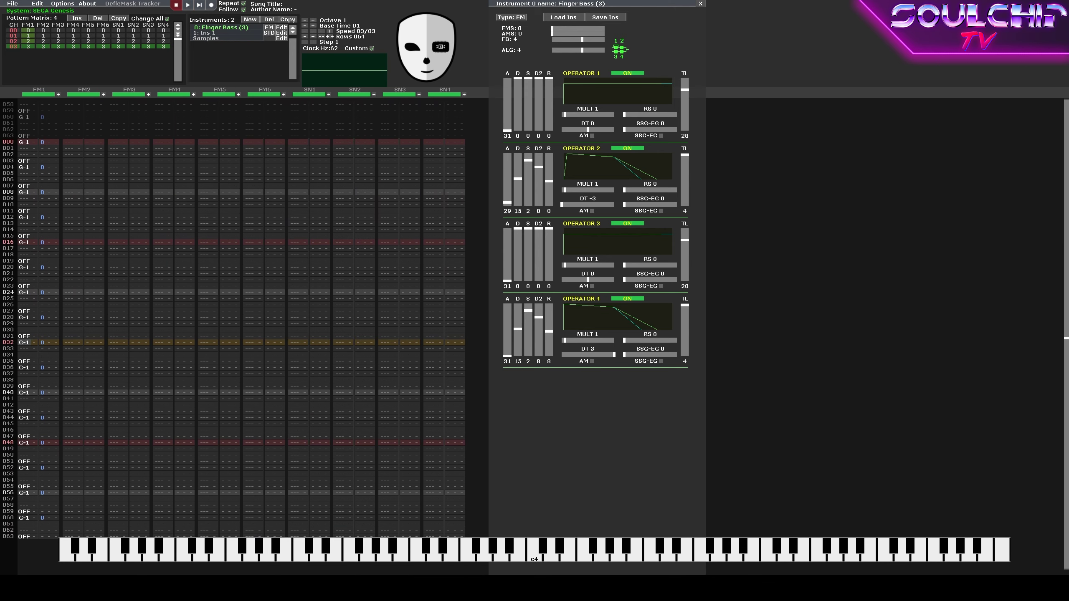
Change the FM1 notes at rows 056 and 060 of the fourth pattern to A-1.
scroll(448, 311, down, 8)
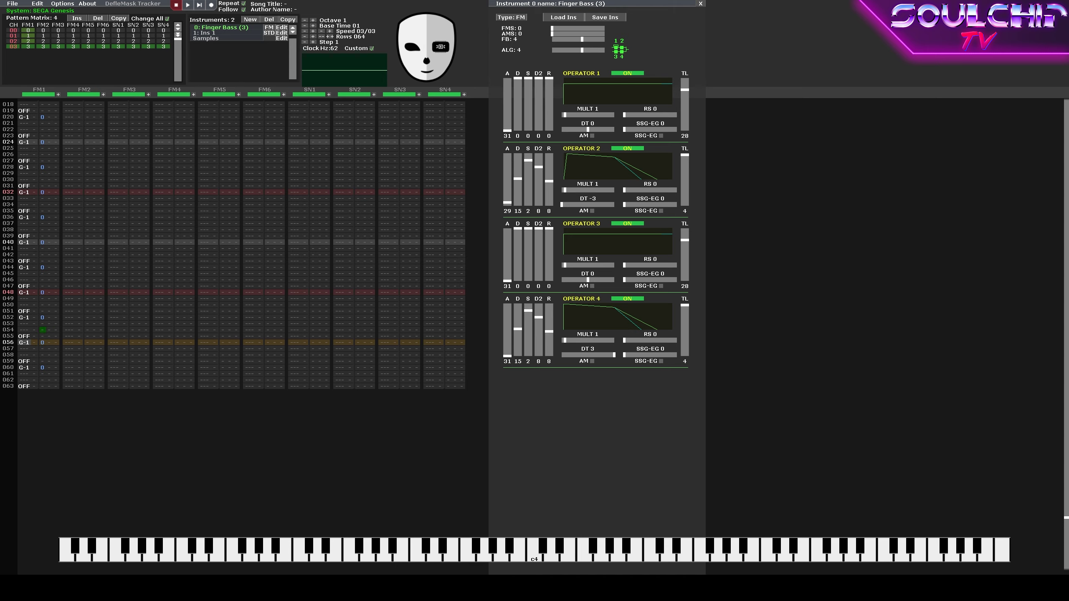
click(24, 368)
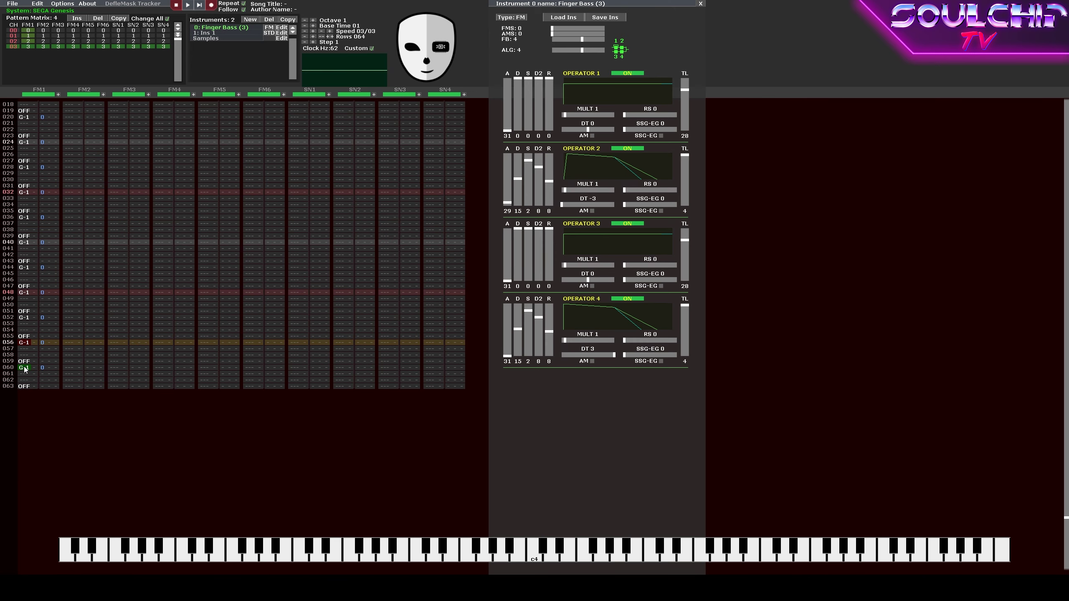
key(n)
key(Down)
key(Down)
key(Down)
key(n)
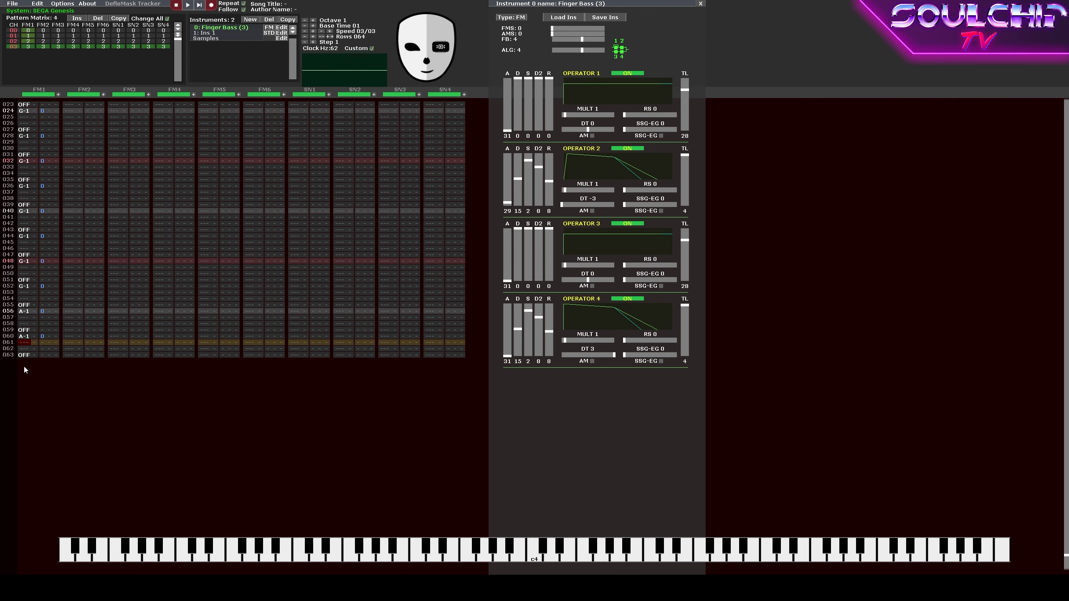
Insert a fifth pattern and copy the entire FM1 column of the third pattern into it from row 000.
key(ctrl+a)
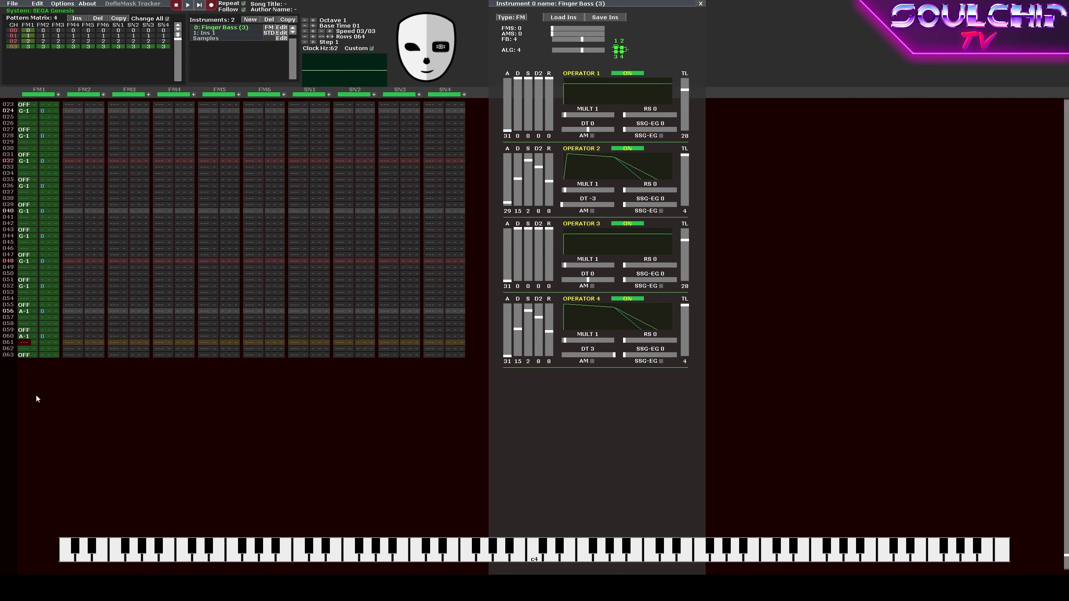
scroll(119, 176, up, 3)
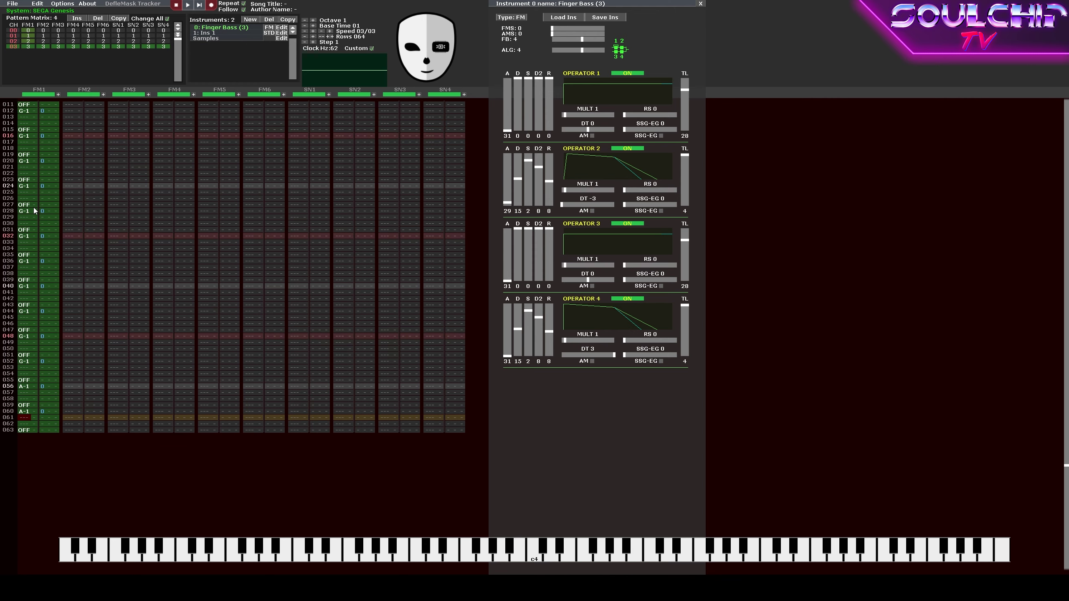
click(34, 207)
key(minus)
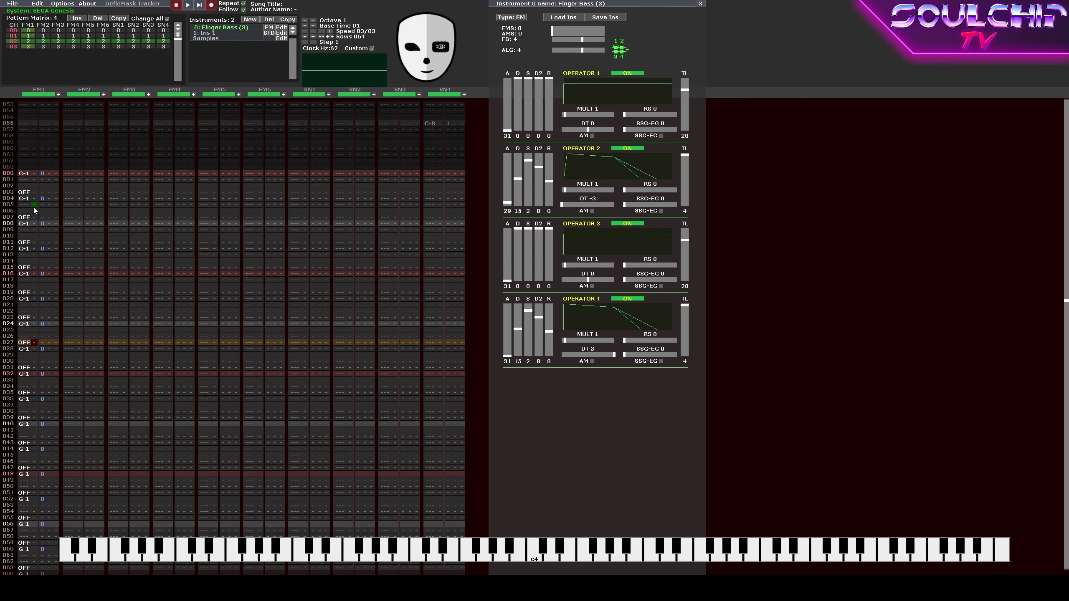
key(ctrl+a)
key(ctrl+a)
click(34, 207)
click(77, 18)
click(29, 176)
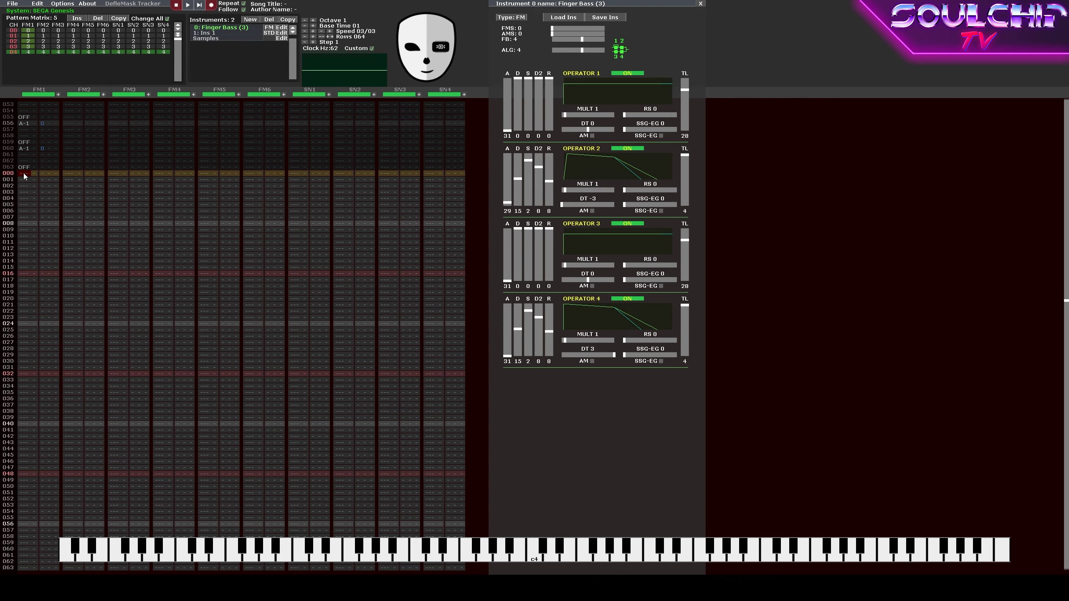
key(ctrl+v)
scroll(29, 176, up, 10)
click(29, 198)
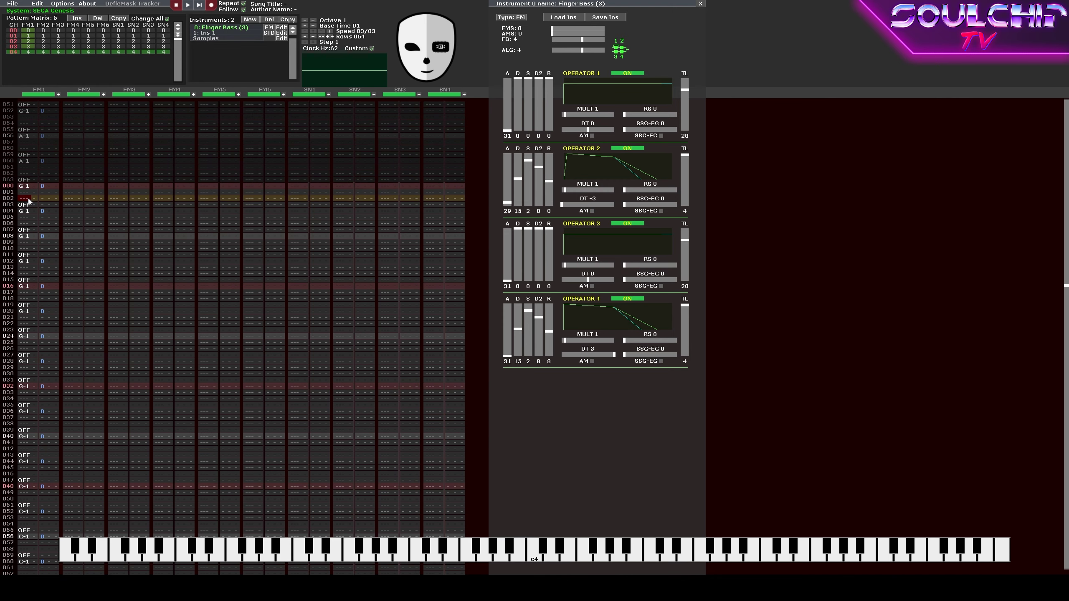
Transpose all FM1 notes of the fifth pattern up three semitones to A#1 while it plays.
key(ctrl+a)
key(Return)
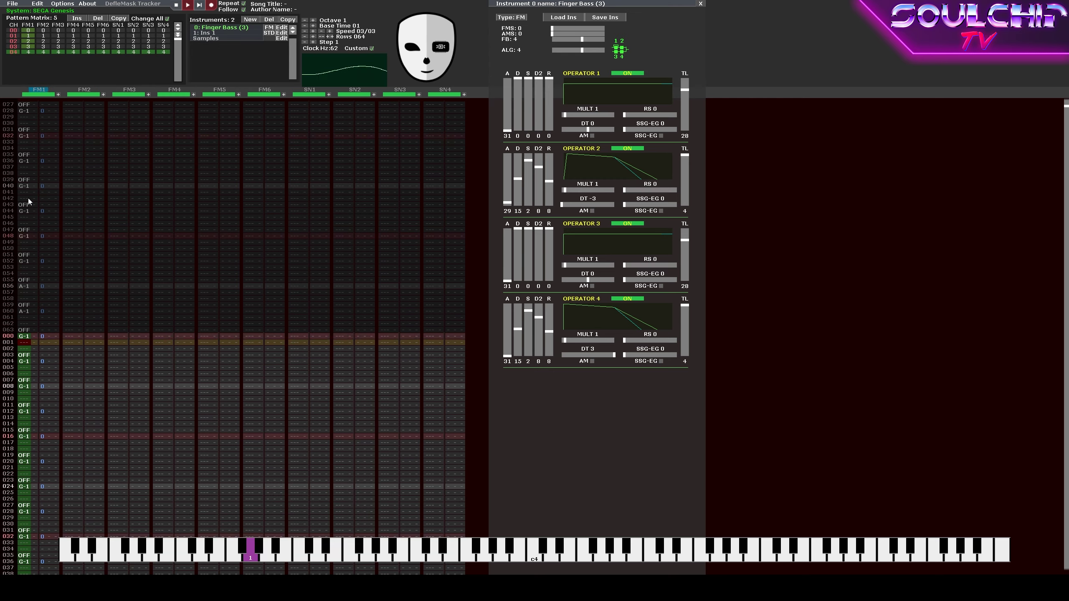
key(ctrl+F2)
key(ctrl+F2)
key(ctrl+F2)
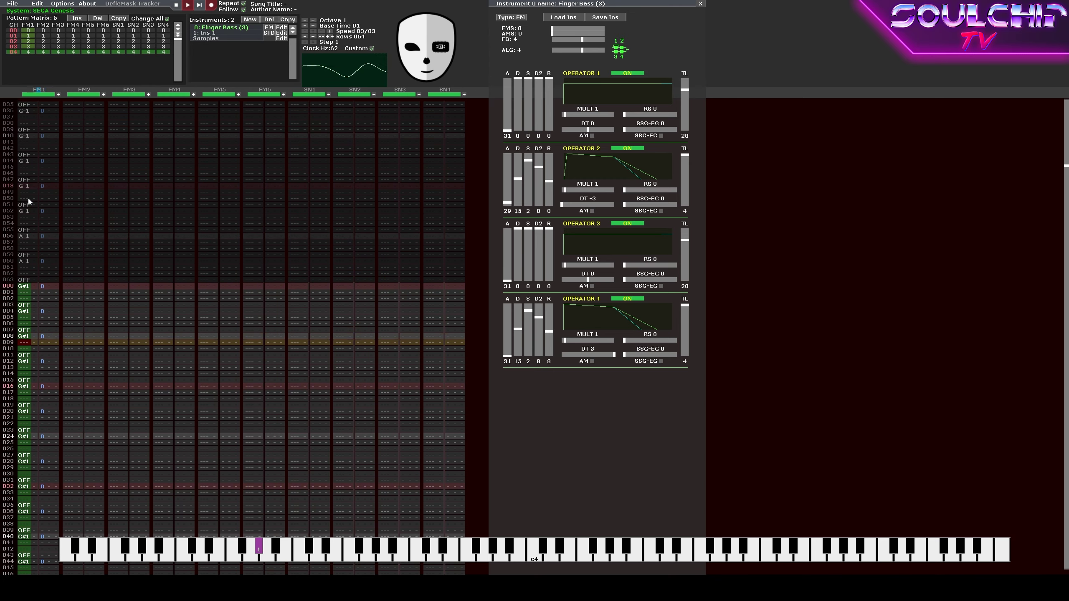
key(Right)
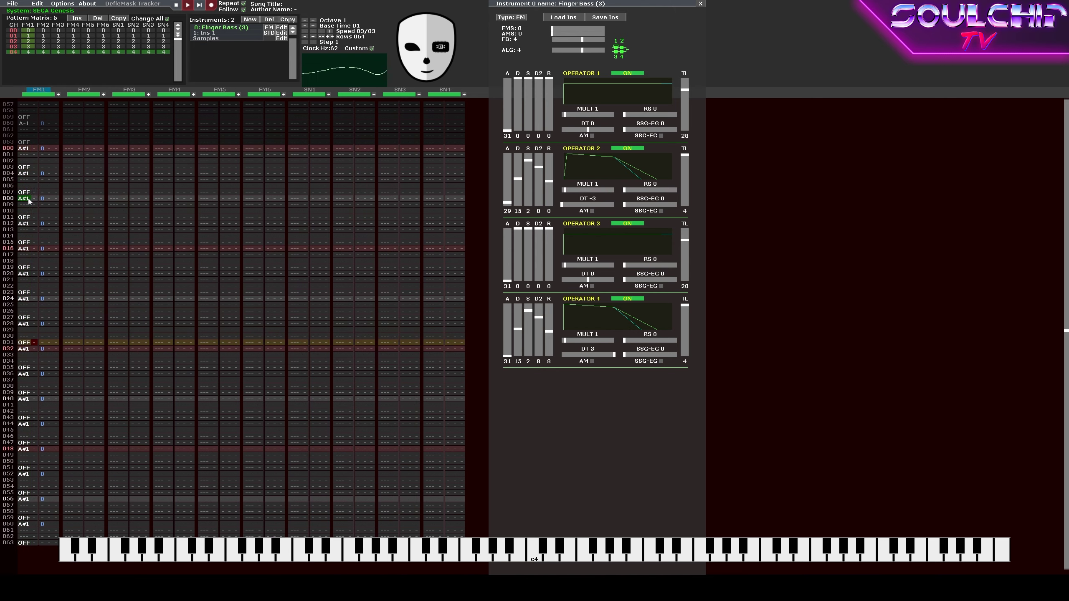
Play back the bass line from the fourth pattern into the transposed fifth pattern.
key(Return)
key(minus)
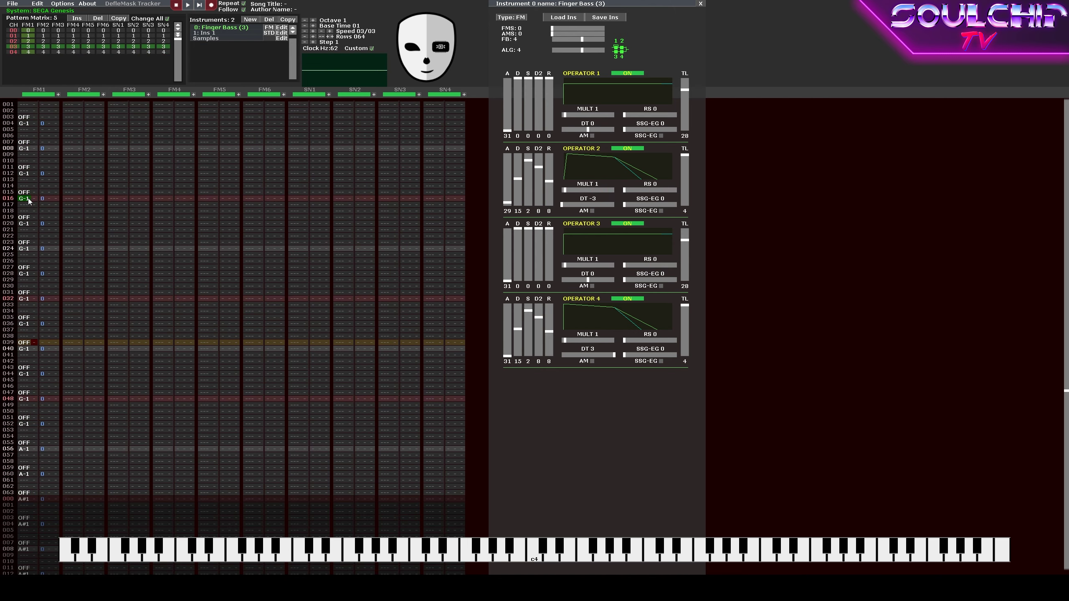
key(Return)
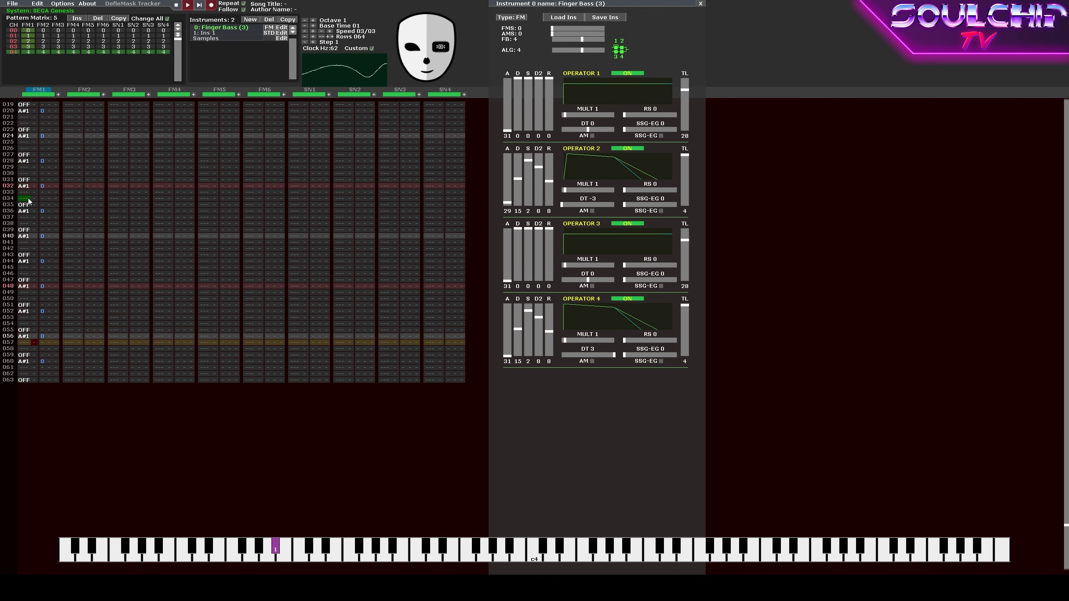
key(Return)
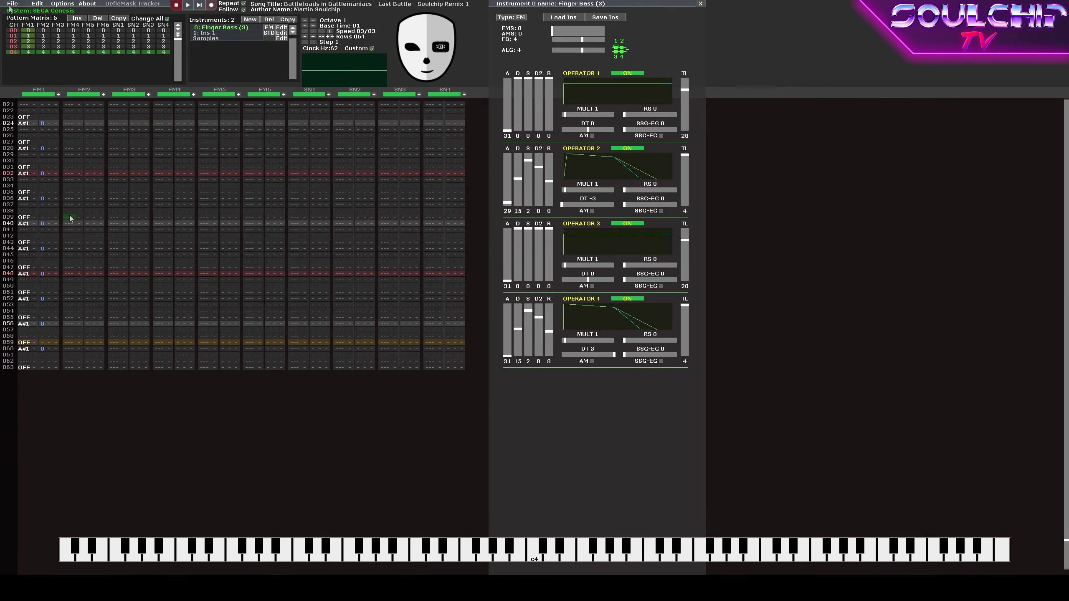
click(69, 216)
key(Return)
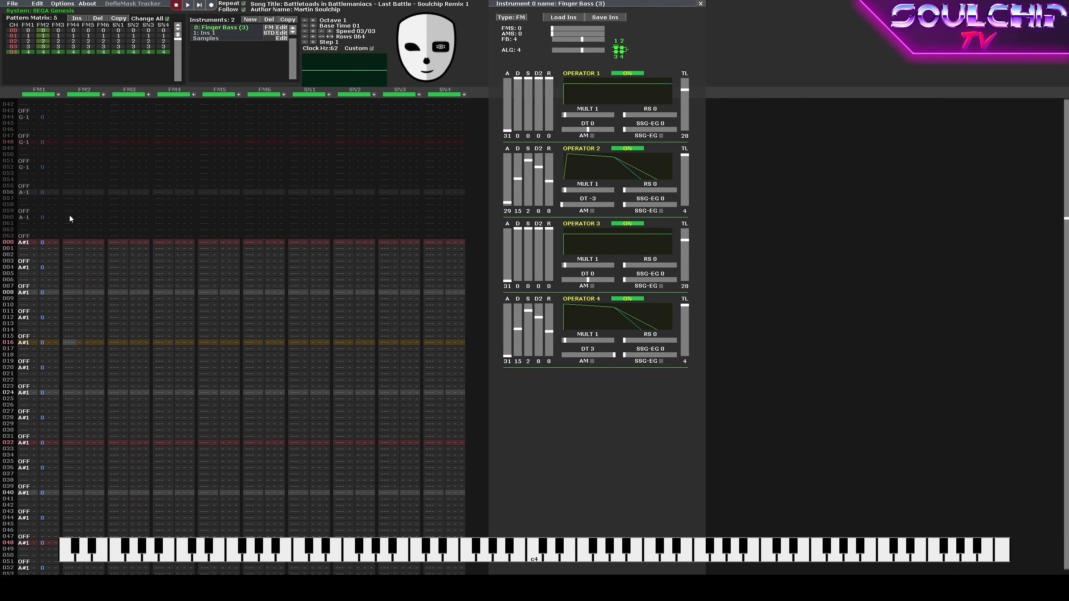
key(Return)
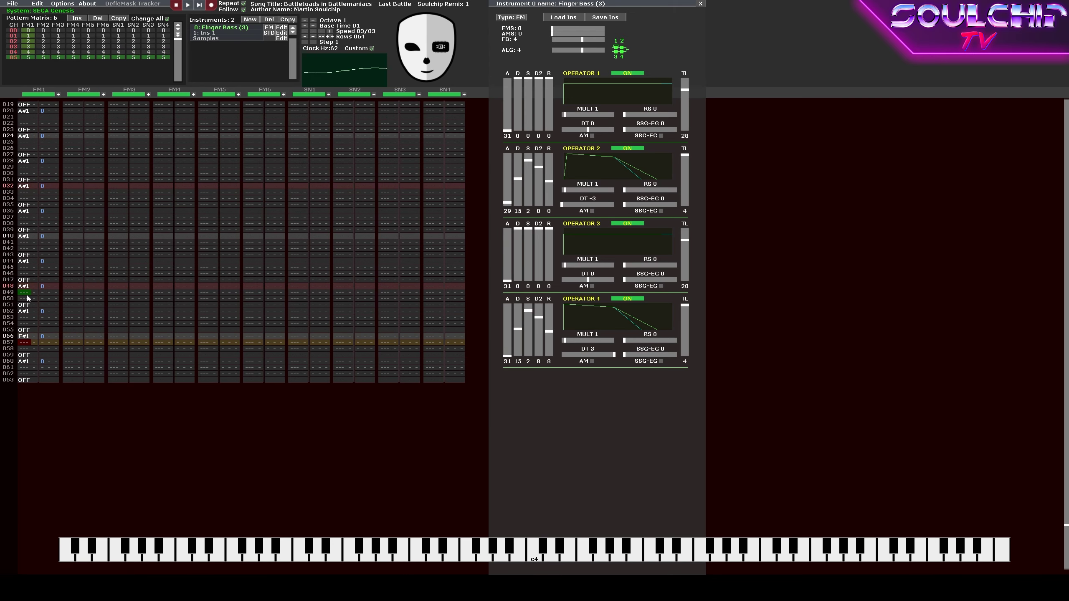
Set the FM1 notes at rows 056 and 060 of the sixth pattern to A-1 and play it back.
key(Down)
key(Down)
key(Down)
scroll(27, 298, down, 20)
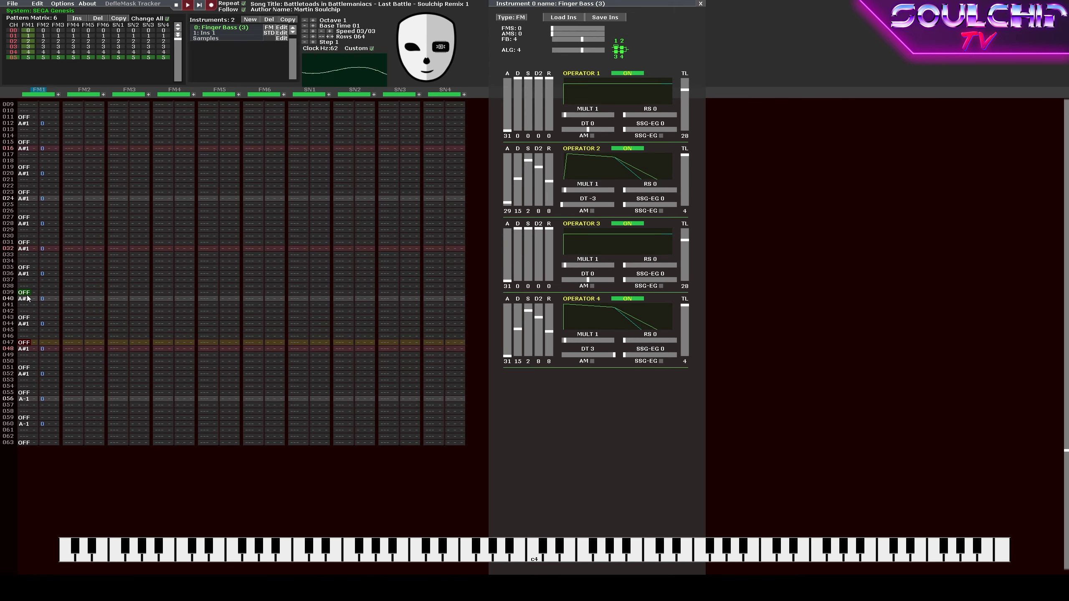
scroll(22, 320, up, 4)
key(space)
scroll(55, 295, up, 20)
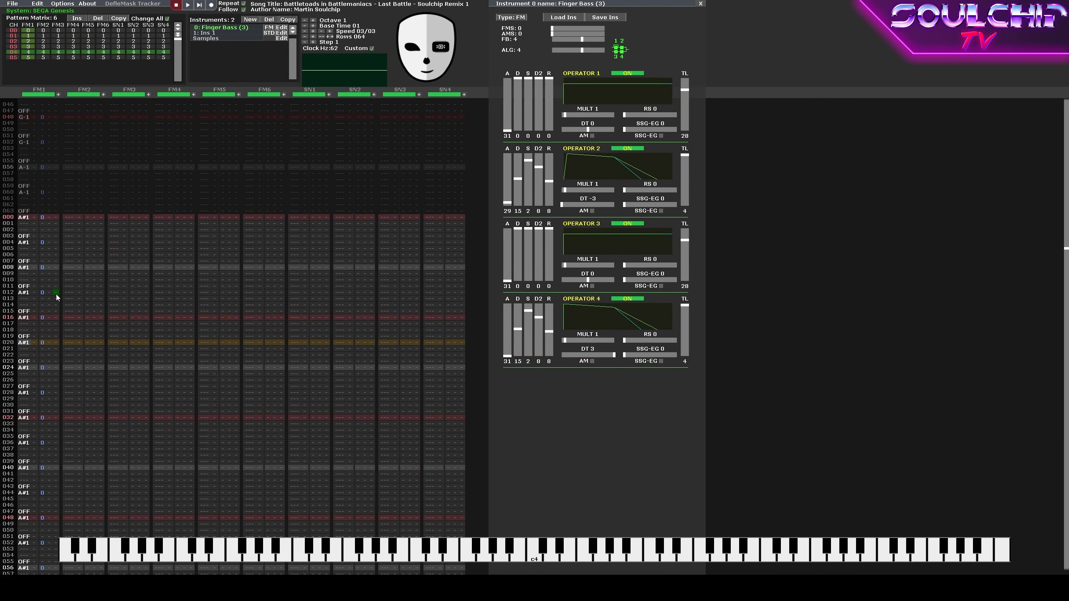
Duplicate the last pattern matrix row as a seventh row and lower its pattern number to 2 on all channels.
scroll(58, 298, down, 20)
click(118, 18)
click(32, 57)
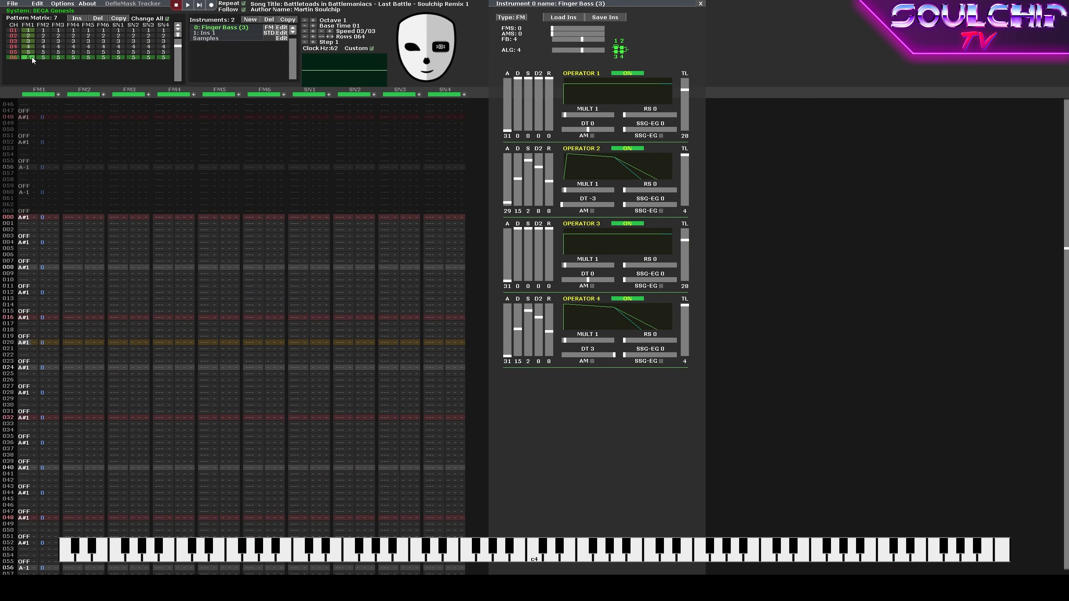
right_click(31, 57)
right_click(32, 57)
right_click(31, 57)
key(Return)
key(Return)
Insert an eighth pattern matrix row and lower its pattern number to reuse an existing G-1 bass pattern.
click(76, 19)
right_click(26, 63)
right_click(26, 62)
right_click(26, 62)
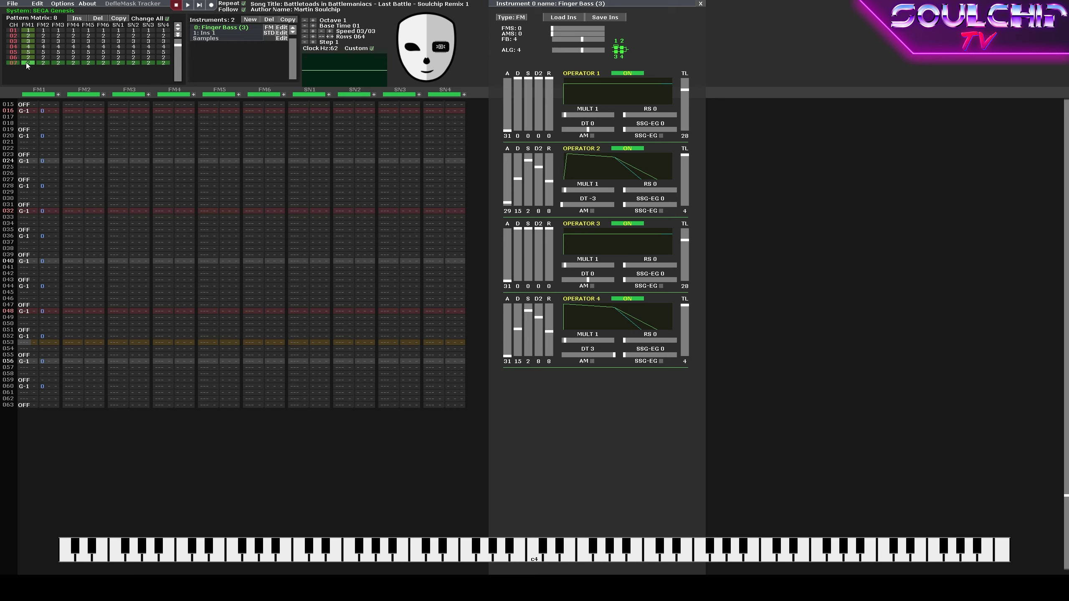
key(Return)
key(Return)
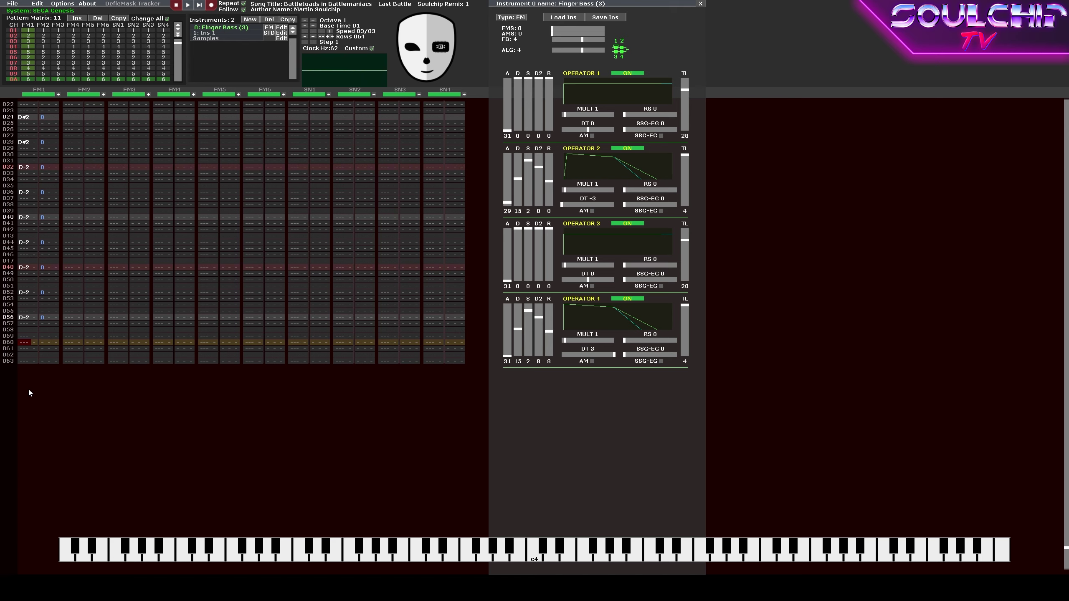
Play back the D#2 and D-2 bass line through to the twelfth matrix row.
key(Return)
click(43, 222)
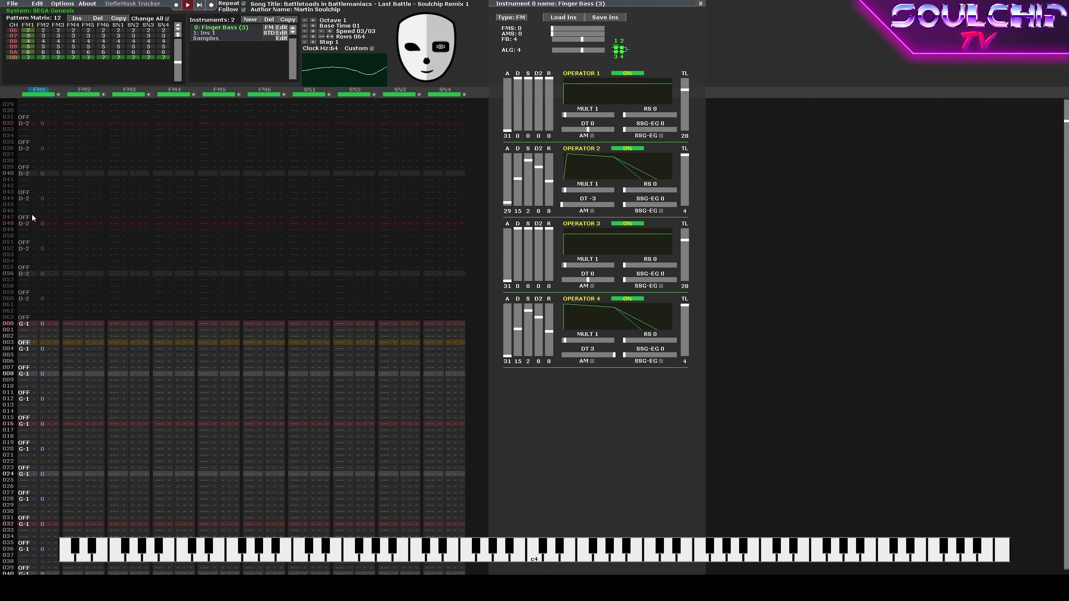
key(Return)
Insert a thirteenth pattern matrix row and reassign it to the existing D#2 and D-2 bass pattern.
click(79, 19)
click(31, 59)
right_click(31, 59)
right_click(29, 60)
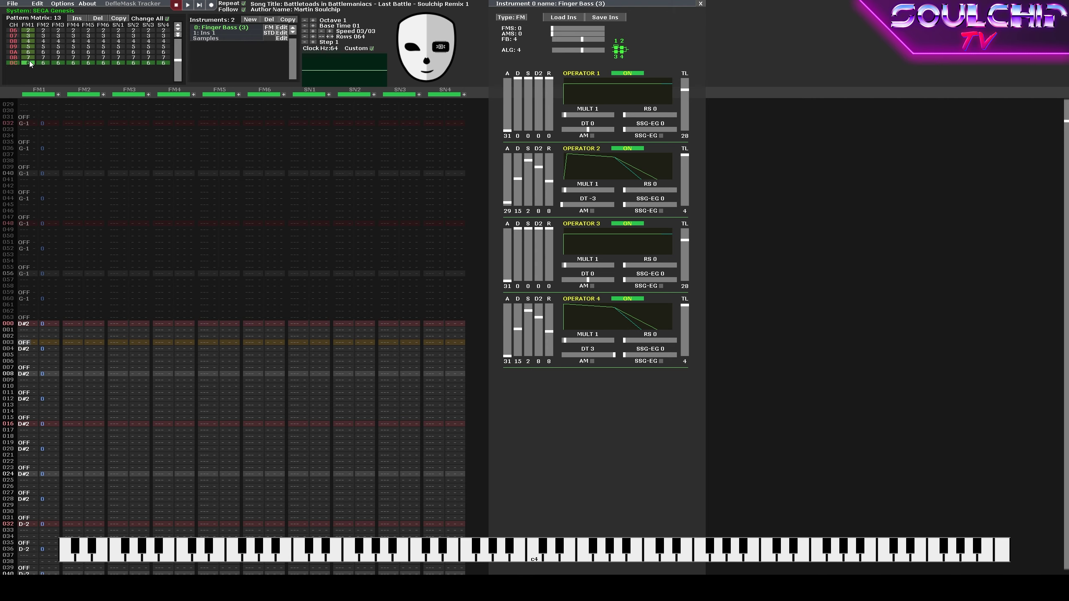
Insert a fourteenth pattern matrix row and give its FM1 column the G-1 bass line.
click(76, 19)
click(32, 57)
click(37, 359)
key(ctrl+a)
scroll(36, 359, down, 20)
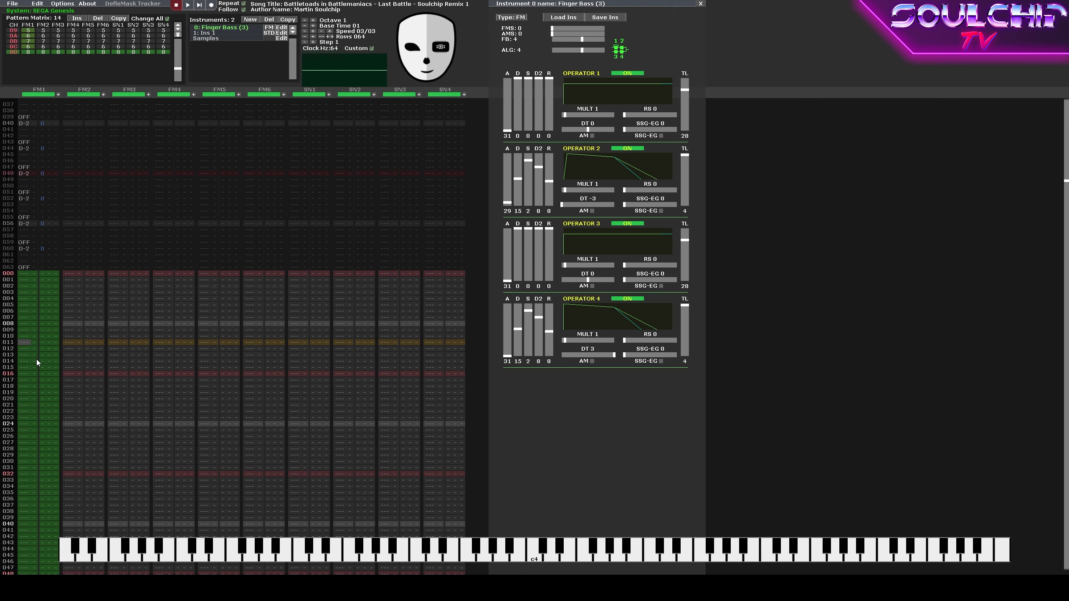
scroll(37, 359, up, 4)
key(ctrl+v)
Insert a fifteenth pattern, switch editing on and enter D#1 on FM1 at row 000.
click(77, 18)
click(30, 62)
scroll(50, 139, up, 12)
click(26, 211)
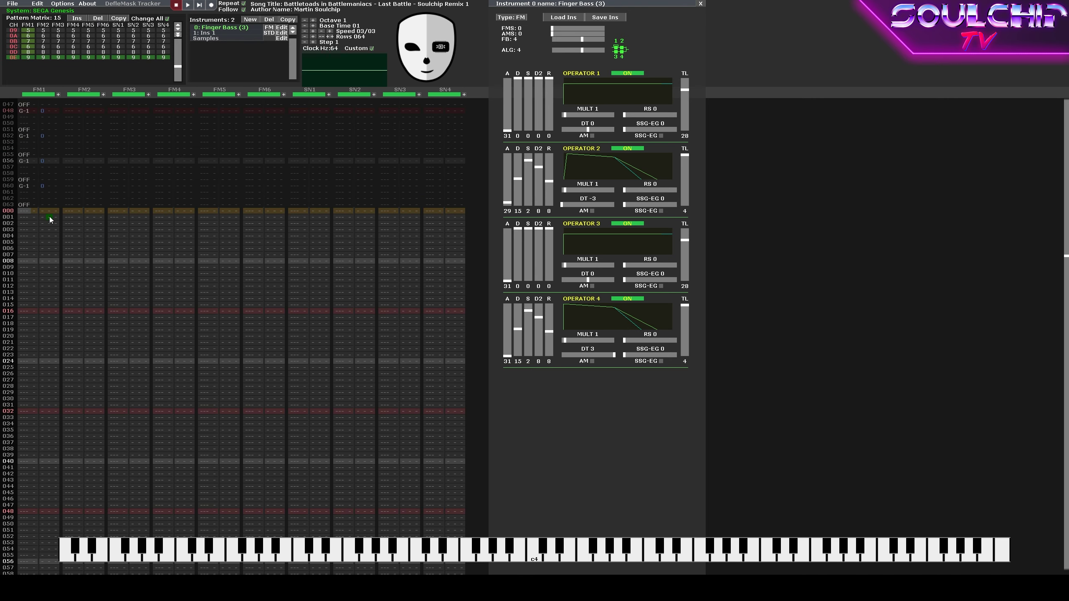
key(space)
key(d)
key(Up)
key(d)
key(Up)
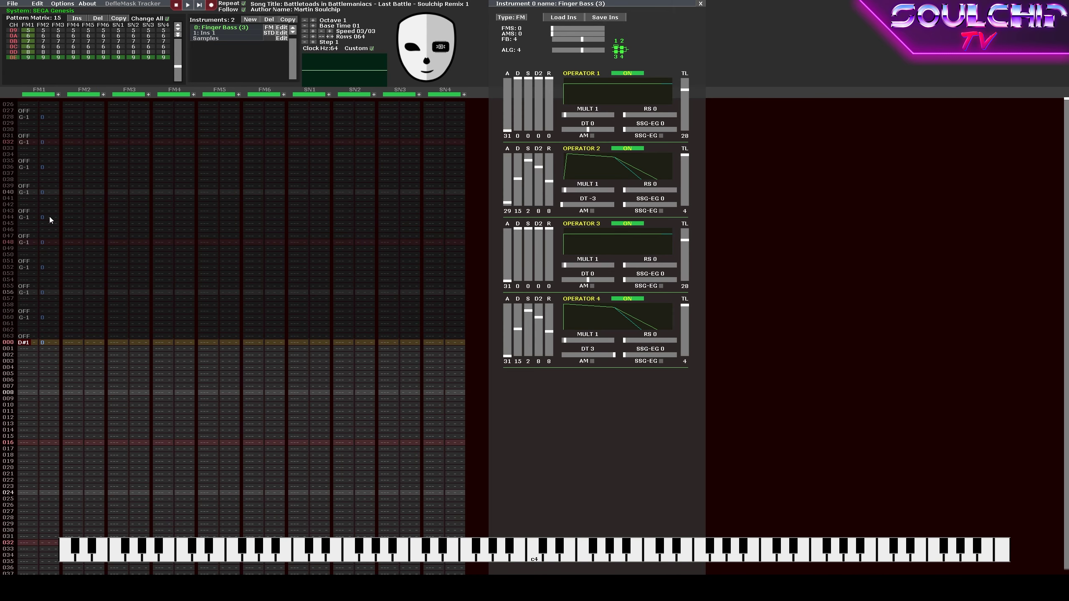
Enter D#1 on FM1 of the fifteenth pattern every four rows from row 004 to row 028.
key(Down)
key(Down)
key(Down)
key(Down)
key(d)
key(Down)
key(Down)
key(Down)
key(d)
key(Down)
key(Down)
key(Down)
key(d)
key(Down)
key(Down)
key(Down)
key(d)
key(Down)
key(Down)
key(Down)
key(d)
key(Down)
key(Down)
key(Down)
key(d)
key(Down)
key(Down)
key(Down)
key(d)
Enter F-1 at row 032 and a note OFF at row 036 on FM1 of the fifteenth pattern.
key(Down)
key(Down)
key(Down)
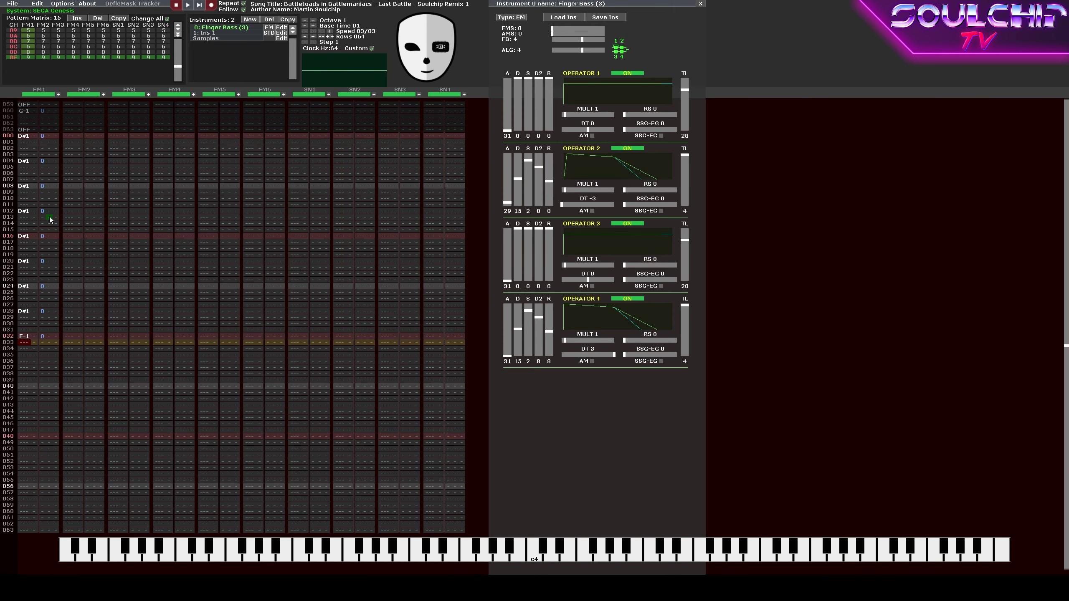
key(v)
key(Down)
key(Down)
key(Down)
key(1)
Add note OFF commands on FM1 every four rows from row 003 to row 031 and play the result.
key(Up)
key(Up)
key(Up)
key(Up)
key(Up)
key(Up)
key(Up)
key(Up)
key(Up)
key(Up)
key(Up)
key(Up)
key(Up)
key(Up)
key(Up)
key(Up)
key(Up)
key(Up)
key(Up)
key(Up)
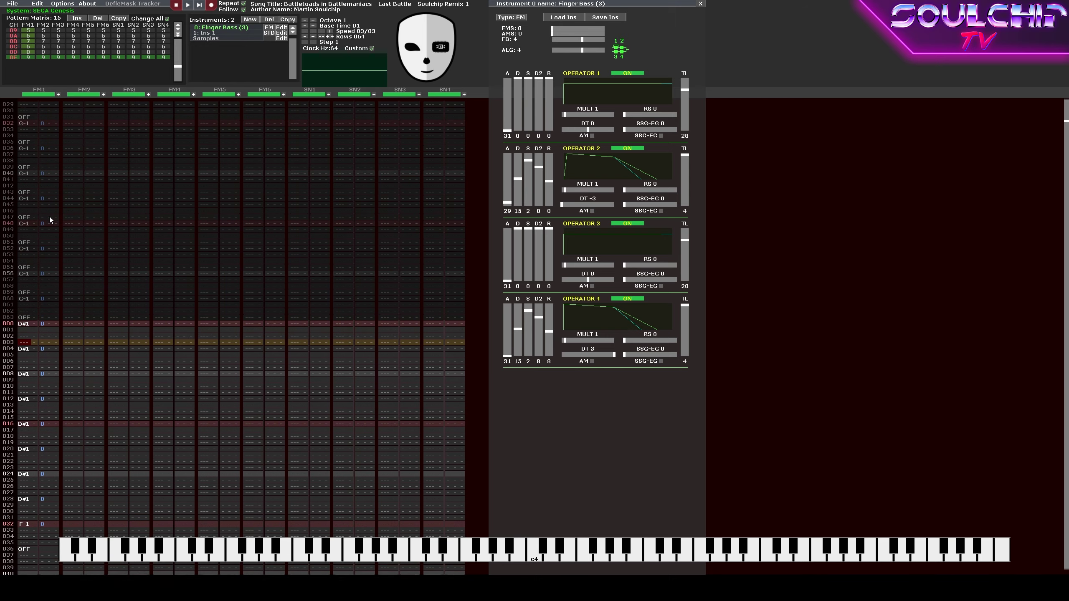
key(1)
key(Down)
key(Down)
key(Down)
key(1)
key(Down)
key(Down)
key(Down)
key(1)
key(Down)
key(Down)
key(Down)
key(1)
key(Down)
key(Down)
key(Down)
key(1)
key(Down)
key(Down)
key(Down)
key(1)
key(Down)
key(Down)
key(Down)
key(1)
key(Down)
key(Down)
key(Down)
key(1)
key(Return)
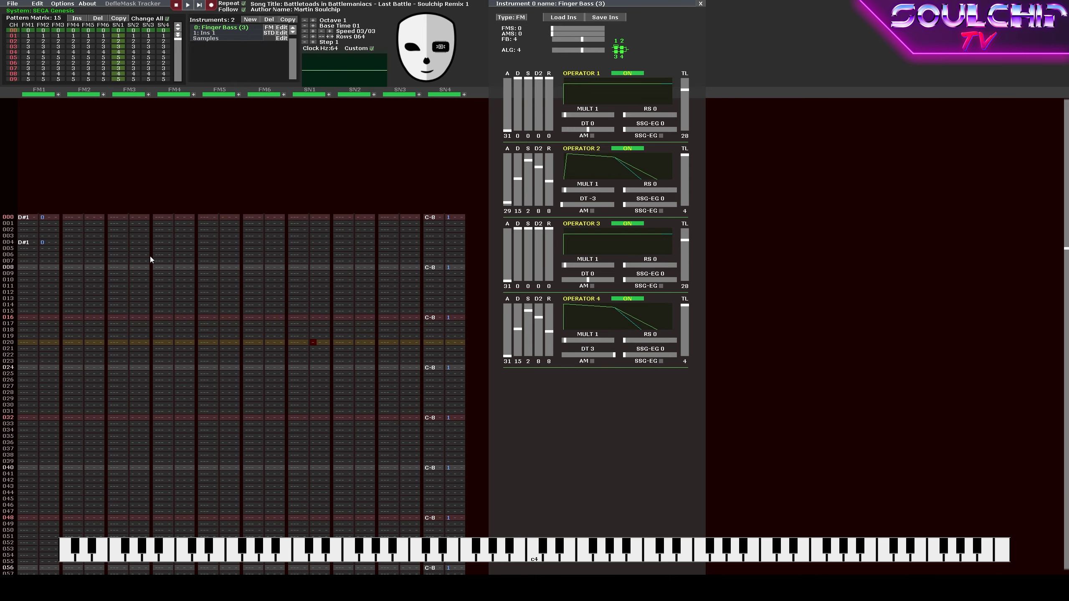
key(Return)
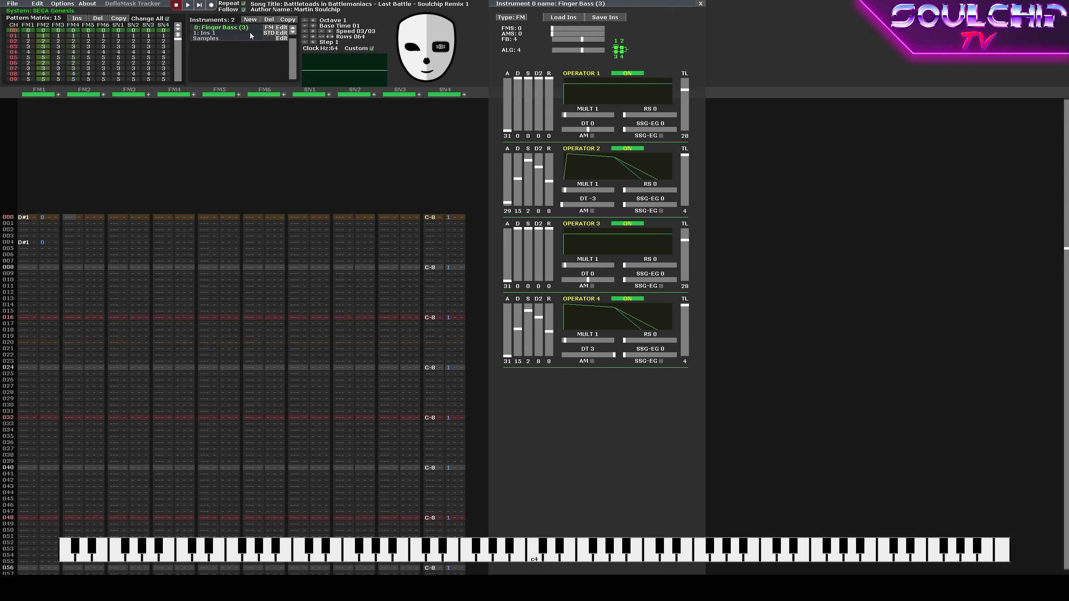
Create a new FM instrument and select it in the instrument list.
click(249, 33)
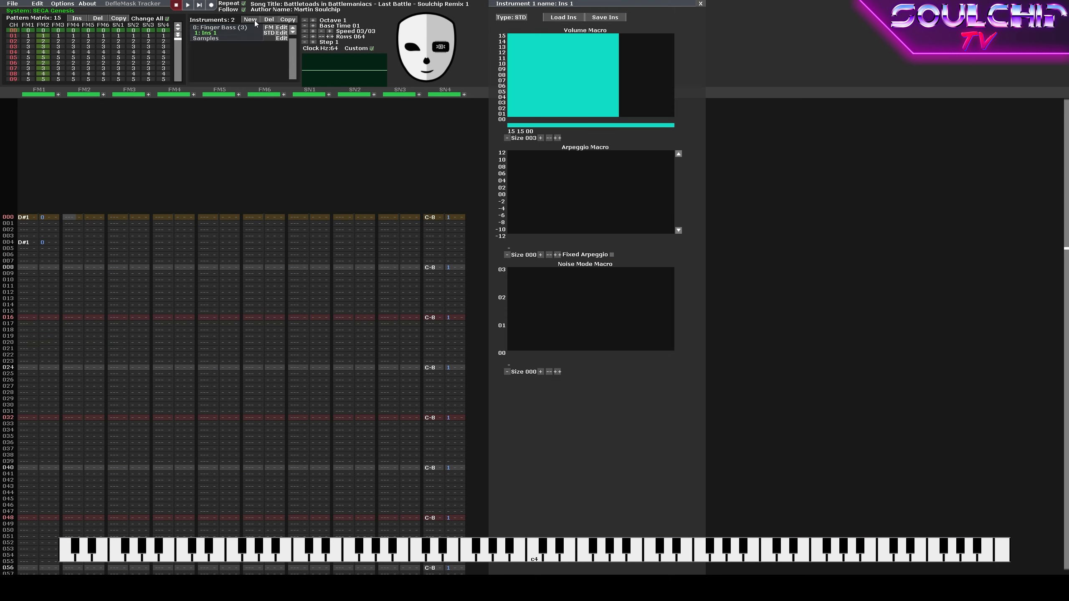
click(254, 19)
click(255, 38)
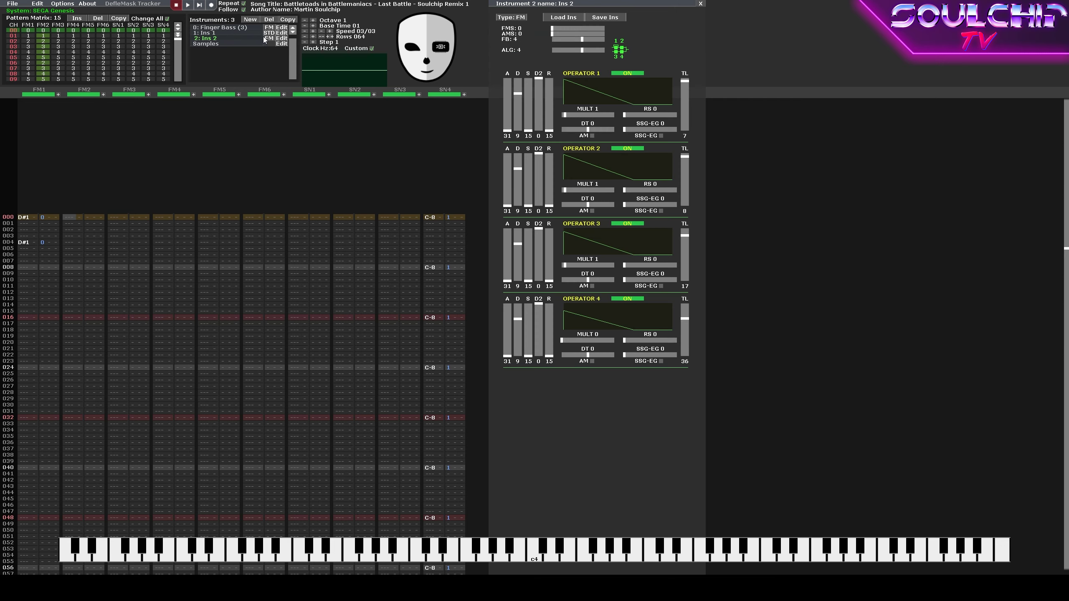
Audition distortion guitar instruments, set up Distortion Guitar BTDD 1 as instrument 1, and set the octave to 3.
click(291, 28)
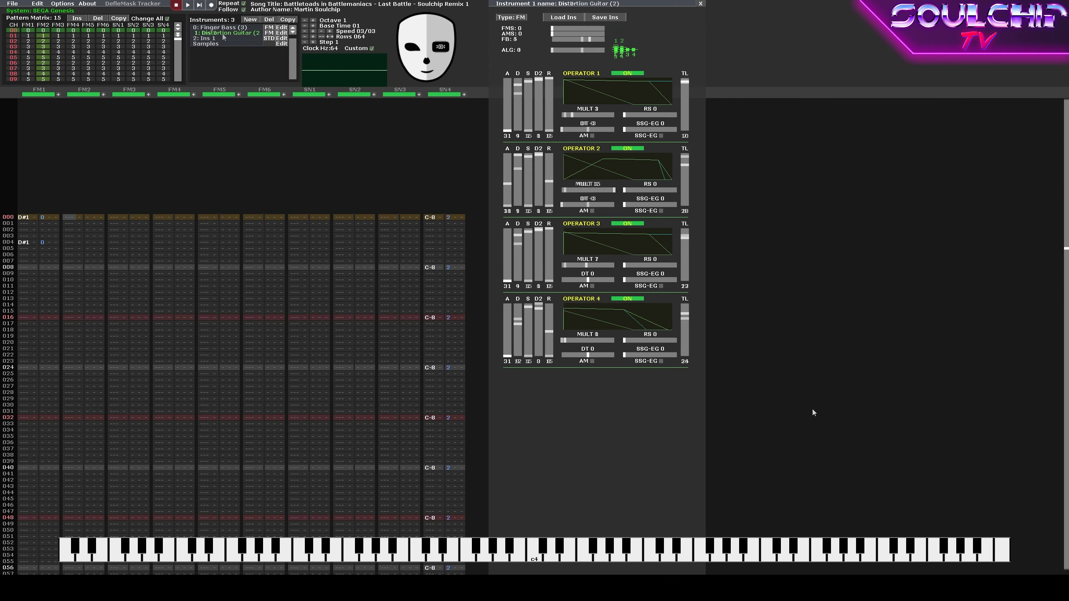
key(d)
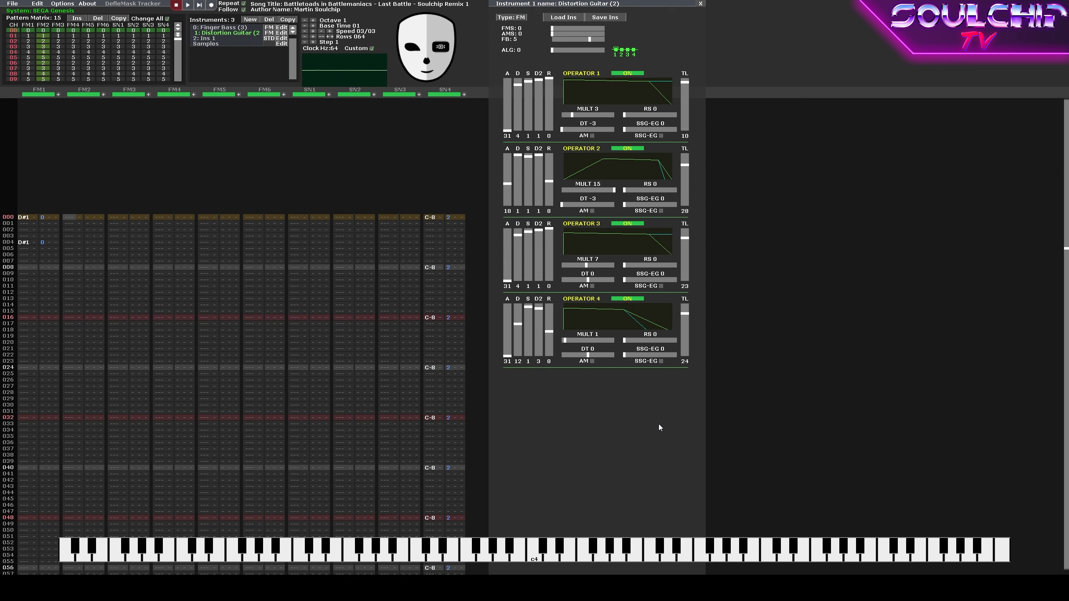
key(KP_Multiply)
key(Right)
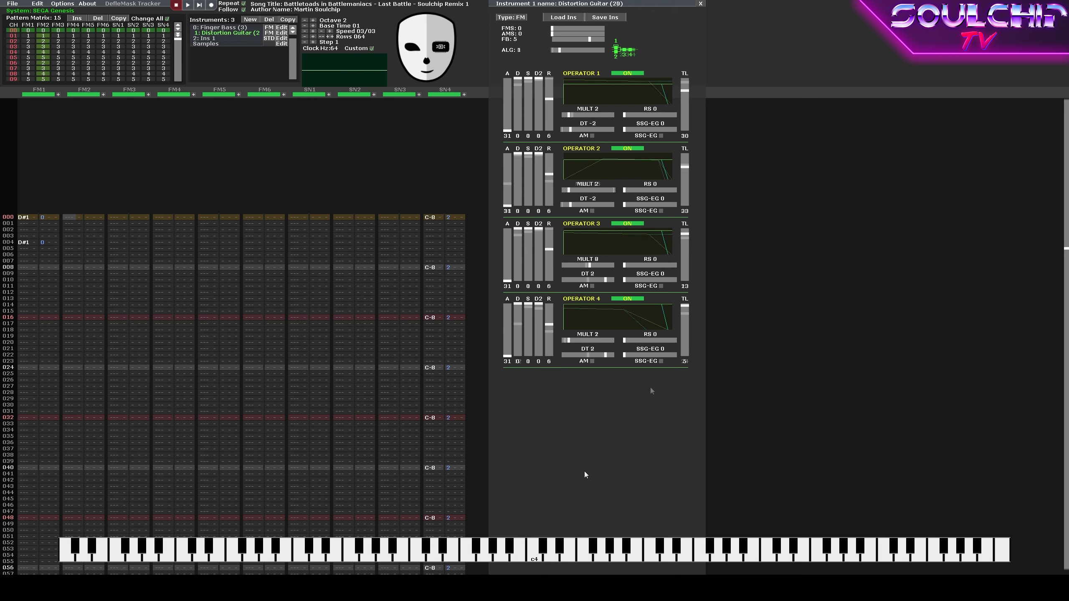
key(Right)
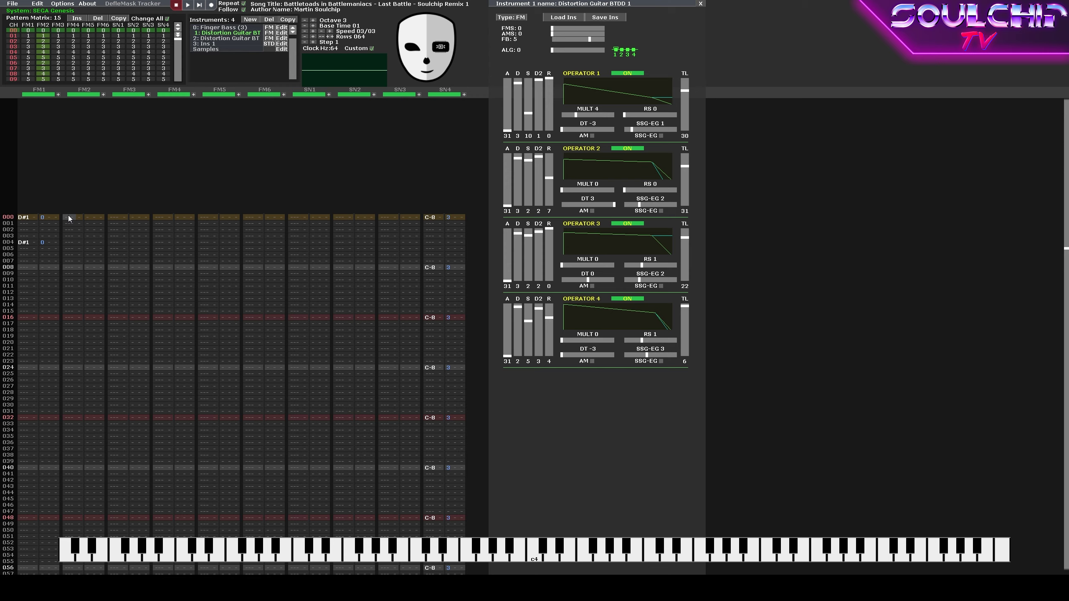
Enter D#3 with the distortion guitar on FM2 at row 000 of the first pattern and play it.
key(Return)
key(Return)
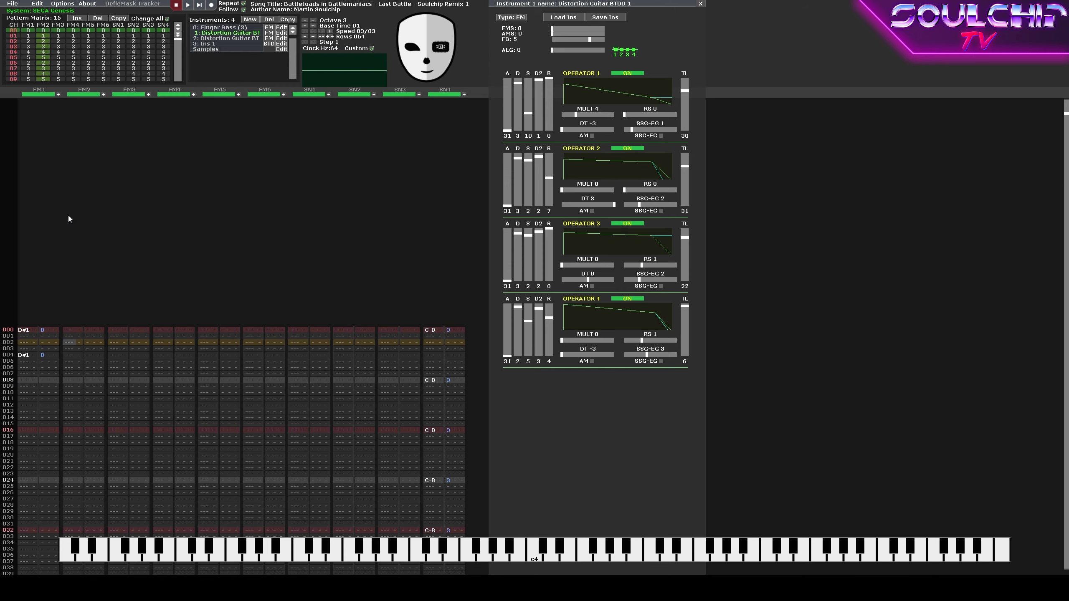
key(space)
key(d)
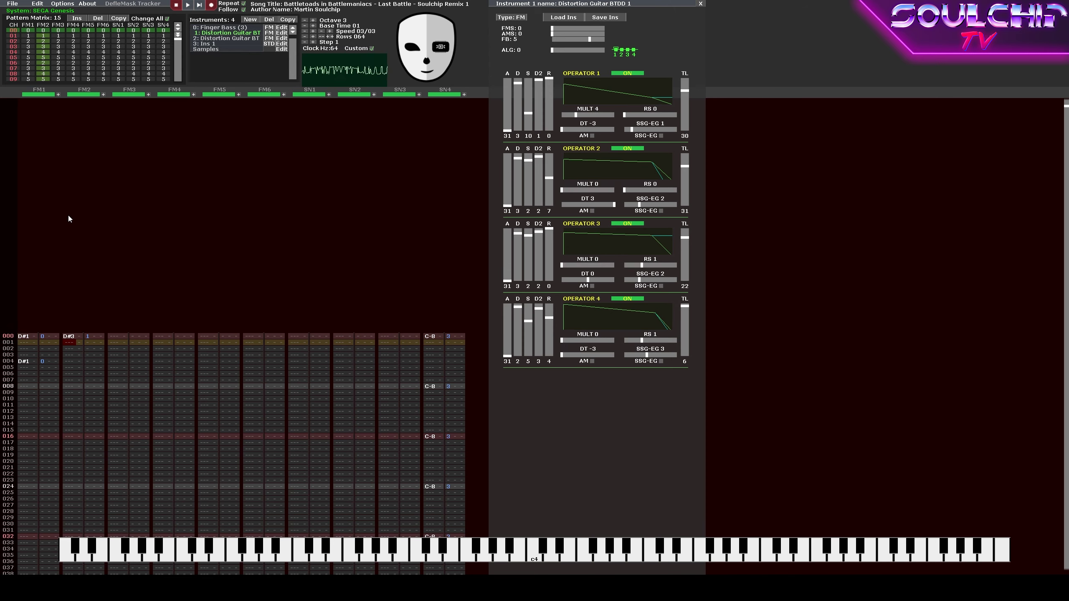
key(Up)
key(Return)
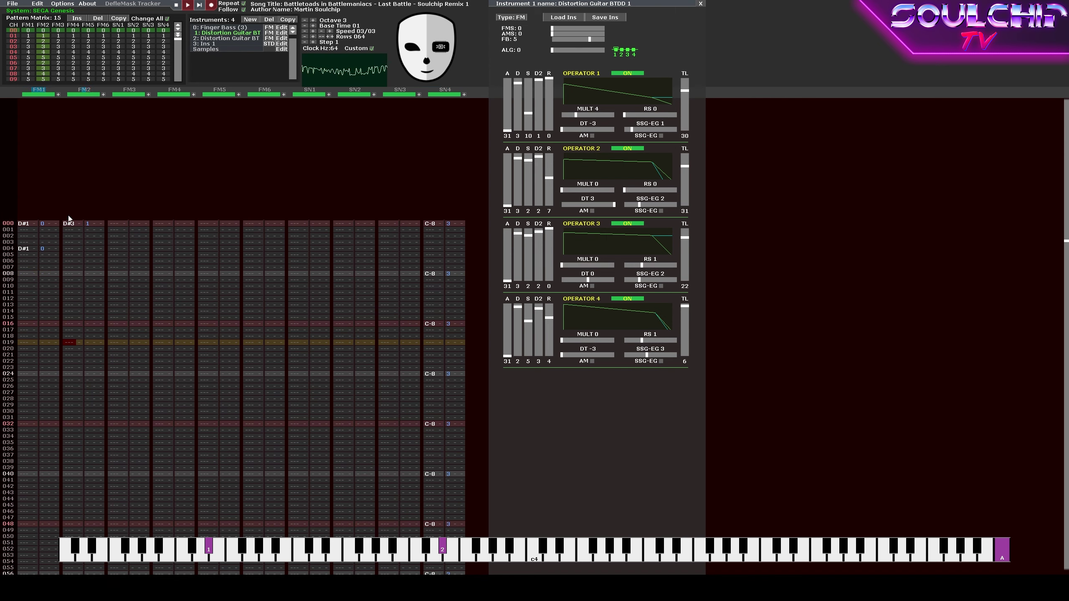
key(Return)
Enter A#3 on FM3 at row 000 of the first pattern, clear the stray D#3 below it, and play the chord.
key(Up)
key(Up)
key(Up)
key(Up)
key(Up)
key(Up)
key(Up)
key(Up)
key(Up)
key(Up)
key(Up)
key(Up)
key(Up)
key(Up)
key(Up)
key(Up)
key(Up)
key(Up)
key(Up)
key(Up)
key(Up)
key(Right)
key(Right)
key(Right)
key(Right)
key(Right)
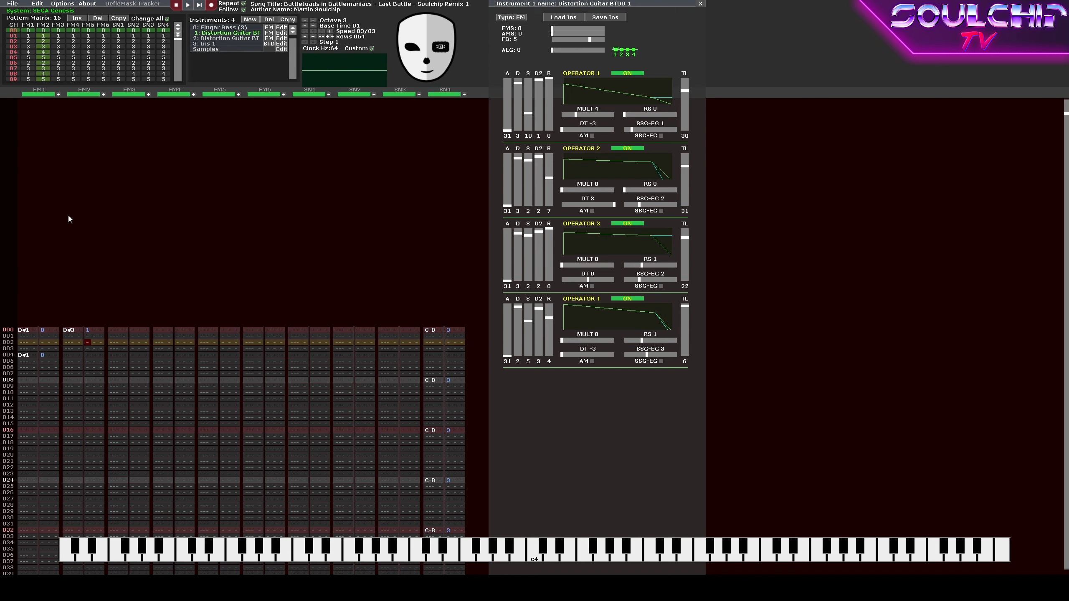
key(Up)
key(Up)
key(j)
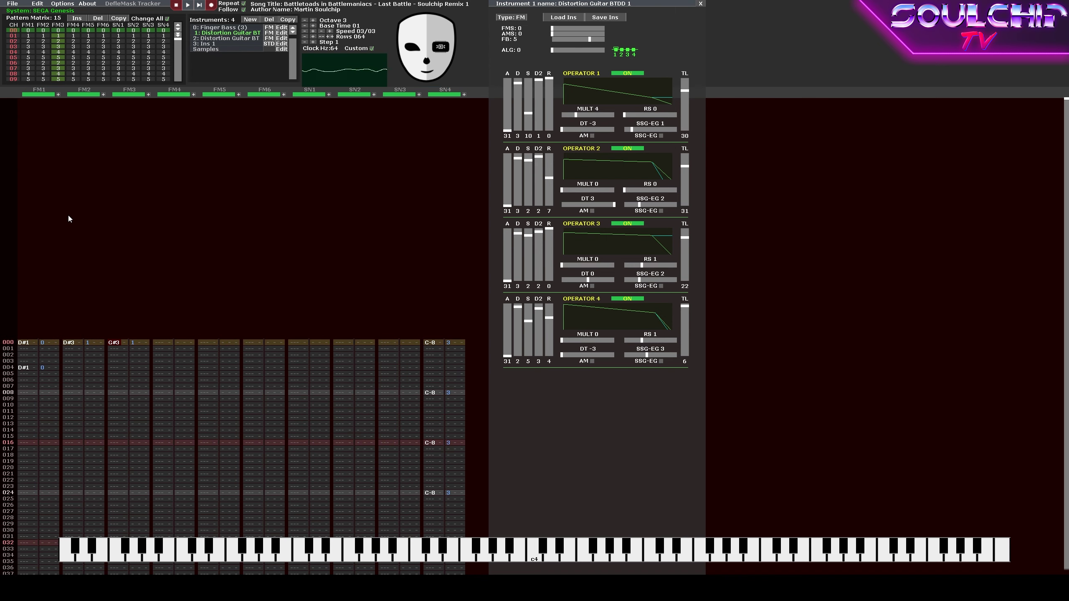
key(d)
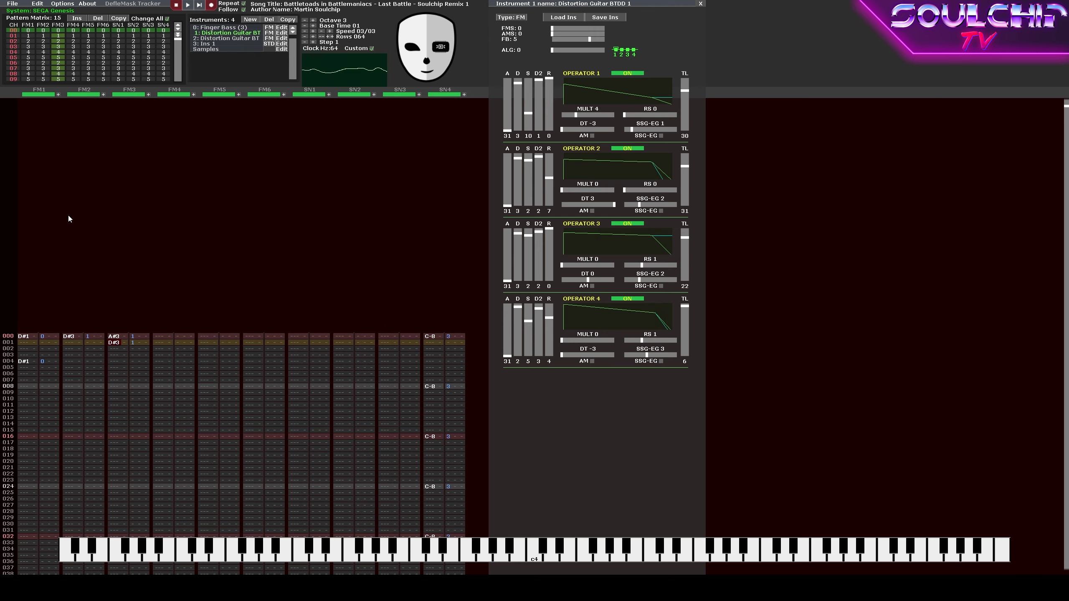
key(Down)
key(Delete)
key(Up)
key(Up)
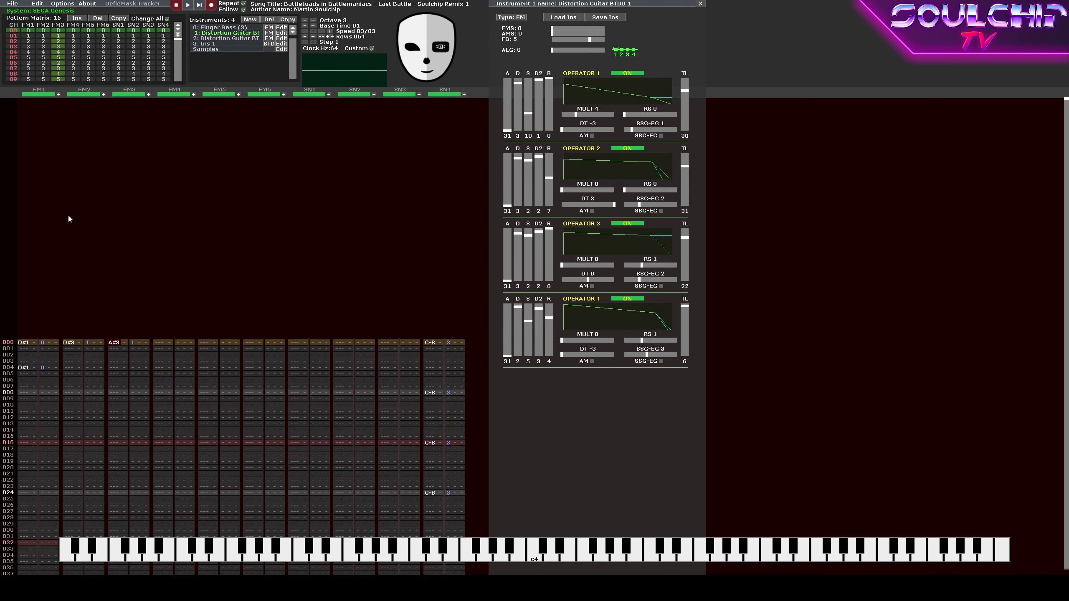
key(Return)
key(Return)
key(Up)
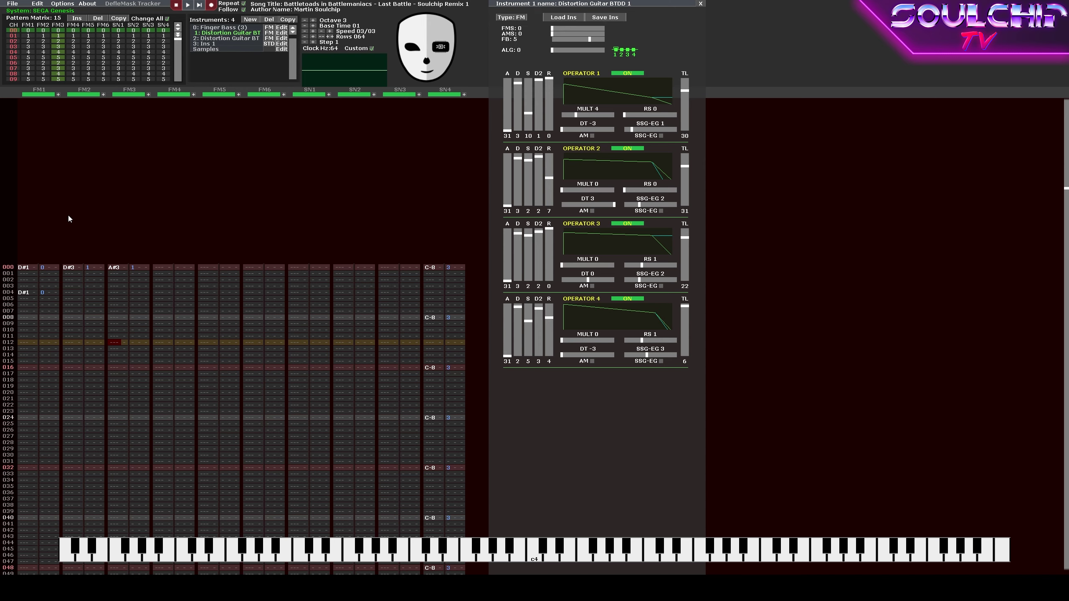
key(x)
key(Up)
key(Delete)
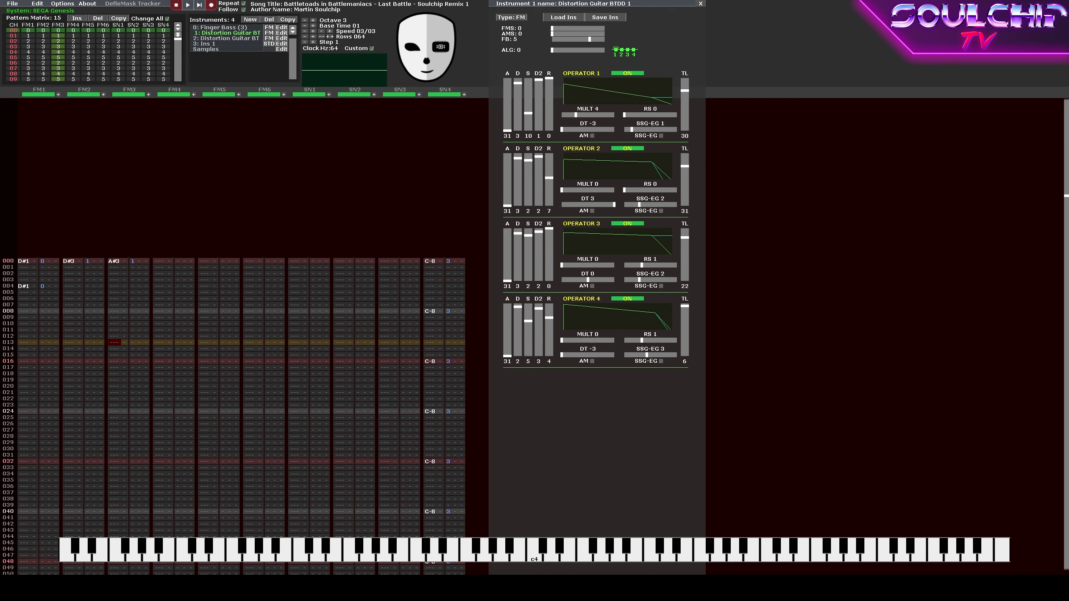
Enter D#3 on FM2 and A#3 on FM3 at row 004 of the first pattern and play the result.
click(70, 287)
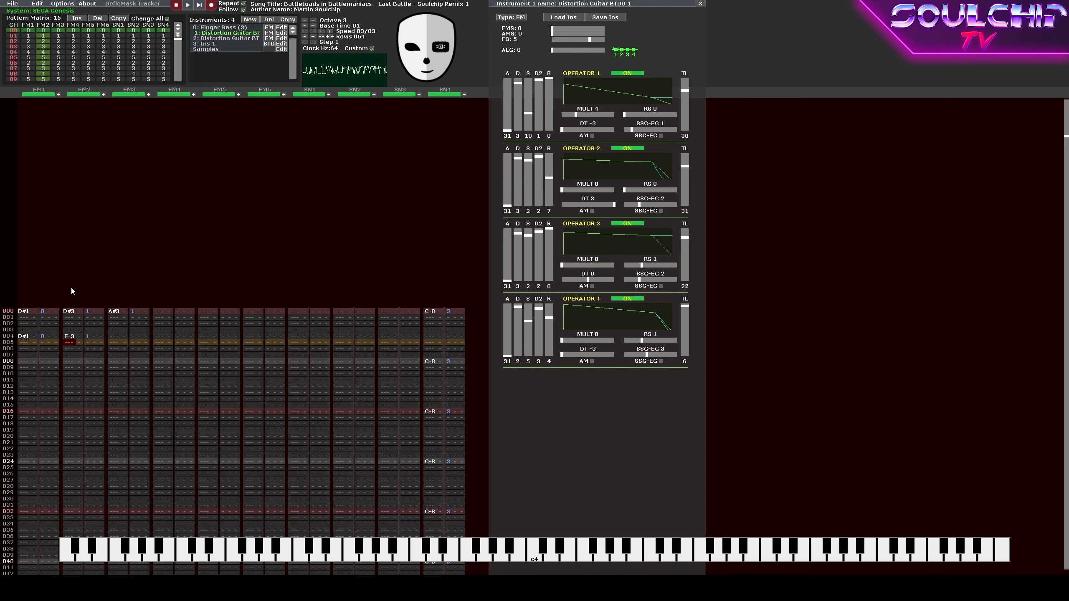
key(Up)
key(d)
key(Right)
key(Right)
key(Right)
key(Right)
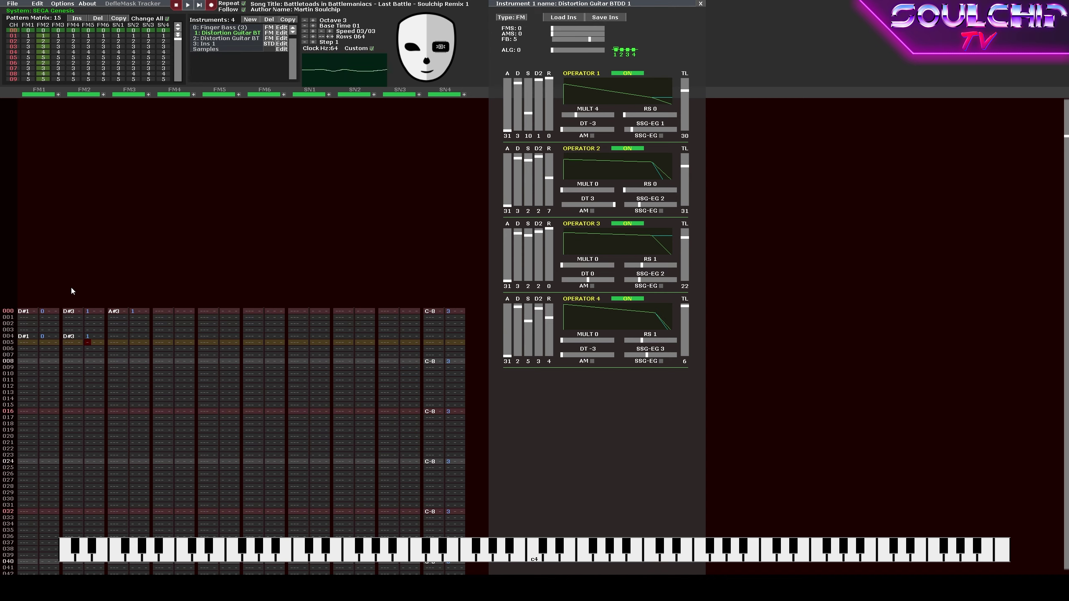
key(Up)
key(j)
key(Return)
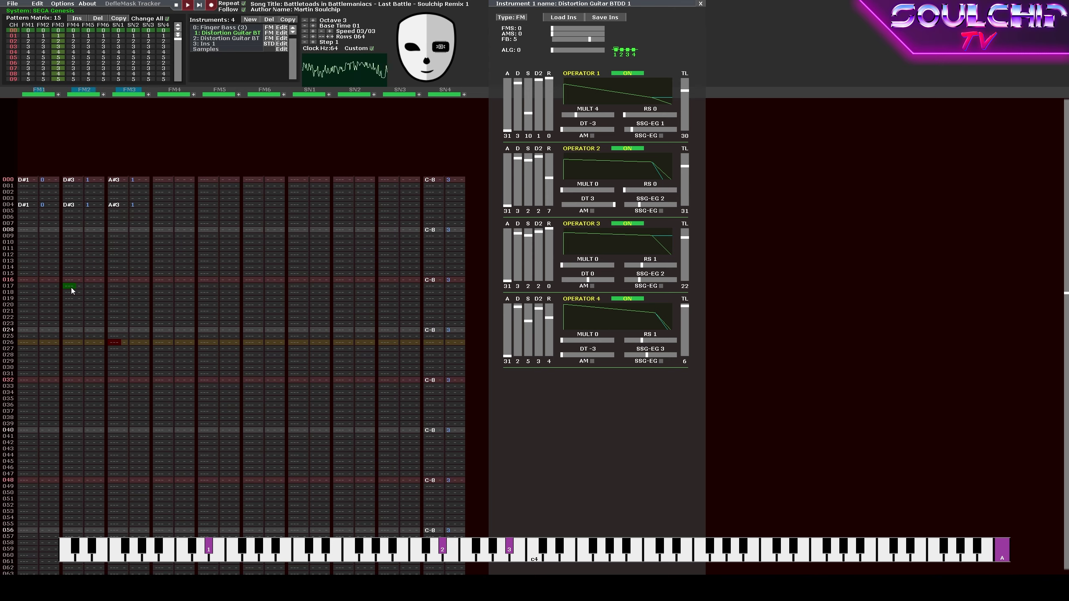
key(Return)
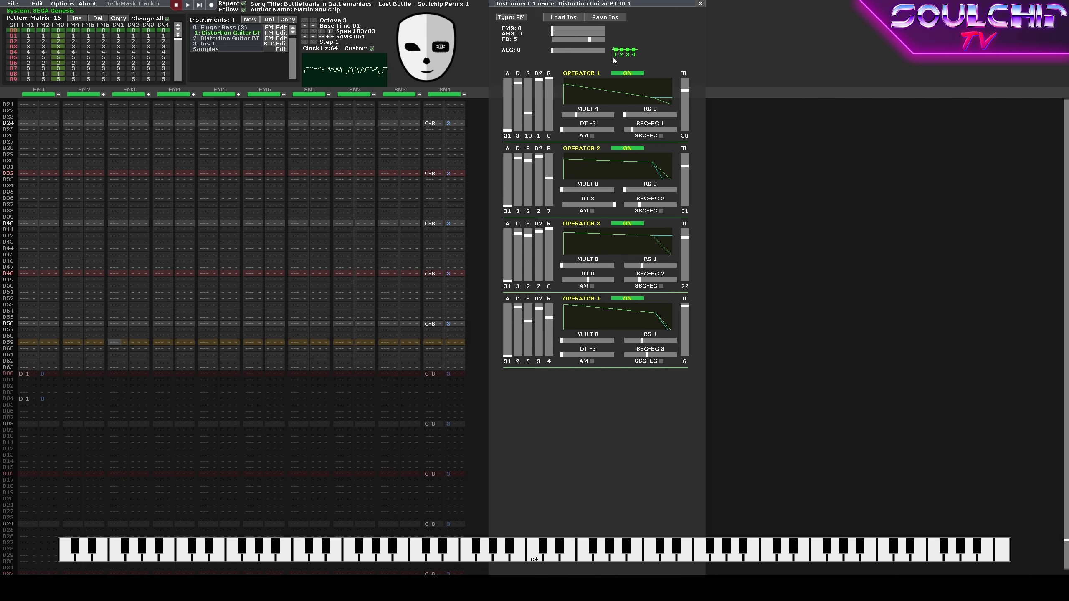
Shape Distortion Guitar BTDD 1 with AMS 1, AM on operator 2, and operator 4's DT at 0 with an adjusted TL, and play it.
click(592, 210)
click(570, 34)
drag(583, 30, 551, 29)
click(685, 307)
drag(675, 3, 679, 4)
key(Return)
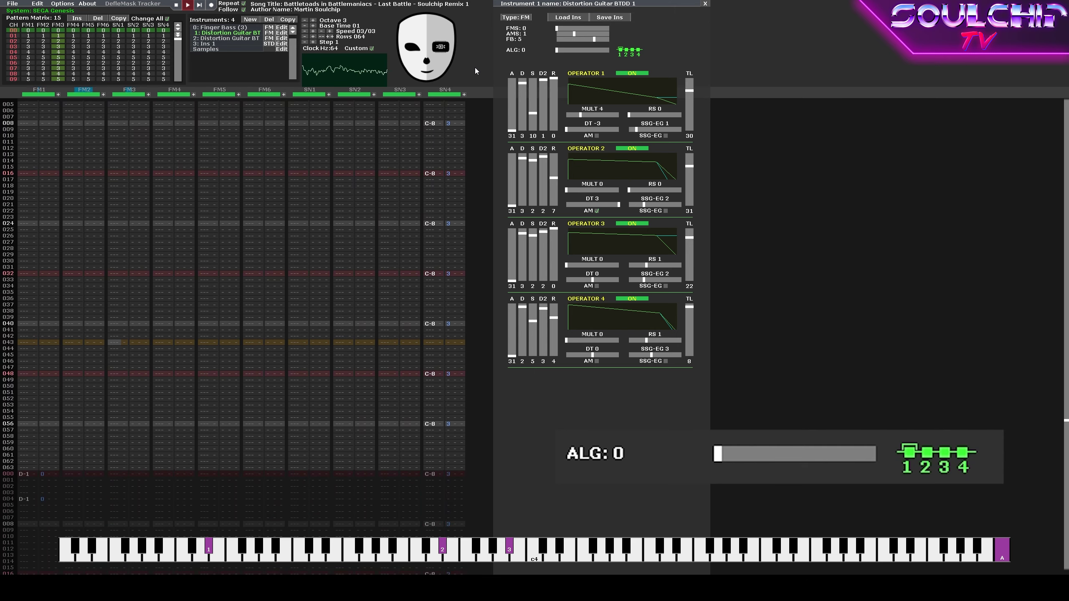
key(Return)
Try D#3 with the distortion guitar on FM2 at row 000 of the second pattern.
key(Up)
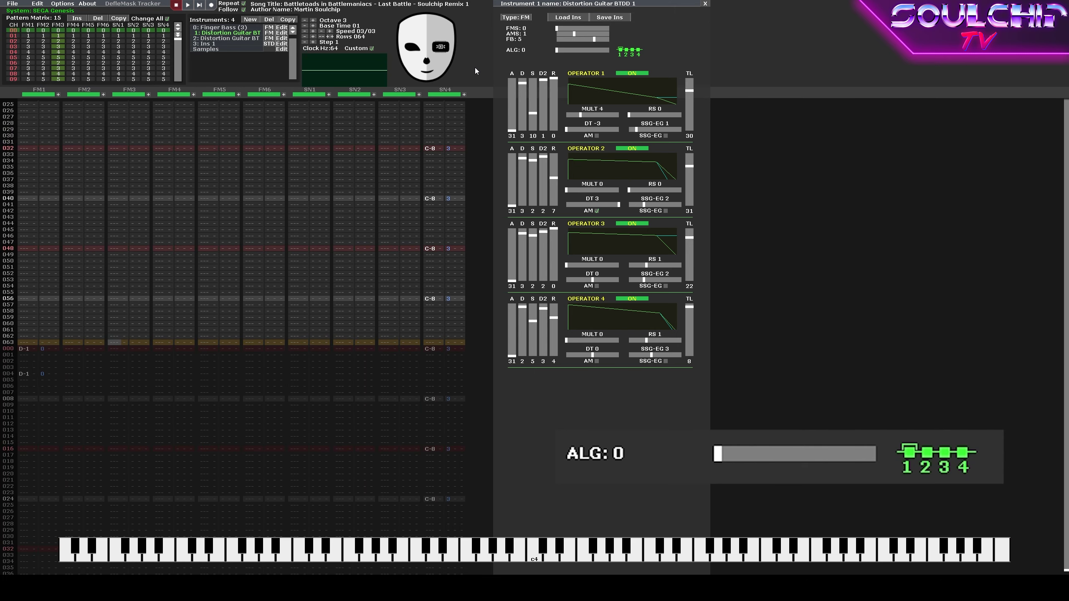
key(Return)
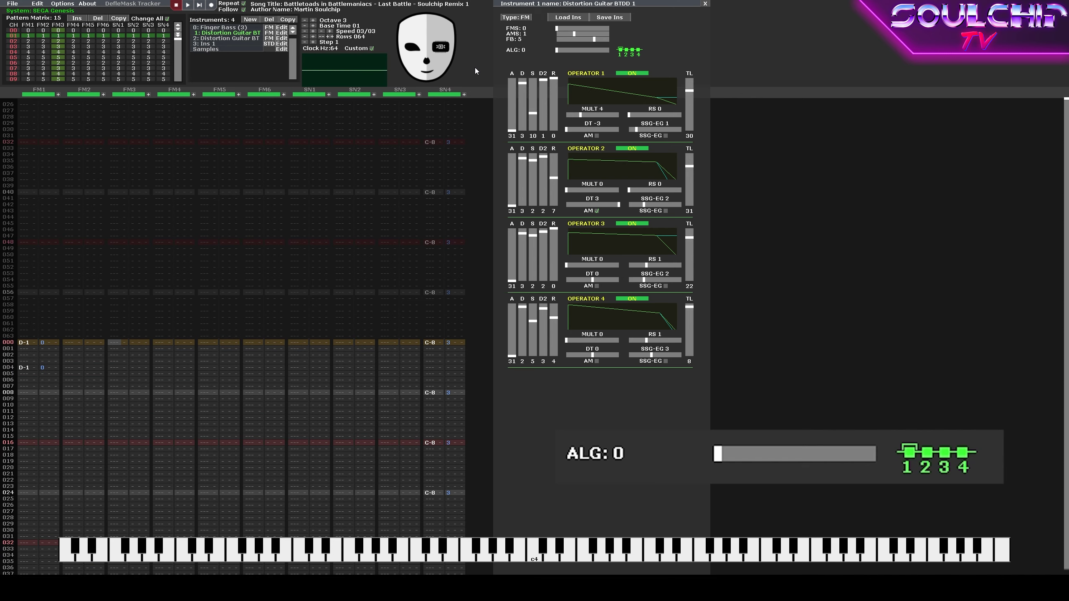
key(Left)
key(Left)
key(Left)
key(Left)
key(space)
key(d)
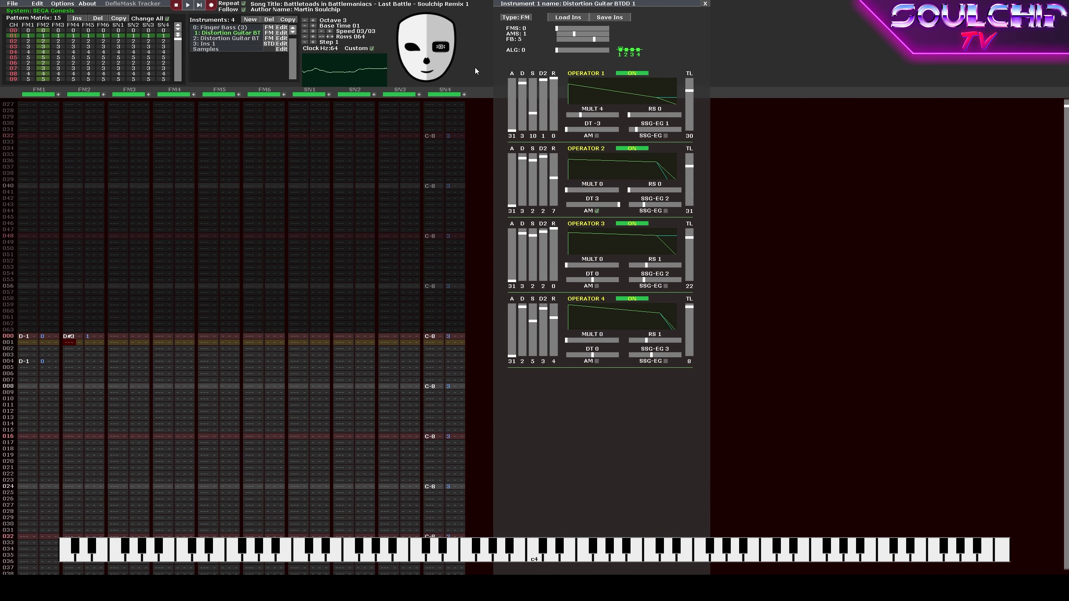
key(Up)
key(c)
key(Right)
key(Right)
key(Left)
key(Left)
key(Up)
key(d)
key(Up)
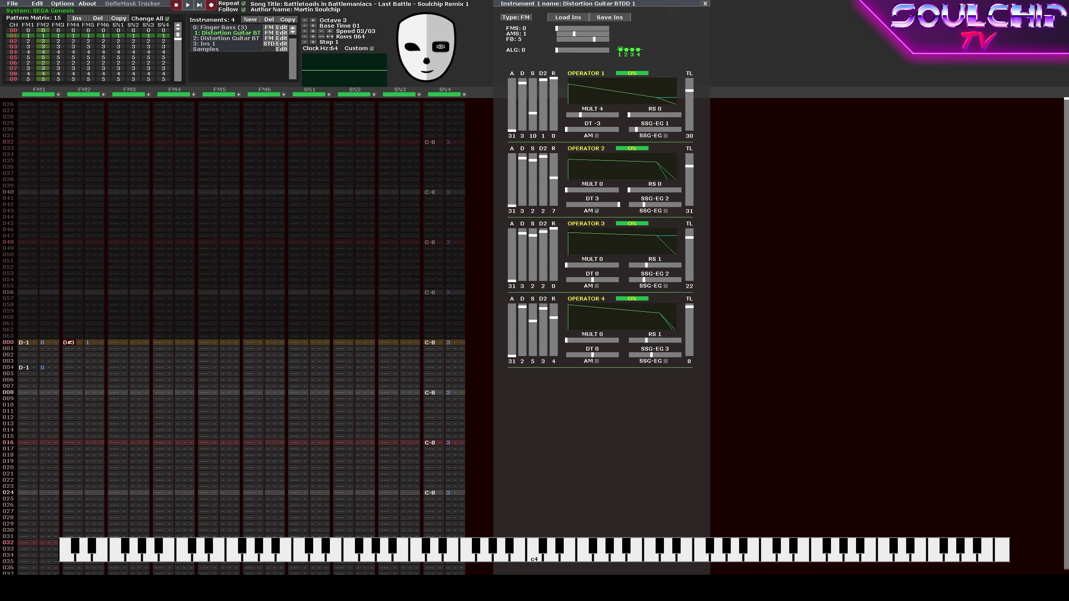
Change the FM2 note at row 000 of the second pattern to D-3 and clear the duplicate at row 001.
click(163, 558)
key(x)
key(x)
key(Up)
key(Up)
key(x)
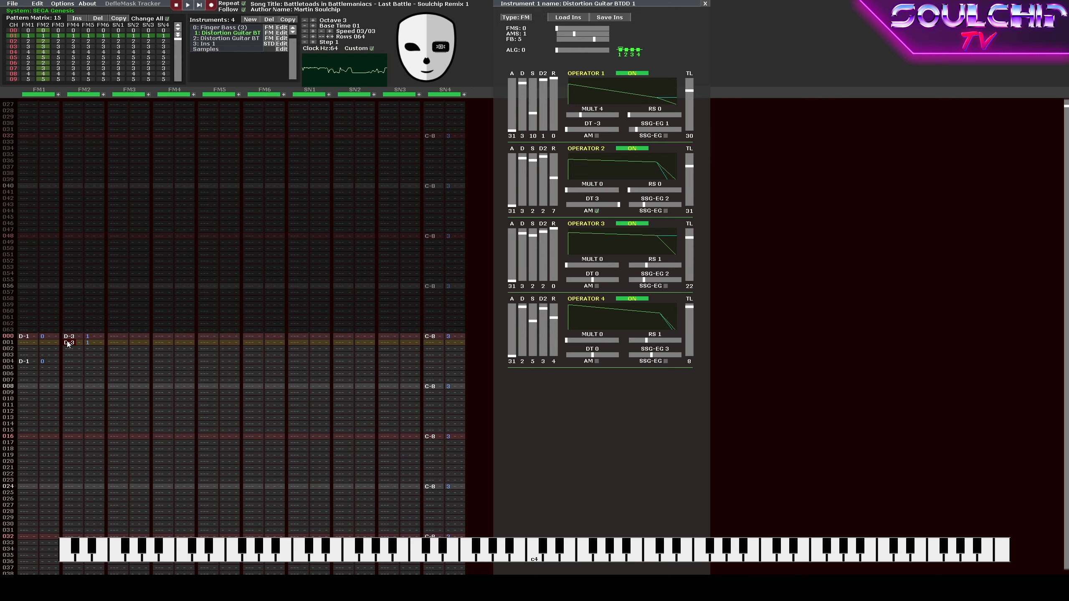
key(Delete)
Enter A-3 on FM3 at row 000 of the second pattern and play the chord.
key(Right)
key(Right)
key(Right)
key(Right)
key(Right)
key(Right)
key(Up)
key(Up)
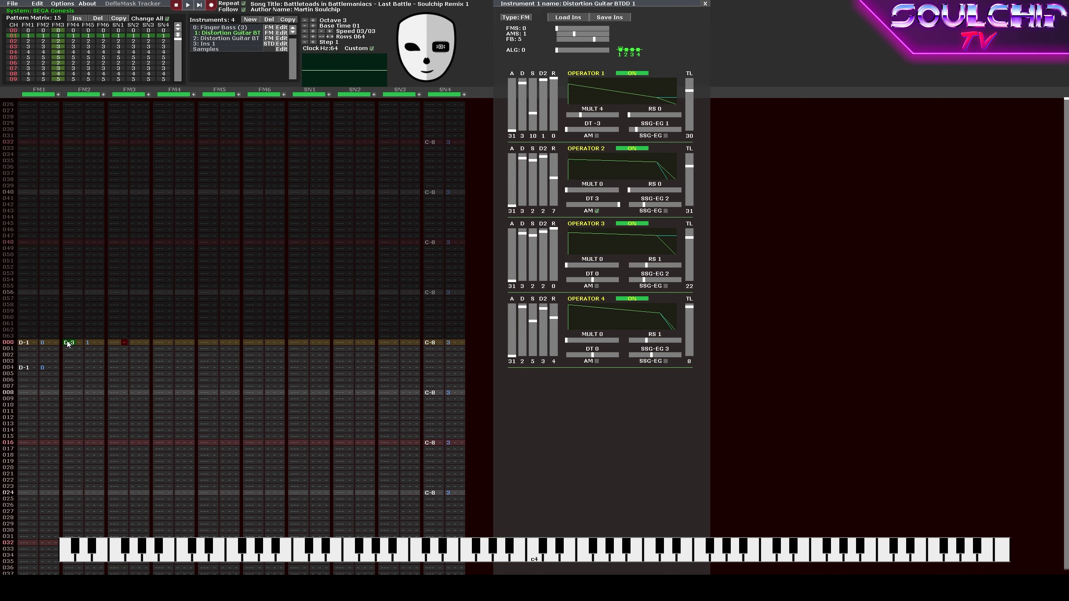
text(n)
key(Return)
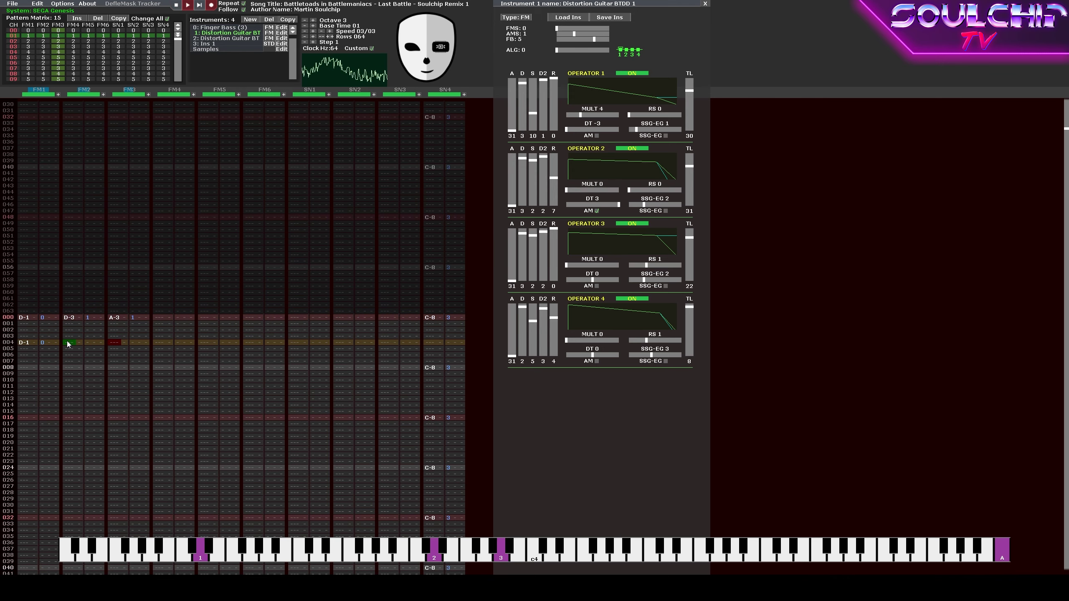
key(Return)
Enter A-3 on FM3 and D-3 on FM2 at row 004 of the second pattern, and play from the first pattern.
key(Up)
key(Up)
key(Up)
key(Up)
key(n)
key(Left)
key(Left)
key(Left)
key(Left)
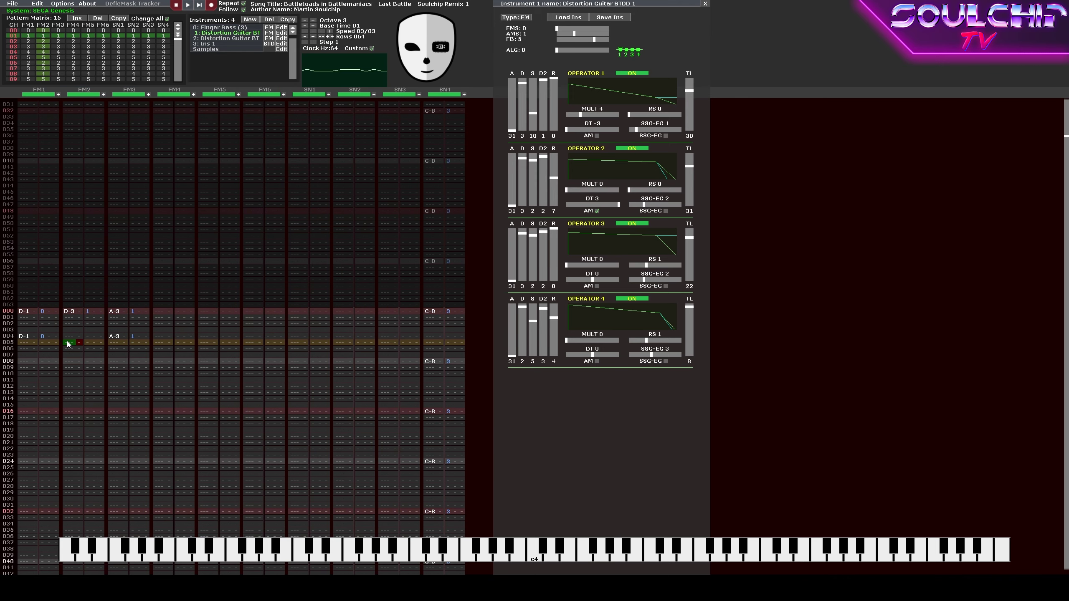
key(Up)
text(x)
click(405, 312)
click(161, 323)
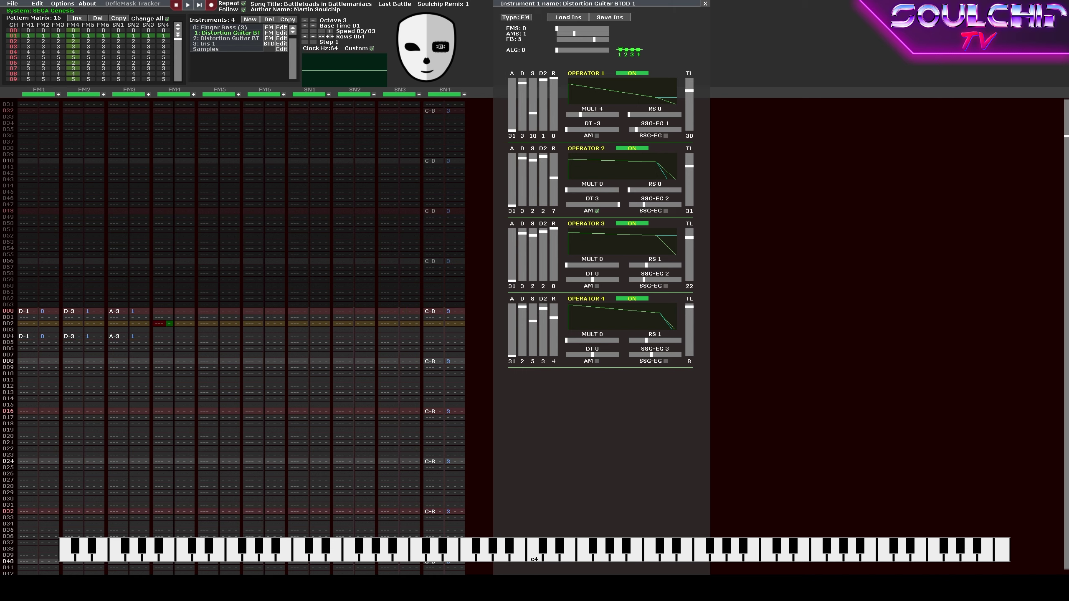
key(Return)
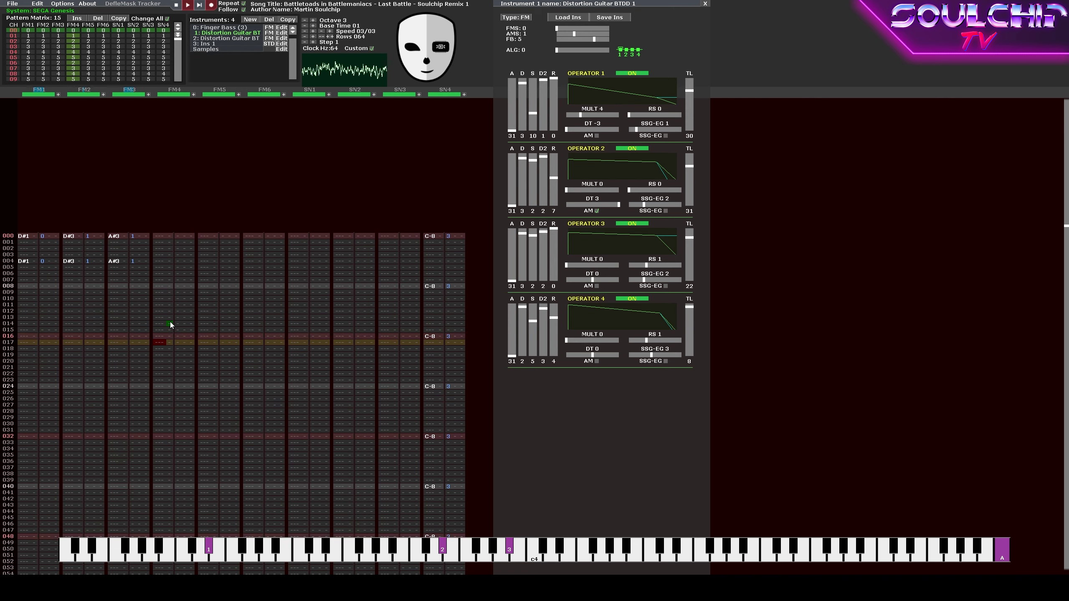
key(Return)
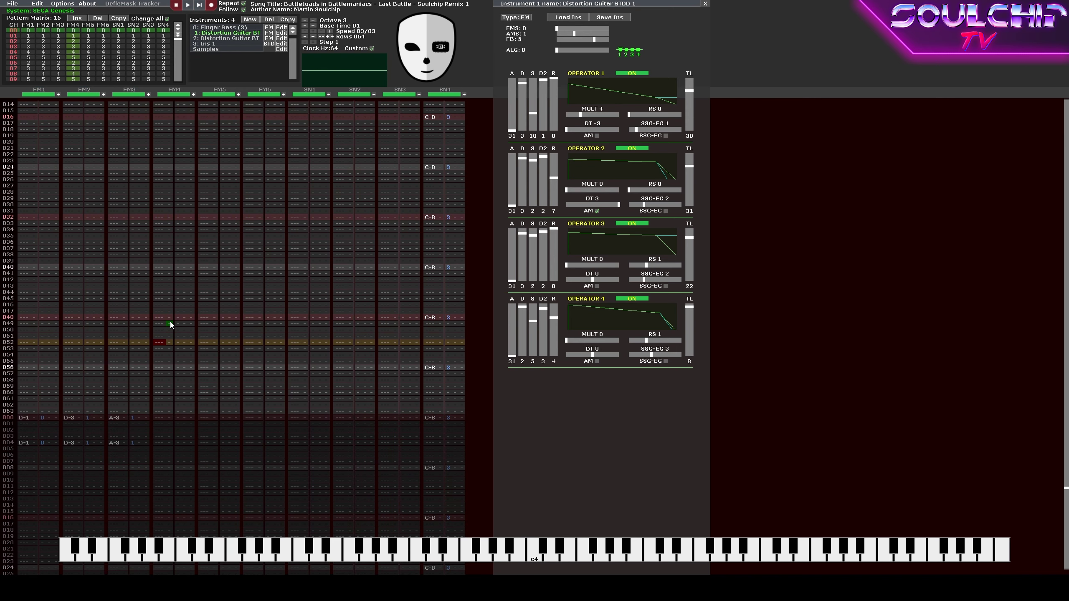
Set the volume to 7F at row 000 on FM1, FM2 and FM3 of the first pattern.
key(Up)
key(Up)
key(Up)
key(Up)
key(Up)
key(Up)
key(Up)
key(Up)
key(Up)
key(Up)
key(Up)
key(Up)
key(Up)
key(Up)
key(Up)
key(Up)
key(Up)
key(Up)
key(Up)
key(Up)
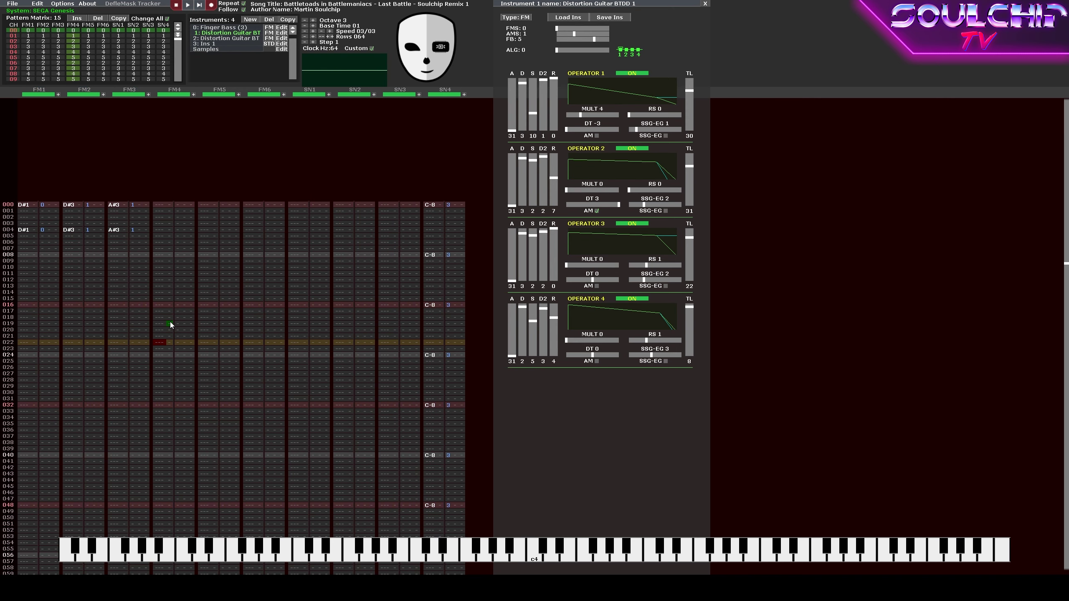
key(Left)
key(Left)
key(Left)
key(Left)
key(Left)
key(Left)
key(Left)
key(Left)
key(Left)
key(Left)
key(Left)
key(Left)
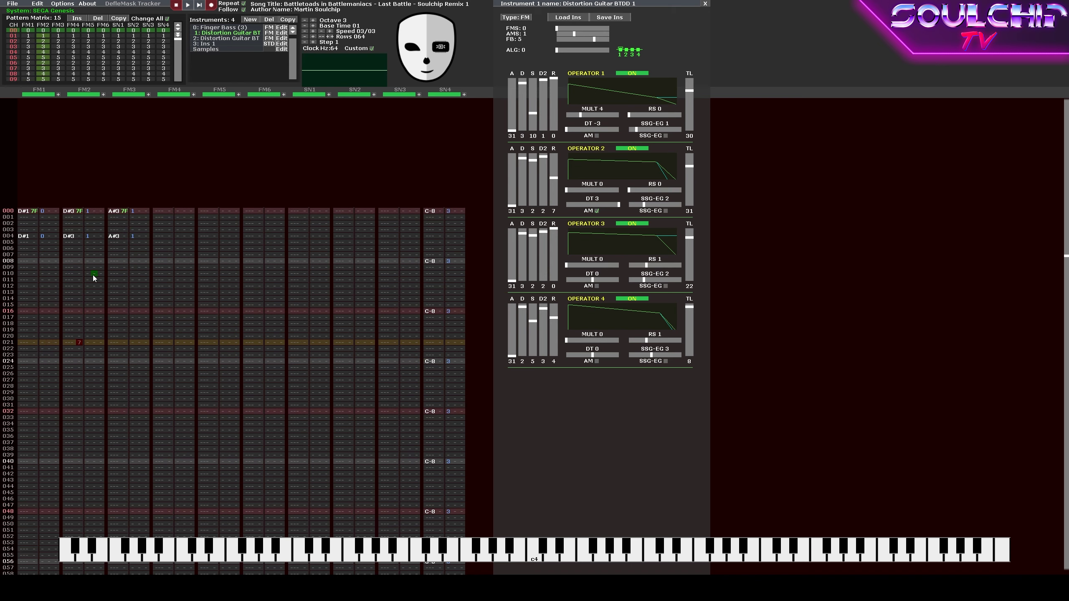
Enter FM2 volumes 77, 70, 67, 60, 67, 70, 77 and 7F on rows 021 to 028 of the first pattern and play it.
text(77 )
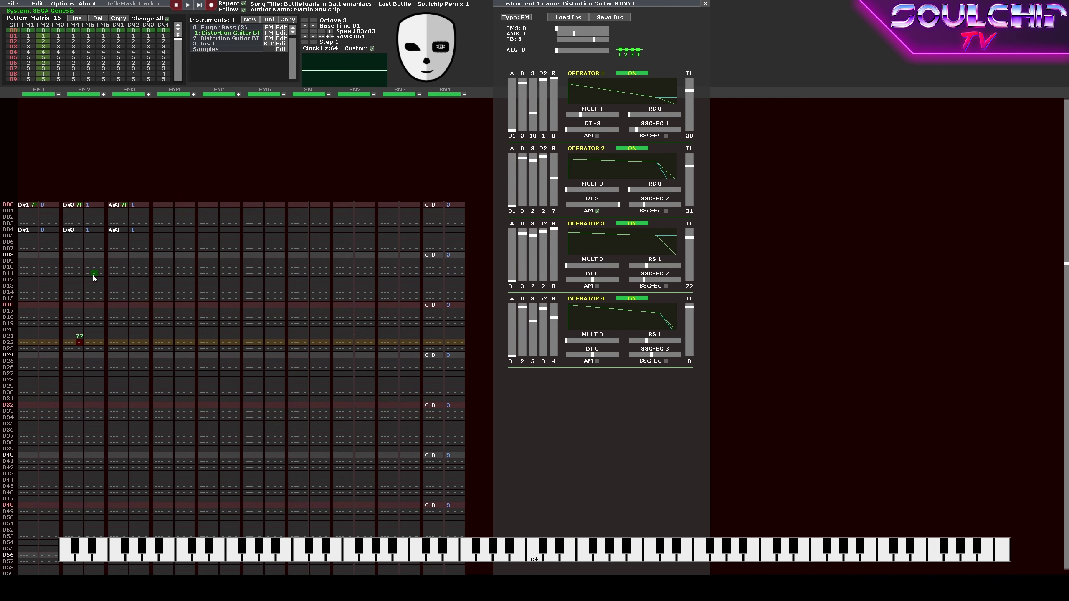
text(70 )
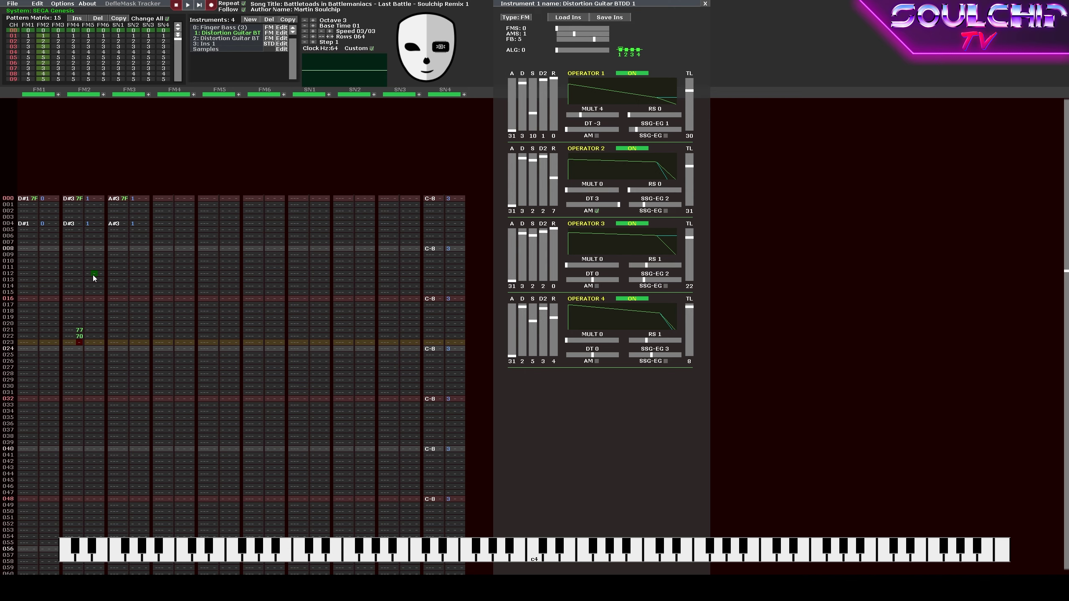
text(67 )
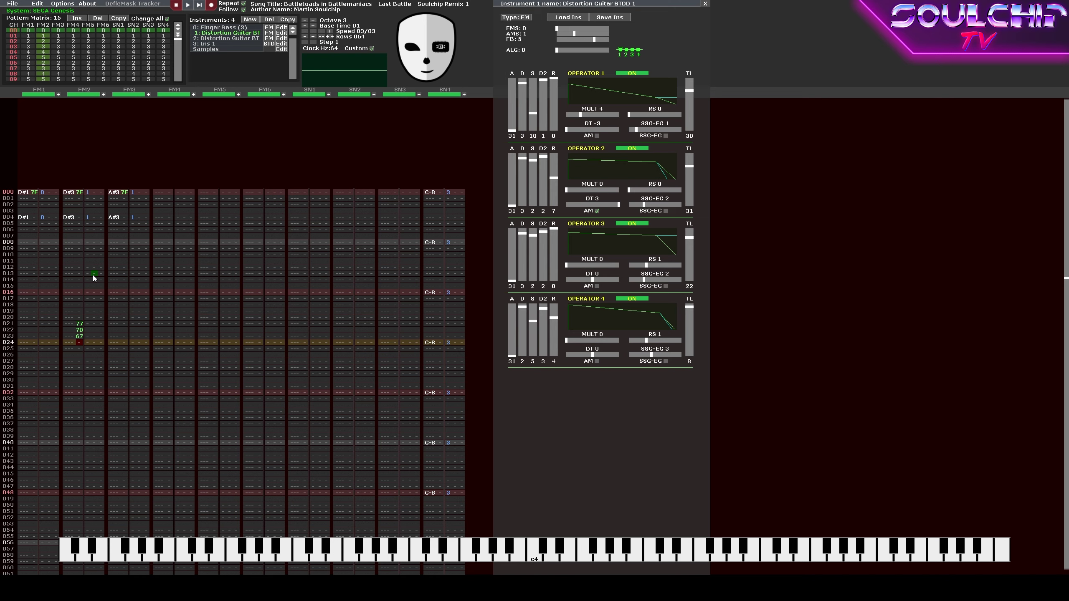
text(60 )
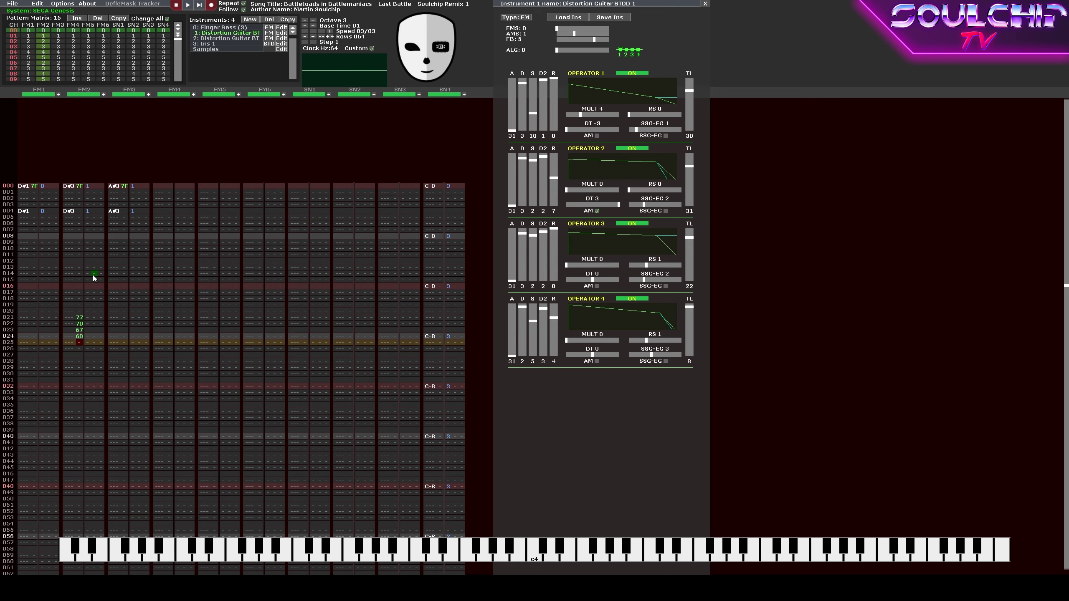
text(67 )
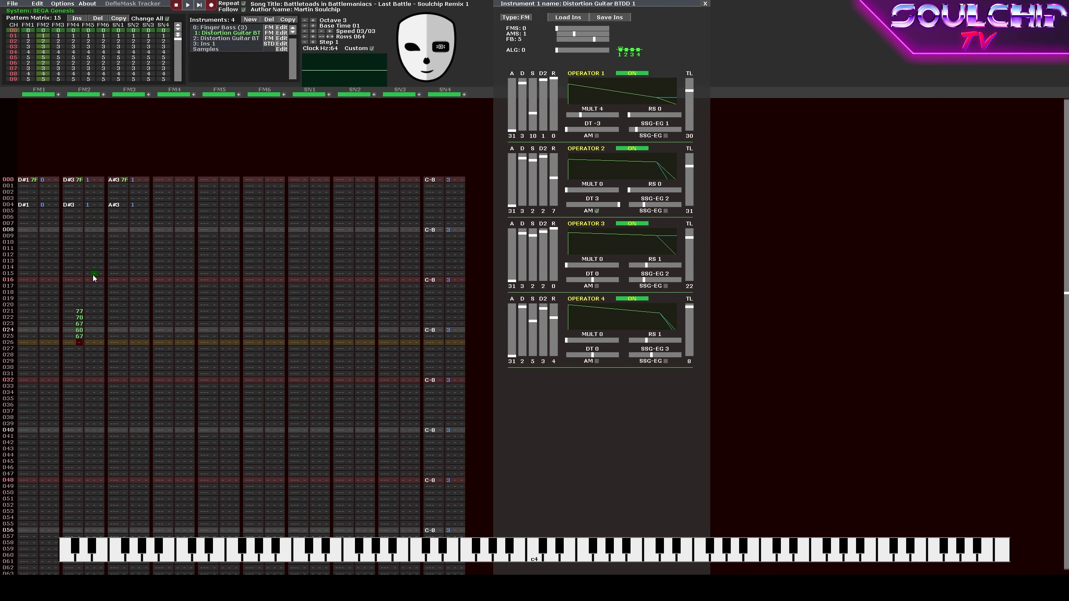
text(70 77 )
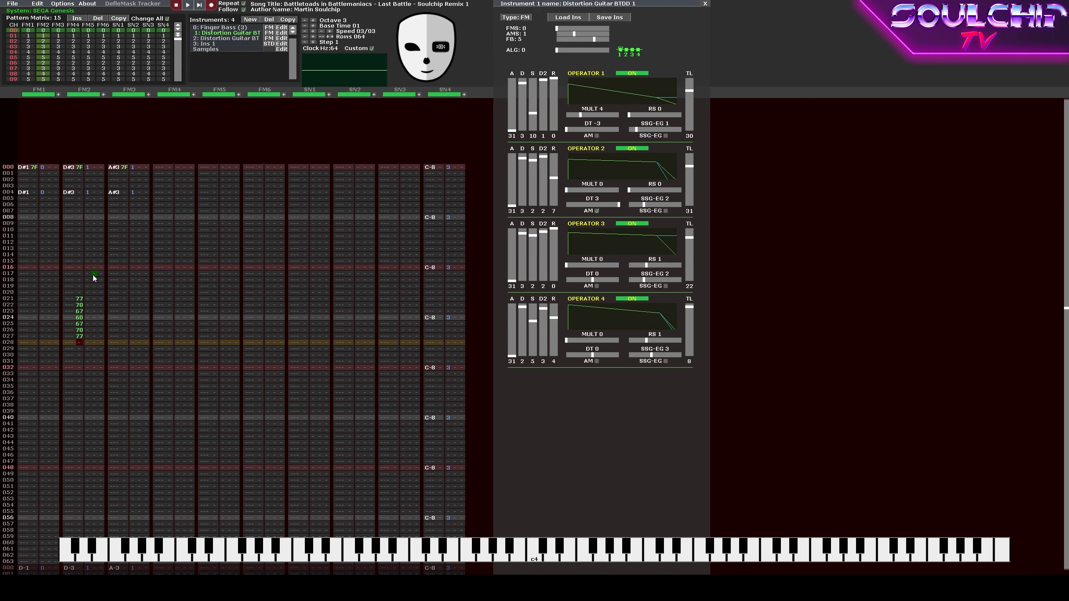
text(7F)
key(Up)
key(Up)
key(Up)
key(Up)
key(Up)
key(Up)
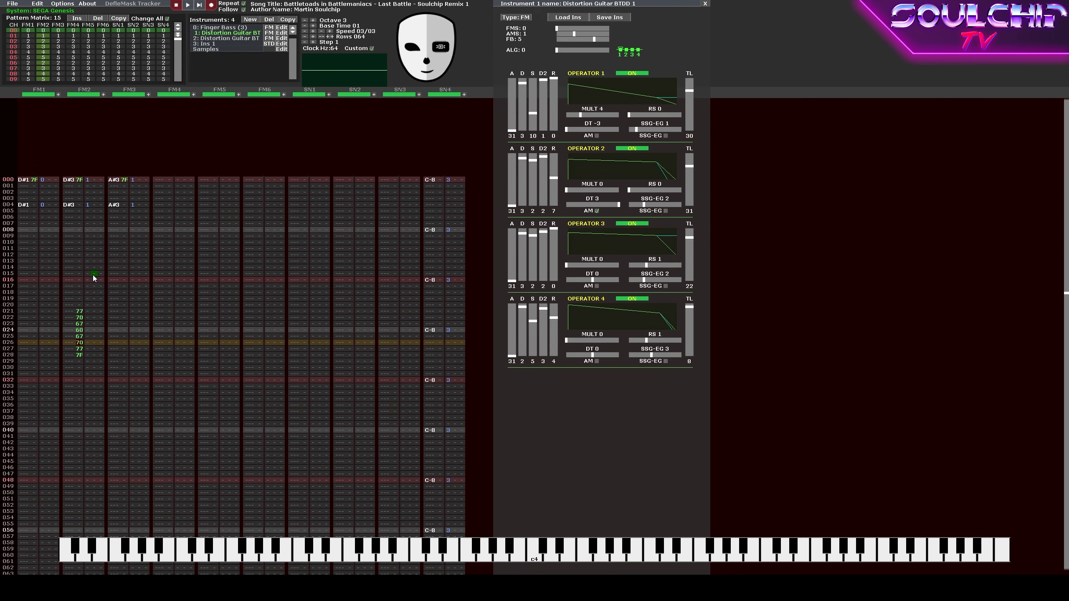
key(Return)
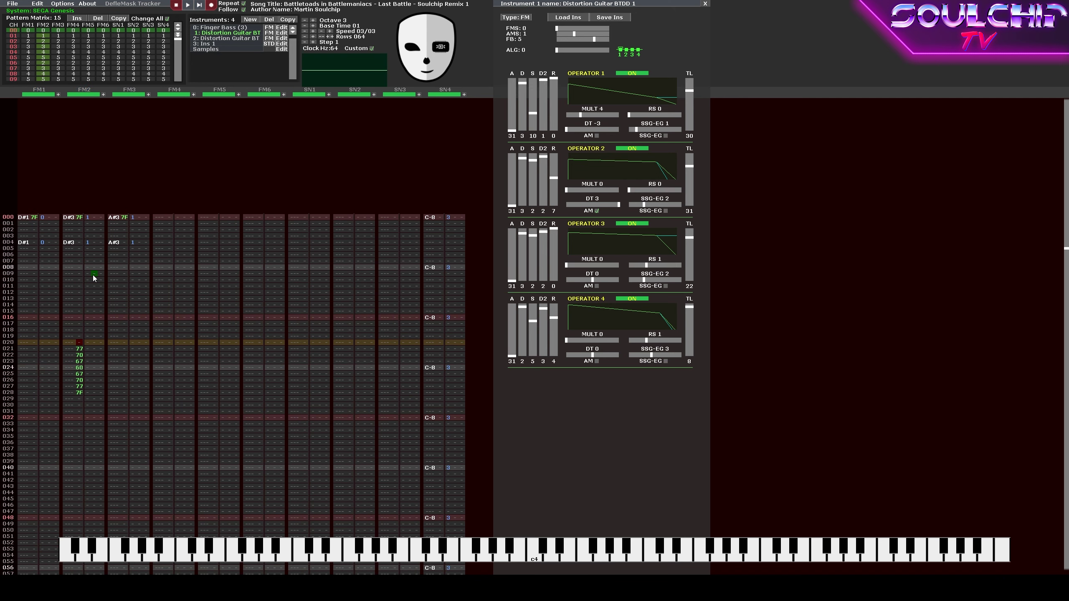
Shift the FM2 volume fade up to rows 017 to 024 and play the pattern.
key(Up)
key(Up)
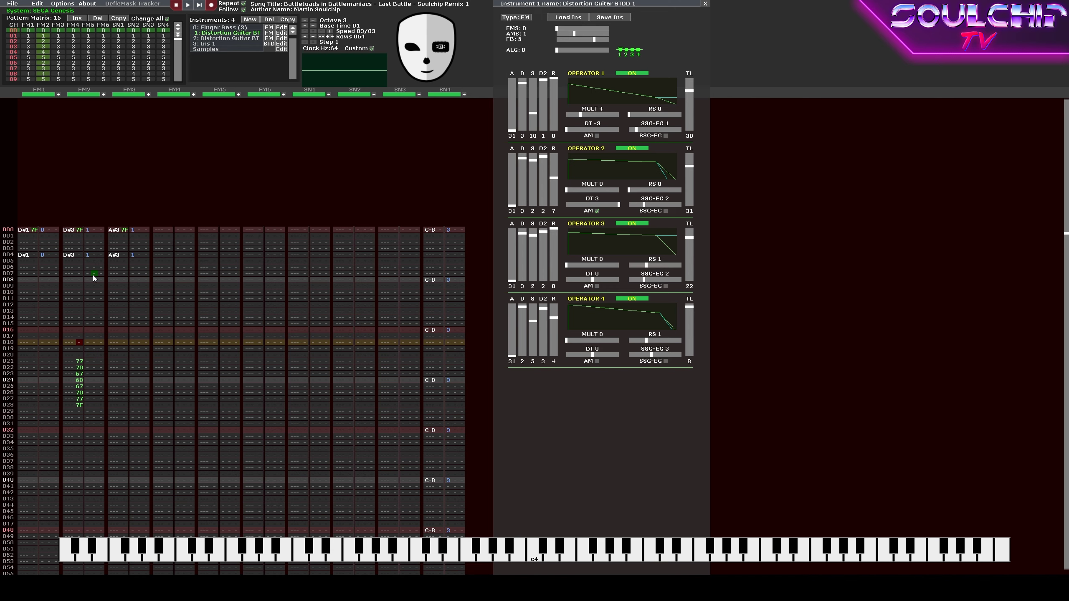
key(Down)
key(Down)
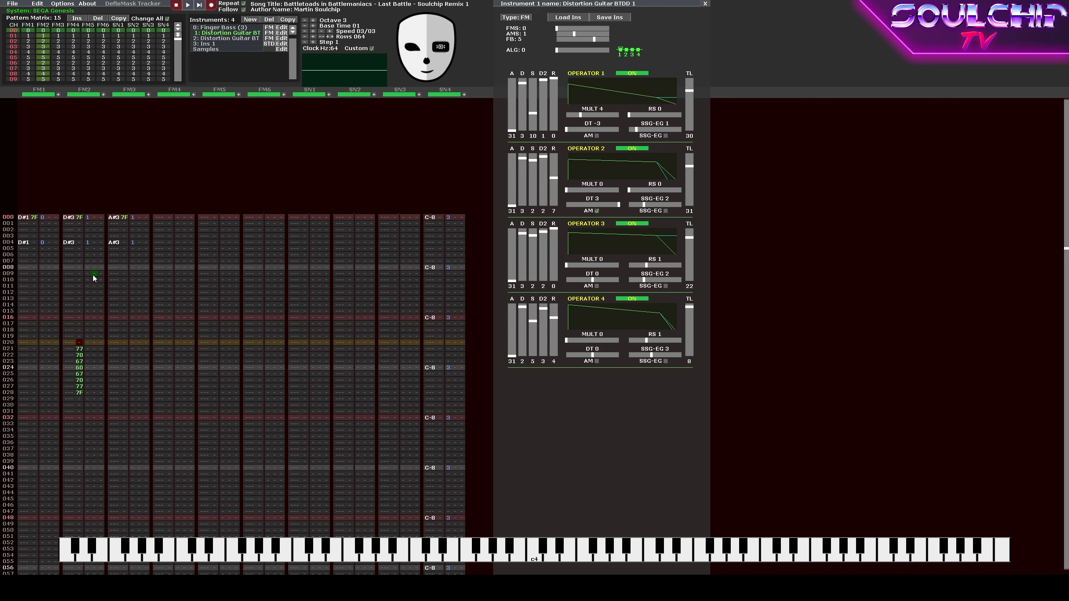
key(Up)
key(Up)
key(Up)
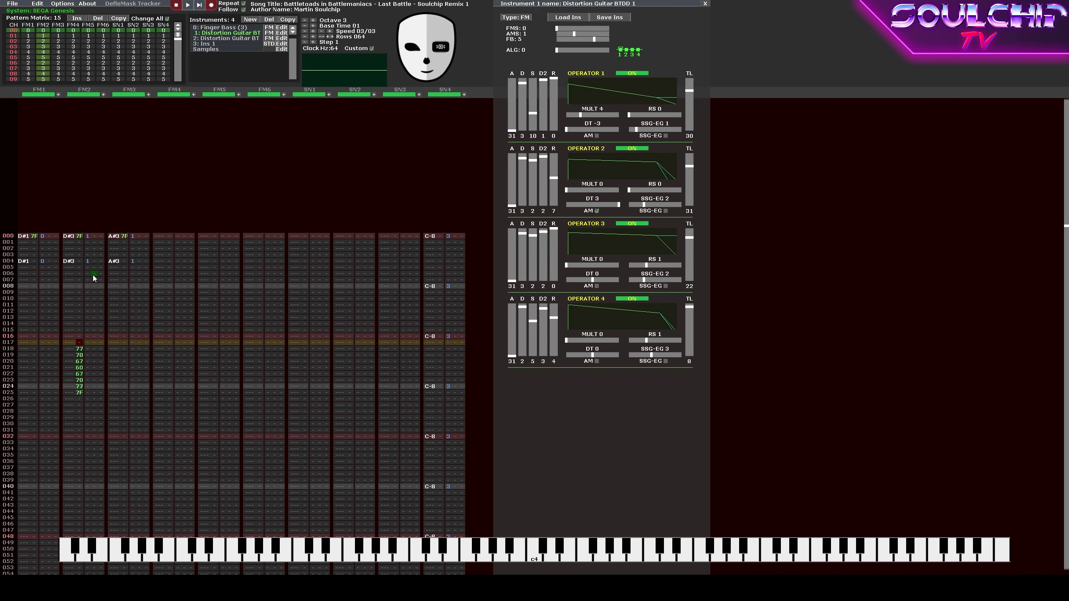
key(Return)
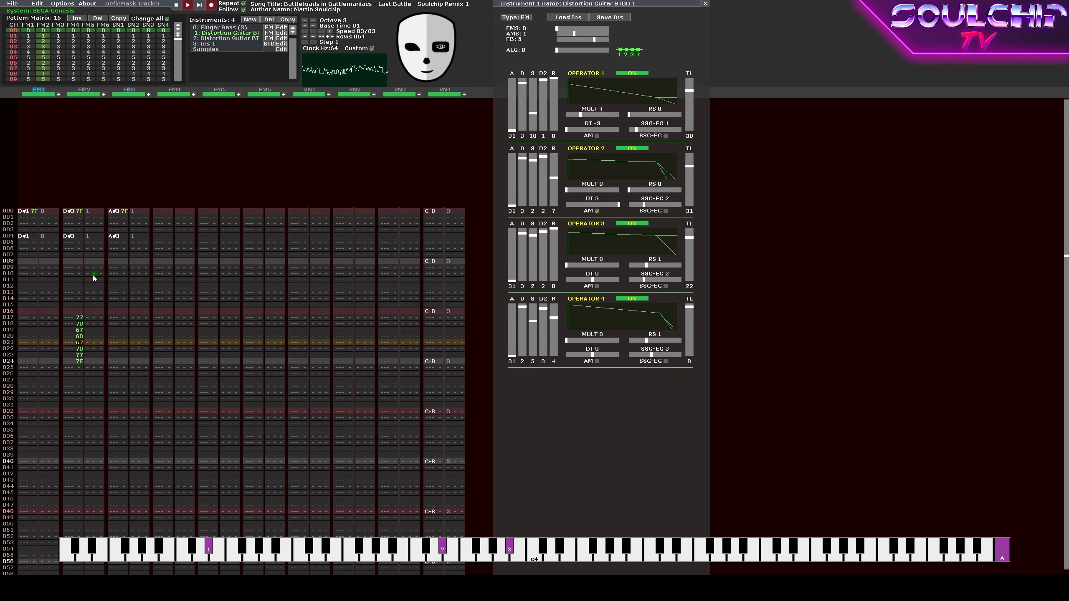
key(Return)
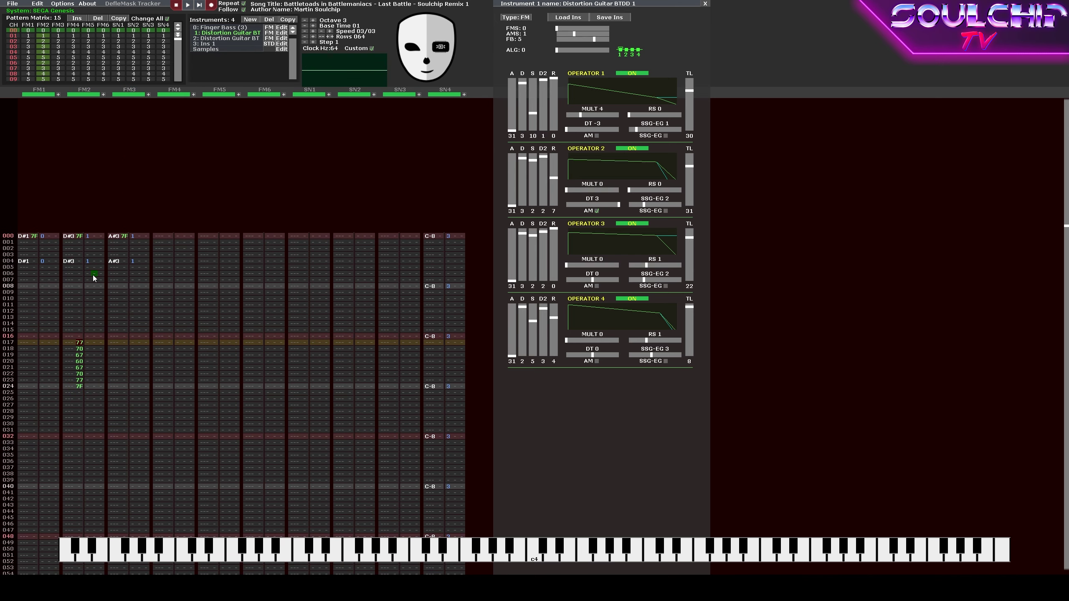
Copy the FM2 volume fade to the same rows, 017 to 024, on FM3 and play the pattern.
key(Down)
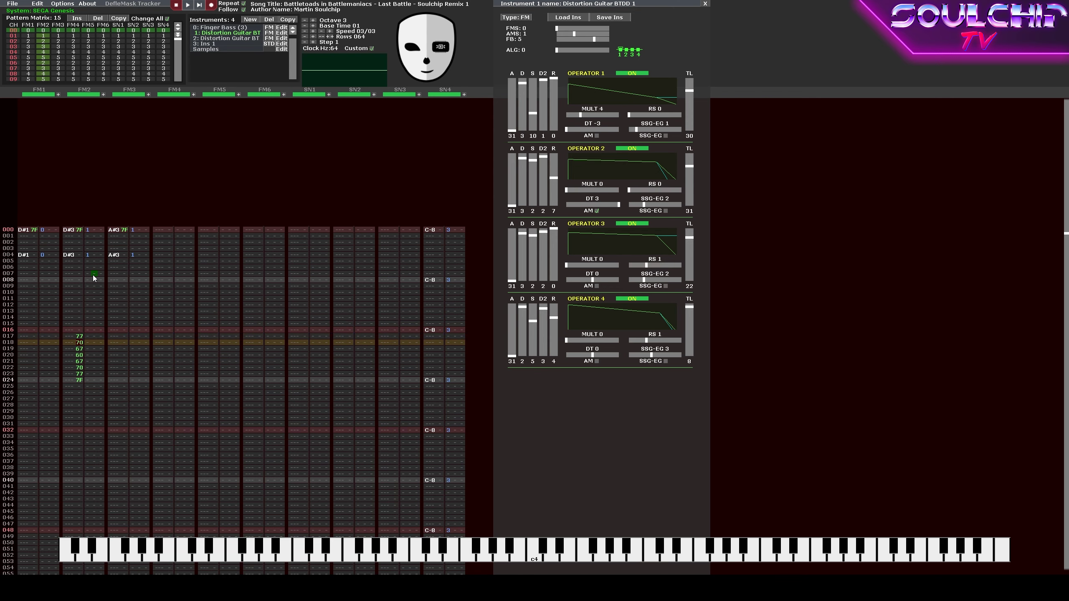
key(Up)
key(Tab)
key(ctrl+v)
key(Up)
key(Up)
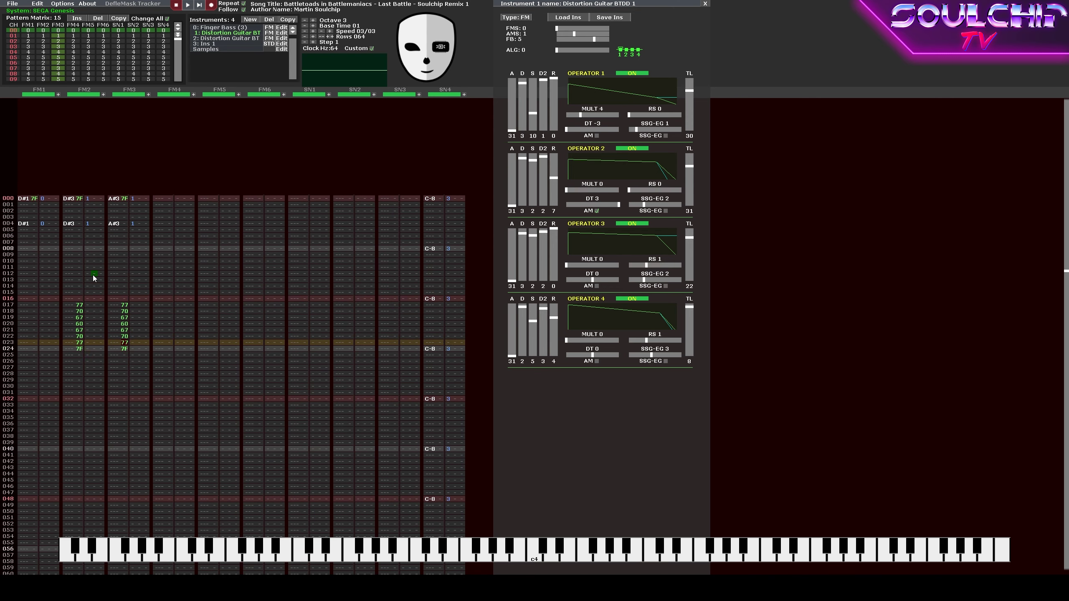
key(Return)
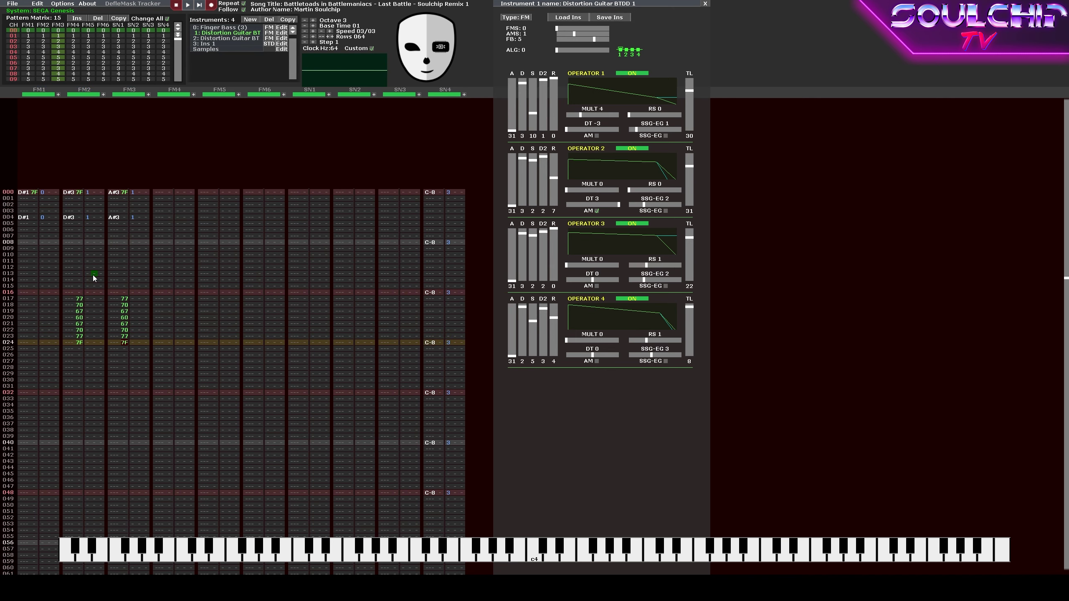
key(Return)
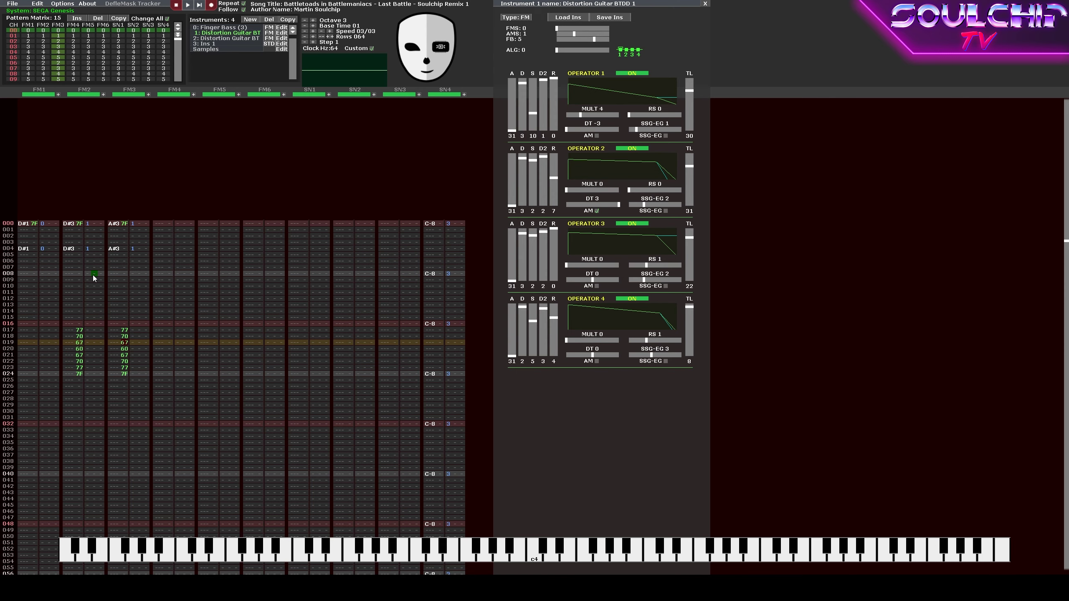
Clear the FM3 volumes 70, 60 and 70 at rows 018, 020 and 022.
key(Up)
key(Up)
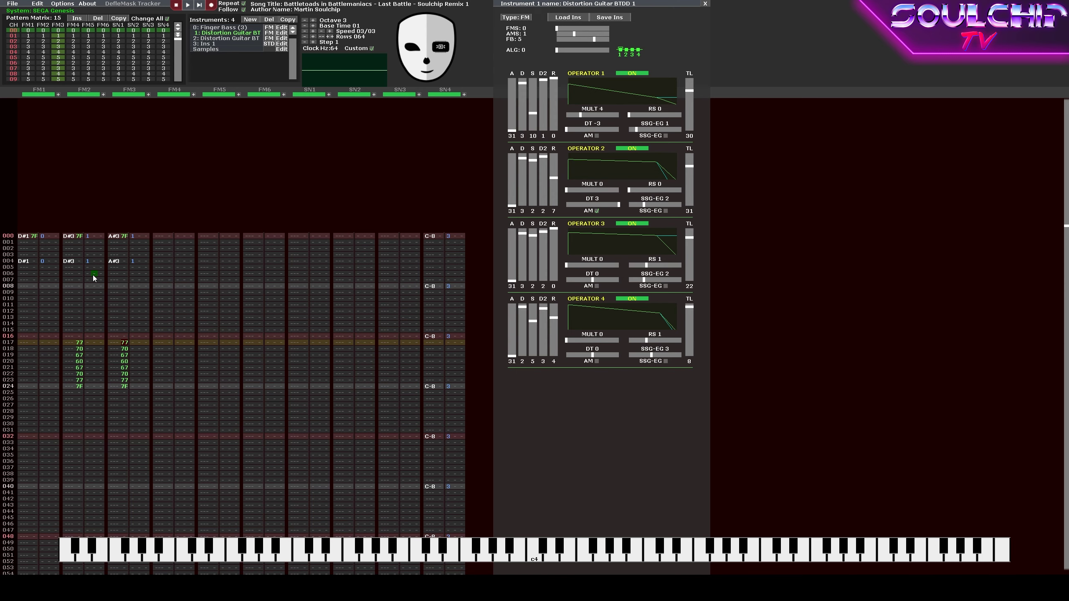
key(Down)
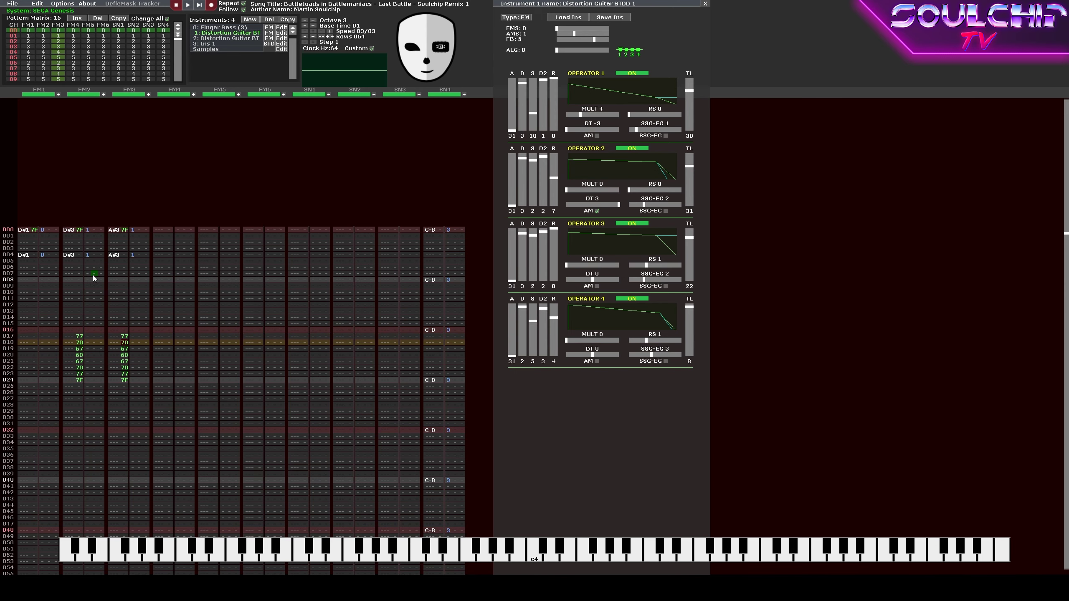
key(Delete)
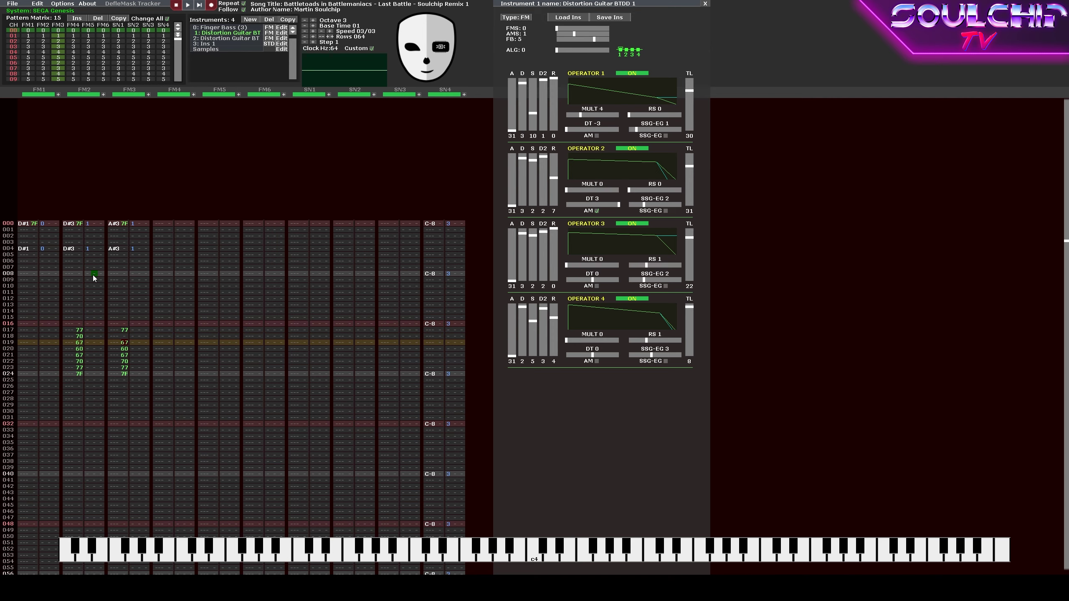
key(Down)
key(Delete)
key(Down)
key(Up)
key(Up)
key(Up)
key(Up)
key(Up)
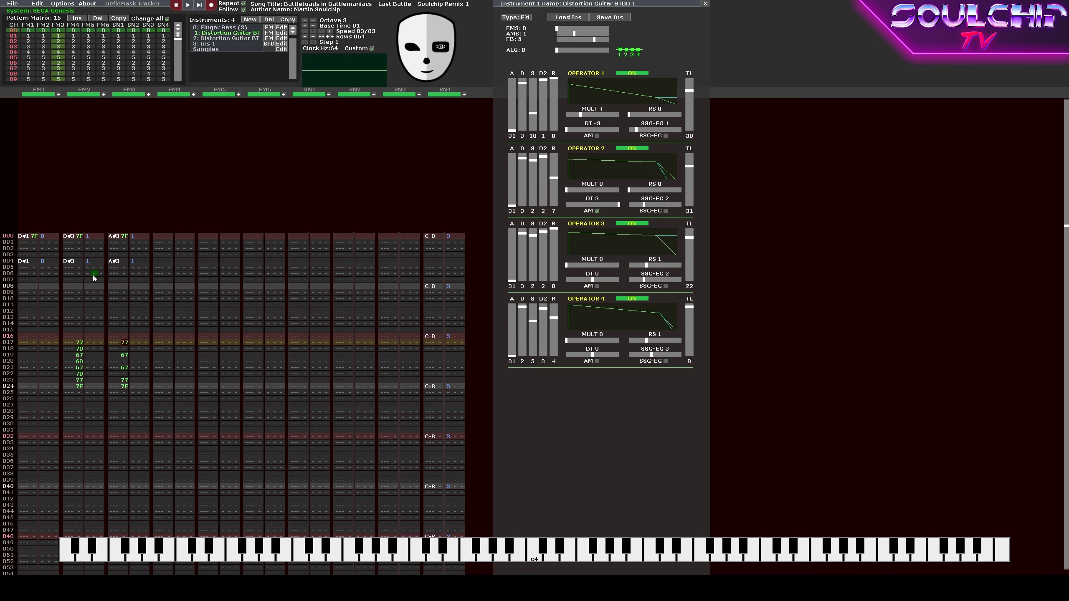
Close the empty rows between the FM3 volumes so that 77, 67, 67, 77 and 7F follow one another.
key(Insert)
key(Down)
key(Down)
key(Down)
key(BackSpace)
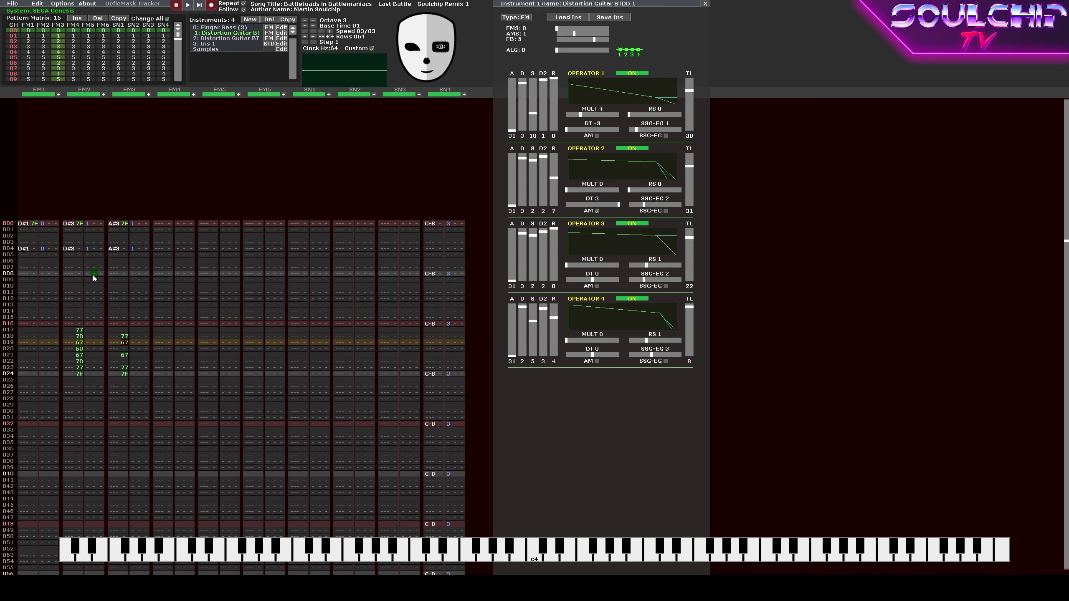
key(Down)
key(Down)
key(BackSpace)
key(Down)
key(Down)
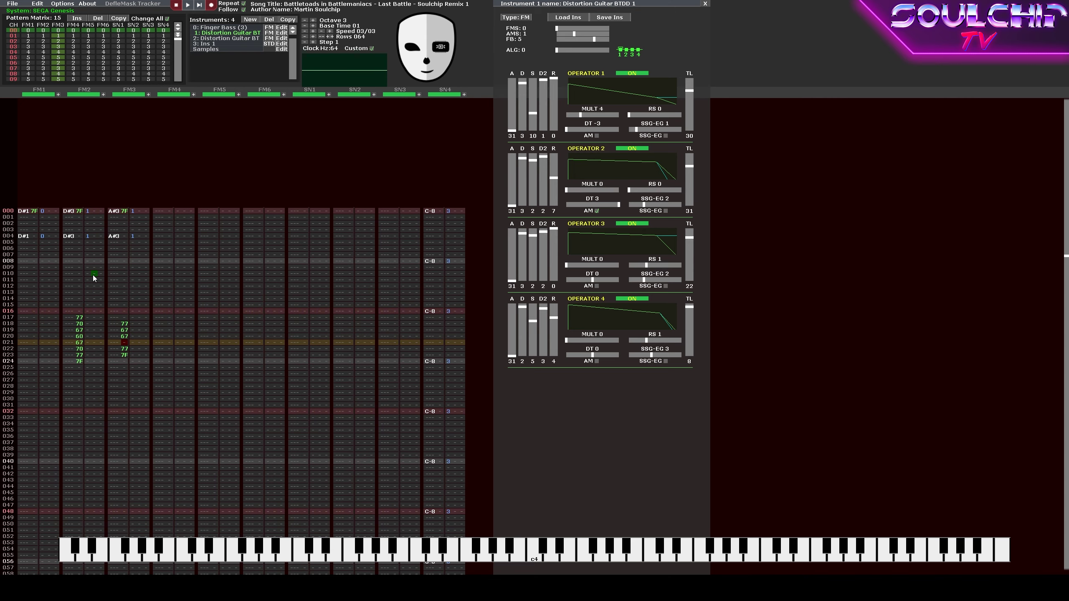
key(BackSpace)
key(Down)
Shift the FM3 volume fade down so that it occupies rows 020 to 024.
key(Up)
key(Up)
key(Up)
key(Up)
key(Insert)
key(Insert)
key(Insert)
key(Down)
key(Down)
key(Down)
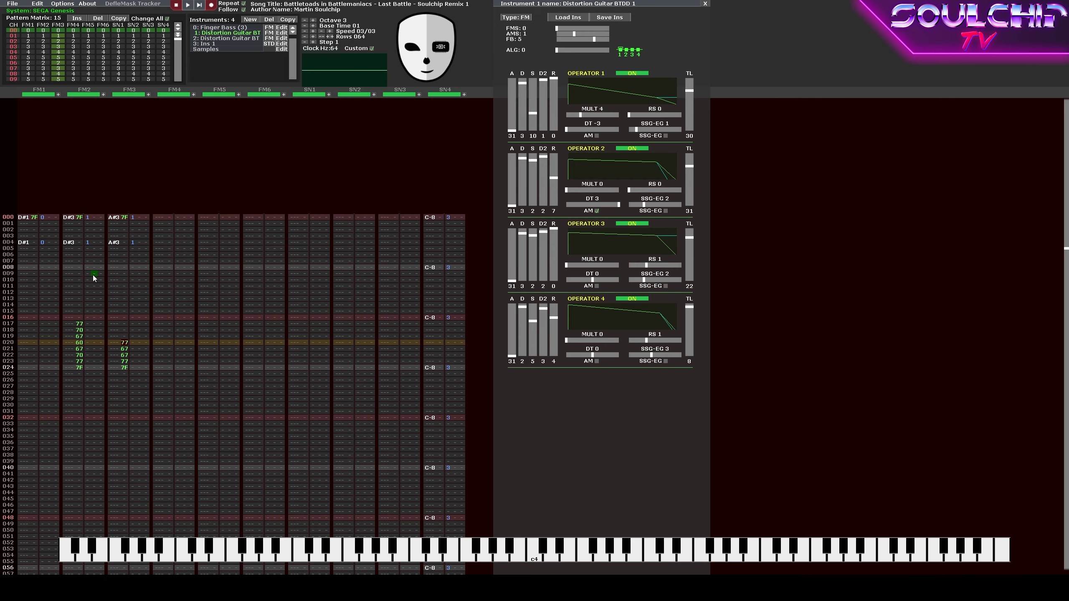
key(BackSpace)
key(Down)
key(Down)
key(Down)
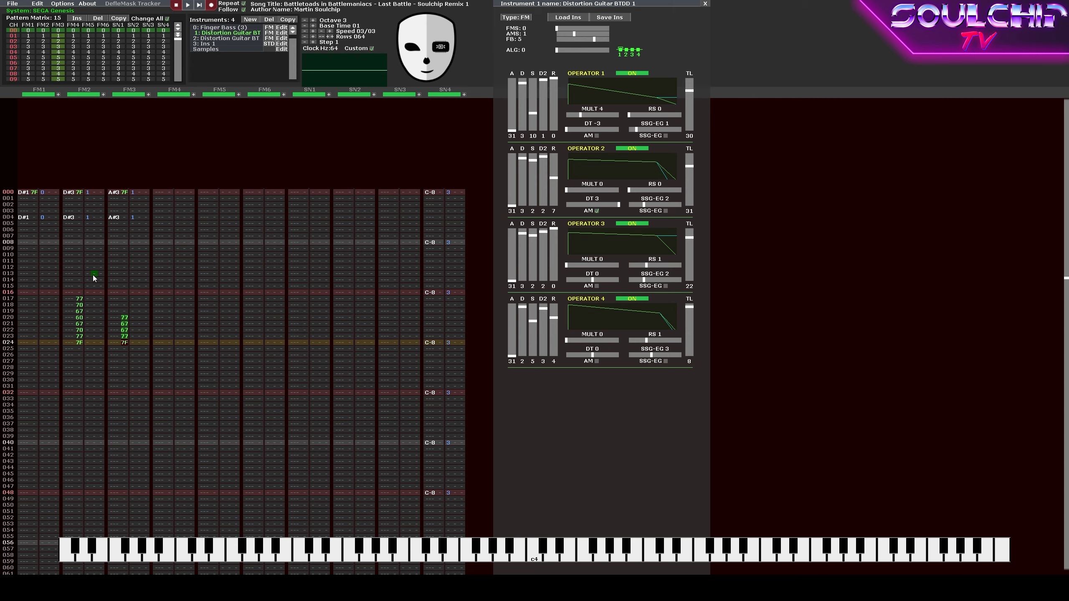
Clear the FM2 volumes on rows 017 to 023.
key(Left)
key(Left)
key(Left)
key(Left)
key(Left)
key(Up)
key(Up)
key(Up)
key(Up)
key(Up)
key(Up)
key(Up)
key(Up)
key(Up)
key(Down)
key(Down)
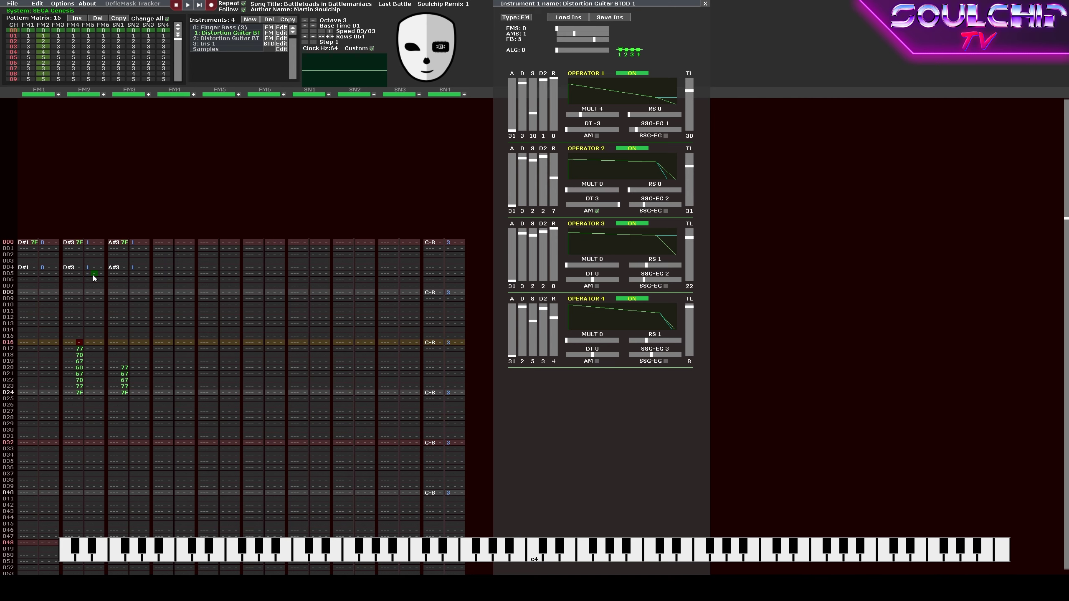
key(Delete)
key(Delete)
key(Delete)
key(Delete)
key(Delete)
key(Delete)
key(Delete)
key(Up)
key(Up)
key(Up)
key(Up)
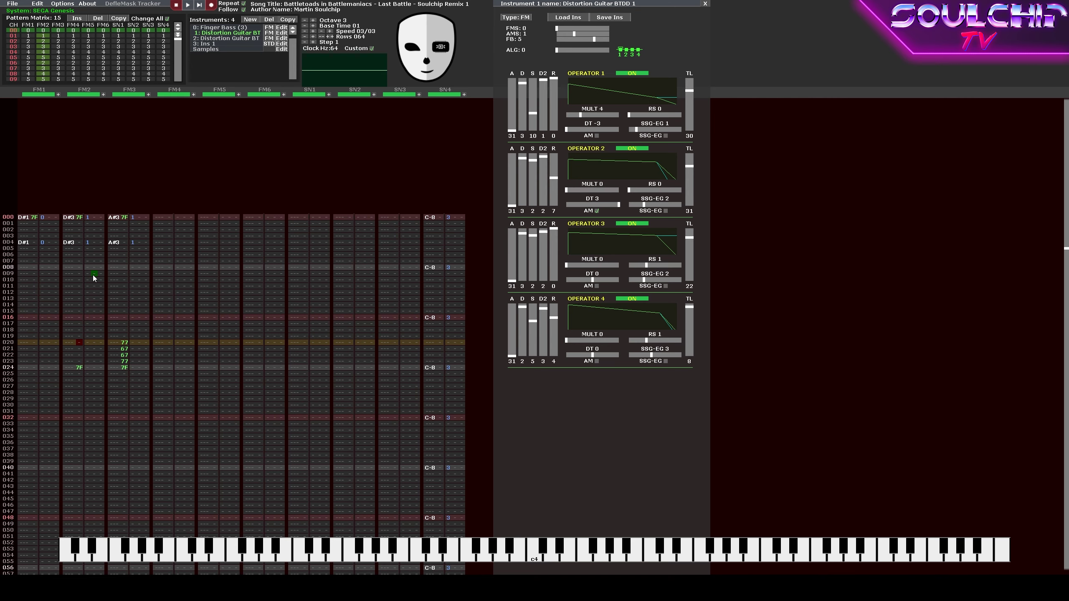
Enter FM2 volumes 77, 67, 67, 77 and 7F on rows 020 to 024 and play the pattern twice.
text(77 67 67 77 7F)
key(Up)
key(Up)
key(Up)
key(Return)
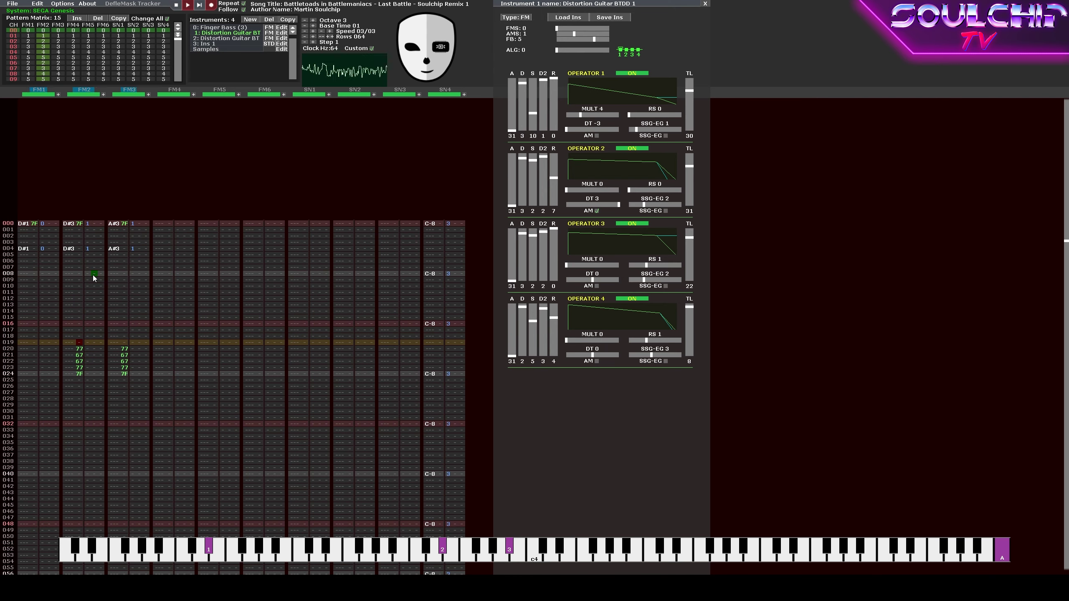
key(Return)
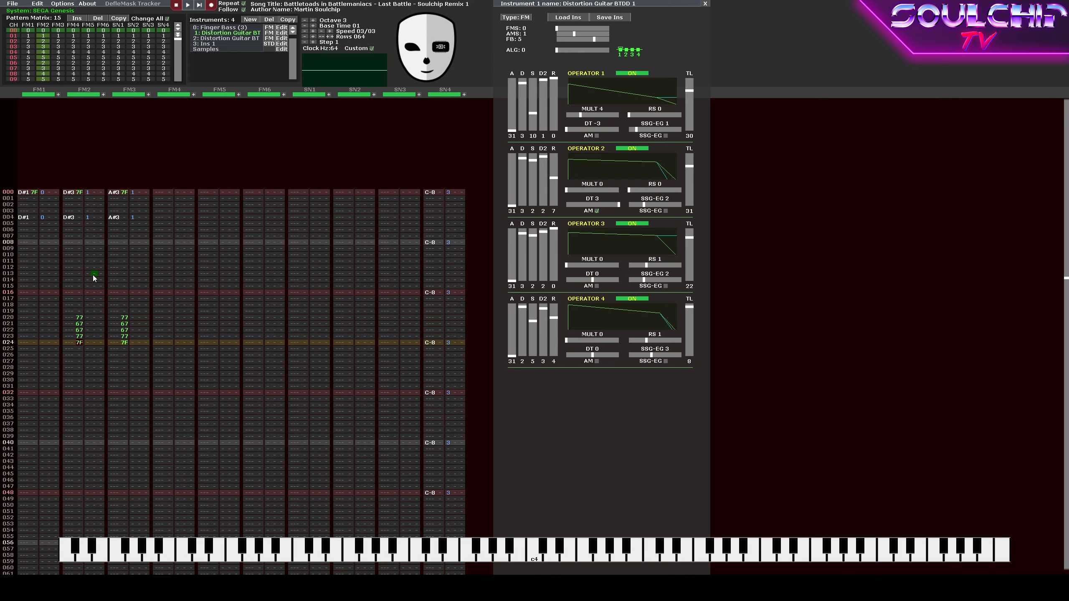
key(Return)
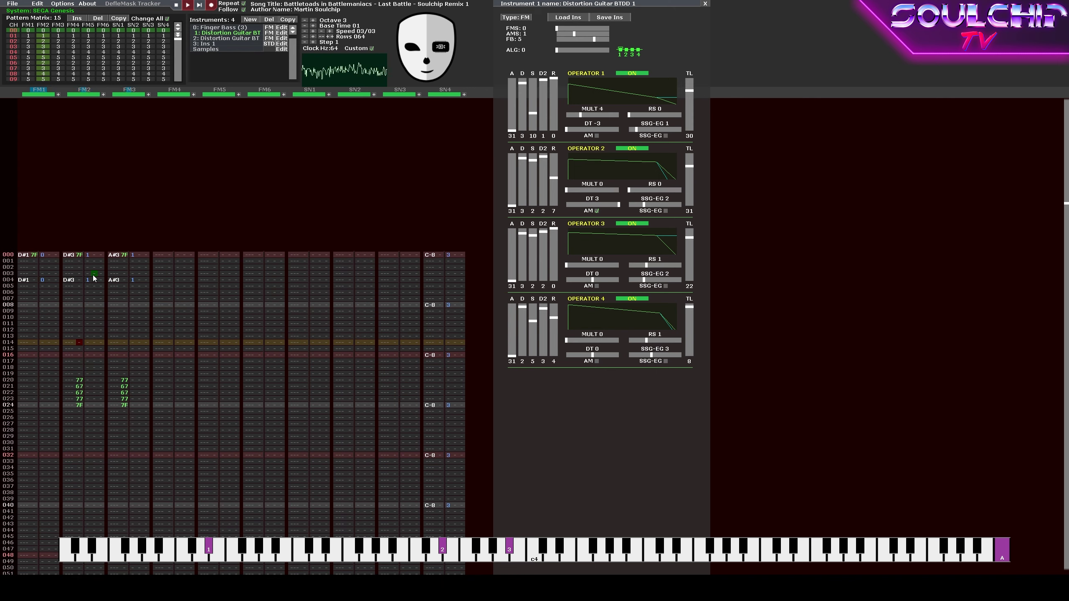
key(Return)
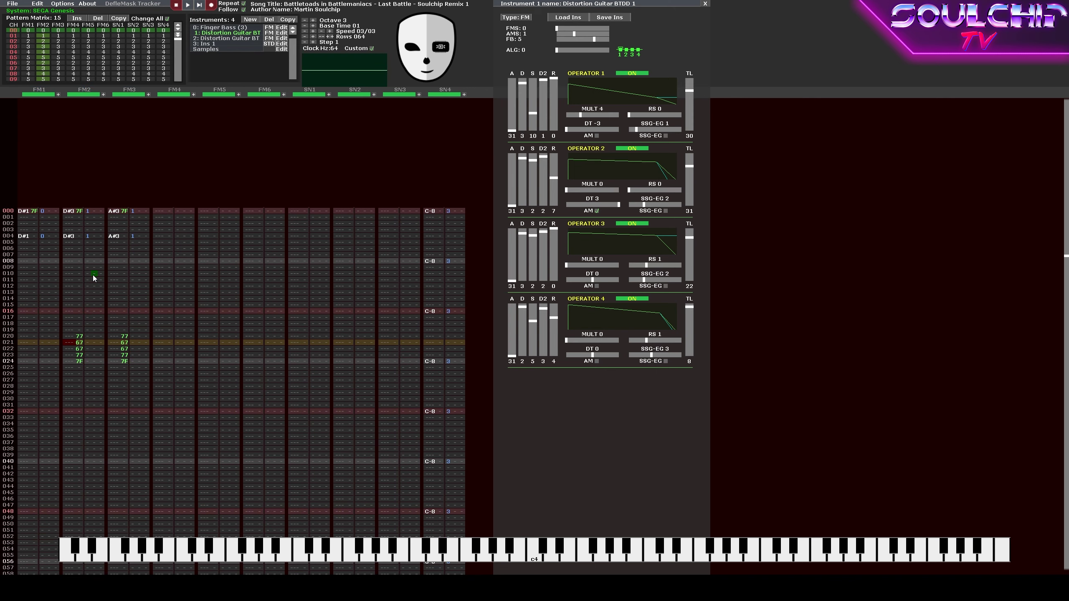
Change the FM2 and FM3 volumes on rows 020 to 025 to 77, 70, 67, 70, 77 and 7F, and play the pattern.
key(Return)
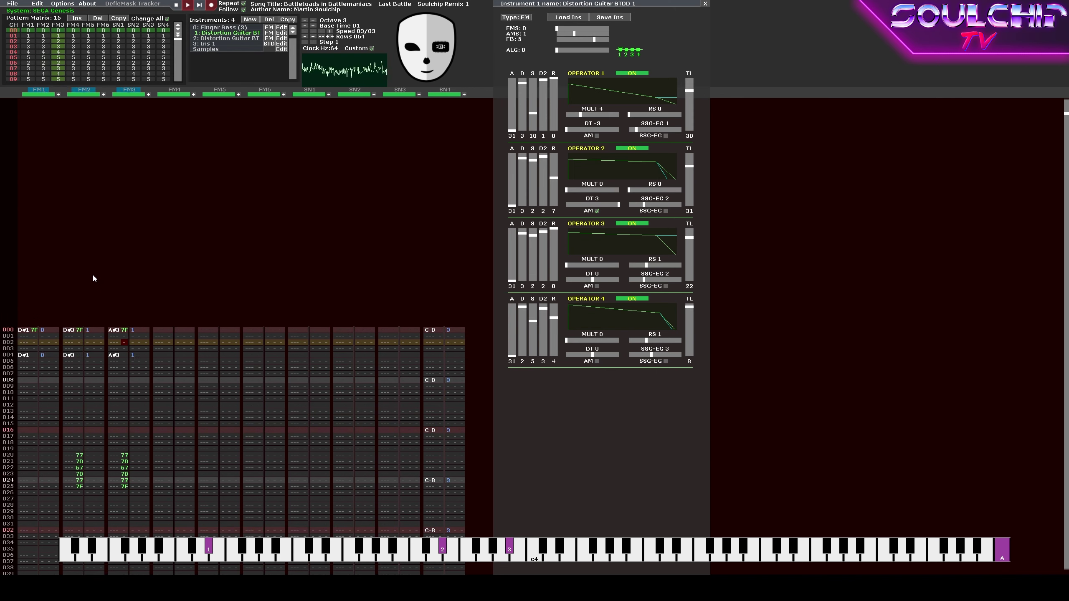
key(Return)
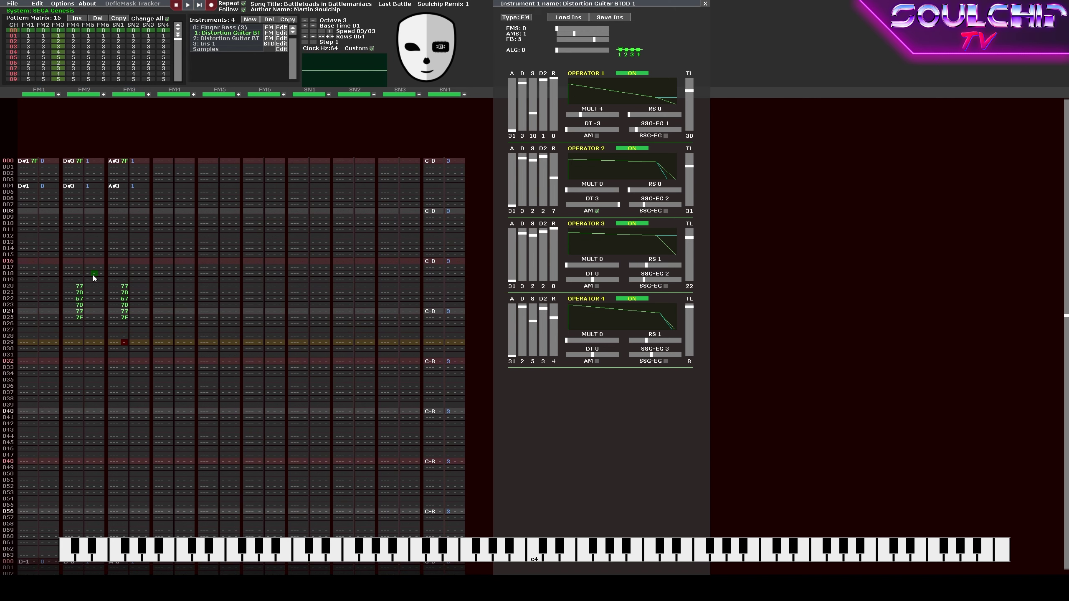
key(Return)
key(Return)
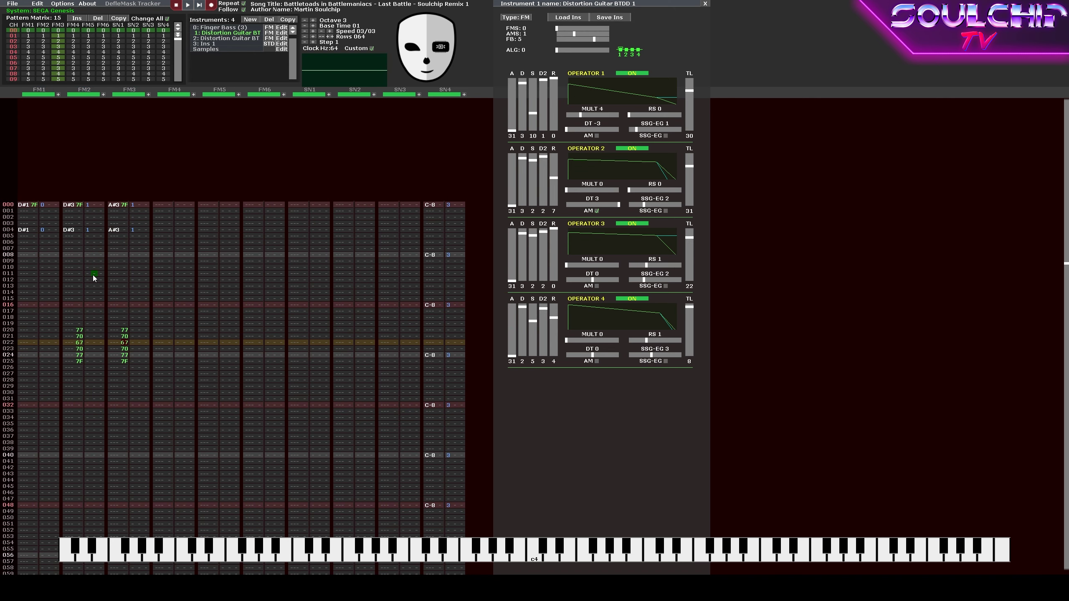
Play the pattern to check the FM2 and FM3 volume fade on rows 020 to 025.
key(Left)
key(Left)
key(Left)
key(Left)
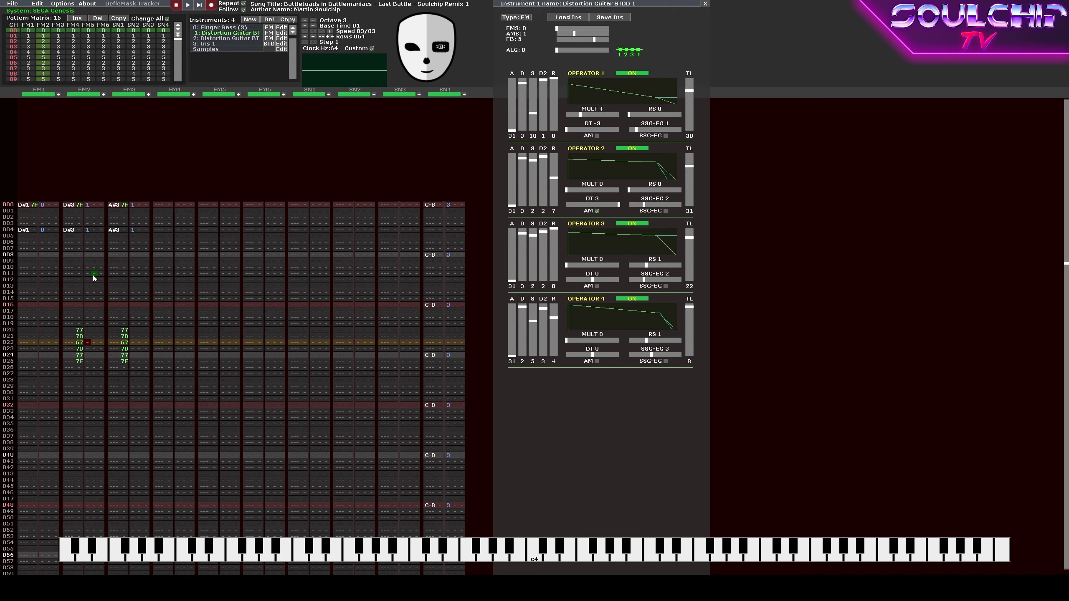
key(Left)
key(Up)
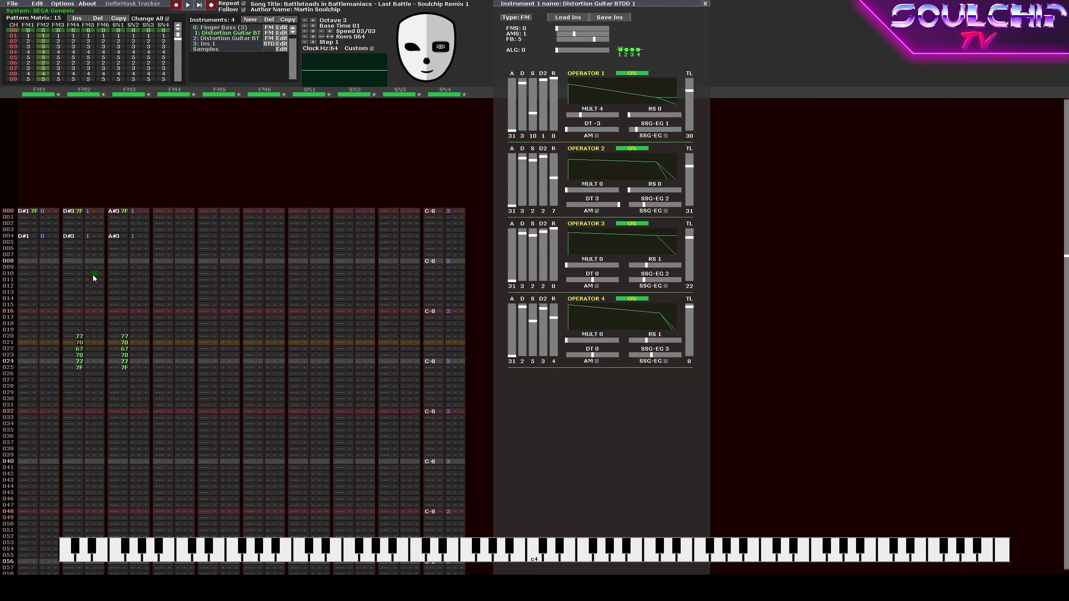
key(Down)
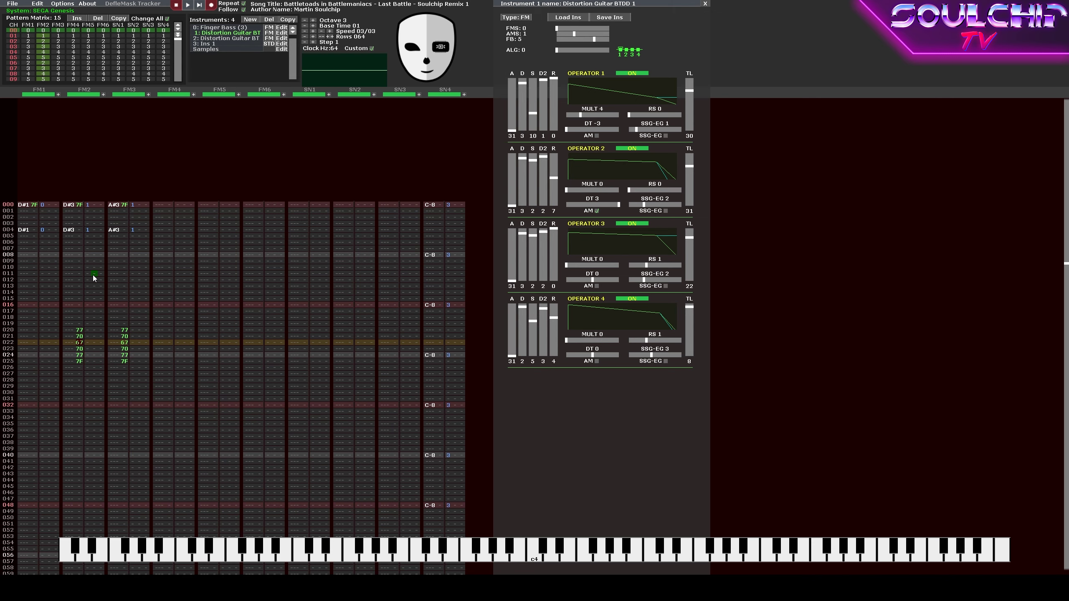
key(Return)
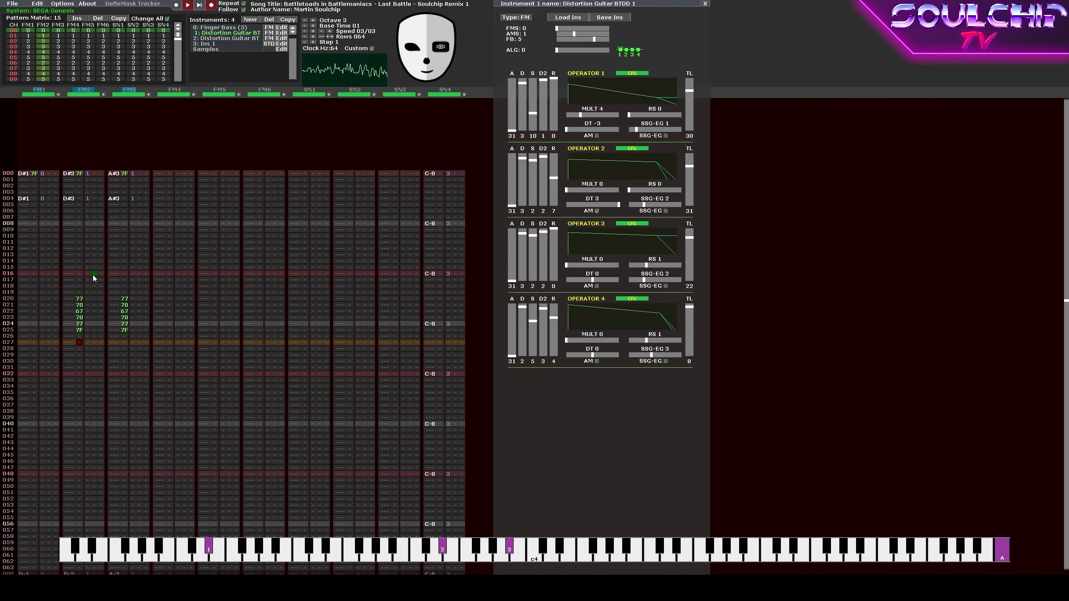
key(Return)
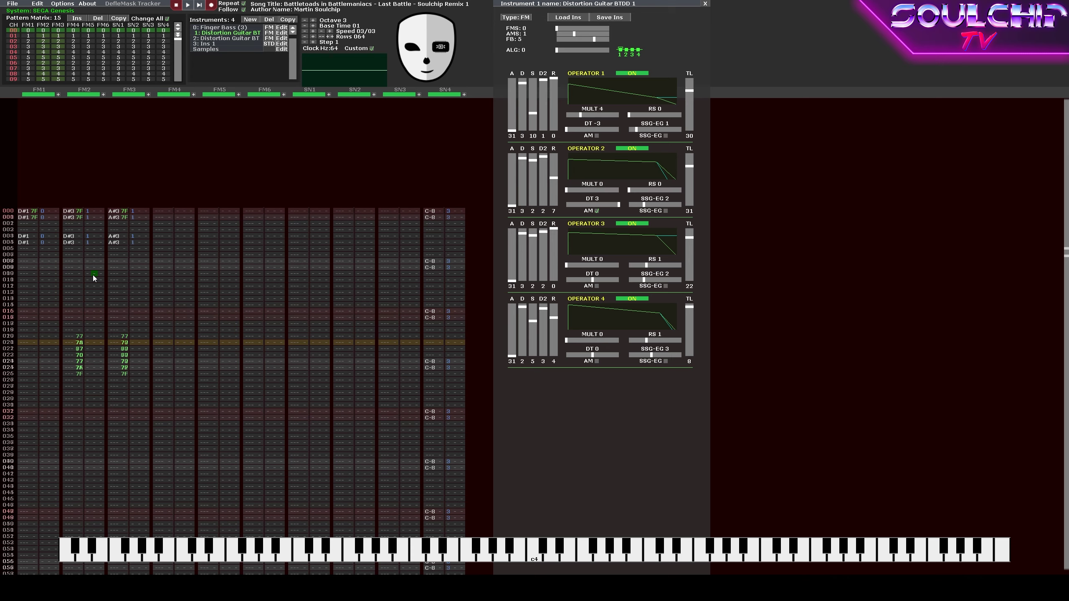
Change the FM2 and FM3 volumes on rows 020 to 024 to 7A, 77, 70, 77 and 7A, and play the pattern.
key(Return)
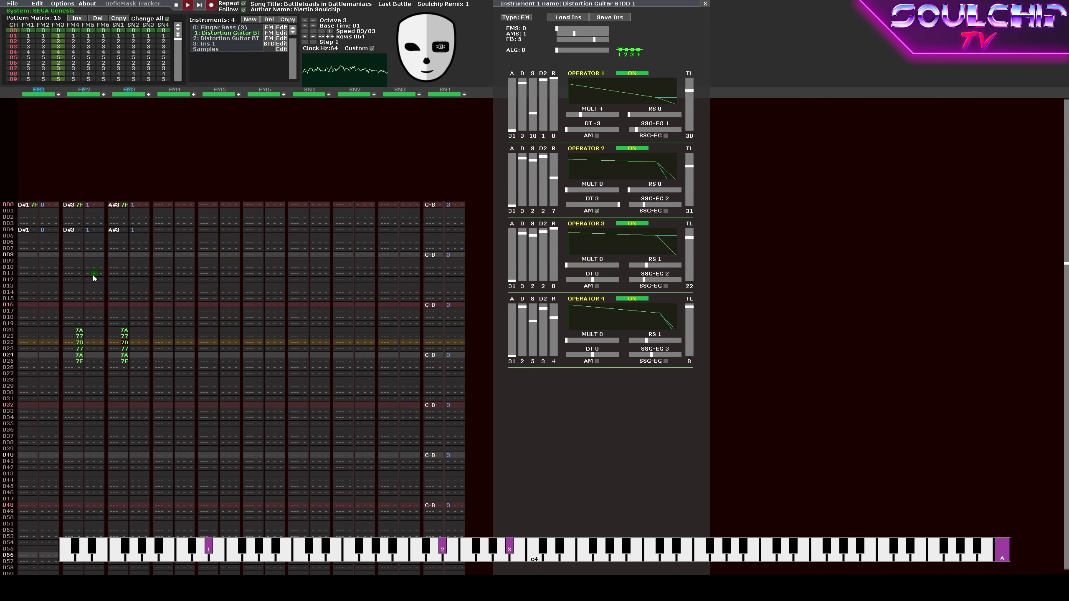
key(Return)
key(Left)
key(Left)
key(Right)
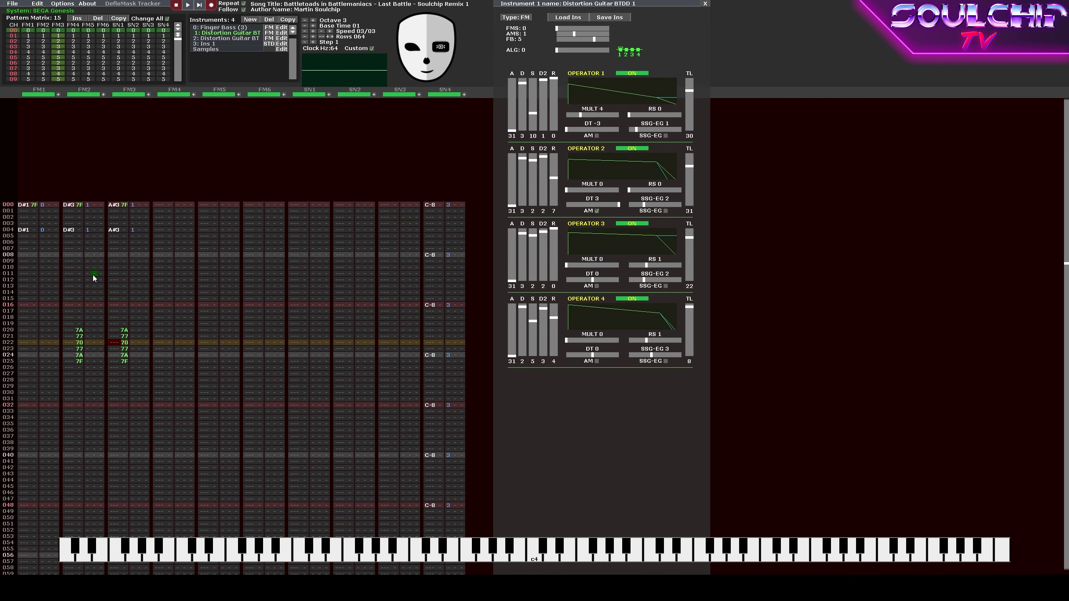
key(Left)
key(Right)
key(Left)
key(Left)
key(Left)
key(Left)
key(Return)
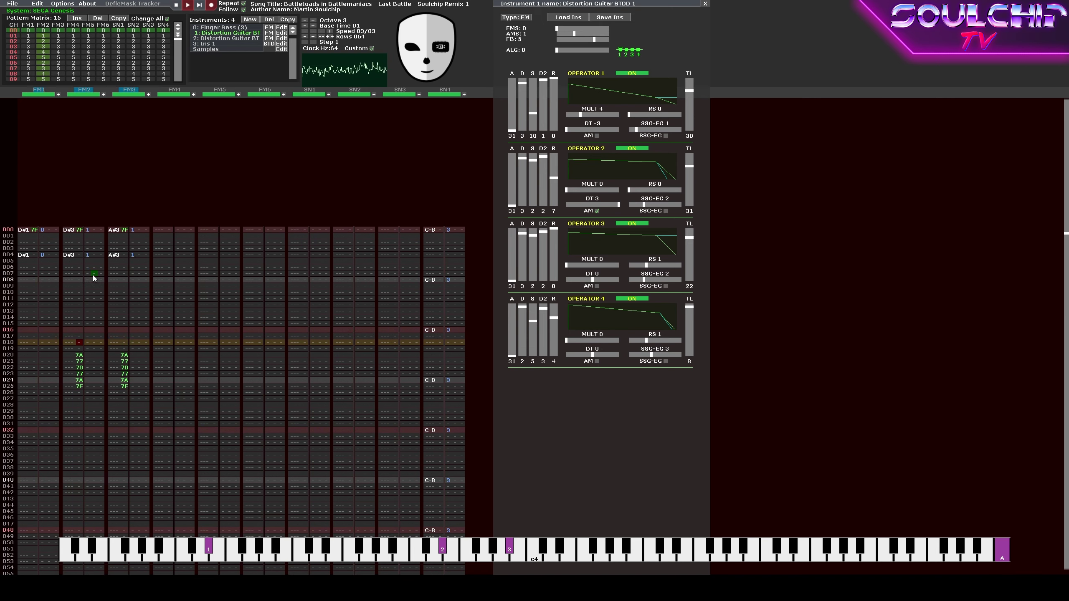
key(Return)
Set the row 022 volume to 73 in both FM2 and FM3, and play the pattern.
key(Up)
key(Up)
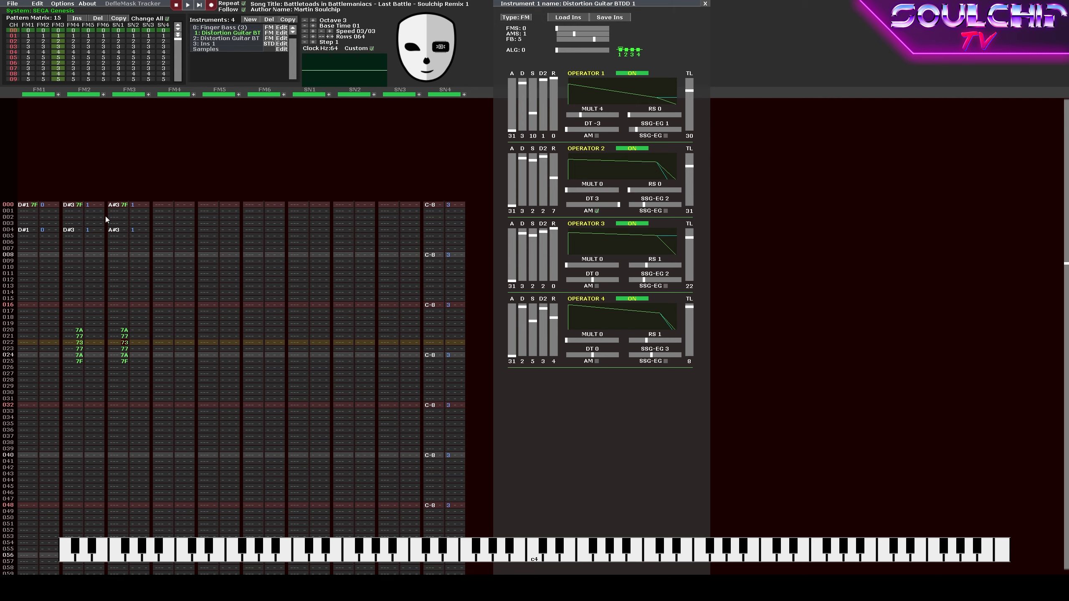
key(Return)
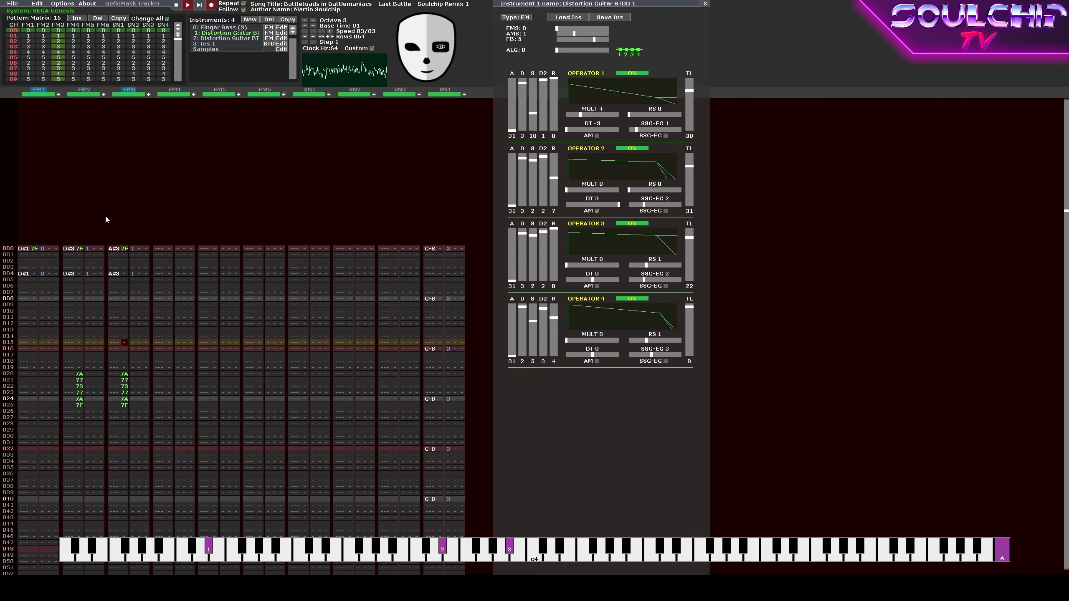
key(Return)
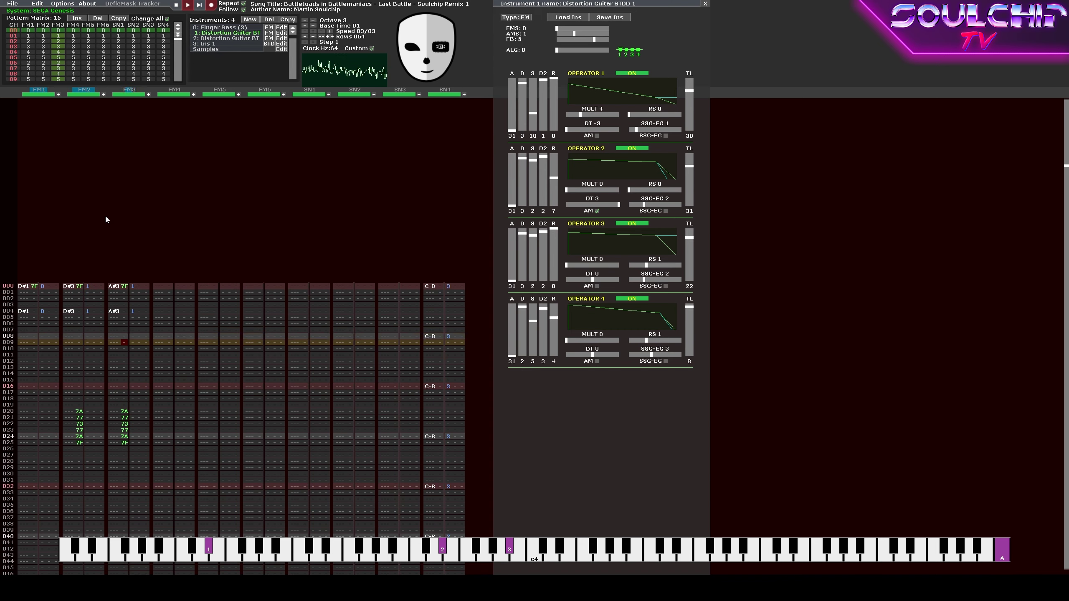
key(Return)
Copy the block on rows 020 to 025 spanning FM1 to FM3, including the guitar volume fade.
key(Up)
key(Up)
key(Up)
key(Up)
key(Up)
key(Up)
key(Up)
key(Up)
key(Up)
key(Up)
key(Up)
key(Up)
key(Up)
key(Up)
key(Up)
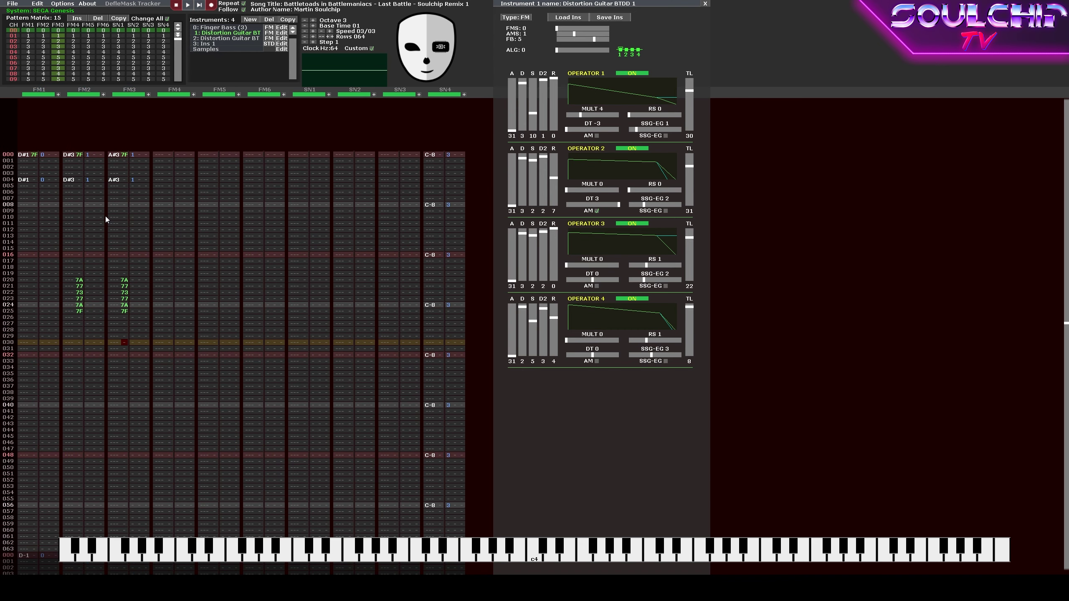
key(Left)
key(Left)
key(Left)
key(Left)
key(Left)
key(Left)
key(Down)
key(Left)
key(Left)
key(Left)
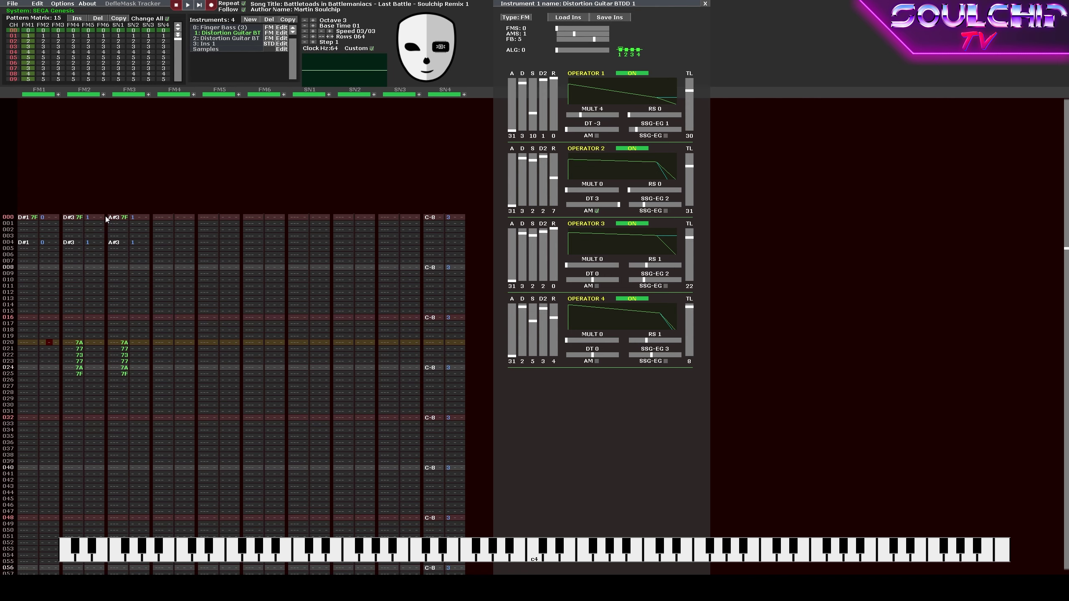
key(shift+Down)
key(shift+Down)
key(shift+Down)
key(shift+Down)
key(shift+Right)
key(shift+Right)
key(shift+Right)
key(shift+Right)
key(shift+Right)
key(shift+Right)
key(shift+Right)
key(shift+Right)
key(shift+Right)
key(shift+Right)
key(shift+Right)
key(shift+Right)
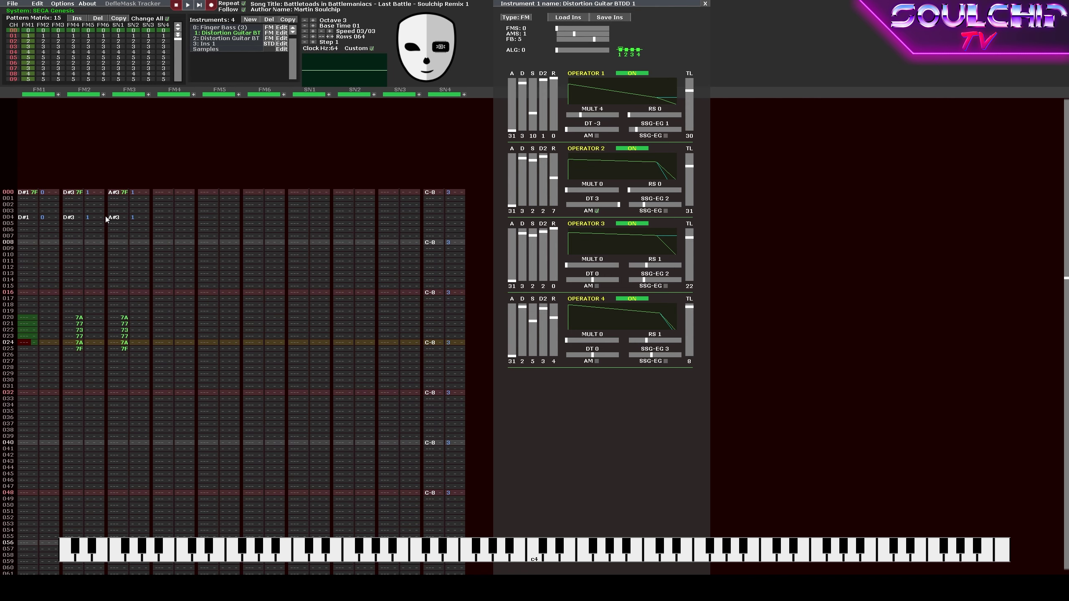
key(shift+Down)
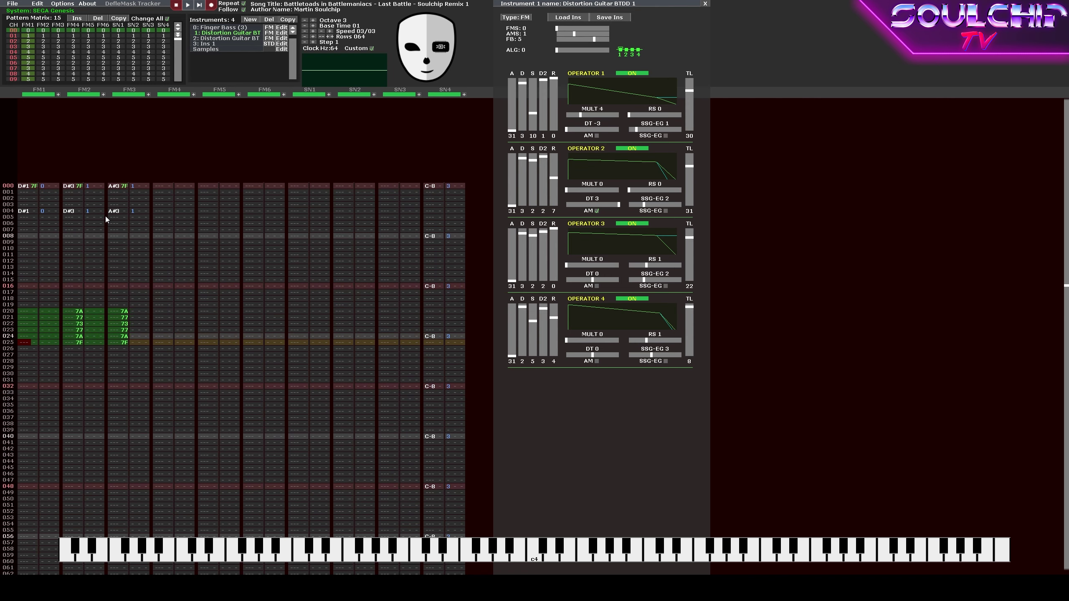
Paste the copied volume fade at row 028, starting from the FM1 note column.
key(Down)
key(Down)
key(Down)
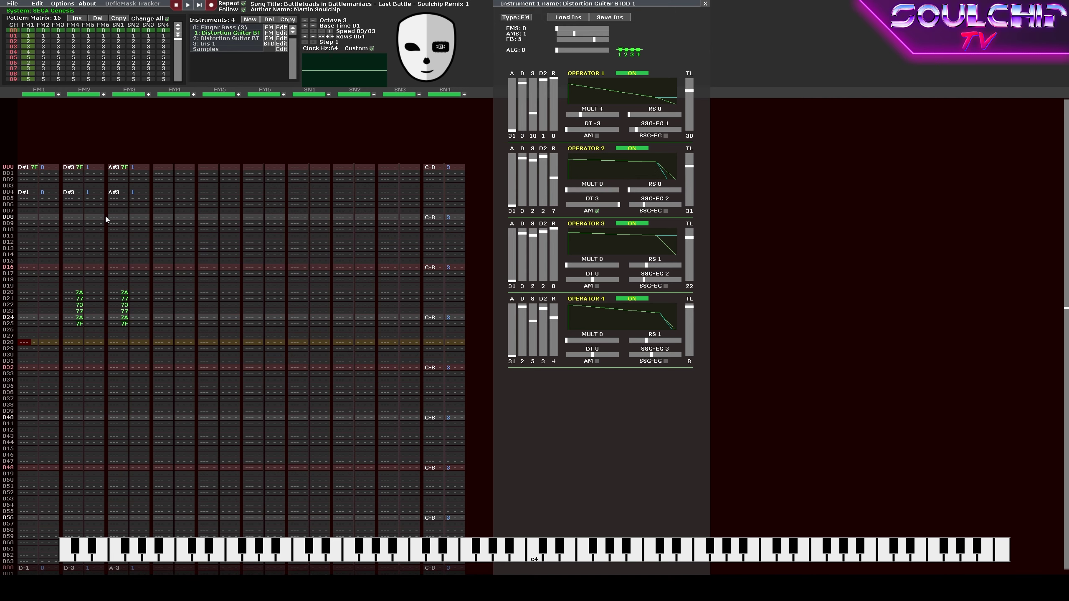
key(Up)
key(Up)
key(Up)
key(Down)
key(Down)
key(Down)
key(Down)
key(Down)
key(Down)
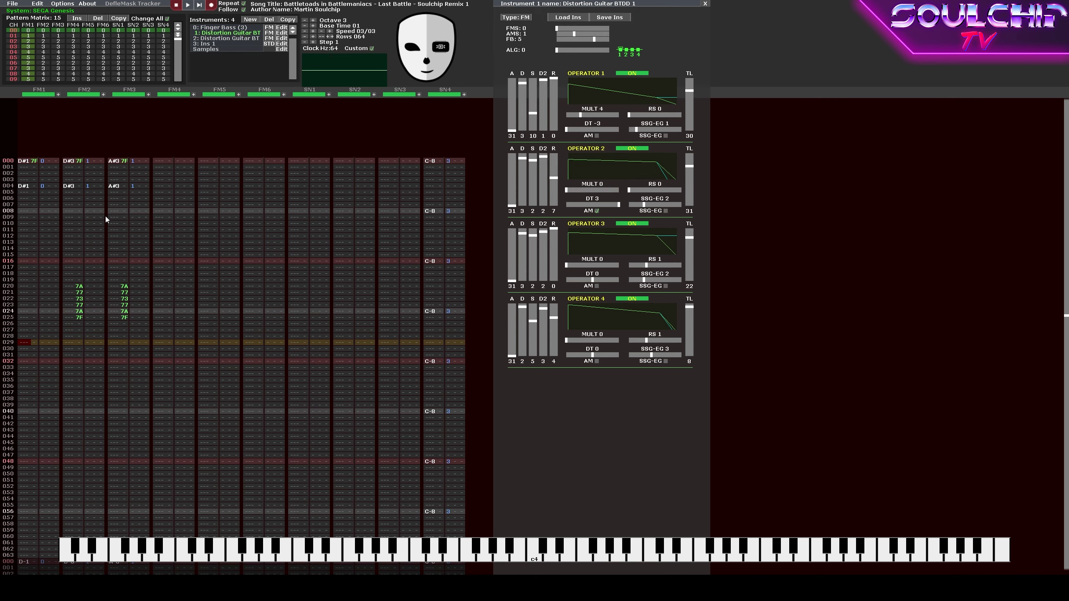
key(Up)
key(Up)
key(Up)
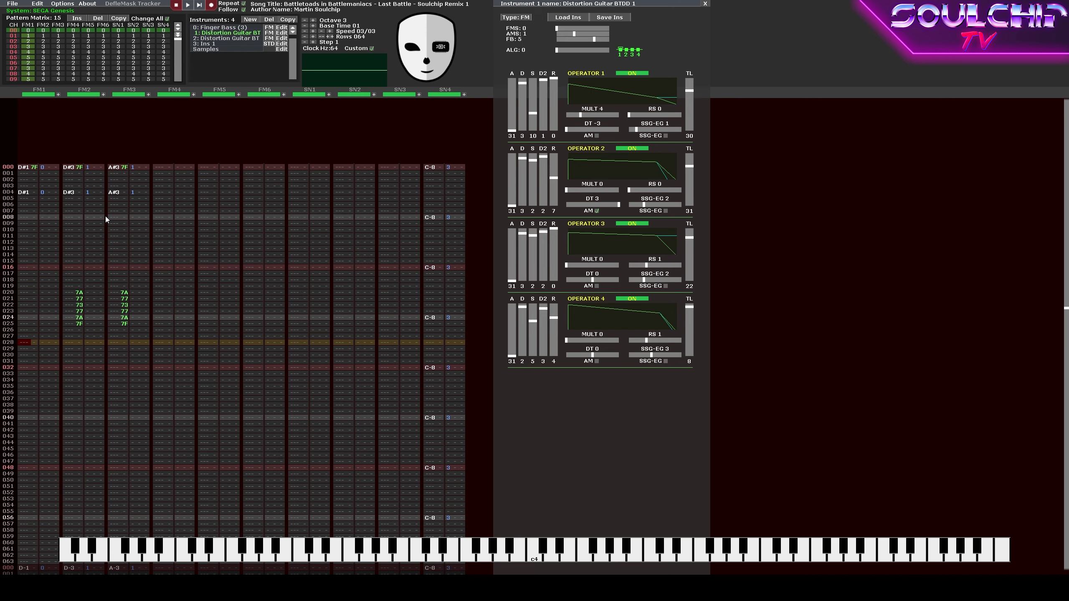
key(ctrl+v)
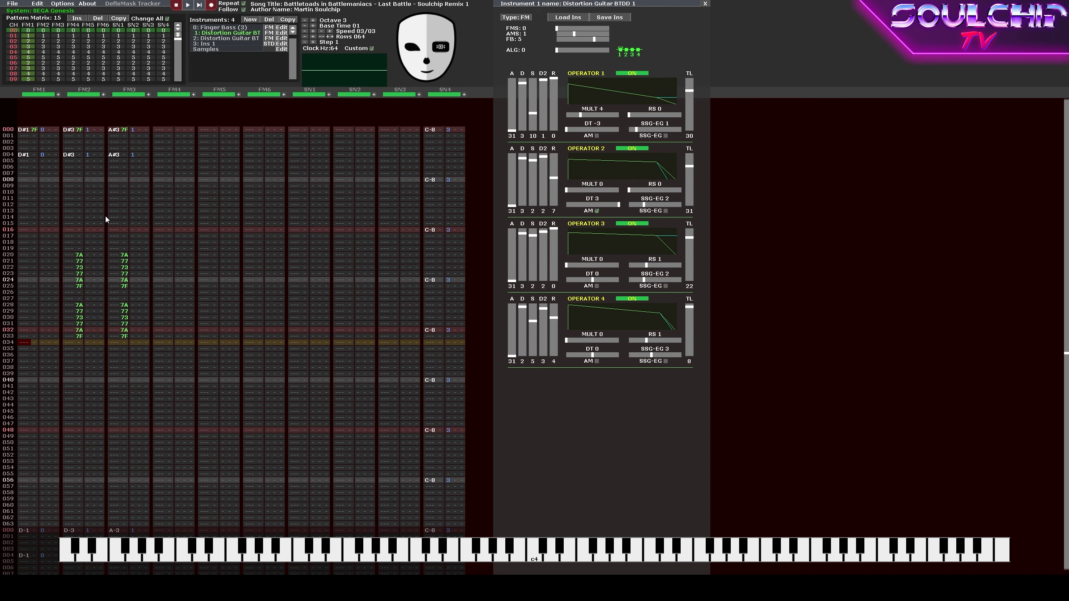
Paste the volume fade again at rows 036, 044 and 052.
key(Down)
key(Down)
key(ctrl+v)
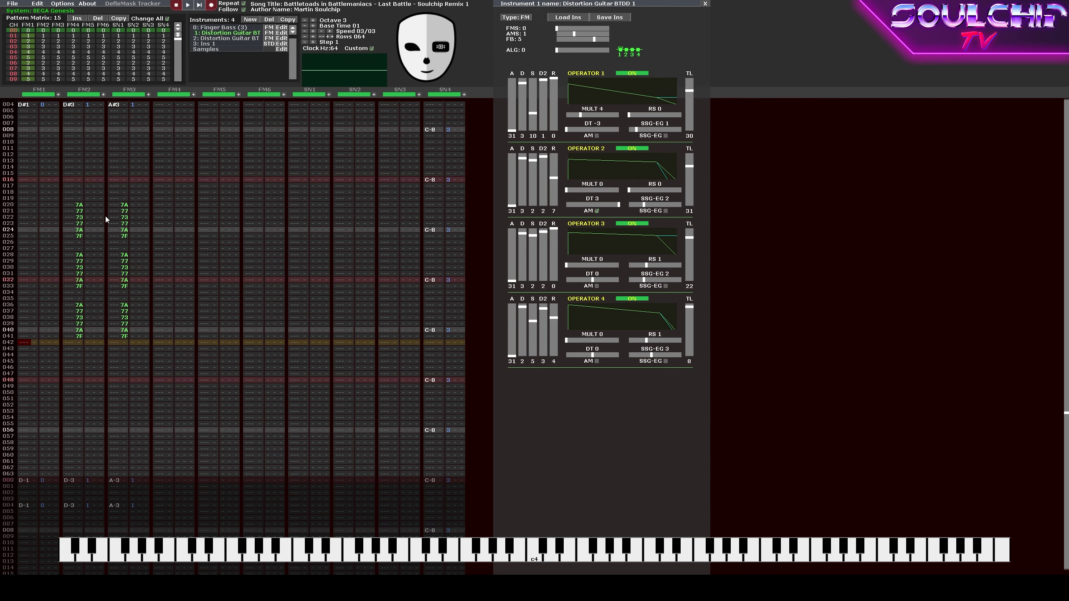
key(Down)
key(Down)
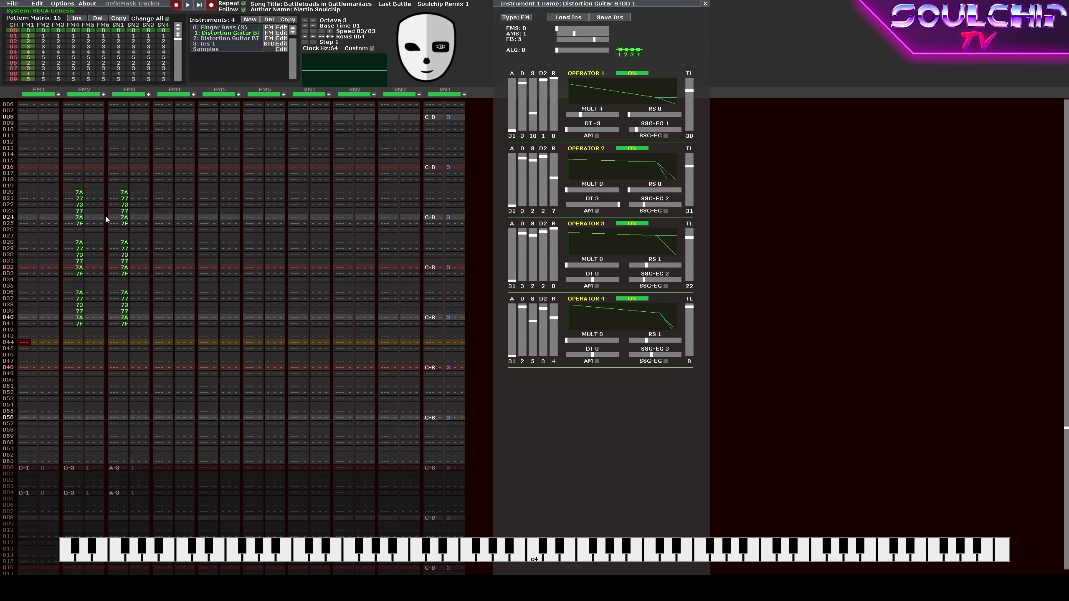
key(ctrl+v)
key(Down)
key(Down)
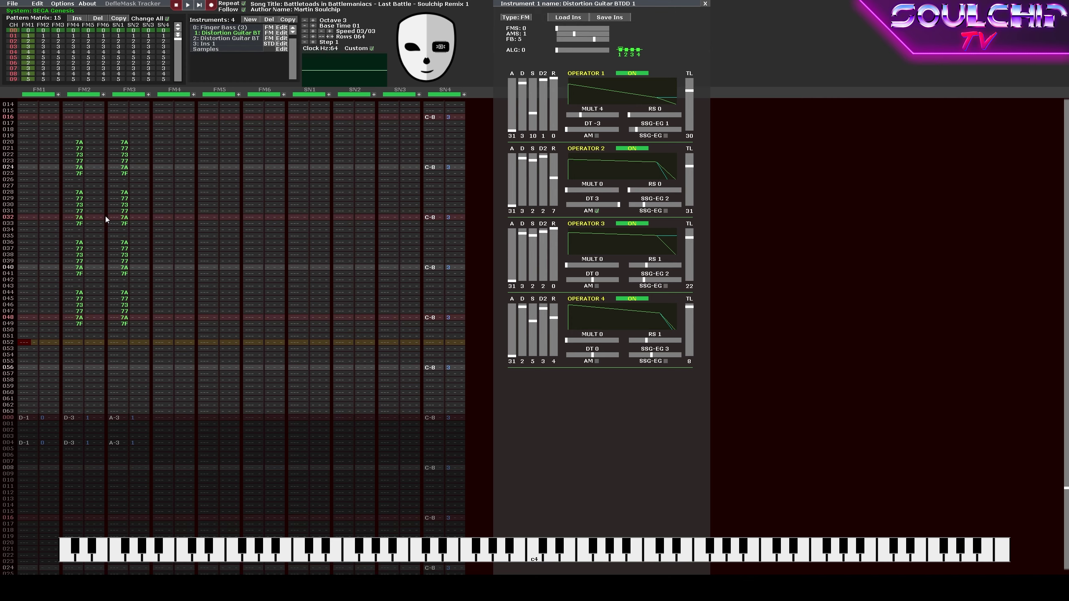
key(ctrl+v)
key(Down)
key(Down)
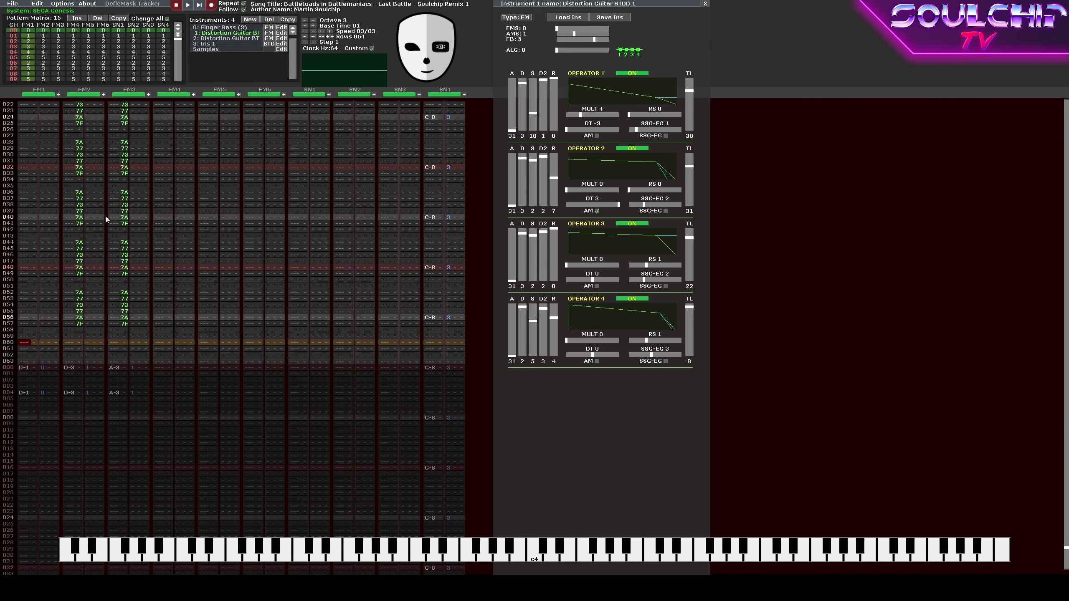
Play the pattern to check the repeated FM2 and FM3 volume fades.
key(Return)
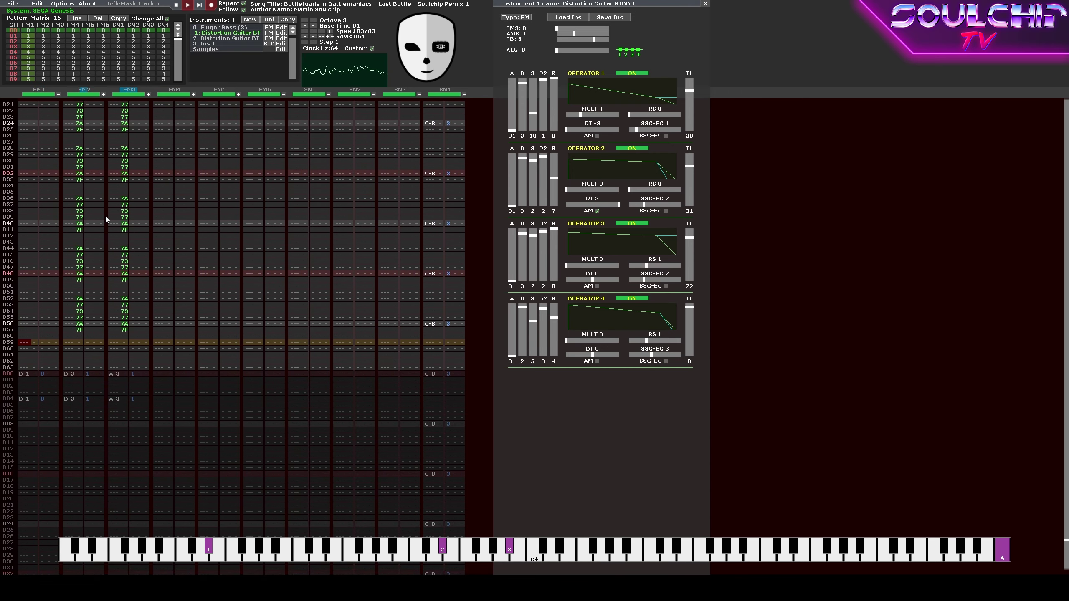
key(Return)
key(Return)
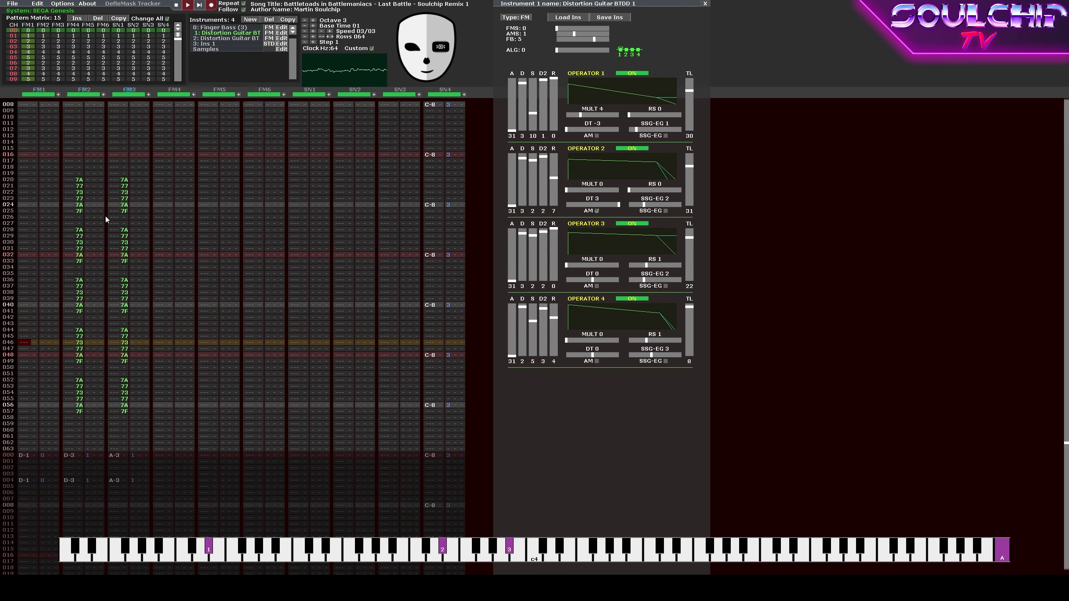
key(Return)
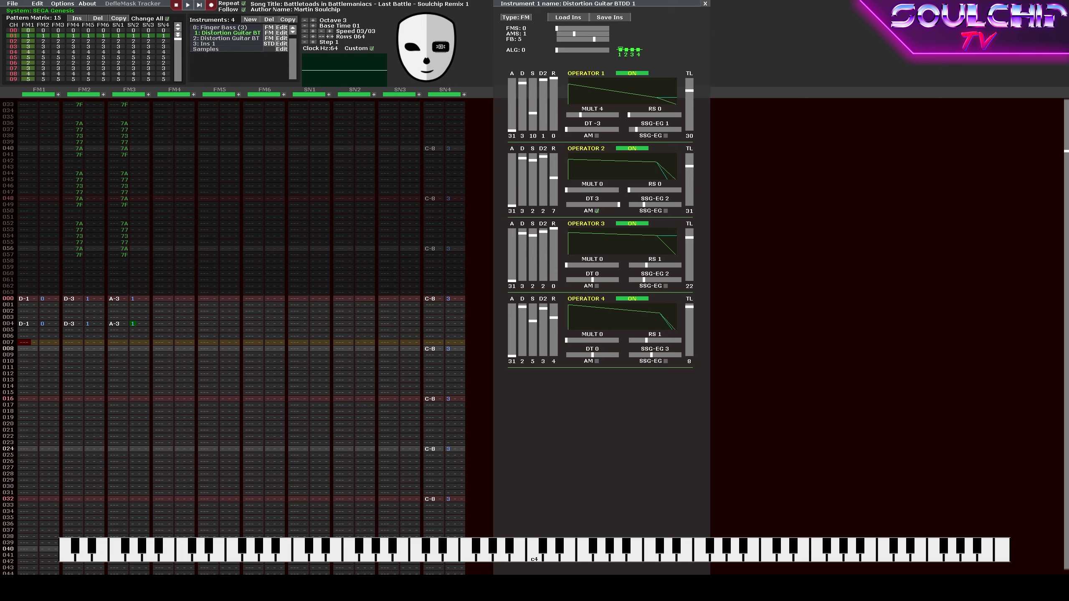
Copy the FM2 and FM3 volumes on rows 020 to 063 and paste them at row 020 of pattern row 01.
scroll(115, 263, up, 8)
click(80, 223)
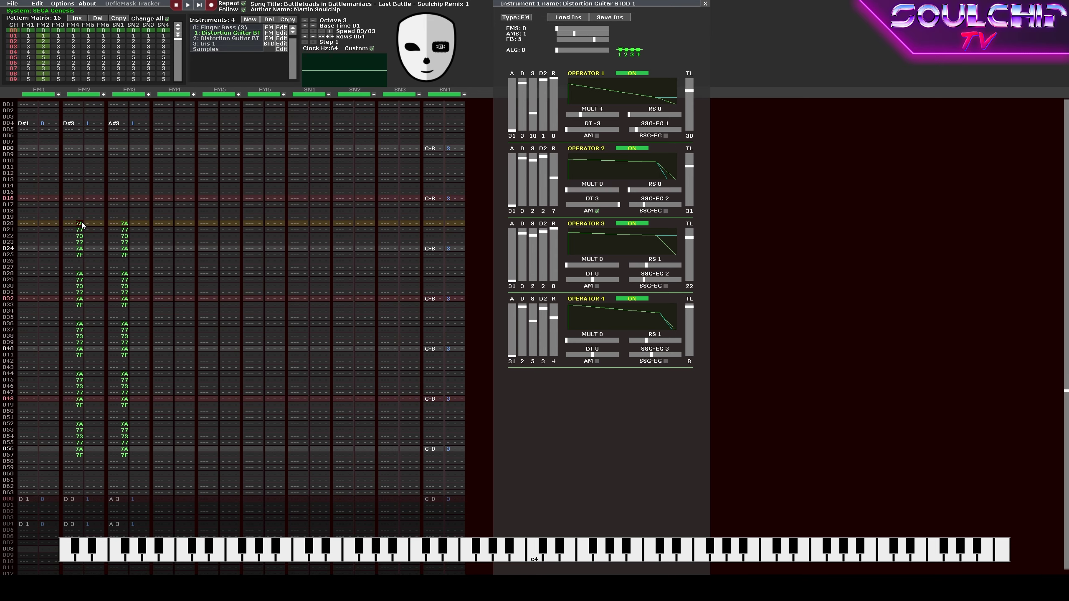
shift+click(148, 490)
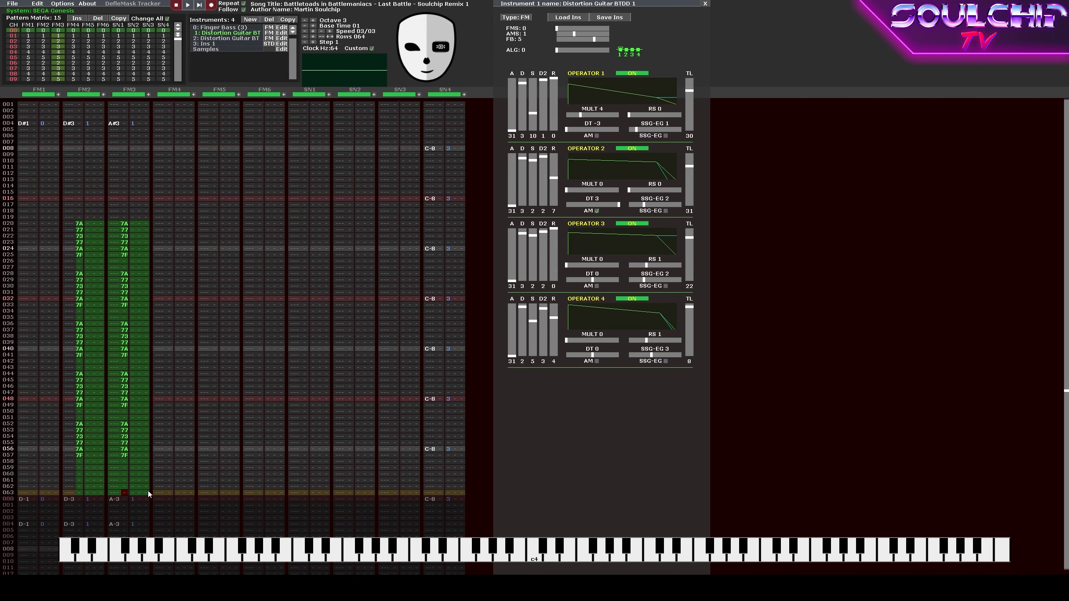
scroll(157, 487, down, 15)
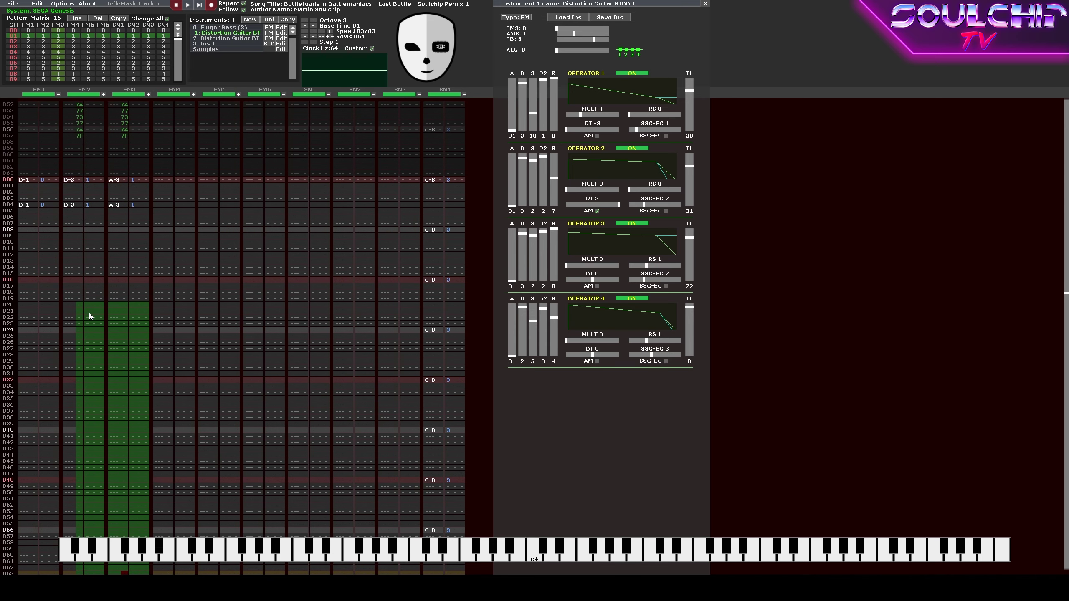
click(89, 311)
click(79, 305)
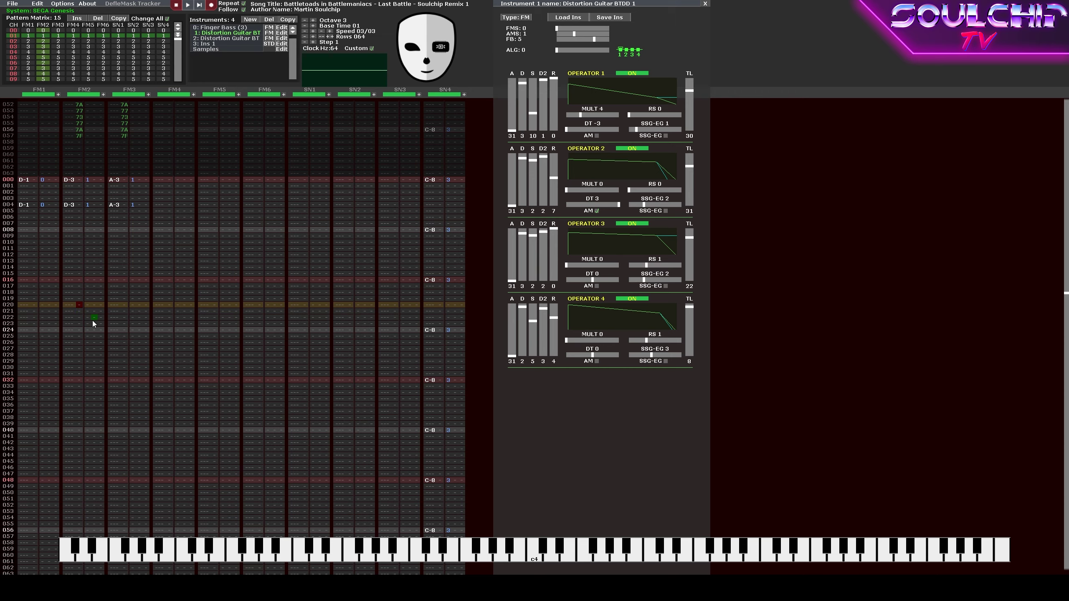
Play the song through into pattern row 02 and place the cursor on its FM2 note at row 000.
key(Return)
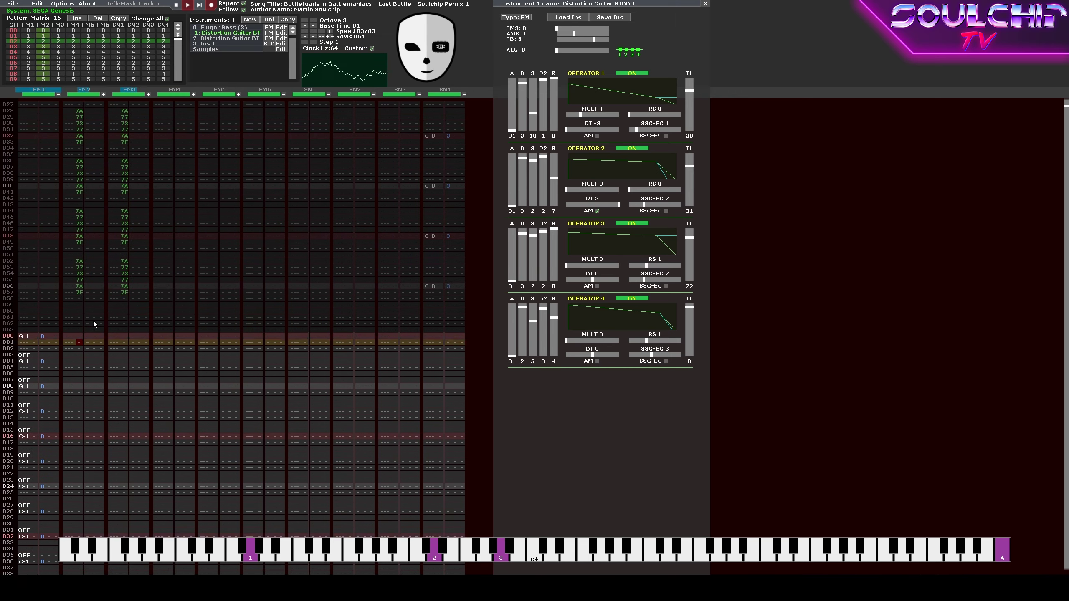
key(Return)
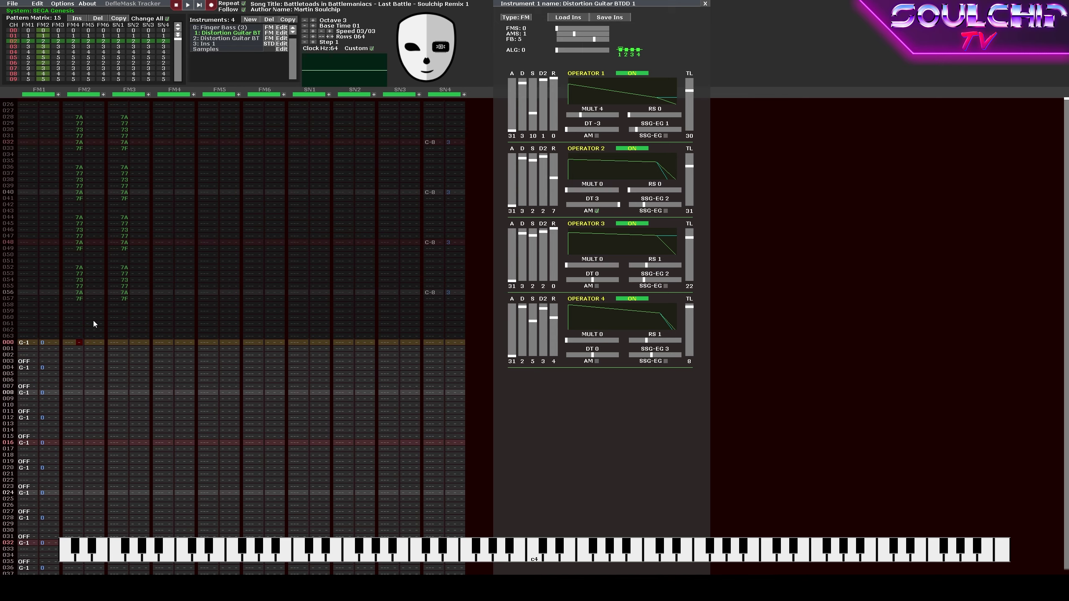
key(Return)
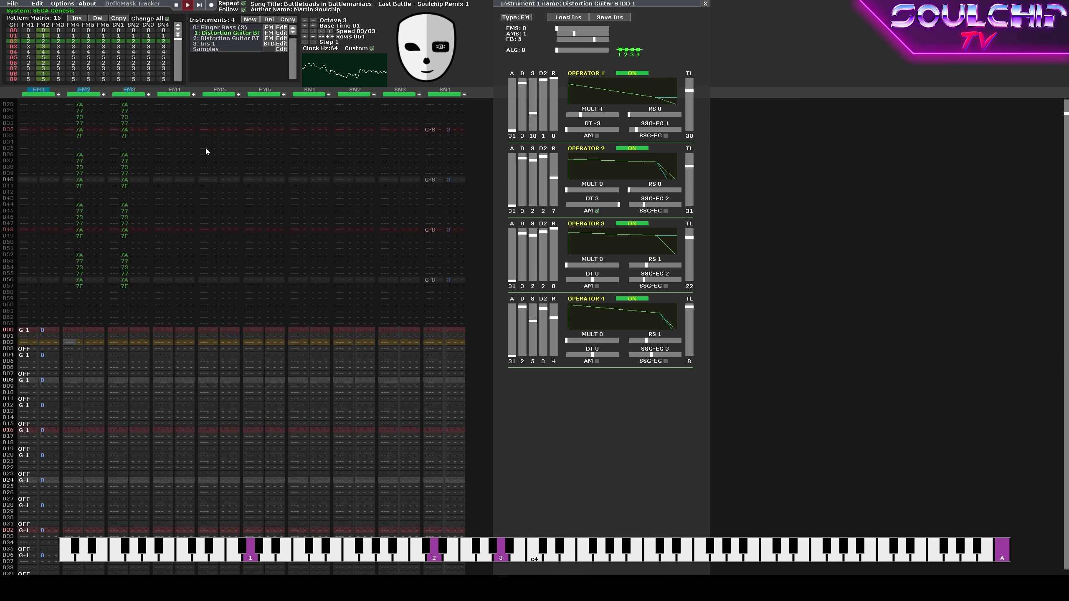
key(Return)
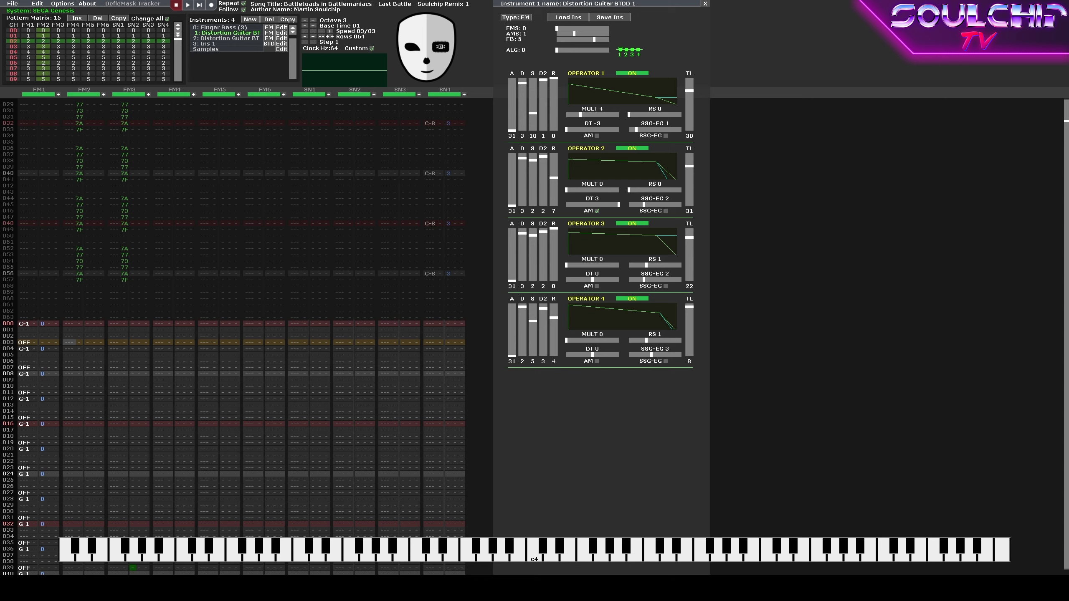
click(136, 573)
click(70, 324)
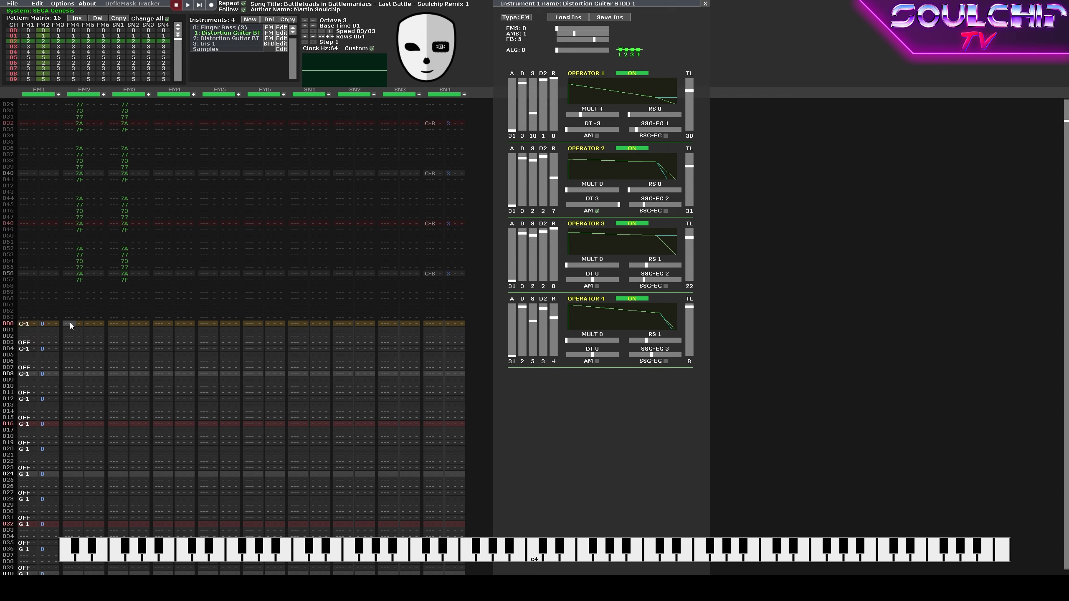
Enter G-3 on FM2 and D-4 on FM3 at row 000 of pattern row 02 with instrument 1.
key(space)
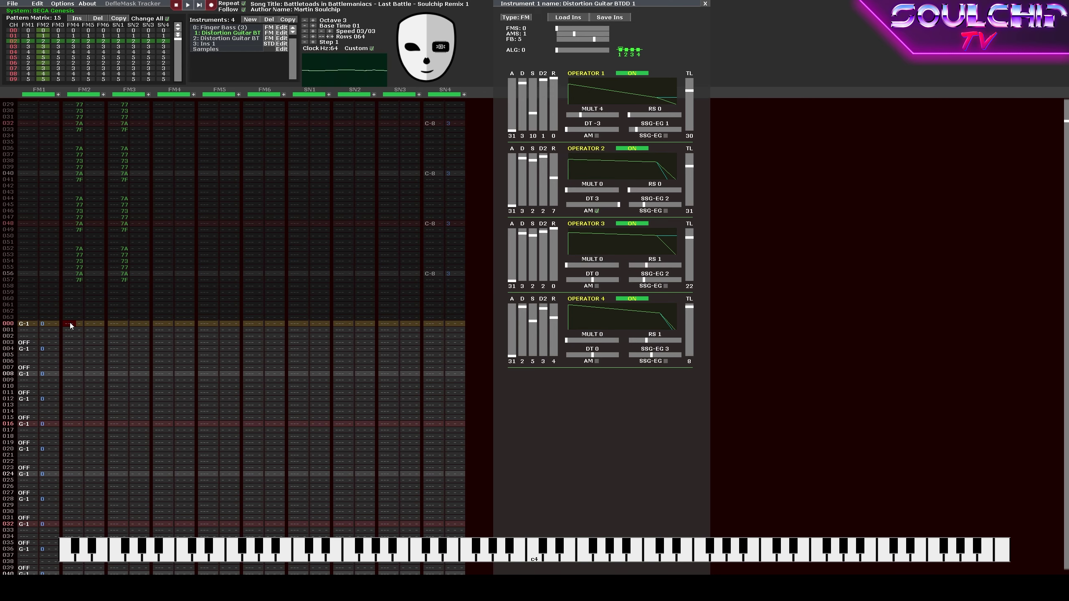
key(b)
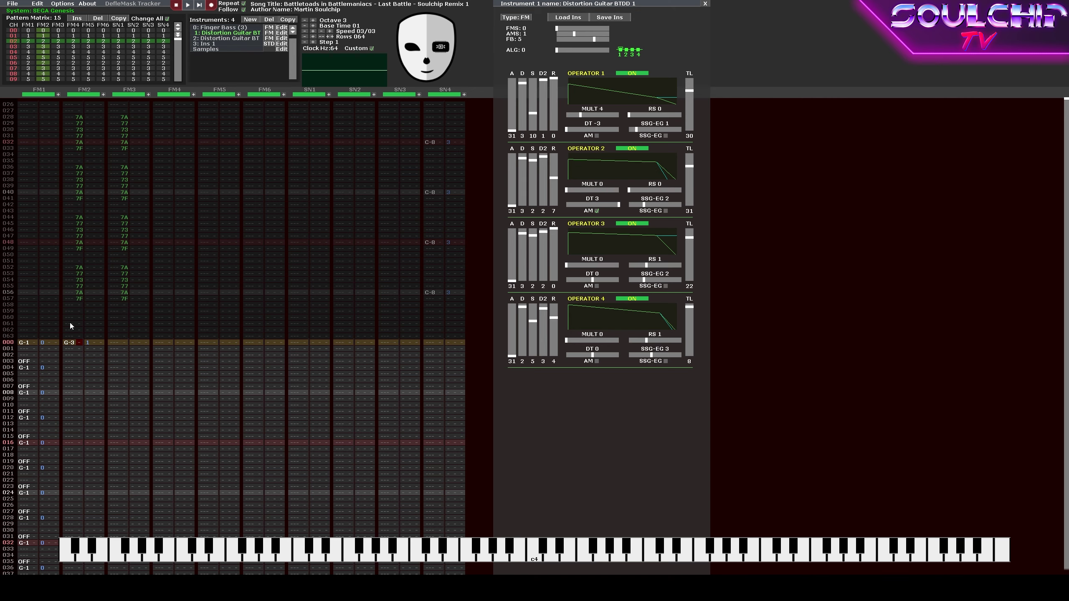
key(Tab)
key(w)
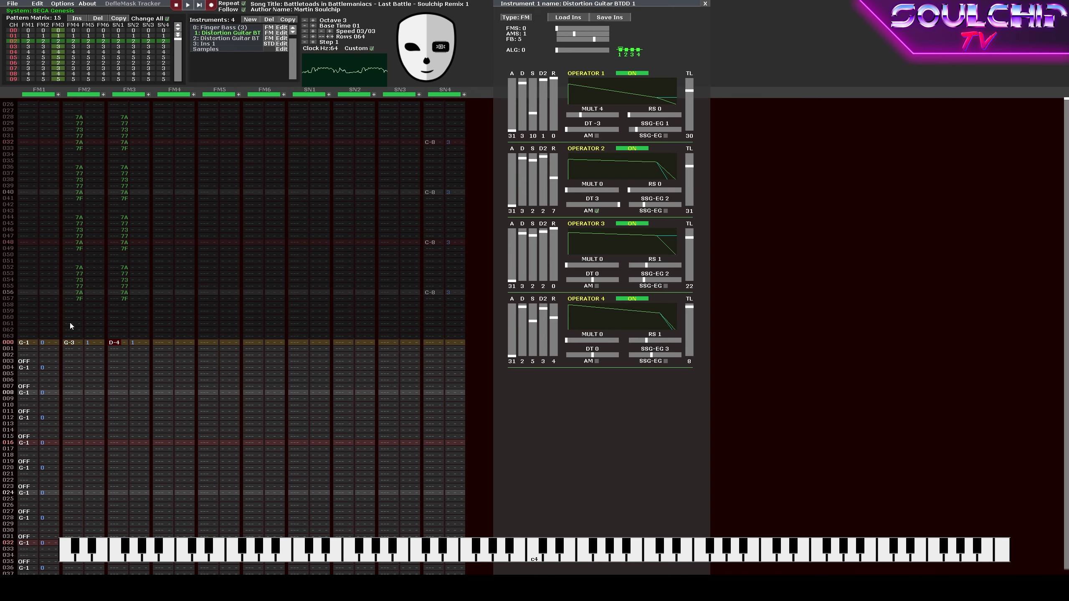
key(v)
key(b)
key(space)
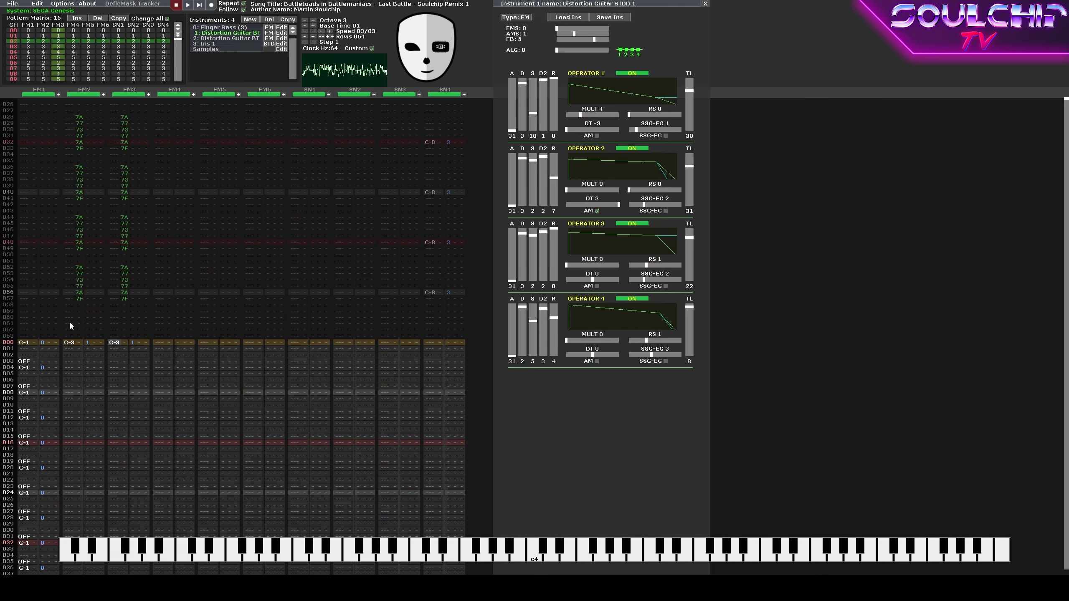
key(space)
key(w)
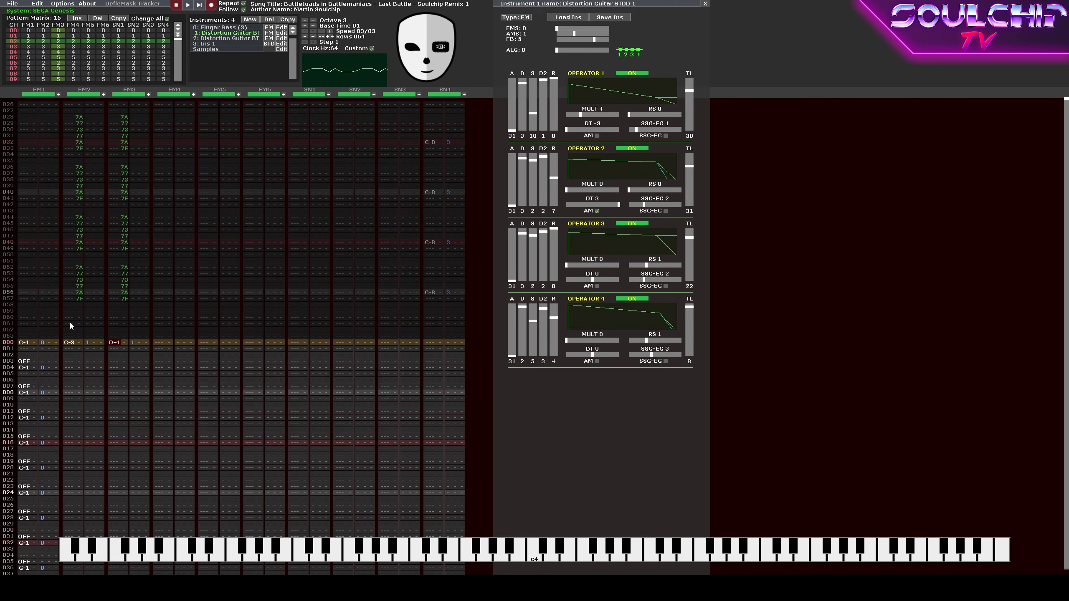
Play the pattern from row 000 and place note OFFs on row 012 of FM2 and FM3.
key(Up)
key(Down)
key(space)
key(Return)
key(Return)
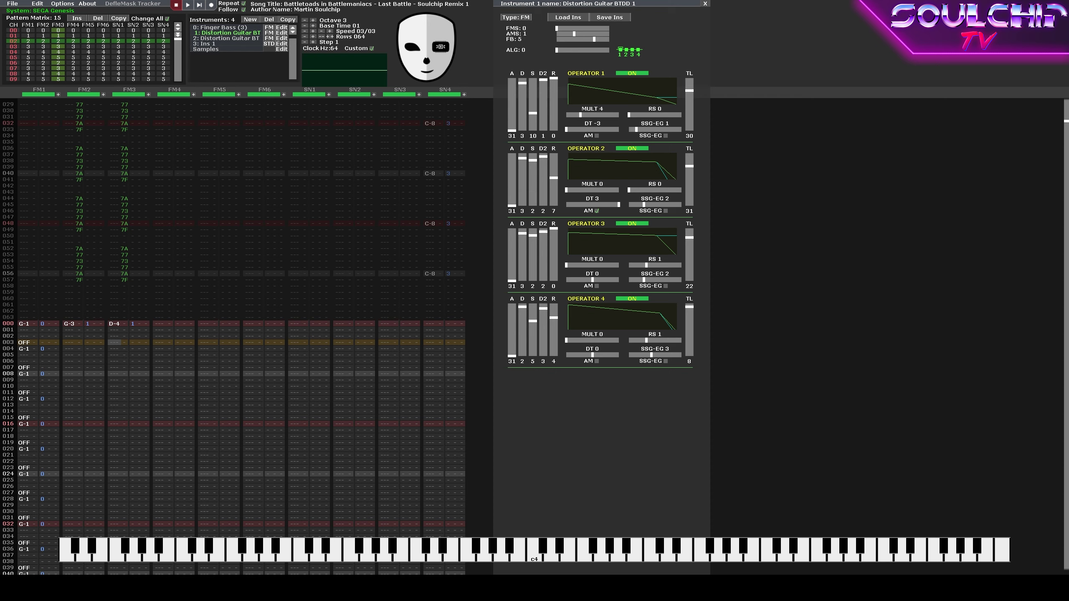
click(123, 324)
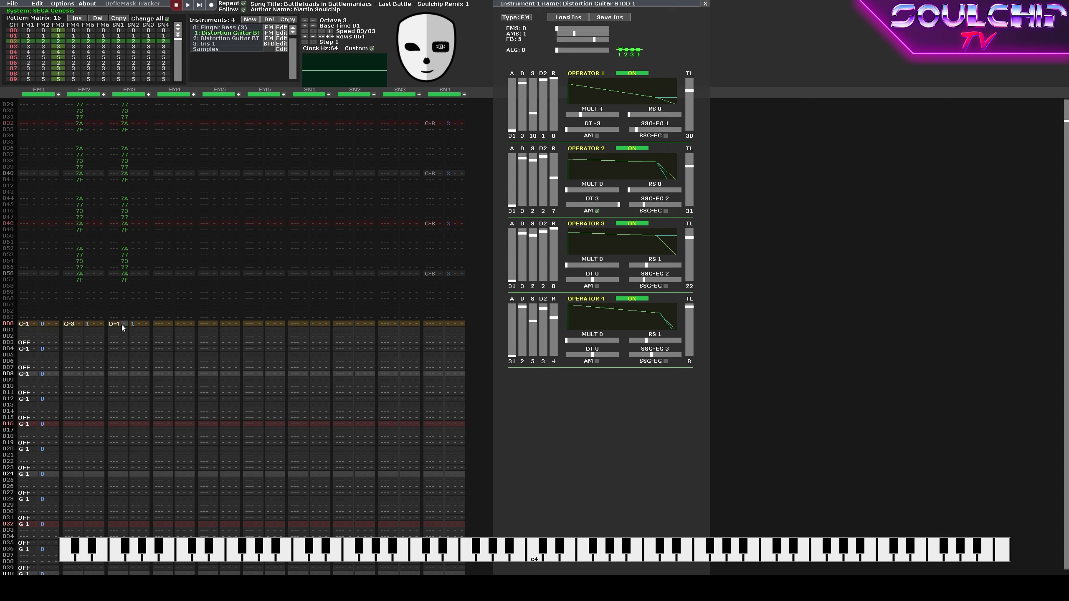
key(Return)
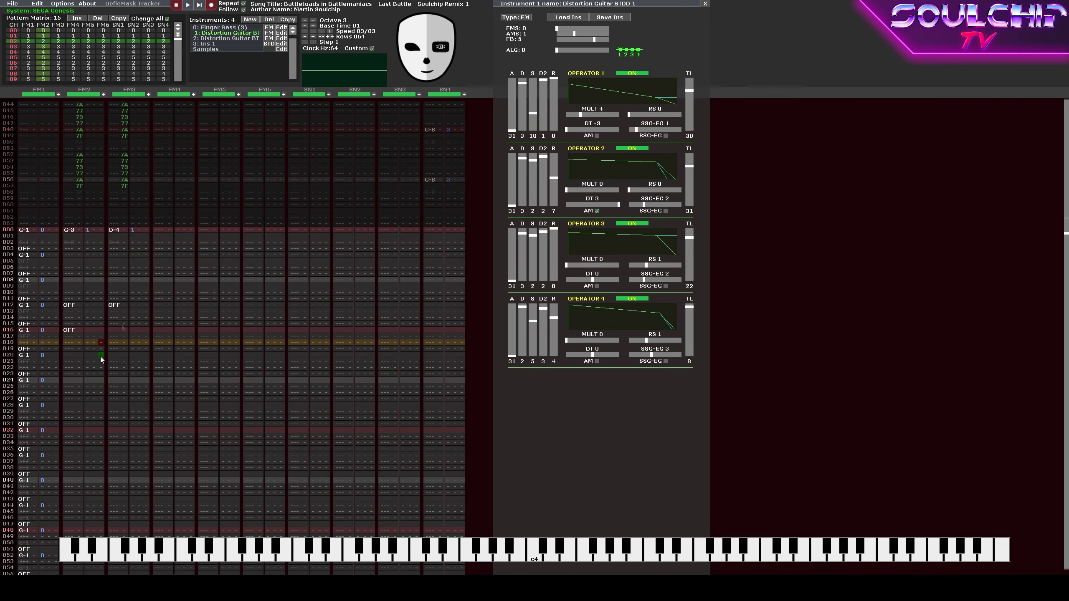
key(Return)
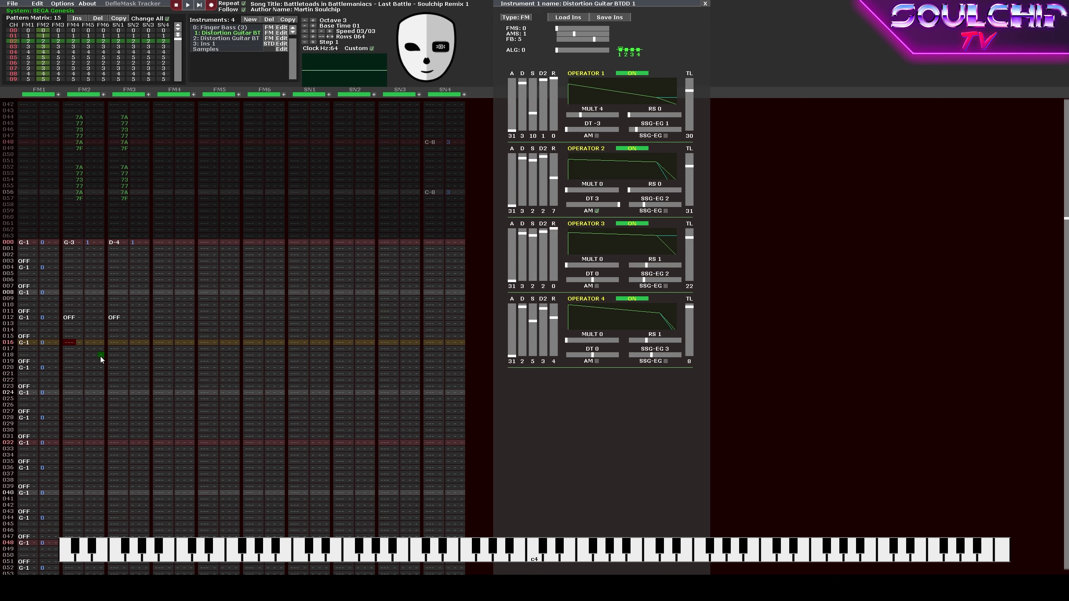
key(Return)
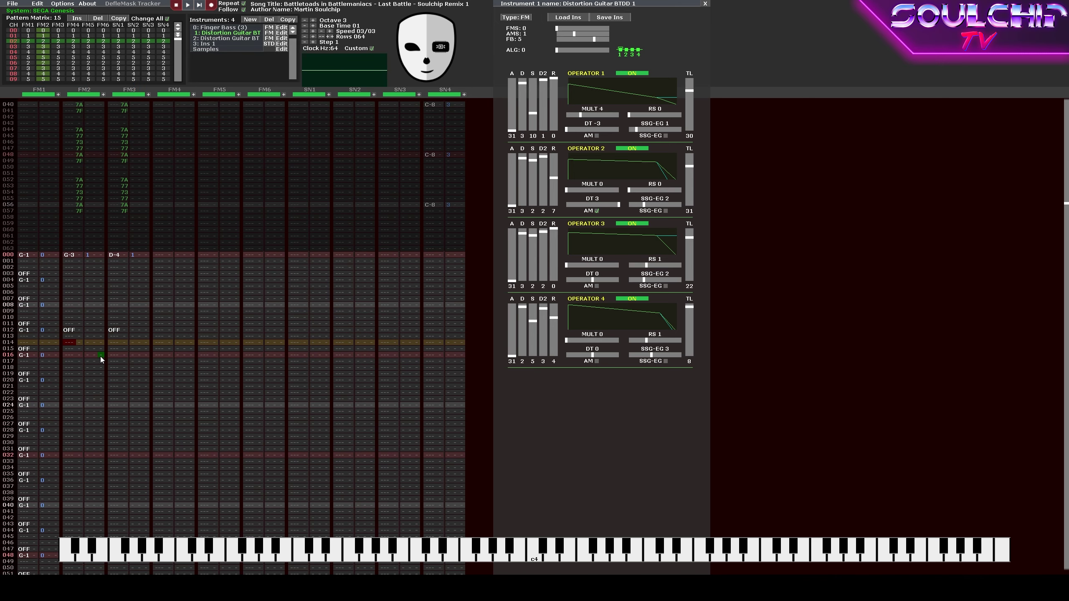
key(space)
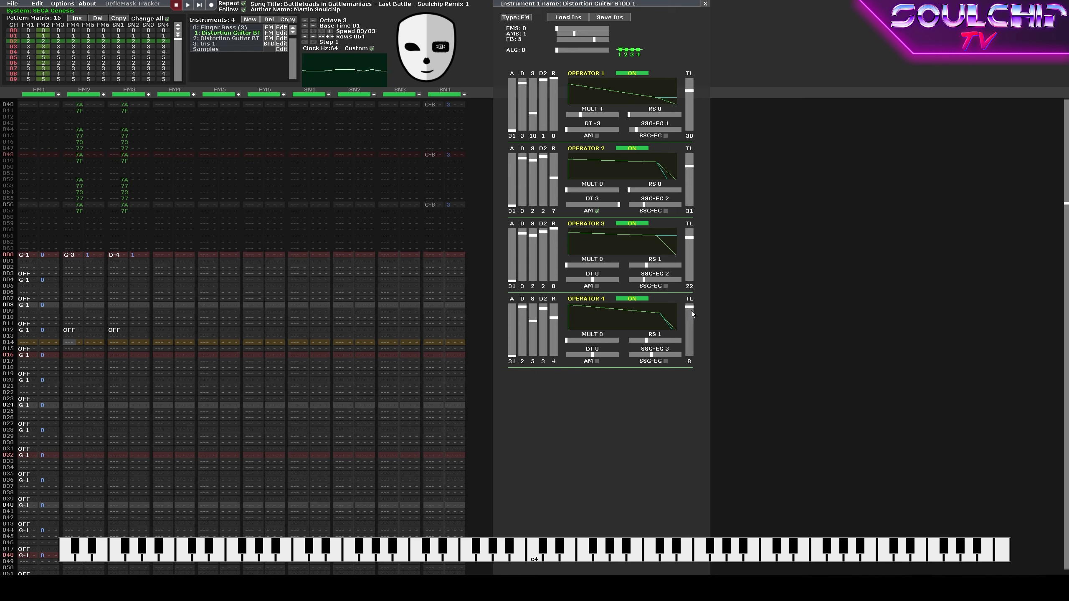
Set Operator 4's release to 6 on Distortion Guitar BTDD 1 and listen to the pattern.
click(553, 328)
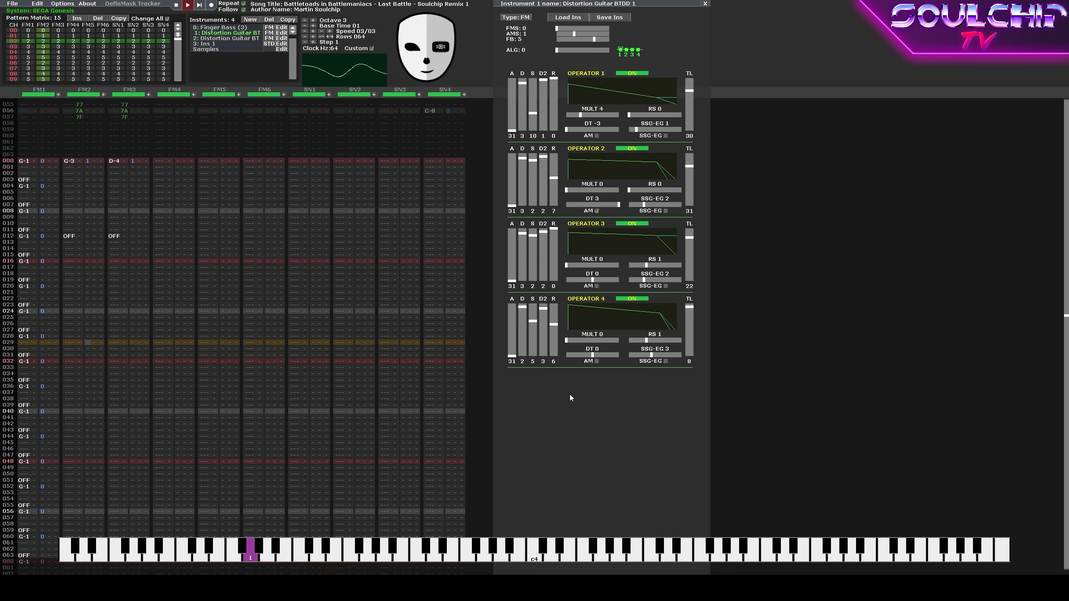
key(Left)
key(Left)
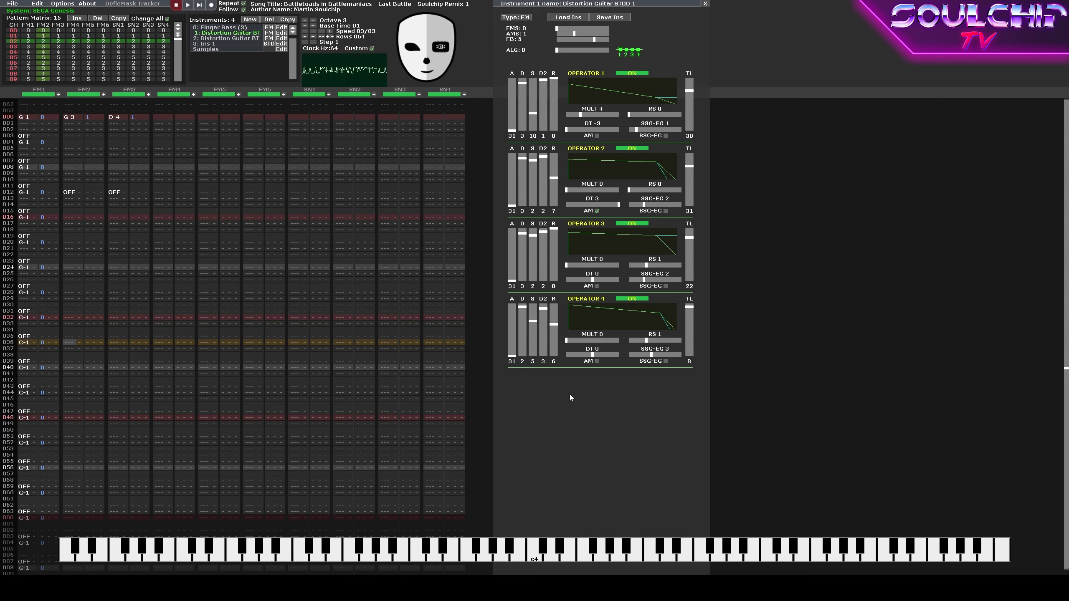
Enter a G-4 note on FM2 row 036 using octave 4 and play it back.
key(space)
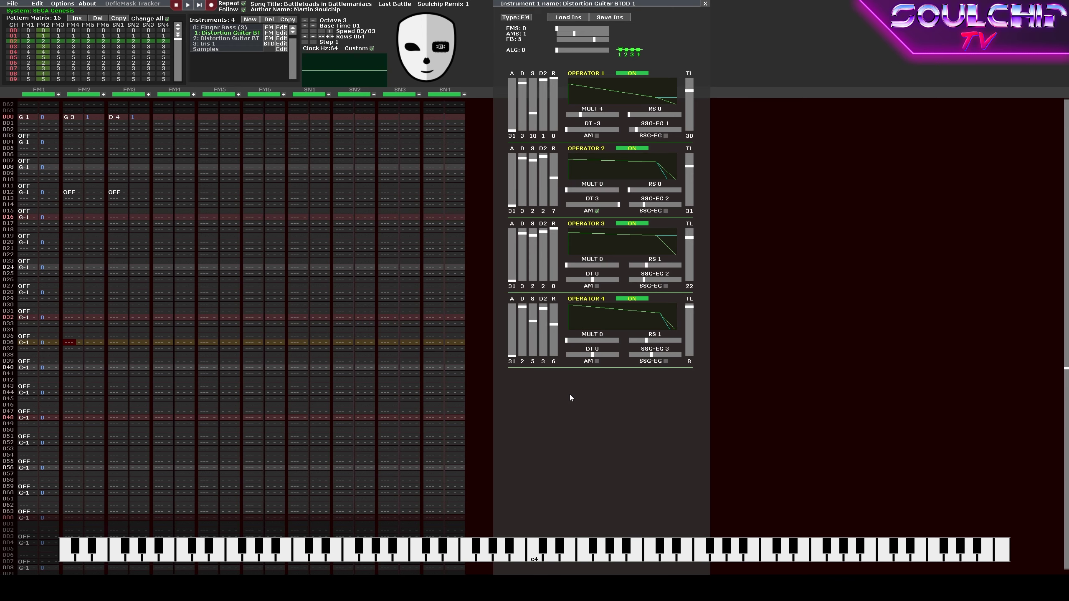
key(q)
key(Up)
key(w)
key(6)
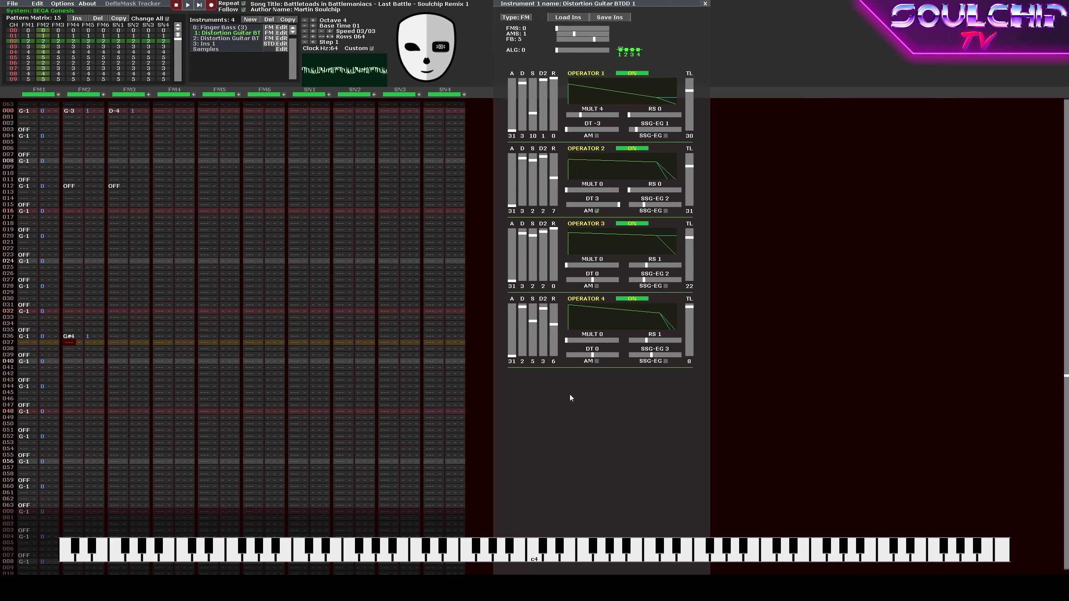
key(Up)
key(t)
key(Up)
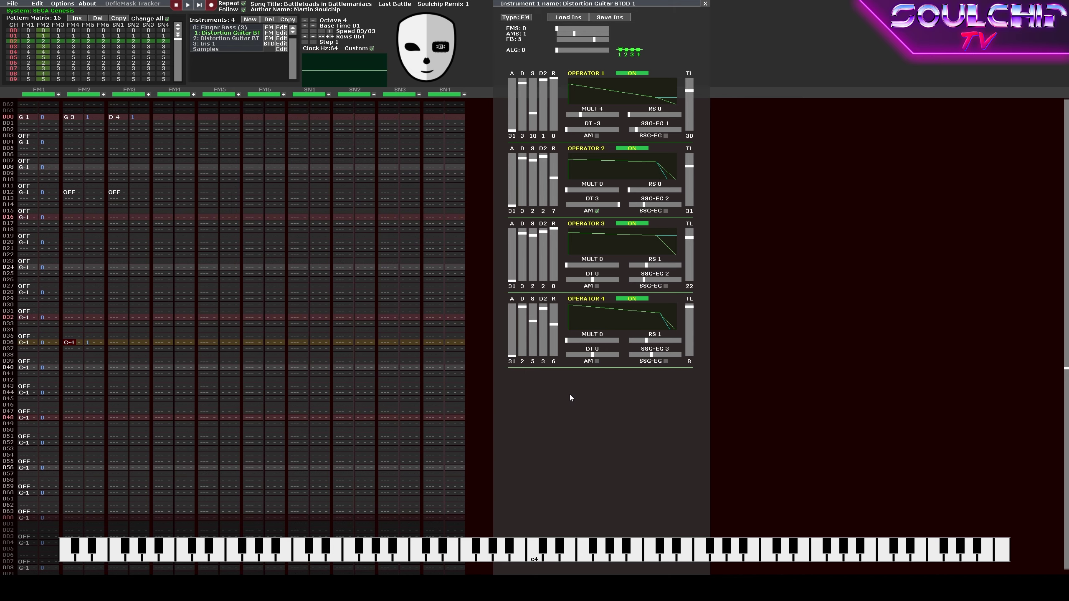
key(Return)
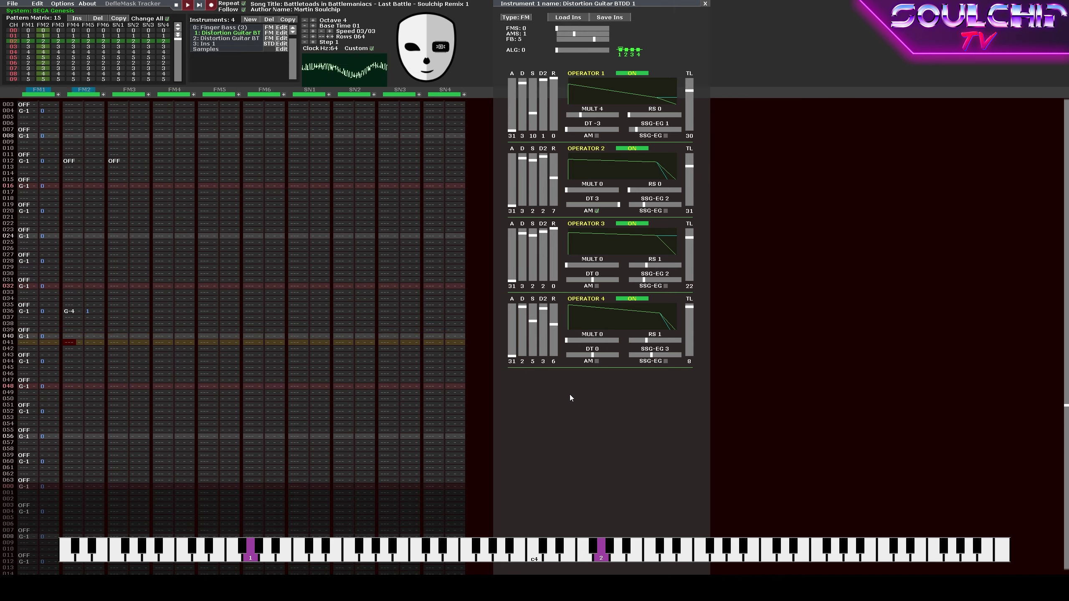
key(Return)
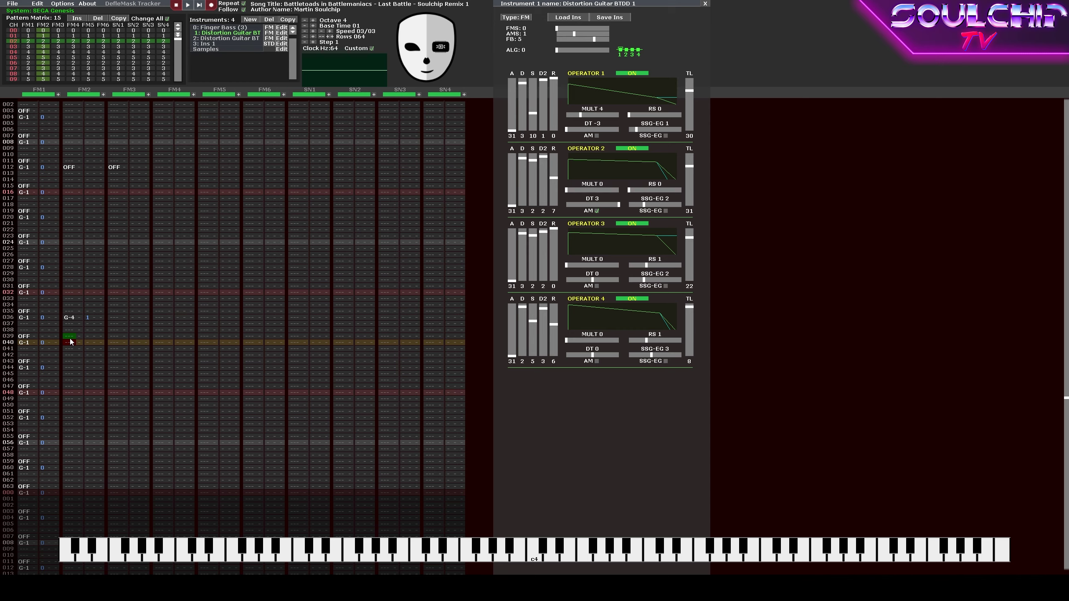
key(Return)
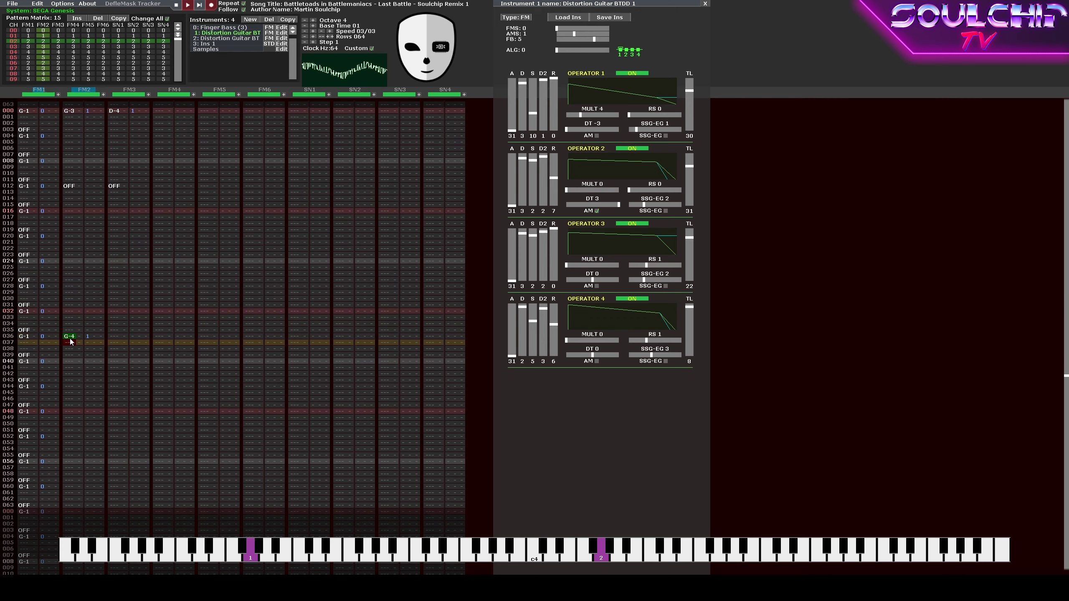
key(Return)
Try A-4 and G-4 notes on FM2 row 044, play the result and delete the note.
key(b)
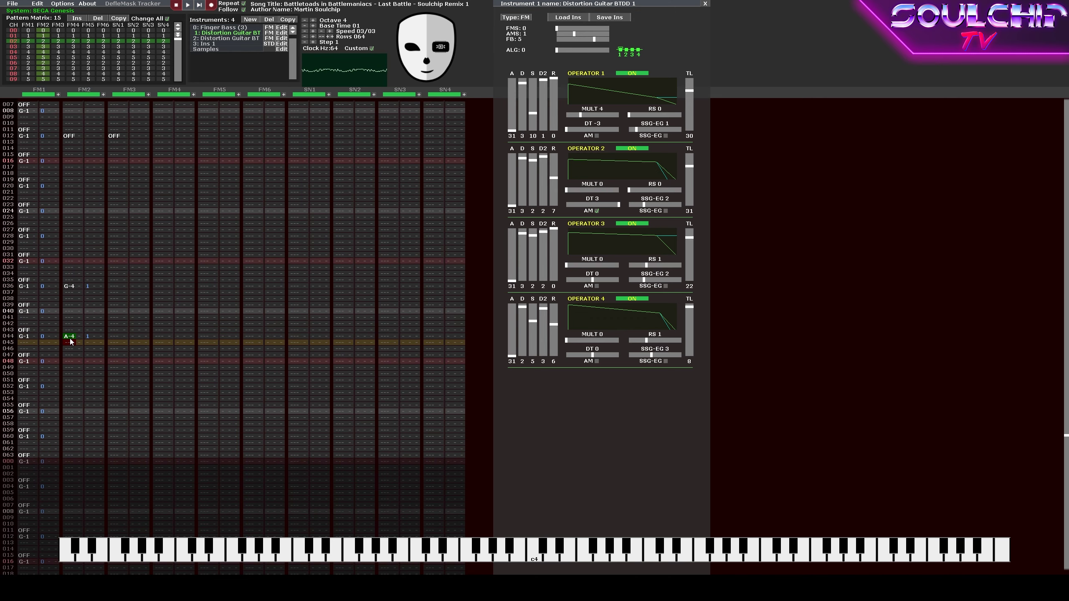
key(Up)
key(b)
key(Down)
key(Down)
key(Down)
key(Return)
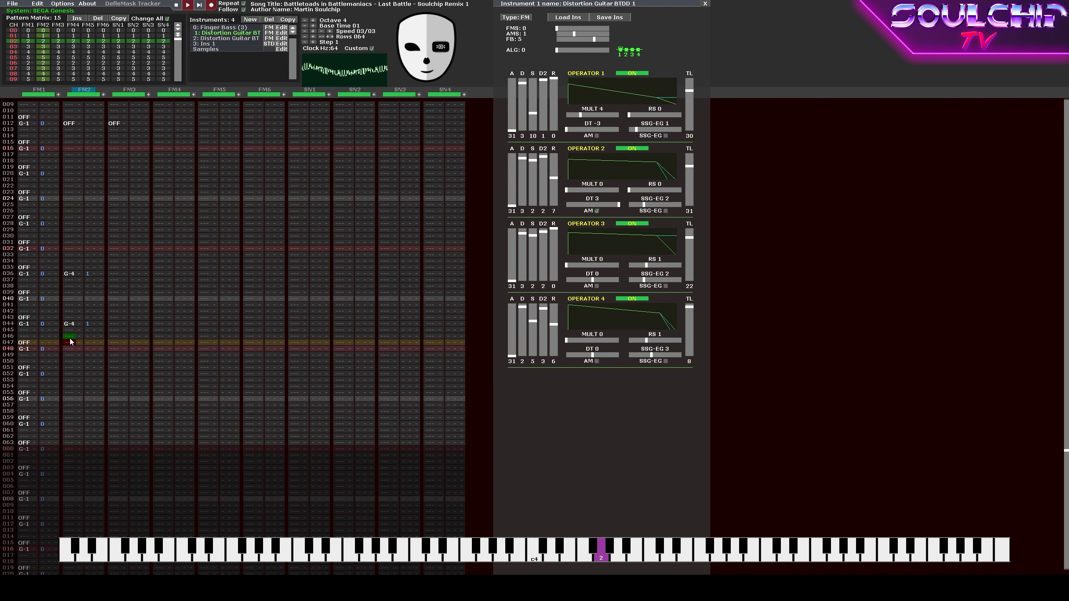
key(Return)
key(Down)
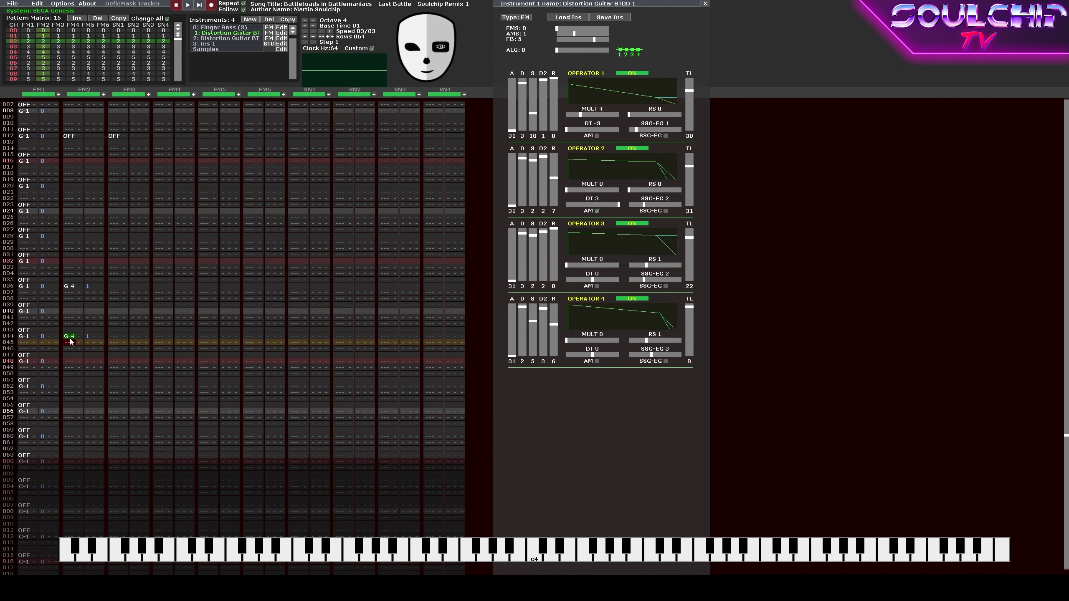
key(Up)
key(Delete)
Enter G-4 on row 048 and F-4 on row 056 of FM2 and play them back.
key(Down)
key(Down)
key(Down)
key(b)
key(Up)
key(Down)
key(Down)
key(Down)
key(Down)
key(Down)
key(Down)
key(Down)
key(Down)
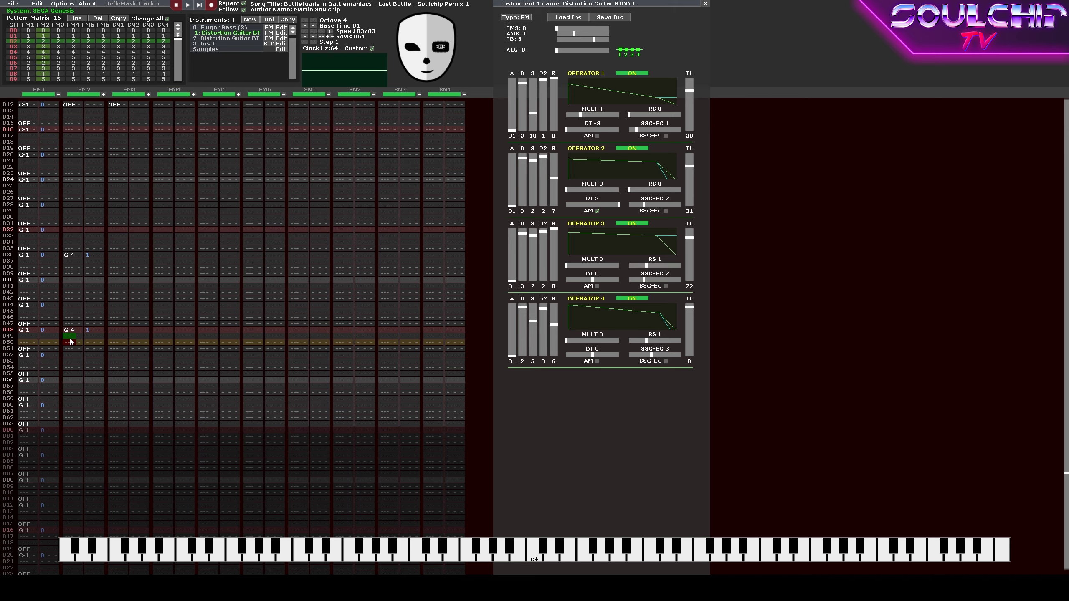
key(b)
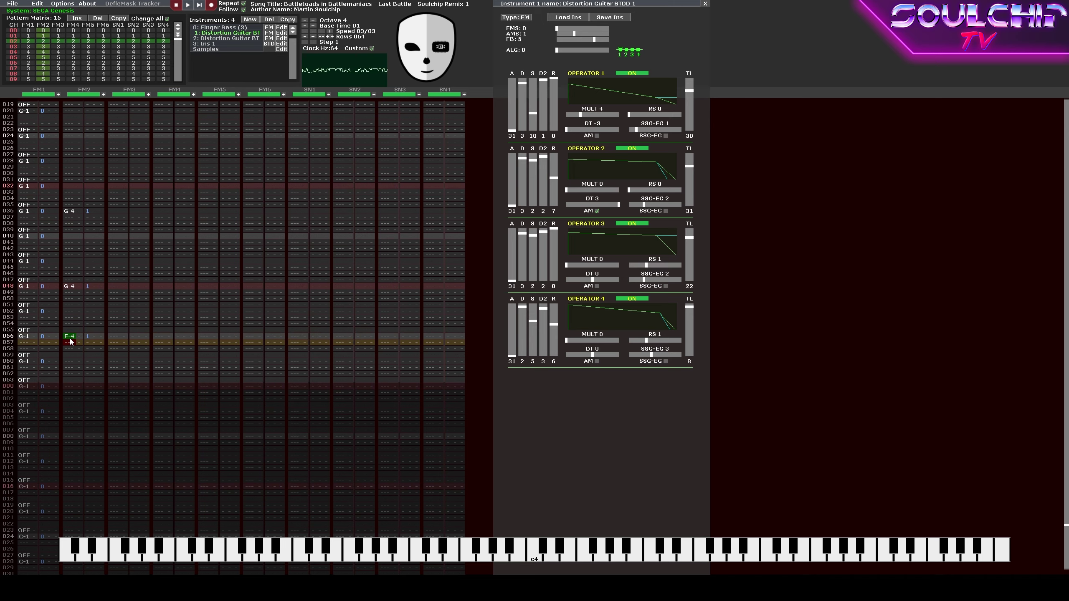
key(Return)
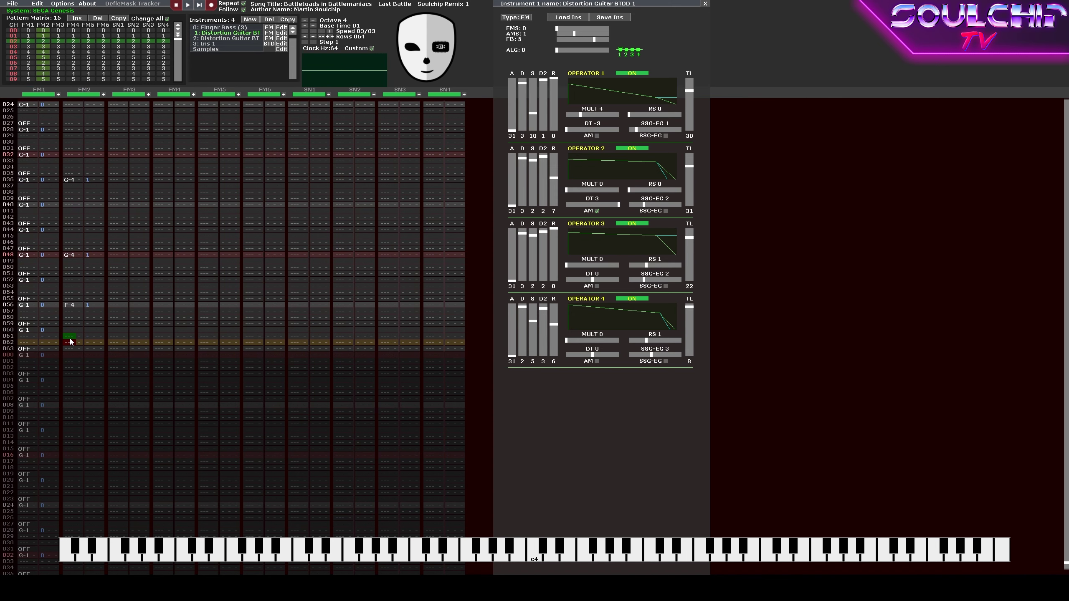
key(Return)
Place a note OFF on FM2 row 044 and play the pattern to check the phrase.
key(Up)
key(Up)
key(Up)
key(Up)
key(Up)
key(Up)
key(Up)
key(Up)
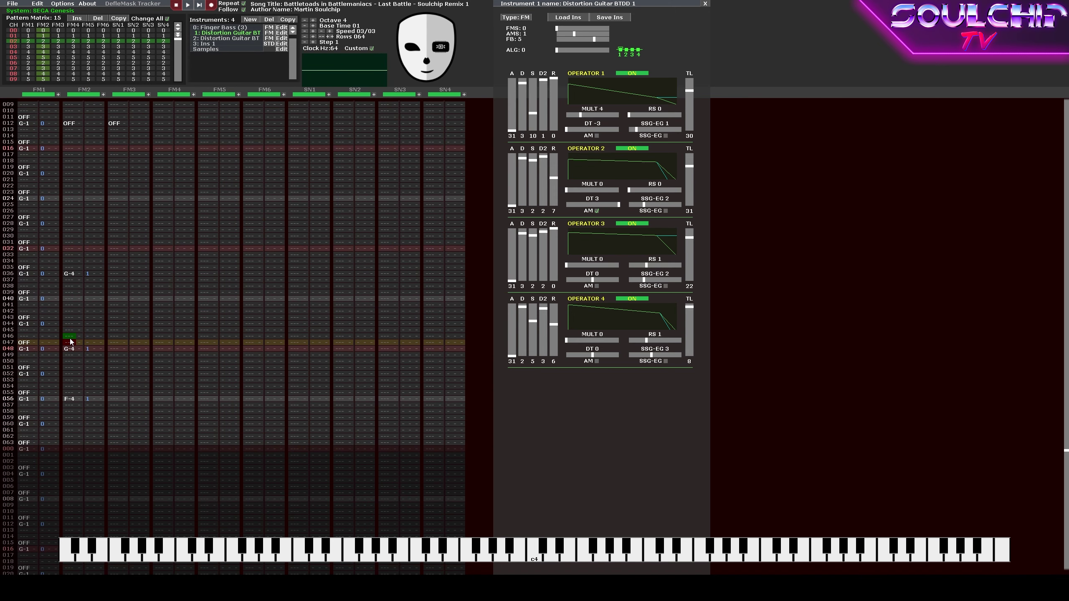
key(Tab)
key(Return)
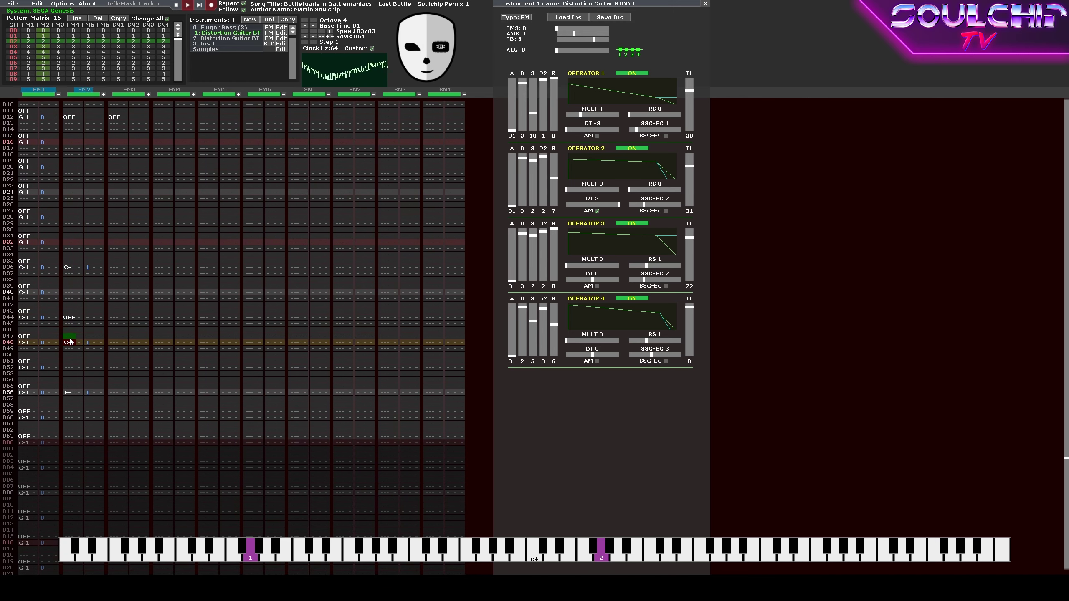
key(Return)
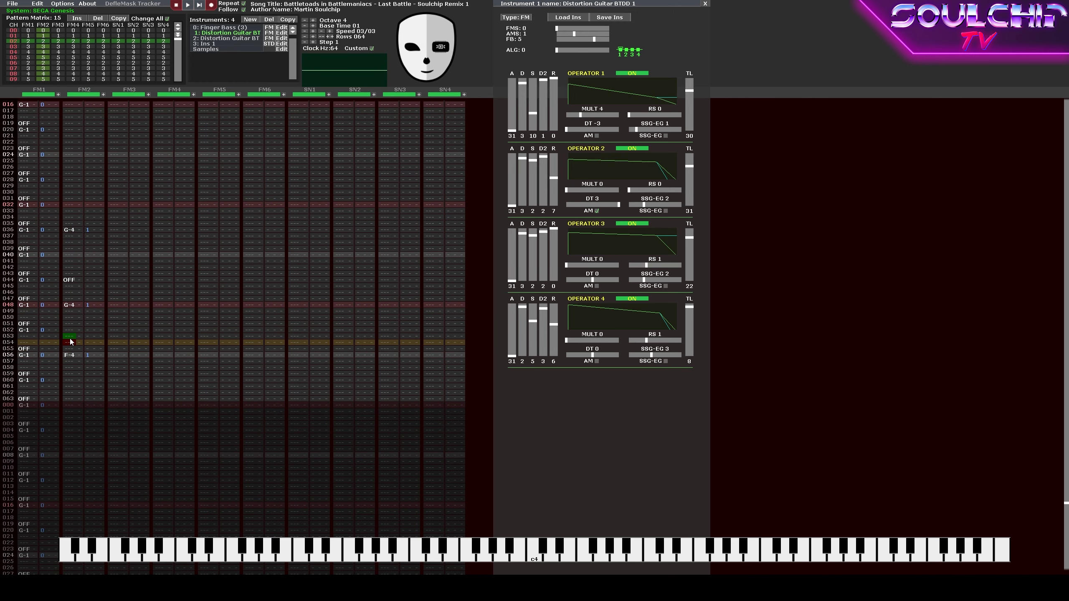
key(Return)
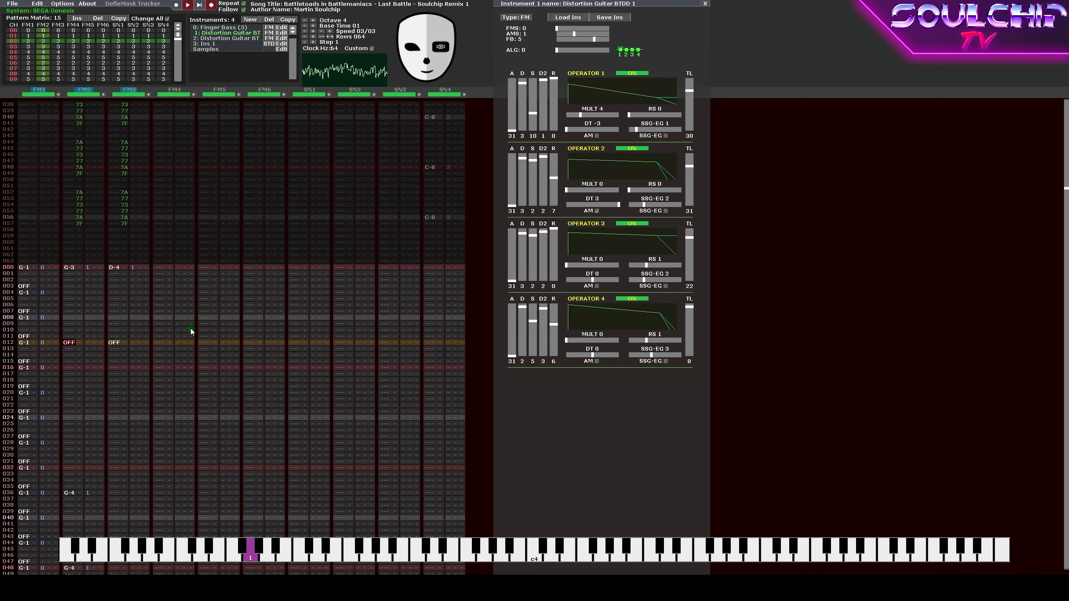
key(Return)
Enter C-4 on FM3 row 036 and a note OFF on FM3 row 044.
key(Right)
key(Right)
key(Right)
key(Right)
key(Right)
key(Up)
key(Up)
key(Up)
key(space)
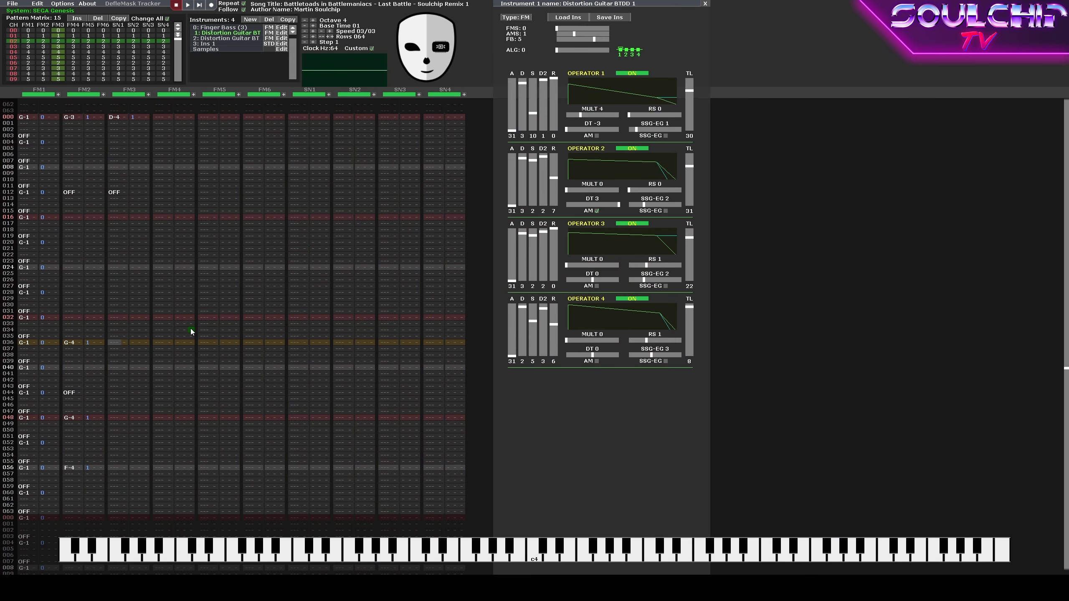
key(space)
key(q)
key(Down)
key(Down)
key(Down)
key(Down)
key(Down)
key(Down)
key(Down)
key(Tab)
key(Down)
key(Down)
key(Down)
Try C-4 on row 048 and A#3 on row 056 of FM3 and play the harmony.
key(q)
key(Down)
key(Down)
key(Down)
key(Down)
key(Down)
key(Down)
key(Down)
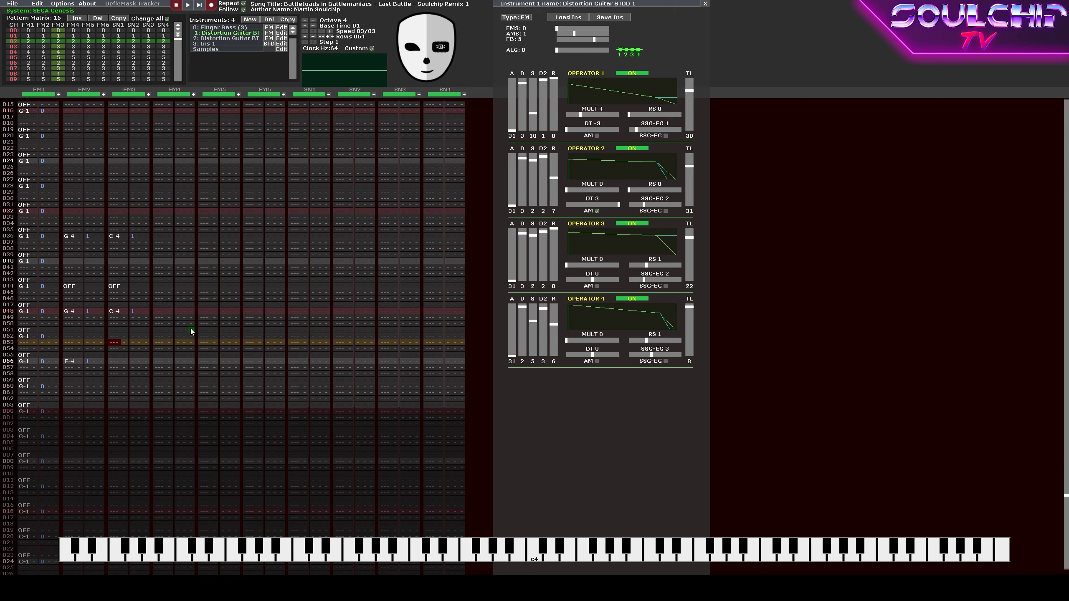
key(j)
key(Return)
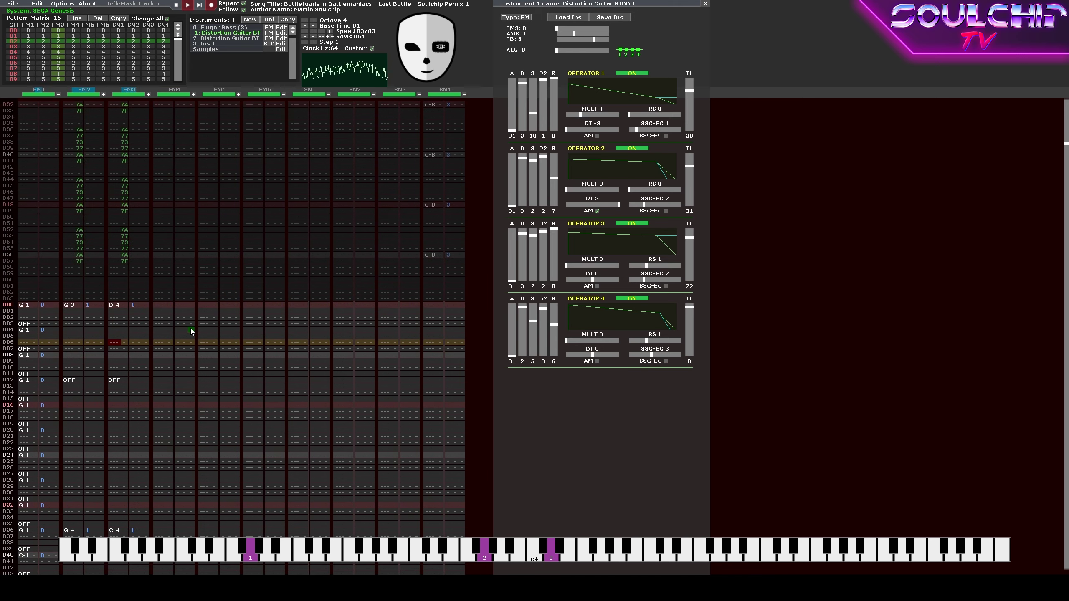
key(Return)
Change the FM3 note on row 036 to D-5.
key(Up)
key(Up)
key(Up)
key(Up)
key(Up)
key(Up)
key(Up)
key(Up)
key(Up)
key(Up)
key(Up)
key(Up)
key(Up)
key(Up)
key(Up)
key(Up)
key(Up)
key(Up)
key(Up)
key(Up)
key(o)
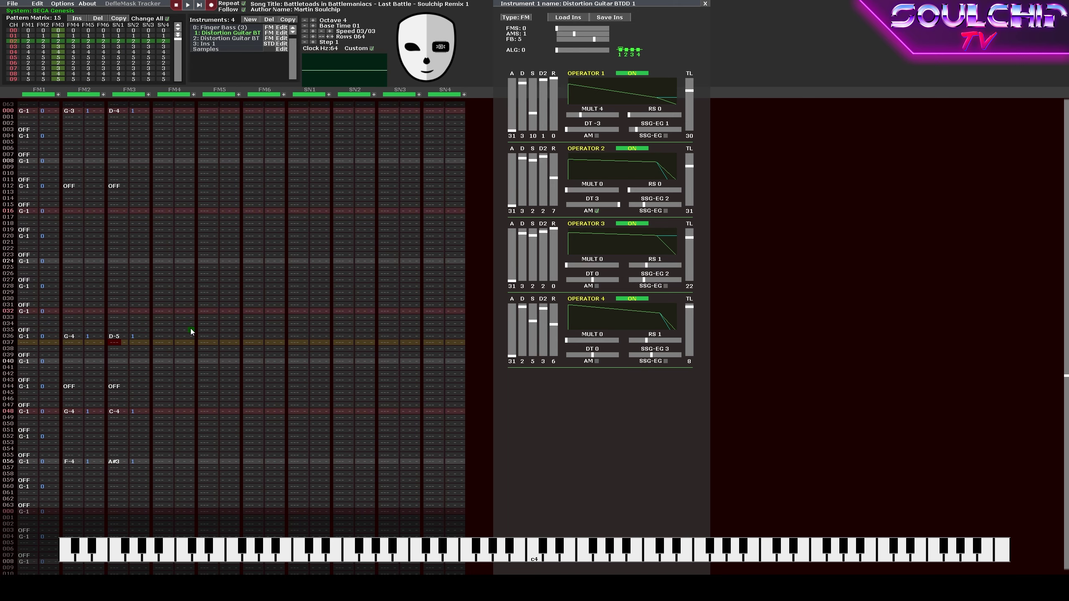
Change the FM3 notes to D-5 on row 048 and C-5 on row 056.
key(Down)
key(Down)
key(Down)
key(Down)
key(Down)
key(Down)
key(Down)
key(Down)
key(Down)
key(Down)
key(Down)
key(o)
key(Down)
key(Down)
key(Down)
key(Down)
key(Down)
key(Down)
key(Down)
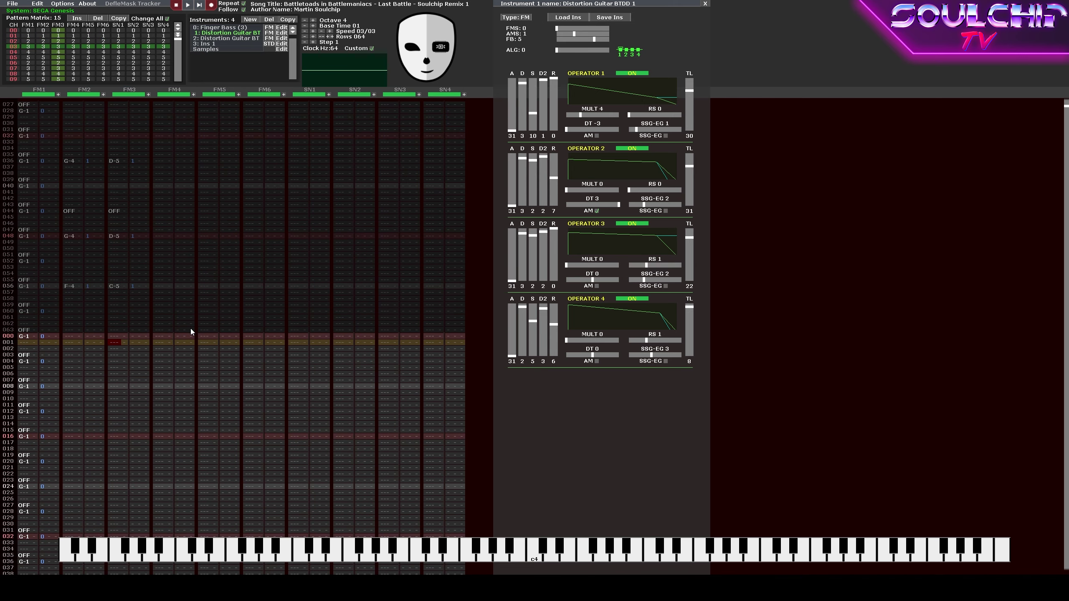
Copy the full FM2 and FM3 melody of pattern row 02 into the same channels of pattern row 03.
key(i)
key(Down)
key(Down)
key(Down)
key(Down)
key(Down)
key(shift+Tab)
key(Home)
key(shift+Down)
key(shift+Down)
key(shift+Down)
key(shift+Down)
key(shift+Down)
key(shift+Down)
key(shift+Down)
key(shift+Down)
key(shift+Down)
key(shift+Down)
key(shift+Down)
key(shift+Down)
key(shift+Down)
key(shift+Down)
key(shift+Down)
key(shift+Down)
key(shift+Down)
key(shift+Down)
key(shift+Down)
key(shift+Down)
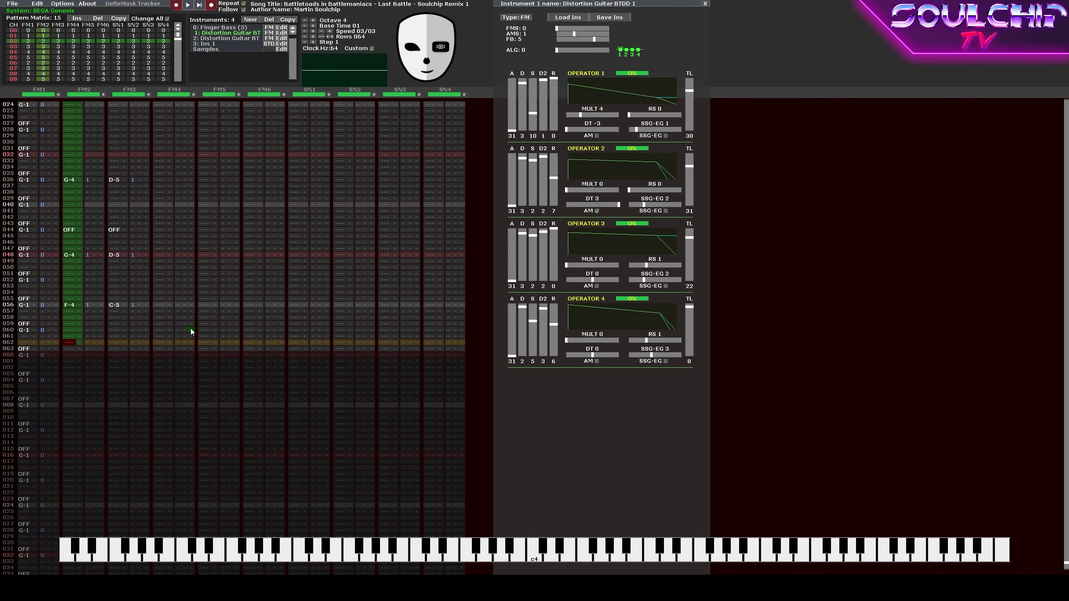
key(shift+Right)
key(shift+Down)
key(Return)
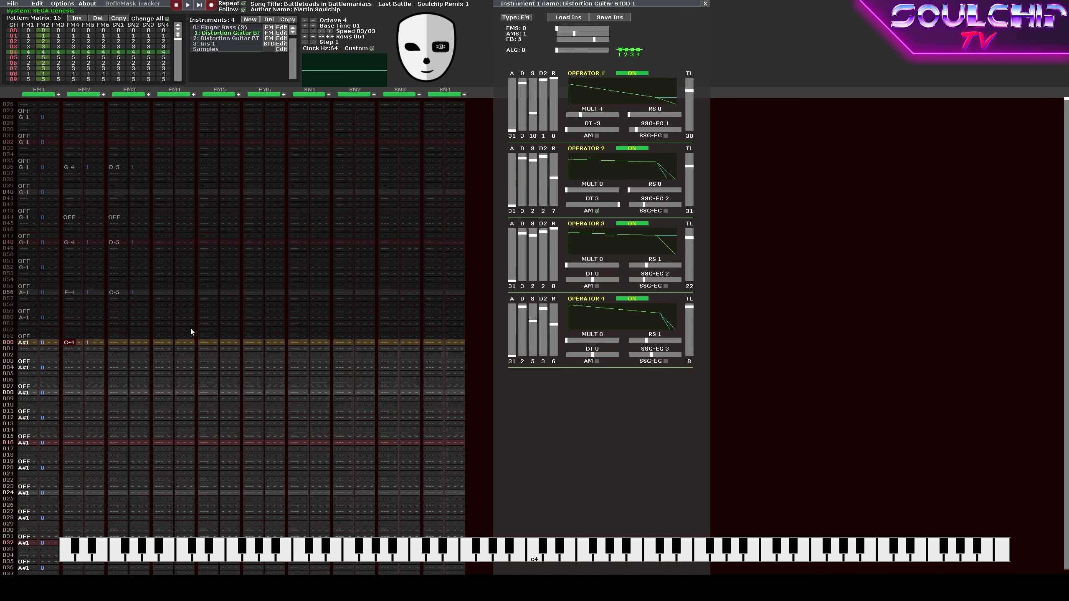
Enter A#3 on FM2 and F-4 on FM3 at row 000 of pattern row 04.
key(Up)
key(j)
key(Tab)
key(Up)
key(space)
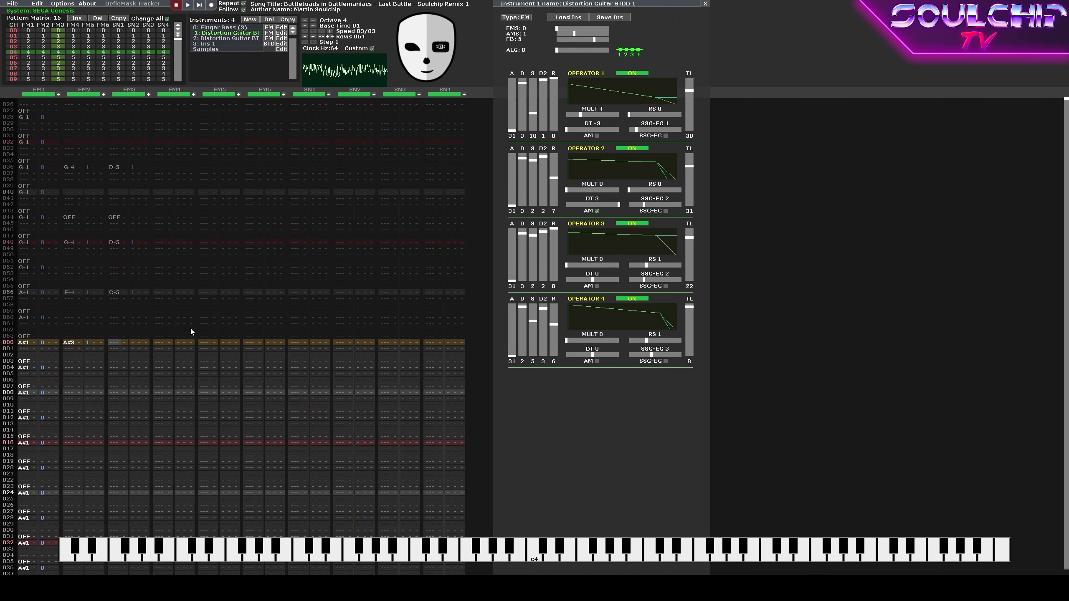
key(space)
key(r)
Enter a note OFF on row 012 of both FM2 and FM3 in pattern row 04.
scroll(190, 329, down, 5)
scroll(191, 329, up, 15)
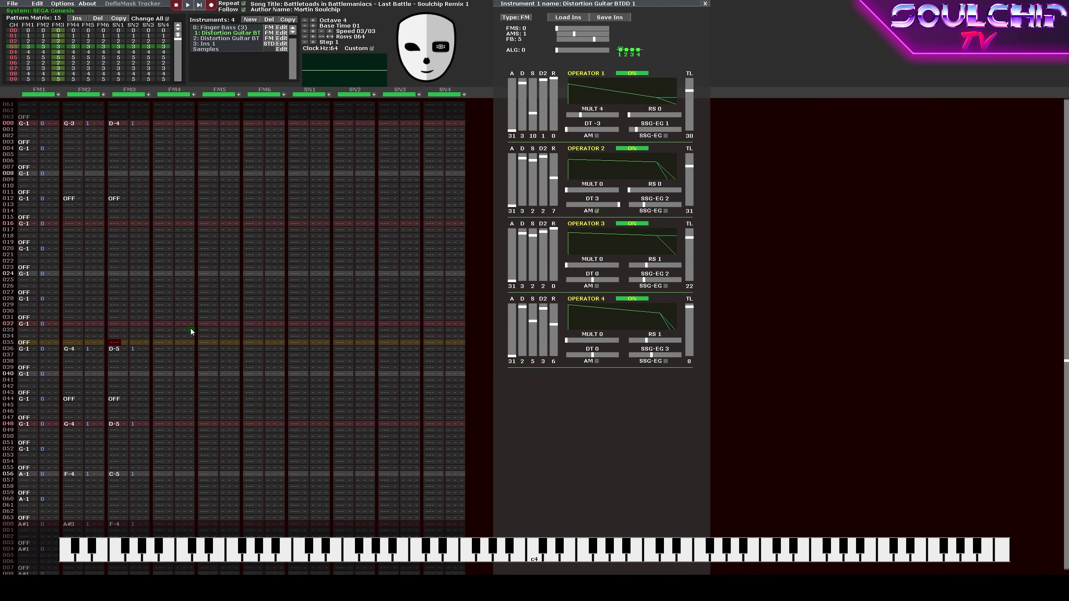
scroll(190, 329, down, 14)
key(shift+Tab)
key(Up)
key(Up)
key(Up)
key(Up)
key(Up)
key(Up)
key(Up)
key(Up)
key(Up)
key(Up)
key(Up)
key(Up)
key(Up)
key(Up)
key(Up)
key(Up)
key(Up)
key(Up)
key(Up)
key(Up)
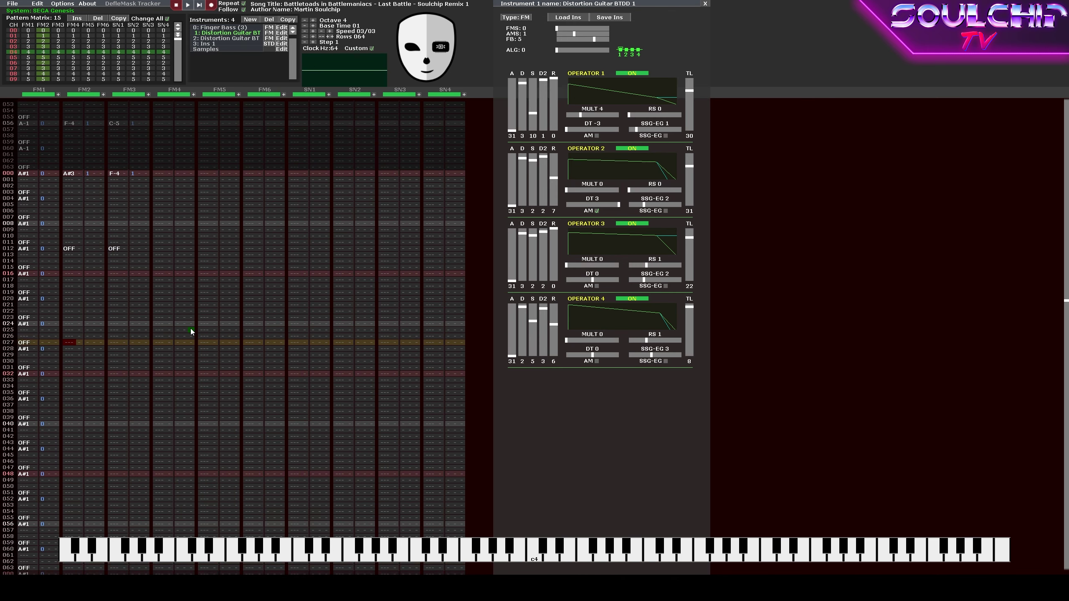
Set the octave to 3 and enter A#3 on FM2 rows 036 and 048 of pattern row 04.
key(Up)
key(Up)
key(Up)
key(Up)
key(KP_Add)
key(KP_Divide)
key(j)
key(Up)
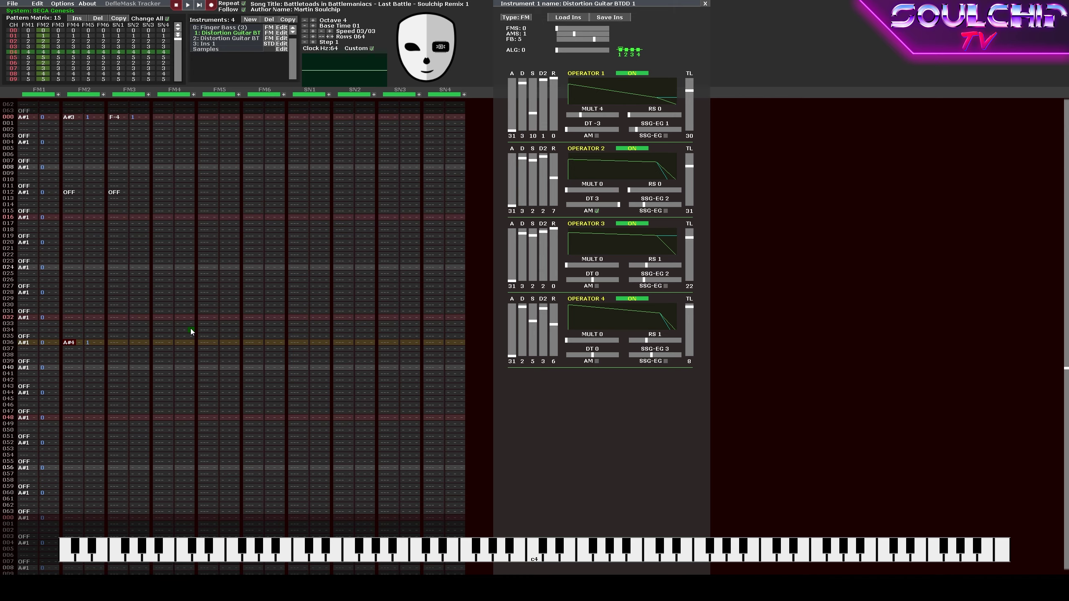
key(Down)
key(Down)
key(Down)
key(Down)
key(Down)
key(Down)
key(Down)
key(Down)
key(Down)
key(Down)
key(Down)
key(Down)
key(j)
Enter C-4 on FM2 row 056 of pattern row 04.
key(Down)
key(Down)
key(Down)
key(Down)
key(Down)
key(Down)
key(Down)
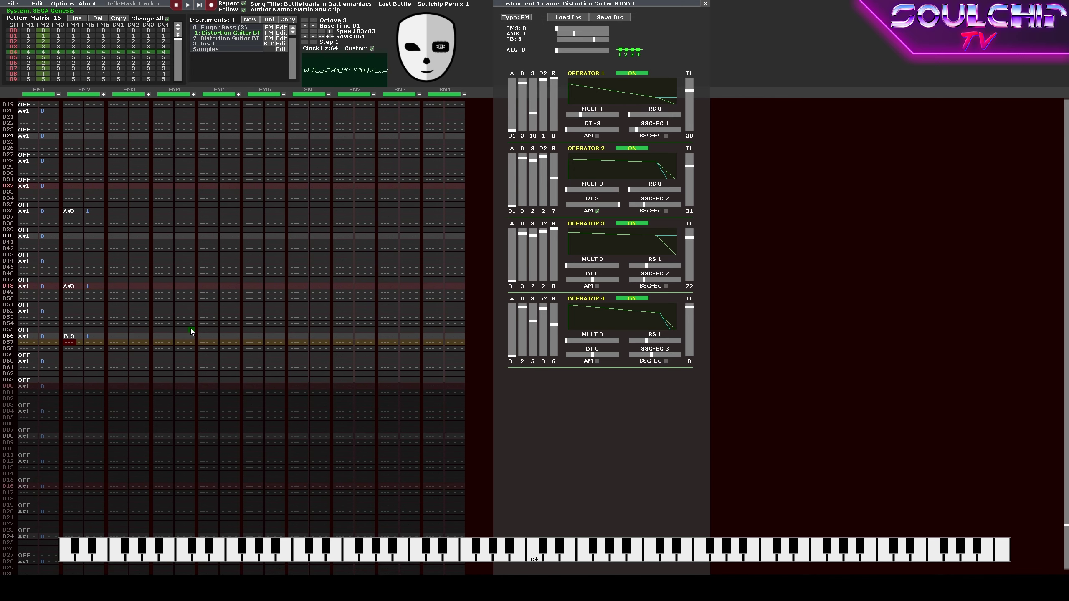
key(q)
key(Up)
Play back the new notes and enter A#3 on FM2 row 000 of pattern row 05.
key(Down)
key(Down)
key(Down)
key(Down)
key(Down)
key(Down)
key(Down)
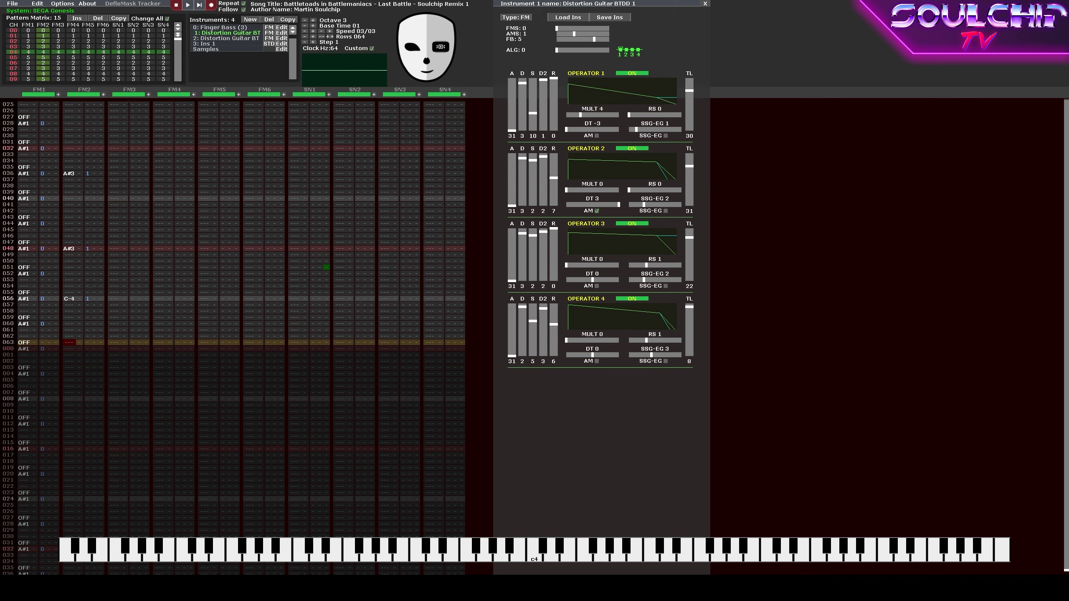
key(Down)
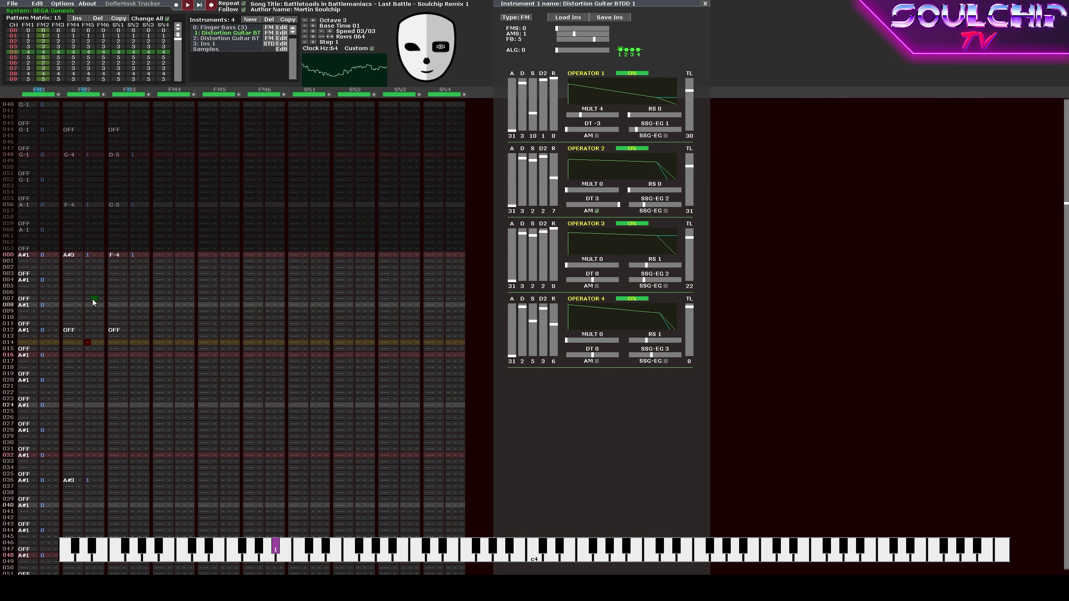
key(m)
key(Up)
key(j)
key(Up)
Enter a note OFF on FM2 row 012 of pattern row 05.
key(Down)
key(Down)
key(Down)
key(Down)
key(Down)
key(Down)
key(Down)
key(Down)
key(Down)
key(Down)
key(Down)
key(Down)
key(Down)
key(Down)
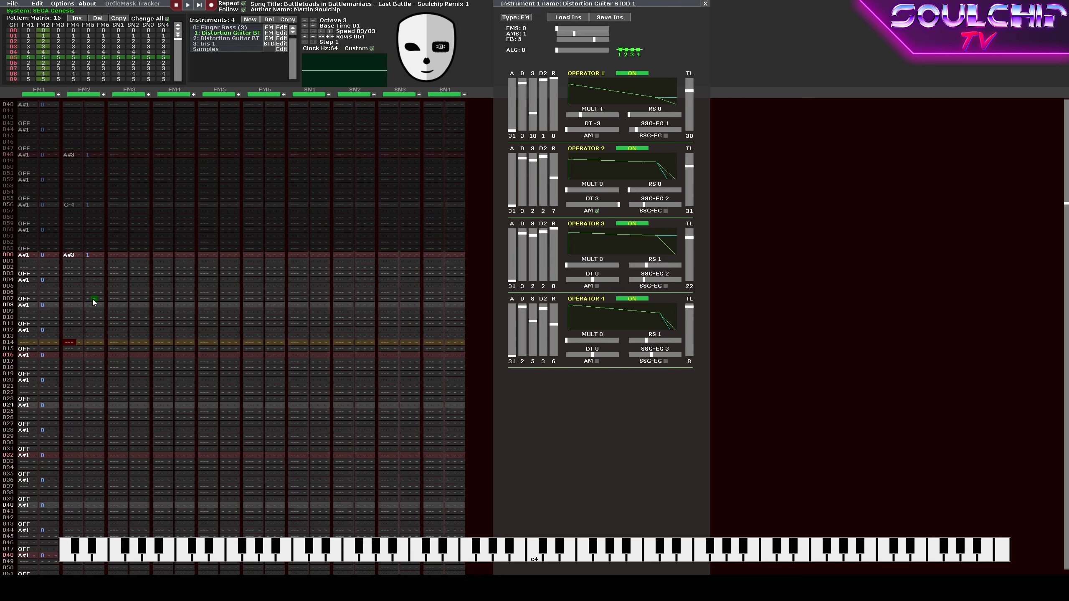
key(Up)
key(Up)
key(Tab)
Enter A#3 on rows 036 and 048 and A-3 on row 056 of FM2 in pattern row 05.
key(Return)
key(Return)
key(Up)
key(Down)
key(Down)
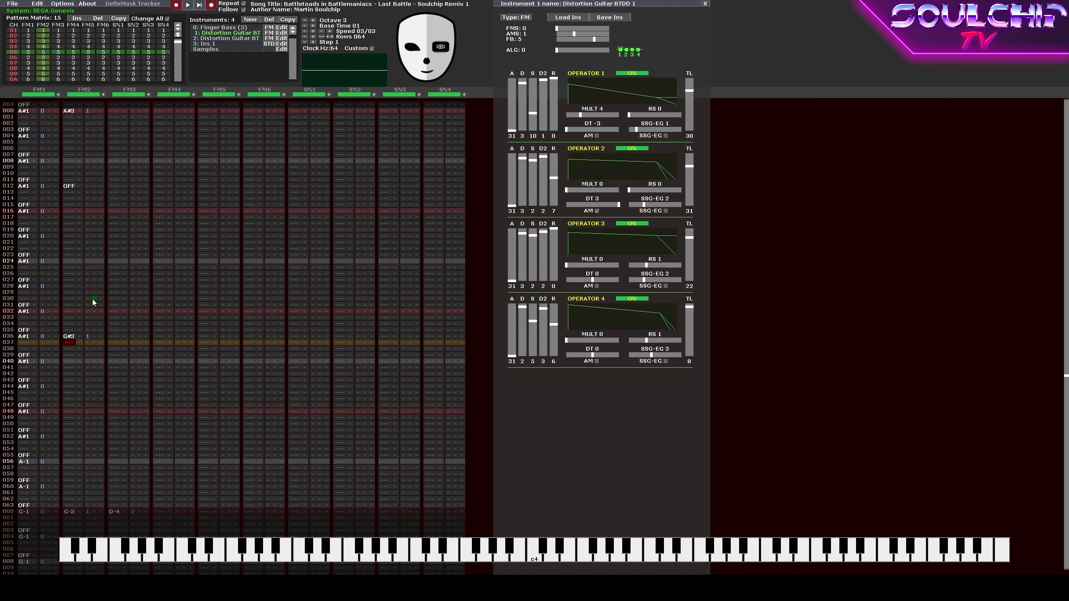
key(j)
key(j)
key(n)
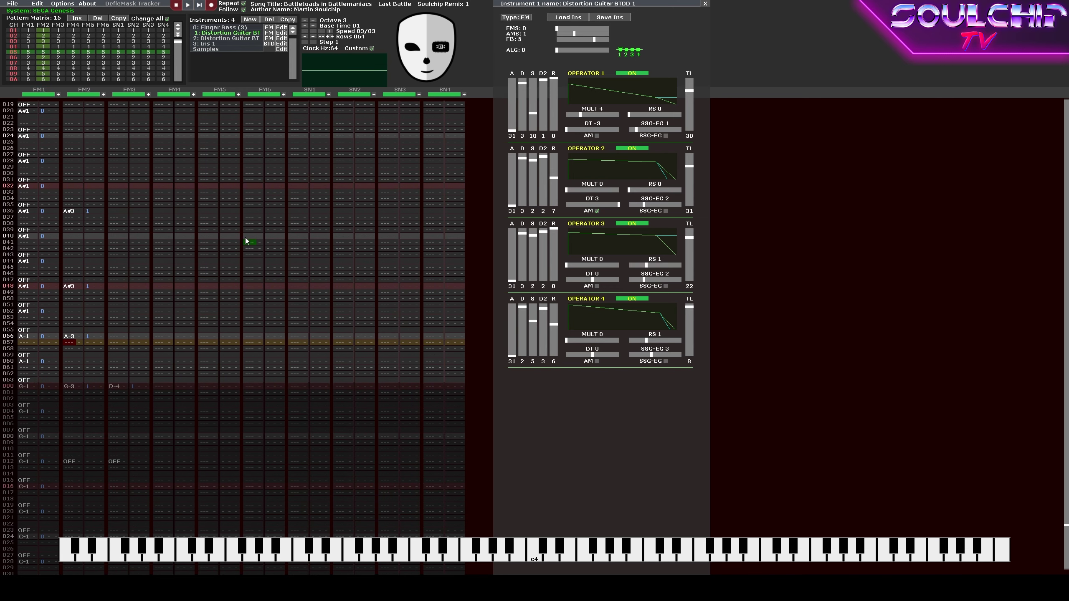
Move the edit position to FM3 and play back the melody from pattern row 02 into pattern row 04.
click(125, 249)
scroll(131, 245, up, 10)
key(Return)
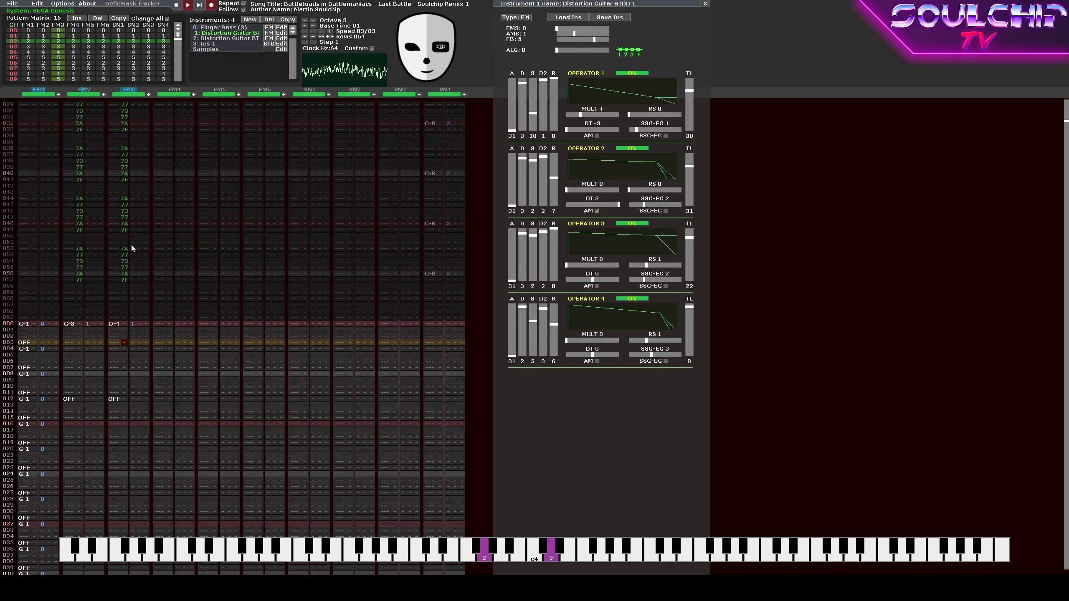
key(Return)
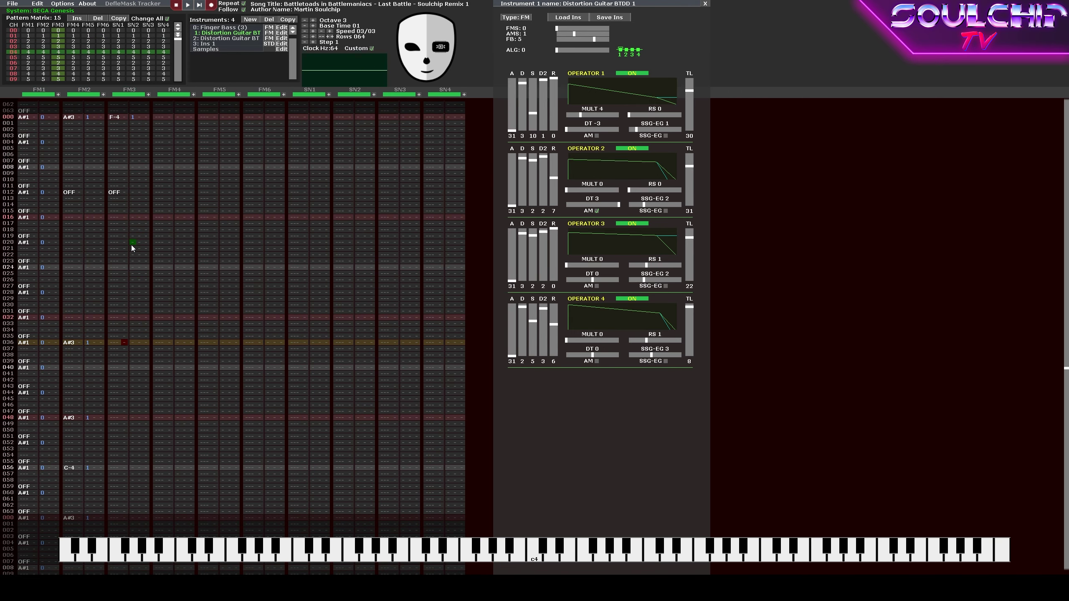
Enter the harmony note F-4 on FM3 row 036 of pattern row 04.
key(Left)
key(j)
key(Up)
key(v)
key(Up)
key(KP_Multiply)
key(v)
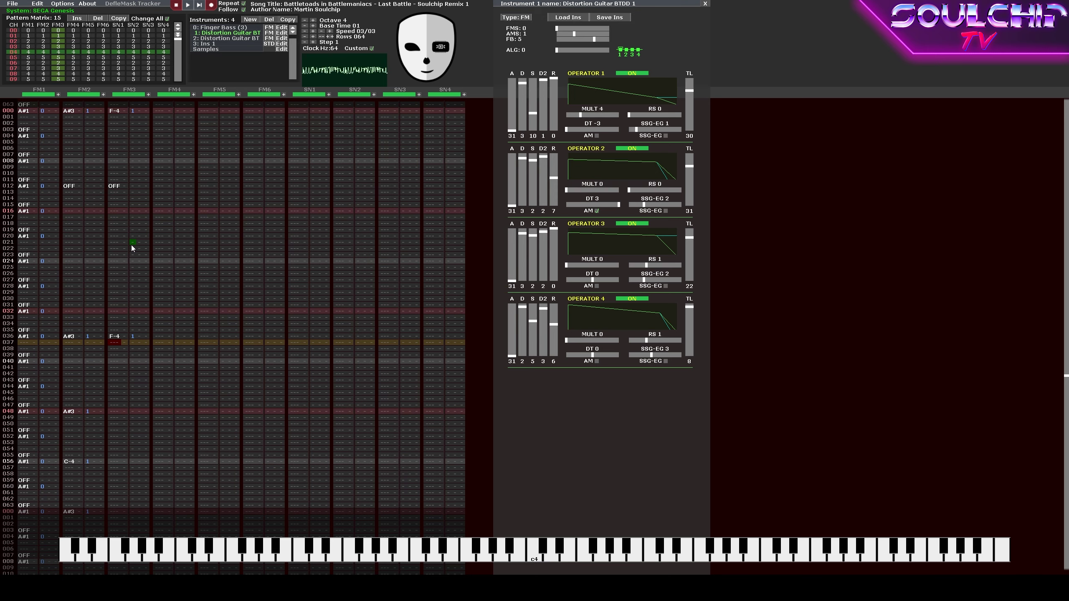
Repeat the F-4 harmony note on FM3 row 048 of pattern row 04.
key(Down)
key(Down)
key(Down)
key(Down)
key(Down)
key(Down)
key(Down)
key(Down)
key(Down)
key(Down)
key(Down)
key(v)
Enter G-4 on FM3 row 056 of pattern row 04.
key(Down)
key(Down)
key(Down)
key(Down)
key(Down)
key(Down)
key(Down)
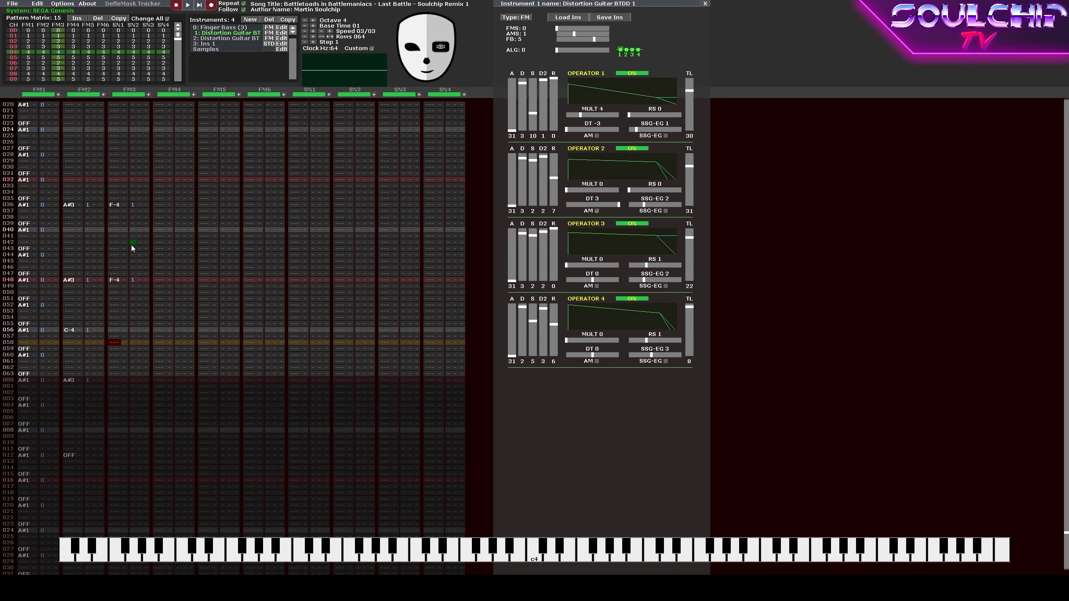
key(Return)
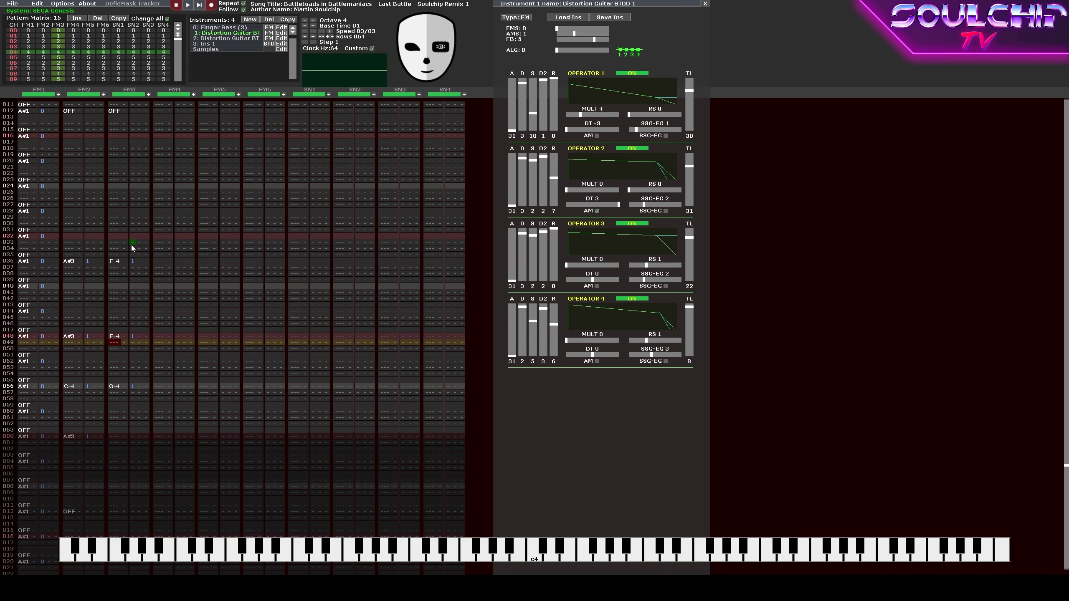
Place note-offs on row 044 of FM3 and FM2 in pattern row 04.
key(Up)
key(Tab)
key(Left)
key(Left)
key(Left)
key(Left)
key(Left)
key(Up)
key(Tab)
Play back the FM2 and FM3 harmony from the start of pattern row 04.
key(Return)
key(Return)
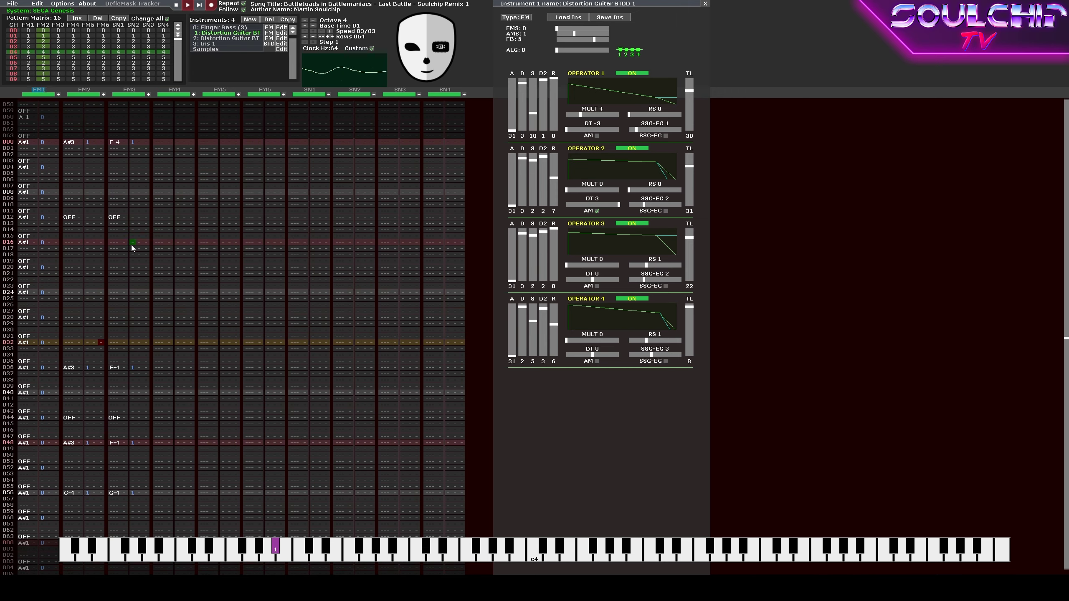
key(Right)
key(b)
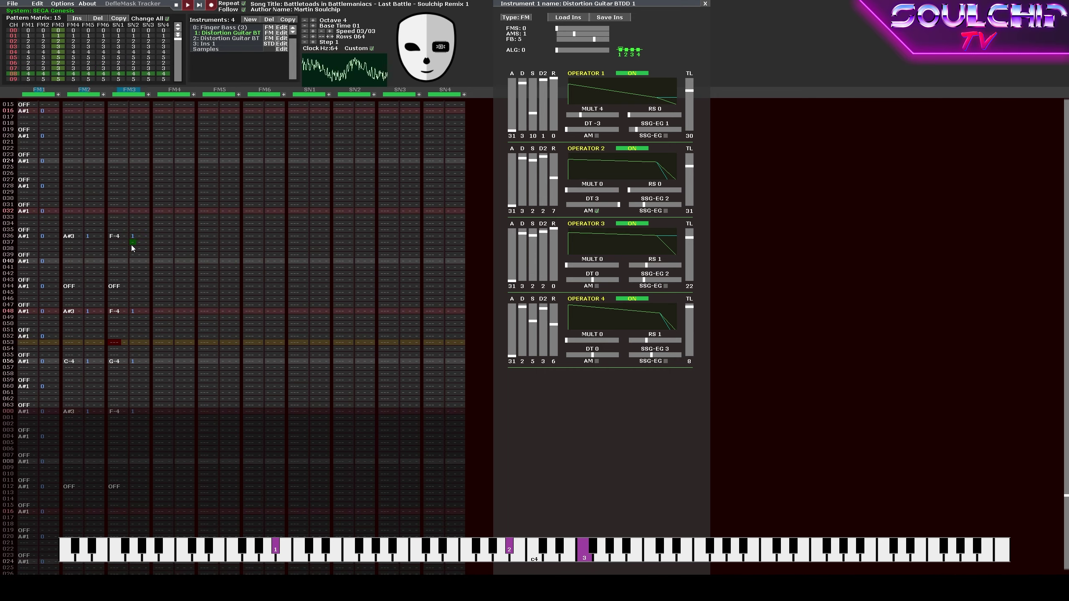
key(space)
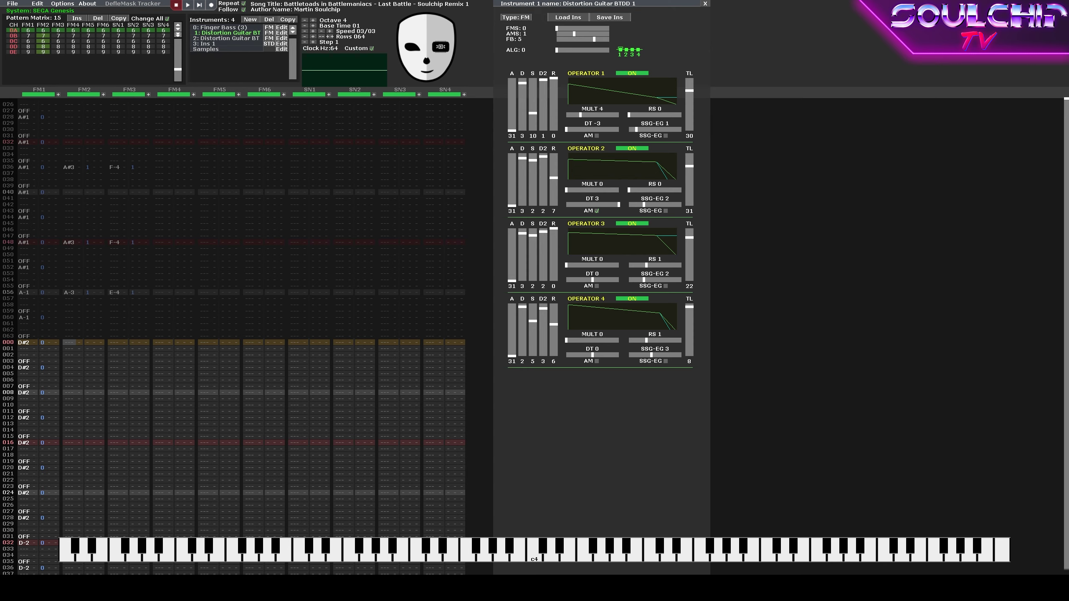
Enter D#4 with instrument 1 on FM2 rows 000 and 008 of pattern 6, where the bass starts on D#2.
key(space)
key(d)
key(Down)
key(Down)
key(Down)
key(Down)
key(Down)
key(Down)
key(Down)
key(d)
Enter D#4 on FM2 row 024 of pattern 6.
key(Down)
key(Down)
key(Down)
key(Down)
key(Down)
key(Down)
key(Down)
key(Down)
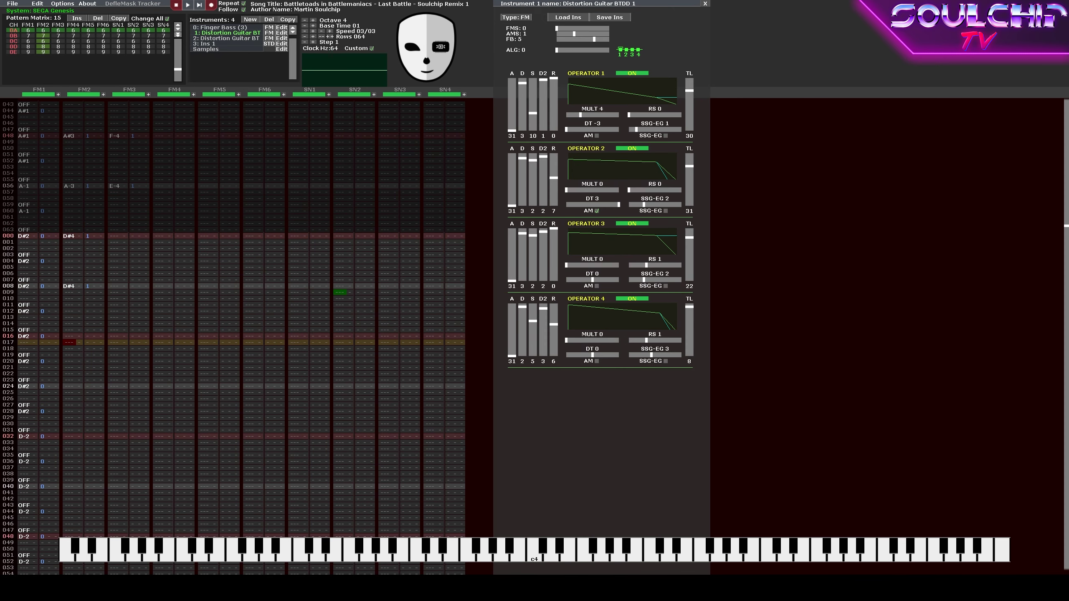
key(d)
Enter F-4 on FM2 rows 032 and 040 of pattern 6.
key(Down)
key(Down)
key(Down)
key(Down)
key(Down)
key(Down)
key(Down)
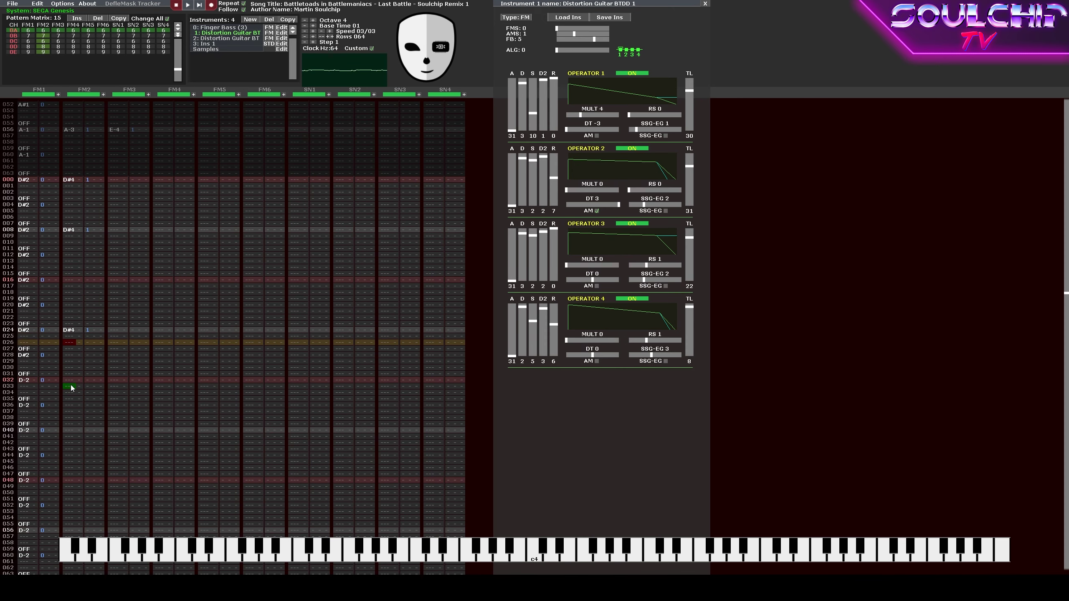
key(v)
key(Down)
key(Down)
key(Down)
key(Down)
key(Down)
key(Down)
key(Down)
key(v)
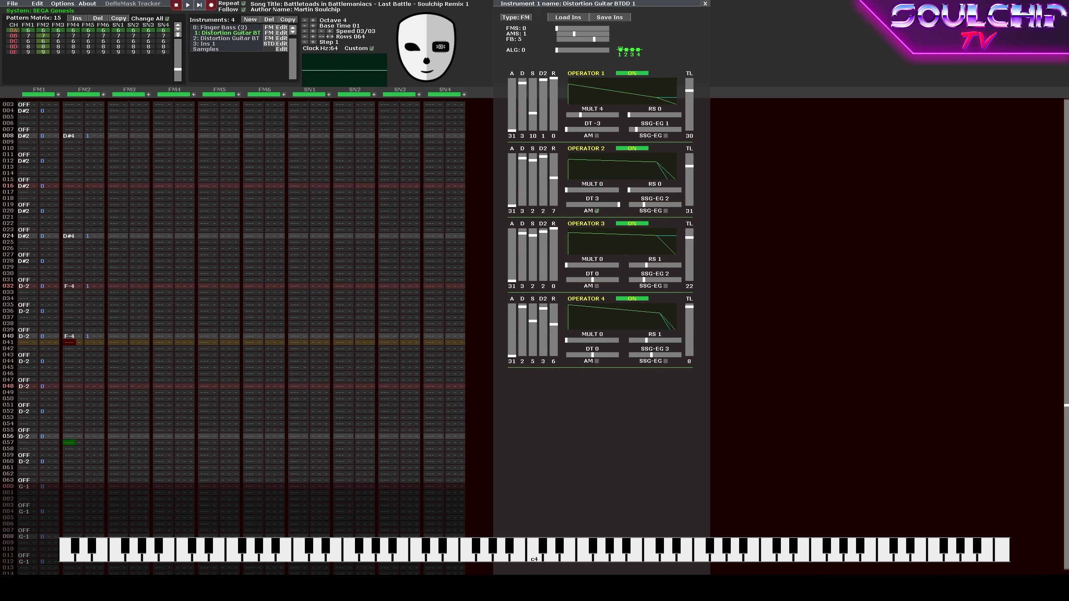
Enter F-4 on FM2 row 056 of pattern 6 and play back the pattern.
click(66, 438)
key(v)
key(Return)
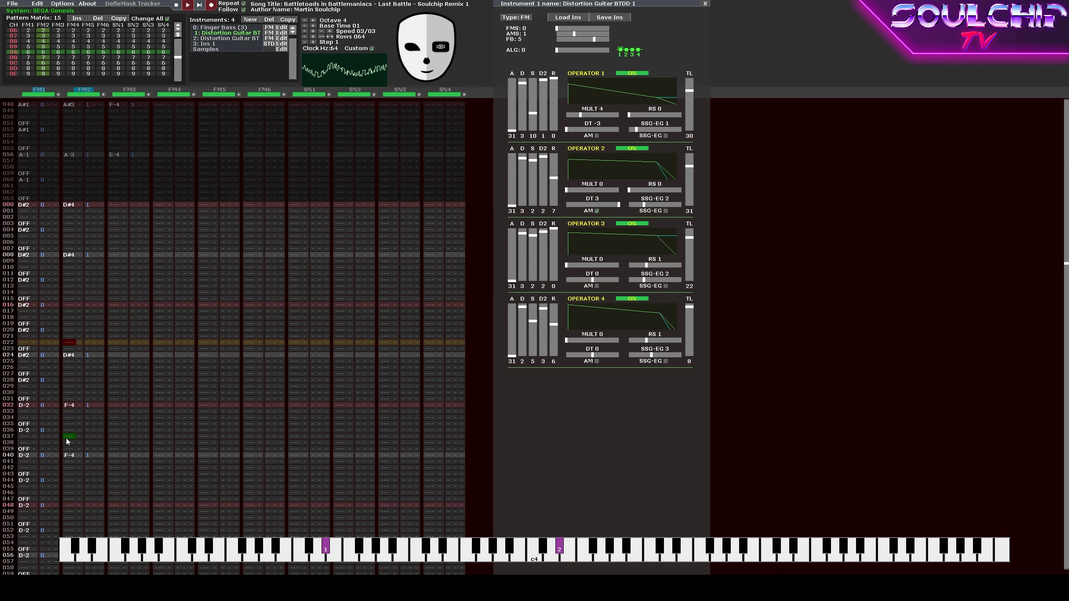
key(Return)
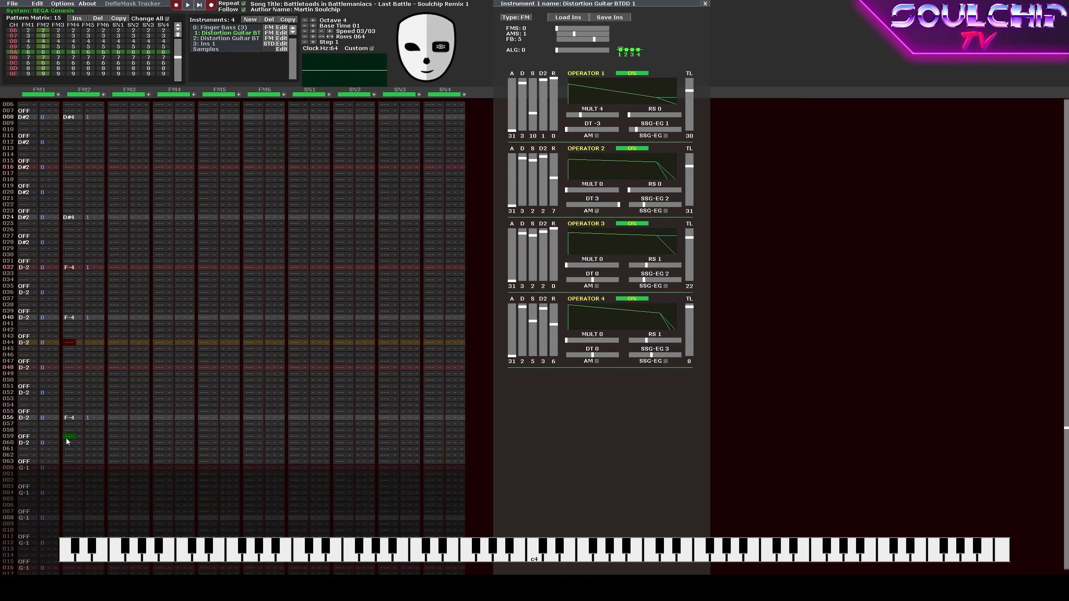
Place note-offs on FM2 rows 016 and 048 of pattern 6.
key(Tab)
key(Return)
key(Return)
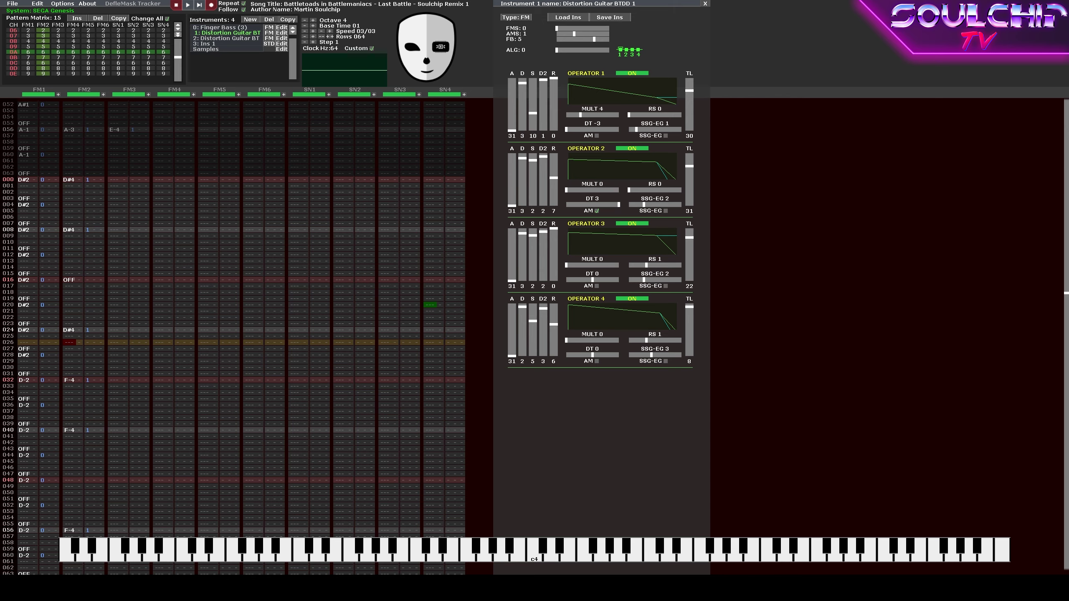
key(1)
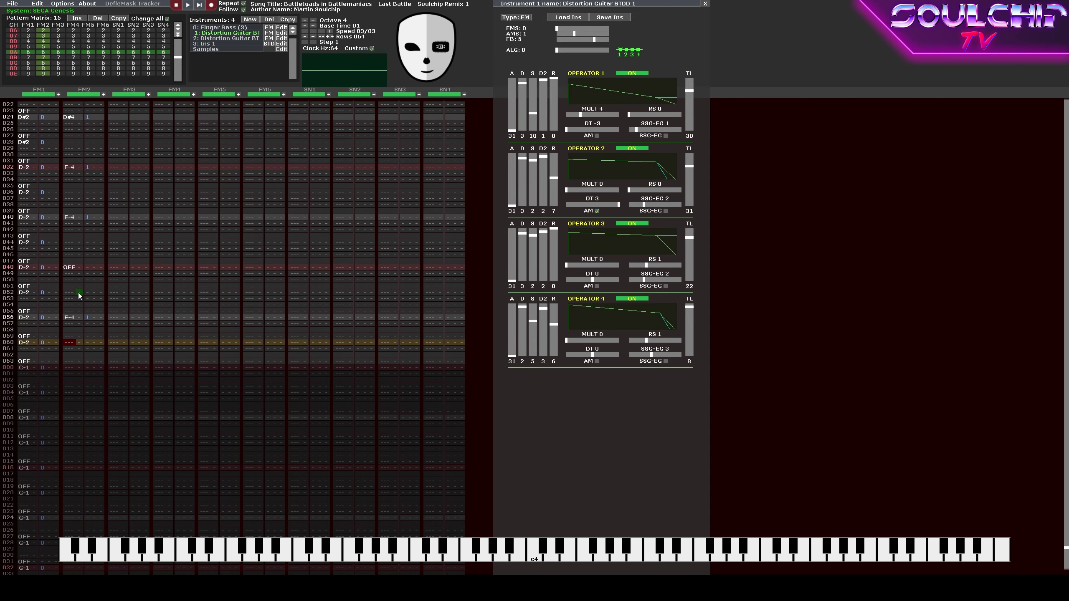
Enter G-3 on FM2 row 000 and G-4 on row 004 of pattern 7, where the bass plays G-1.
key(b)
scroll(78, 296, down, 3)
key(Up)
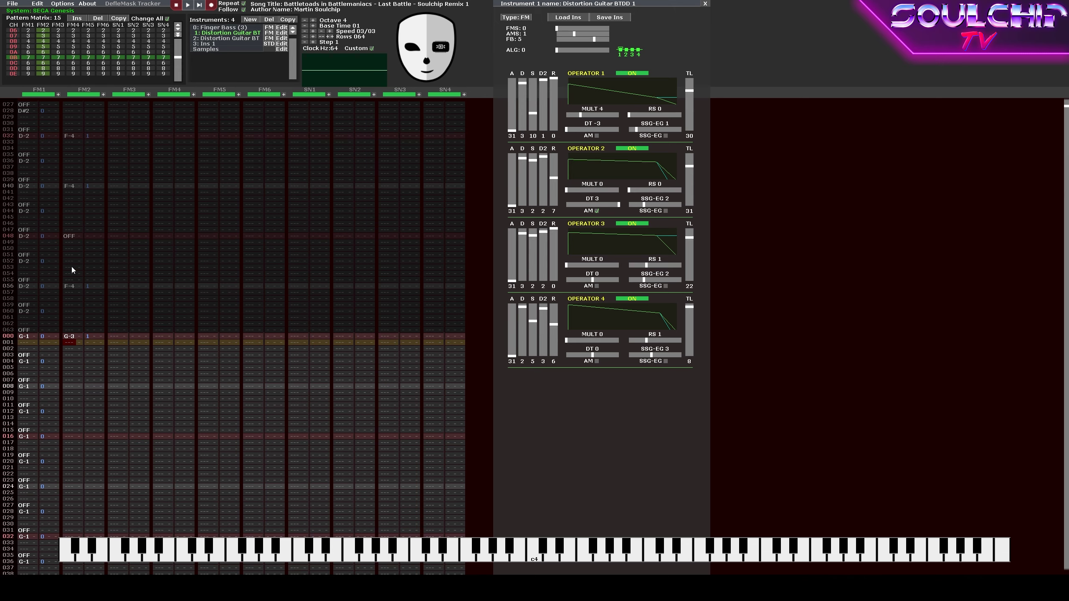
key(t)
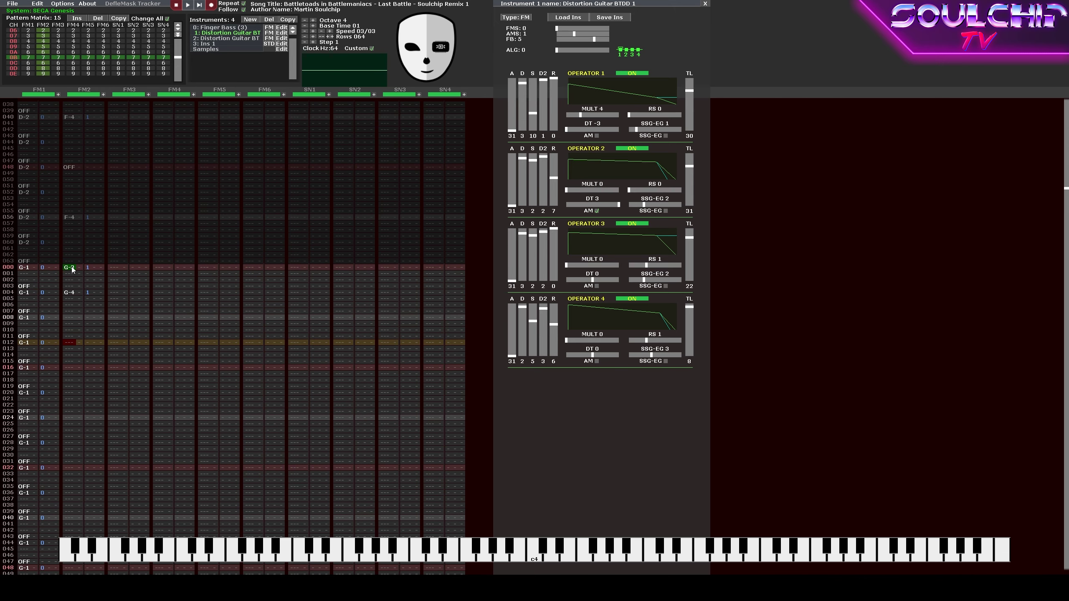
Enter G-4 on FM2 row 016 and F-4 on row 024 of pattern 7.
key(t)
key(Return)
key(Insert)
scroll(71, 266, down, 3)
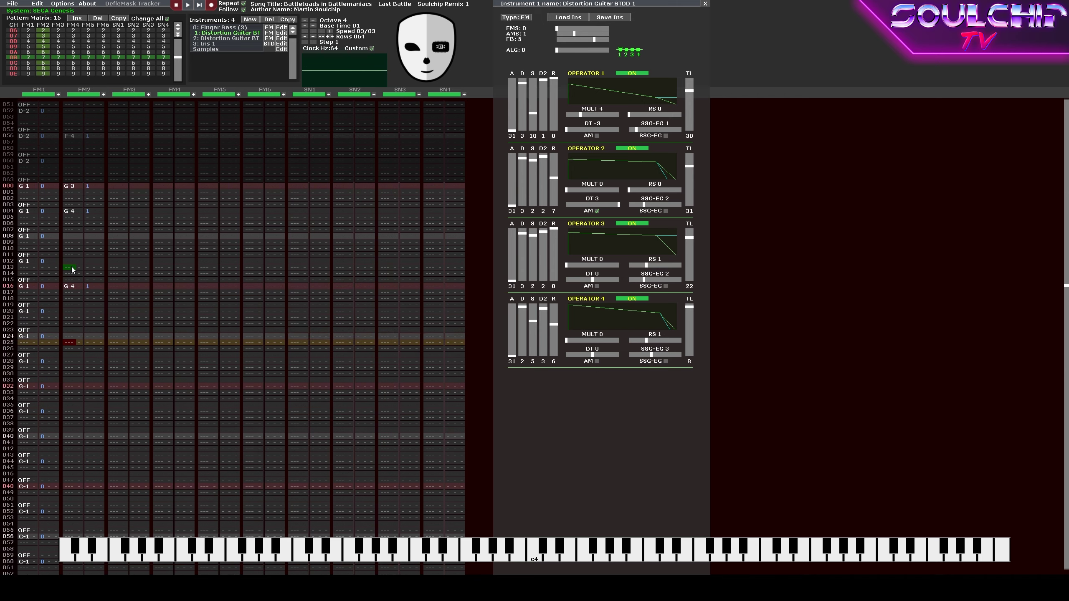
key(r)
Return to the start of pattern 6 and play back the new FM2 melody.
scroll(72, 266, up, 4)
key(Up)
key(Up)
key(Up)
key(Up)
key(Up)
key(Up)
key(Up)
key(Up)
key(Up)
key(Up)
key(Return)
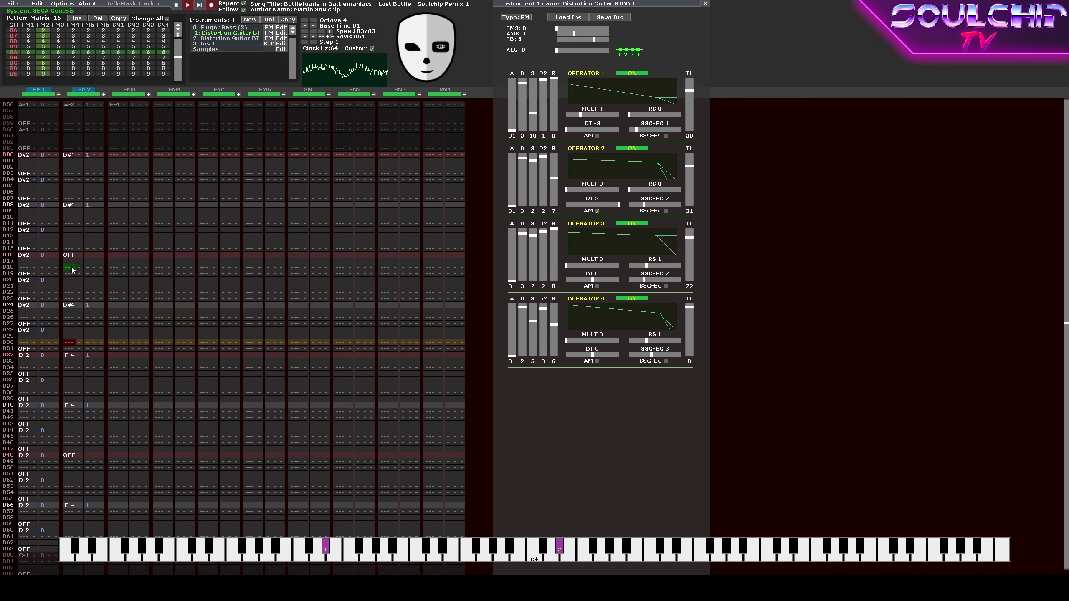
key(Return)
Place a note-off on FM2 row 012 of pattern 7 and play back the phrase.
key(Down)
key(Down)
key(Down)
key(Down)
key(Down)
key(Tab)
key(Return)
key(Return)
key(Return)
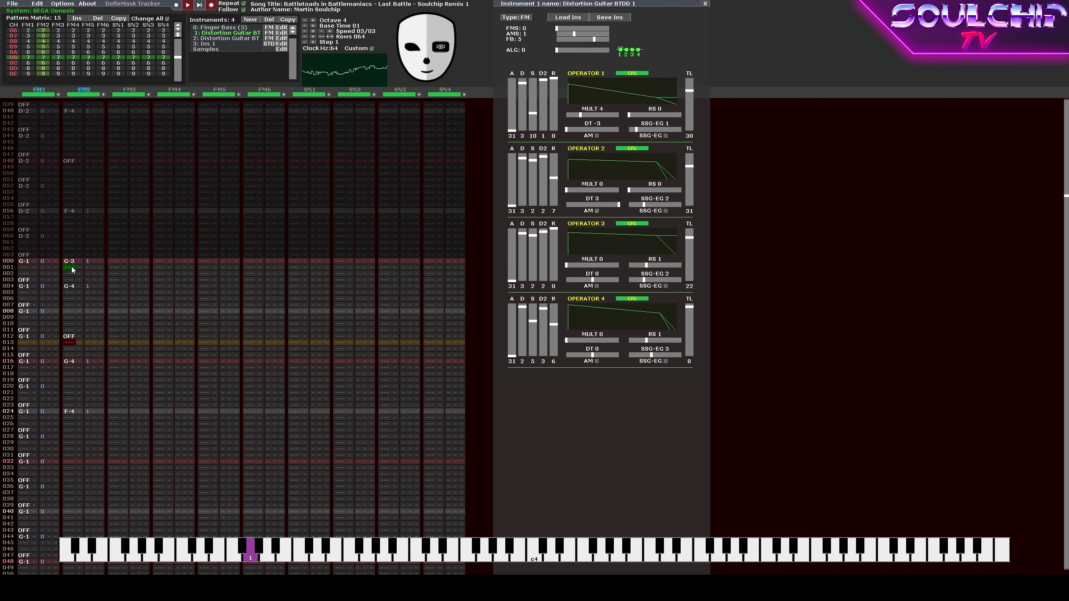
key(Return)
Repeat the FM2 phrase in pattern 7's second half: G-3 on 032, G-4 on 036, OFF on 044, G-4 on 048, F-4 on 056.
key(Up)
key(Up)
key(Up)
key(b)
key(Down)
key(Down)
key(Down)
key(Down)
key(Down)
key(Down)
key(Down)
key(t)
key(Up)
key(Up)
key(Up)
Play back the FM2 melody through patterns 6 and 7.
key(Return)
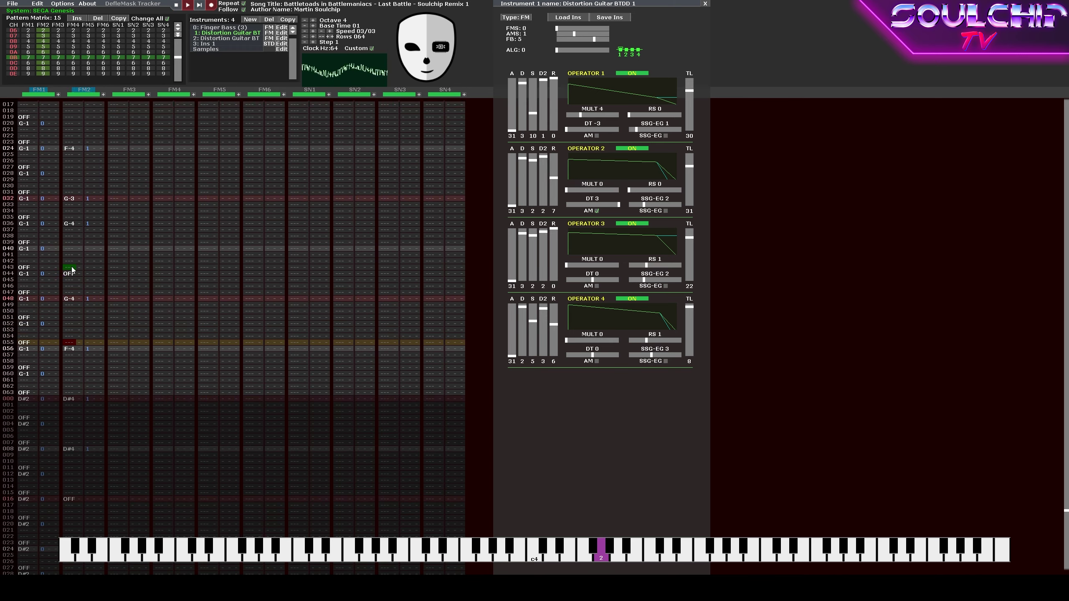
key(Return)
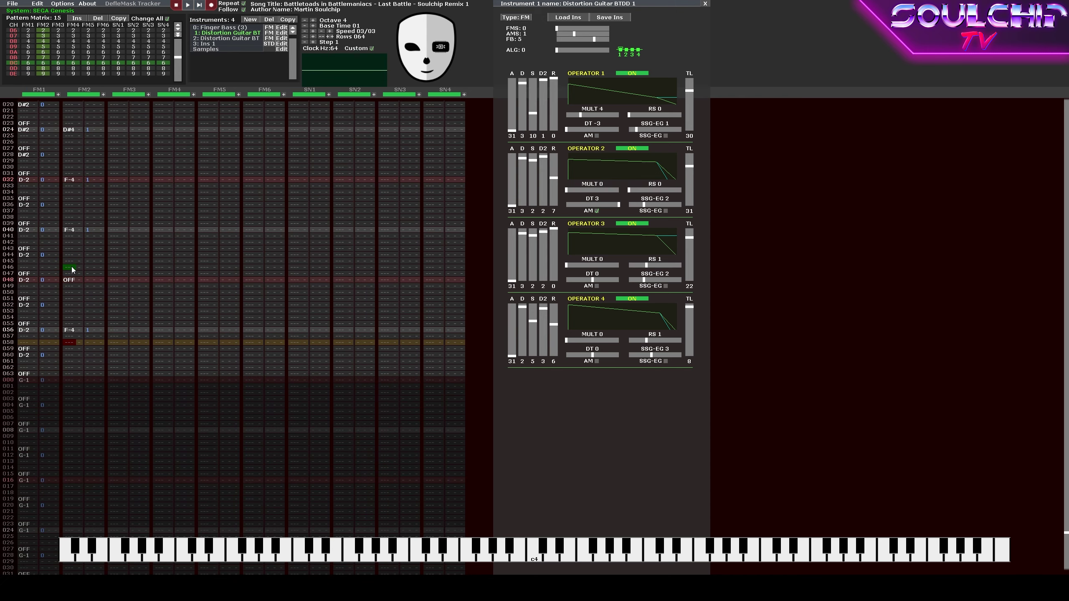
key(Return)
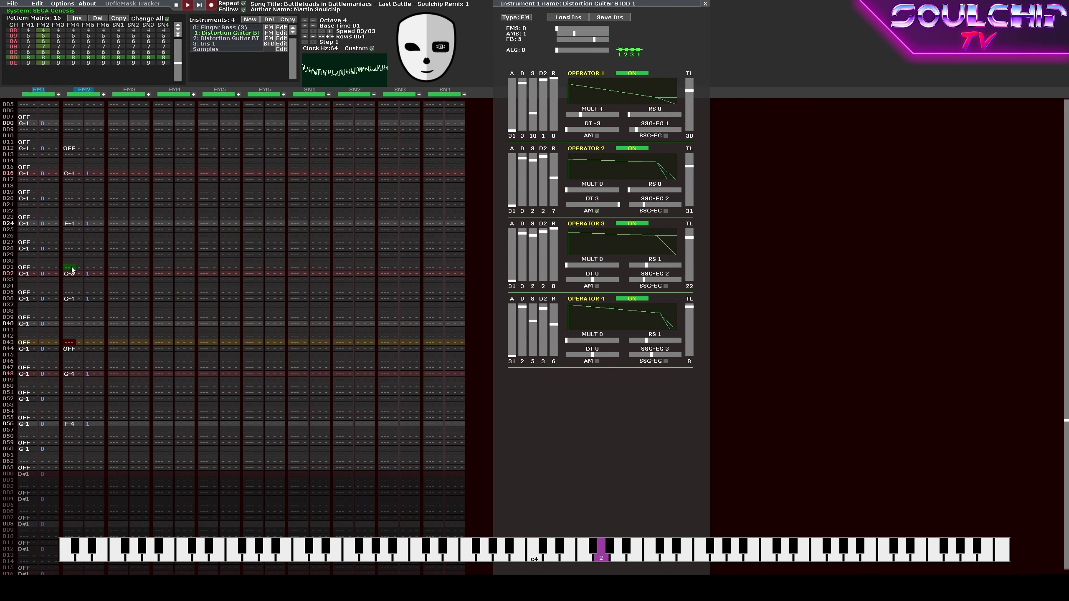
key(Return)
In the song's last pattern, replace the FM2 note on row 040 with a note-off and clear rows 048 and 056.
scroll(72, 266, down, 6)
key(ctrl+a)
scroll(72, 266, down, 20)
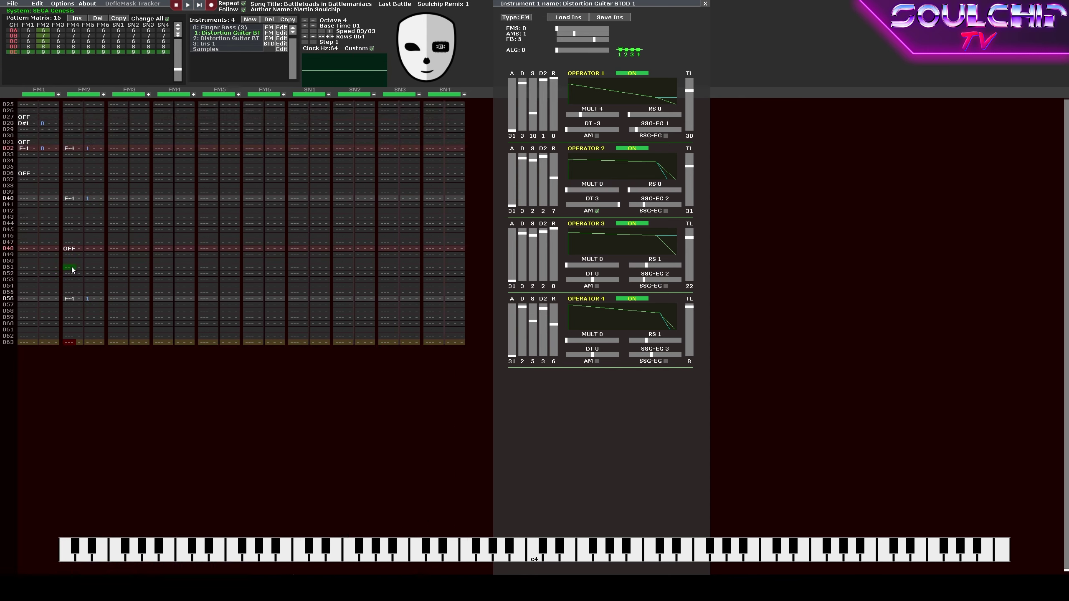
scroll(72, 267, up, 8)
scroll(71, 269, down, 2)
key(Tab)
key(Delete)
key(Delete)
scroll(71, 269, down, 20)
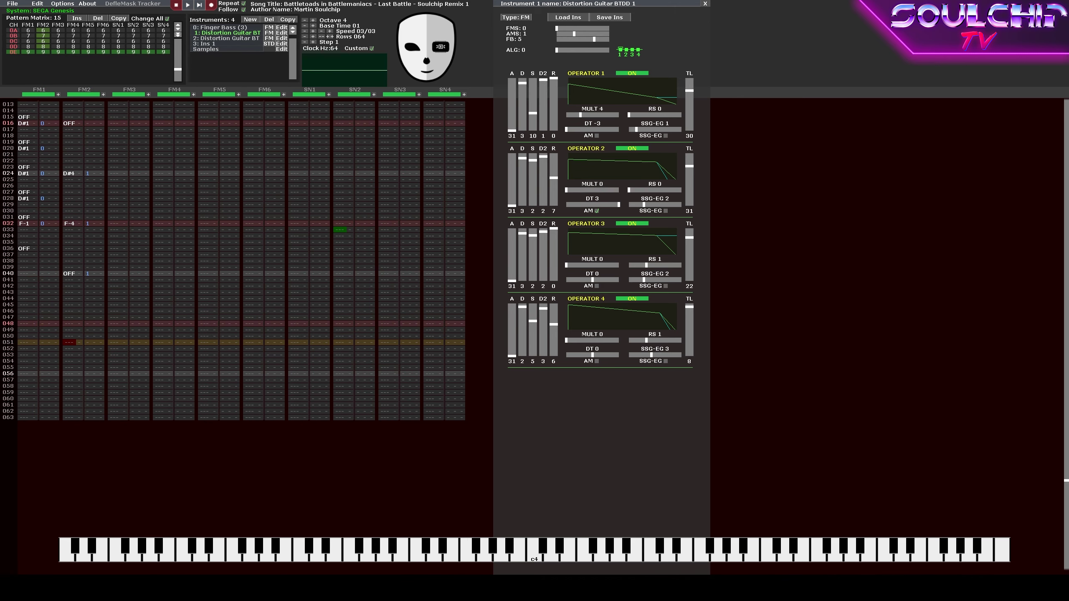
Enter the harmony note A#4 on FM3 row 000 of pattern 6.
click(198, 234)
scroll(198, 234, up, 10)
key(Left)
key(Left)
key(Left)
key(Left)
key(Left)
key(Left)
key(Left)
key(Left)
key(Left)
key(Left)
scroll(198, 235, down, 8)
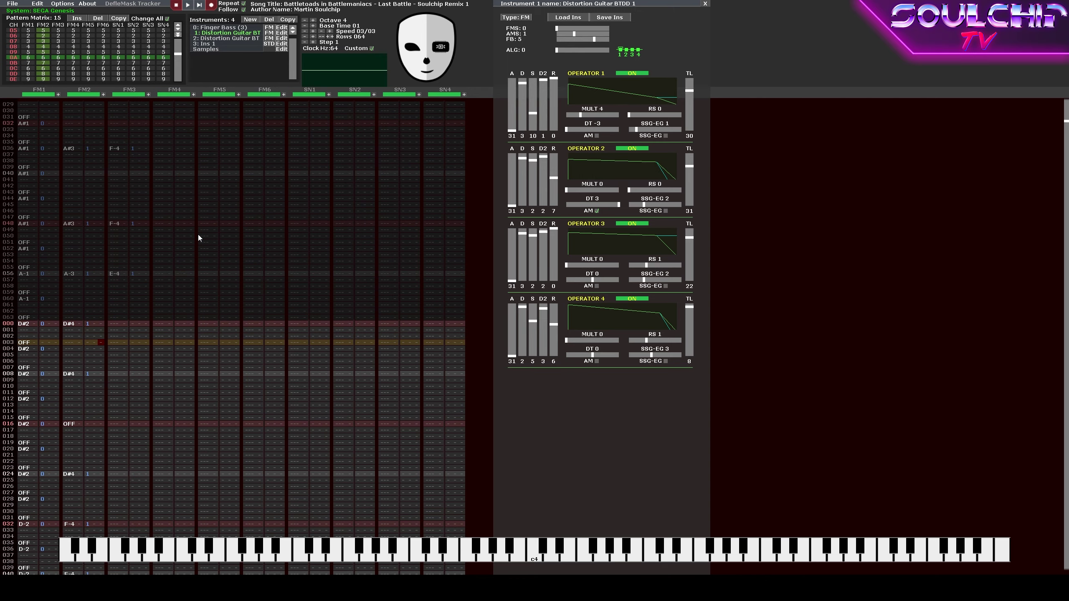
scroll(198, 234, up, 1)
key(space)
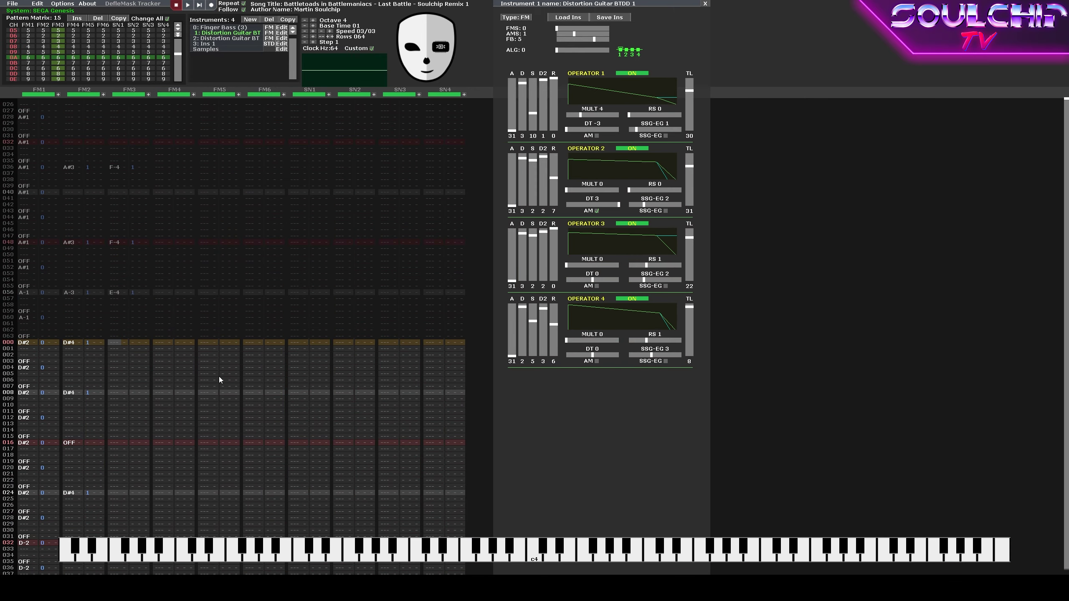
key(space)
key(j)
key(Up)
key(space)
key(space)
Continue the FM3 harmony in pattern 6's first half: A#4 on row 008, OFF on 016, A#4 on 024.
key(Down)
key(Down)
key(Down)
key(Down)
key(Down)
key(Down)
key(Down)
key(Down)
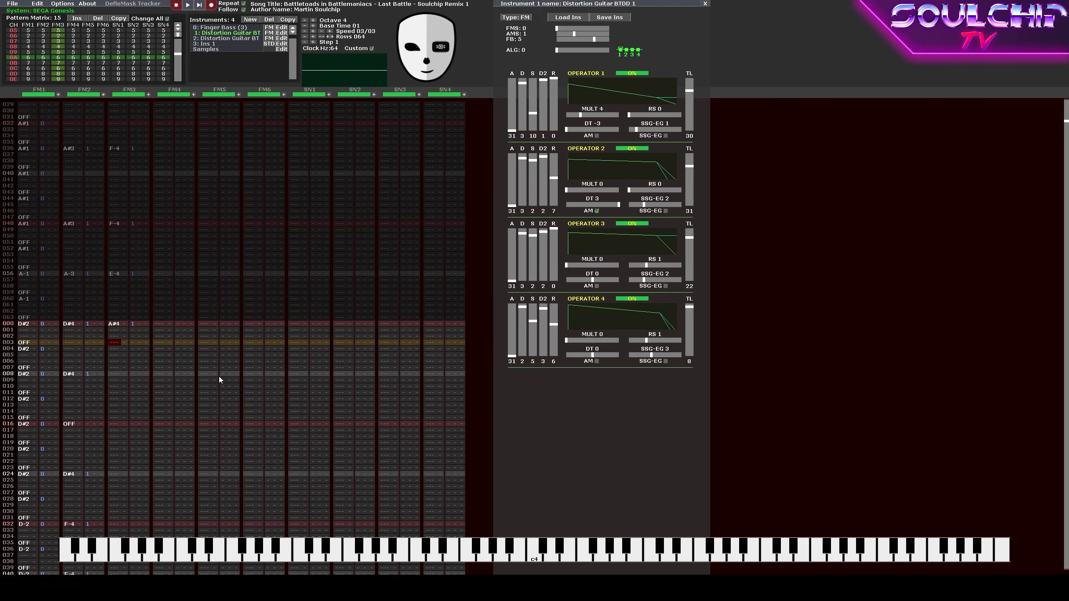
key(j)
key(Down)
key(Down)
key(Down)
key(Down)
key(Down)
key(Down)
key(Down)
key(Tab)
key(Down)
key(Down)
key(Down)
key(Down)
key(Down)
key(Down)
key(Down)
key(j)
Fill FM3 in pattern 6's second half: C-5 on rows 032 and 040, OFF on 048, C-5 on 056.
key(Down)
key(Down)
key(Down)
key(Down)
key(Down)
key(Down)
key(Down)
key(q)
key(Down)
key(Down)
key(Down)
key(Down)
key(Down)
key(Down)
key(Down)
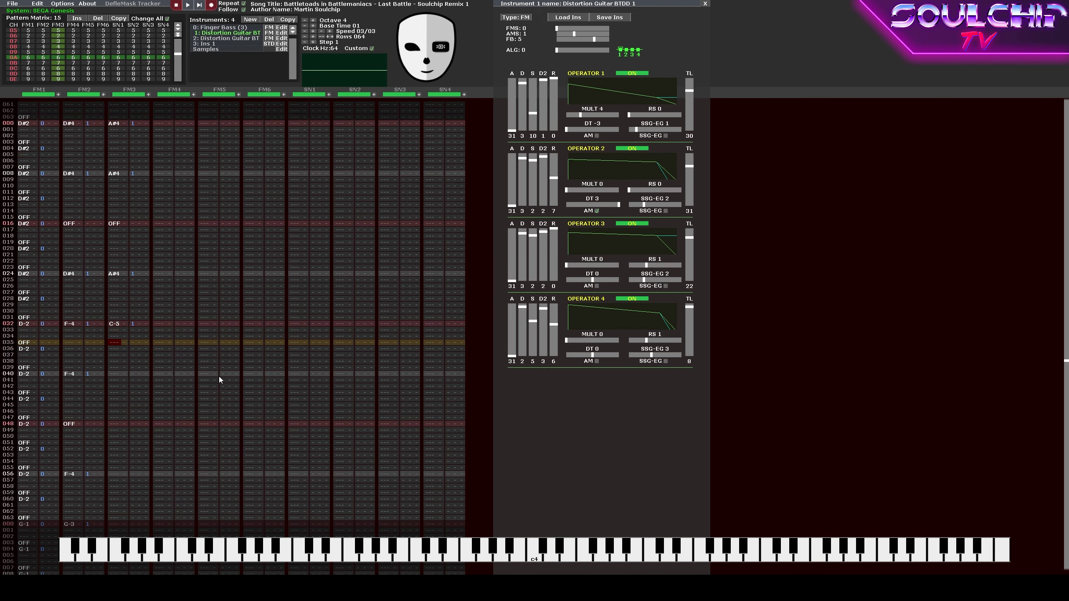
key(q)
key(Down)
key(Down)
key(Down)
key(Down)
key(1)
key(q)
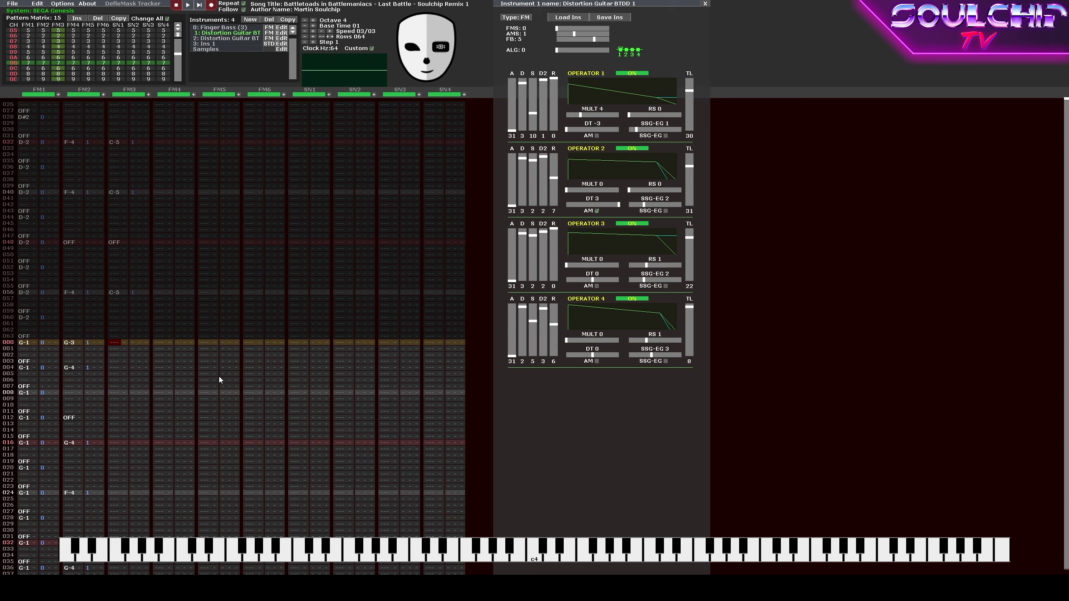
Enter D-4 on FM3 row 000 of pattern 7 and play back the harmony from pattern 6.
key(b)
key(x)
key(space)
key(Up)
key(Return)
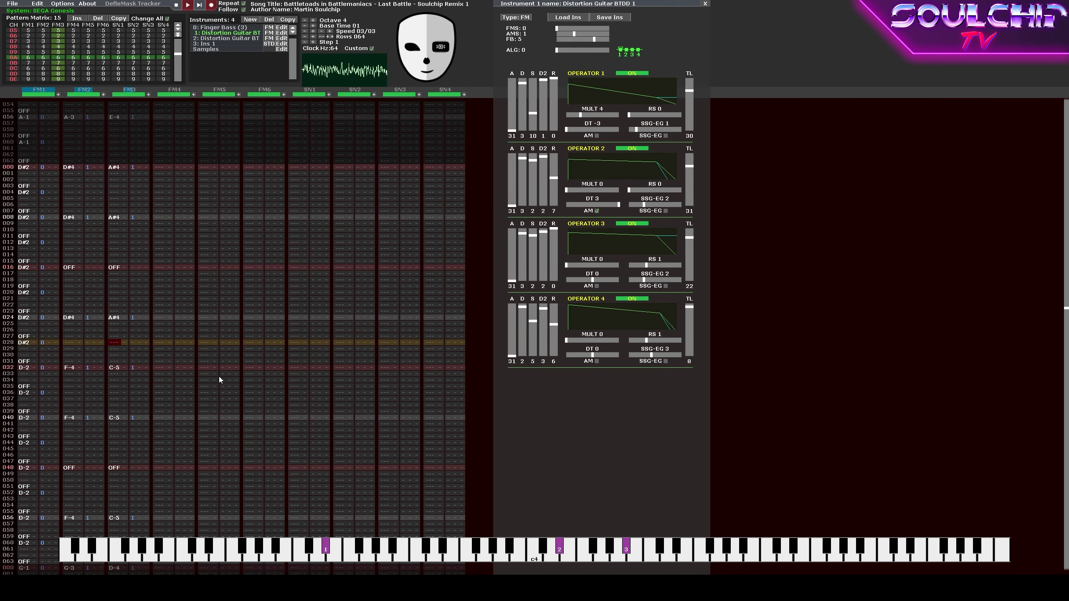
key(Return)
Continue FM3 in pattern 7 at octave 5: D-5 on row 004, OFF on 012, D-5 on 016, C-5 on 024.
key(Up)
key(KP_Multiply)
key(x)
key(Down)
key(Down)
key(Down)
key(Down)
key(Down)
key(Down)
key(Down)
key(Tab)
key(Down)
key(Down)
key(Down)
key(x)
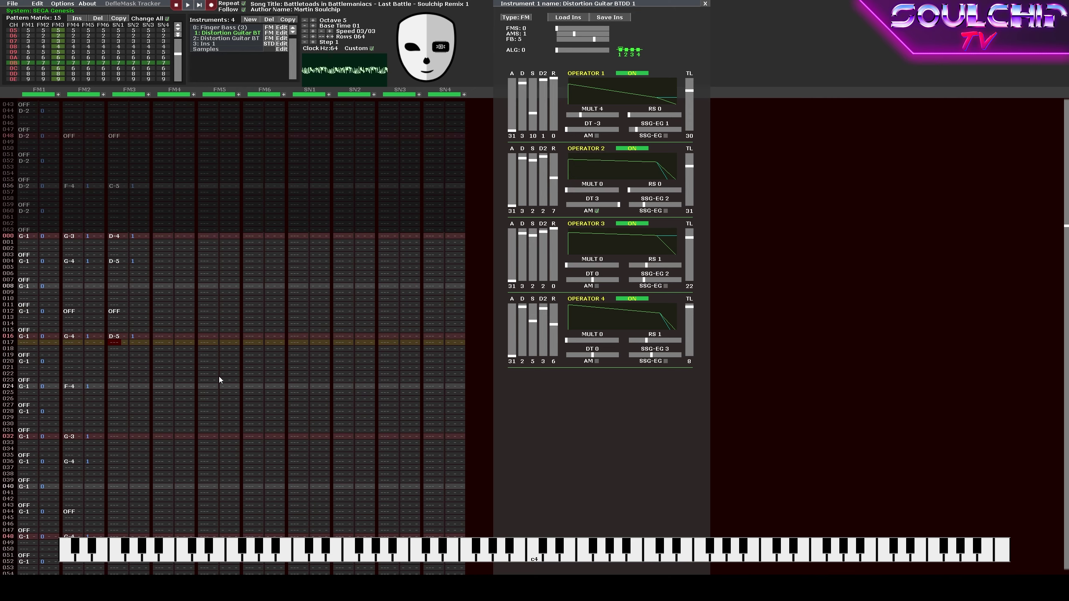
key(Down)
key(Down)
key(Down)
key(Down)
key(Down)
key(Down)
key(Down)
key(z)
Enter FM3 notes D-4 on 032, D-5 on 036, OFF on 044, D-5 on 048 and C-5 on 056 in pattern 7, and play it back.
key(Down)
key(Down)
key(Down)
key(Down)
key(Down)
key(Down)
key(Down)
key(x)
key(Up)
key(KP_Divide)
key(x)
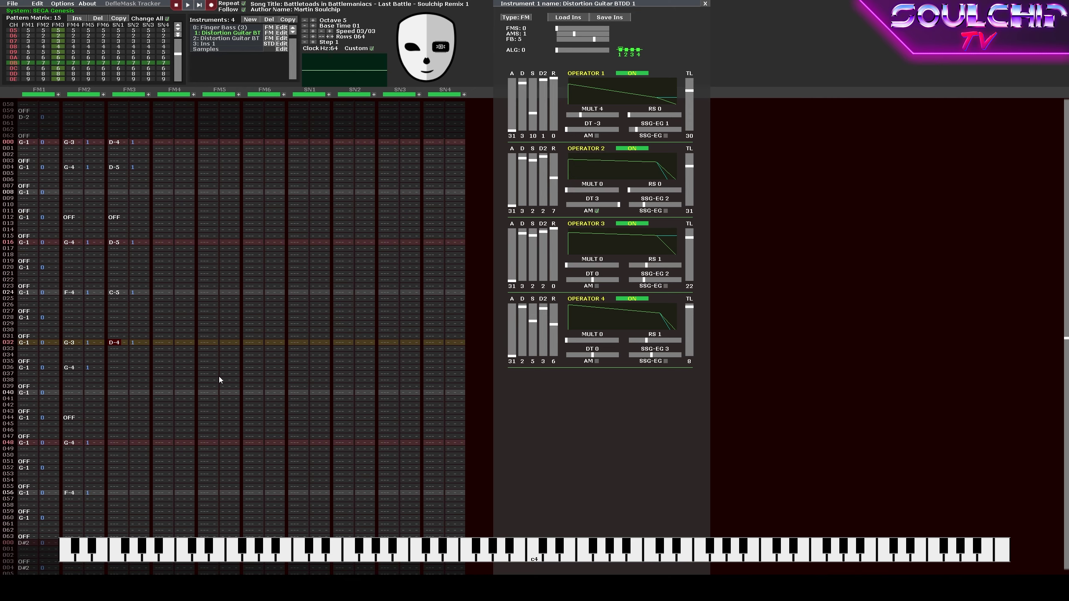
key(KP_Multiply)
key(Down)
key(Down)
key(Down)
key(x)
key(Down)
key(Down)
key(Down)
key(Down)
key(Down)
key(Down)
key(Down)
key(Tab)
key(Return)
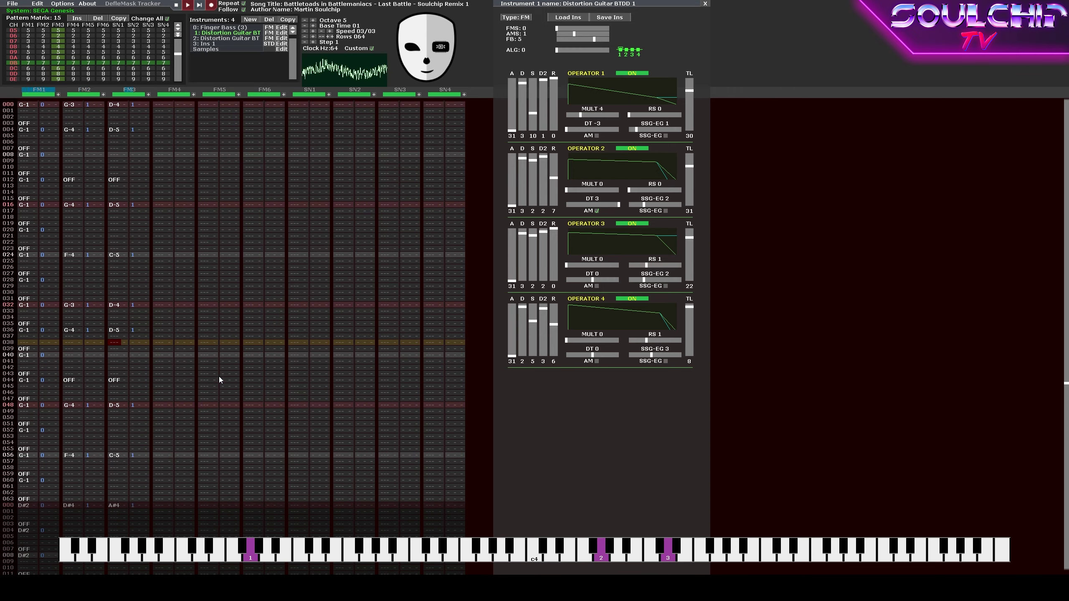
key(Return)
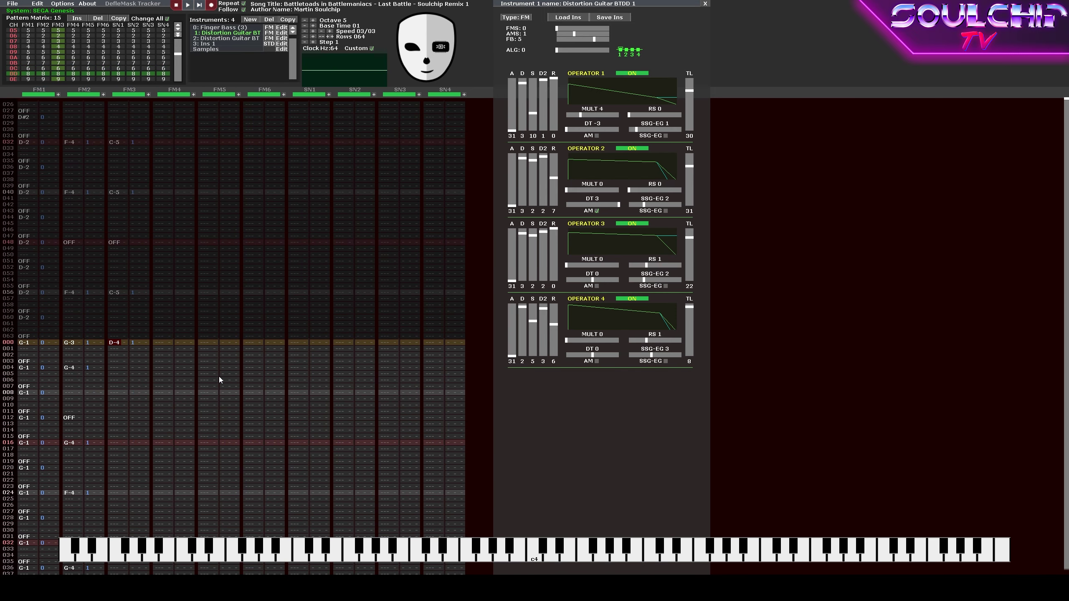
Fill FM3 in pattern 8's first half after row 000: D-5 on 004, OFF on 012, D-5 on 016, C-5 on 024.
key(Tab)
key(Down)
key(Down)
key(Down)
key(x)
key(Down)
key(Down)
key(Down)
key(Down)
key(Down)
key(Down)
key(Down)
key(z)
key(Down)
key(Down)
key(Down)
key(Down)
key(Down)
key(Down)
key(Down)
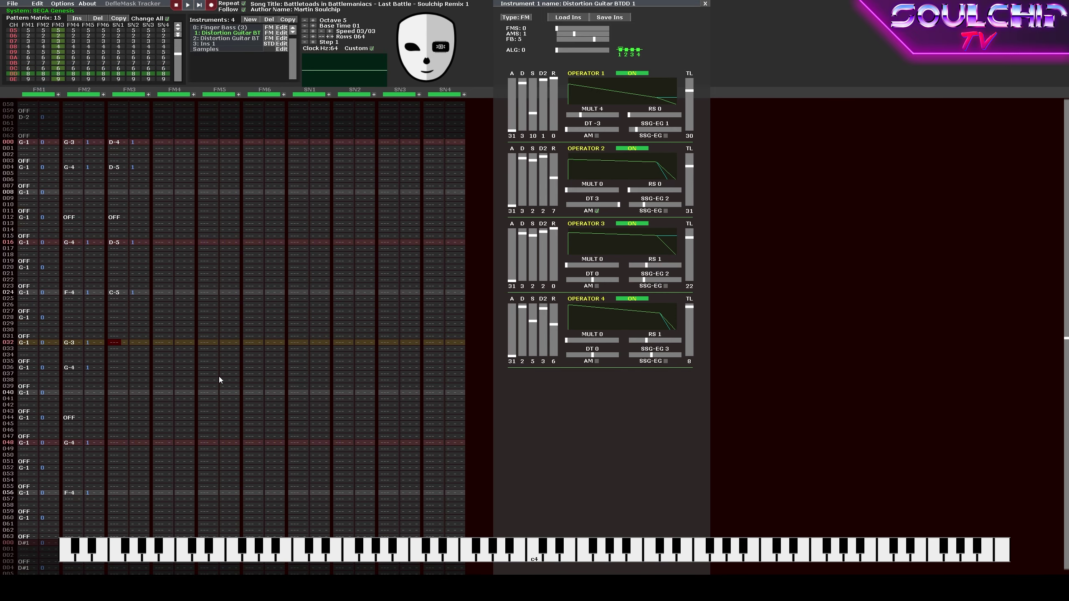
Enter FM3 notes D-4 on 032, D-5 on 036, OFF on 044, D-5 on 048 and C-5 on 056 in pattern 8, and play it back.
key(KP_Divide)
key(x)
key(KP_Multiply)
key(Down)
key(Down)
key(Down)
key(x)
key(Down)
key(Down)
key(Down)
key(Down)
key(Down)
key(Down)
key(Down)
key(Tab)
key(Down)
key(Down)
key(Down)
key(x)
key(Down)
key(Down)
key(Down)
key(Down)
key(Down)
key(Down)
key(Down)
key(z)
key(Return)
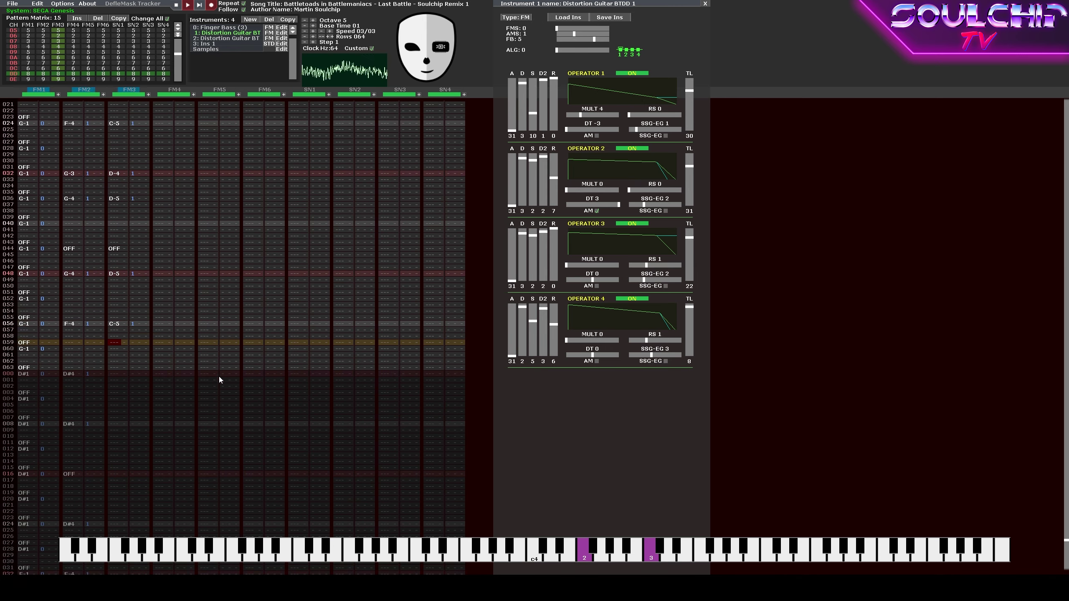
key(Return)
Try F#4 and D#5 on row 000 of FM3 in pattern 9, playing the harmony back between attempts.
key(d)
key(Up)
key(Delete)
key(Up)
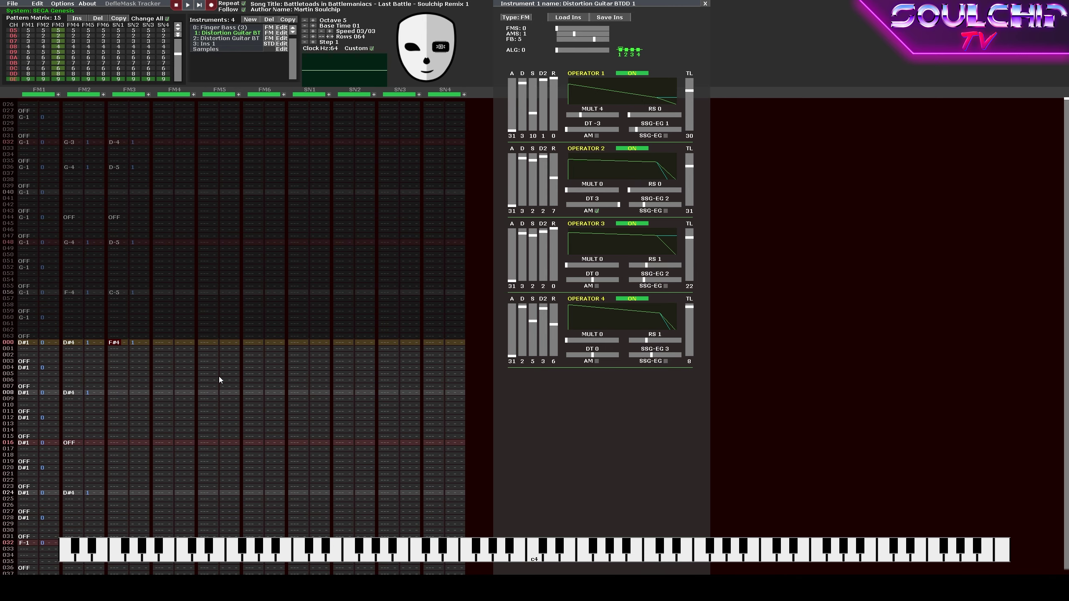
key(g)
key(s)
key(space)
key(Up)
key(Up)
key(space)
key(Return)
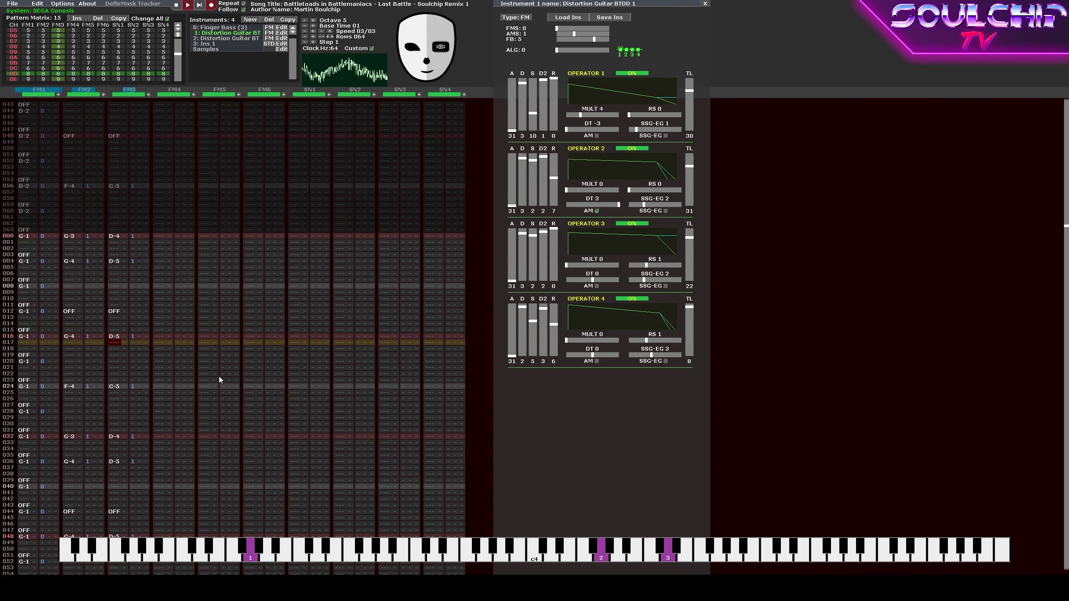
key(Return)
key(j)
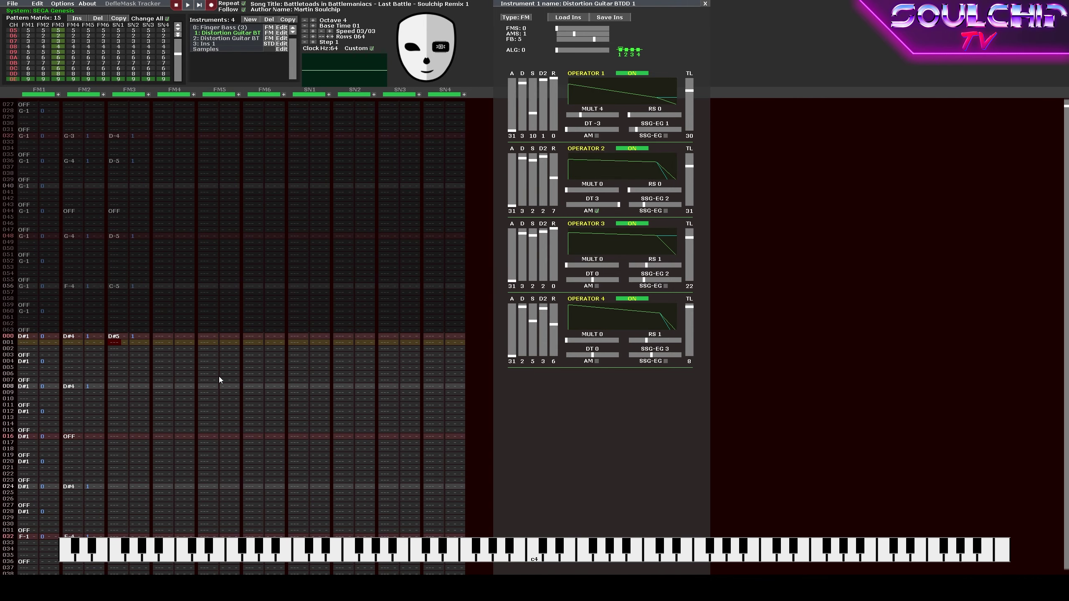
key(Up)
key(Delete)
key(Up)
Enter FM3 notes A#4 on rows 000 and 008, OFF on 016 and A#4 on 024 in pattern 9.
key(space)
key(KP_Divide)
key(space)
key(Return)
key(j)
key(j)
key(Tab)
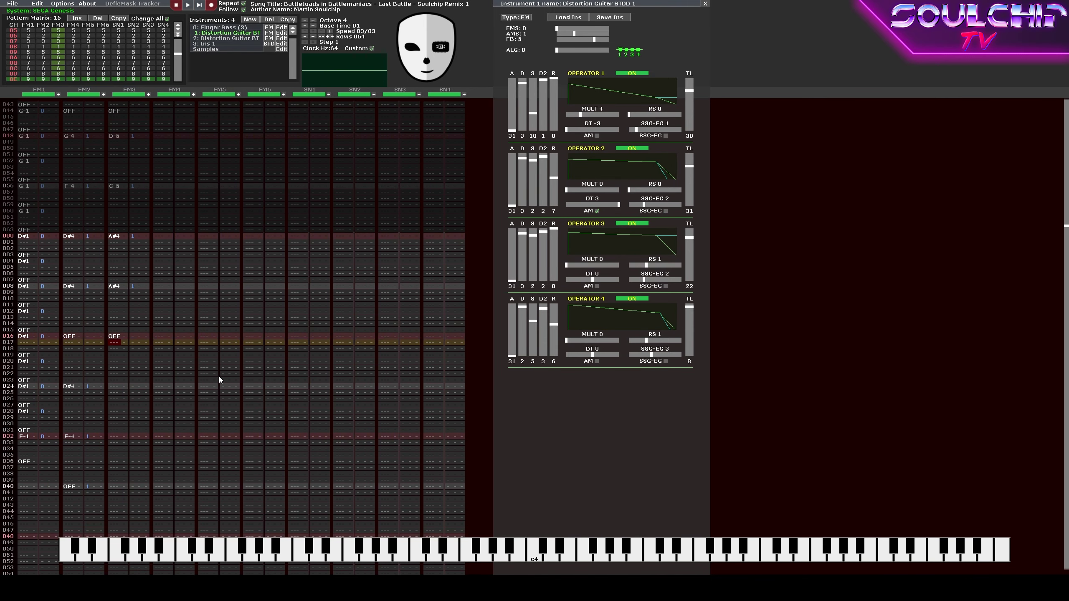
key(j)
Finish FM3 in pattern 9 with C-5 on row 032 and OFF on 040, and play it back.
key(m)
key(Return)
key(Down)
key(Down)
key(Down)
key(Down)
key(Down)
key(Down)
key(Down)
key(Down)
key(Tab)
key(Up)
key(Up)
key(Up)
key(Up)
key(Up)
key(Up)
key(Up)
key(Up)
key(Up)
key(comma)
key(Return)
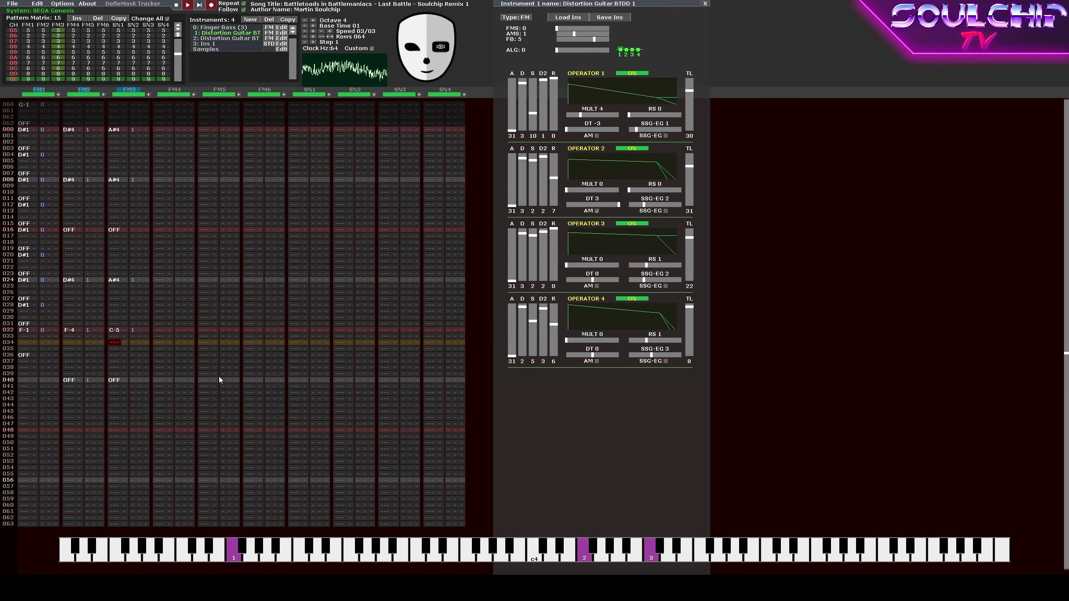
key(Return)
key(space)
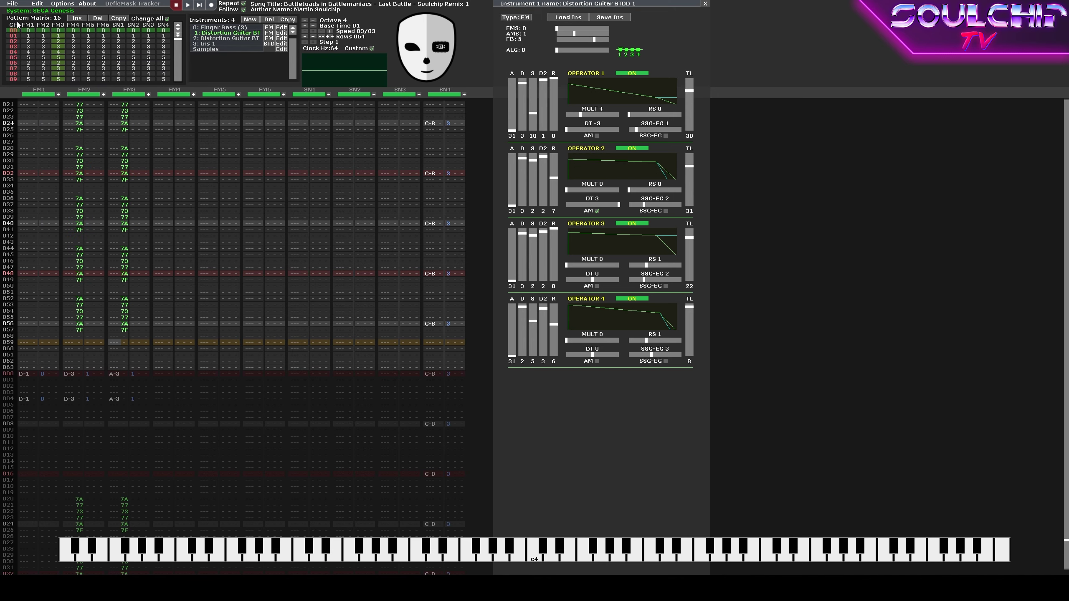
Play the song from the first pattern to review the FM2 and FM3 guitar parts together.
key(Return)
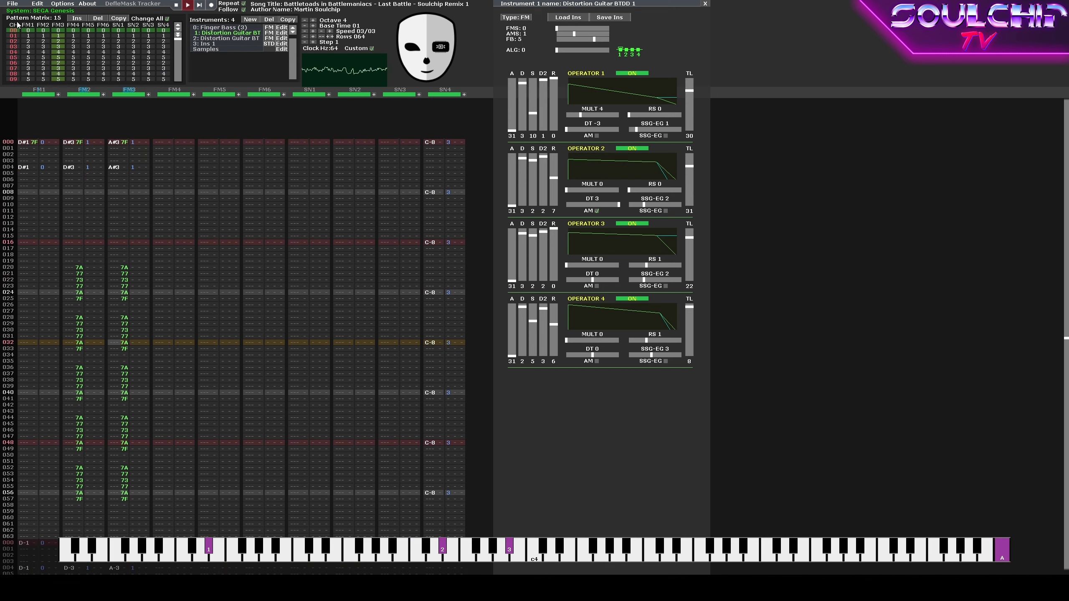
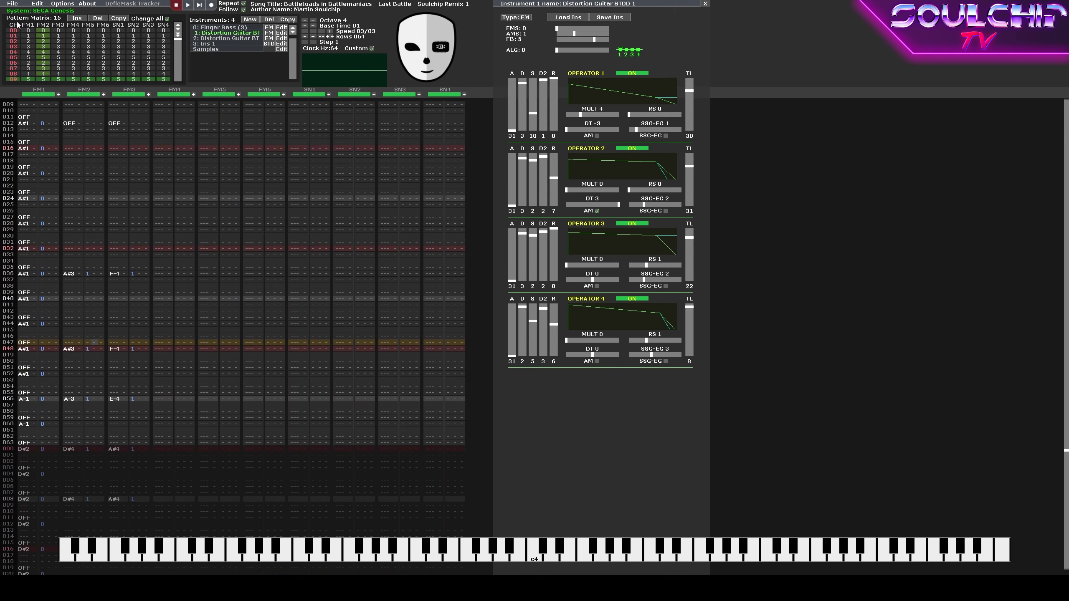
key(space)
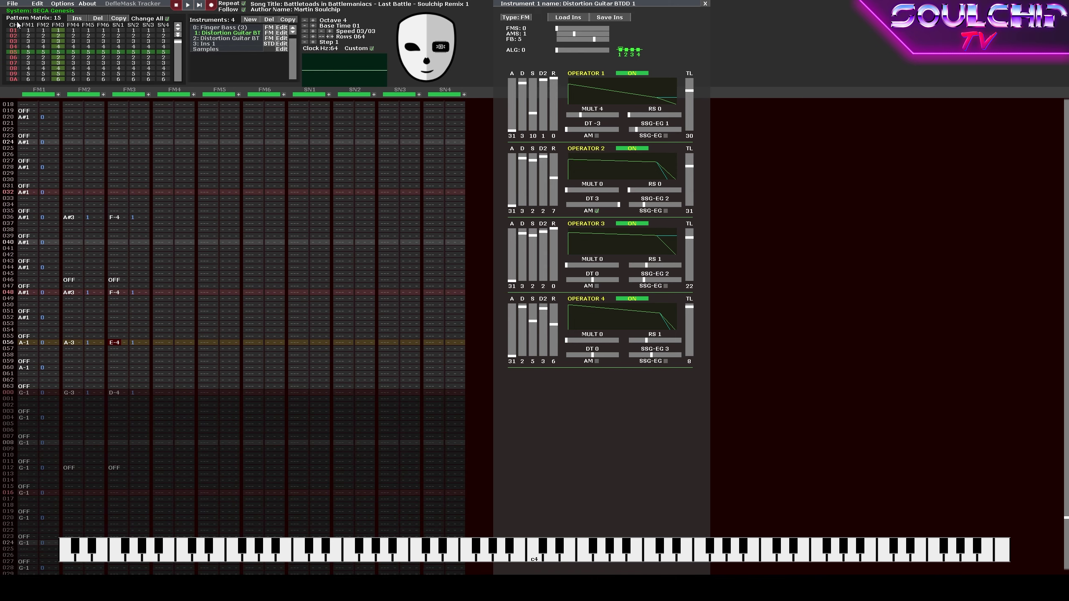
key(Return)
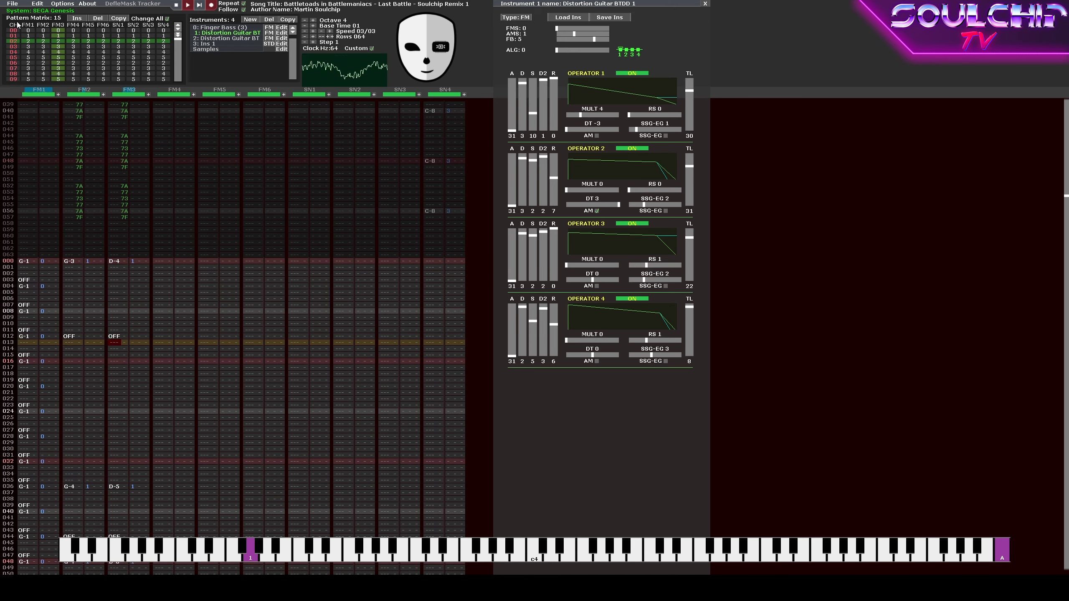
Replace the OFF on row 012 of FM2 in pattern 2 with G-3 using instrument Distortion Guitar BTDD 2, and play it back.
key(Return)
key(Up)
key(Up)
key(Up)
key(Up)
key(Up)
key(Up)
key(Up)
key(Up)
key(Up)
key(Up)
key(Up)
key(Right)
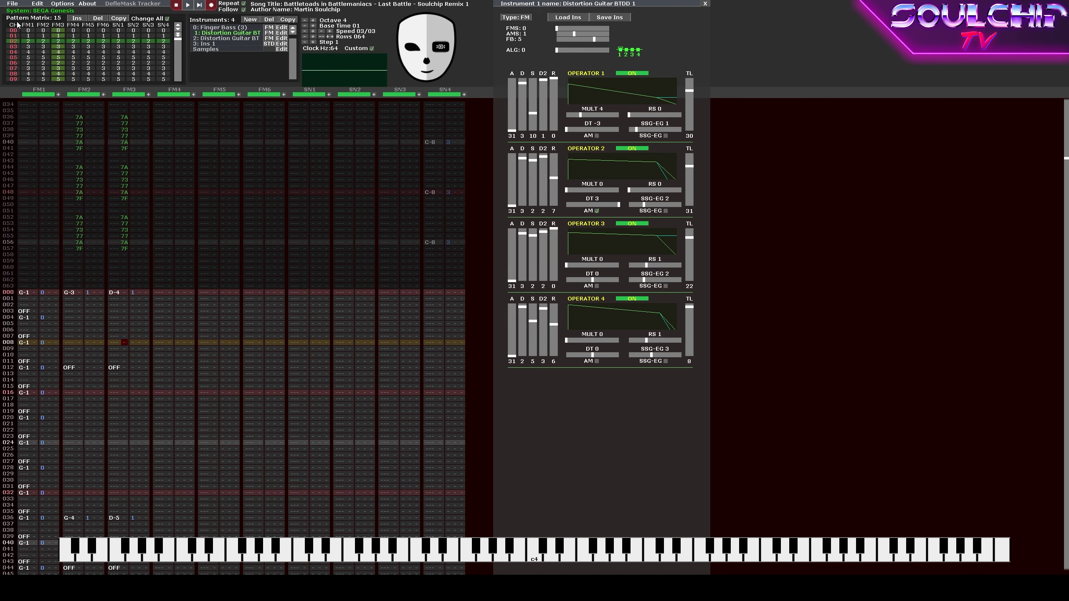
key(Down)
key(Down)
key(Down)
key(Down)
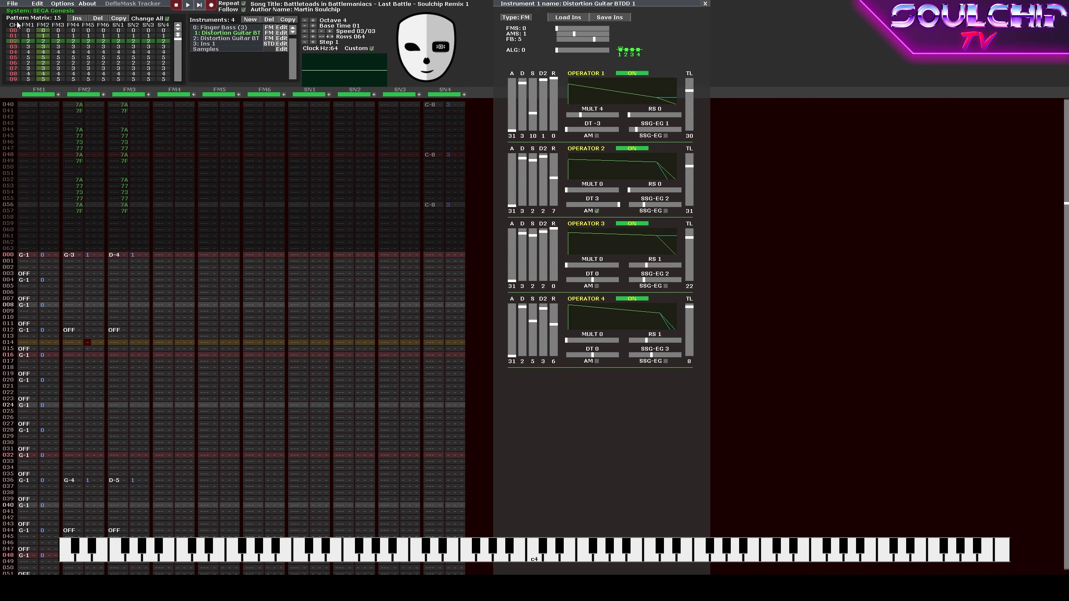
key(Left)
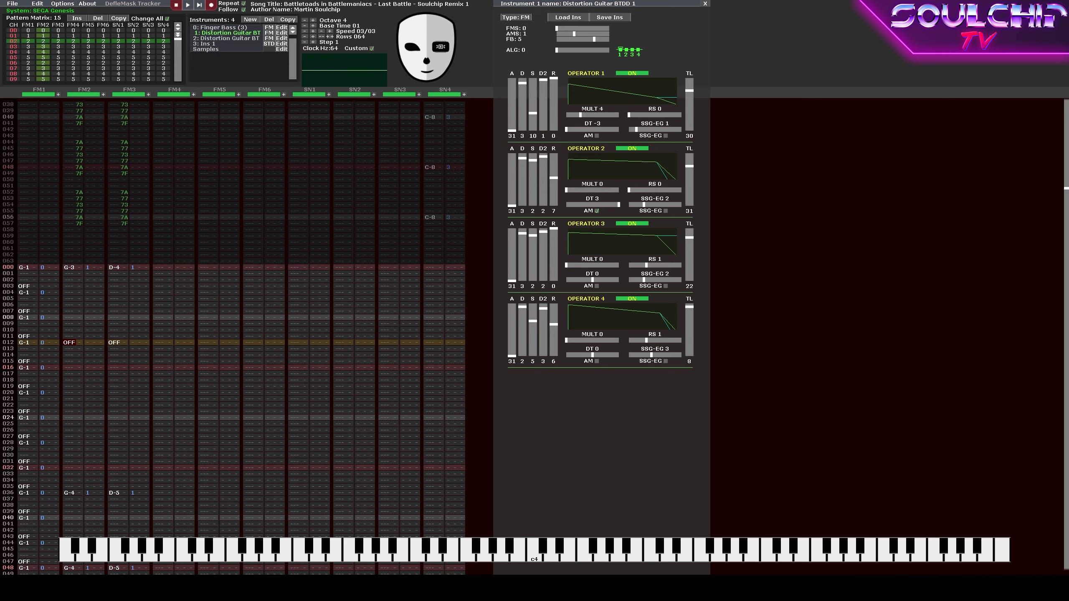
click(256, 38)
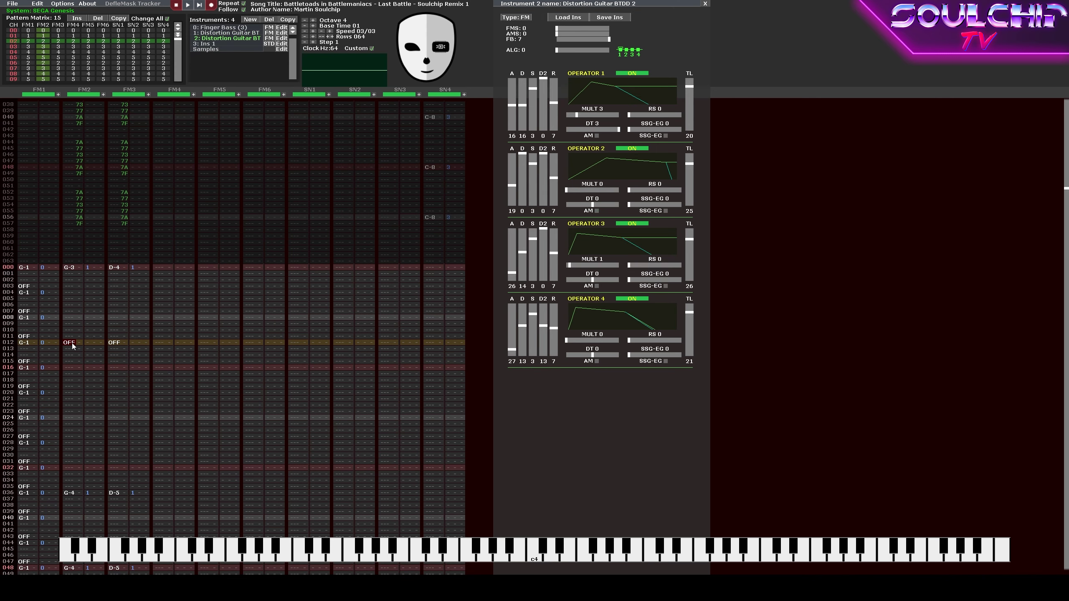
key(b)
key(Up)
key(KP_Divide)
key(b)
key(Up)
key(Return)
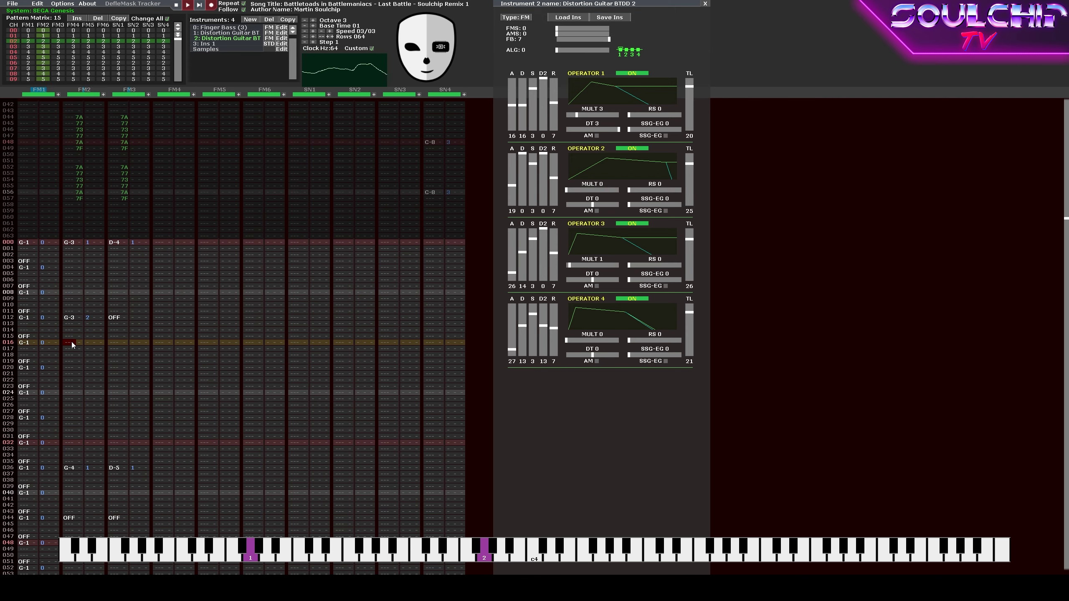
key(Return)
Repeat the instrument 2 note G-3 on rows 016, 020, 024 and 028 of FM2 in pattern 2.
key(Up)
key(Up)
key(Up)
key(Up)
key(Up)
key(Down)
key(b)
key(Down)
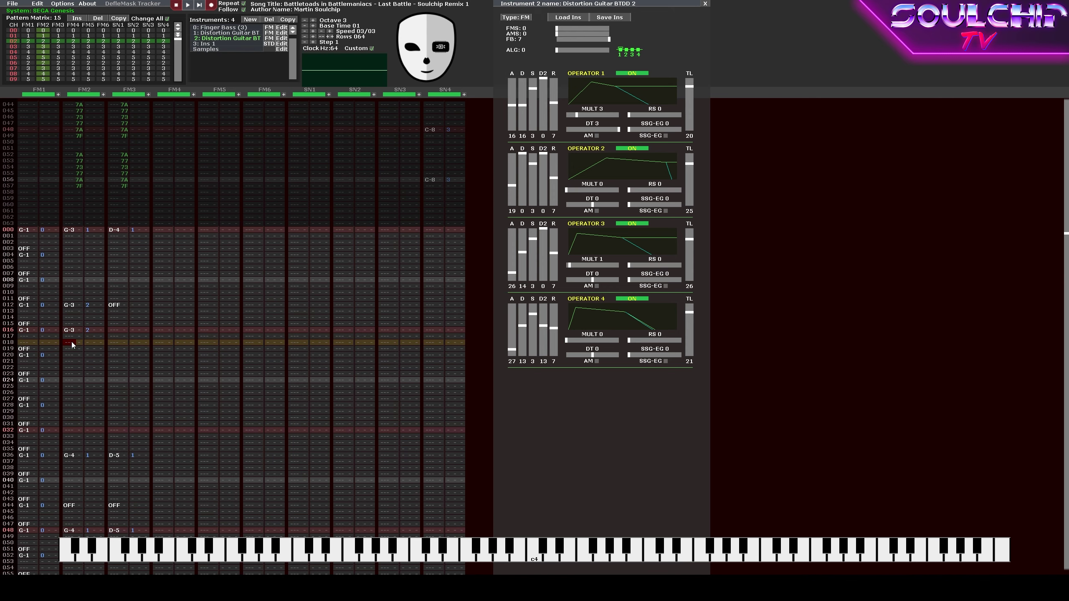
key(Down)
key(Down)
key(b)
key(Down)
key(Down)
key(Down)
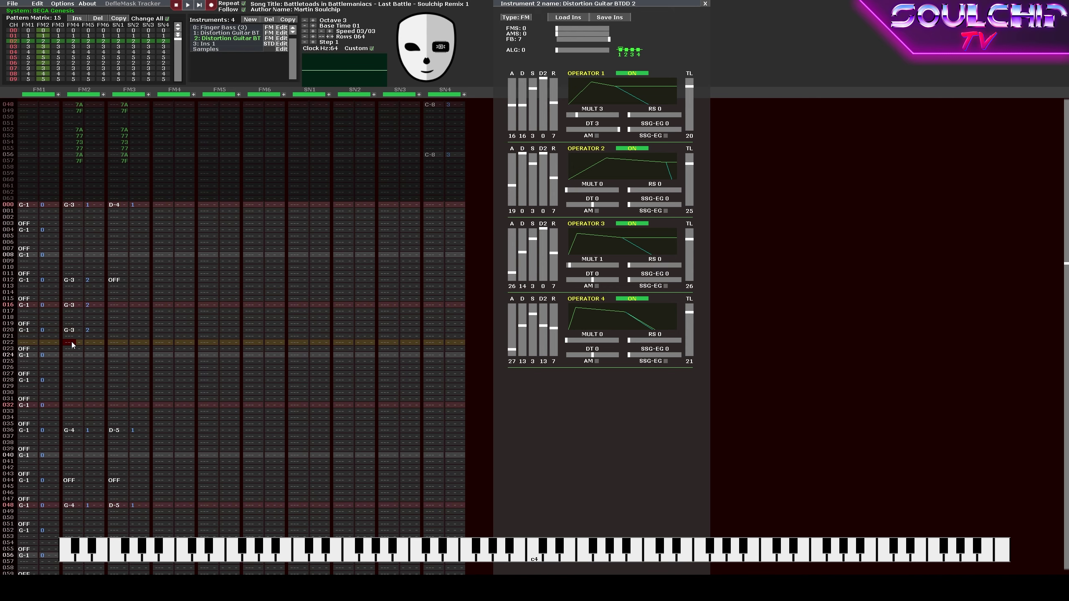
key(b)
key(Down)
key(Down)
key(Down)
key(b)
Cut the repeated G-3 notes short with OFF on rows 013, 017, 021, 025 and 029 of FM2 in pattern 2.
key(Up)
key(Up)
key(Up)
key(Up)
key(Up)
key(Up)
key(Up)
key(Up)
key(Up)
key(Up)
key(Up)
key(Up)
key(Up)
key(Up)
key(Up)
key(Up)
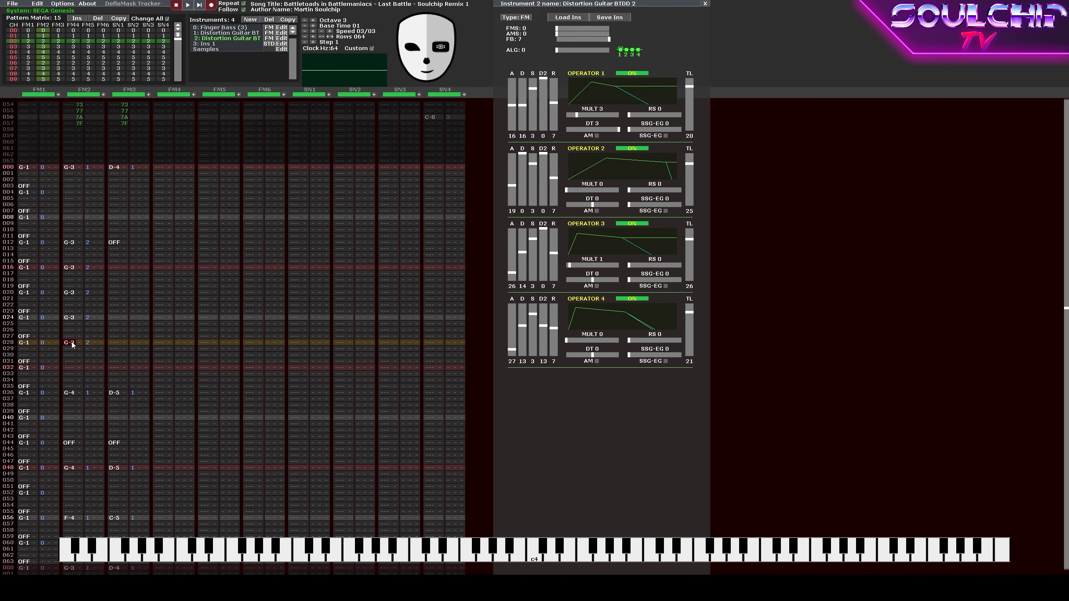
key(1)
key(Down)
key(Down)
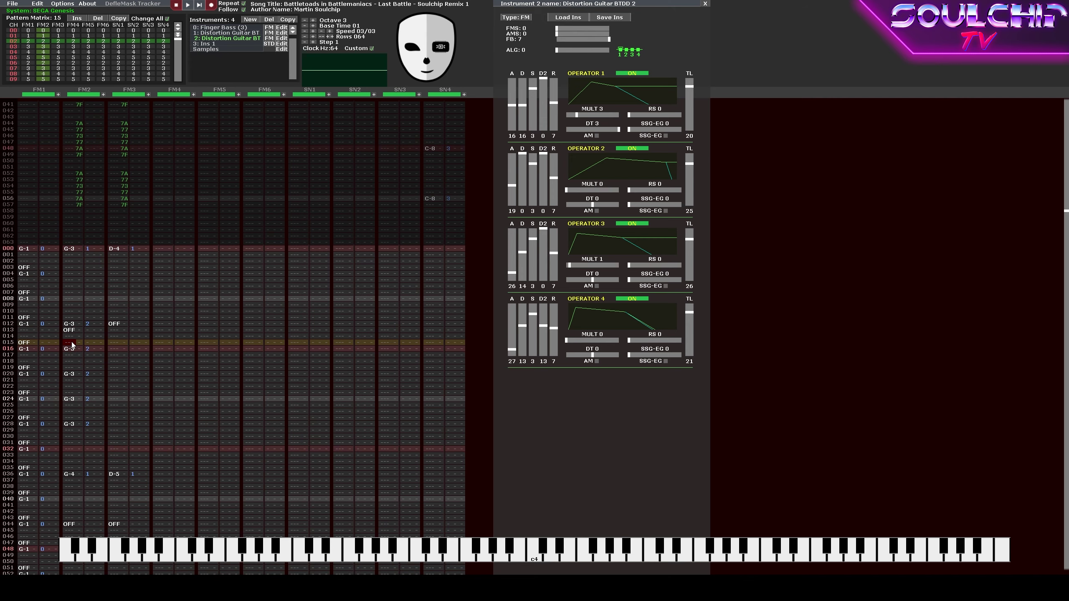
key(Down)
key(1)
key(Down)
key(Down)
key(Down)
key(1)
key(Down)
key(Down)
key(Down)
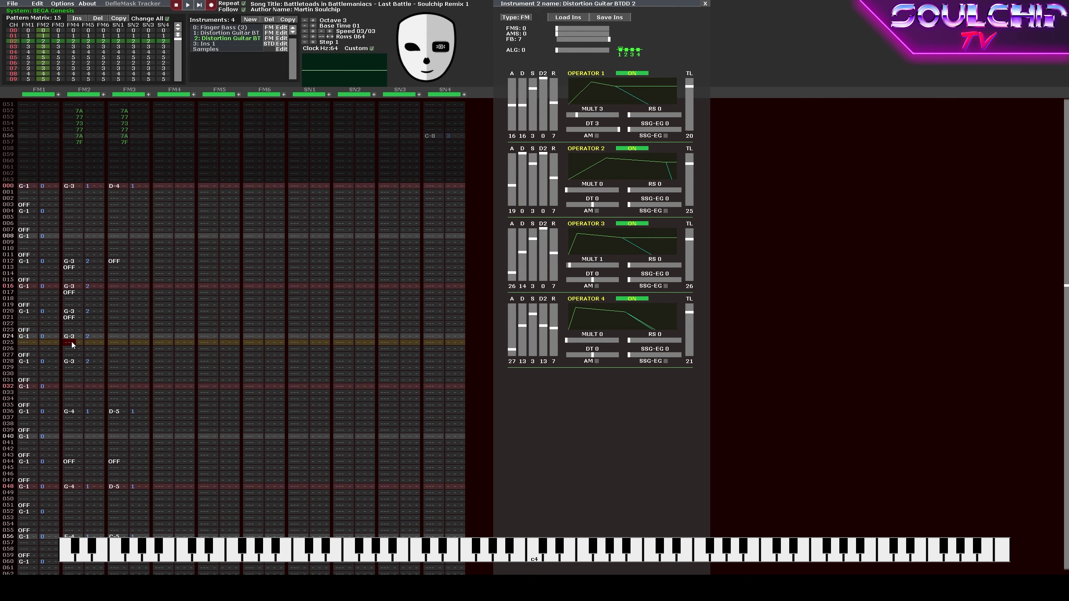
key(1)
key(Down)
key(Down)
key(Down)
key(1)
Add a last instrument 2 G-3 on row 032 of FM2 with OFF on 033, and play pattern 2 back.
key(Down)
key(Down)
key(b)
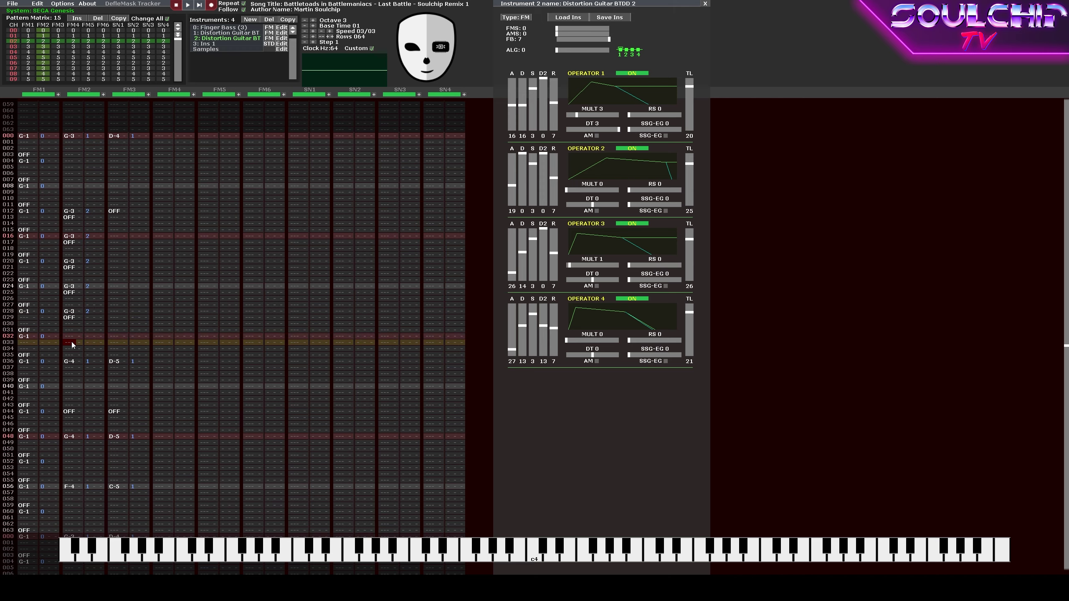
key(1)
key(Up)
key(Return)
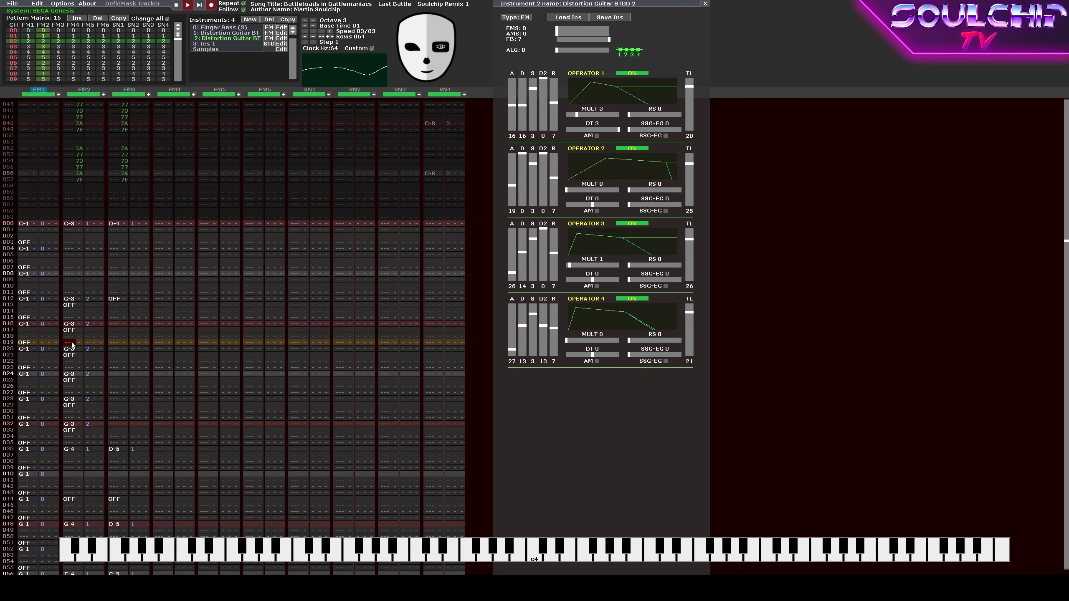
Delay the first three FM2 note-offs by one row each, placing them at rows 14, 18 and 22.
key(Return)
scroll(72, 342, up, 7)
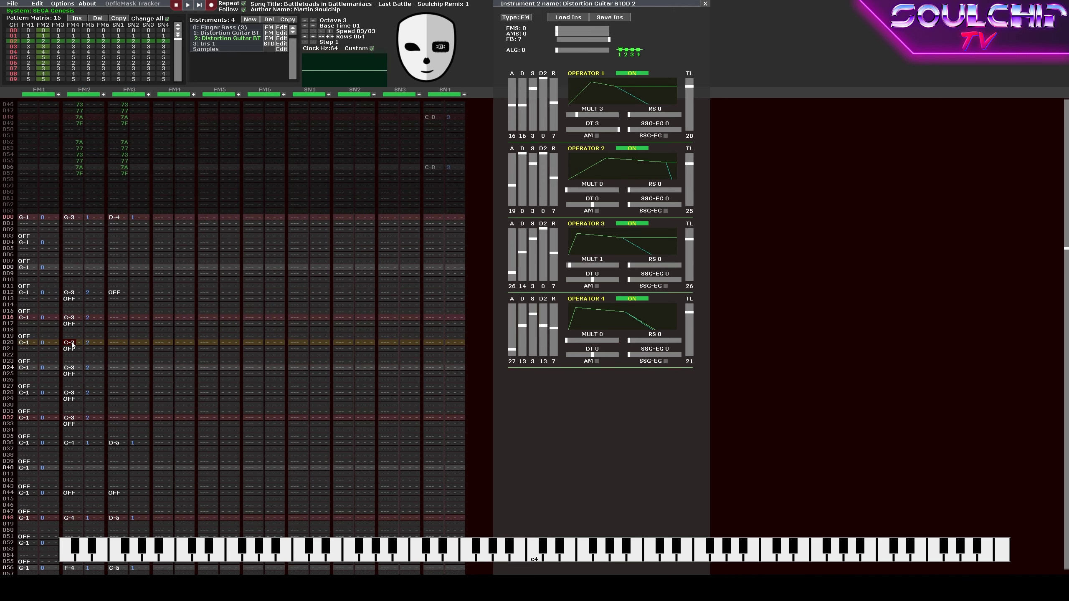
key(1)
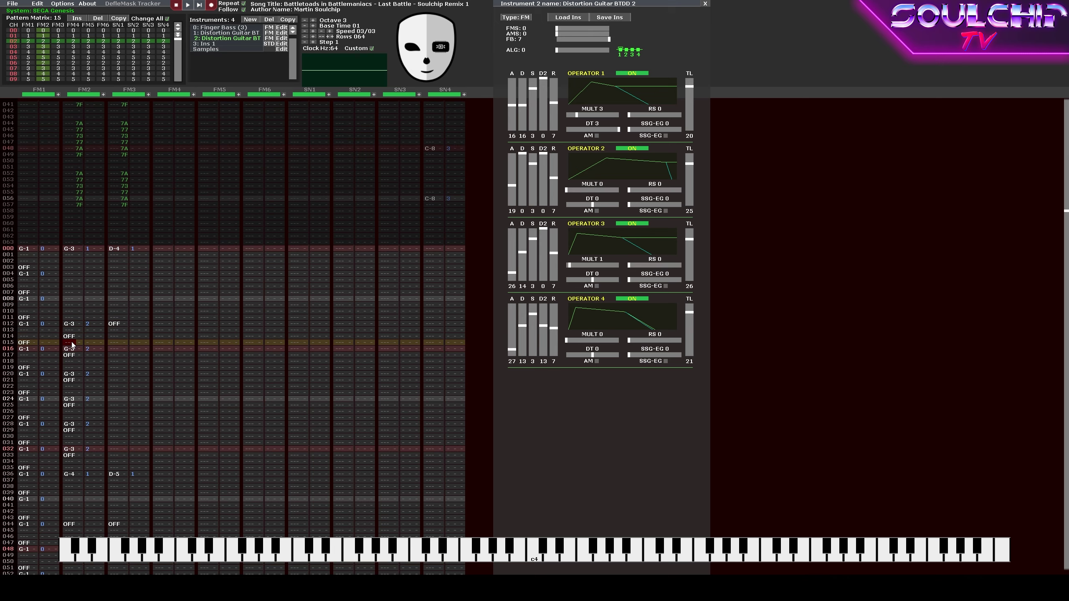
key(Down)
key(Down)
key(Delete)
key(1)
key(Down)
key(Down)
key(Delete)
key(Down)
key(1)
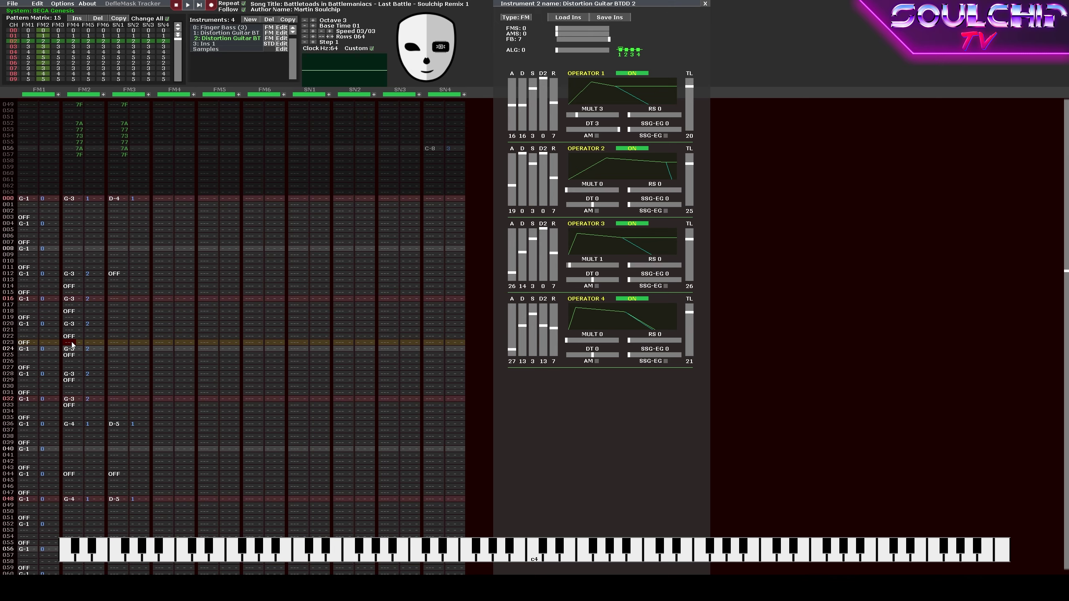
Shift the FM2 note-offs at rows 25 and 29 down to rows 26 and 30.
key(Return)
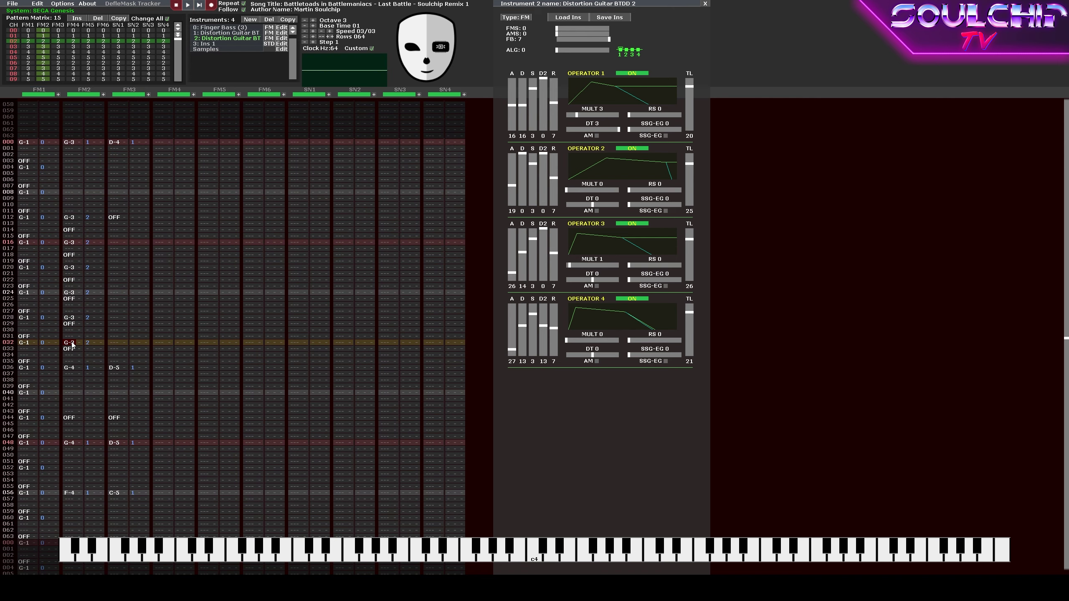
key(Return)
key(Down)
key(Down)
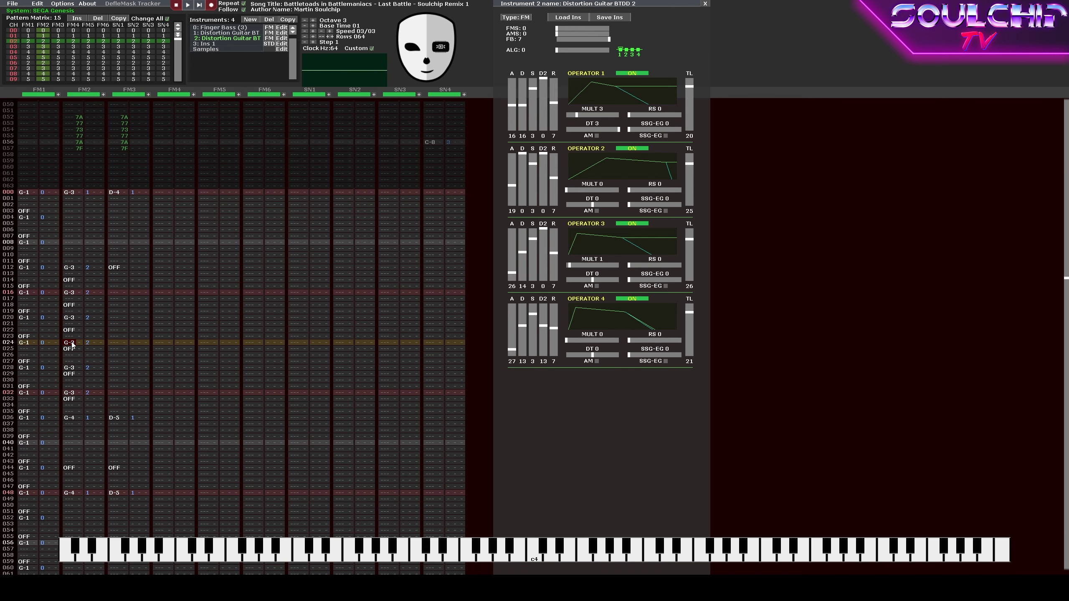
key(Down)
key(Delete)
key(1)
key(Down)
key(Down)
key(Delete)
key(Down)
key(1)
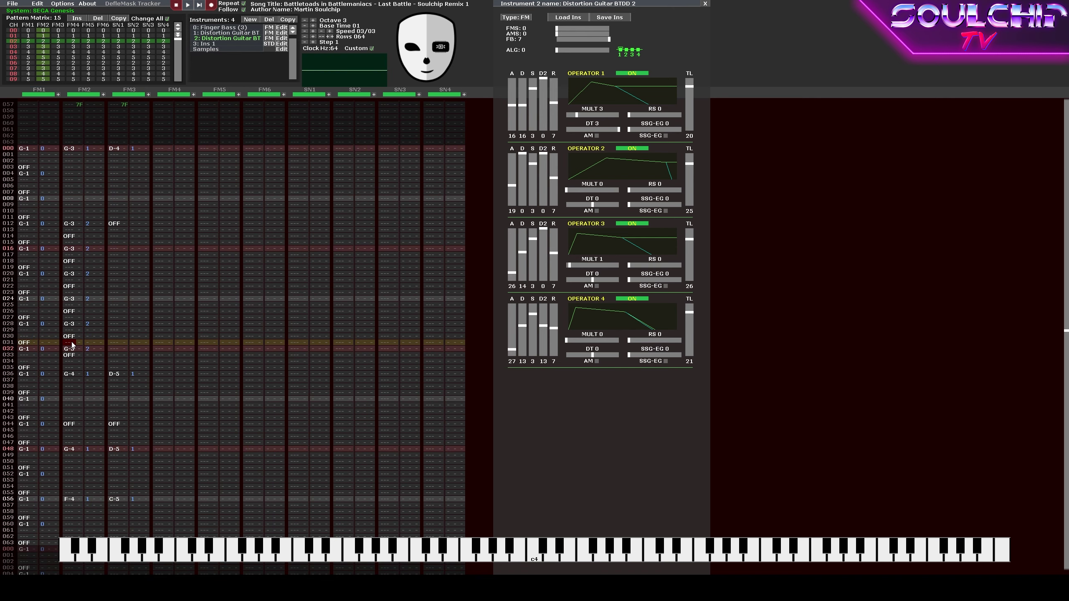
Shift the FM2 note-off at row 33 down to row 34 and play back the pattern.
key(Down)
key(Down)
key(Delete)
key(Down)
key(1)
key(Down)
key(Down)
key(Return)
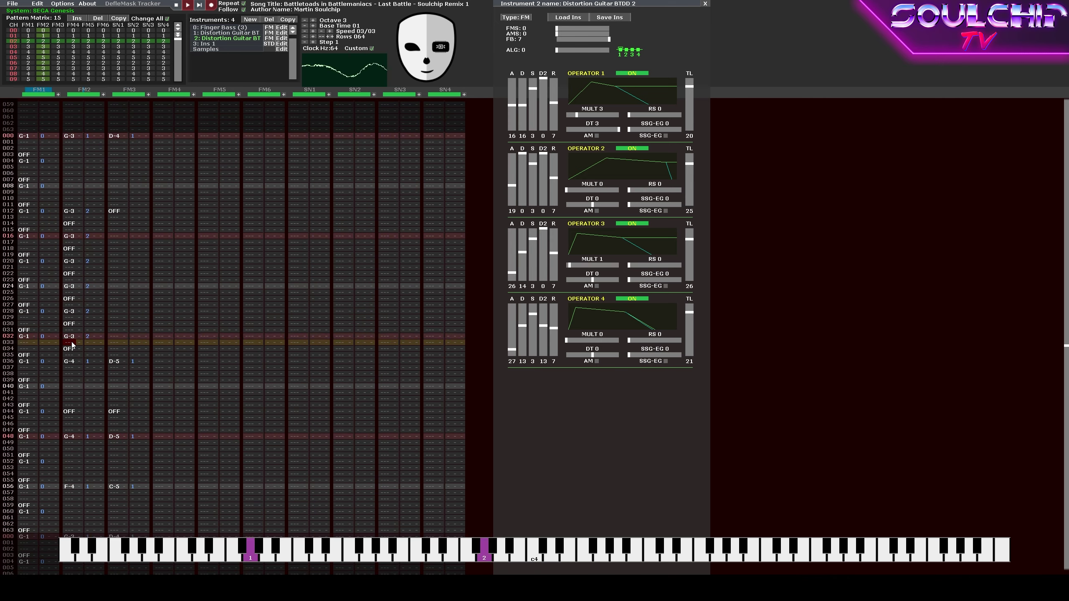
key(Return)
Set Operator 4's total level to 16 in the instrument Distortion Guitar BTDD 2.
key(Up)
key(Up)
key(Up)
key(Up)
key(Up)
key(Up)
key(Up)
key(Up)
key(space)
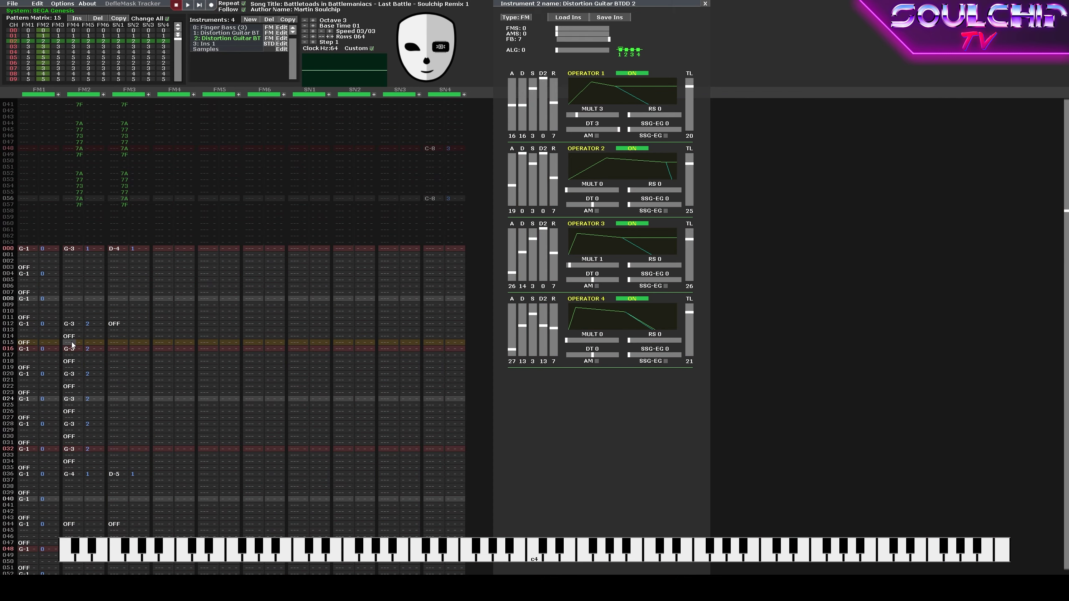
key(Up)
key(Up)
key(Up)
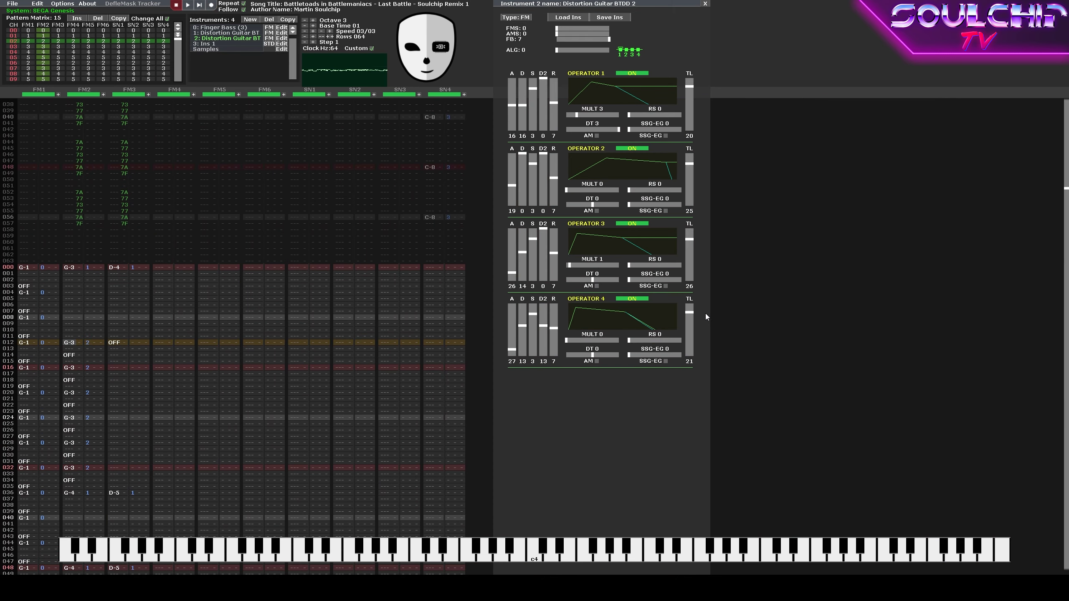
click(693, 311)
click(230, 337)
Replace the FM2 notes at rows 12, 16 and 20 with G-2, using instrument 2.
key(space)
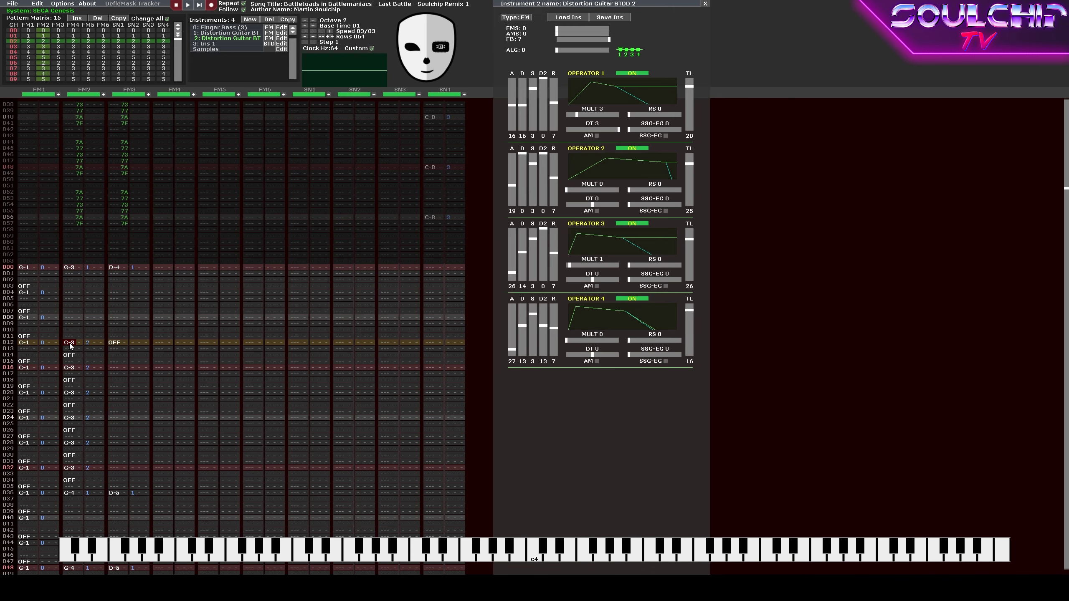
key(b)
key(Down)
key(Down)
key(Down)
key(b)
key(Down)
key(Down)
key(Down)
key(b)
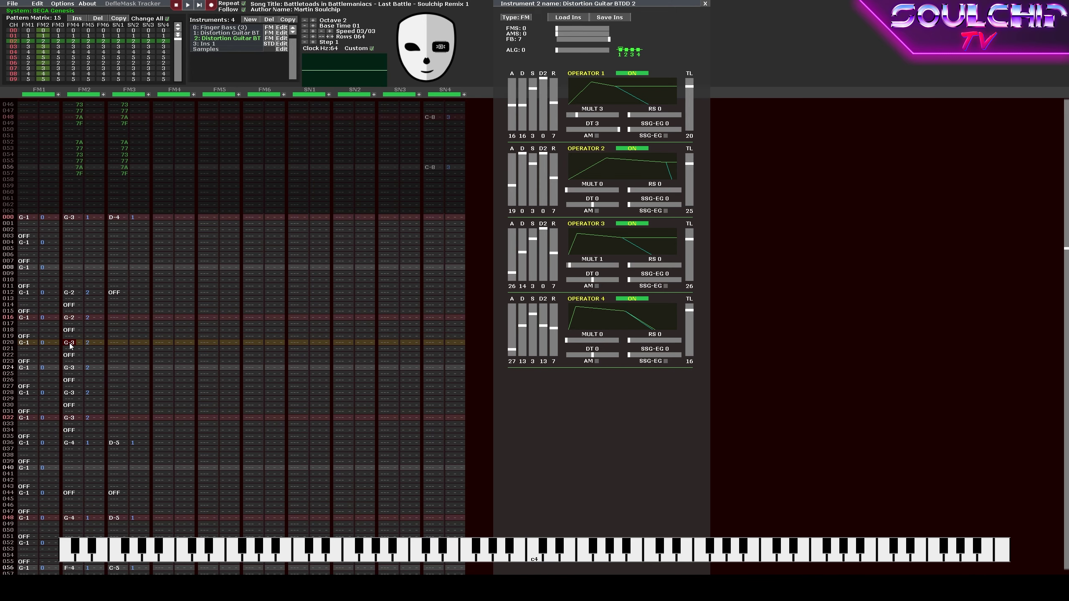
Replace the FM2 notes at rows 24, 28 and 32 with G-2 and play back the result.
key(Down)
key(Down)
key(Down)
key(b)
key(Down)
key(Down)
key(Down)
key(b)
key(Down)
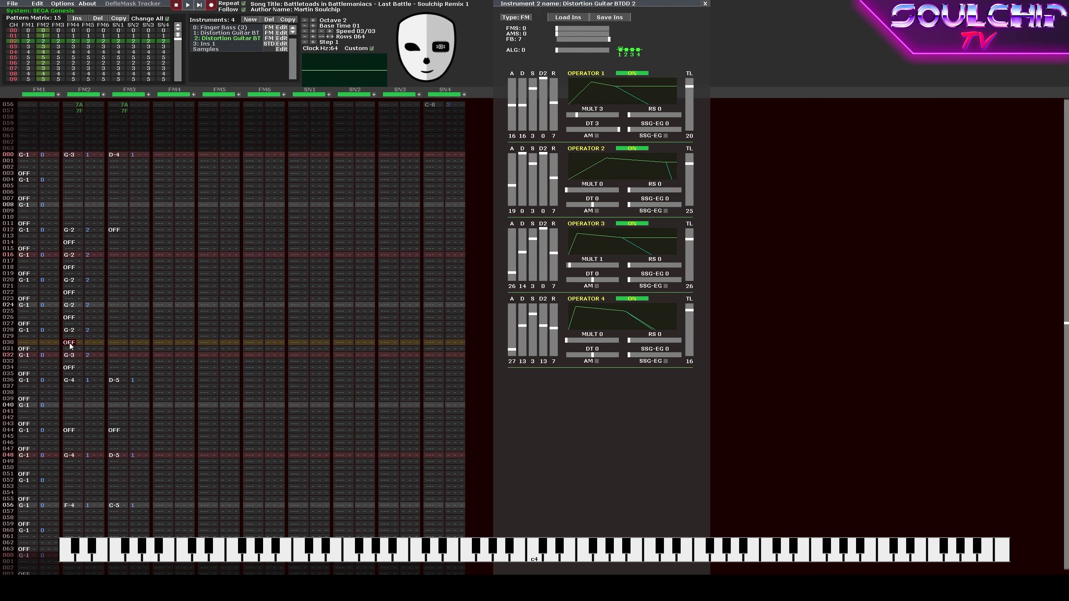
key(Down)
key(Down)
key(Down)
key(b)
key(Down)
key(Return)
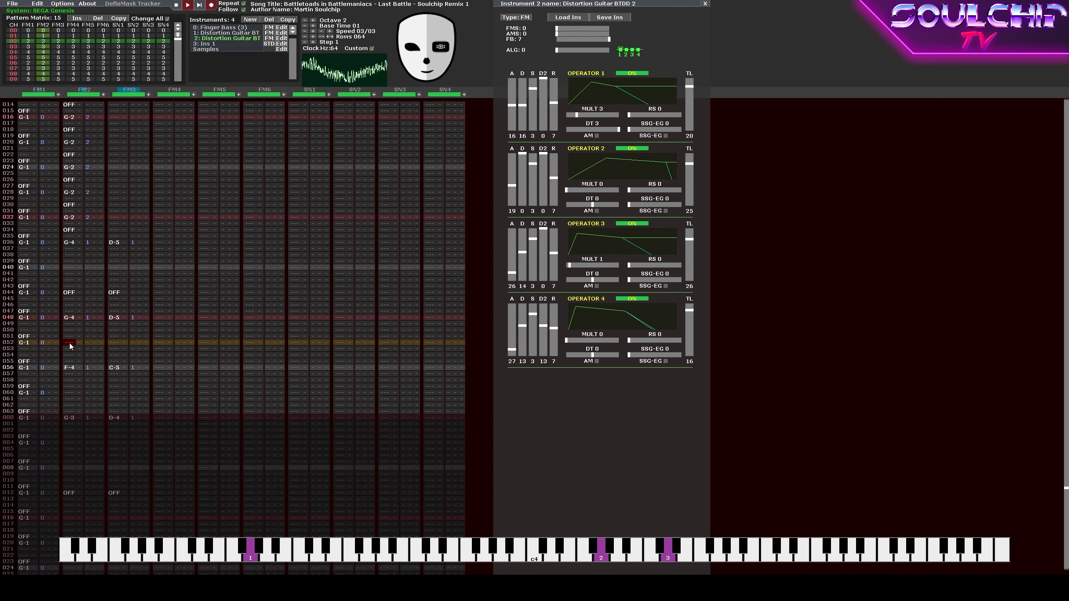
key(Return)
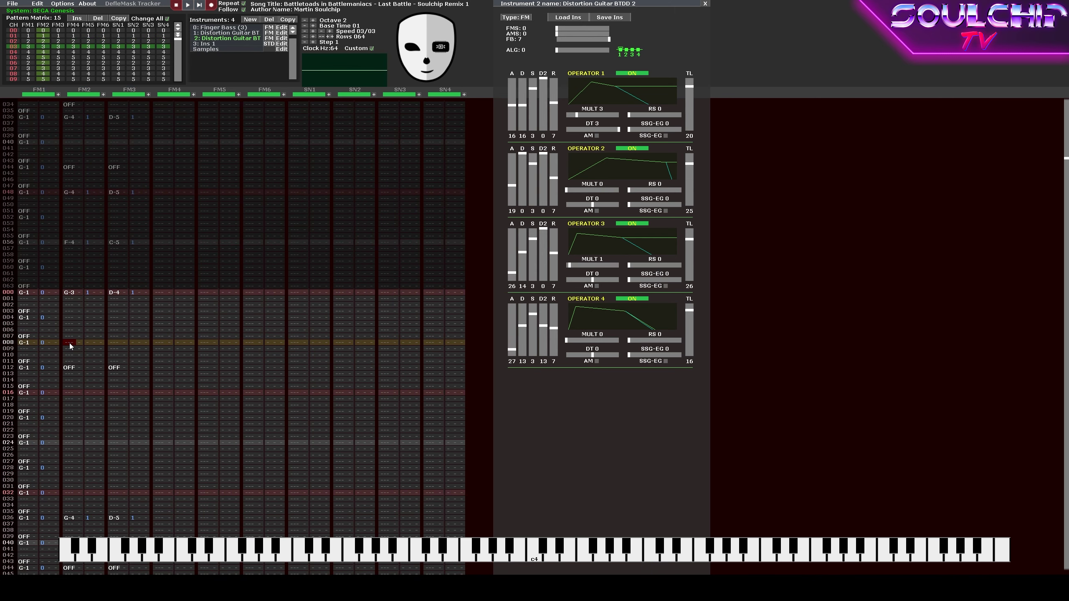
In the following pattern, enter G-2 notes with instrument 2 at FM2 rows 12 and 16, with a note-off at row 14.
key(Down)
key(Down)
key(Down)
key(b)
key(Down)
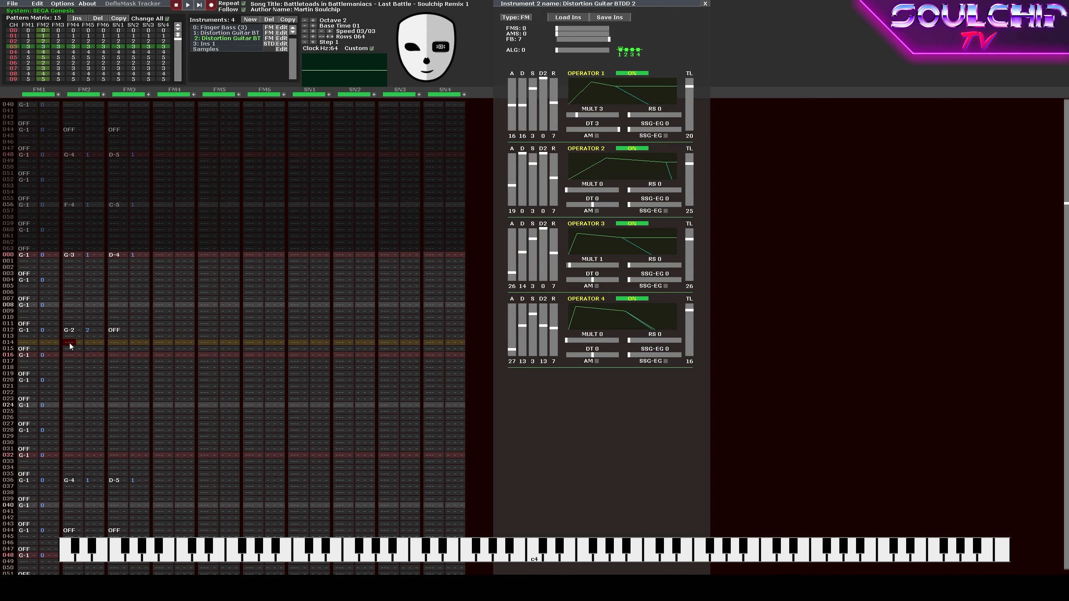
key(Down)
key(Up)
key(Tab)
key(Down)
key(b)
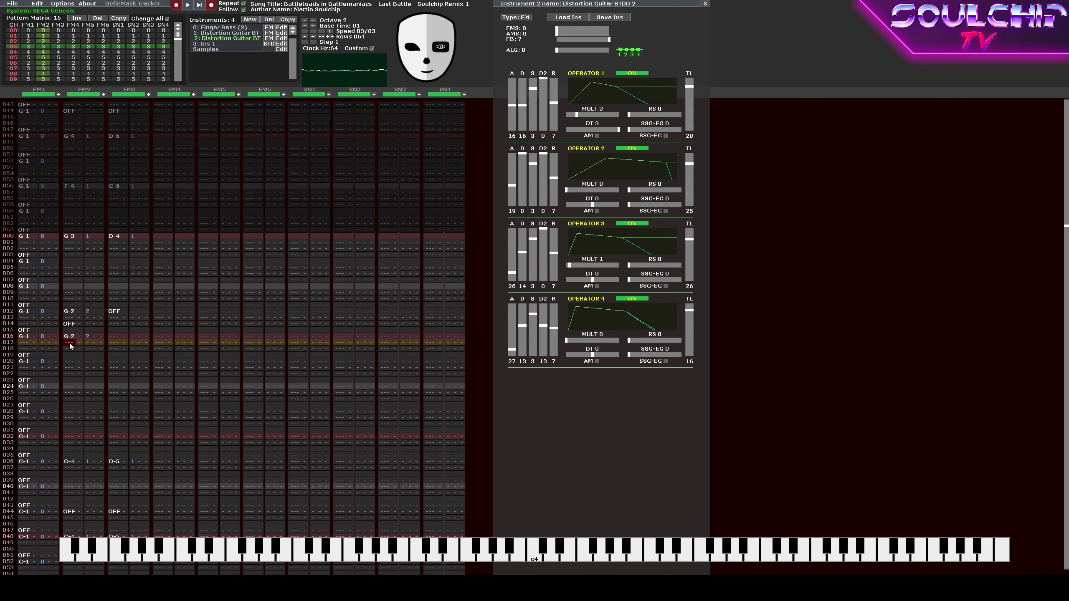
Continue the FM2 part with G-2 notes at rows 20 and 24 and note-offs at rows 18 and 22.
key(Down)
key(1)
key(Down)
key(b)
key(Down)
key(1)
key(Down)
key(b)
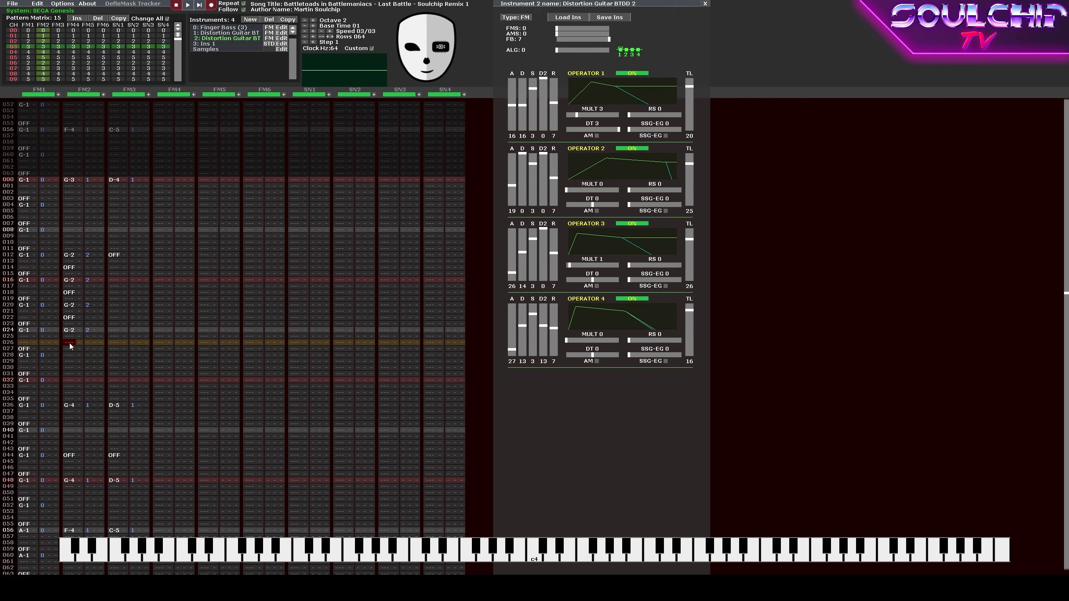
Continue the FM2 part with G-2 notes at rows 28 and 32 and note-offs at rows 26, 30 and 34.
key(Down)
key(1)
key(Down)
key(b)
key(Down)
key(1)
key(Down)
key(b)
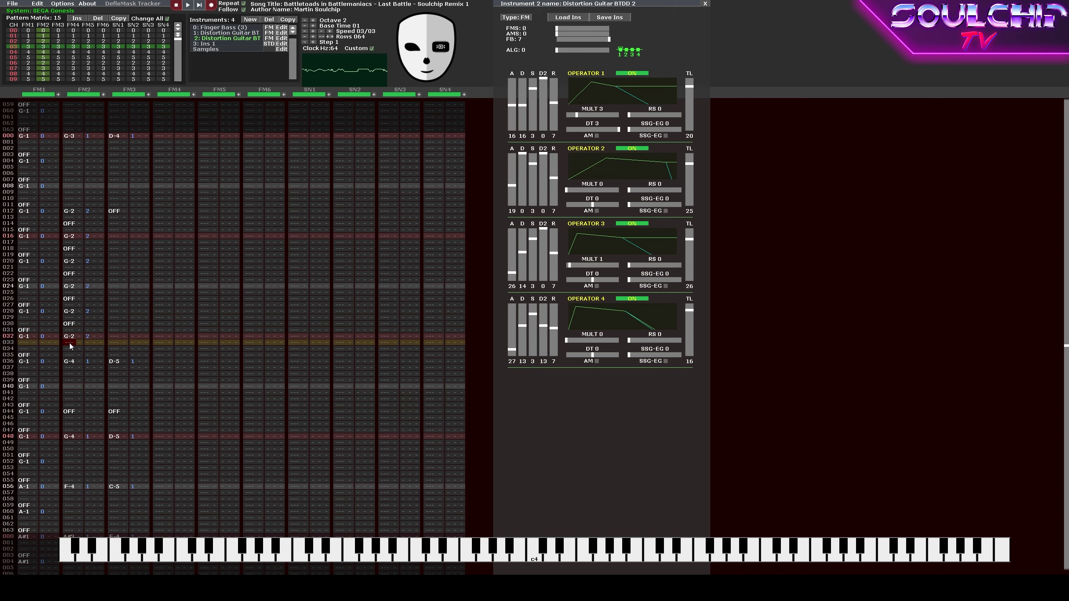
key(Down)
key(1)
Play back the part and replace the previous pattern's FM2 note-off at row 44 with G-2, followed by a note-off at row 46.
key(Return)
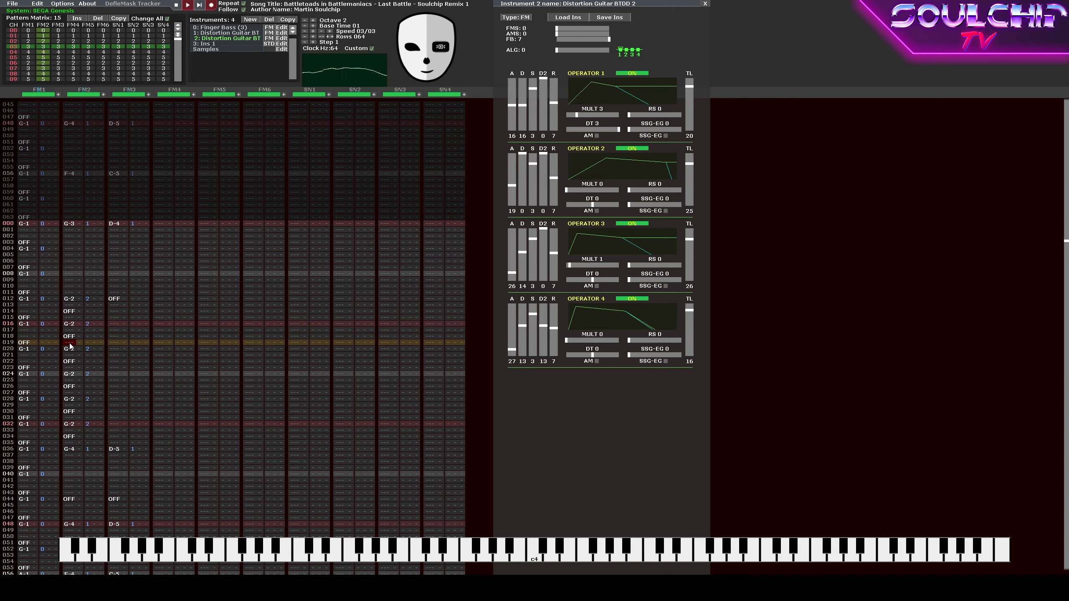
key(Return)
key(Return)
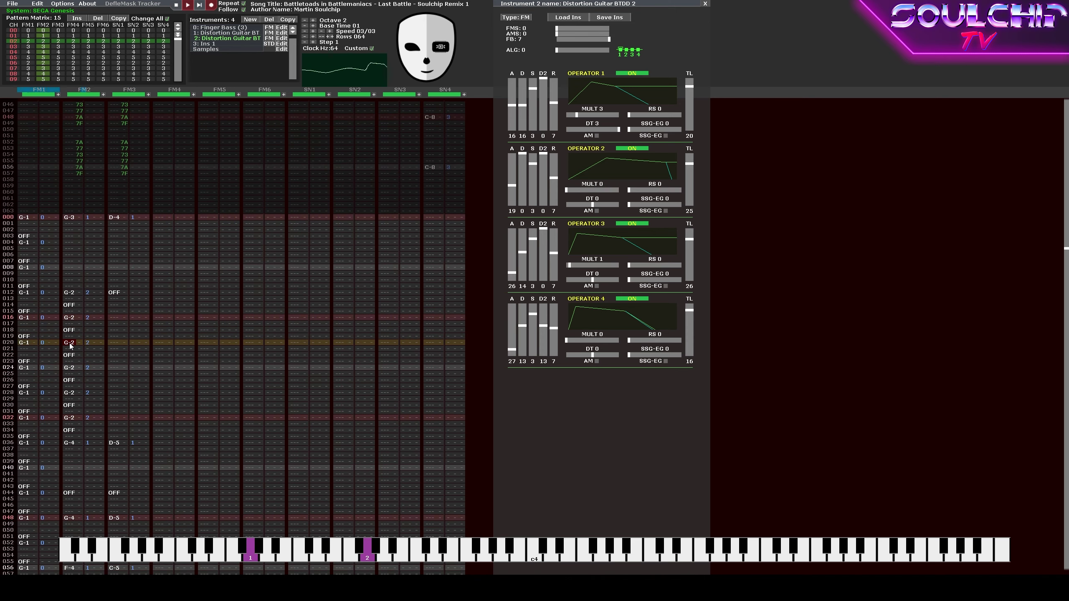
key(Return)
key(Down)
key(Down)
key(Down)
key(Down)
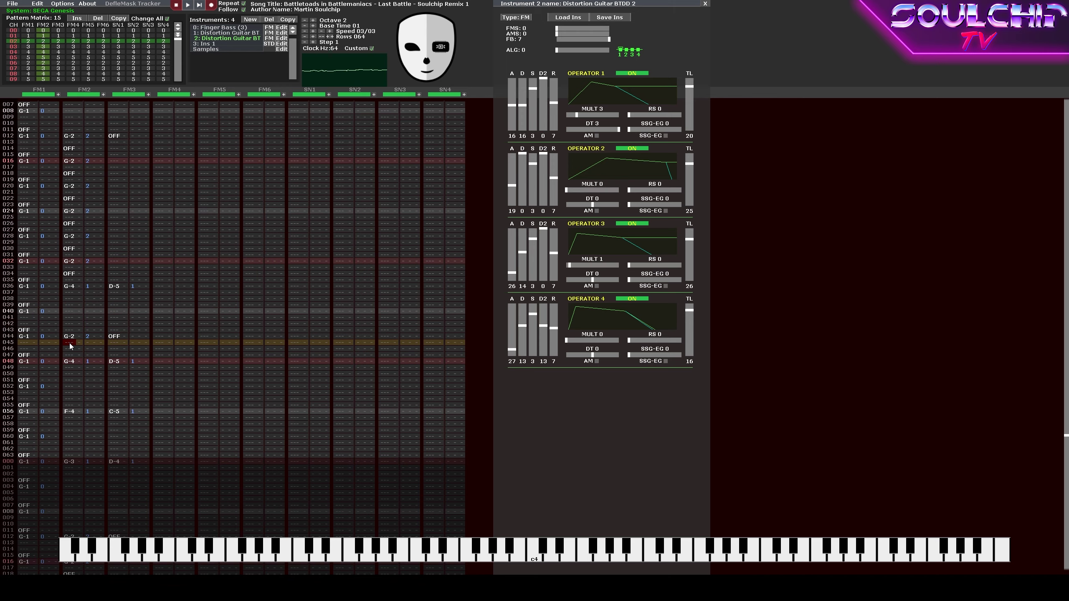
key(Return)
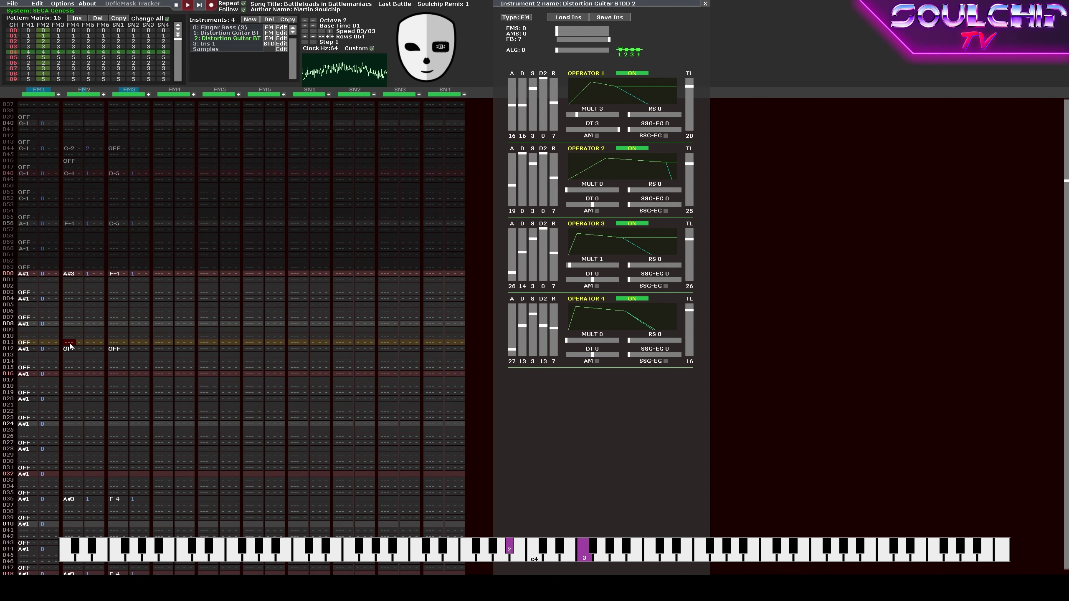
Try G-2 and B-2 at FM2 row 12 of the first A#1 bass pattern.
key(Return)
key(Up)
key(Up)
key(Up)
key(Up)
key(b)
key(Down)
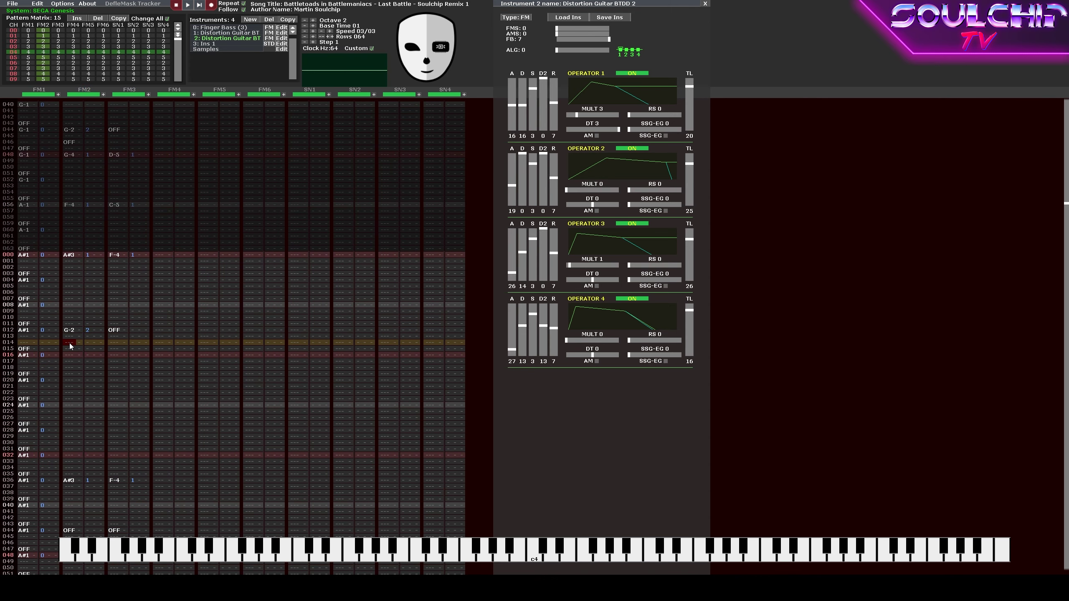
key(Up)
key(Up)
key(n)
key(Up)
key(m)
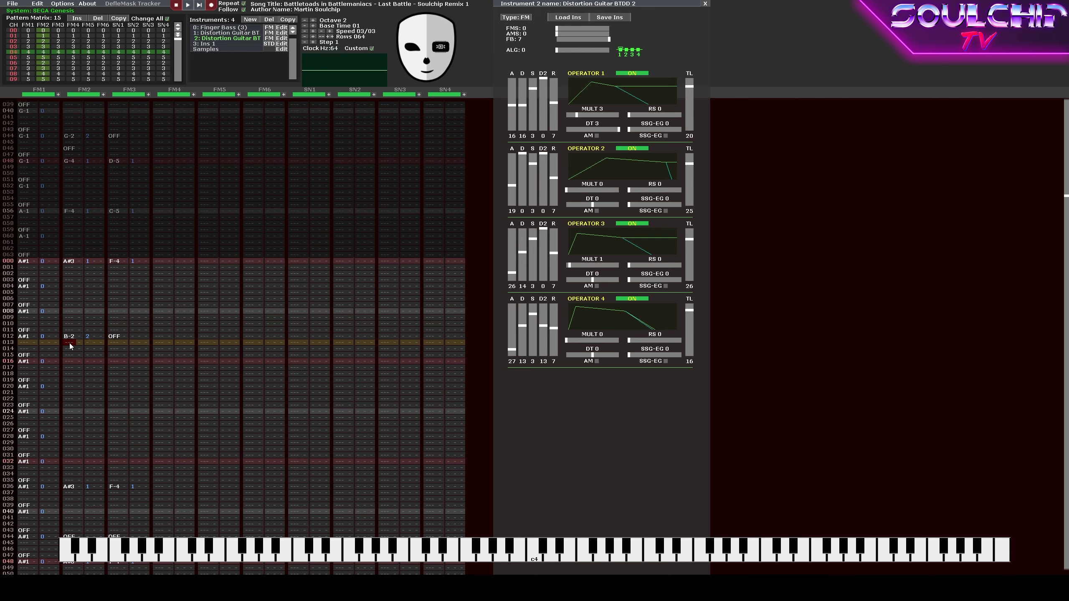
Enter A#2 notes with instrument 2 at FM2 rows 12 and 16, with a note-off at row 14.
key(Up)
key(j)
key(Down)
key(Tab)
key(Down)
key(j)
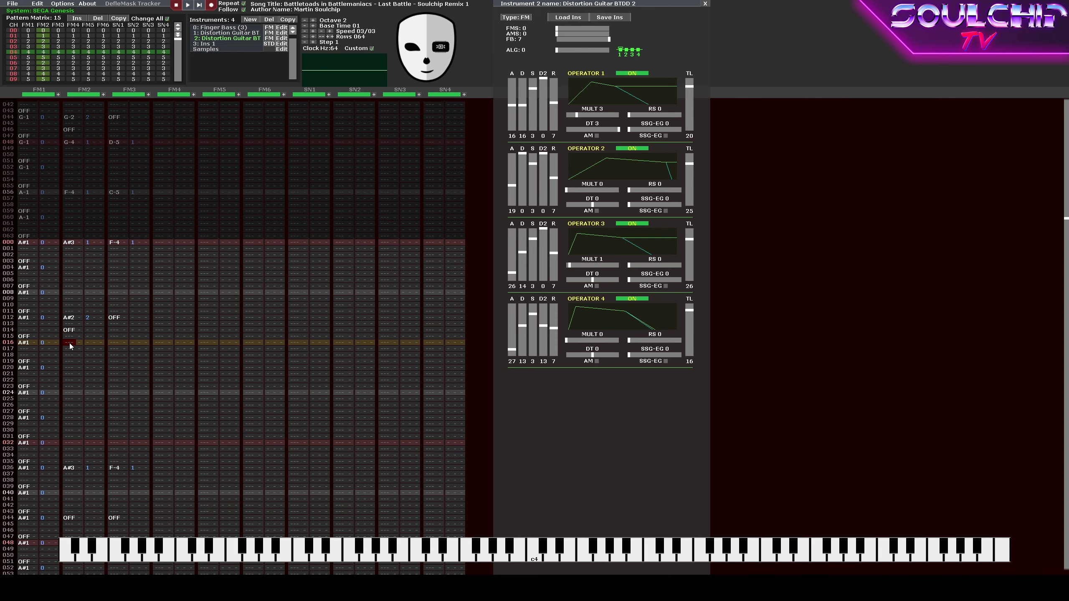
Continue the FM2 part with A#2 notes at rows 20 and 24 and note-offs at rows 18 and 22.
key(Down)
key(1)
key(Down)
key(j)
key(Down)
key(1)
key(Down)
key(j)
key(Down)
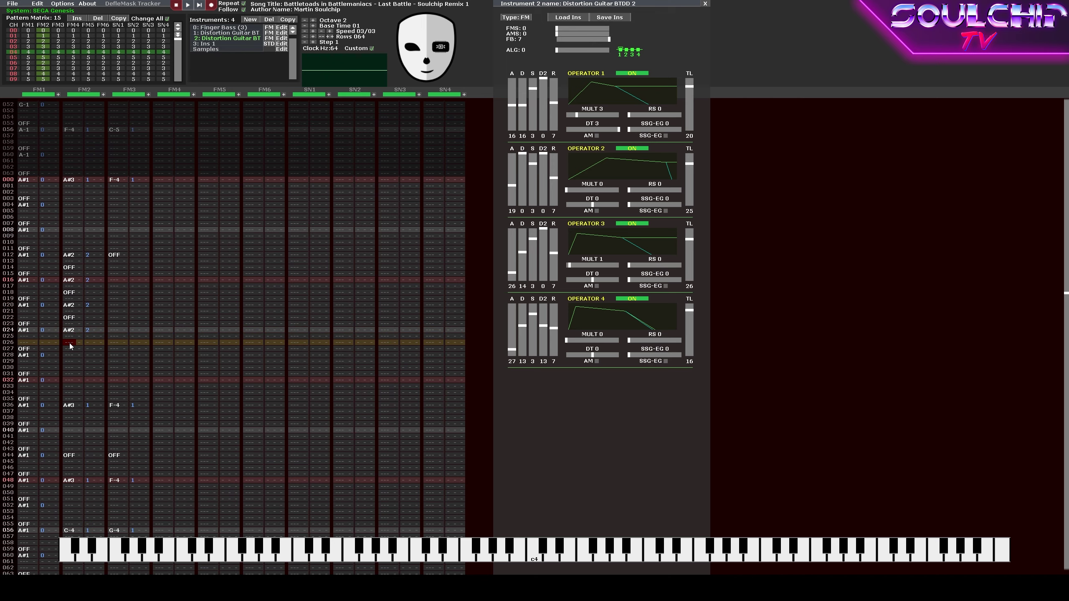
Add A#2 notes at FM2 rows 28 and 32 and note-offs at rows 26, 30 and 34, and play back the pattern.
key(1)
key(Down)
key(j)
key(Down)
key(1)
key(1)
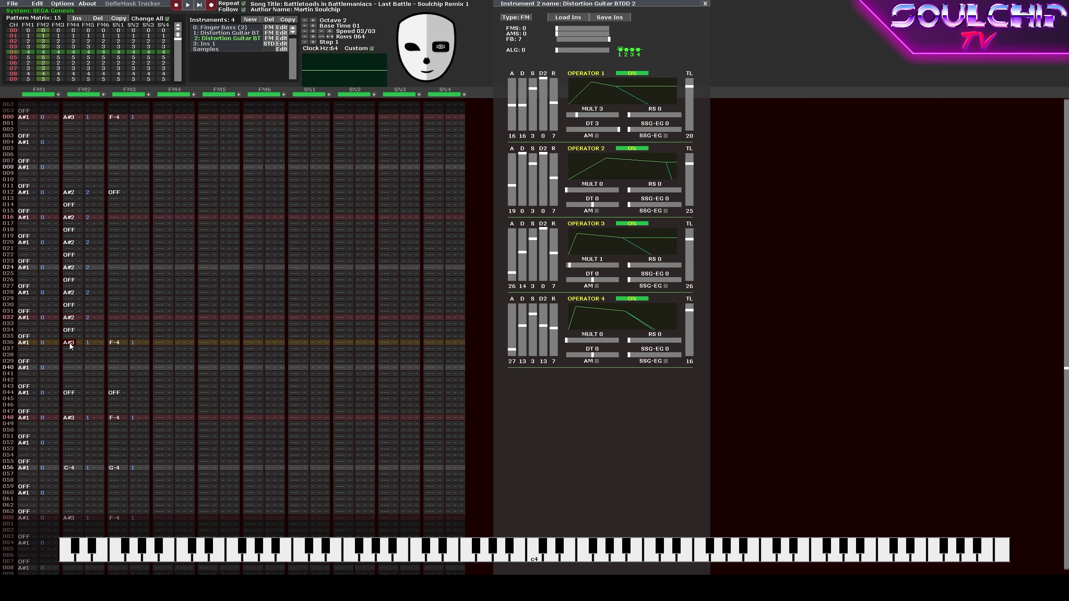
key(Return)
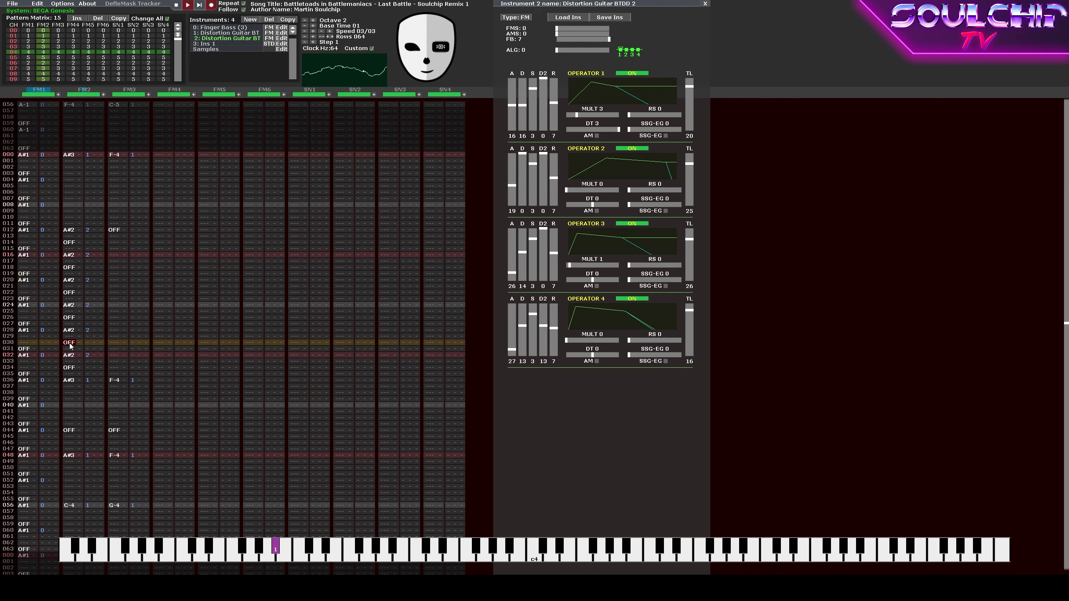
key(Return)
Replace the FM2 note-off at row 44 with A#2, add a note-off at row 46, and play back the part.
key(Up)
key(Up)
key(Up)
key(Up)
key(Up)
key(Up)
key(Up)
key(Up)
key(Up)
key(Up)
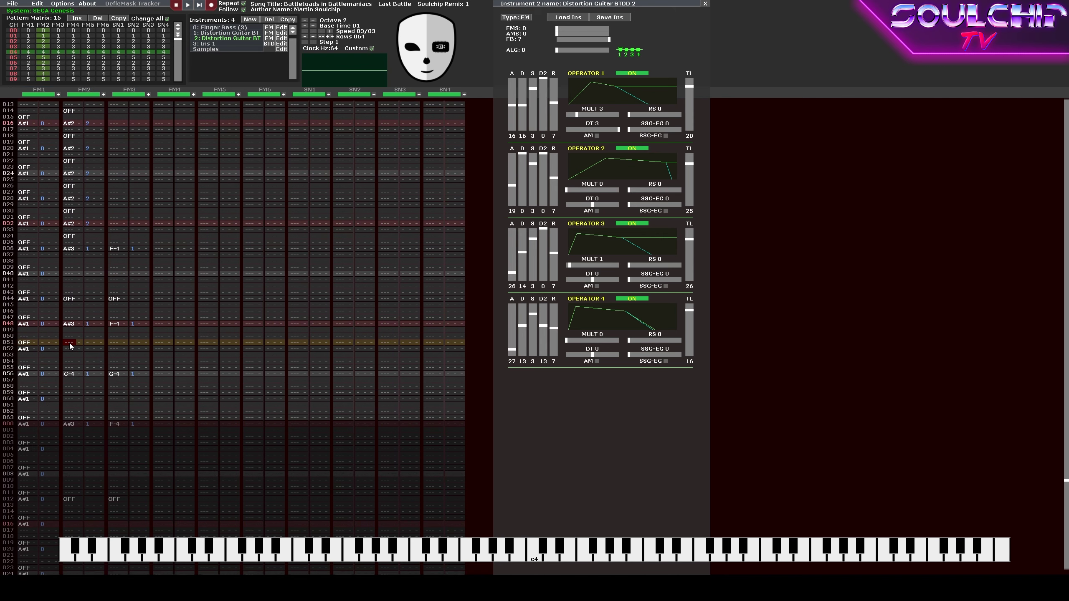
key(j)
key(Down)
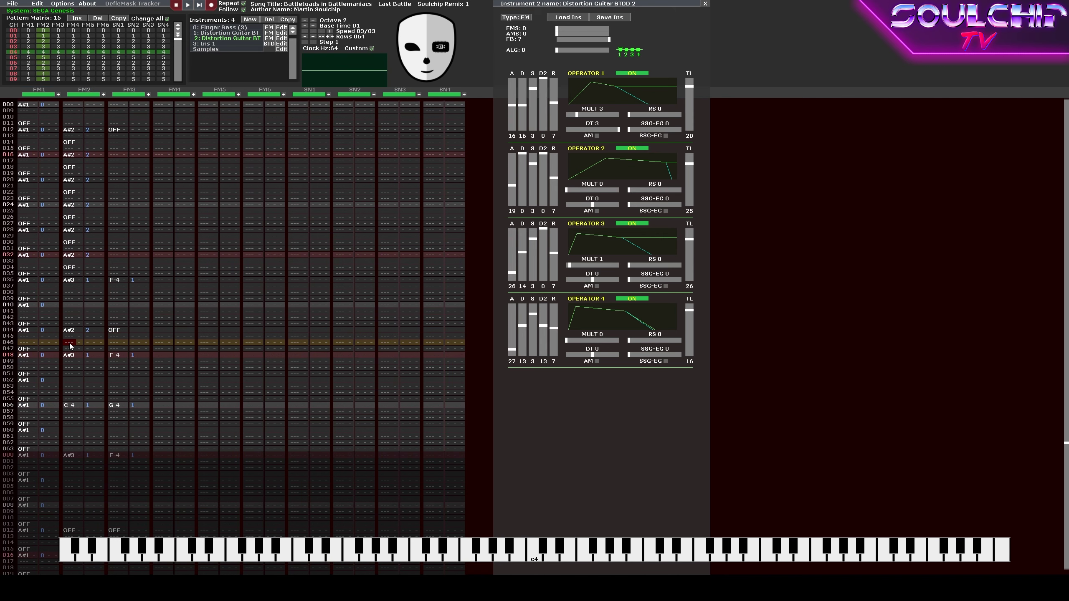
key(Return)
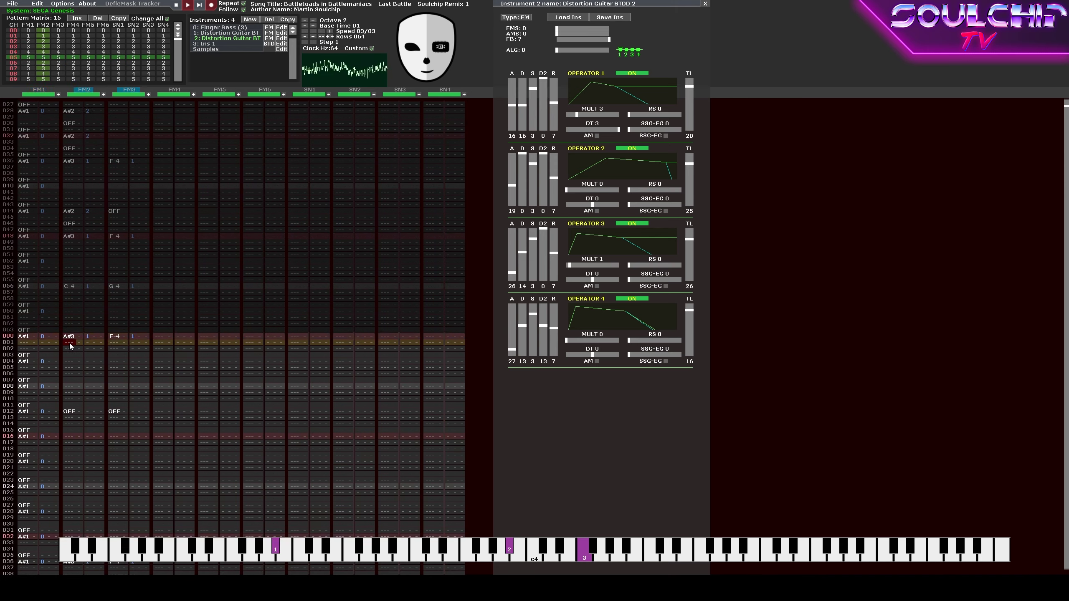
key(Return)
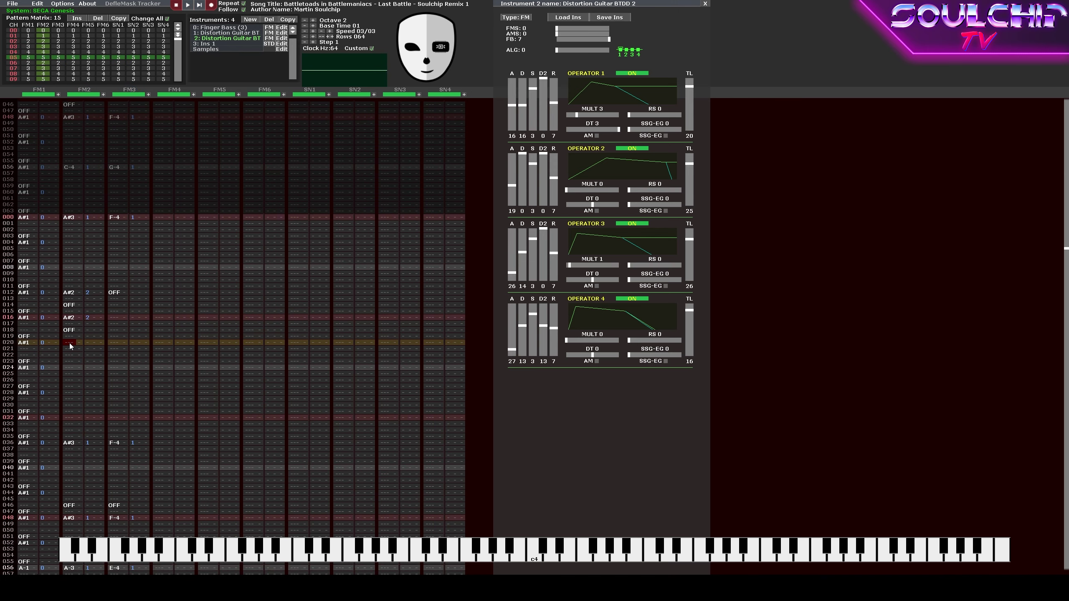
Continue filling FM2 rows 20 to 34 with instrument 2 A#2 notes every four rows and a note-off two rows after each.
key(ctrl+v)
scroll(70, 342, down, 2)
key(ctrl+v)
scroll(69, 343, down, 1)
key(Return)
key(Return)
key(j)
scroll(70, 342, up, 4)
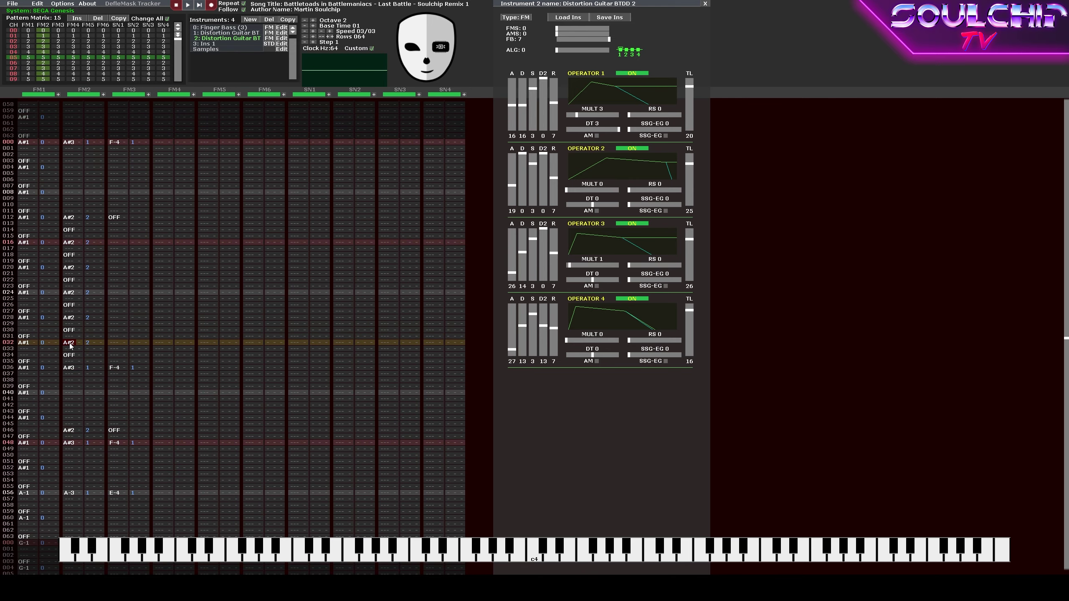
Enter A#2 with instrument 2 on FM2 and a note-off on FM3 at row 44, put an FM2 note-off at row 46, and play back.
key(Return)
key(Return)
scroll(70, 343, up, 3)
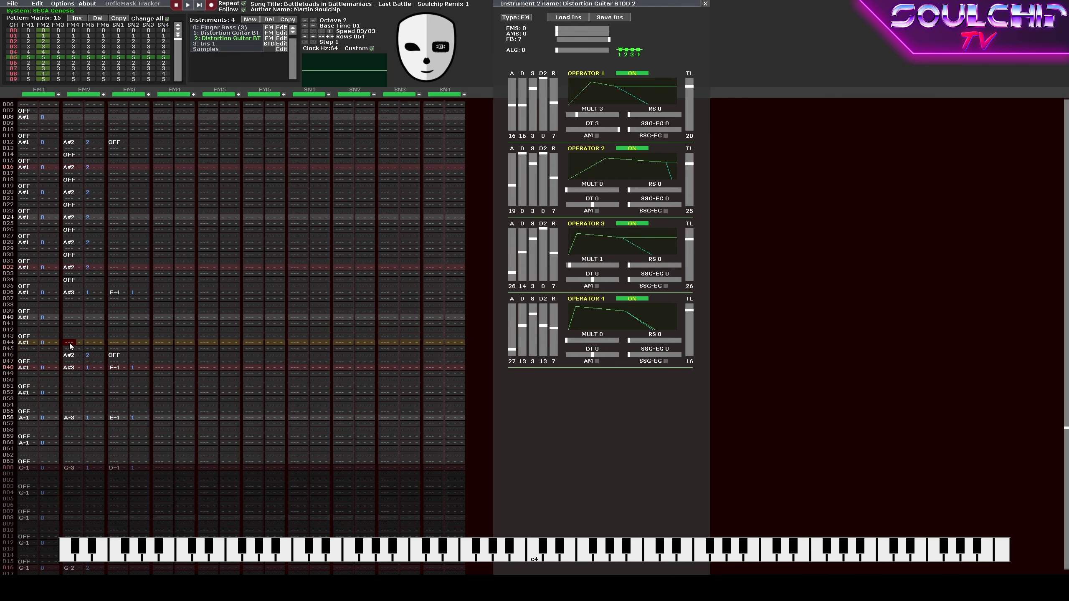
key(Tab)
key(Up)
key(Right)
key(Right)
key(Right)
key(Right)
key(Right)
key(Tab)
key(Down)
key(Delete)
key(Up)
key(Up)
key(Up)
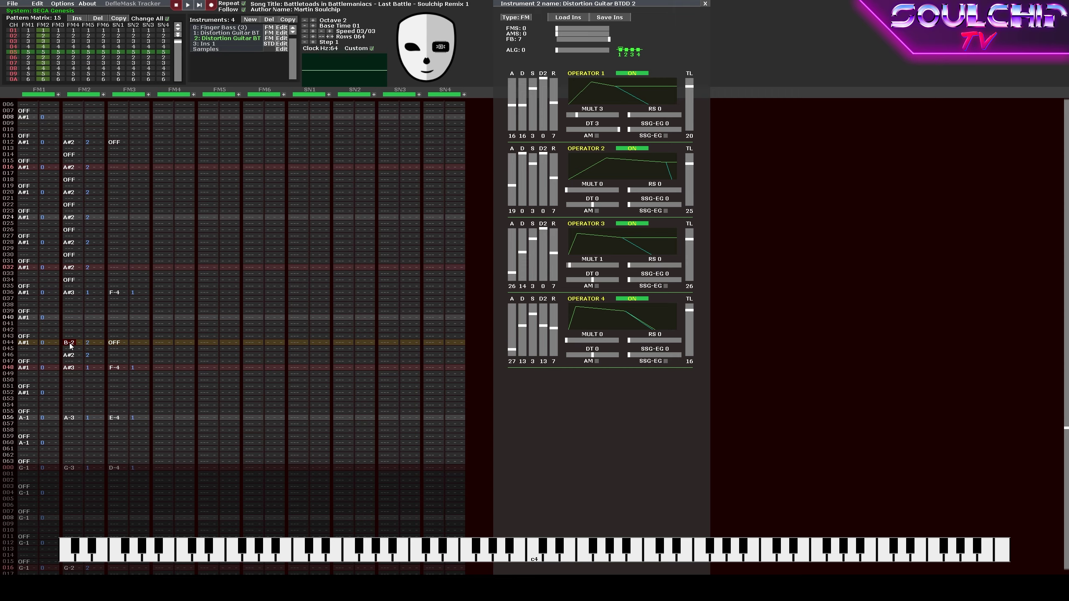
key(Return)
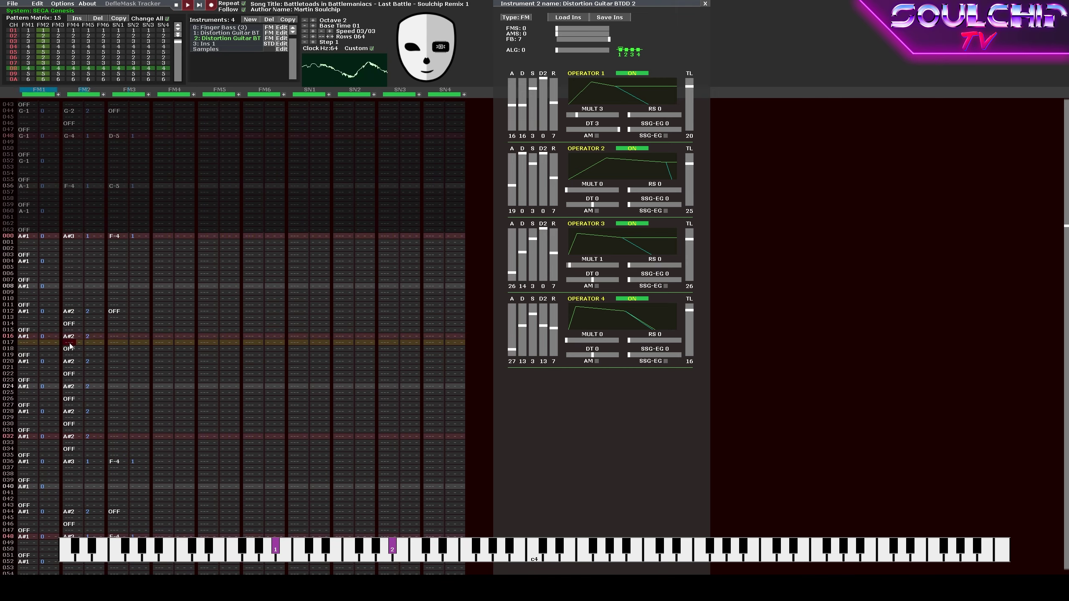
key(Return)
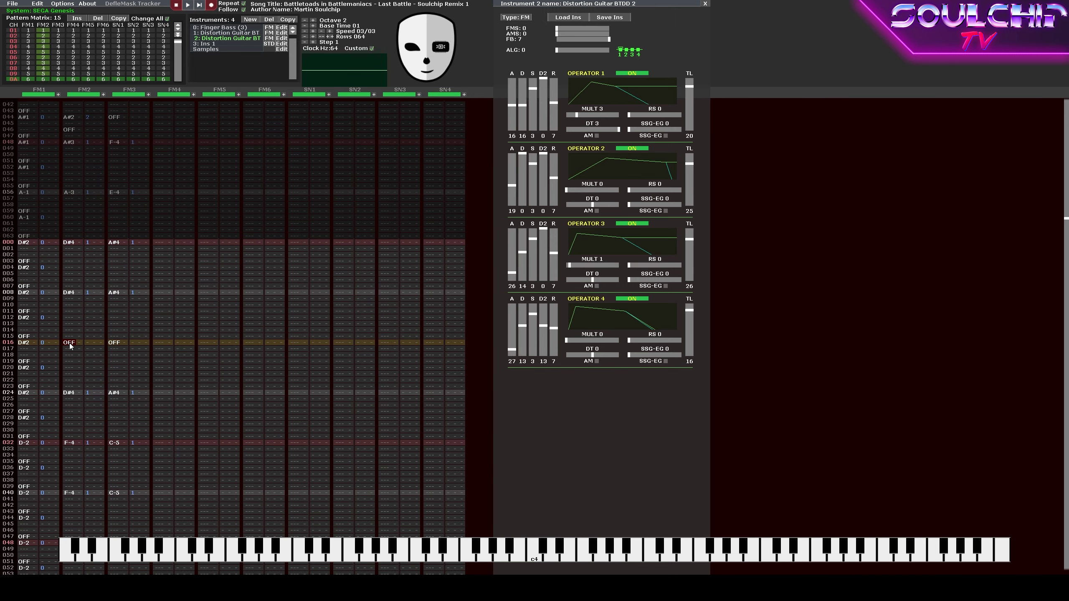
Add F-3 notes at FM2 rows 48 and 52 and G-2 notes at rows 12 and 44 of the following pattern, each with a note-off.
key(Return)
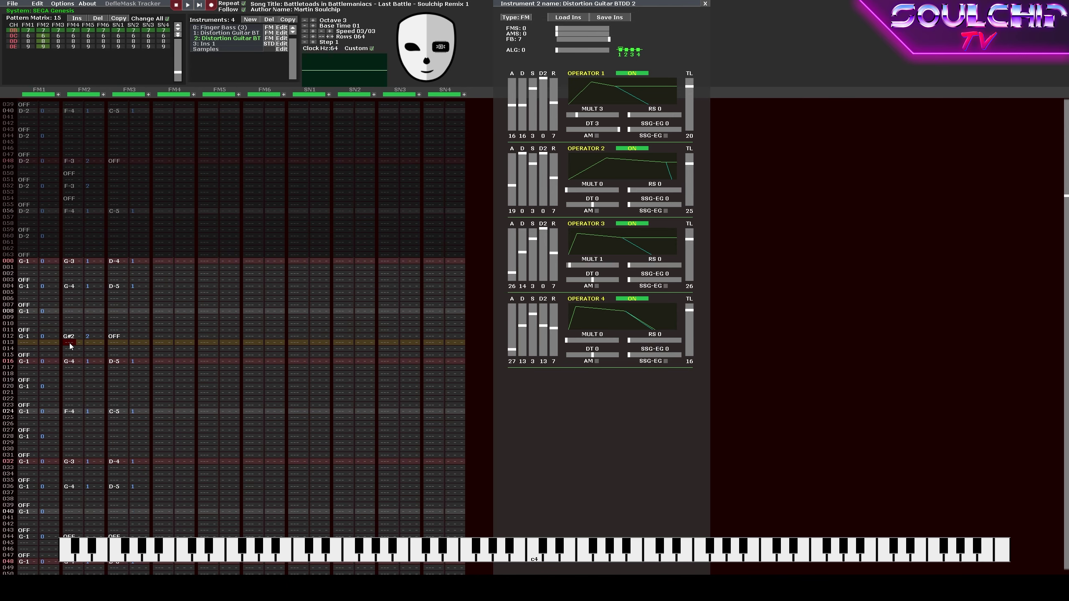
key(Return)
key(Return)
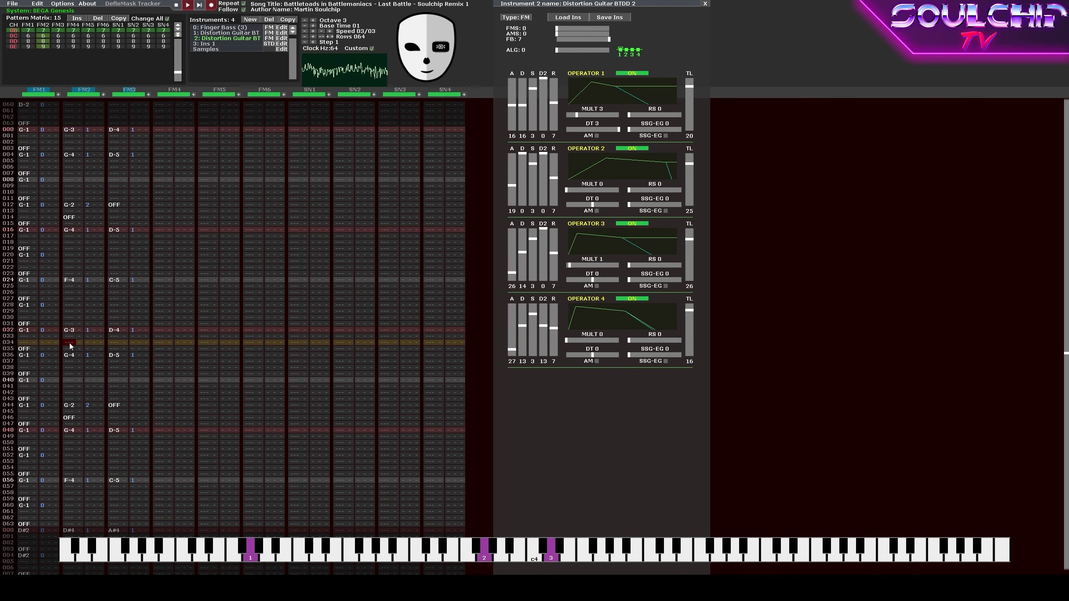
In the G-1 pattern before the D#1 pattern, enter G-2 at FM2 rows 12 and 44 and note-offs at rows 14 and 46.
key(Return)
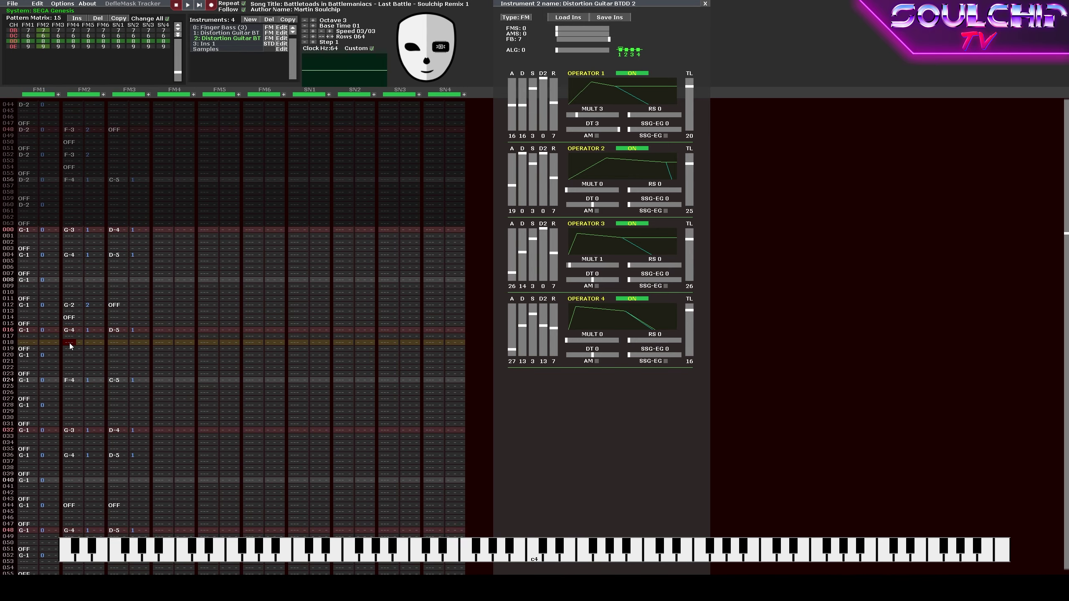
key(Return)
key(Return)
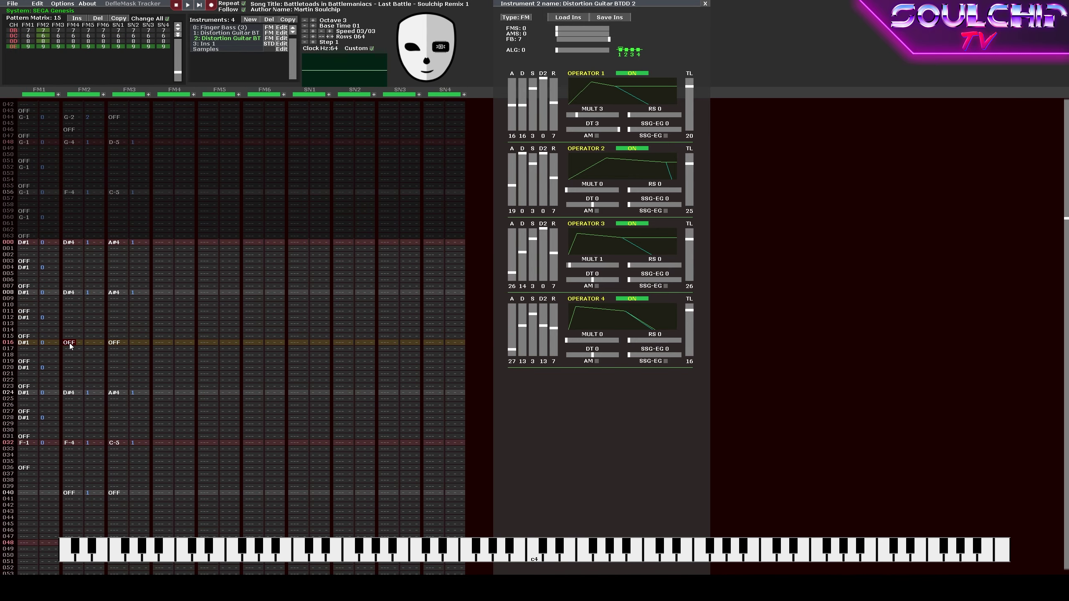
In the D#1 pattern, enter instrument 2 D#3 notes at FM2 rows 16 and 20 with note-offs at rows 18 and 22.
key(Return)
key(Return)
key(KP_Subtract)
key(KP_Subtract)
key(KP_Subtract)
key(KP_Subtract)
key(KP_Subtract)
key(KP_Subtract)
key(KP_Subtract)
key(KP_Subtract)
key(KP_Subtract)
key(KP_Subtract)
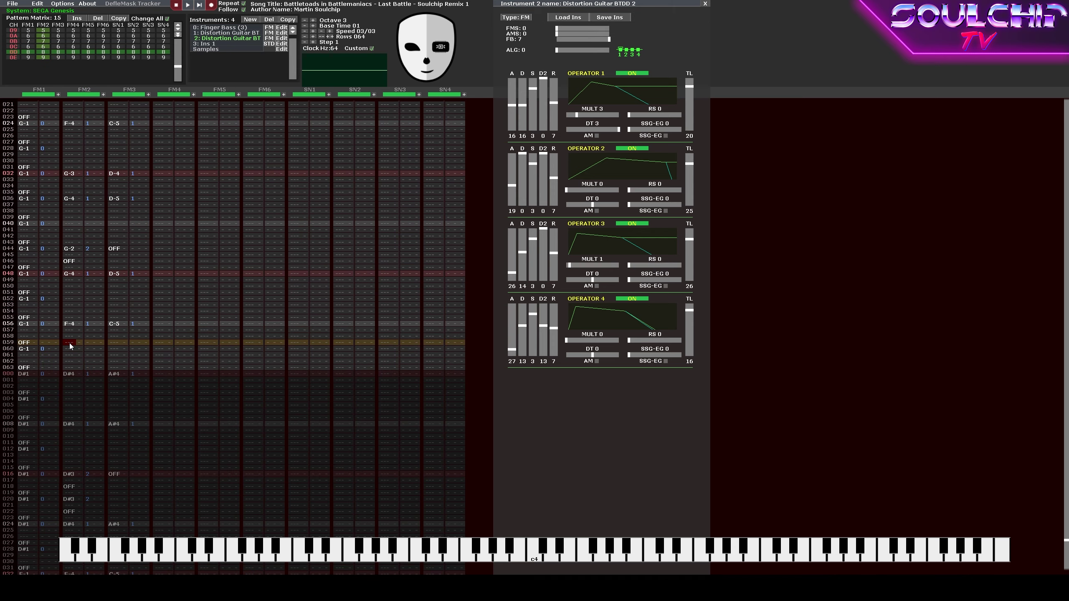
Save the song and play it back from the first pattern.
key(Return)
key(Return)
click(12, 4)
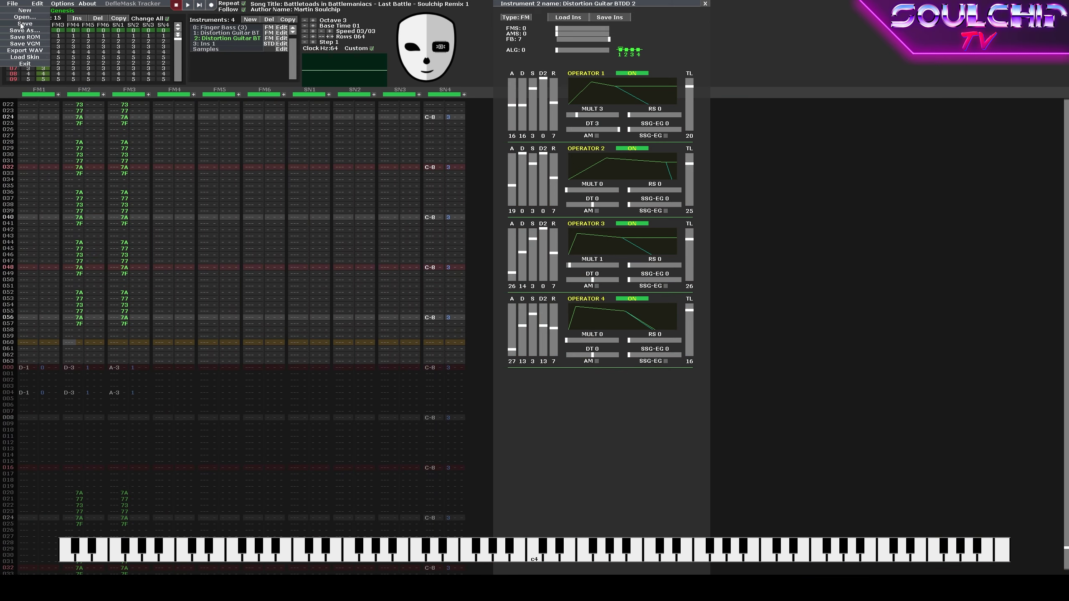
key(Return)
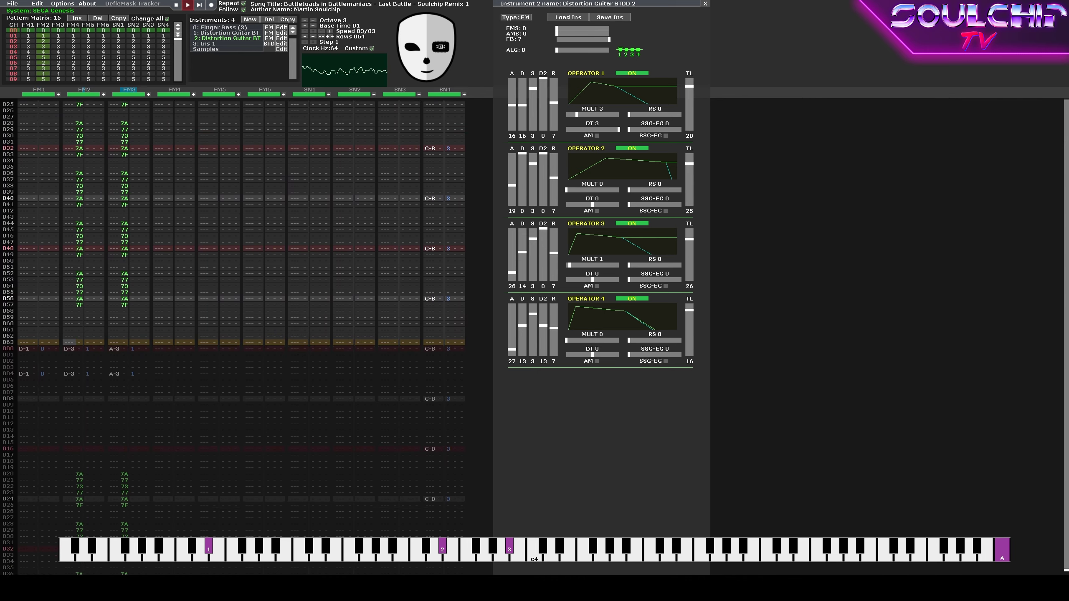
Set Operator 4's total level to 11 on the Distortion Guitar BTDD 1 instrument while listening to the song.
click(253, 34)
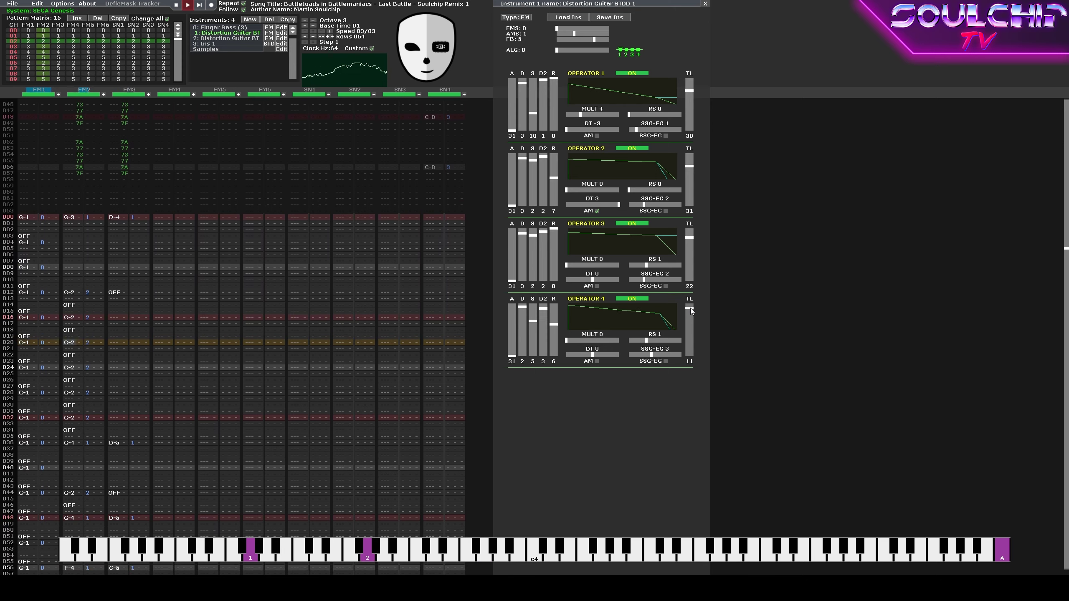
drag(691, 307, 691, 309)
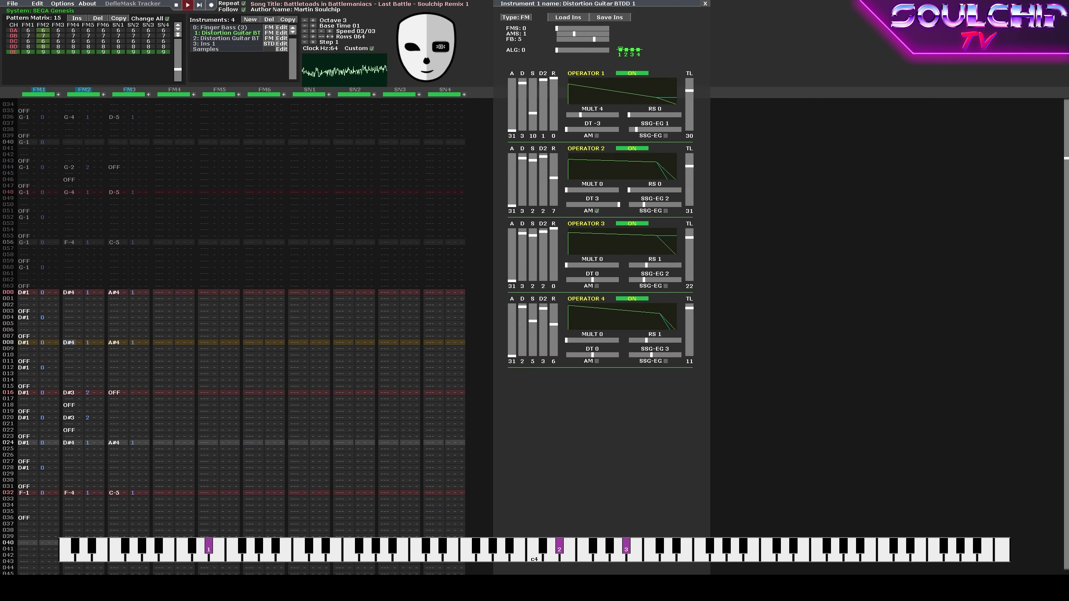
key(Return)
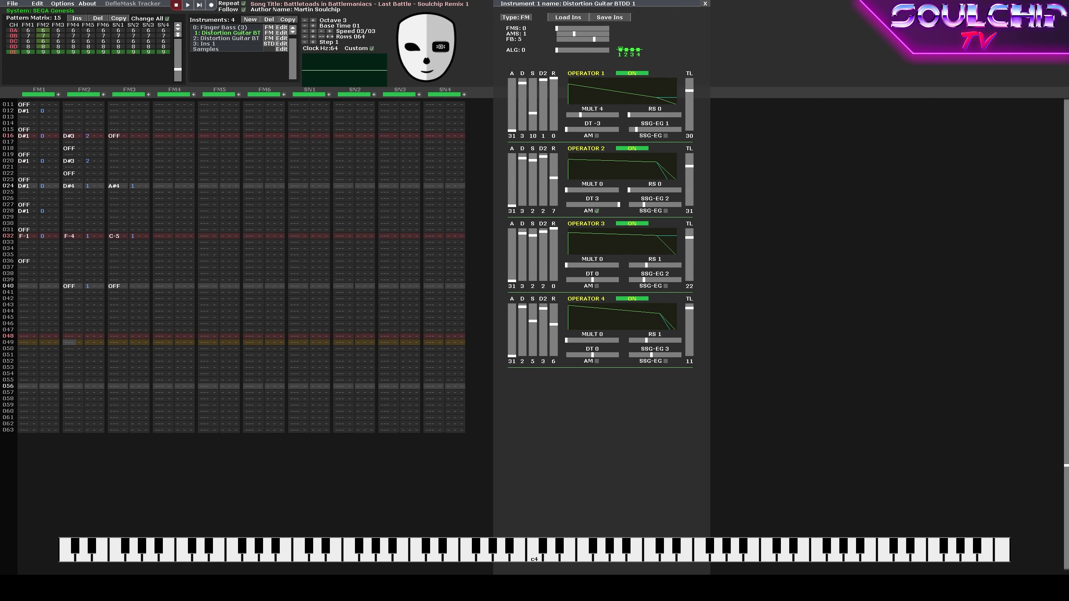
Return to the first pattern, place the cursor in FM3 and save the song.
key(KP_Subtract)
key(KP_Subtract)
key(KP_Subtract)
key(KP_Subtract)
key(KP_Subtract)
key(KP_Subtract)
key(KP_Subtract)
key(KP_Subtract)
key(KP_Subtract)
key(KP_Subtract)
key(KP_Subtract)
key(KP_Subtract)
key(KP_Subtract)
key(KP_Subtract)
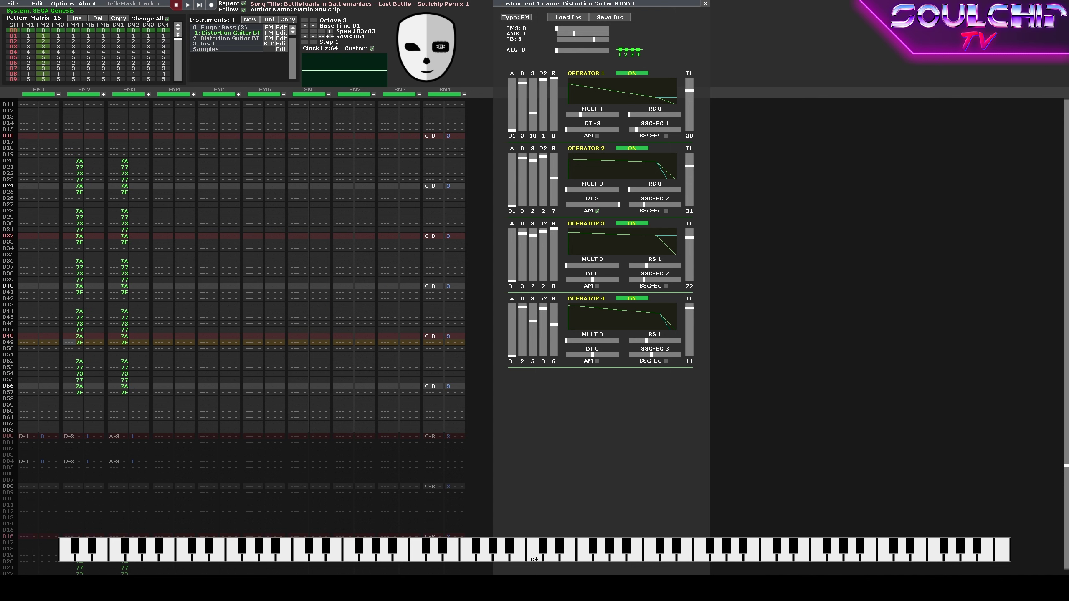
click(114, 343)
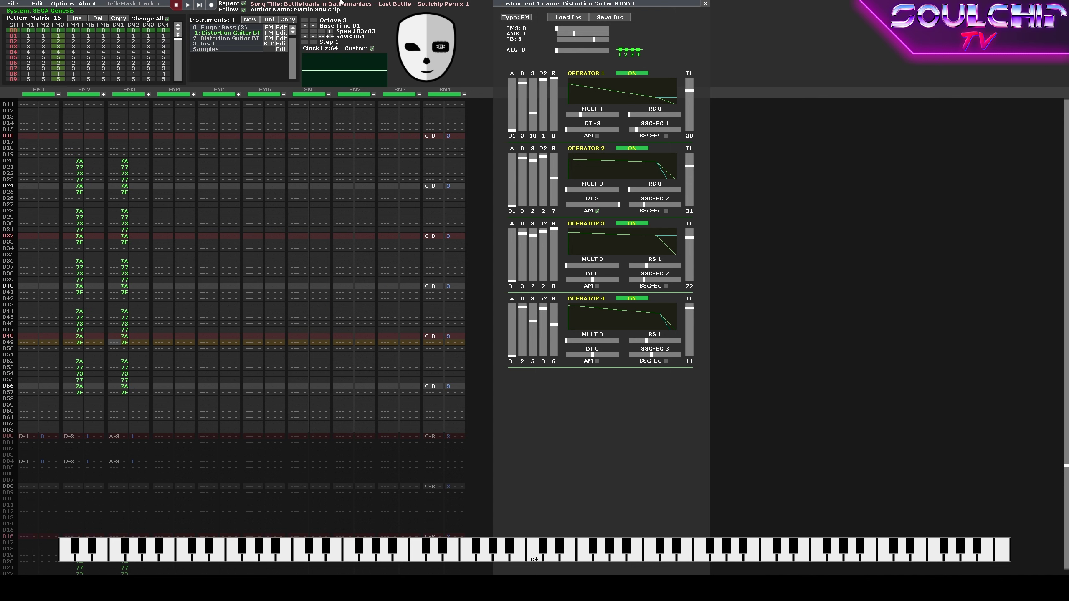
click(12, 4)
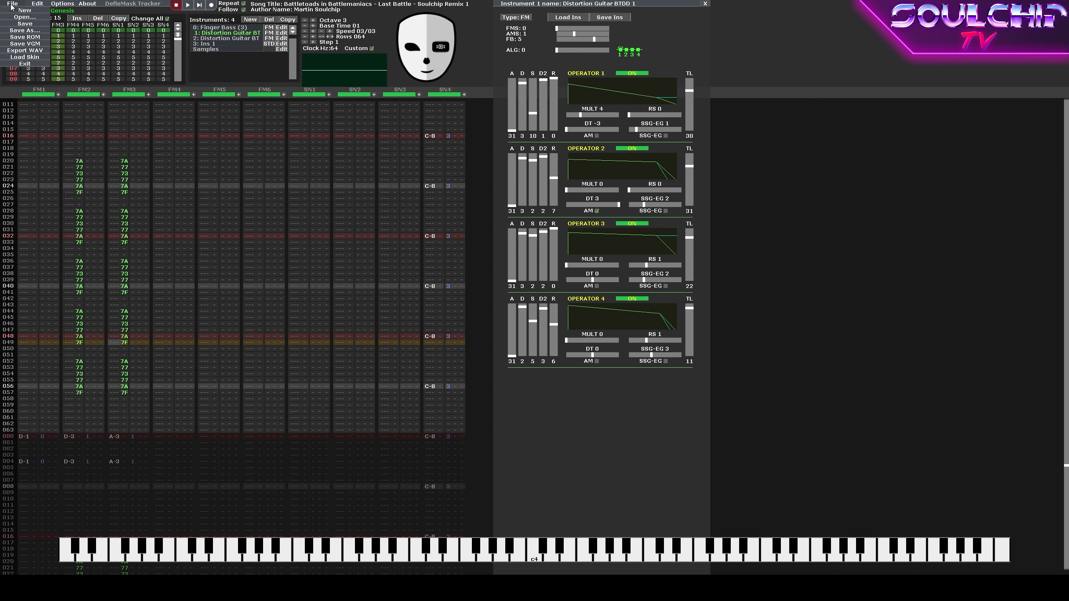
click(21, 24)
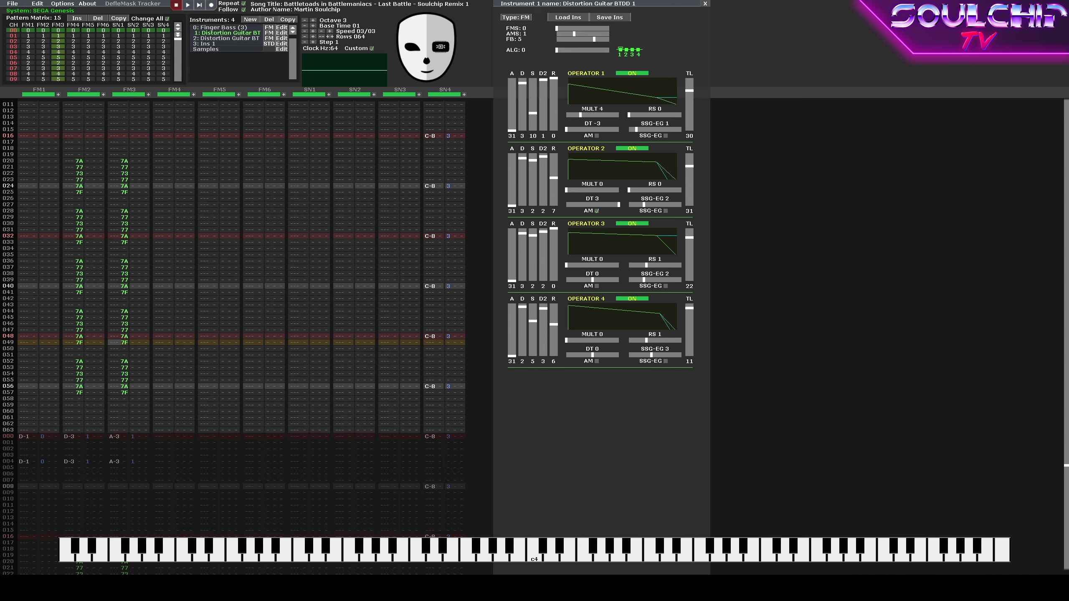
Add a new FM instrument, move it to slot 3 above Ins 1 and set it up as Brass short 1.
click(229, 44)
click(251, 19)
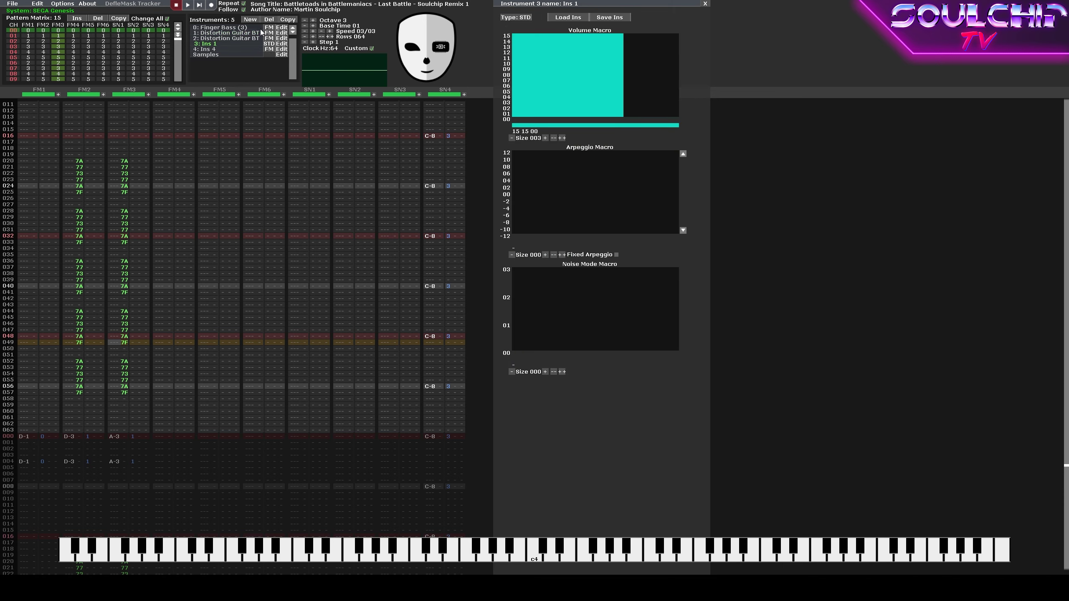
click(293, 32)
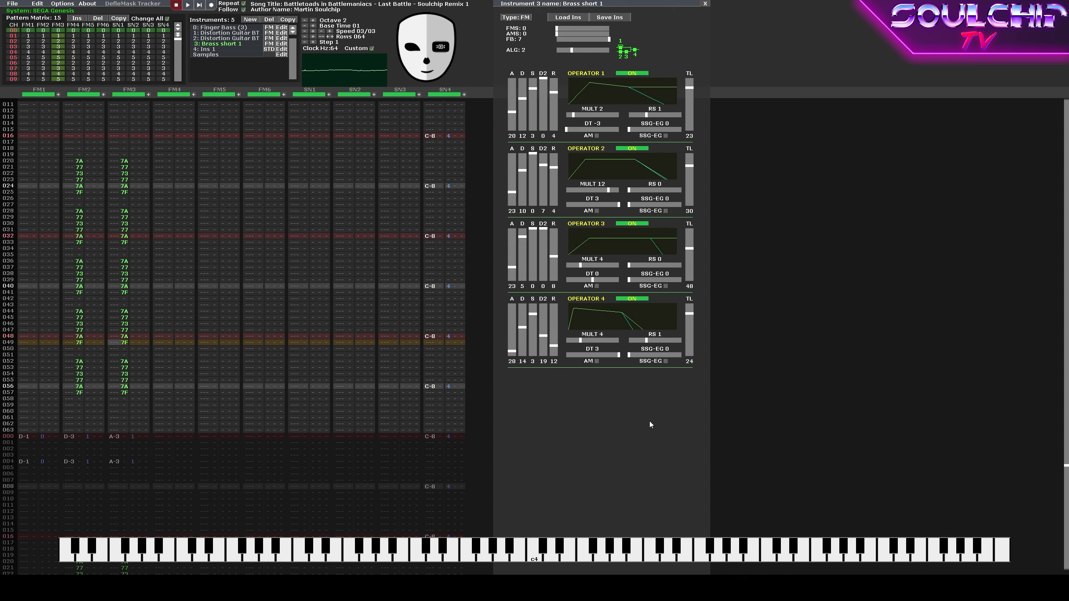
Lower the octave to 1 and set Operator 4's total level of Brass short 1 to 6 while auditioning notes.
key(KP_Divide)
key(KP_Divide)
scroll(650, 420, up, 2)
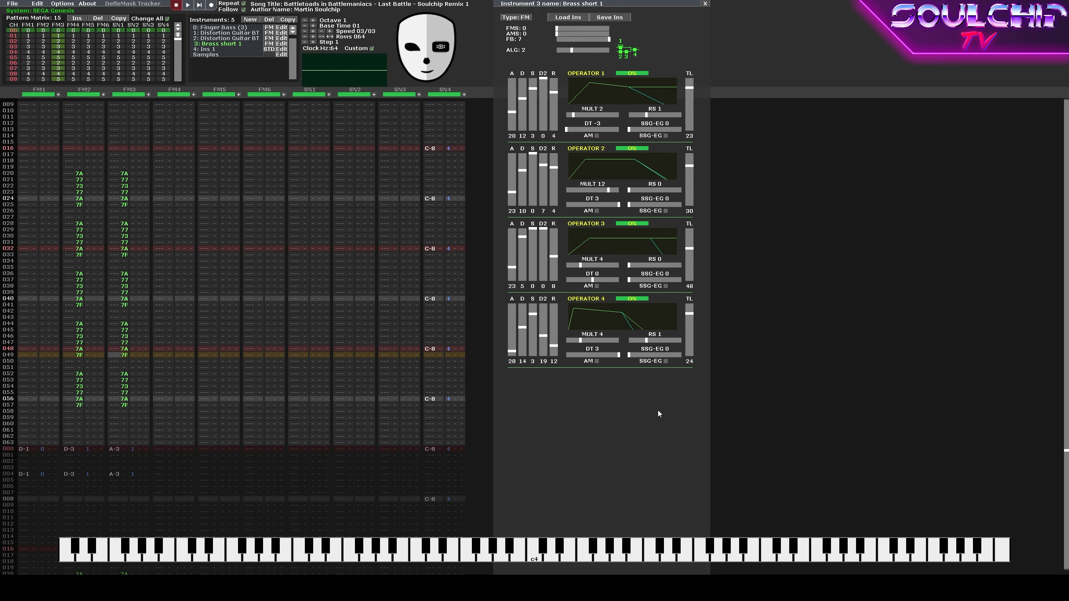
drag(689, 314, 691, 309)
key(KP_Multiply)
drag(692, 319, 694, 307)
key(z)
key(KP_Divide)
Adjust Operator 4's decay on Brass short 1, settling on 12.
drag(525, 328, 521, 323)
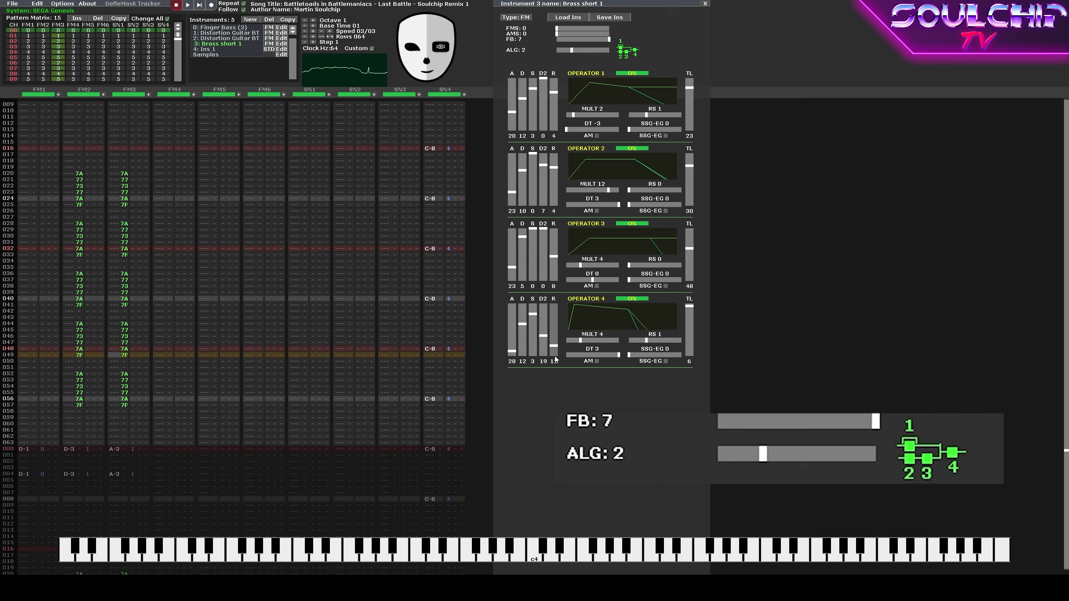
click(526, 329)
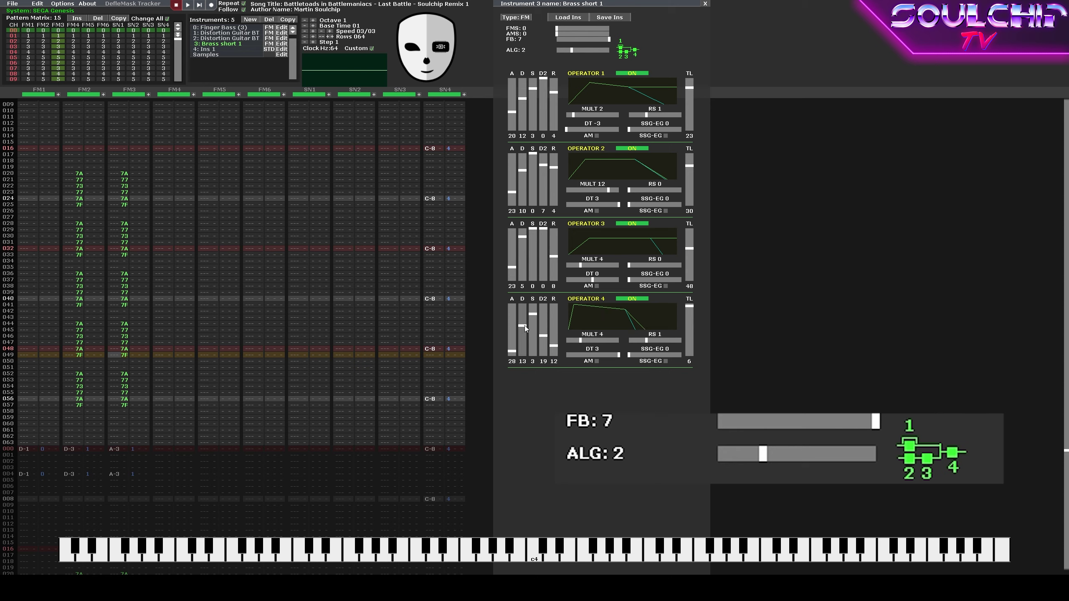
click(526, 324)
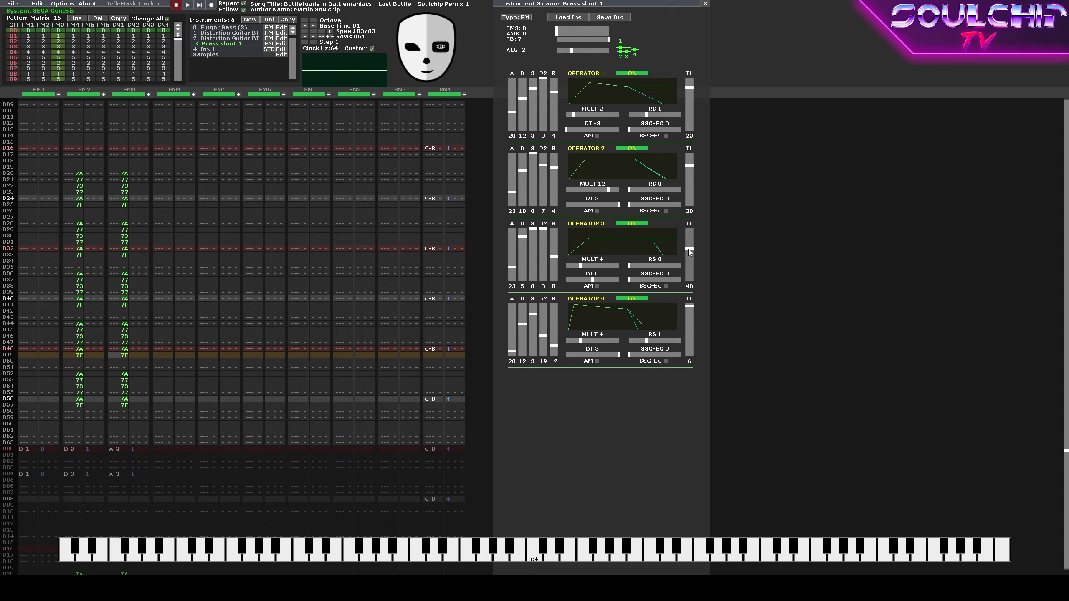
Set Operator 3 of Brass short 1 to total level 52, attack 26, decay 7 and sustain 4.
drag(689, 251, 689, 250)
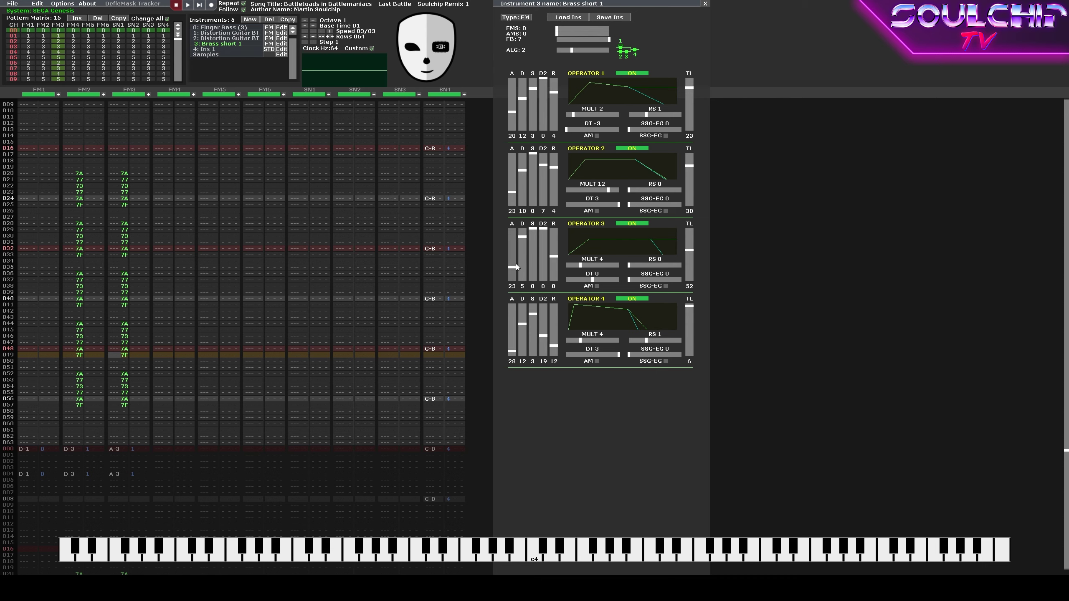
drag(512, 266, 511, 272)
drag(524, 239, 523, 241)
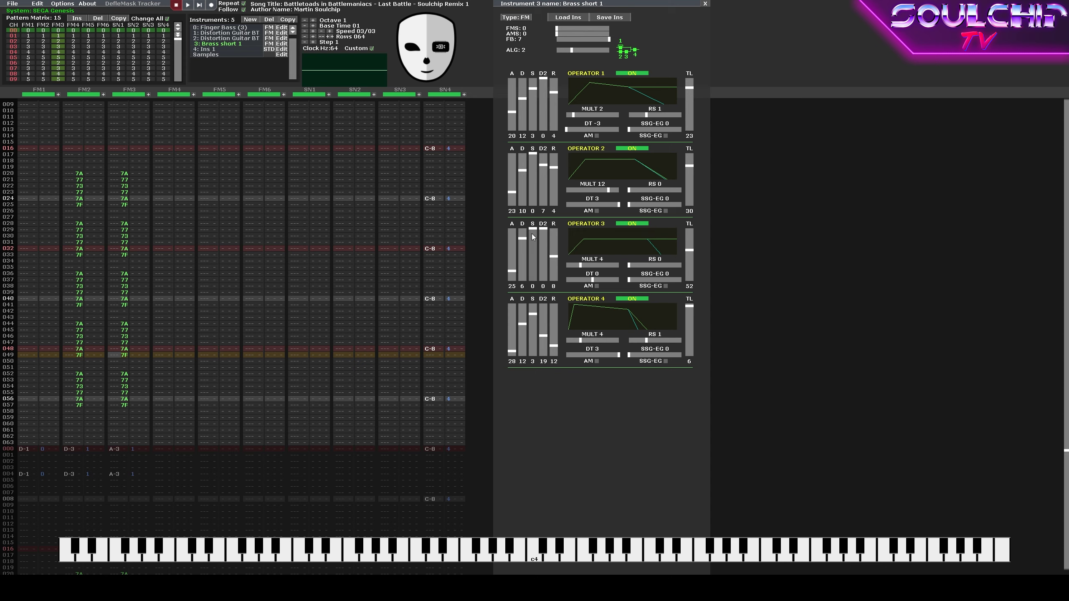
click(532, 237)
drag(532, 237, 516, 274)
drag(526, 238, 524, 241)
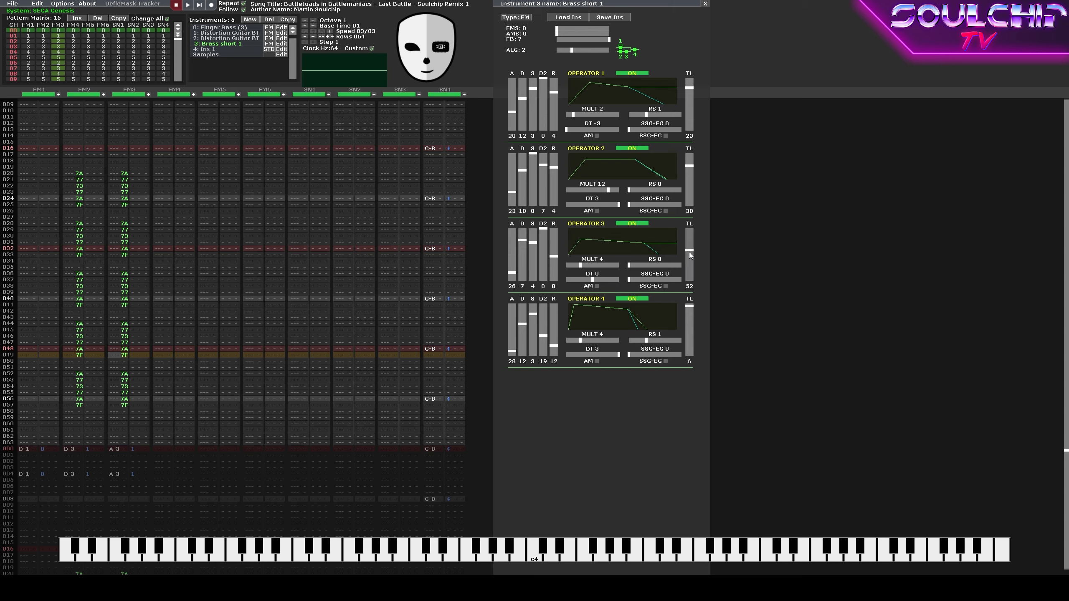
Refine Operator 3 of Brass short 1 to decay 8, sustain 7 and total level 48.
drag(690, 250, 690, 248)
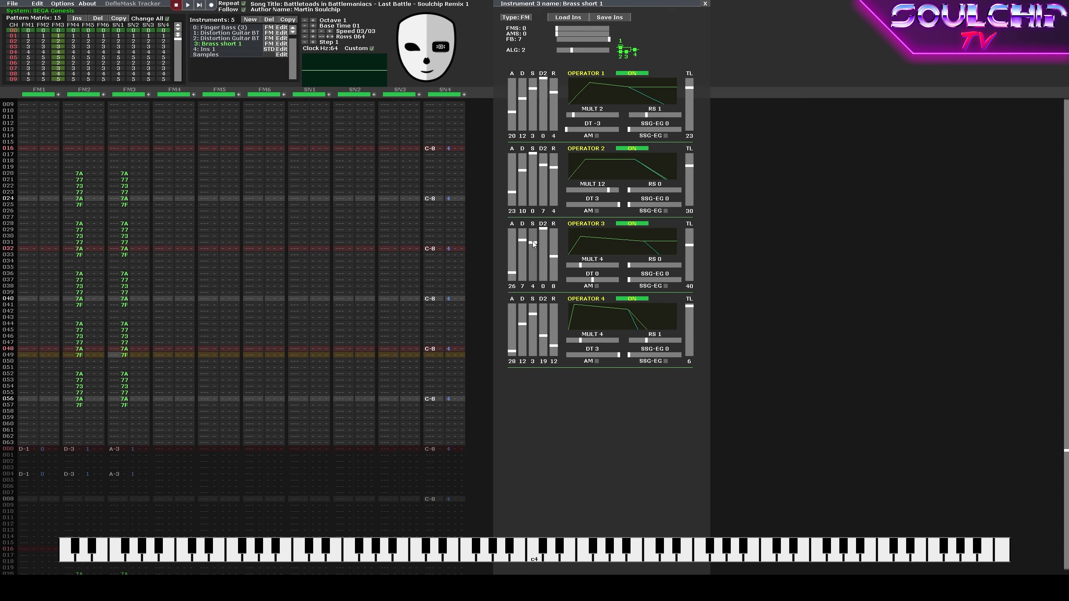
mouse_move(532, 243)
mouse_down()
mouse_move(523, 243)
mouse_move(535, 246)
mouse_up()
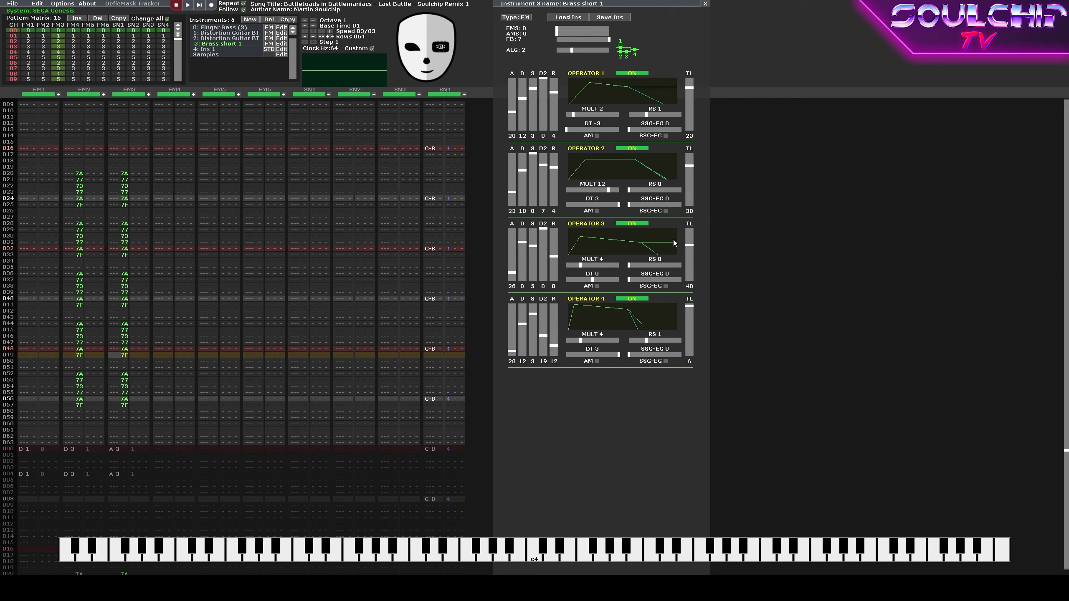
drag(688, 249, 688, 252)
drag(536, 249, 535, 250)
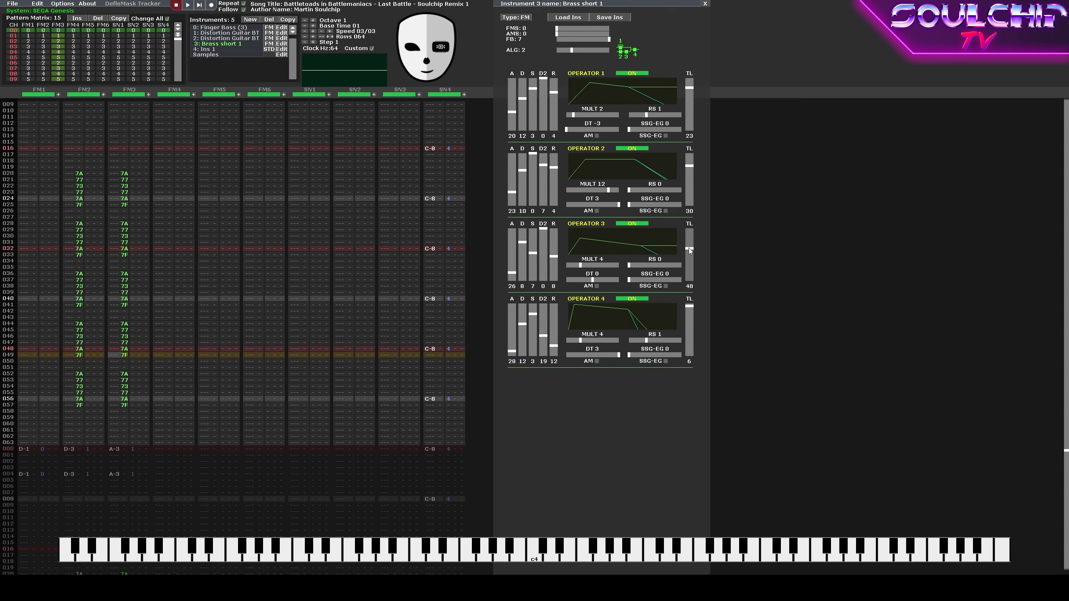
Set the total levels of Brass short 1 to 45 for Operator 3, 34 for Operator 2 and 21 for Operator 1.
drag(691, 251, 691, 250)
drag(690, 166, 686, 170)
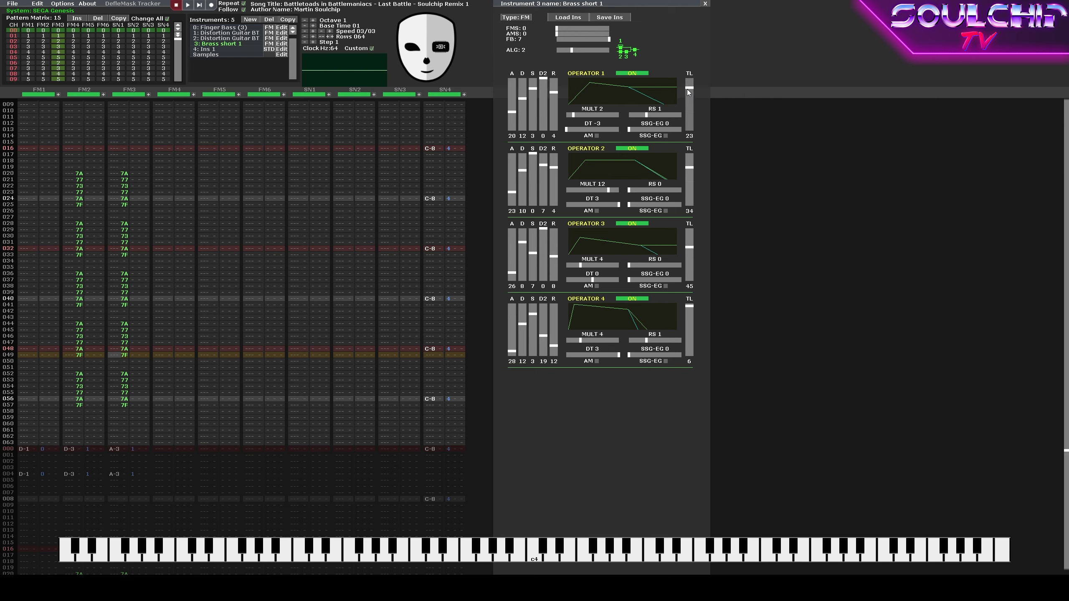
drag(688, 92, 692, 89)
Save the song, place the cursor in FM4 at row 21 and start playback.
click(13, 4)
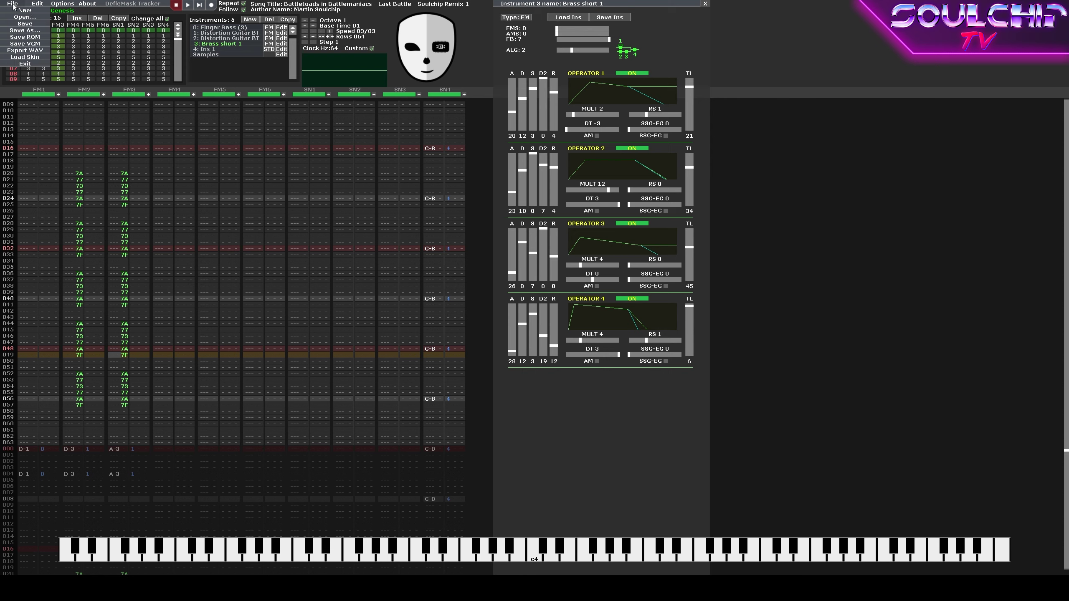
click(20, 24)
click(157, 180)
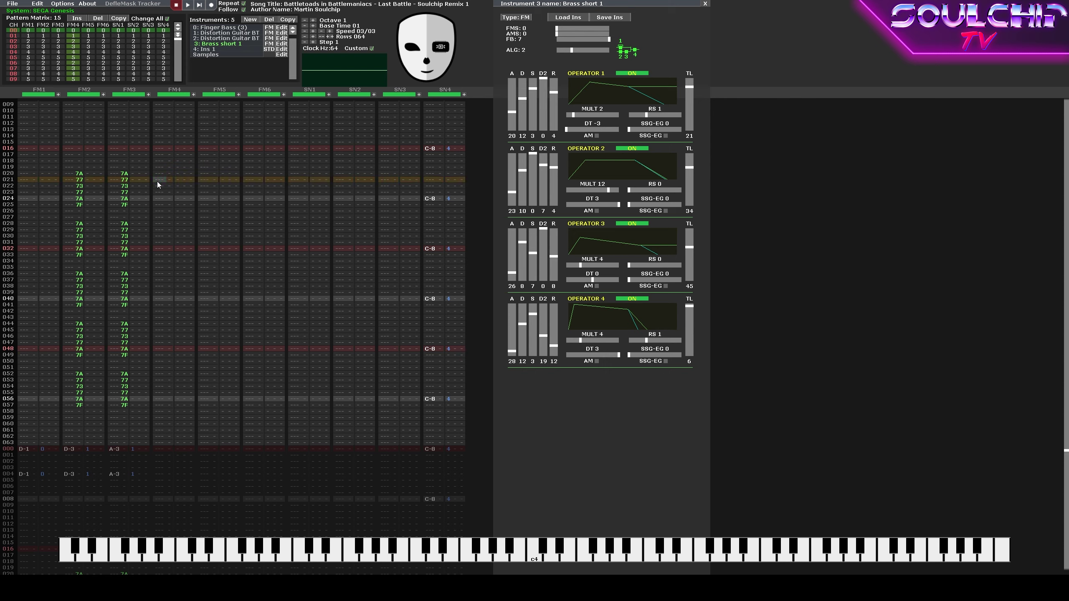
key(Return)
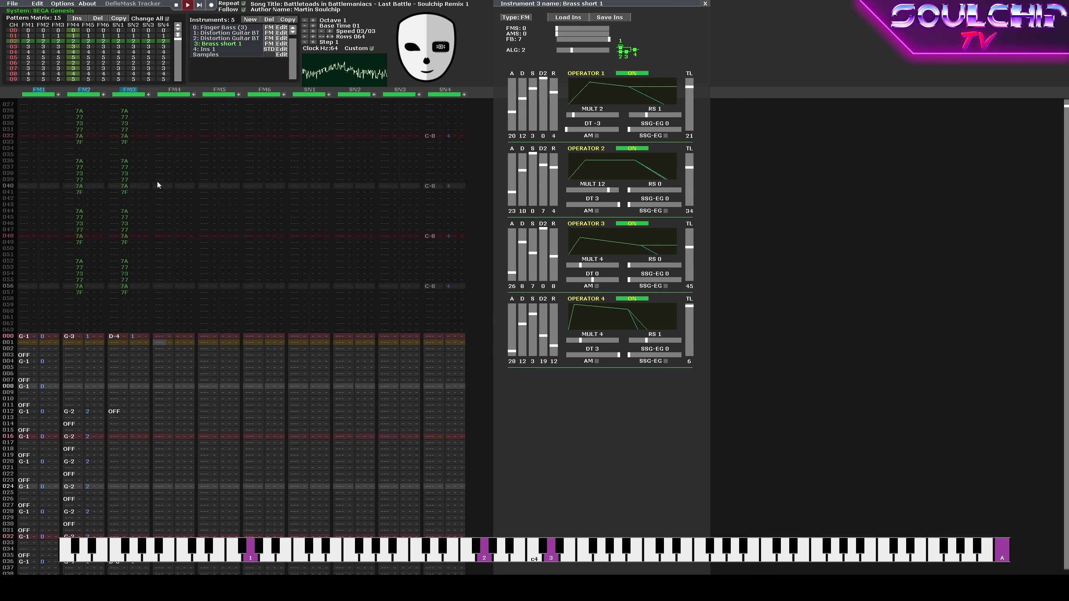
Stop playback and enter the brass notes D-1 at row 6 and F-1 at row 8 in FM4.
key(Return)
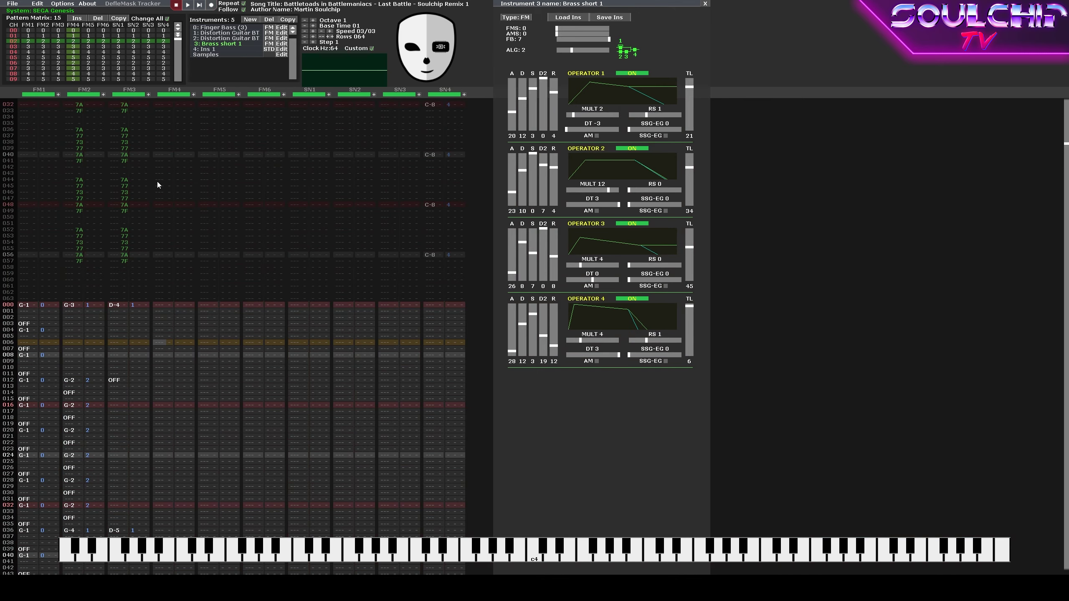
key(space)
key(x)
key(Down)
key(Down)
key(Up)
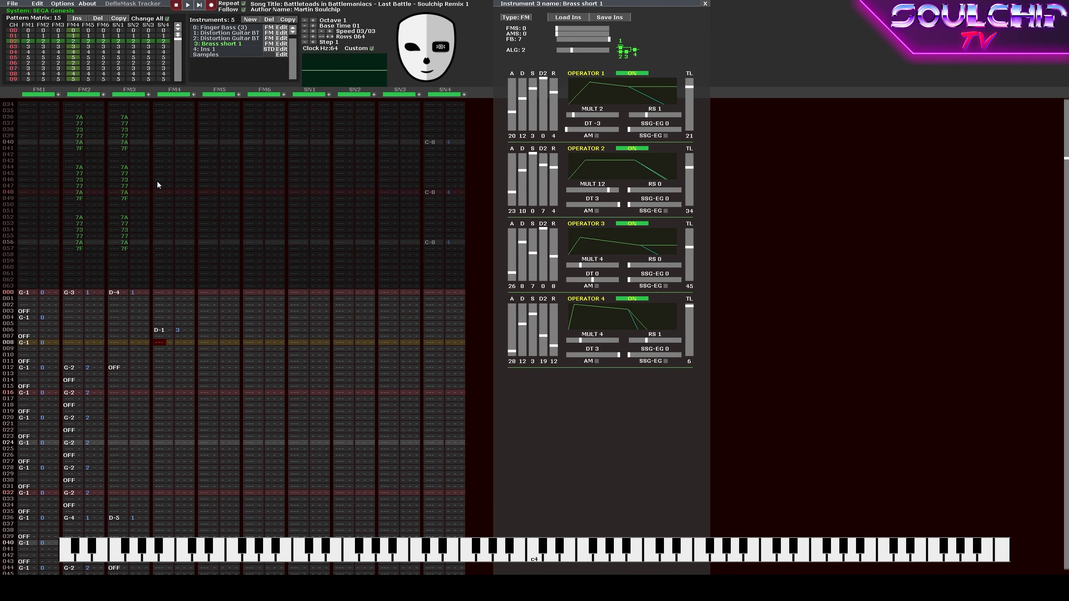
key(v)
key(Down)
key(Down)
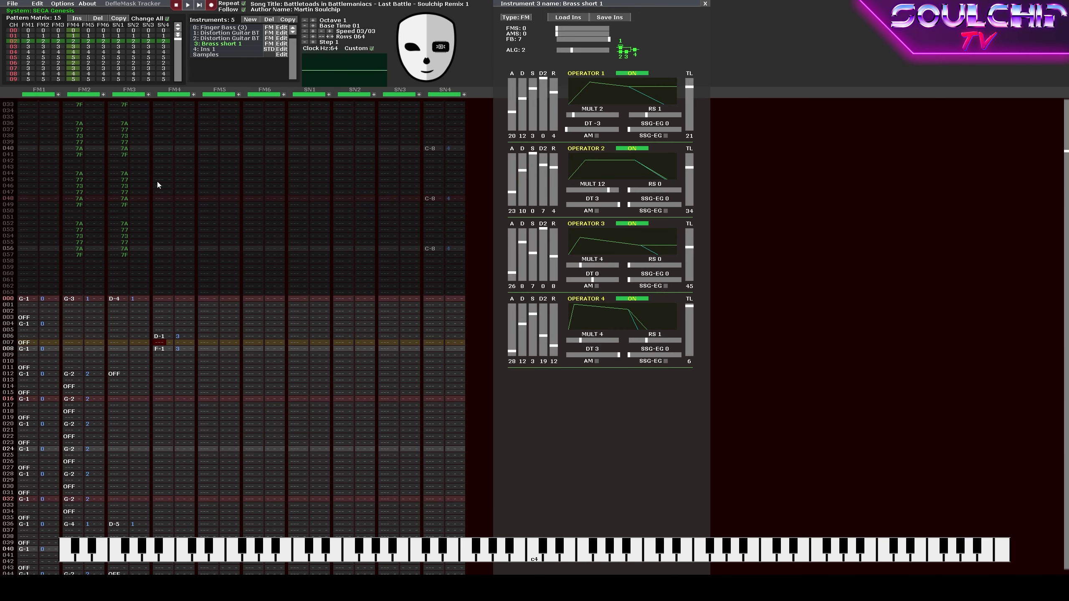
Insert empty rows above the F-1 note in FM4 to shift it down to row 10.
key(Up)
key(Up)
key(Up)
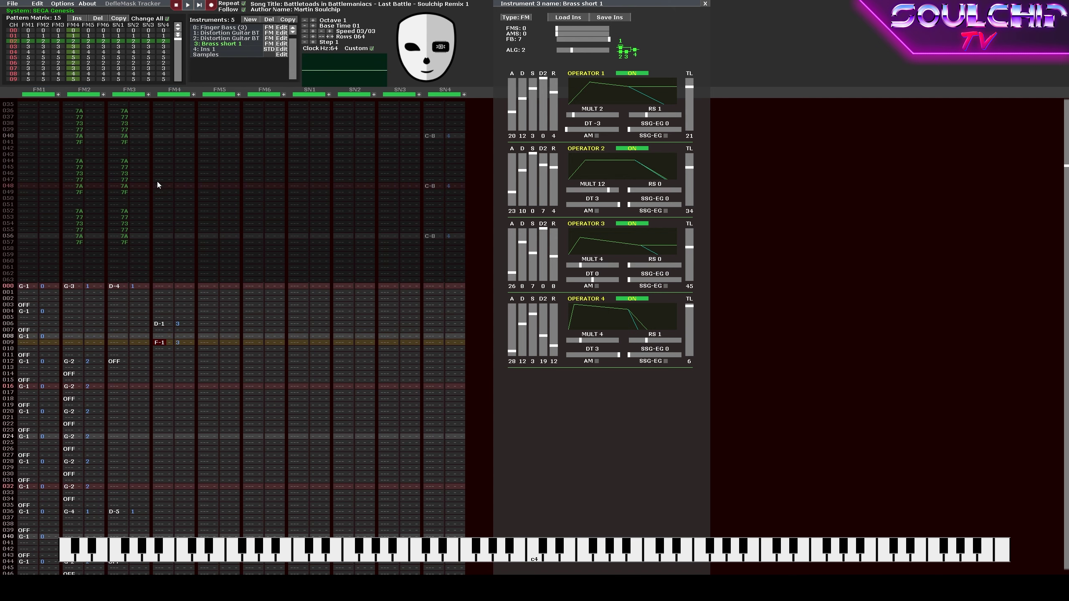
key(Insert)
key(Insert)
Set the volume of the D-1 note at row 6 in FM4 to 7F.
key(Up)
key(Up)
key(Up)
key(Up)
key(Up)
key(Up)
key(Up)
key(Up)
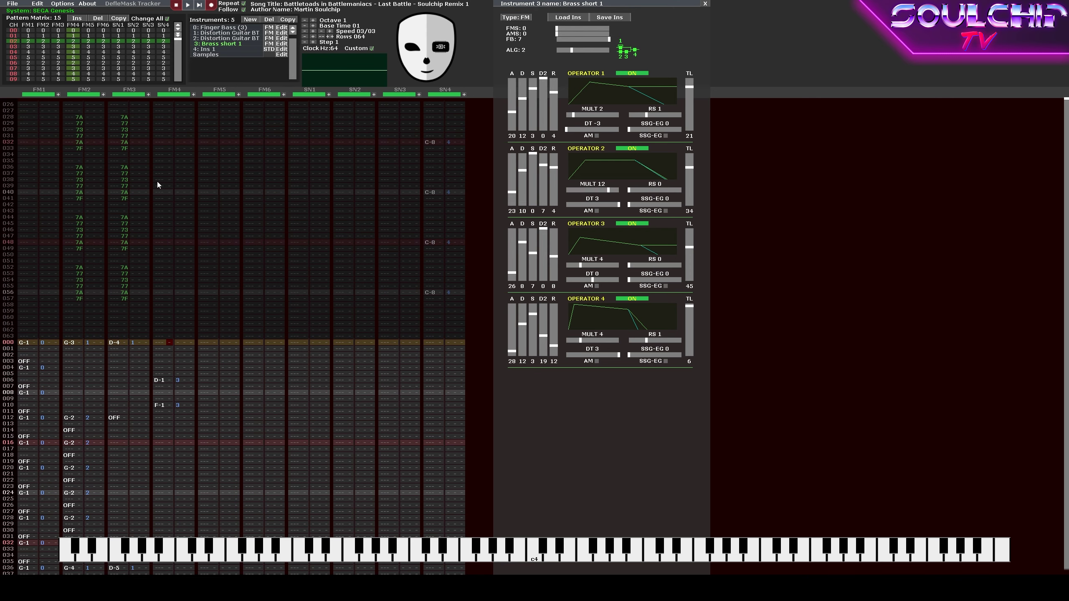
key(Down)
key(Down)
key(Down)
key(Down)
key(Down)
key(Down)
text(7F)
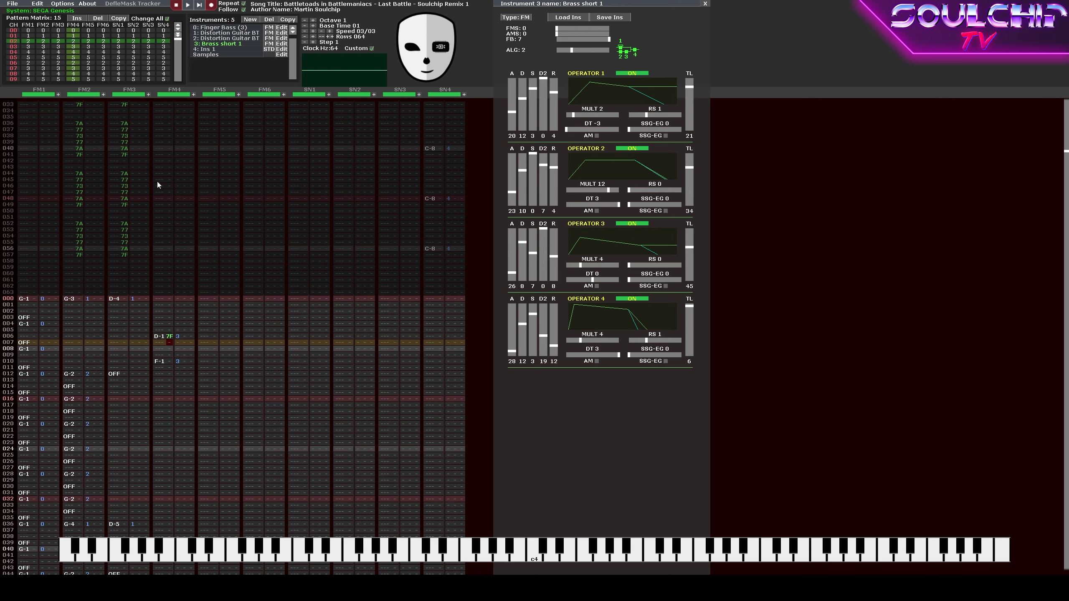
Play the pattern back to check the timing of the two brass notes in FM4.
key(Return)
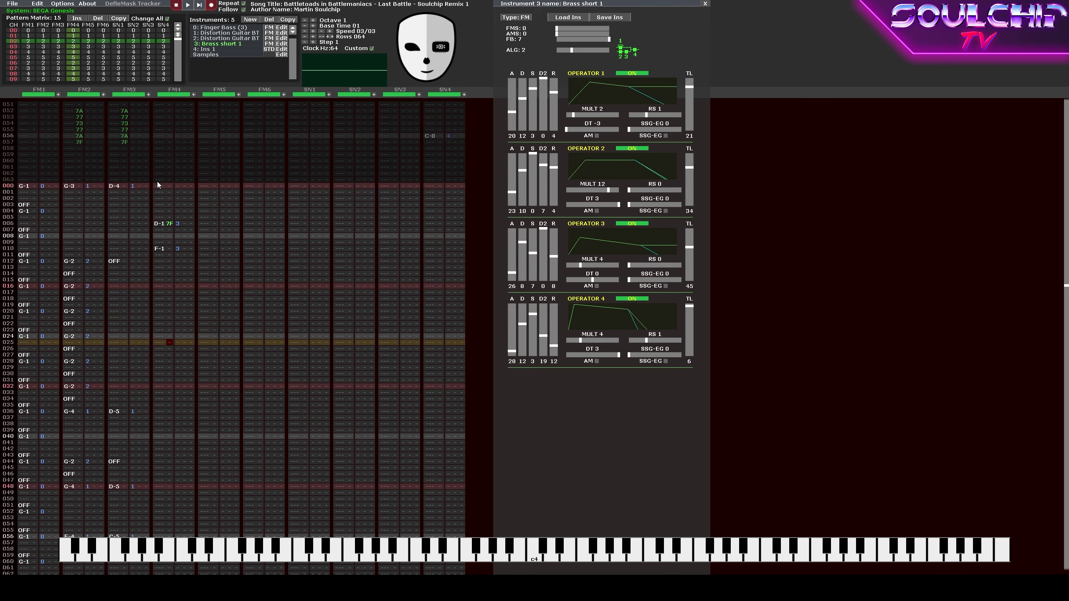
key(Return)
key(Left)
key(Left)
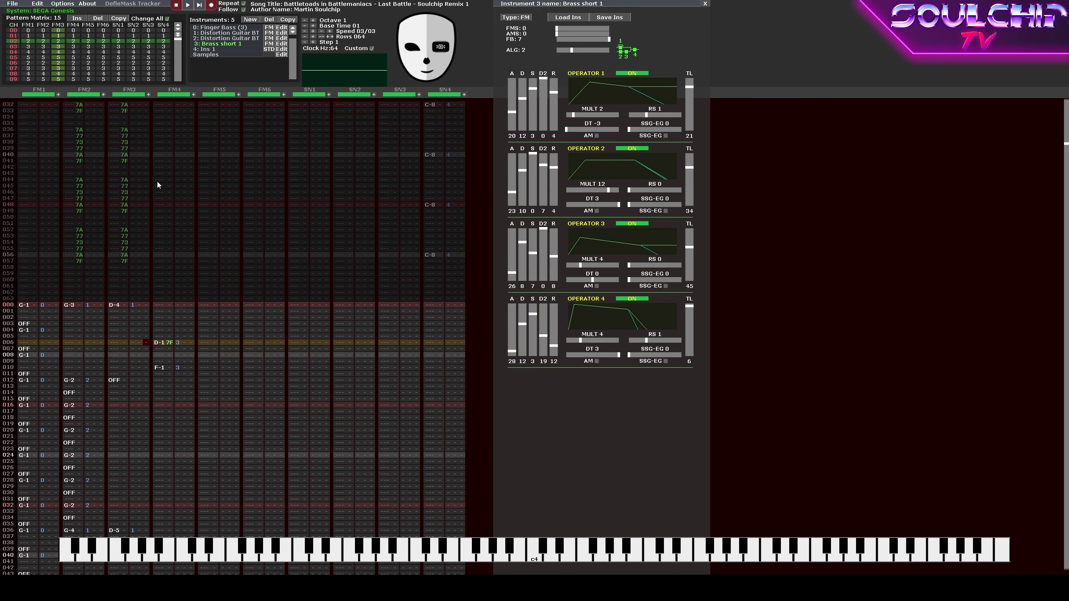
key(Right)
key(Return)
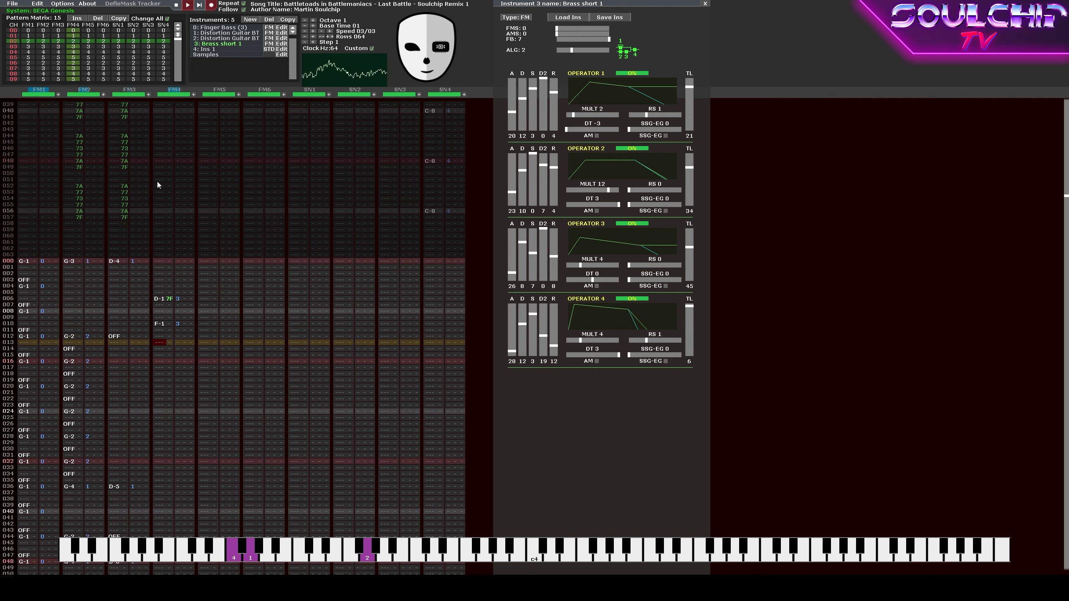
key(Return)
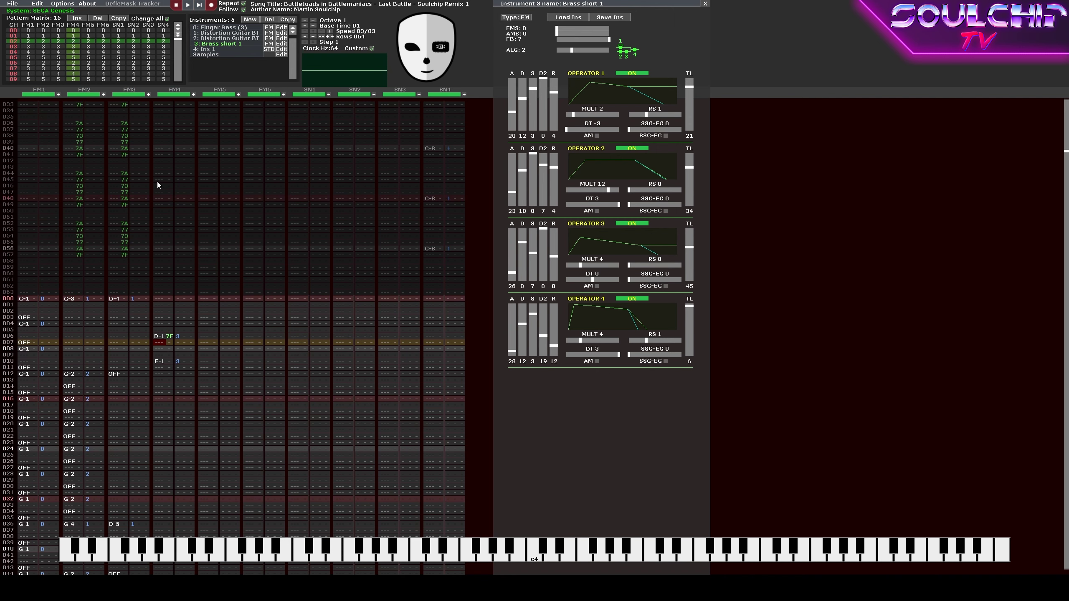
Shift the D-1 and F-1 notes in FM4 down to rows 8 and 12 and play the pattern to check them.
key(Up)
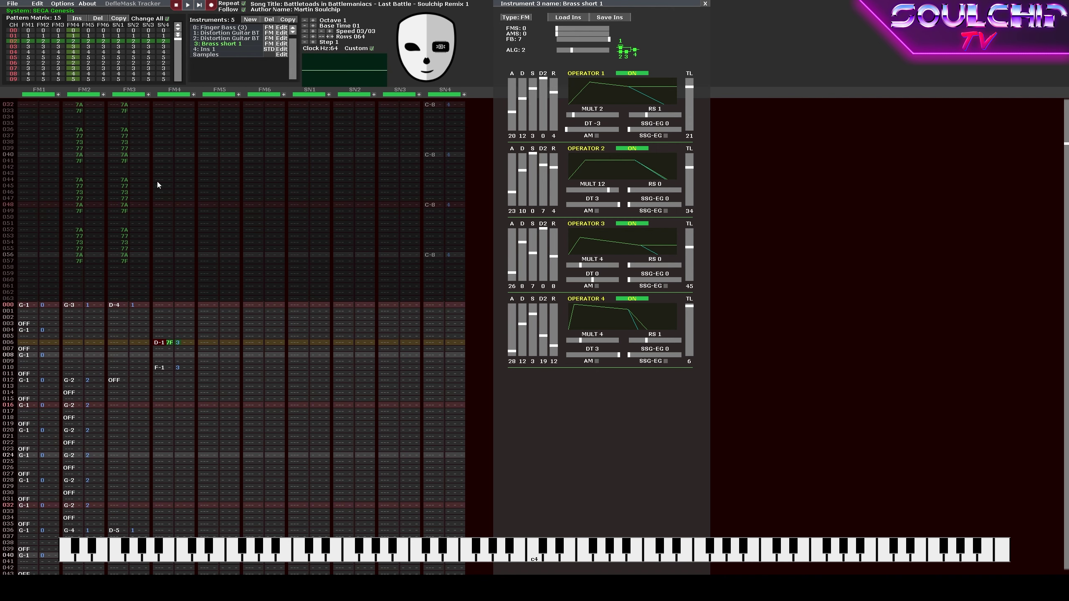
key(Return)
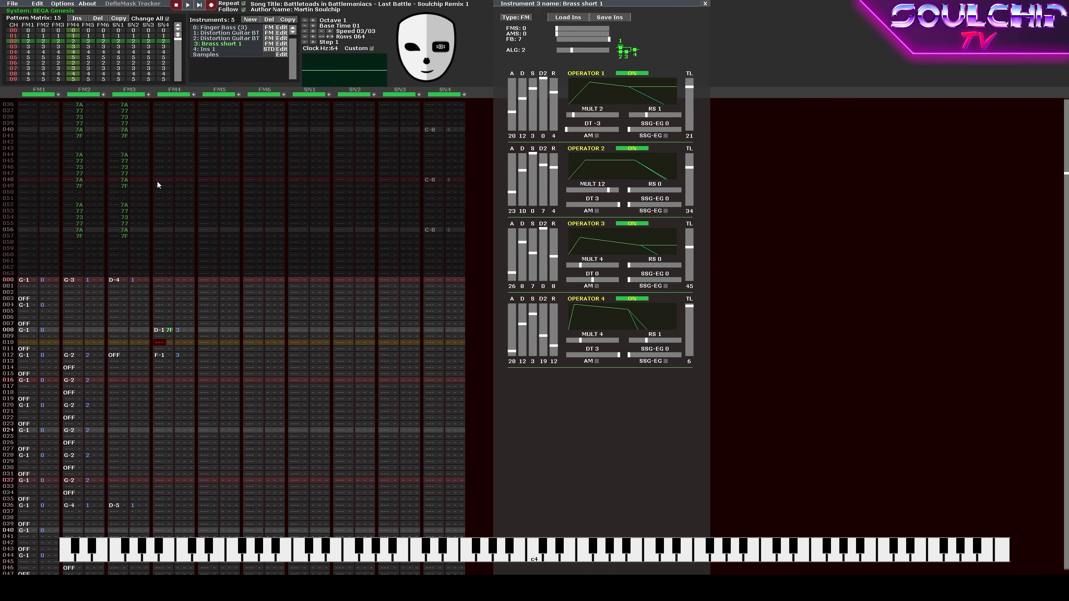
key(Return)
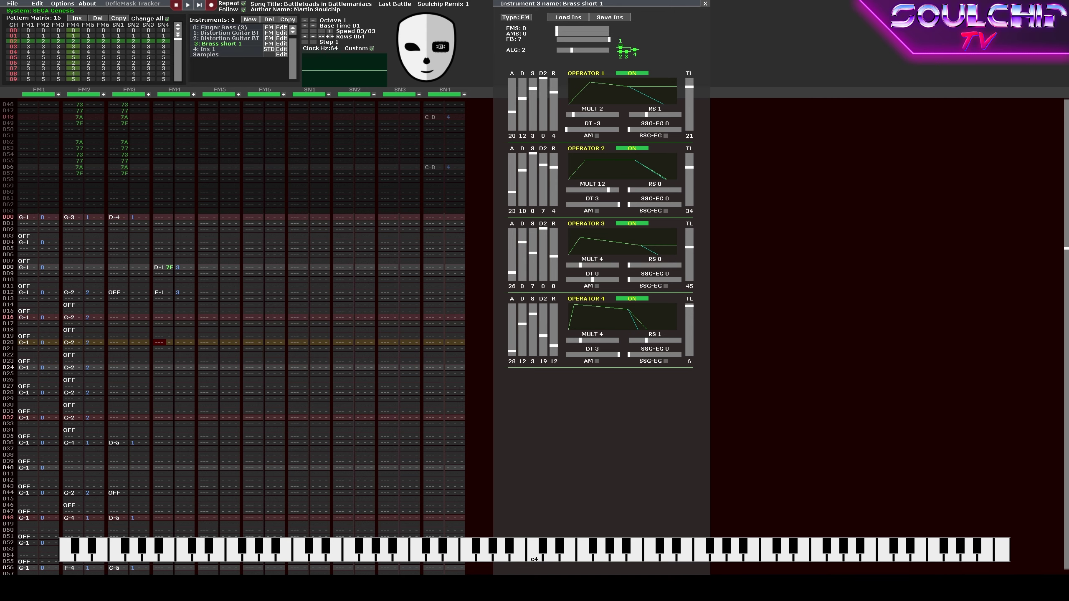
click(171, 241)
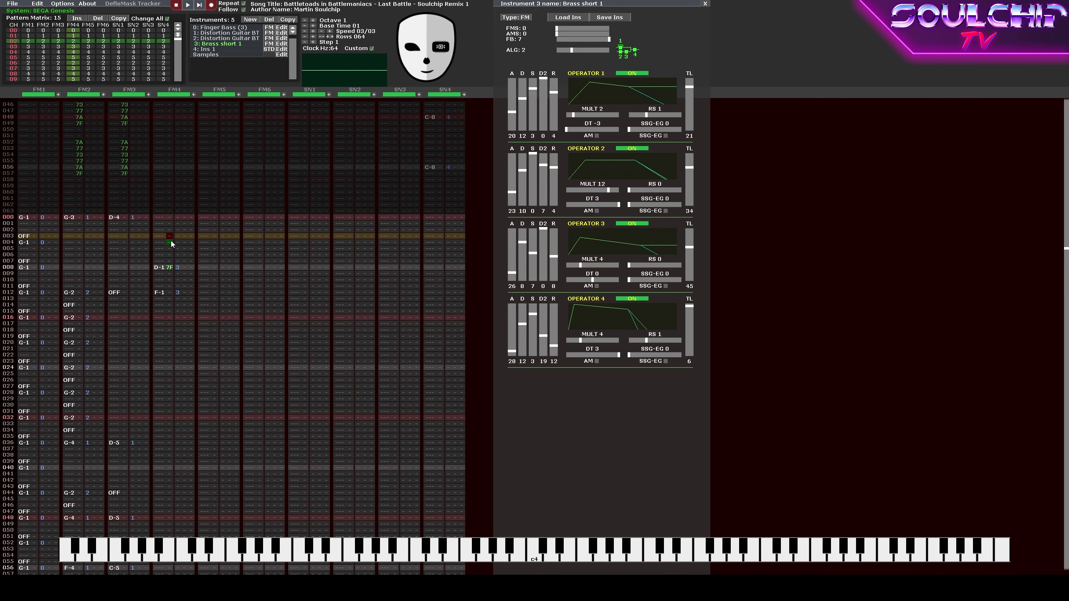
key(Return)
key(Return)
key(Up)
key(Up)
key(Up)
key(Up)
key(Up)
key(Up)
key(Up)
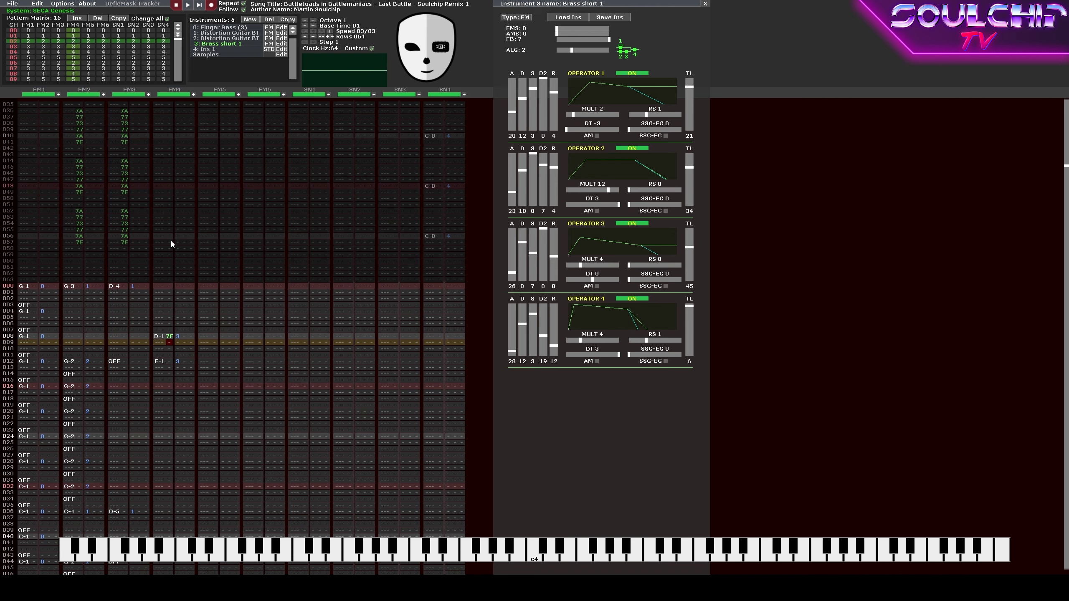
Try the brass an octave higher by entering D-2 at rows 8 and 9 in FM4.
key(Left)
key(Left)
key(Right)
key(v)
key(Up)
key(x)
key(Up)
key(KP_Multiply)
key(x)
key(Up)
key(Down)
Set Operator 4 of Brass short 1 to total level 0, restore D-1 at row 8 in FM4 and audition it.
drag(695, 310, 692, 295)
key(Down)
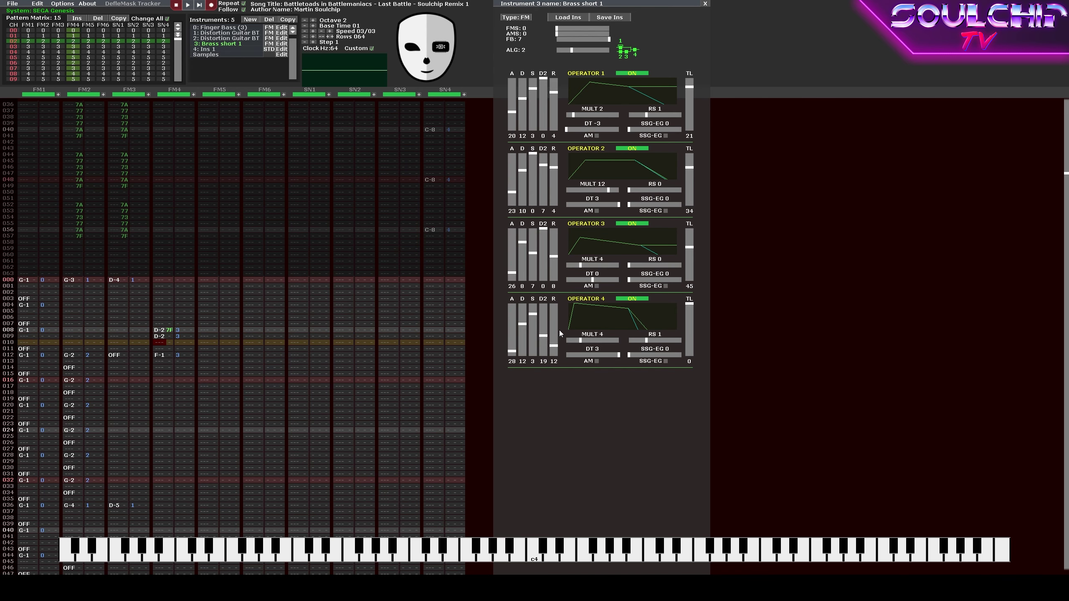
key(Up)
key(Up)
key(x)
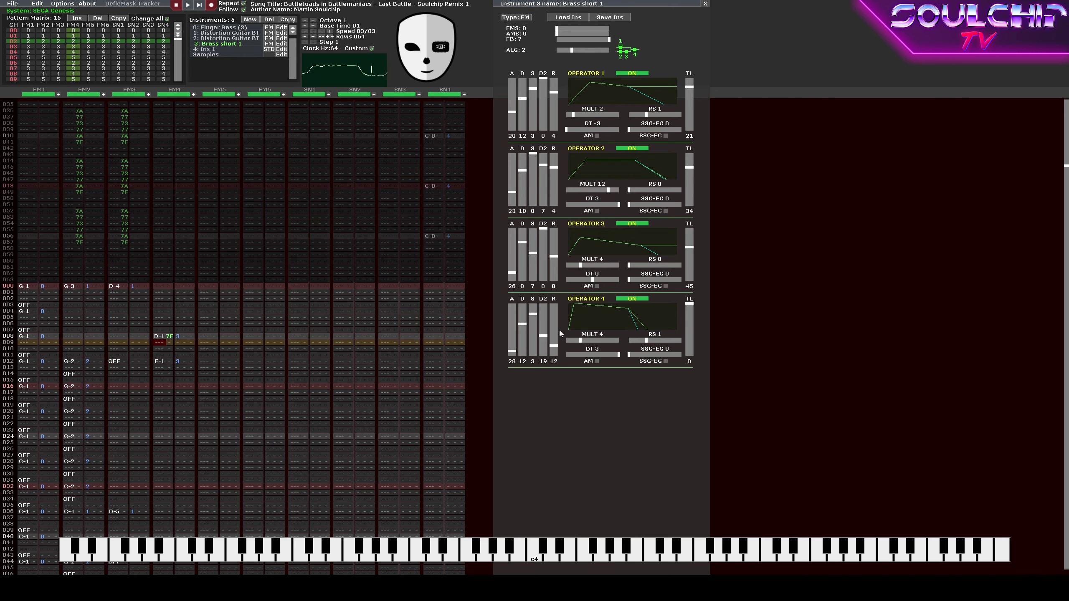
key(Return)
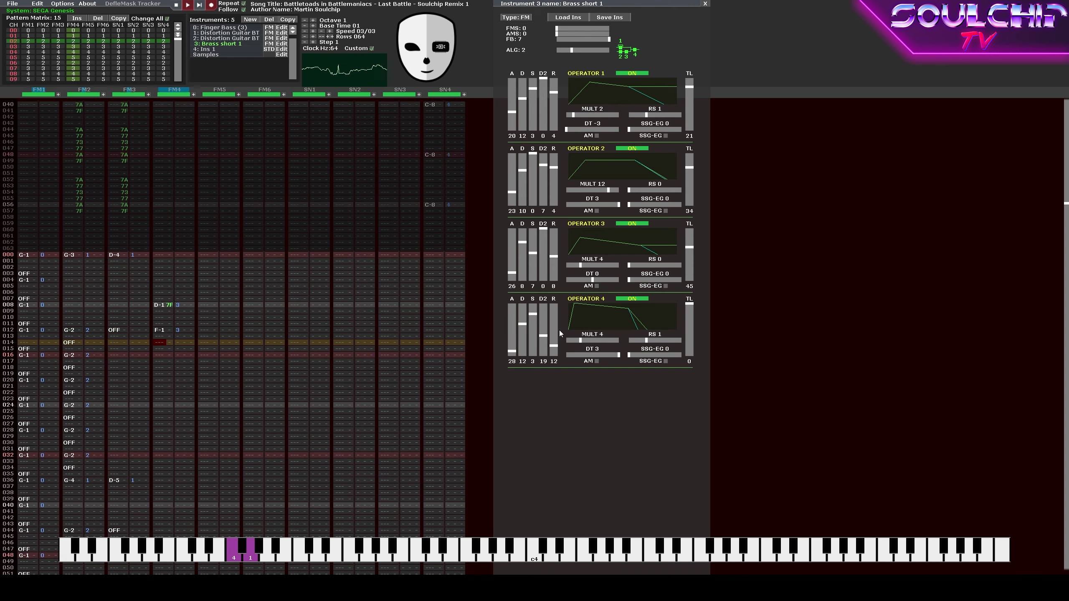
key(Return)
Pull the D-1 and F-1 notes in FM4 up to rows 4 and 8 and play the pattern.
key(Up)
key(Up)
key(Up)
key(Up)
key(Up)
key(Up)
key(Up)
key(Up)
key(Up)
key(Up)
key(Up)
key(Up)
key(Up)
key(Up)
key(Up)
key(Up)
key(Up)
key(Up)
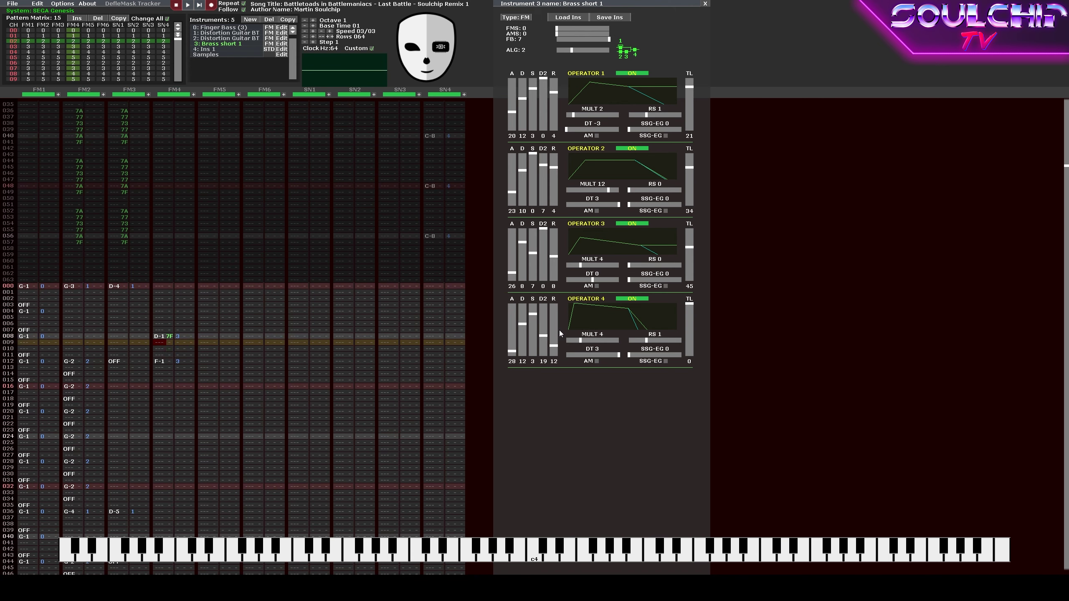
key(Down)
key(BackSpace)
key(BackSpace)
key(BackSpace)
key(BackSpace)
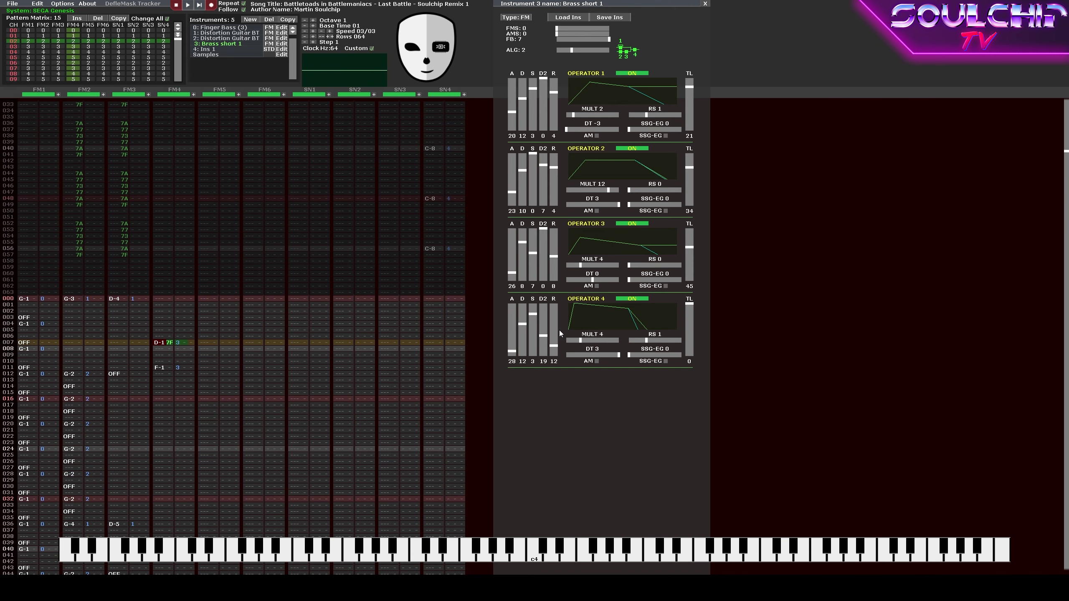
key(Return)
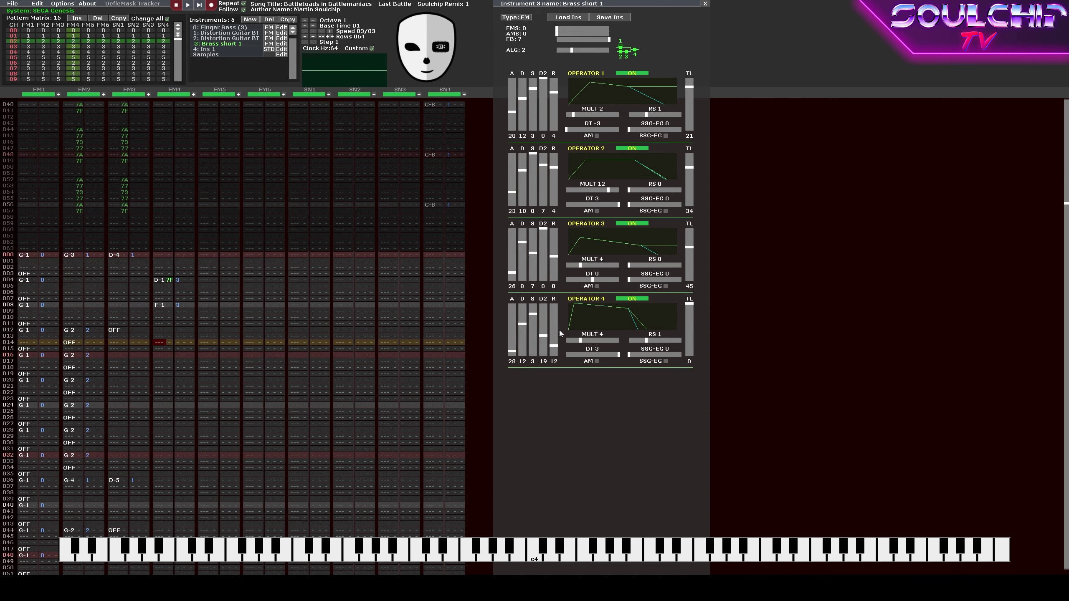
key(Return)
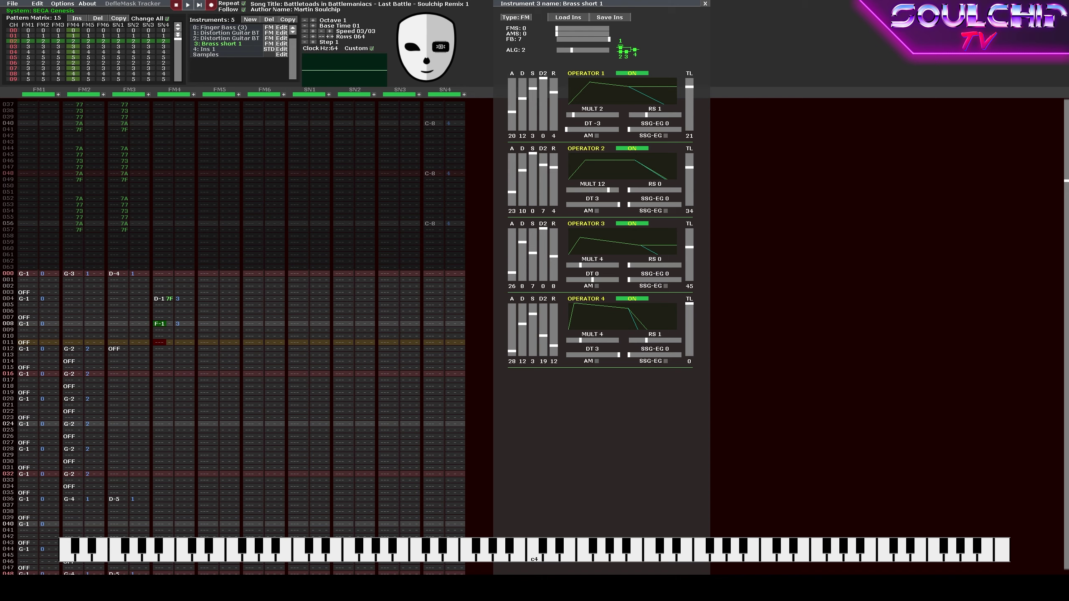
Enter a third brass note, D-1, at row 12 in FM4.
click(157, 349)
key(c)
scroll(157, 346, up, 1)
key(x)
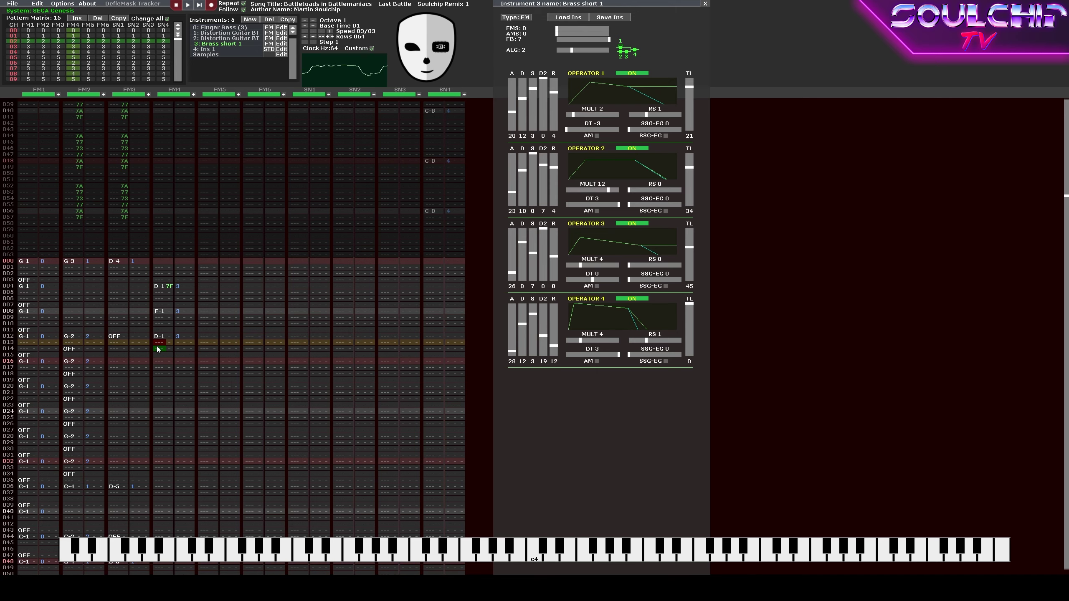
Try note-offs at rows 6 and 10 in FM4 and play the pattern to hear them.
scroll(157, 346, up, 14)
scroll(157, 346, down, 7)
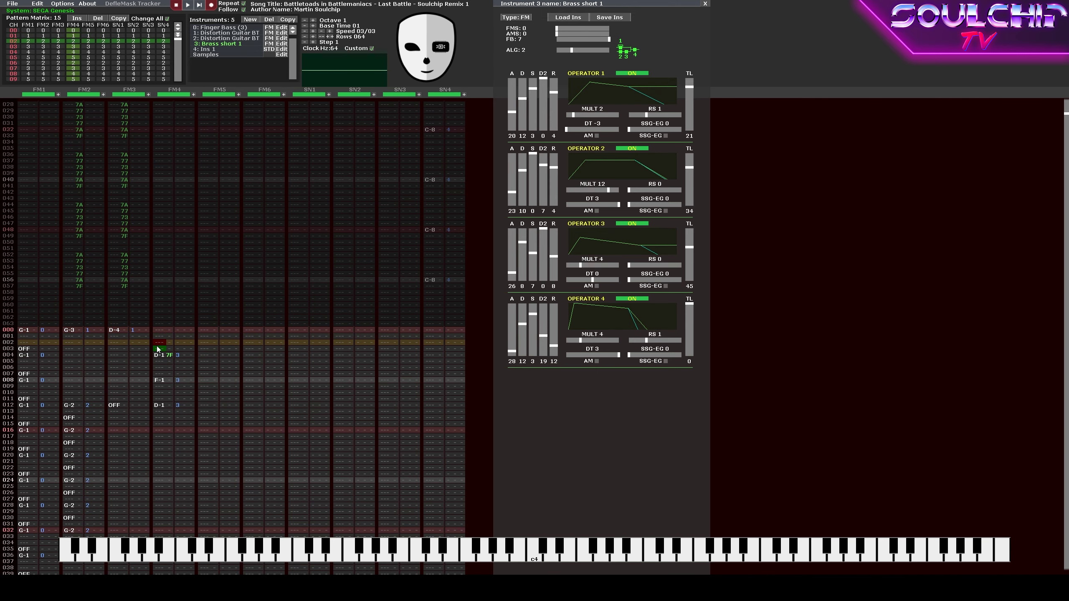
key(Tab)
scroll(157, 346, down, 1)
scroll(157, 346, down, 3)
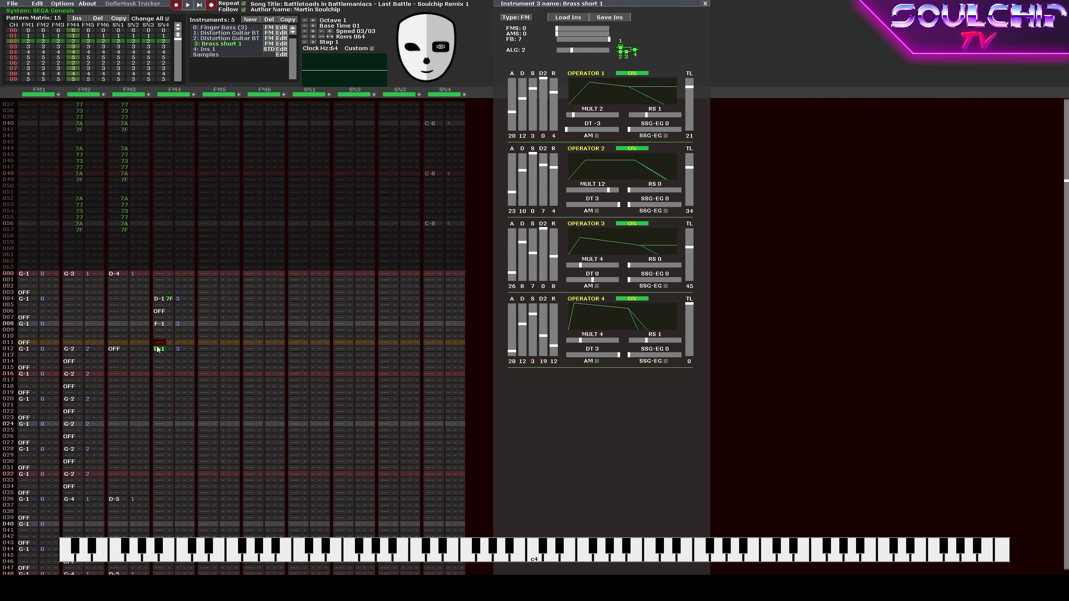
scroll(157, 347, up, 1)
key(Tab)
key(Return)
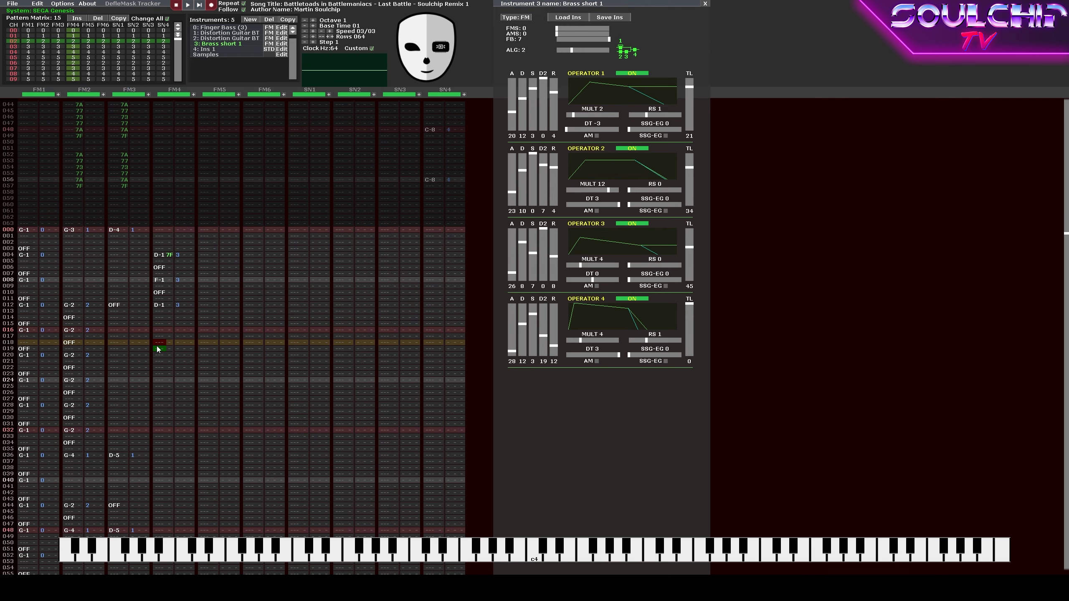
key(Return)
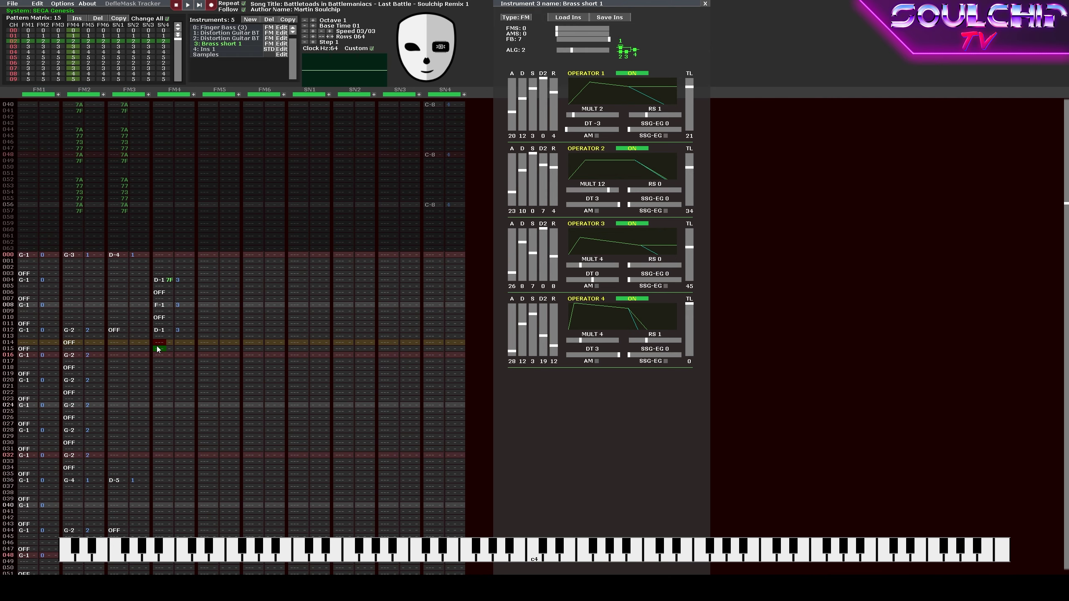
Solo the FM4 channel and play back the brass line alone.
right_click(179, 93)
key(Return)
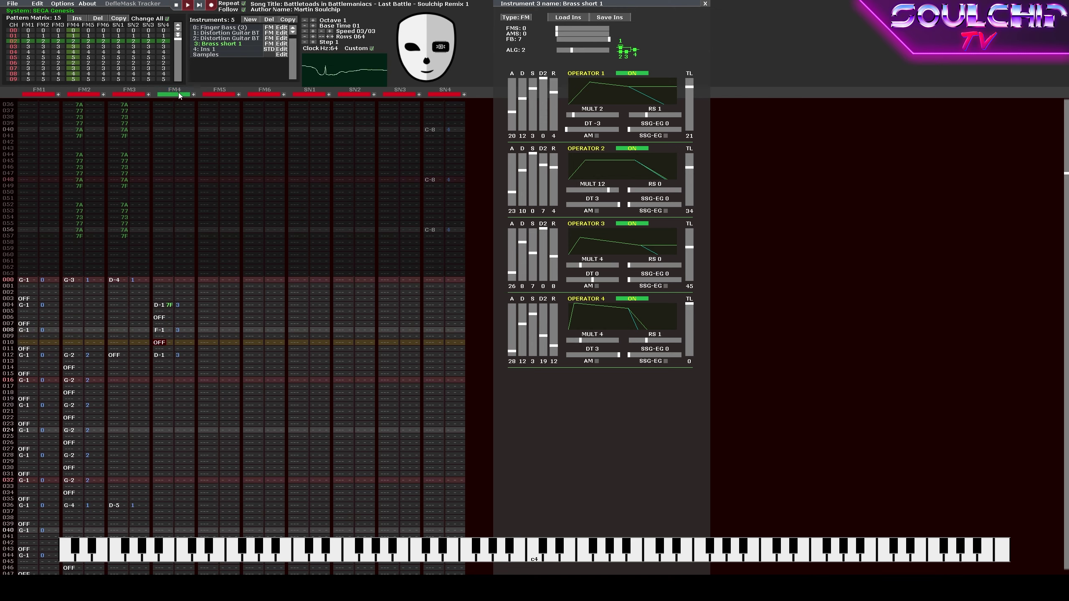
key(Return)
Remove the note-offs at rows 6 and 10 in FM4 and play the brass line.
key(Up)
key(Up)
key(Up)
key(Up)
key(Up)
key(Up)
key(Up)
key(Up)
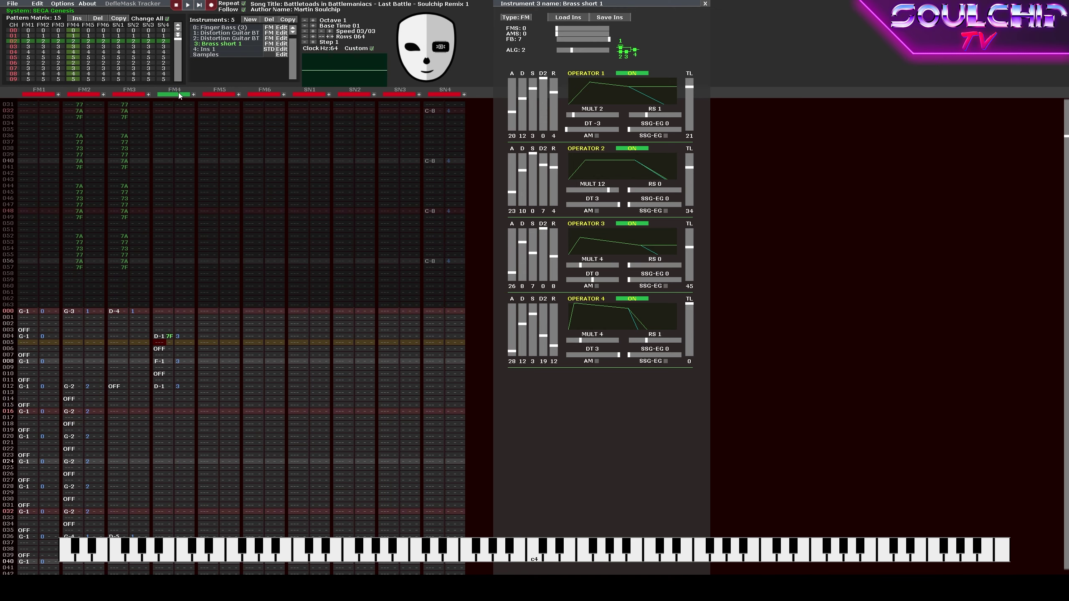
key(Delete)
key(Return)
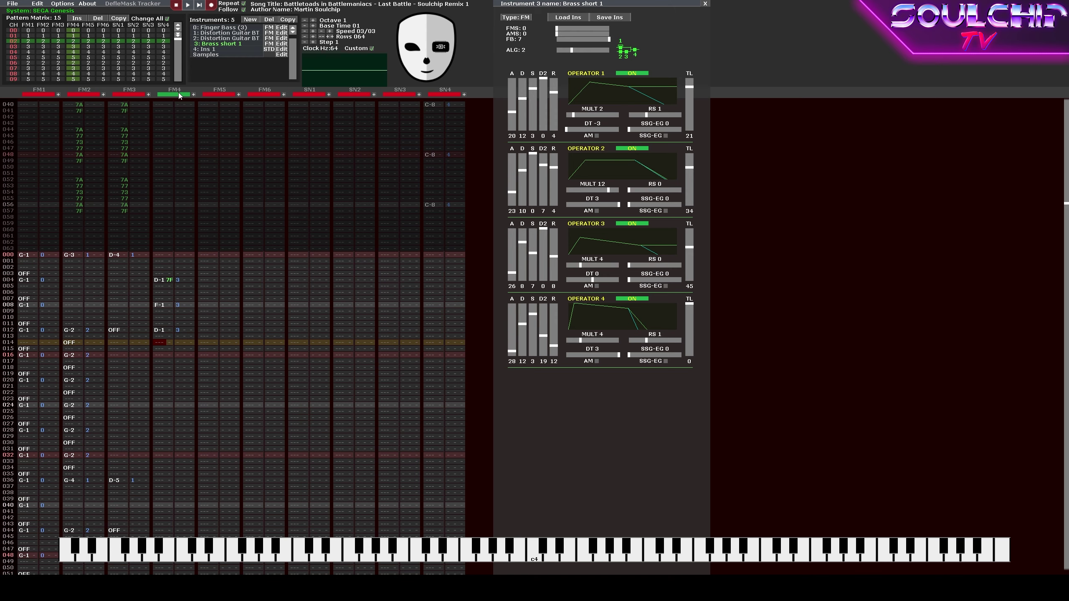
key(Return)
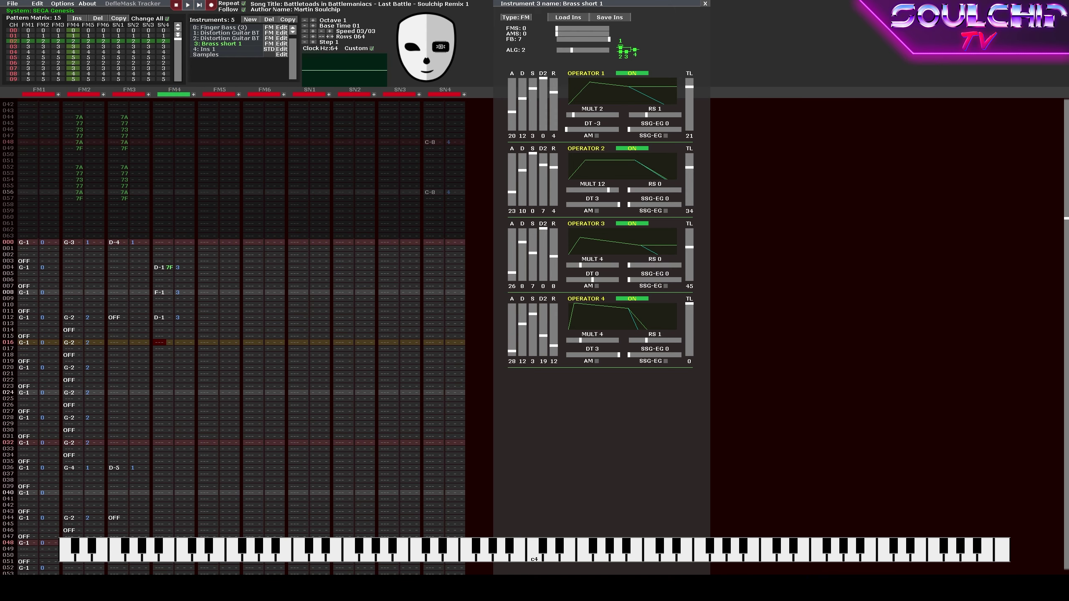
Continue the FM4 brass melody with A#1 at row 16 and A-1 at row 20.
key(m)
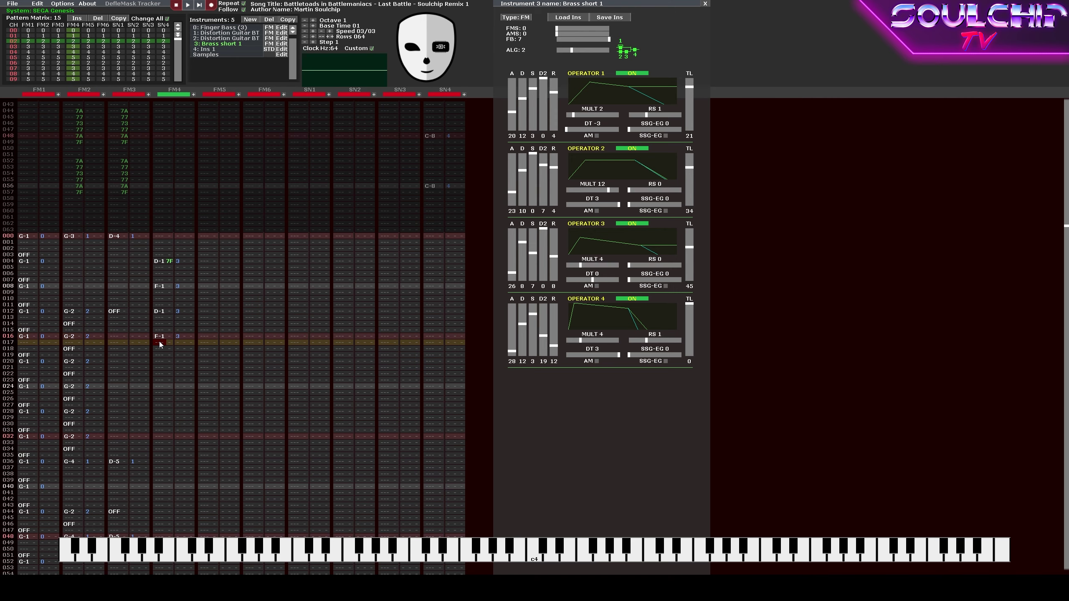
key(j)
key(Down)
key(Down)
key(Down)
key(Down)
key(n)
key(Down)
key(Down)
key(Down)
key(Down)
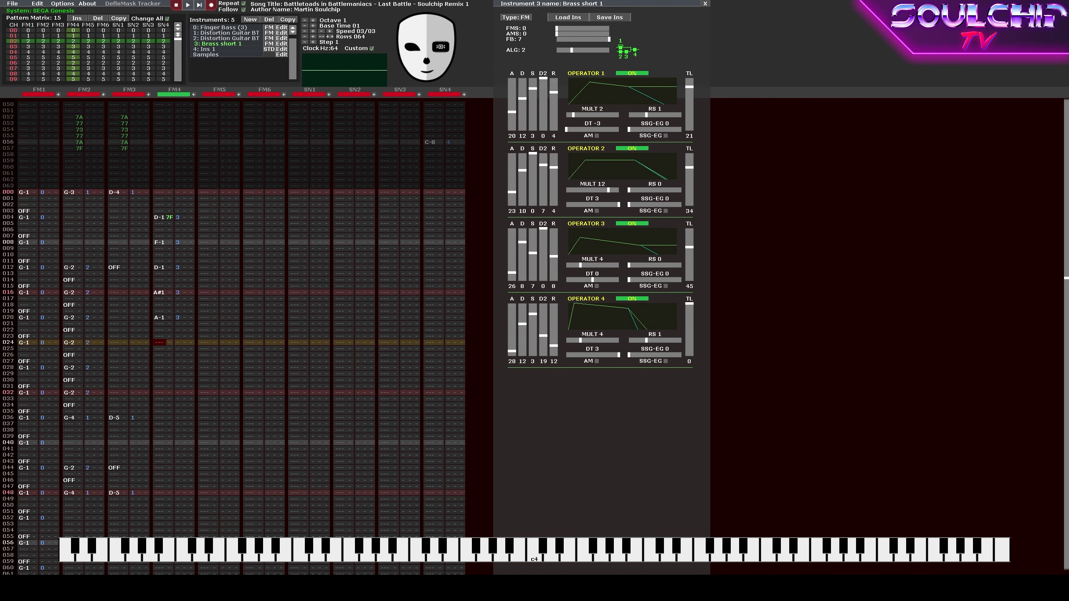
Add F-1 at row 24 and G-1 at row 28 to the FM4 brass melody and play it back.
key(v)
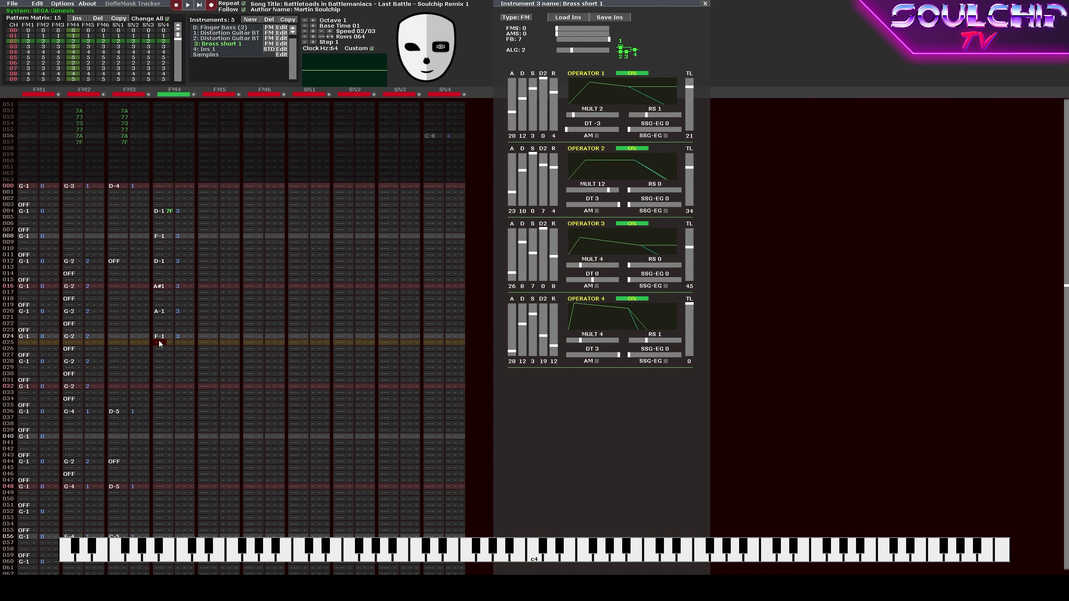
key(Down)
key(Down)
key(Down)
key(b)
key(Return)
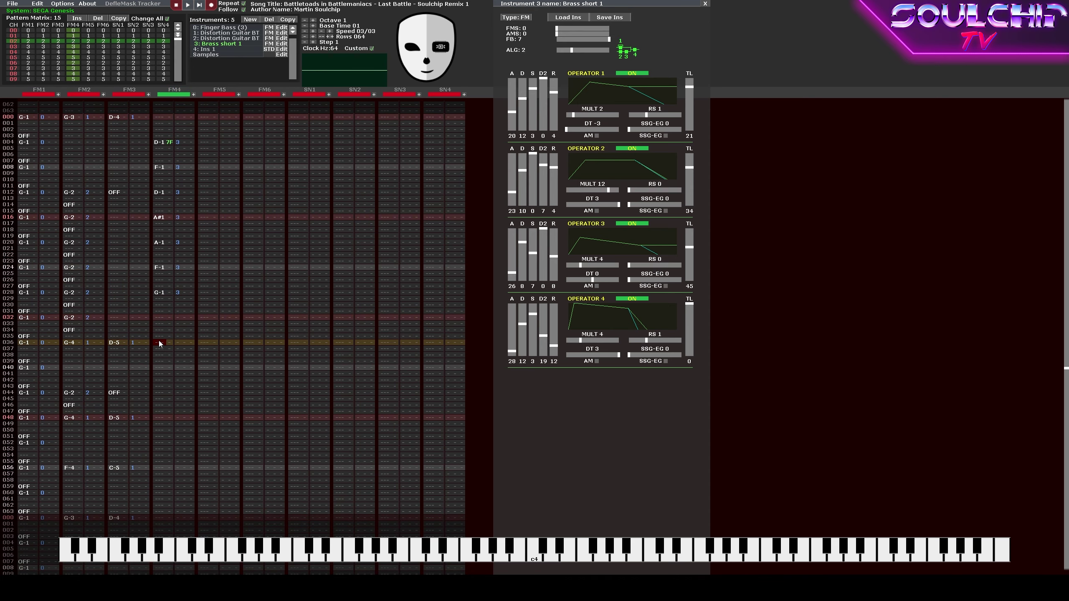
Unmute all channels and play the pattern repeatedly to hear the FM4 brass line in the full mix.
key(Return)
key(Up)
key(Up)
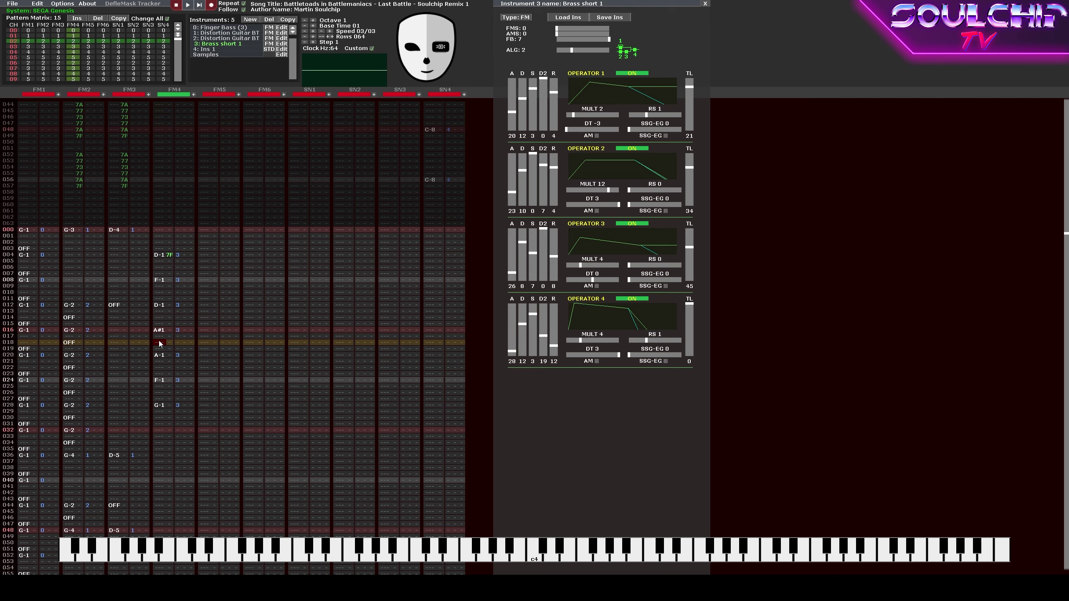
click(168, 95)
right_click(167, 95)
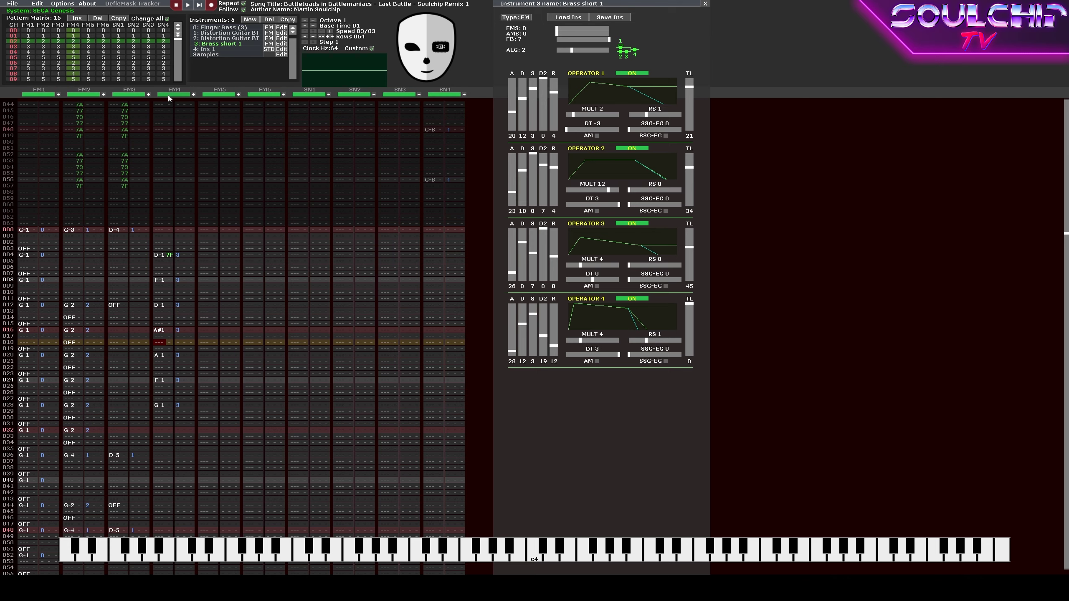
key(Return)
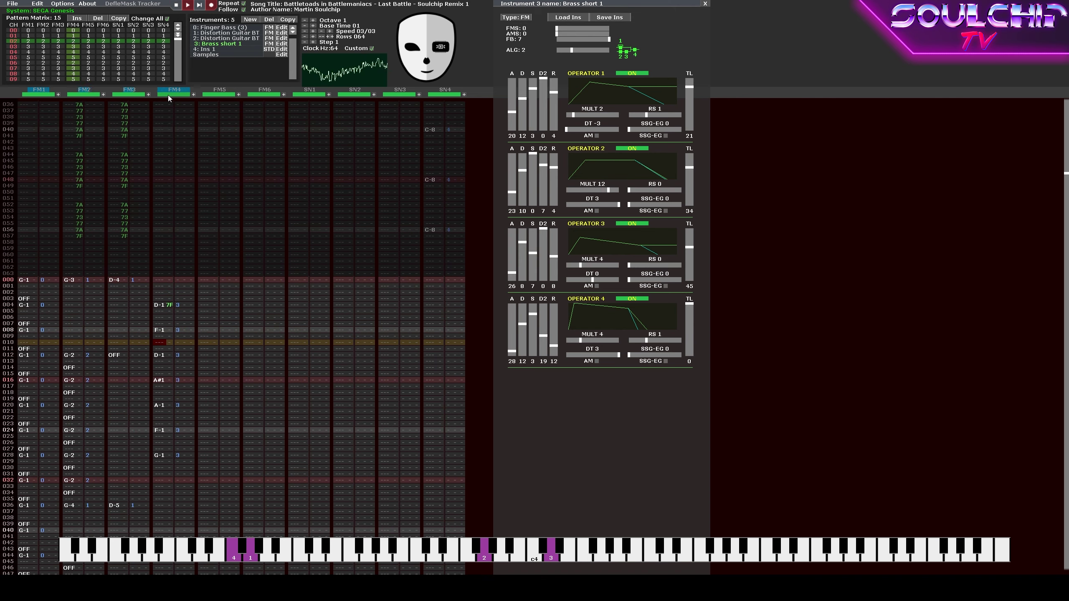
key(Return)
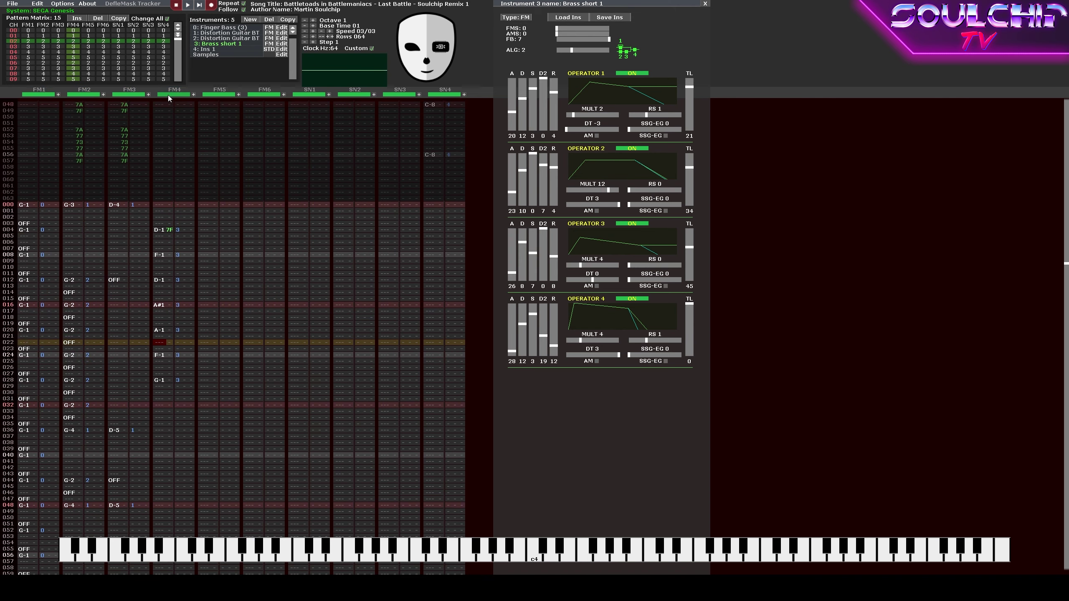
key(Return)
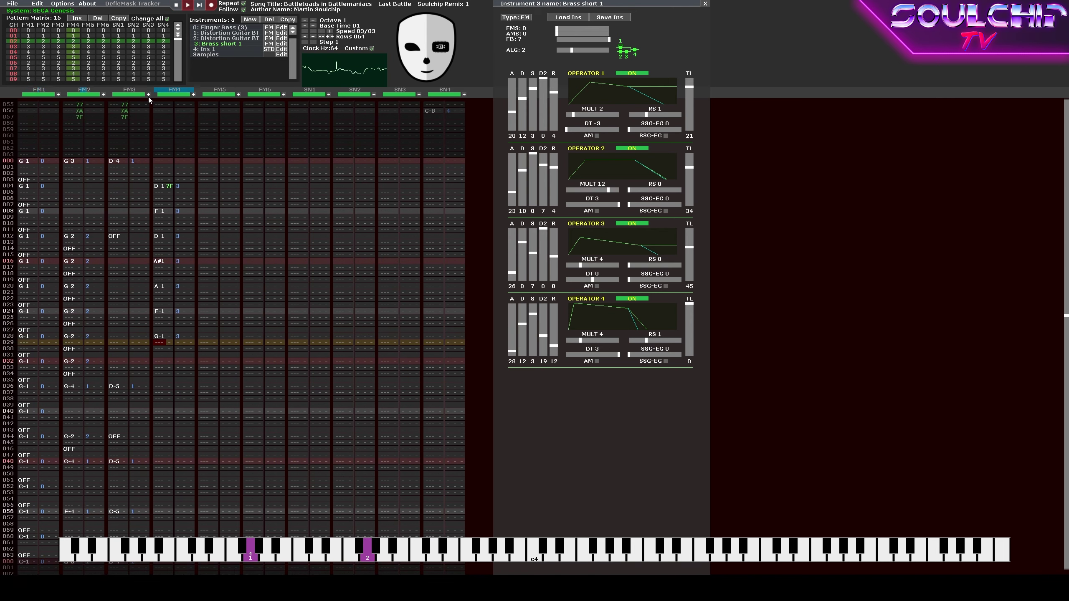
key(Return)
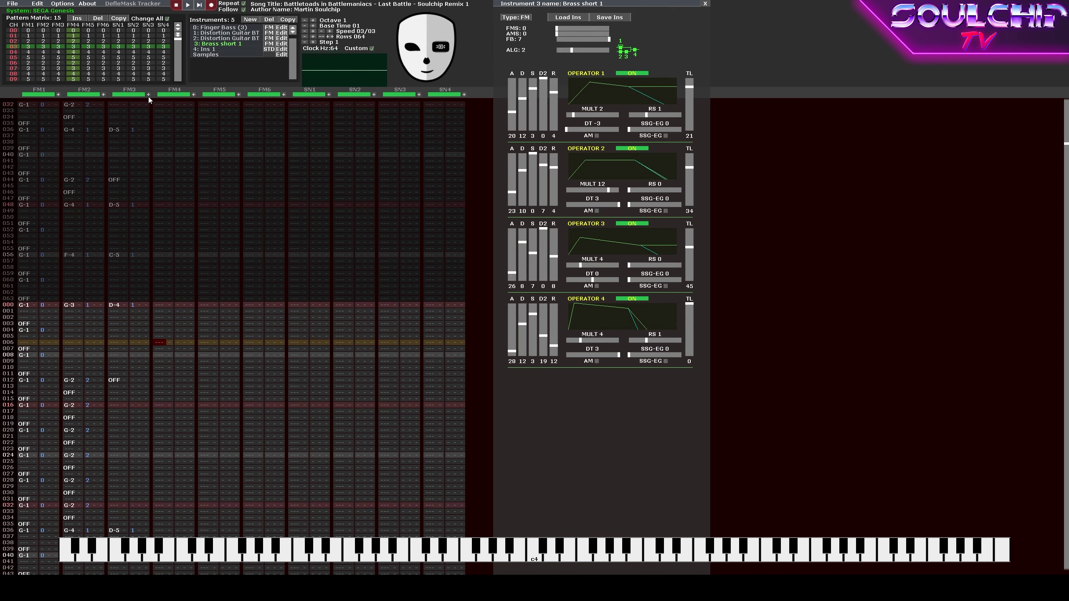
key(Return)
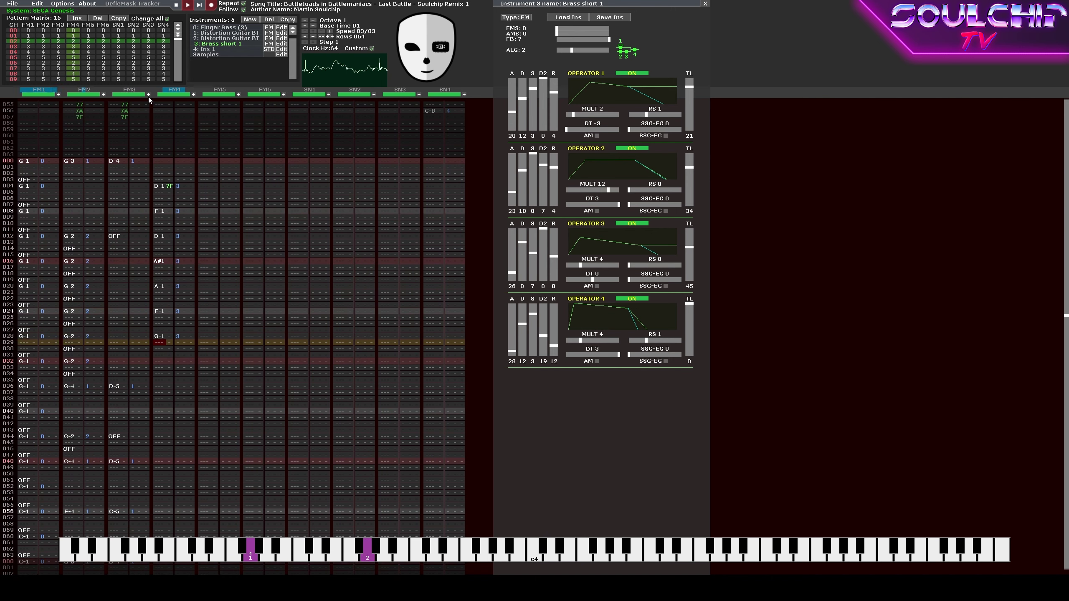
key(Return)
Enter a G-1 note with volume F at row 4 of the SN1 channel.
key(Up)
key(Up)
key(Up)
key(Up)
key(Up)
key(Up)
key(Up)
key(Up)
key(Up)
key(Up)
key(Up)
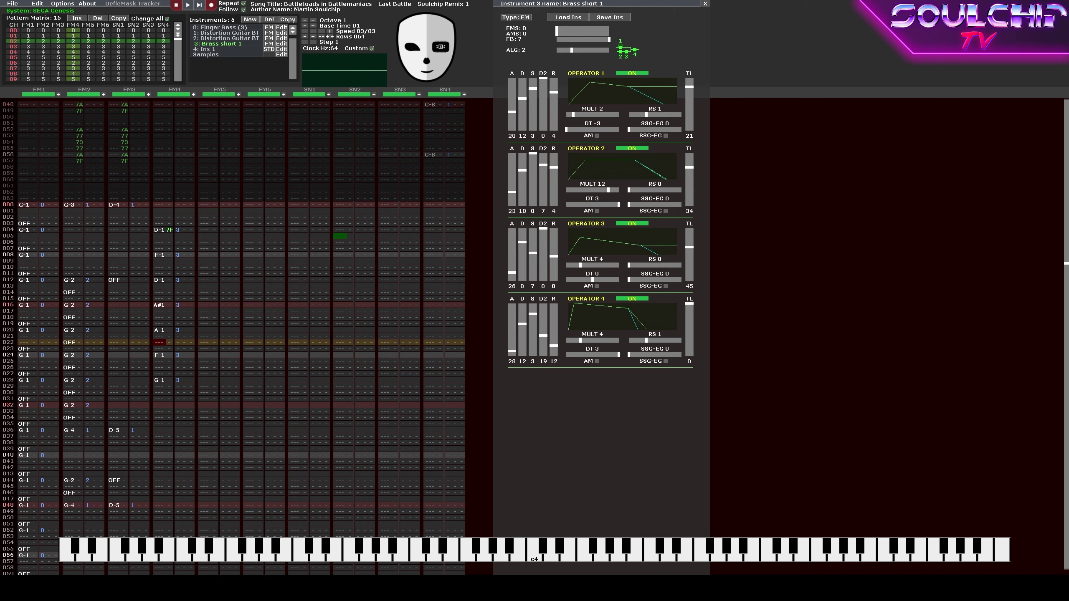
click(159, 242)
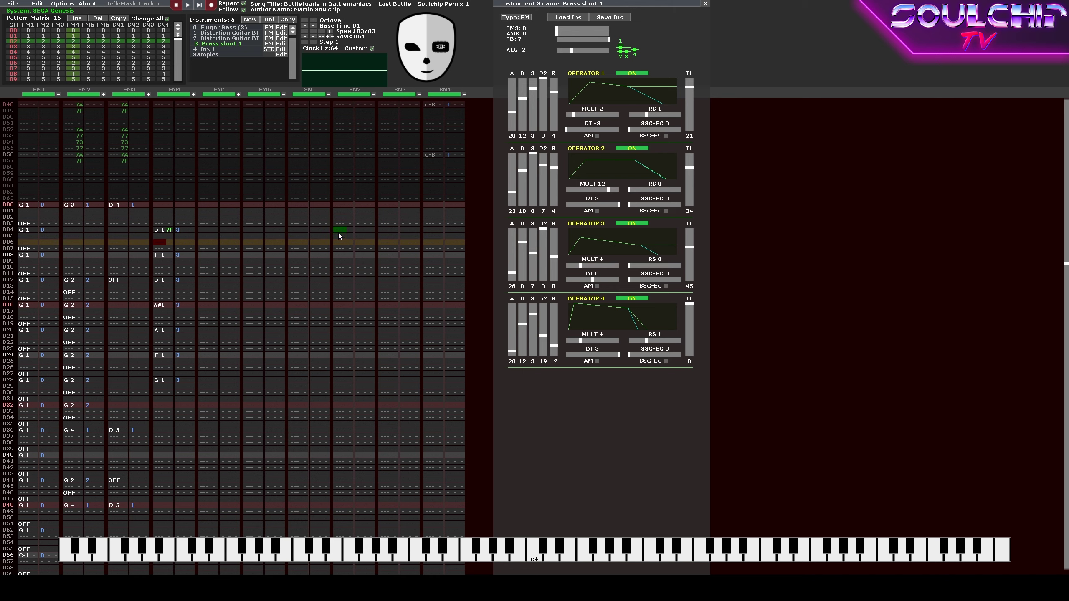
click(295, 230)
key(b)
key(Up)
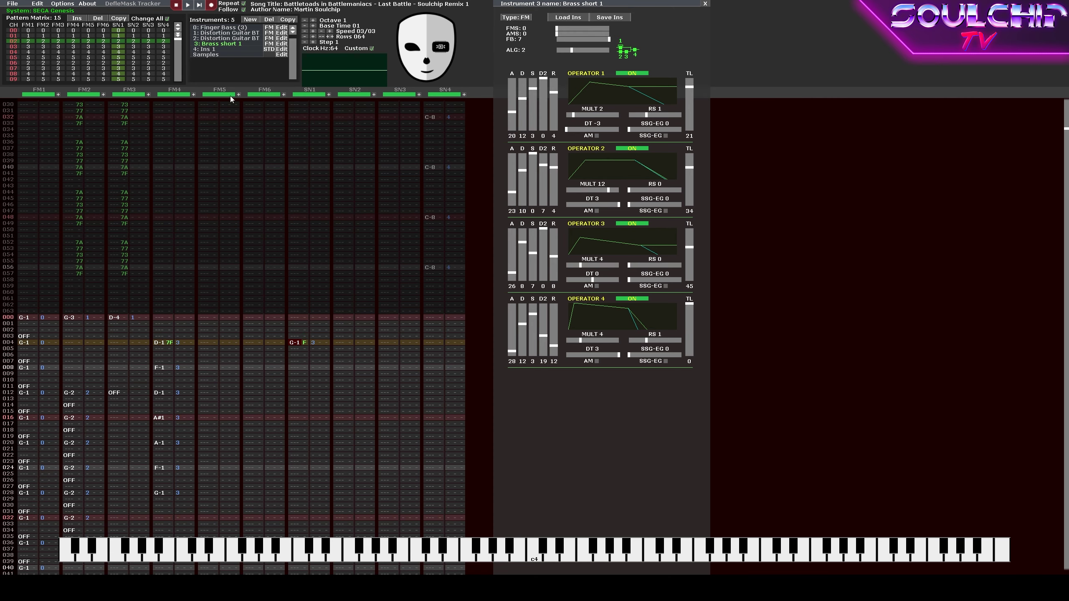
Create a new STD instrument and draw its volume macro as a decay from 15 down to 0.
click(218, 49)
click(249, 20)
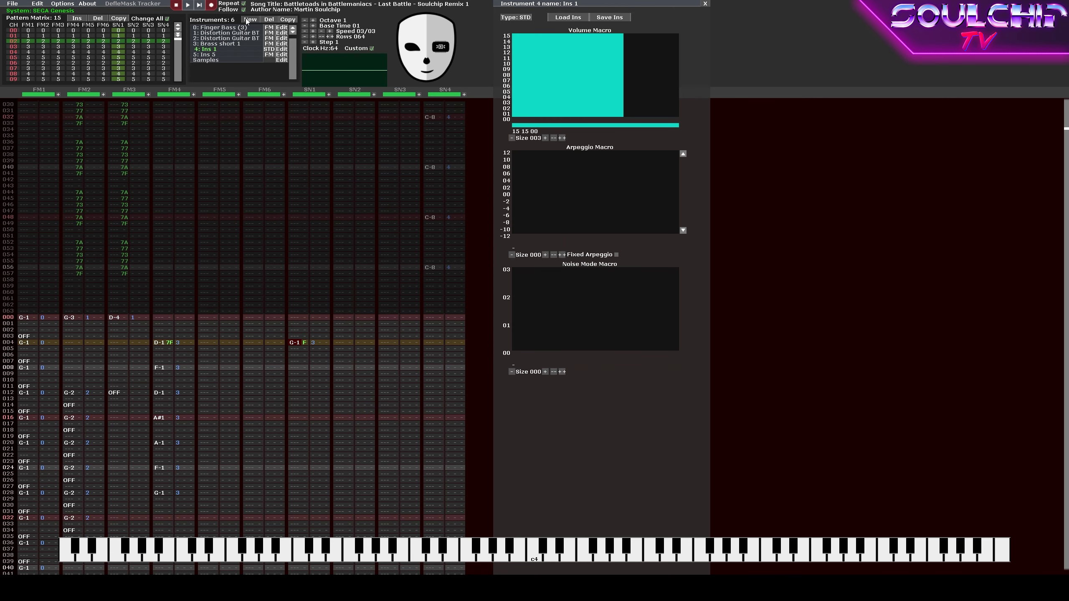
click(252, 55)
click(270, 55)
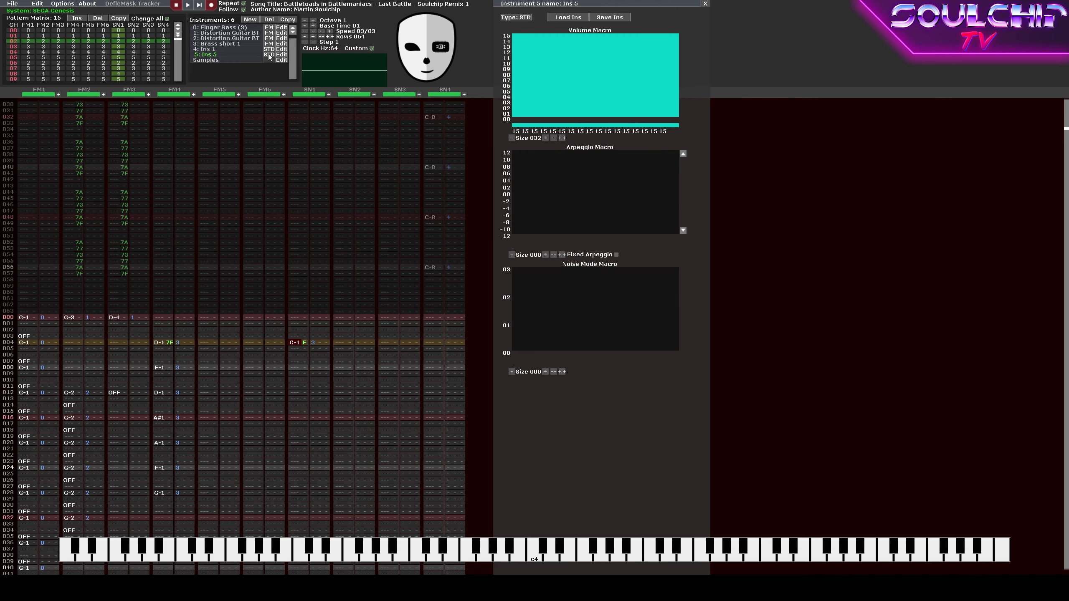
mouse_move(553, 51)
mouse_down()
mouse_move(599, 113)
mouse_move(675, 119)
mouse_up()
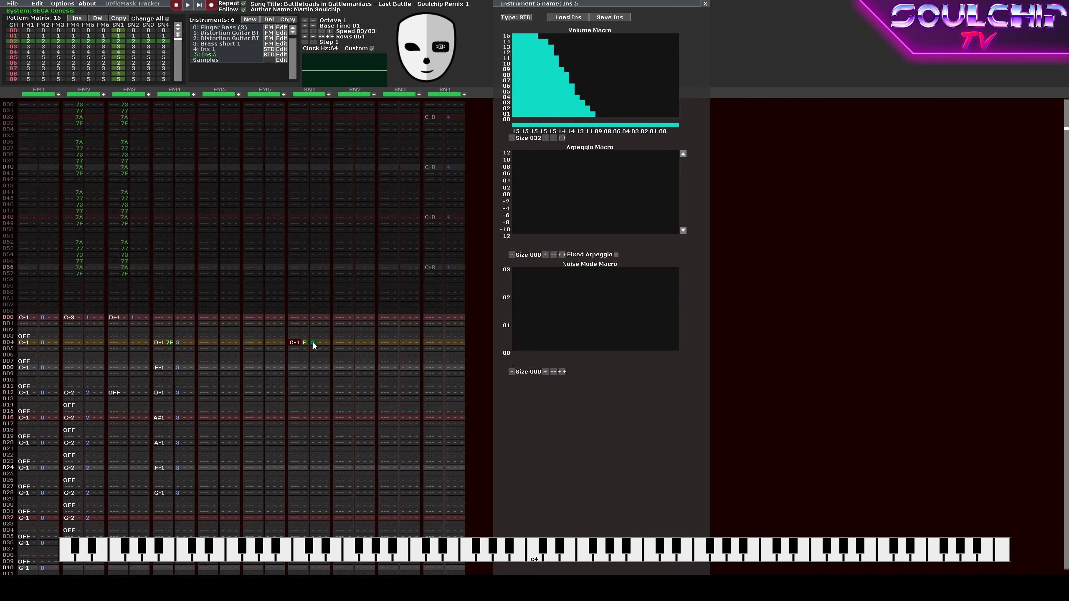
Enter D-1 with instrument 5 at row 4 of SN1 and shorten the decay in the instrument's volume macro.
click(297, 342)
key(v)
key(x)
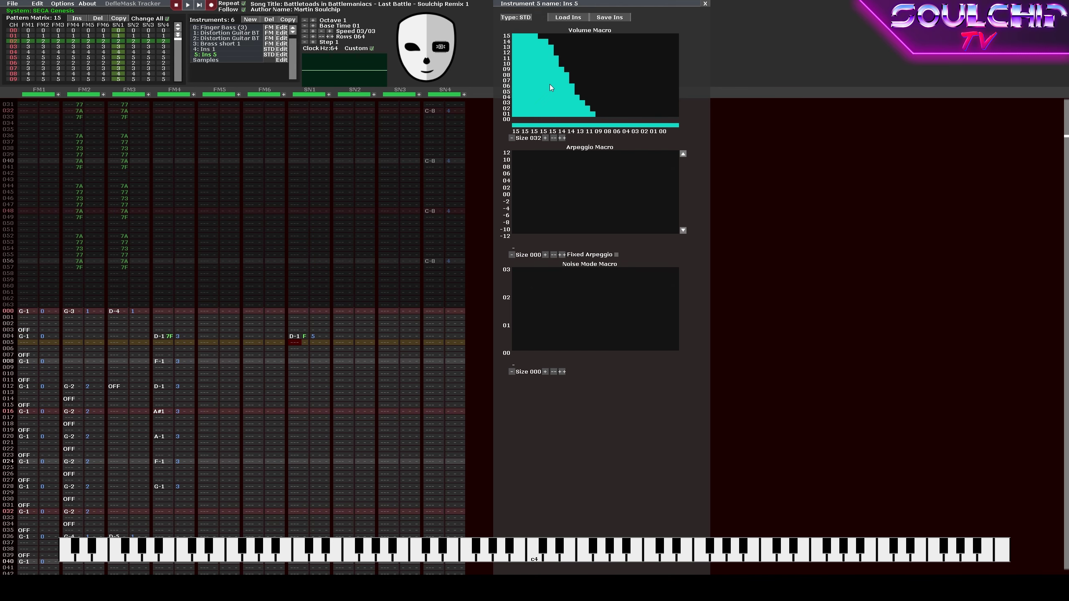
drag(558, 66, 576, 116)
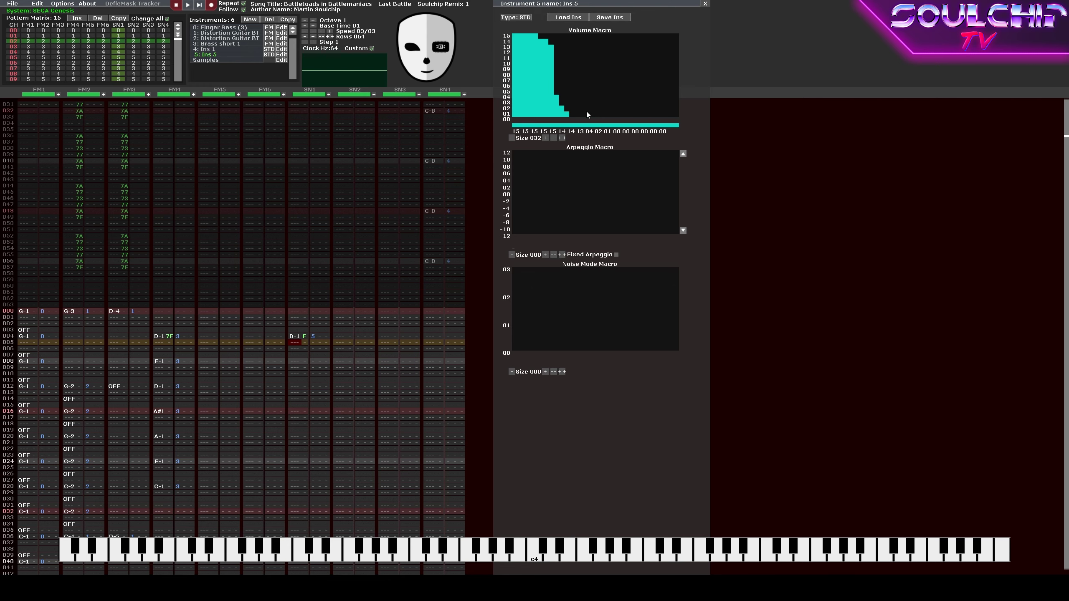
Try octave 0 notes such as D-0, C#0 and F-0 at row 4 of SN1, ending back in octave 1.
key(Down)
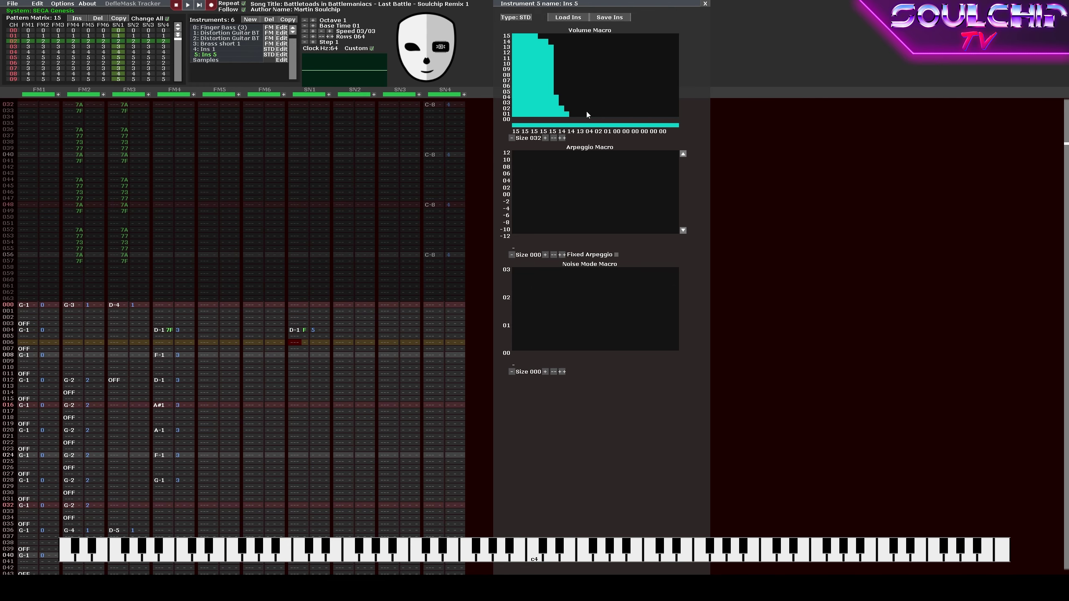
key(Up)
key(Up)
key(KP_Divide)
key(x)
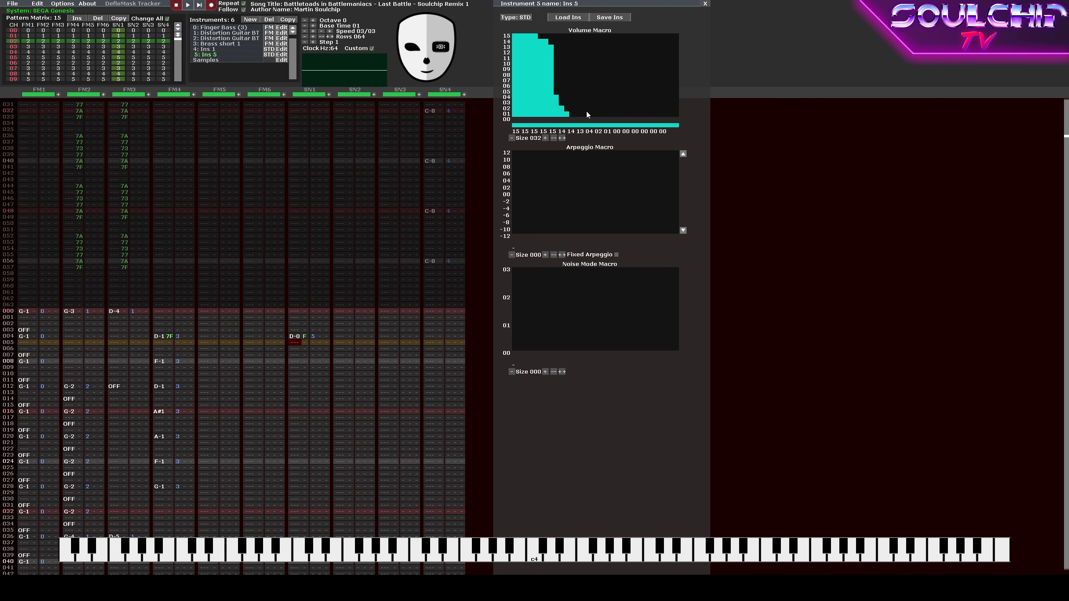
key(Up)
key(s)
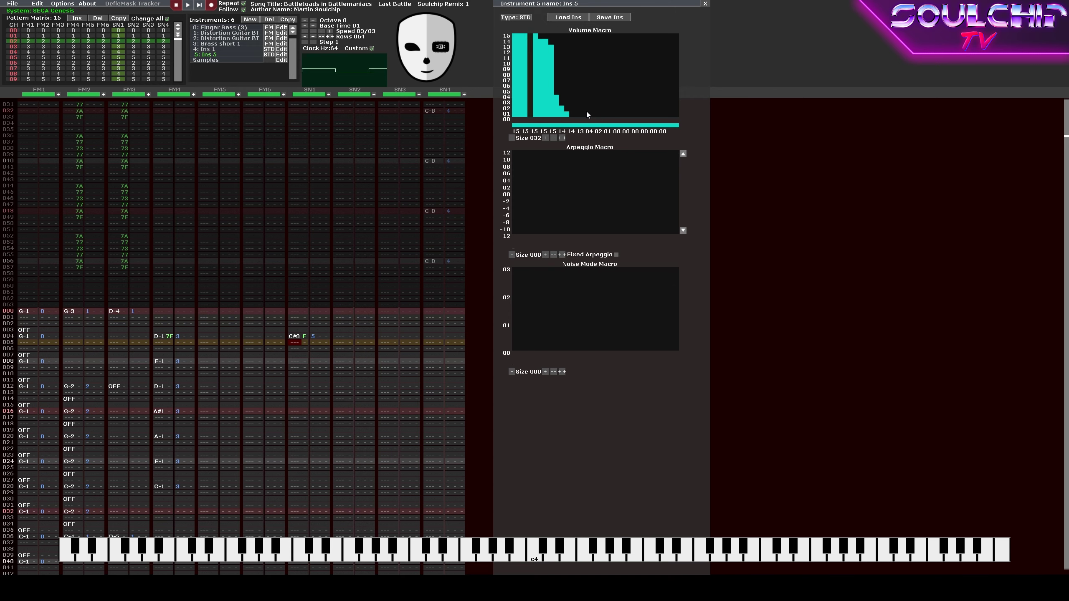
key(Up)
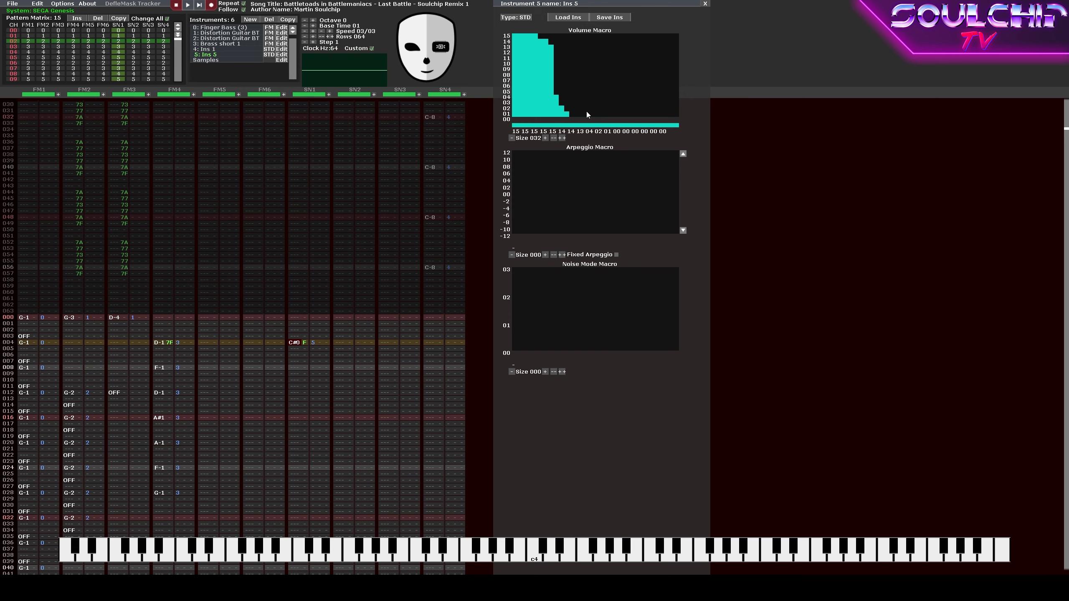
key(v)
key(Up)
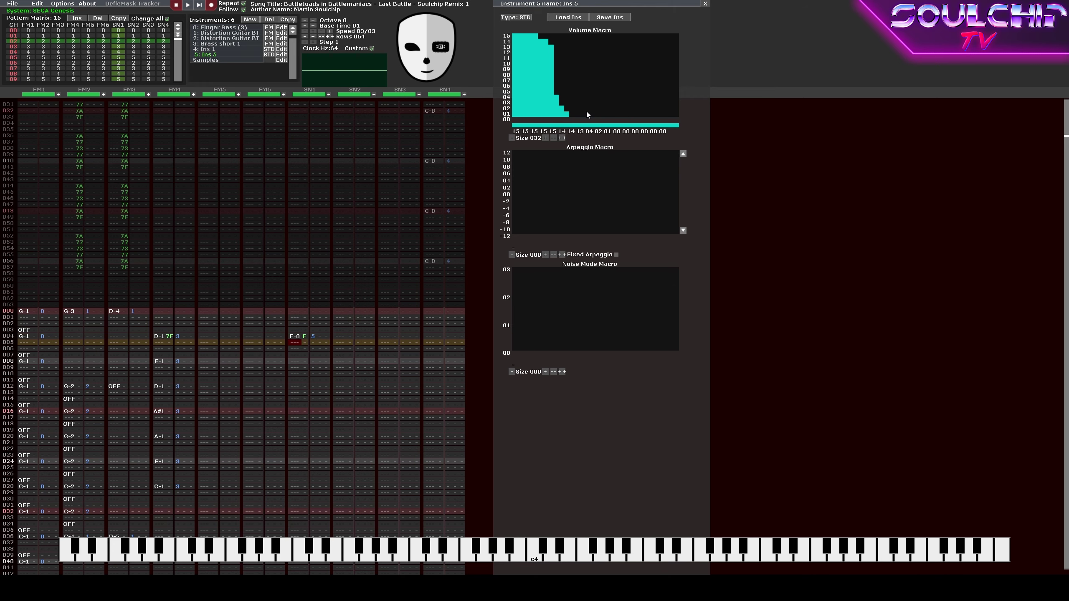
key(b)
key(Up)
key(KP_Multiply)
key(c)
key(Delete)
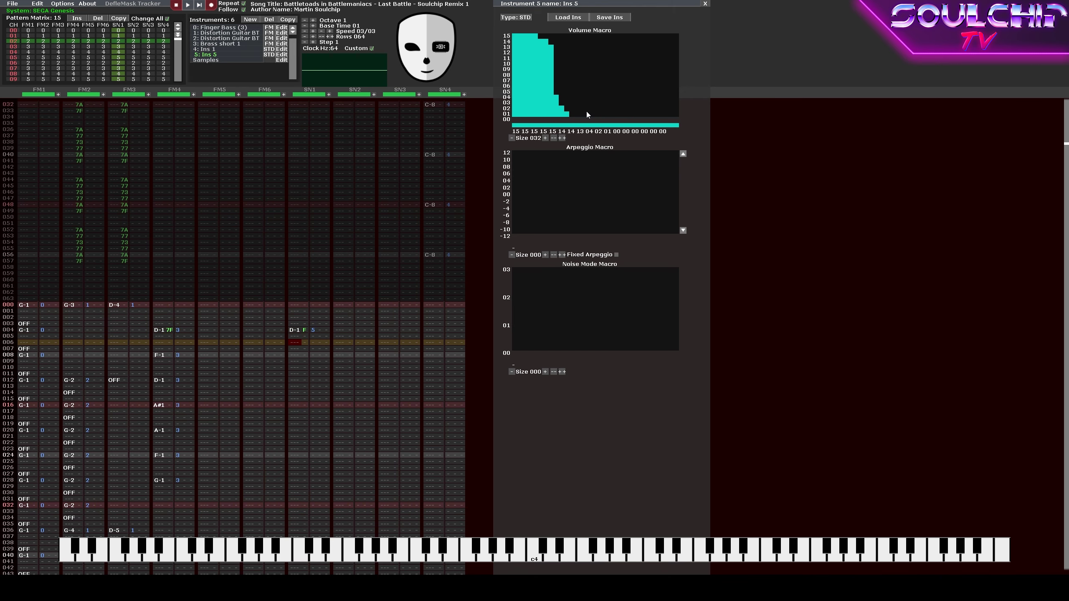
Enter D-1 at row 4 and F-1 at row 8 in SN1, doubling the FM4 brass melody.
key(Up)
key(Up)
key(x)
key(Down)
key(Down)
key(Down)
key(v)
key(Down)
key(Down)
key(Down)
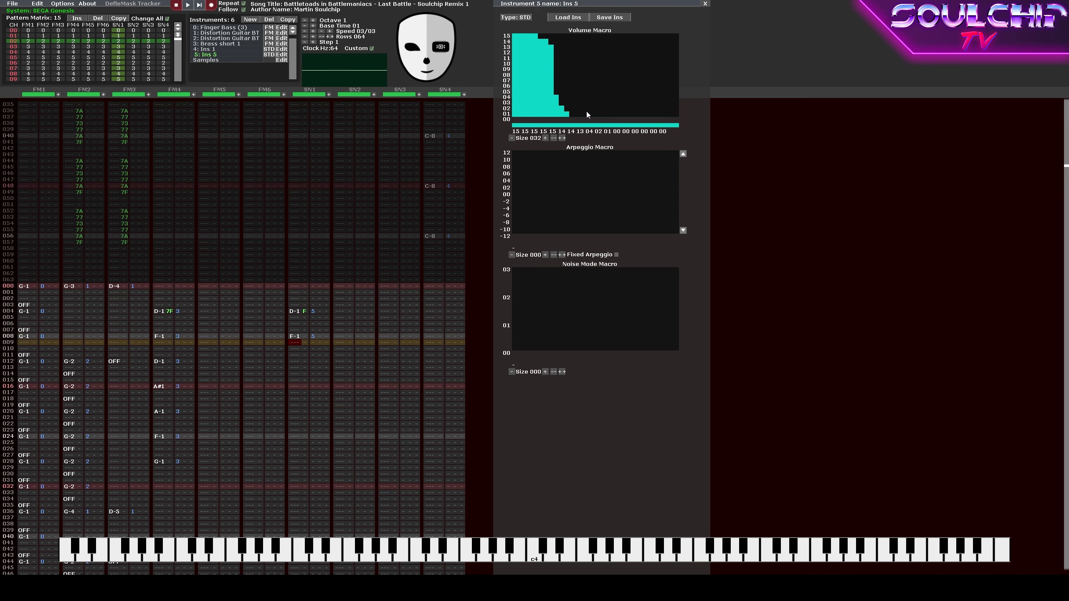
Continue the SN1 melody with D-1 at row 12 and A#1 at row 16.
key(x)
key(Down)
key(Down)
key(Down)
key(j)
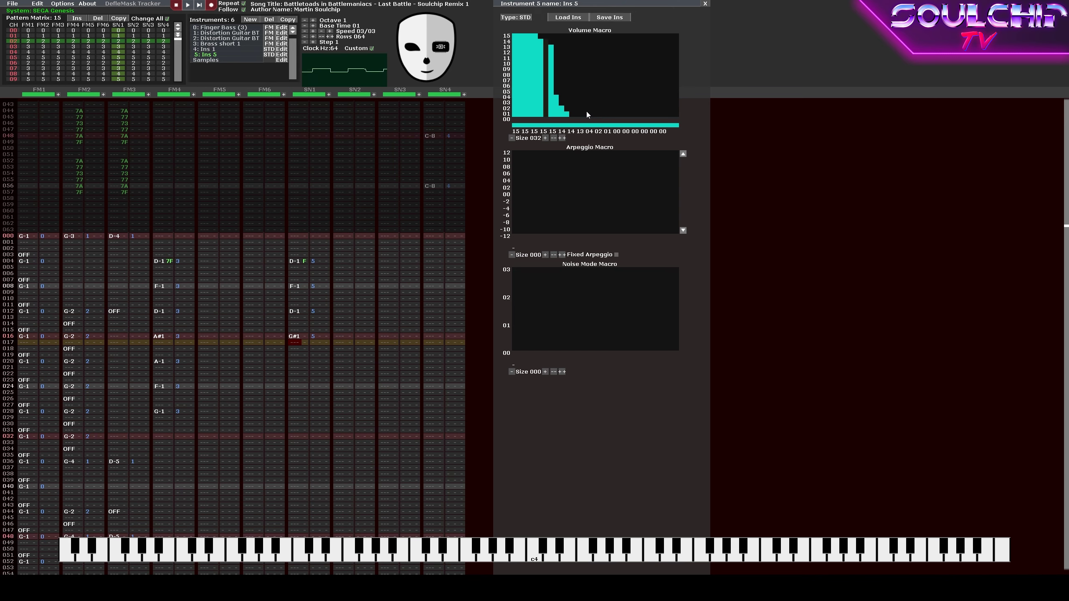
Add A-1 at row 20 of the SN1 melody.
key(Down)
key(Down)
key(Down)
key(b)
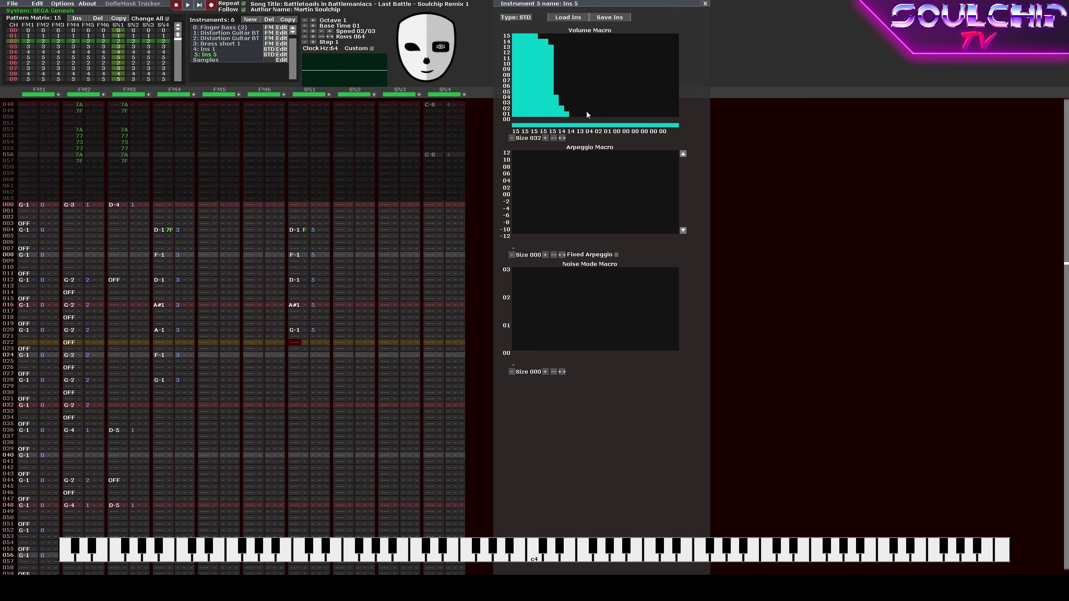
key(Up)
key(n)
Add F-1 at row 24 and G-1 at row 28 of the SN1 melody.
key(Down)
key(Down)
key(Down)
key(v)
key(Down)
key(Down)
key(Down)
key(b)
Play the pattern several times with all channels to hear SN1 doubling the brass.
key(Return)
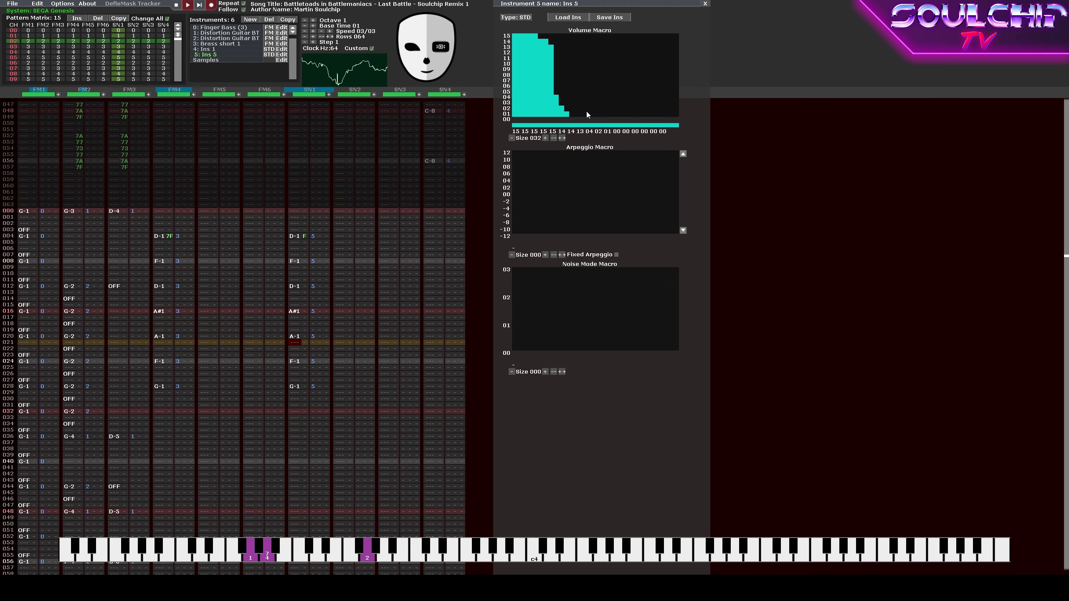
key(Return)
key(Return)
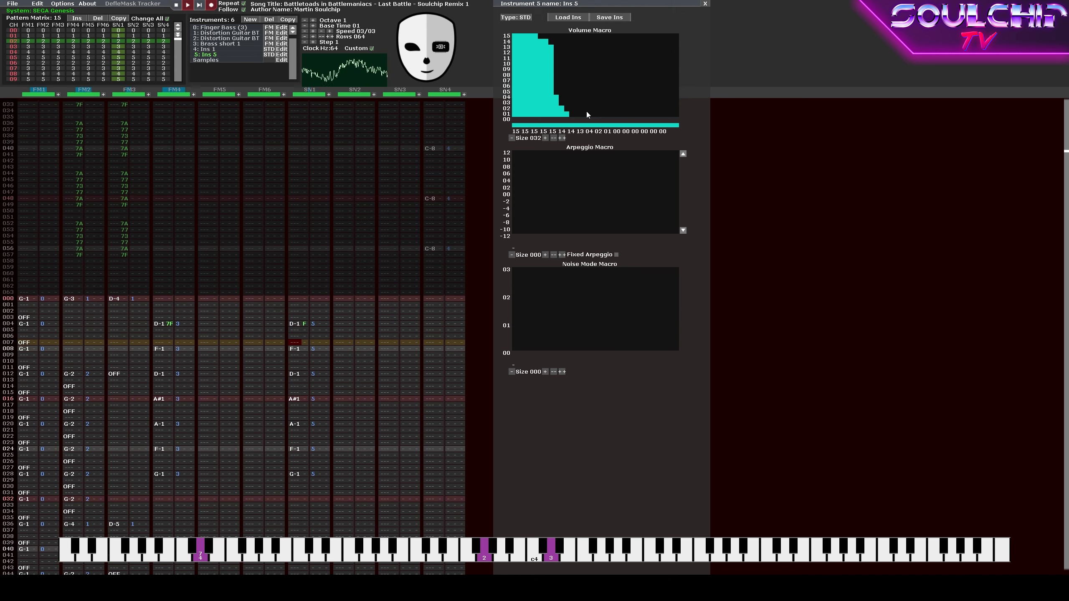
key(Return)
key(Return)
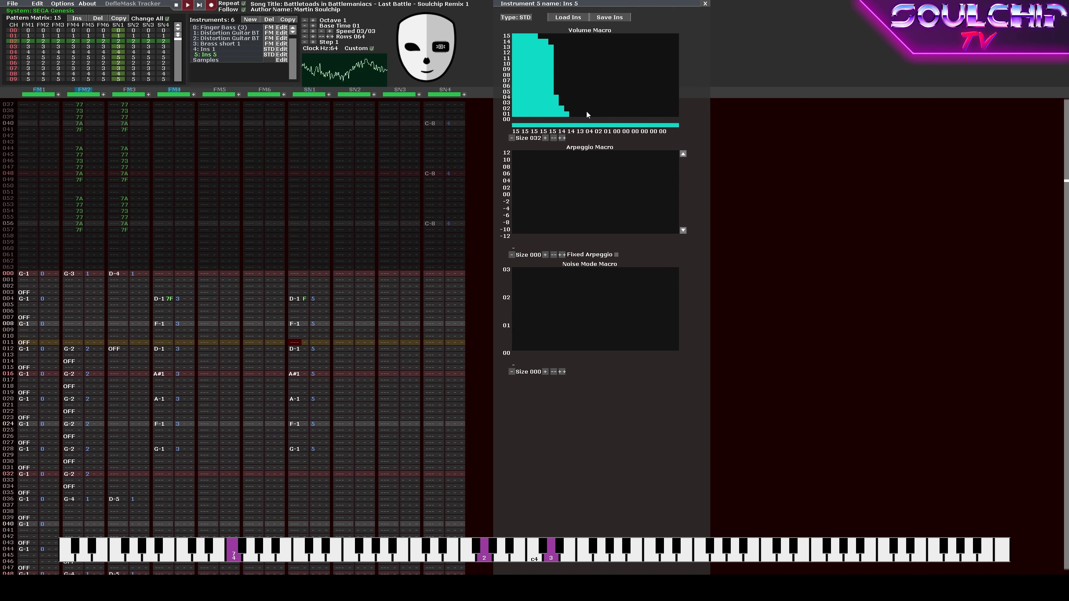
key(Return)
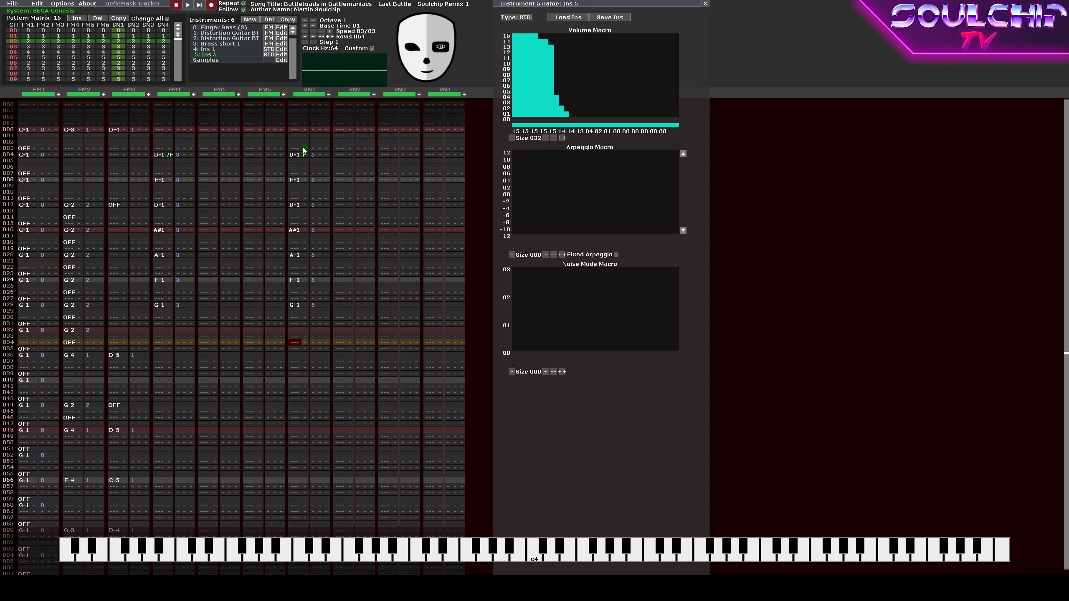
Compare the melody by playing FM4 alone, FM4 together with SN1, and SN1 alone.
right_click(177, 94)
key(Return)
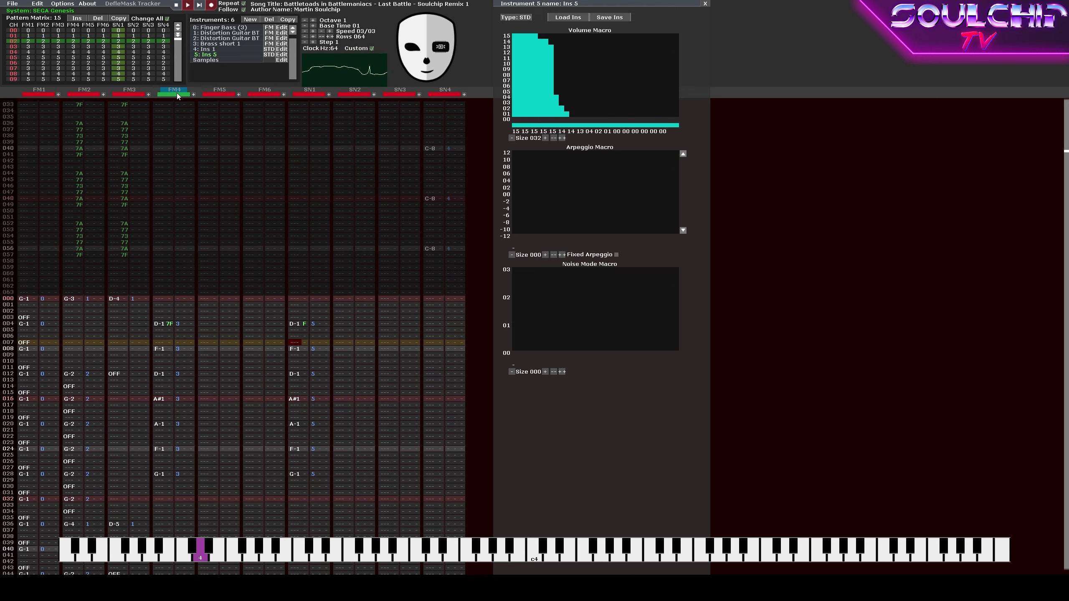
key(Return)
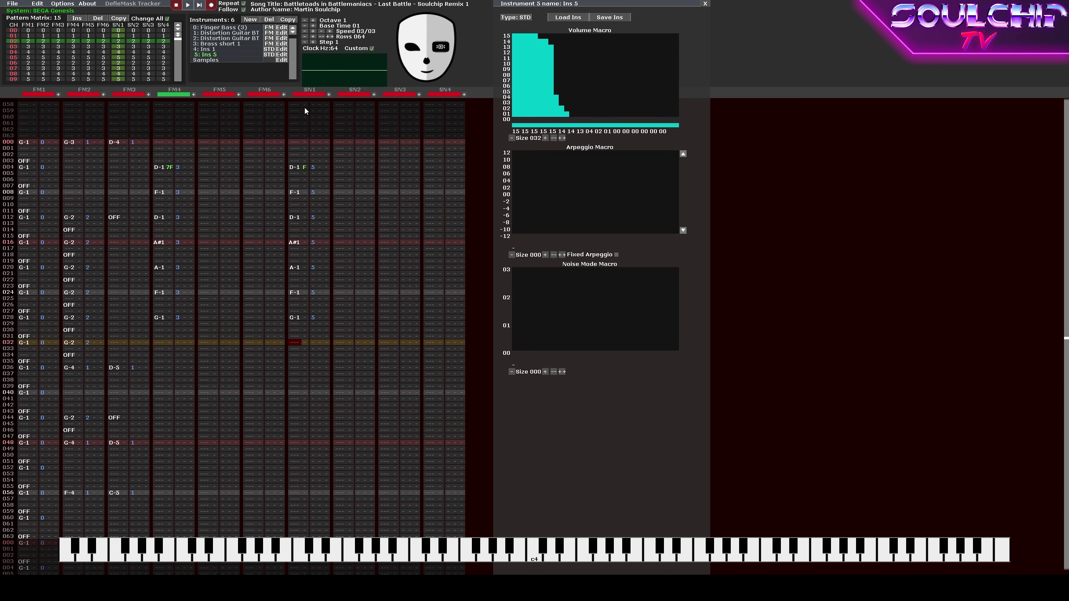
key(Return)
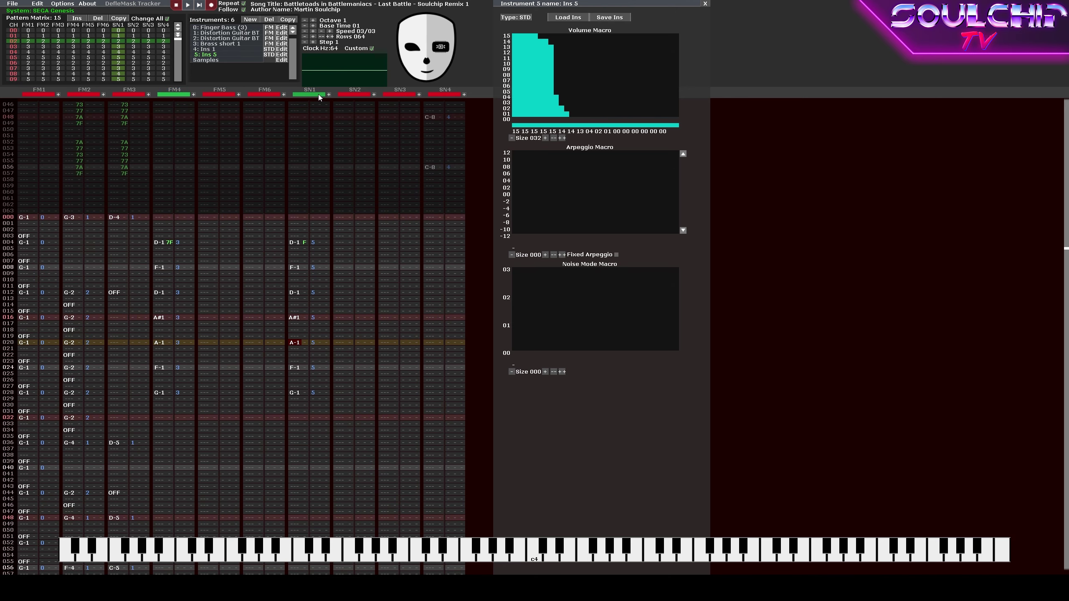
key(Return)
click(181, 95)
click(309, 94)
key(Return)
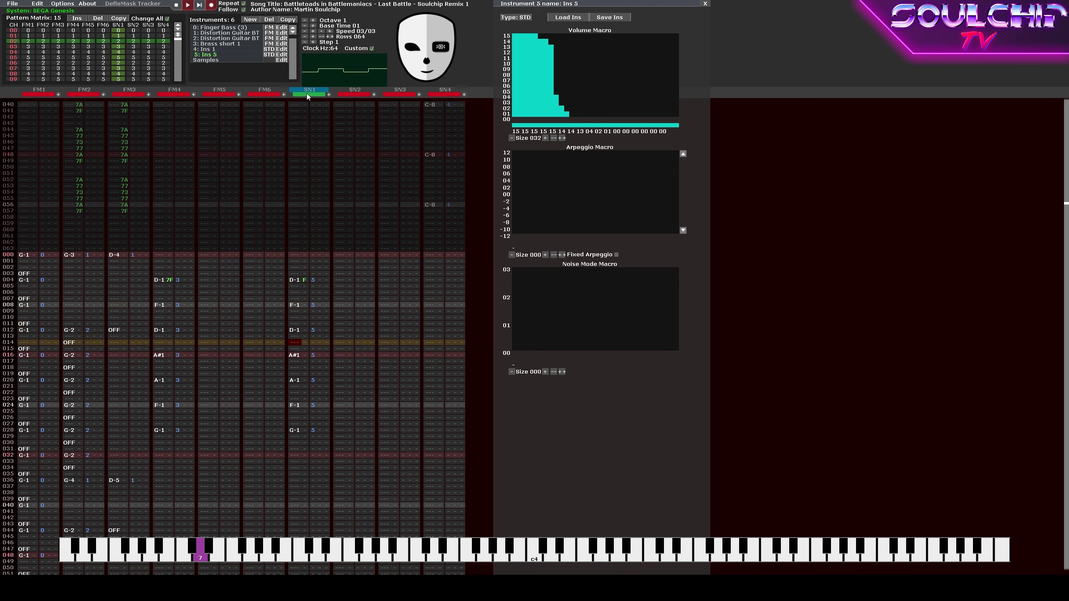
Make the decay in instrument 5's volume macro drop earlier, and unmute all channels to play the pattern.
key(Return)
drag(536, 41, 556, 104)
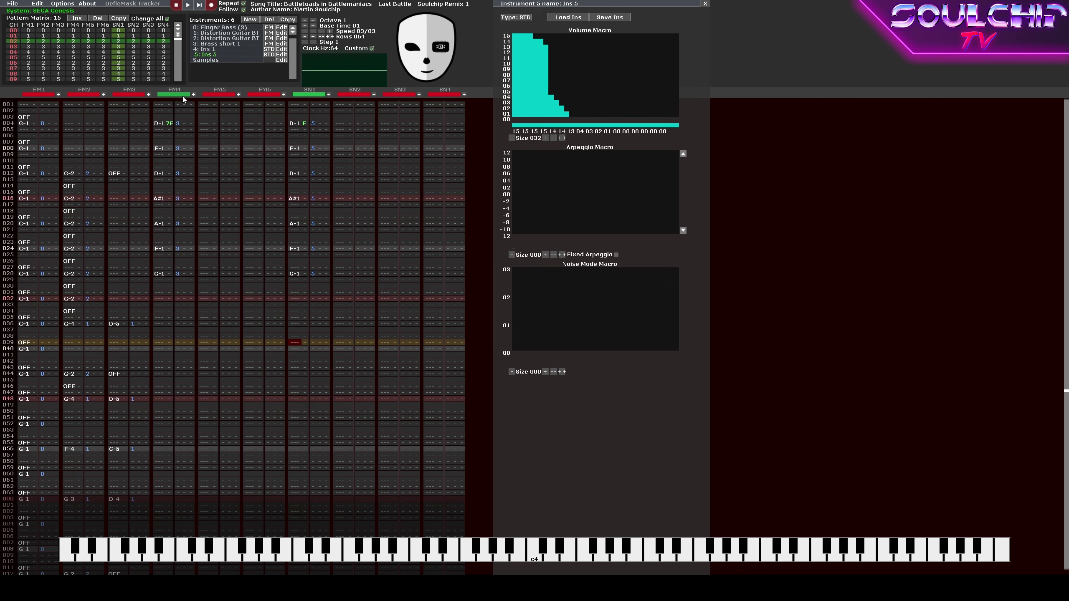
click(182, 96)
scroll(182, 96, up, 2)
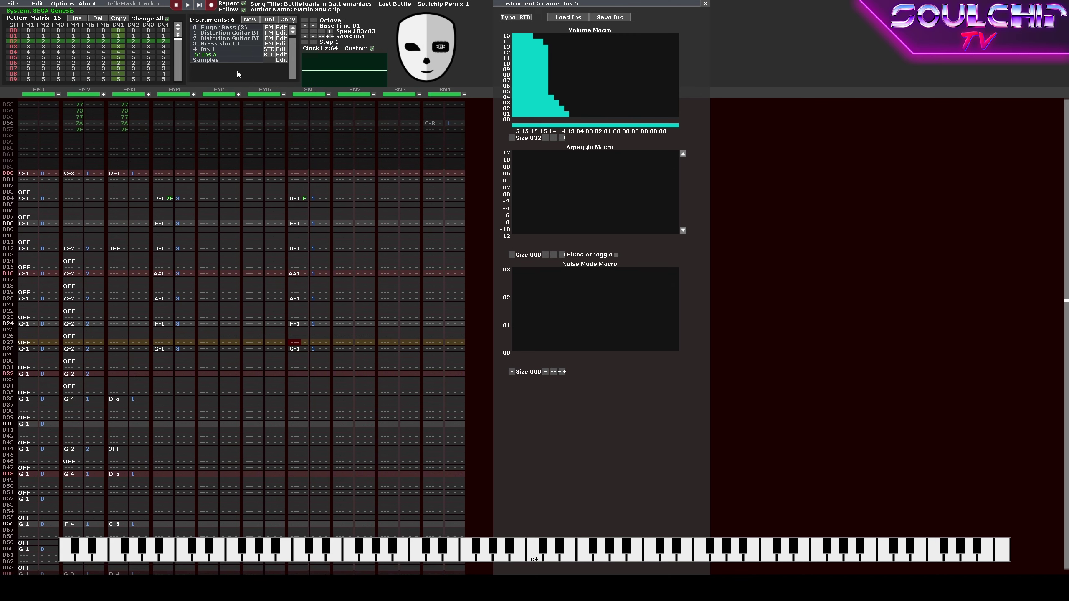
key(Return)
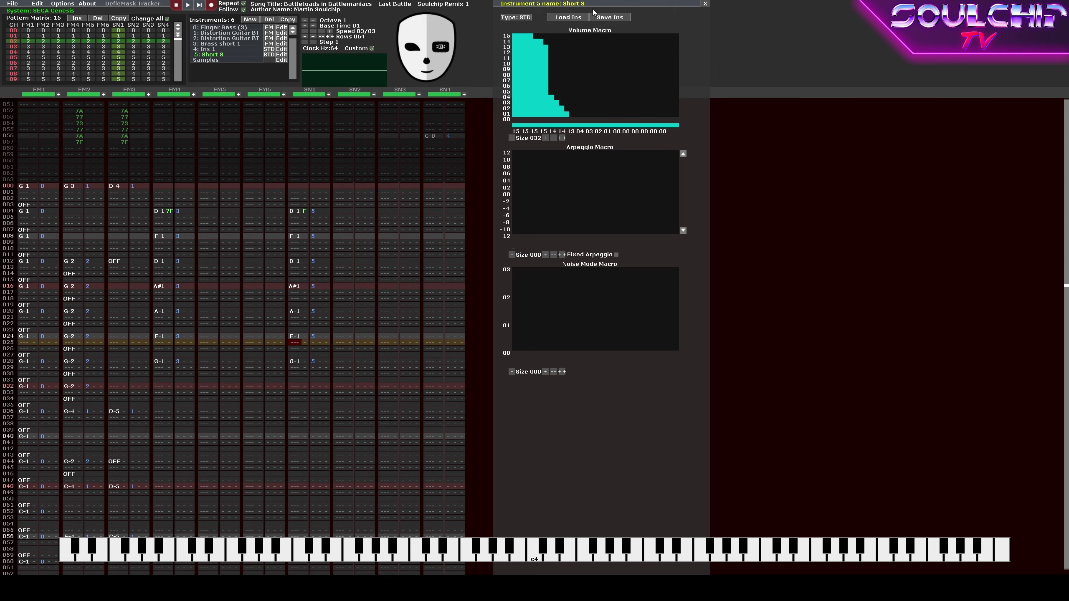
Name instrument 5 "Short Squarewave 1" and save the song.
click(16, 3)
click(16, 23)
key(space)
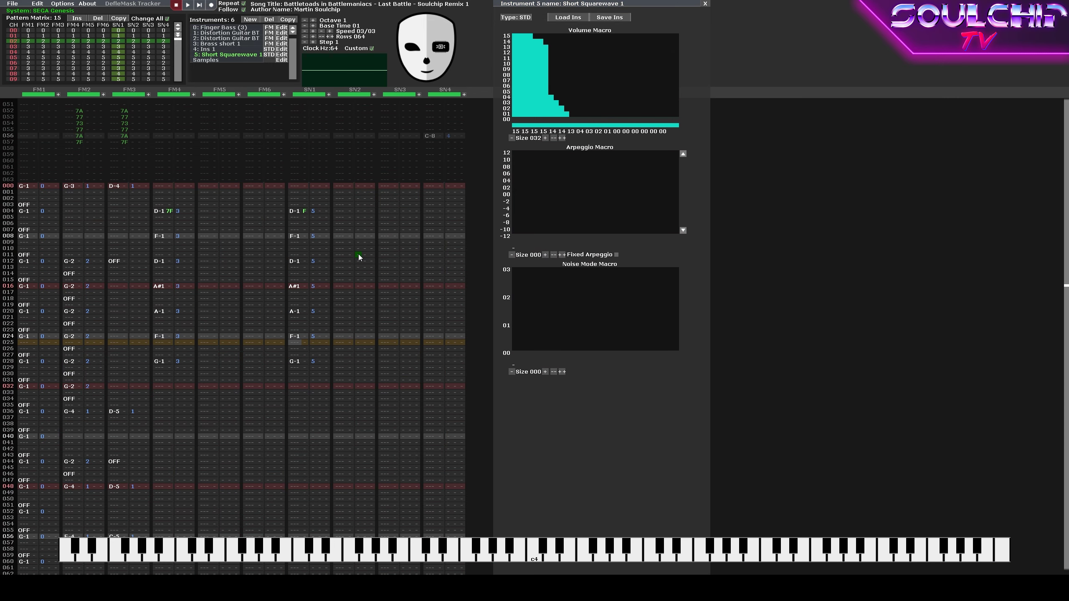
Move the Short Squarewave 1 instrument up one place in the instrument list to slot 4.
key(Down)
key(Down)
key(Down)
key(Down)
key(Down)
key(Down)
key(Up)
key(Left)
key(Left)
key(Left)
key(Left)
key(Left)
key(Left)
key(Left)
key(Left)
key(Left)
key(Left)
key(Left)
click(292, 28)
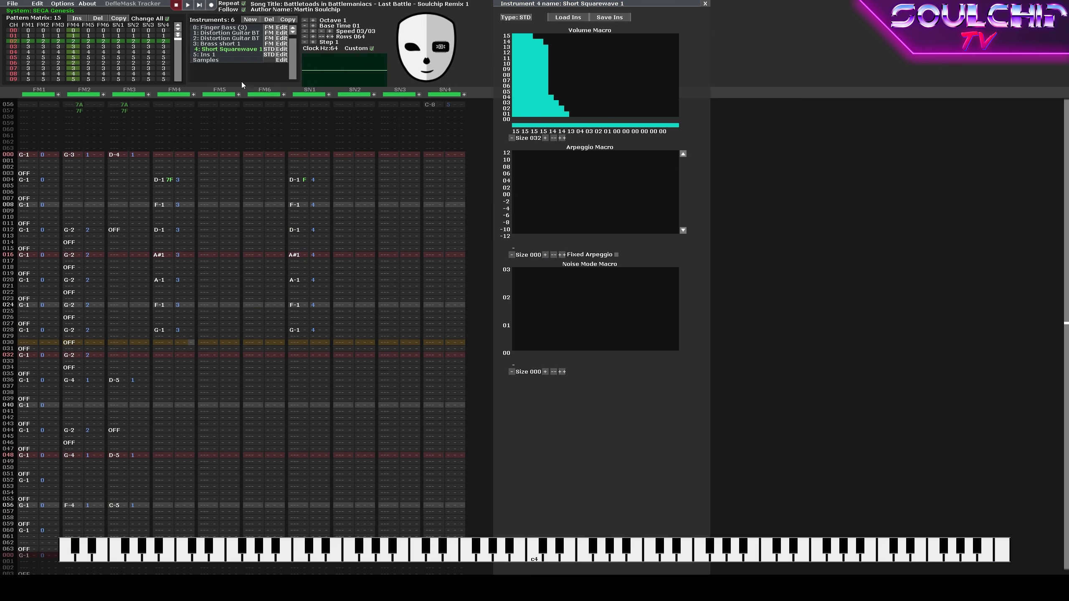
Rename instrument 5 to "Close Hi Hat 1" and save the song.
click(215, 55)
key(BackSpace)
key(BackSpace)
key(BackSpace)
key(BackSpace)
key(BackSpace)
text(Close Hi Hat 1)
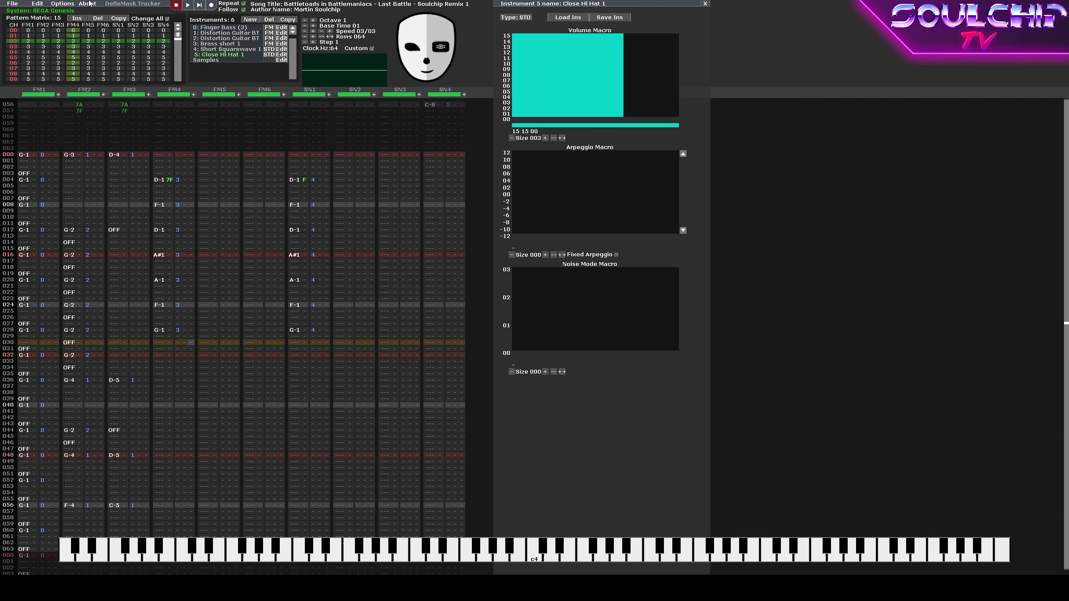
click(13, 3)
click(33, 24)
scroll(283, 294, up, 2)
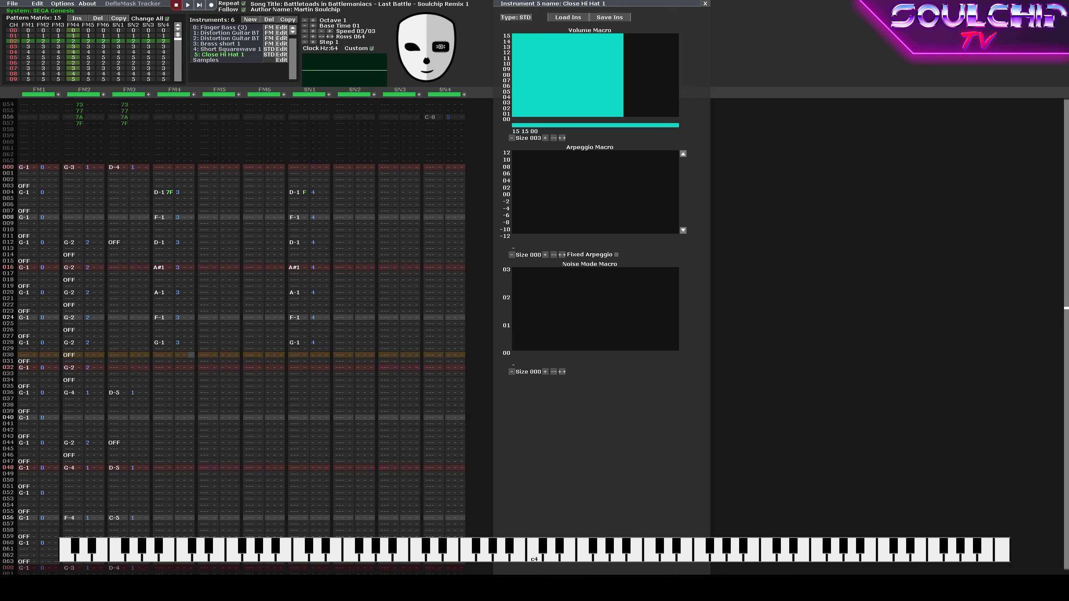
Play the pattern twice to check the FM4 brass and SN1 square wave melody together.
key(Return)
key(Return)
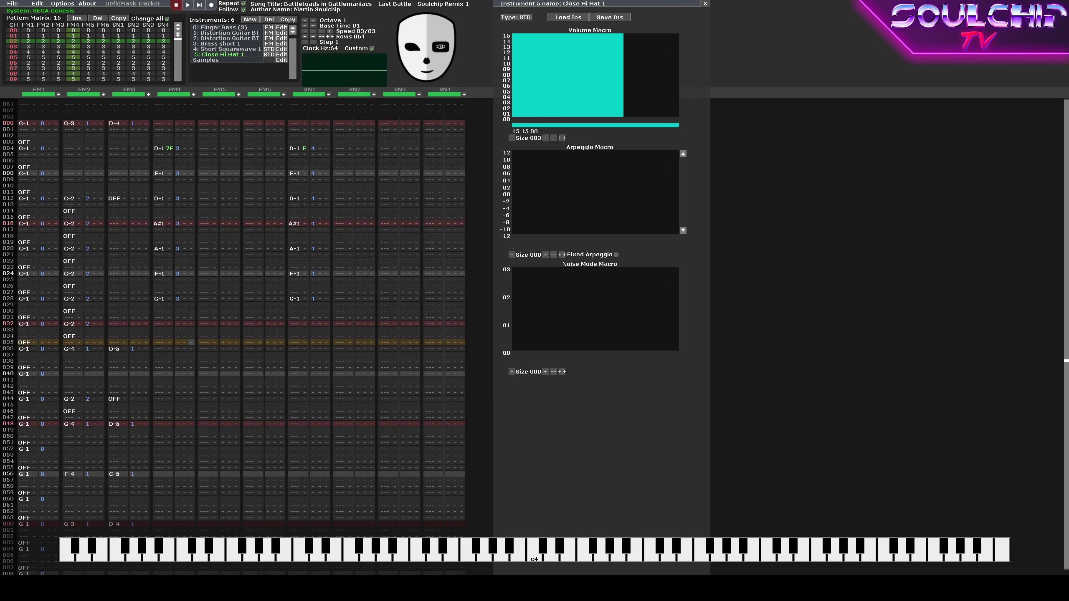
key(Return)
key(Return)
Set operator 4 of the Brass short 1 instrument to decay 13 and total level 4, playing the pattern to compare.
click(240, 44)
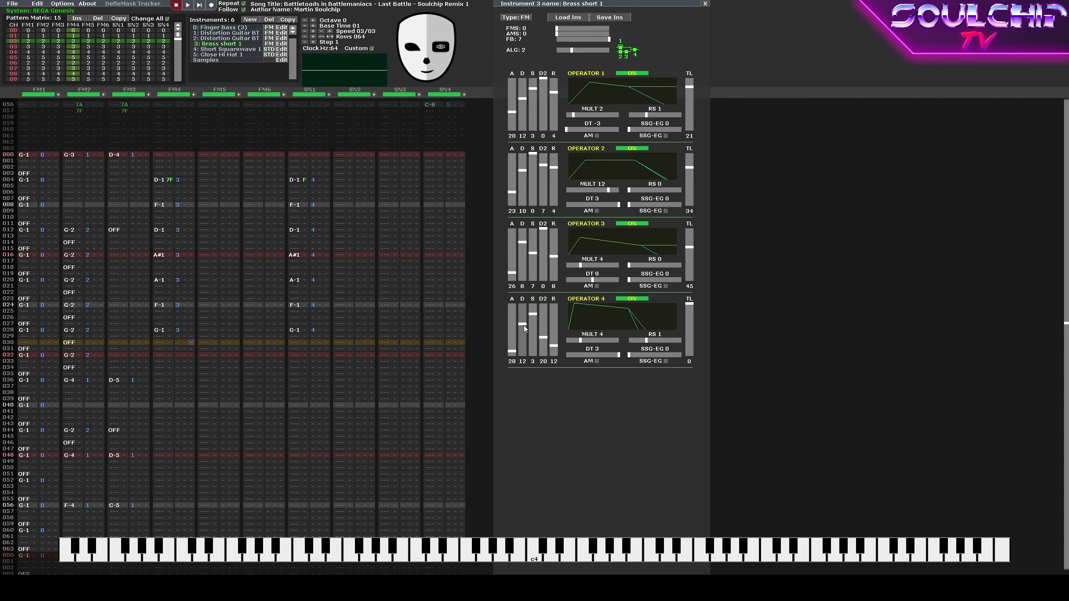
drag(523, 326, 524, 324)
key(Return)
key(Return)
drag(690, 304, 693, 306)
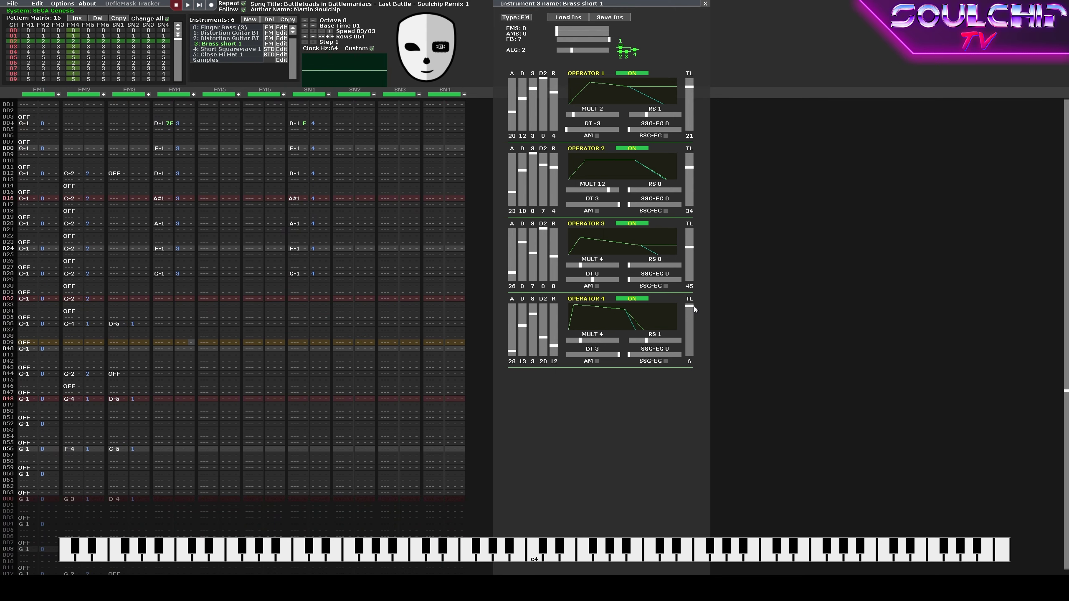
key(Return)
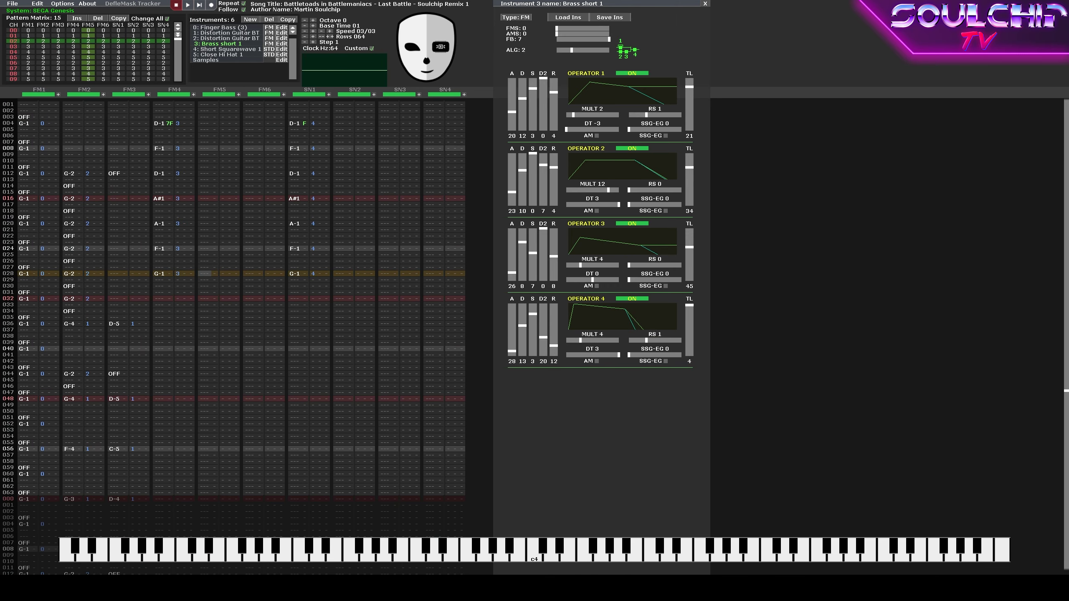
Select the melody block from FM4 through SN1 down to row 63 and go on to the following patterns.
scroll(164, 210, up, 5)
click(164, 210)
scroll(327, 442, down, 6)
shift+click(296, 455)
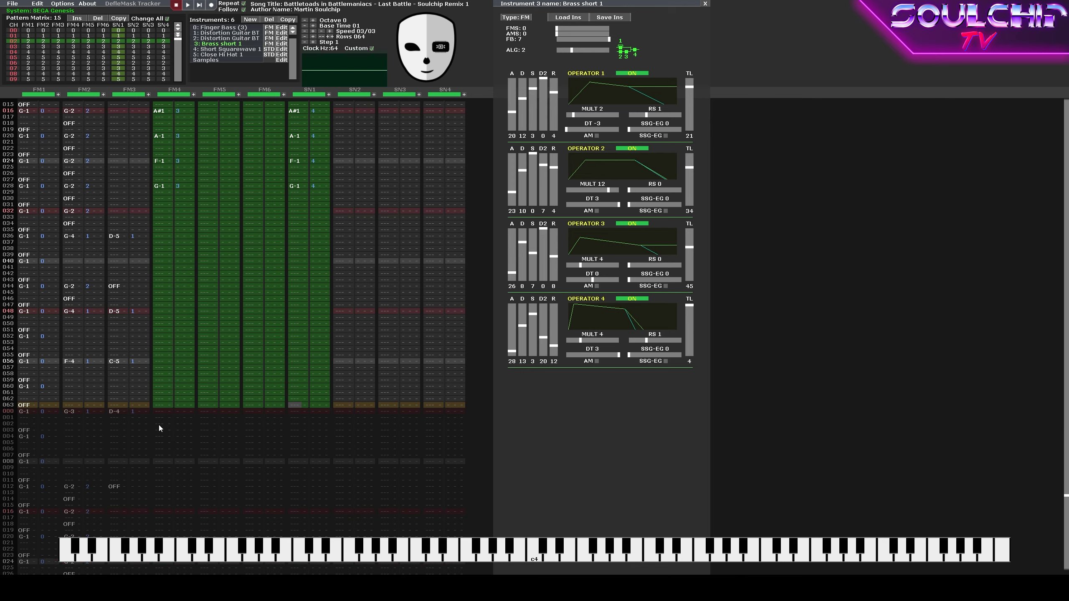
click(159, 424)
key(Up)
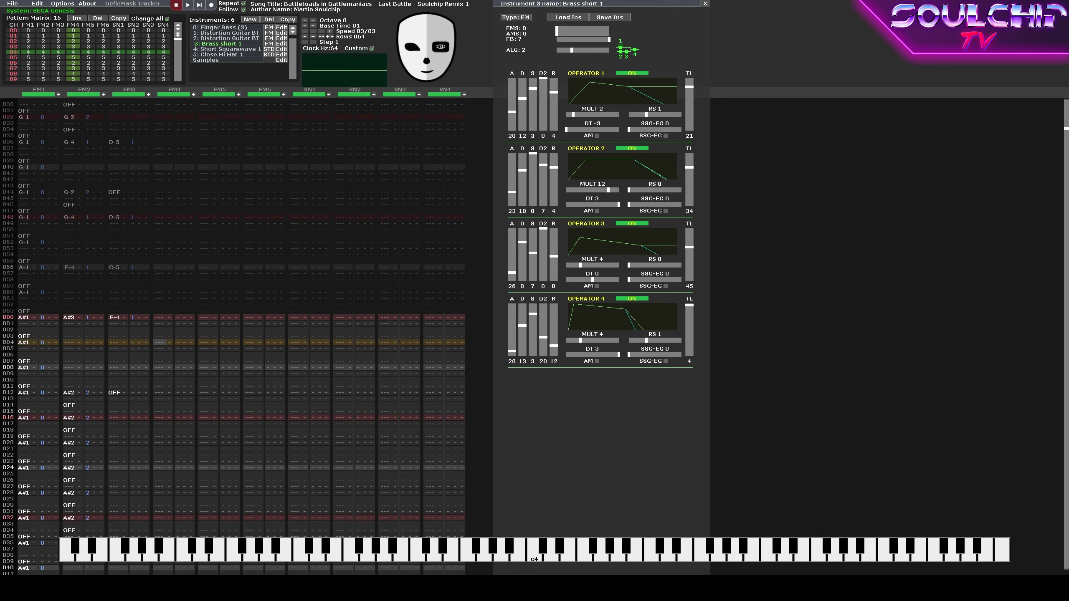
Enter F-2 at rows 4 and 12 of FM4 in the A#1 pattern, giving the row 4 note volume 7F, and play it.
key(KP_Multiply)
key(KP_Multiply)
key(space)
key(v)
scroll(161, 341, up, 2)
scroll(161, 341, down, 12)
scroll(161, 341, up, 4)
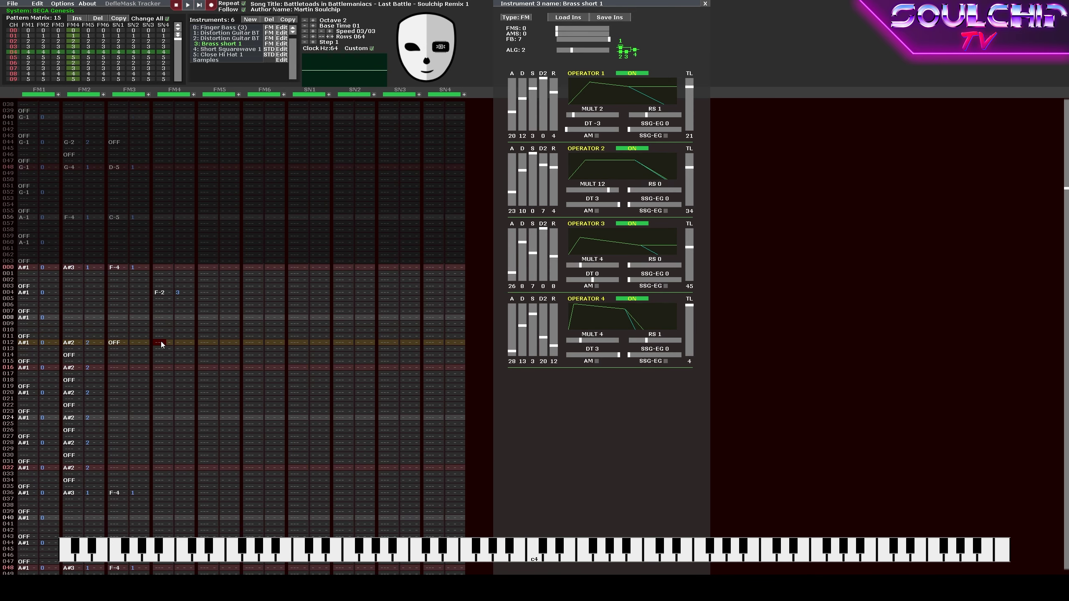
key(v)
scroll(161, 342, up, 11)
scroll(161, 341, down, 1)
text(7f)
key(Left)
key(Return)
key(Return)
Enter E-2 at rows 16 and 20 and D-2 at rows 24 and 28 of FM4, and play the pattern.
scroll(161, 344, down, 2)
key(c)
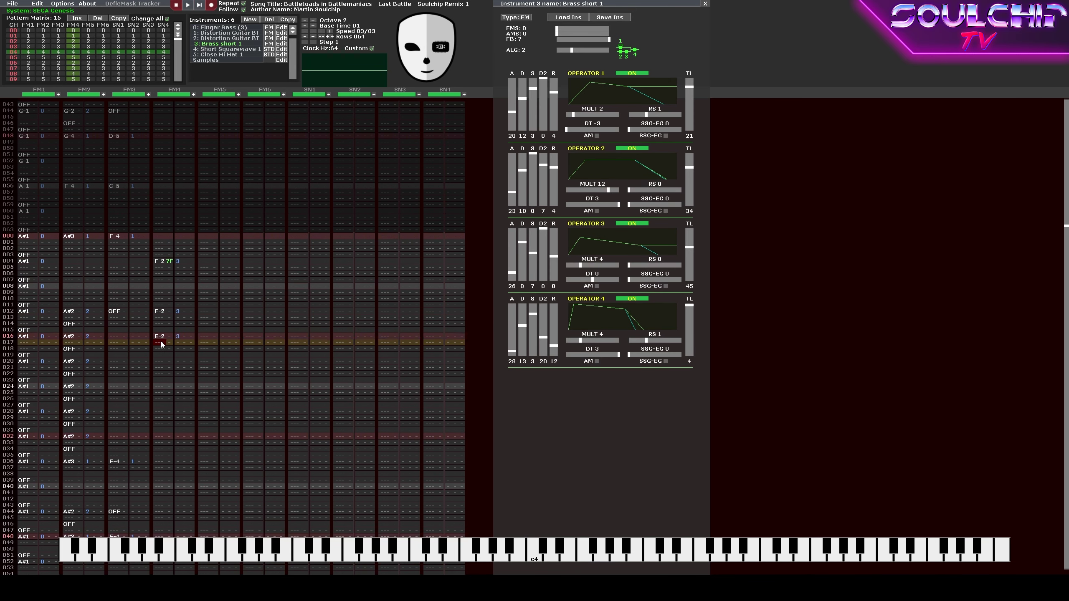
scroll(161, 344, down, 2)
key(c)
key(Delete)
key(c)
scroll(161, 345, down, 3)
key(x)
scroll(161, 344, down, 3)
key(x)
key(Return)
key(Return)
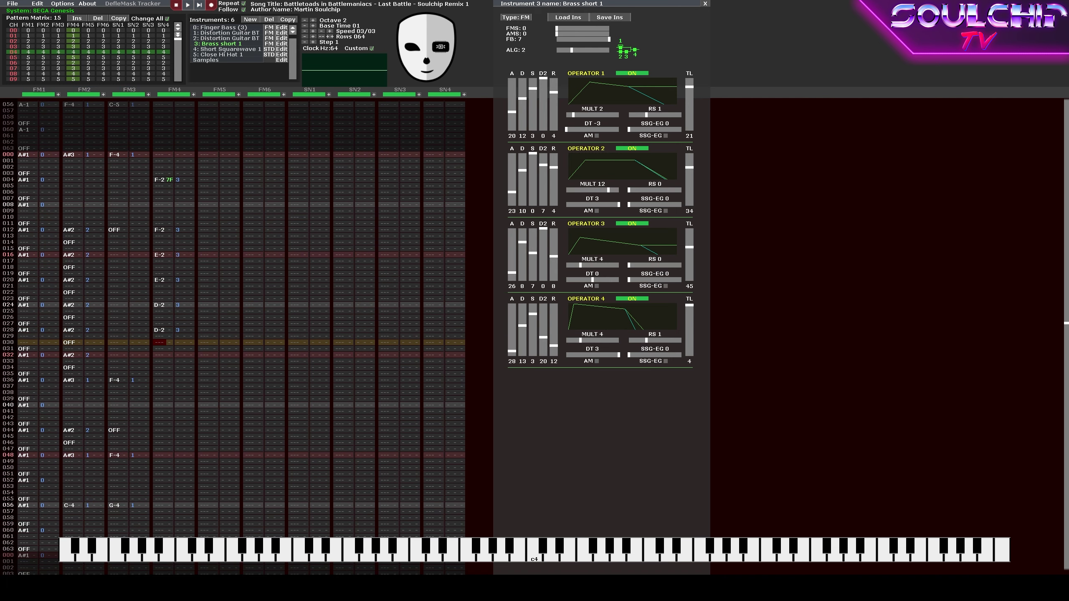
Continue the FM4 melody with F-2 at rows 36 and 44 and E-2 at rows 48 and 52.
key(Down)
key(Down)
key(Down)
key(Down)
key(Down)
key(Down)
key(v)
key(Down)
key(Down)
key(Down)
key(Down)
key(Down)
key(Down)
key(Down)
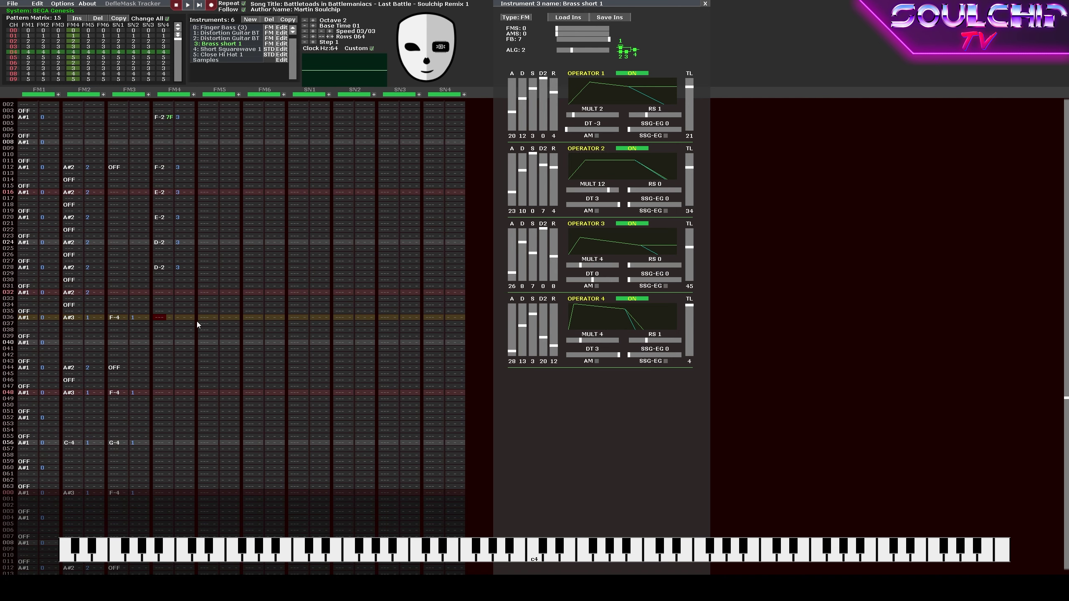
key(v)
key(Down)
key(Down)
key(Down)
key(c)
key(Down)
key(Down)
key(Down)
key(c)
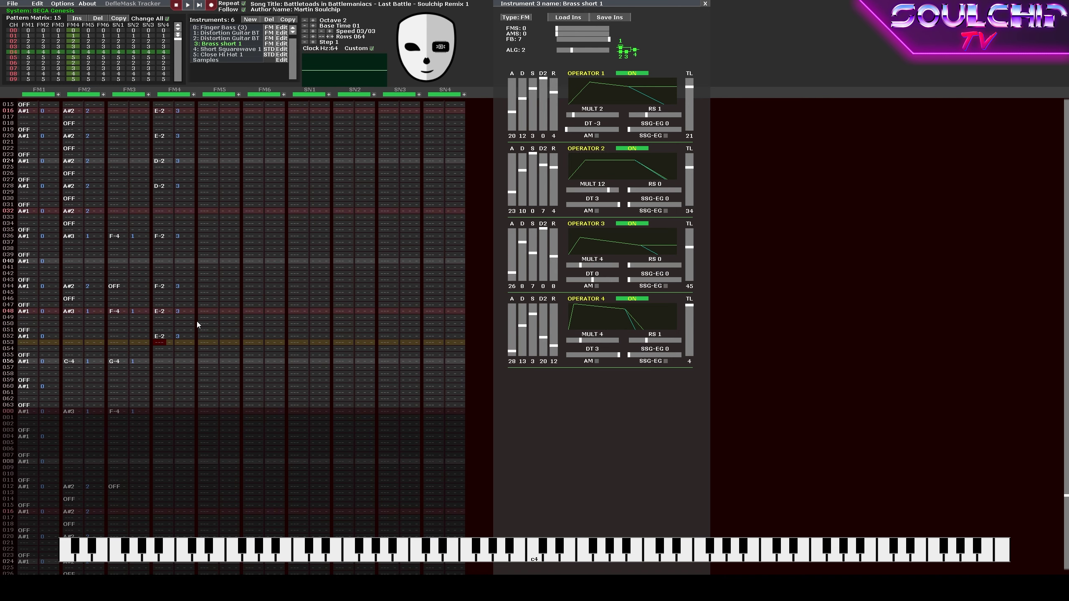
Finish the FM4 melody with C-2 at rows 56 and 60, and play the pattern.
key(Down)
key(Down)
key(Down)
key(z)
key(Up)
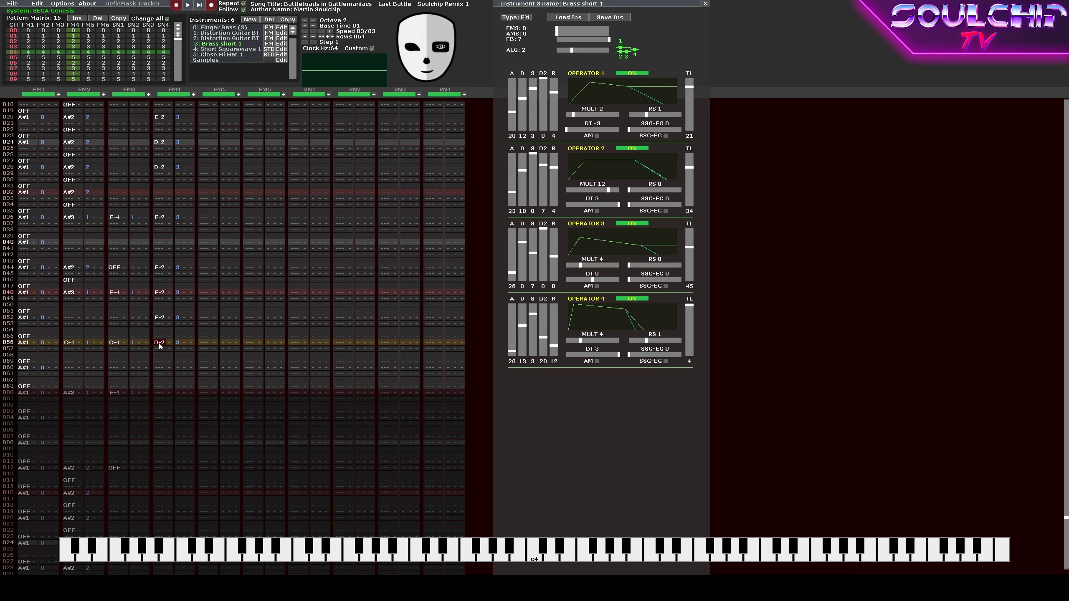
key(z)
key(Down)
key(Down)
key(Down)
key(z)
key(Return)
key(Return)
Copy the whole FM4 melody column into FM4 of the next pattern.
key(Up)
key(Up)
key(Up)
key(Up)
key(Up)
key(Up)
key(Up)
key(ctrl+a)
key(ctrl+c)
key(Down)
key(Down)
key(Down)
key(Down)
key(Down)
key(Down)
key(Down)
key(Down)
key(ctrl+v)
Save the song and play it to hear the new FM4 melody.
click(12, 3)
click(18, 23)
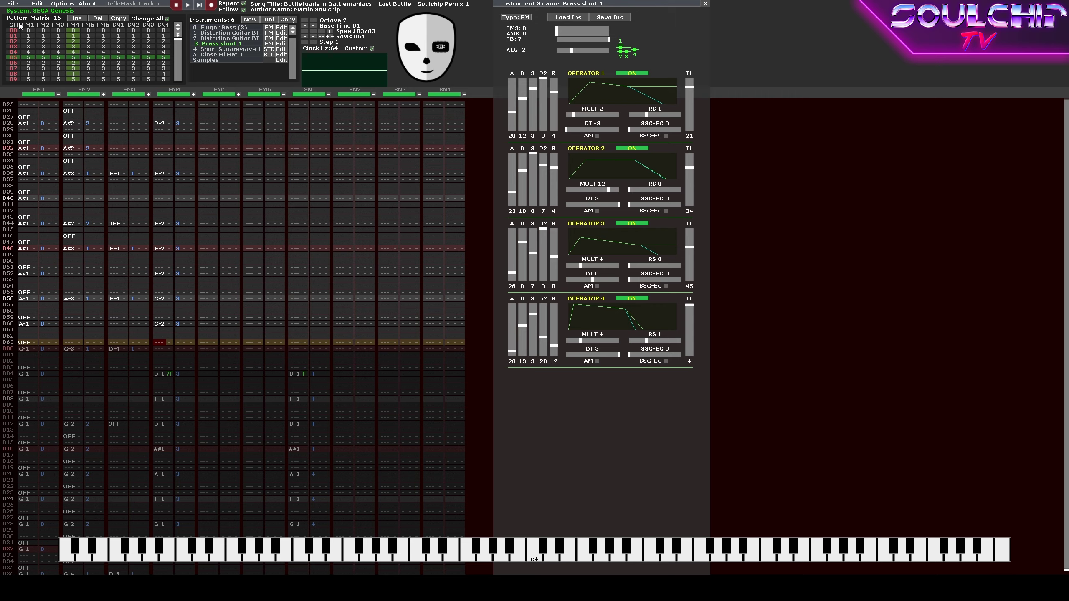
key(Return)
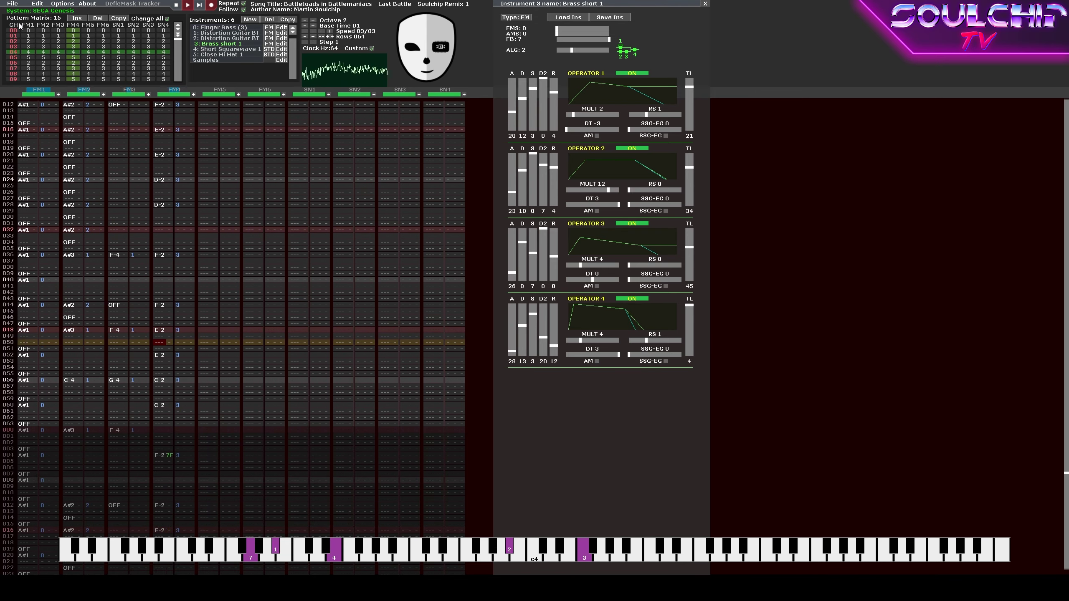
key(Return)
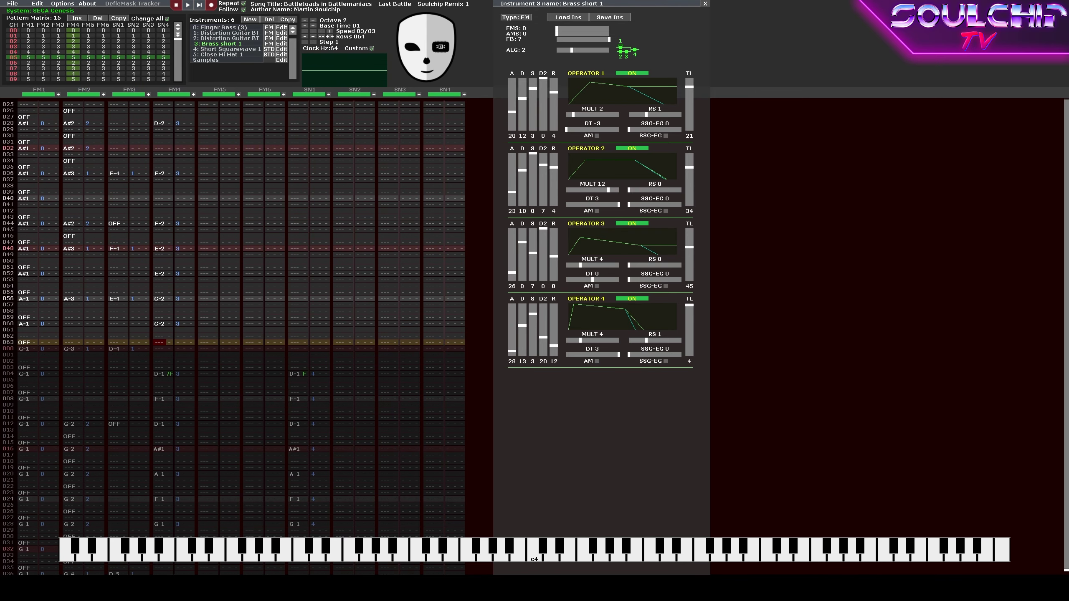
Copy the FM4 melody column of pattern 4 into the SN1 channel of the same pattern.
click(184, 249)
scroll(184, 249, up, 3)
scroll(183, 249, down, 2)
key(ctrl+a)
key(ctrl+c)
key(Up)
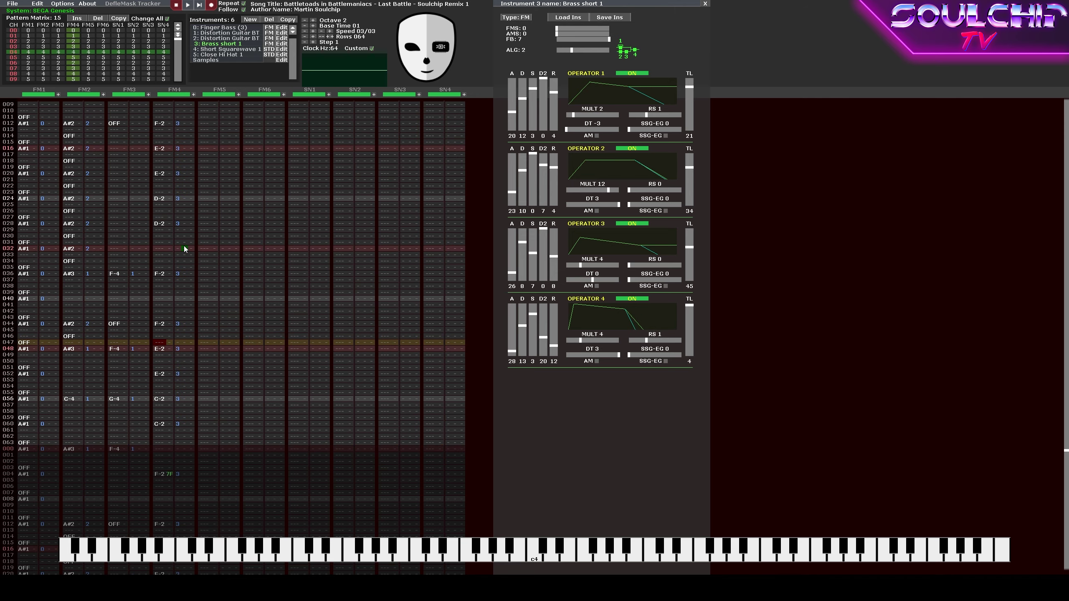
key(Tab)
key(Tab)
key(Tab)
scroll(183, 249, up, 1)
scroll(184, 246, down, 9)
scroll(184, 246, up, 5)
key(ctrl+v)
Set the volume of SN1's row 4 note to F, switch the SN1 notes to instrument 4, and play the pattern.
scroll(184, 246, up, 14)
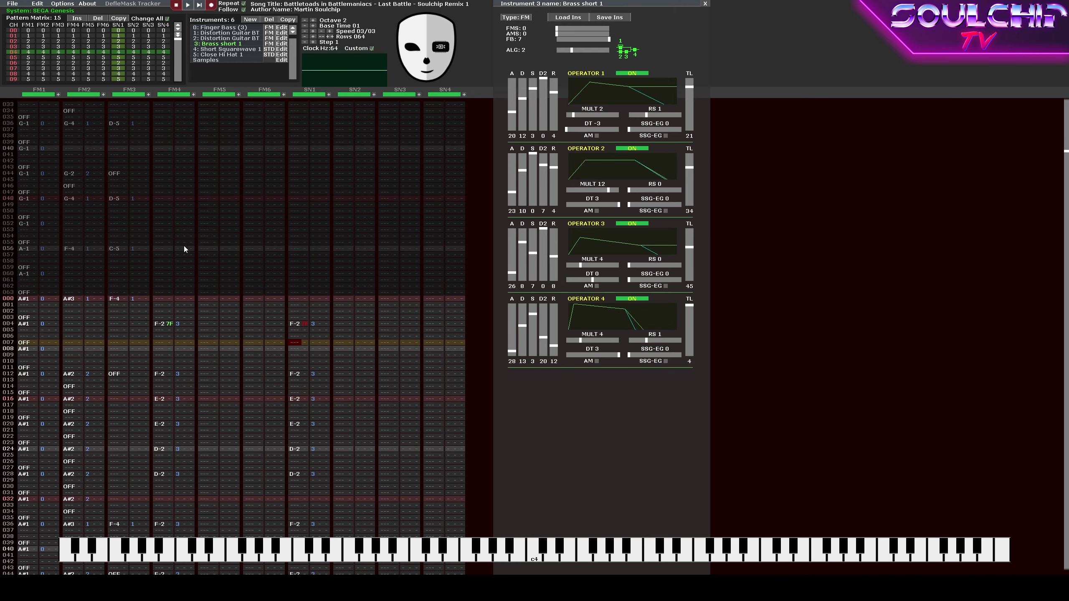
key(Right)
text(f)
key(ctrl+F2)
key(Return)
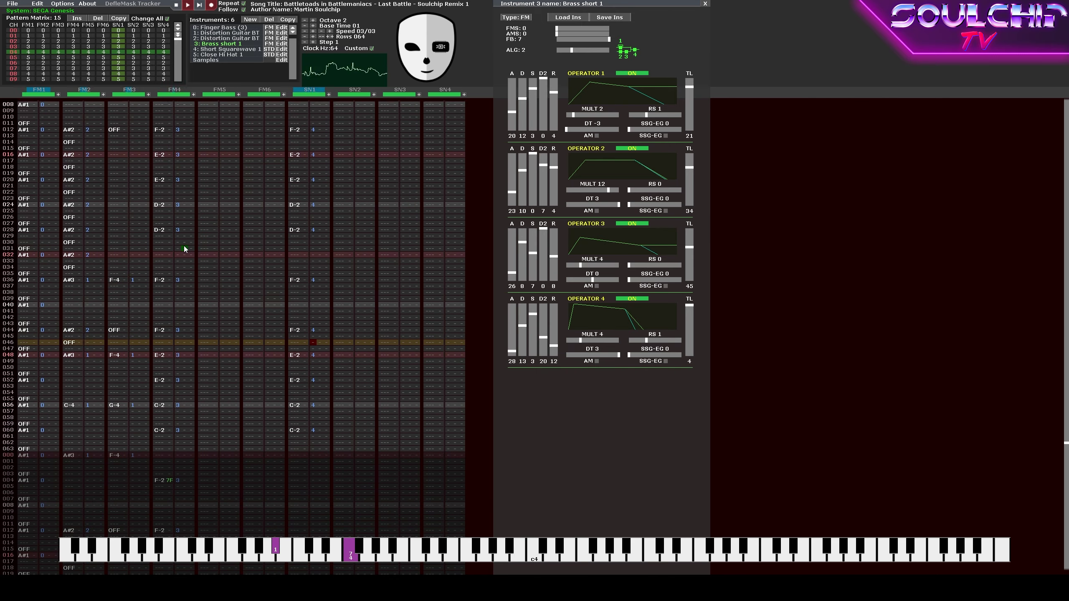
Copy the whole SN1 melody column of pattern 4 into SN1 of the next pattern and play the result.
key(Return)
key(Left)
key(Left)
key(Left)
key(Left)
key(Left)
key(Left)
key(Left)
key(Left)
key(Left)
key(Left)
key(Left)
key(Left)
key(Left)
key(Left)
key(Left)
key(Left)
key(Left)
key(Left)
key(Right)
key(Right)
key(Right)
key(Right)
key(Up)
key(Up)
key(Tab)
key(Tab)
key(Tab)
key(Down)
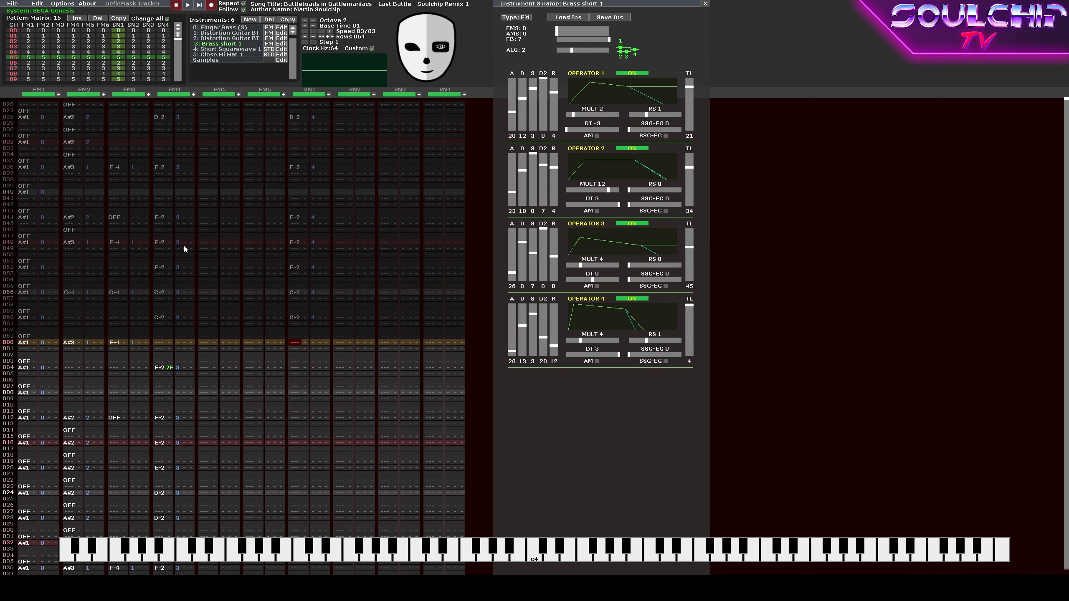
key(ctrl+v)
key(Return)
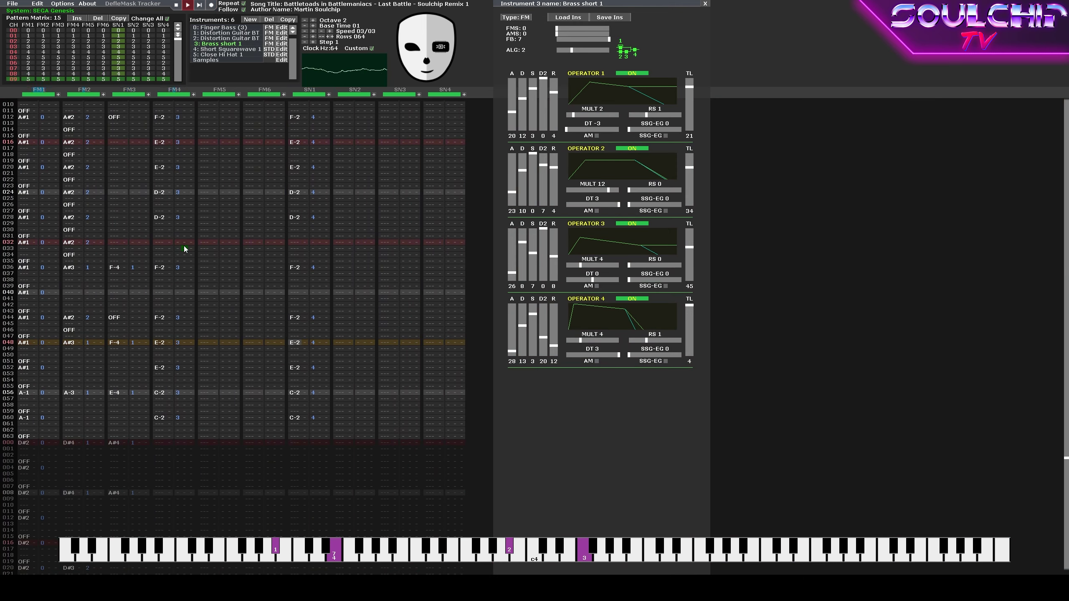
key(Return)
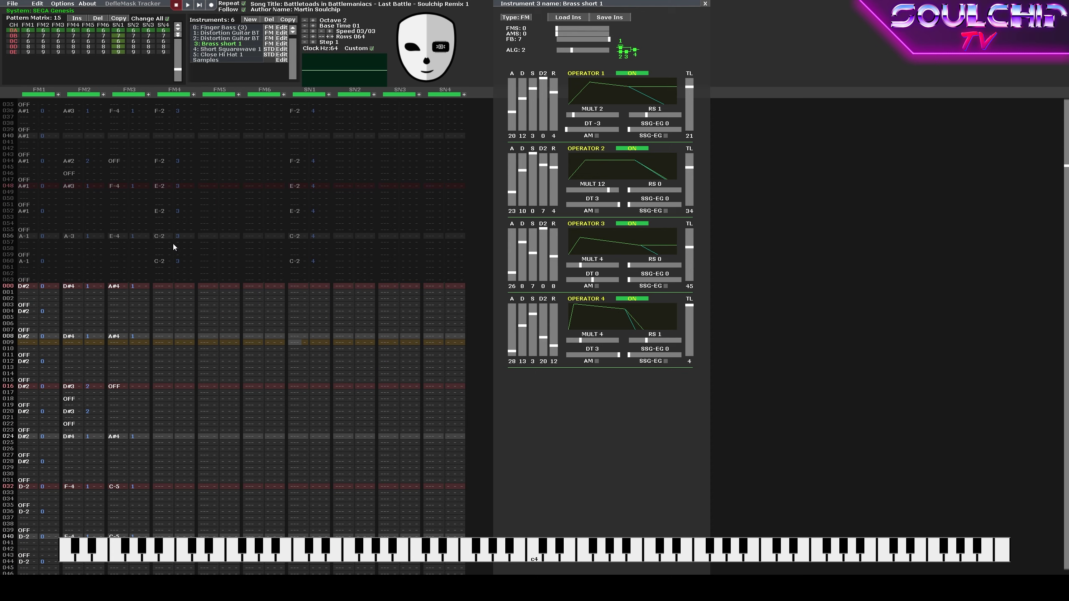
Save the song and add the FM instrument Trumpet (2) as instrument 4, directly after Brass short 1.
click(11, 4)
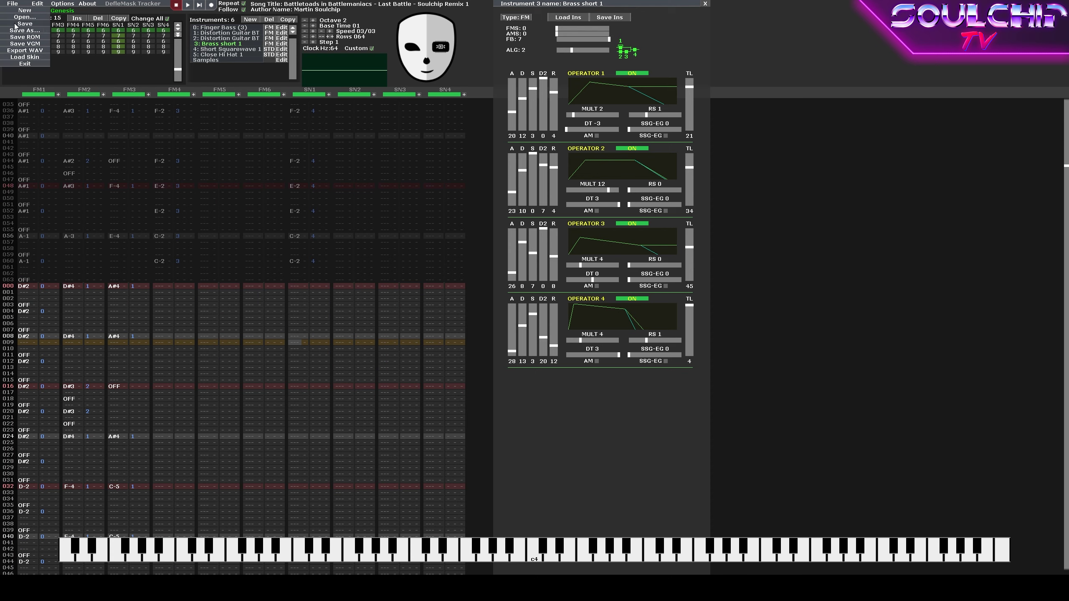
click(15, 26)
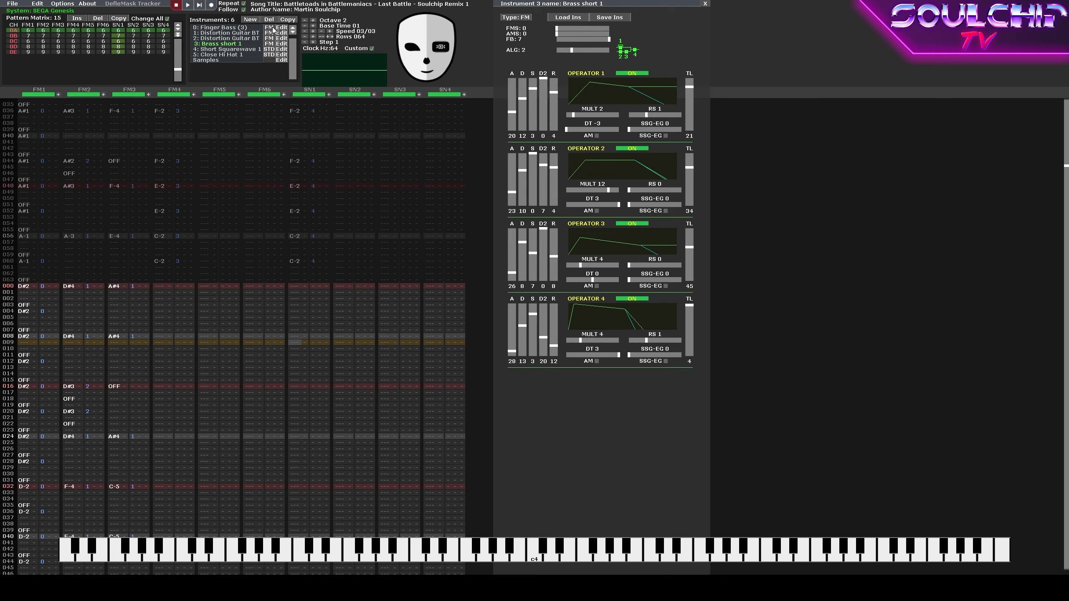
click(251, 20)
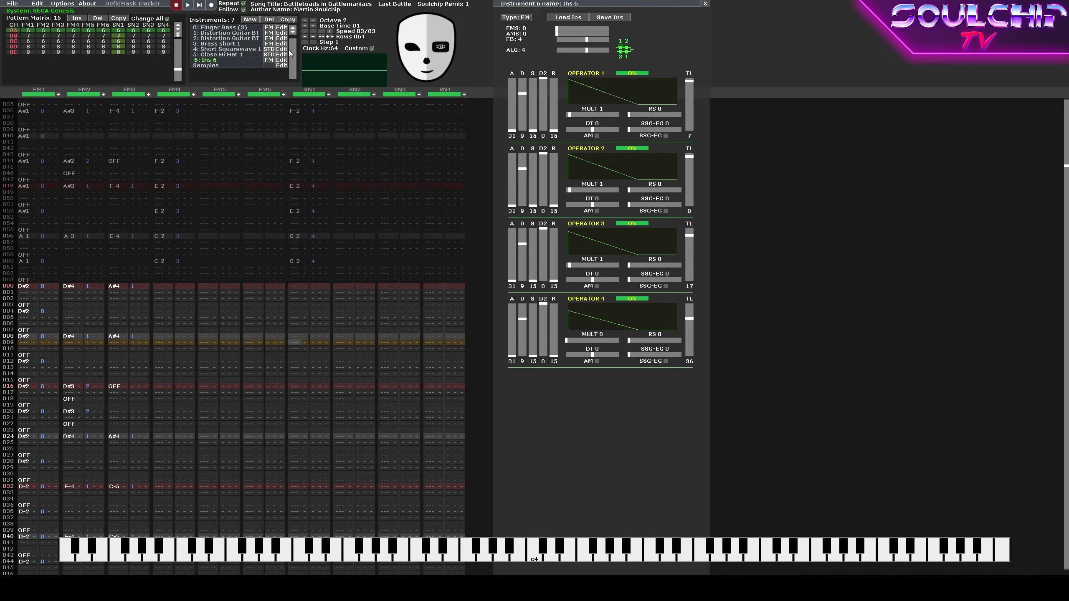
click(293, 29)
click(292, 28)
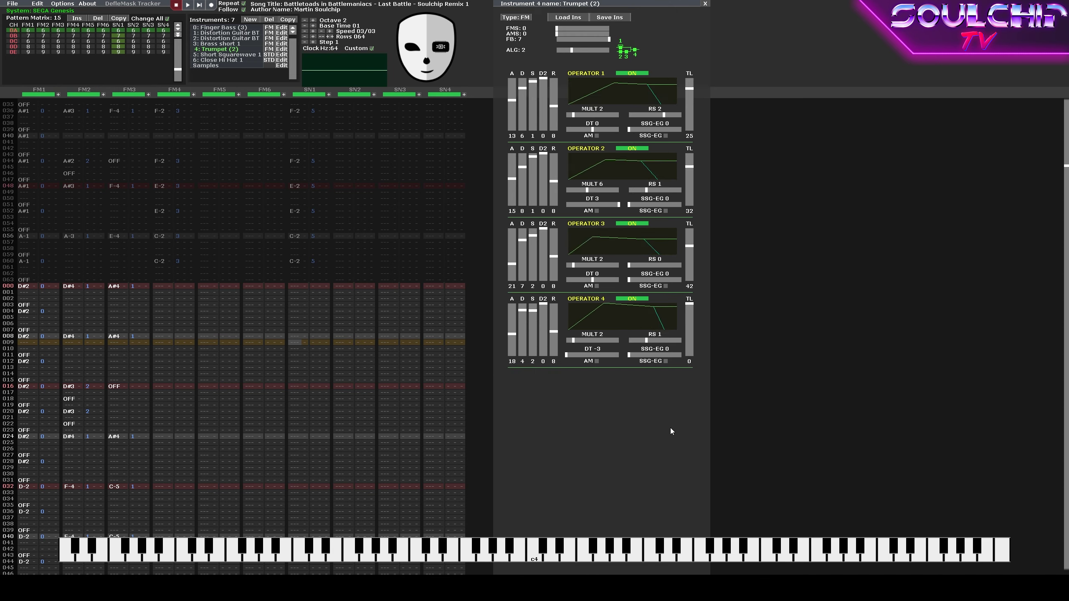
Start a trumpet melody in FM4 at octave 3, entering G-3 at row 8 and A-3 at row 12.
click(250, 373)
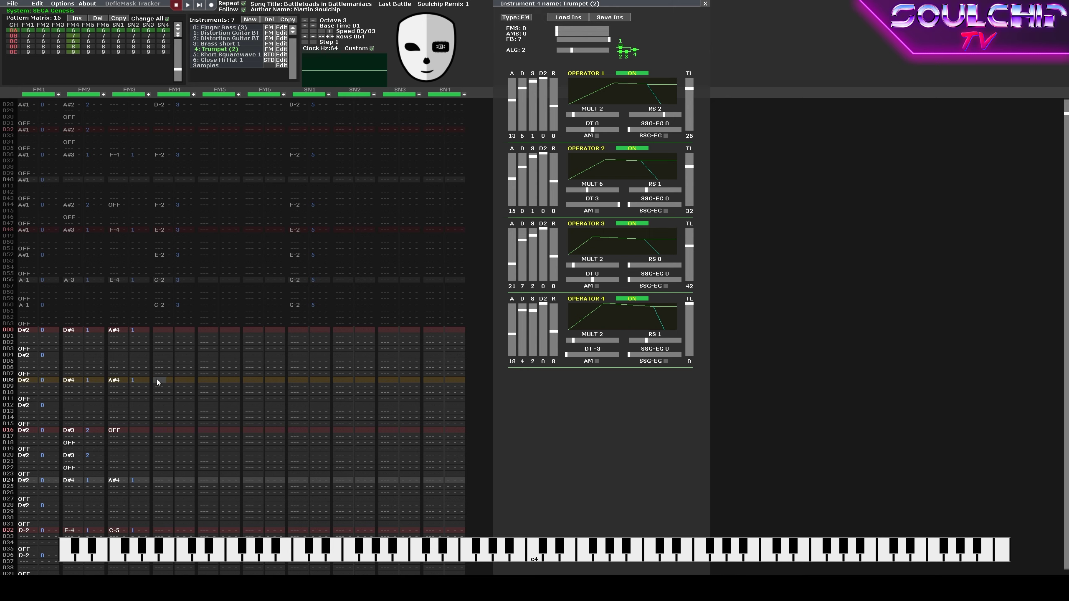
scroll(157, 379, down, 2)
key(Left)
key(space)
key(b)
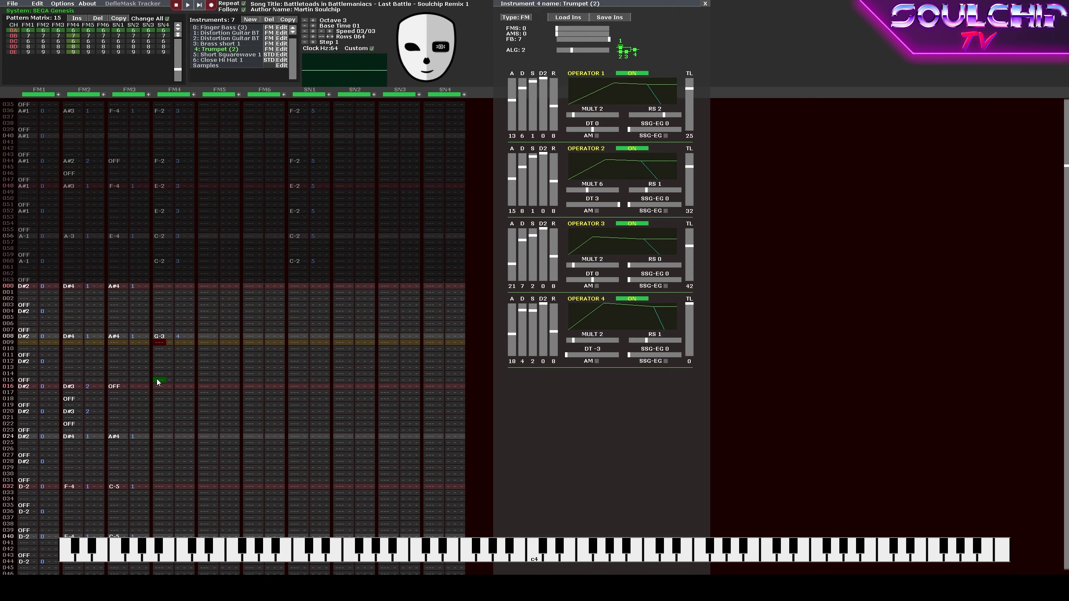
key(Down)
key(Down)
key(Down)
key(n)
key(Down)
key(Down)
key(Down)
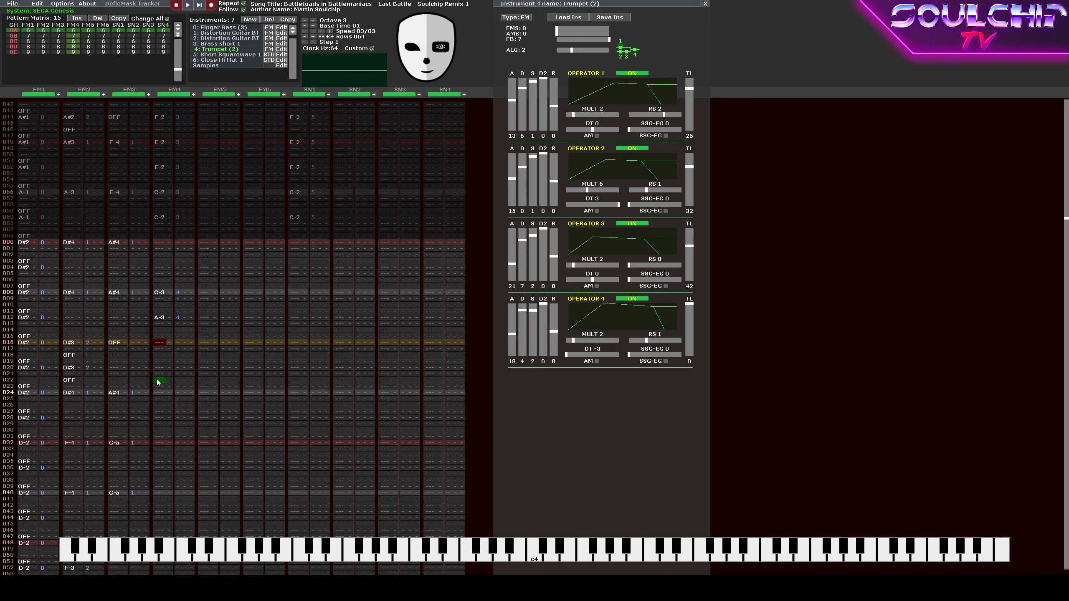
Continue the FM4 trumpet melody with A#3 at row 16, A-3 at row 20 and G-3 at row 24.
key(j)
key(Down)
key(Down)
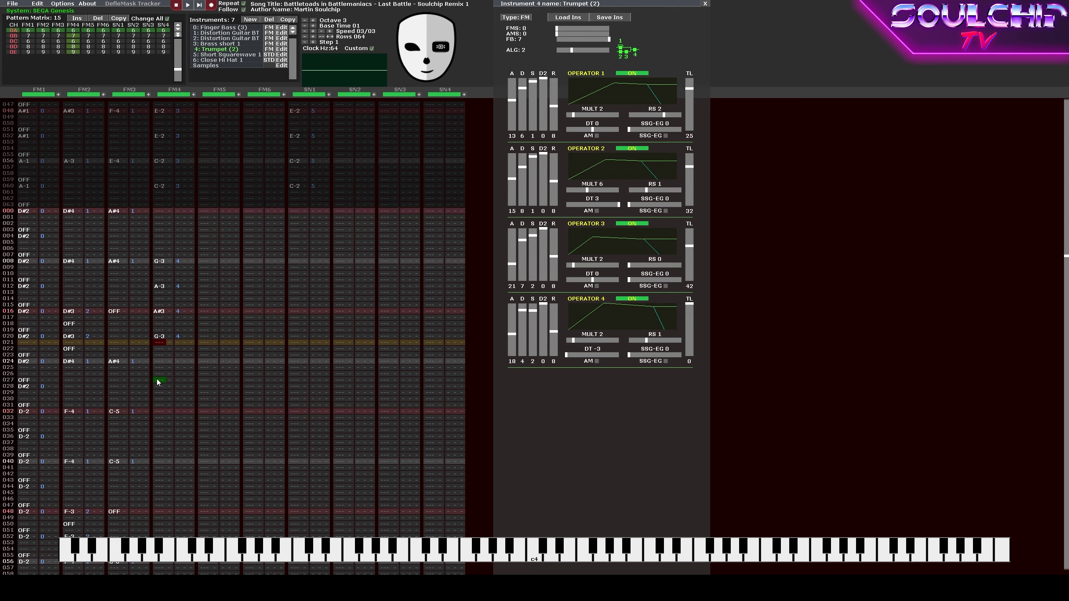
key(Down)
key(n)
key(Down)
key(Down)
key(Down)
key(Down)
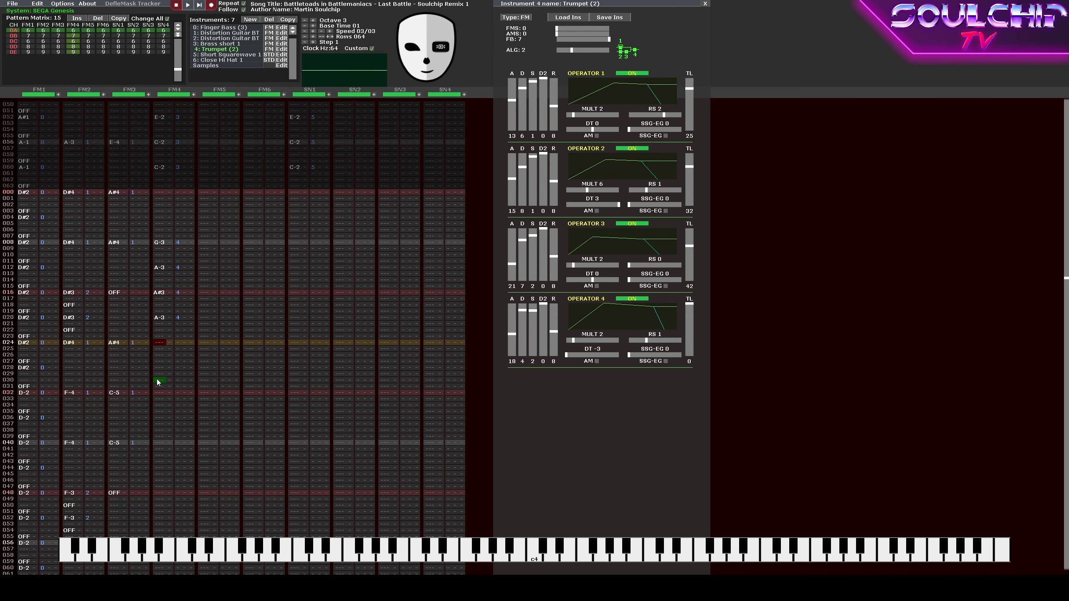
key(b)
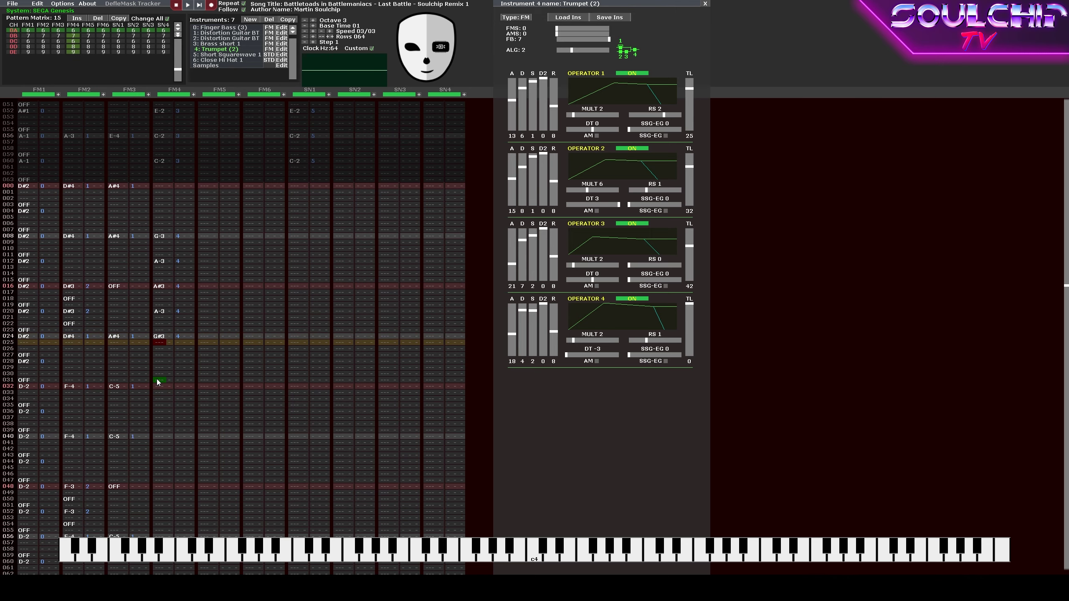
key(Down)
key(Down)
key(Down)
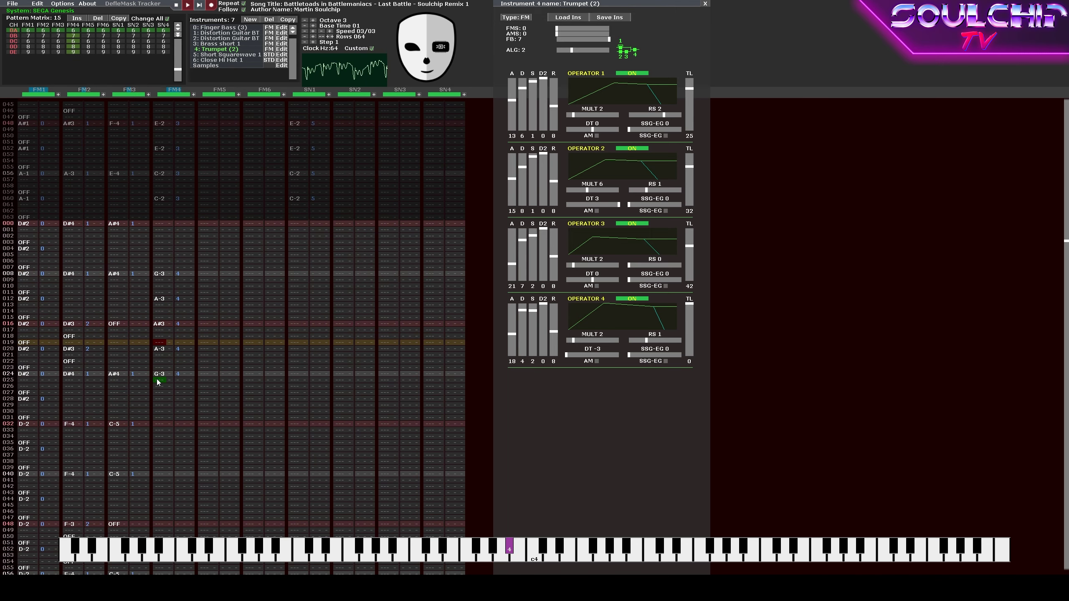
Add F-3 at row 28 of FM4 and play back the trumpet phrase.
key(Return)
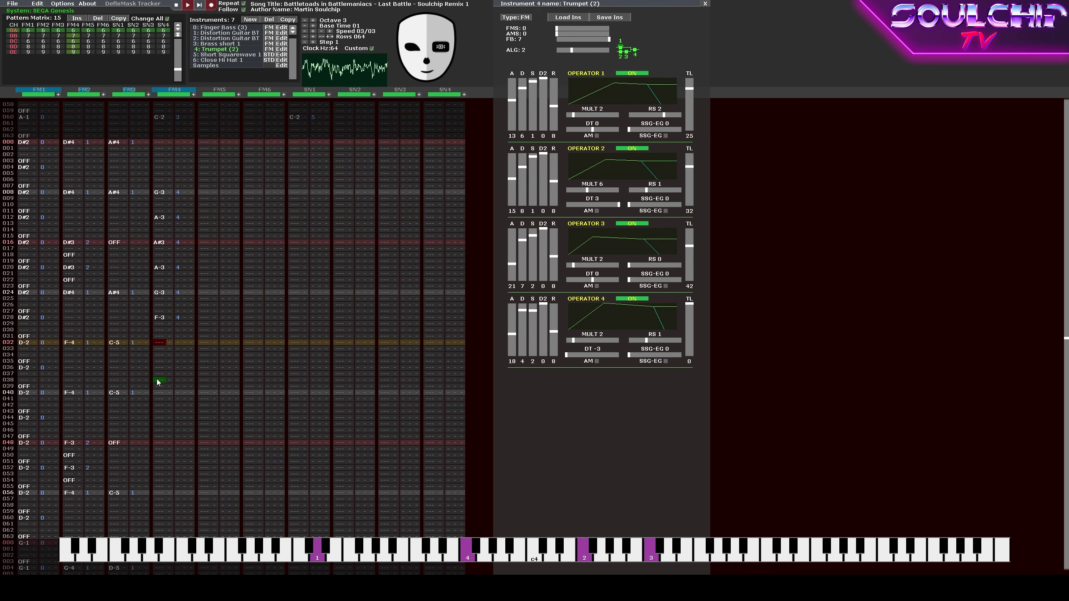
key(Return)
key(Up)
key(Up)
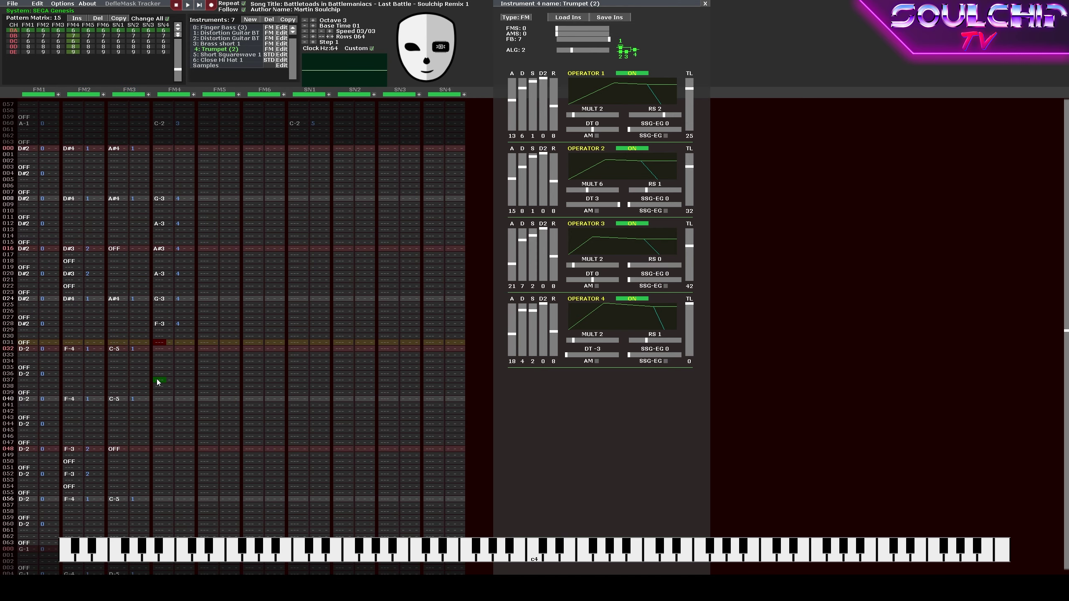
key(Down)
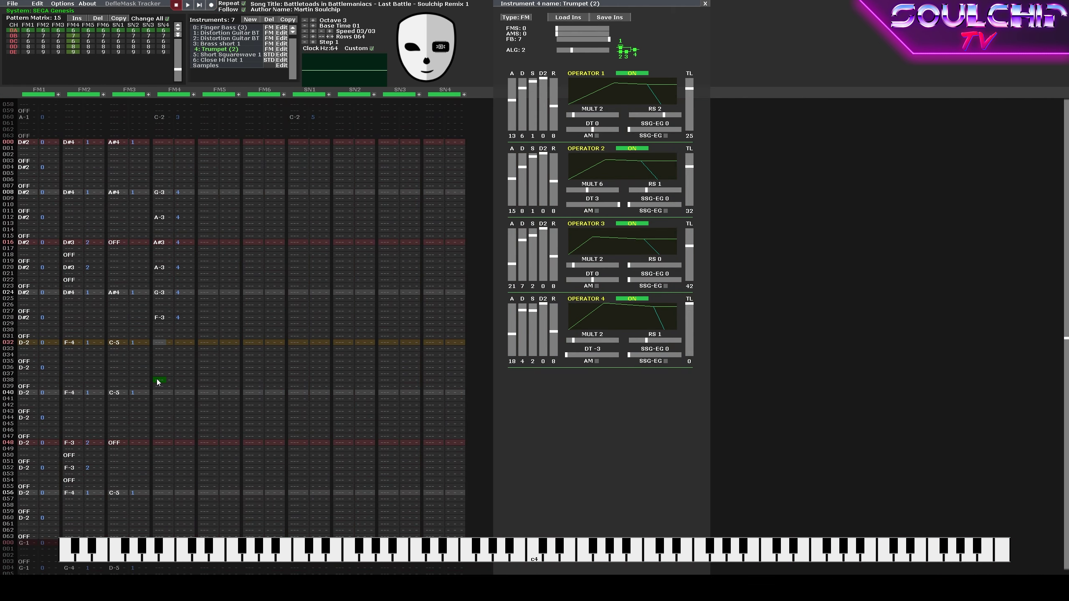
Set the TL of Operator 4 in the Trumpet (2) instrument to 7 and play the phrase to check its level.
click(688, 309)
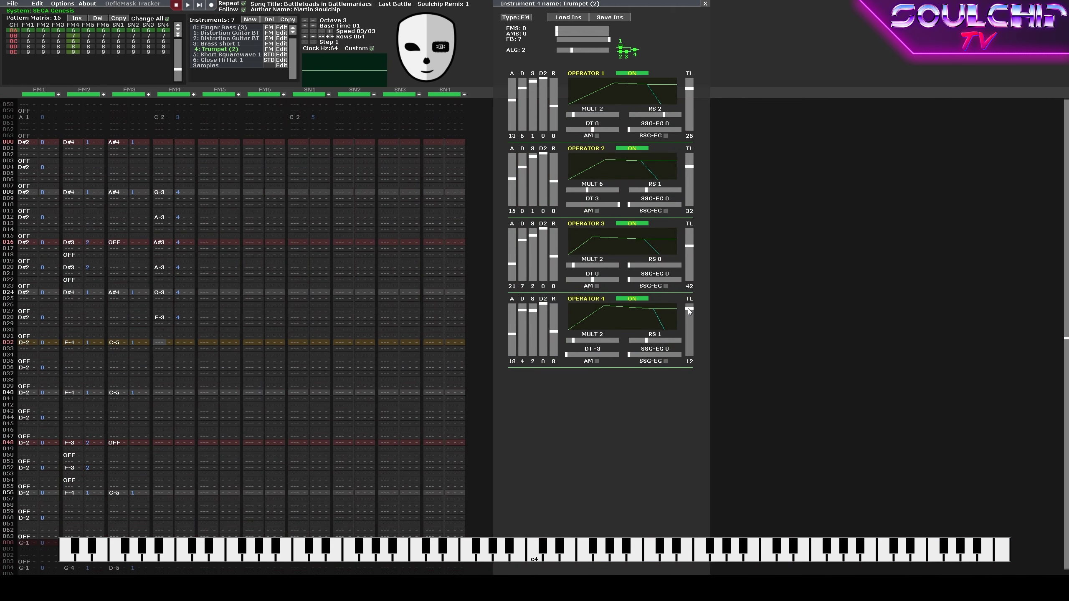
drag(688, 311, 689, 309)
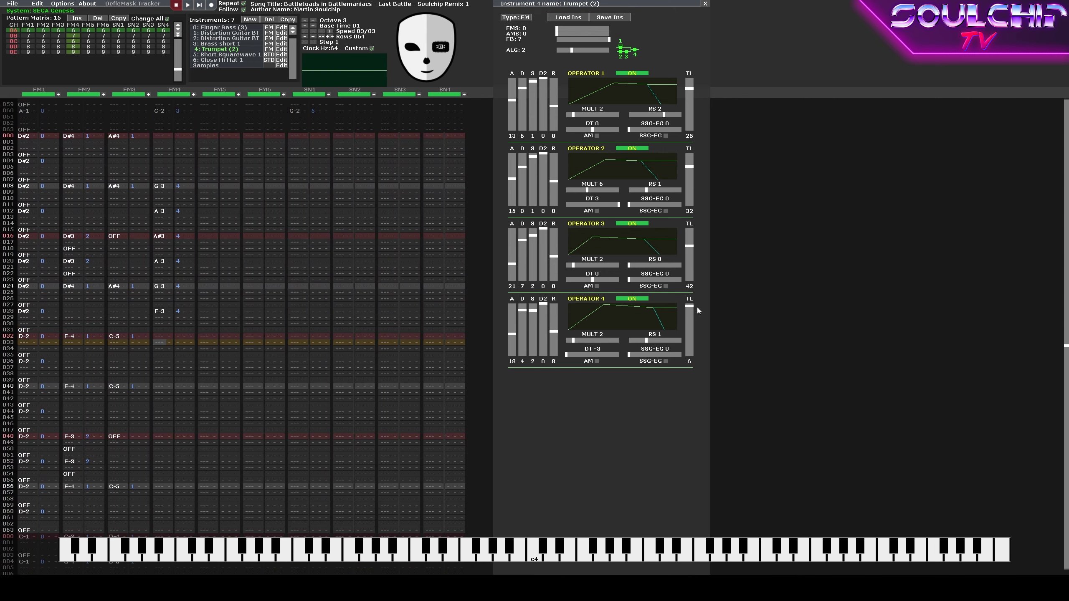
drag(692, 304, 692, 306)
key(Return)
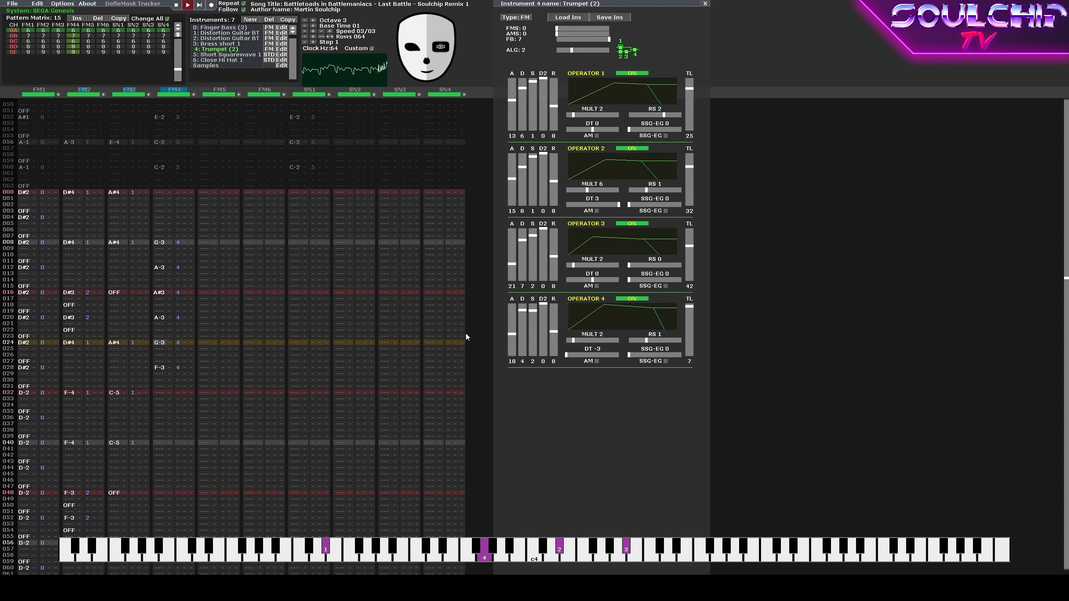
key(Return)
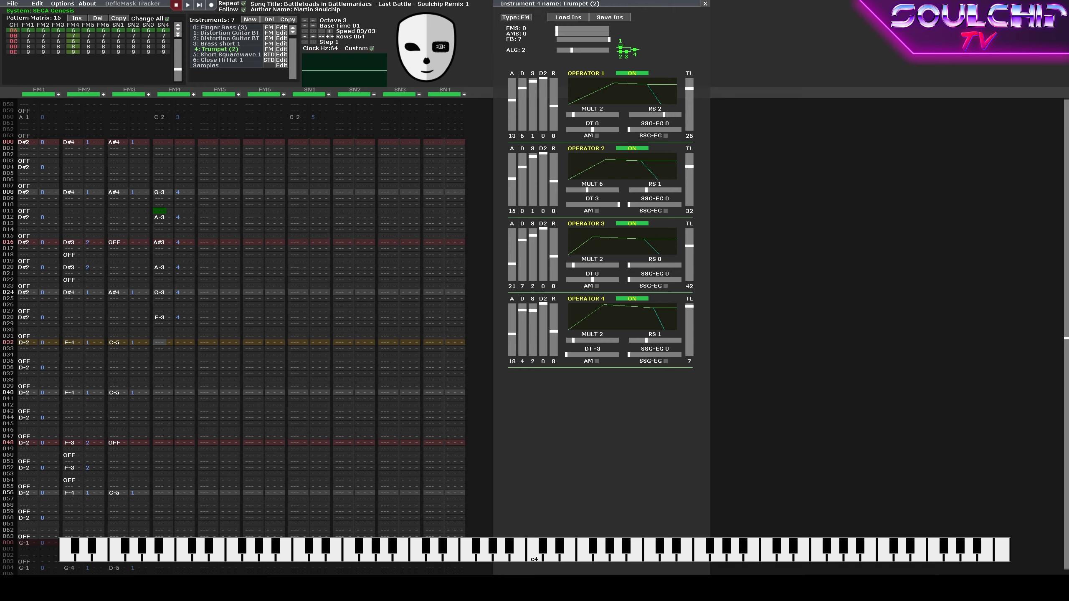
Try a note OFF at row 10 of FM4 after the first trumpet note and play the phrase.
click(155, 211)
key(Up)
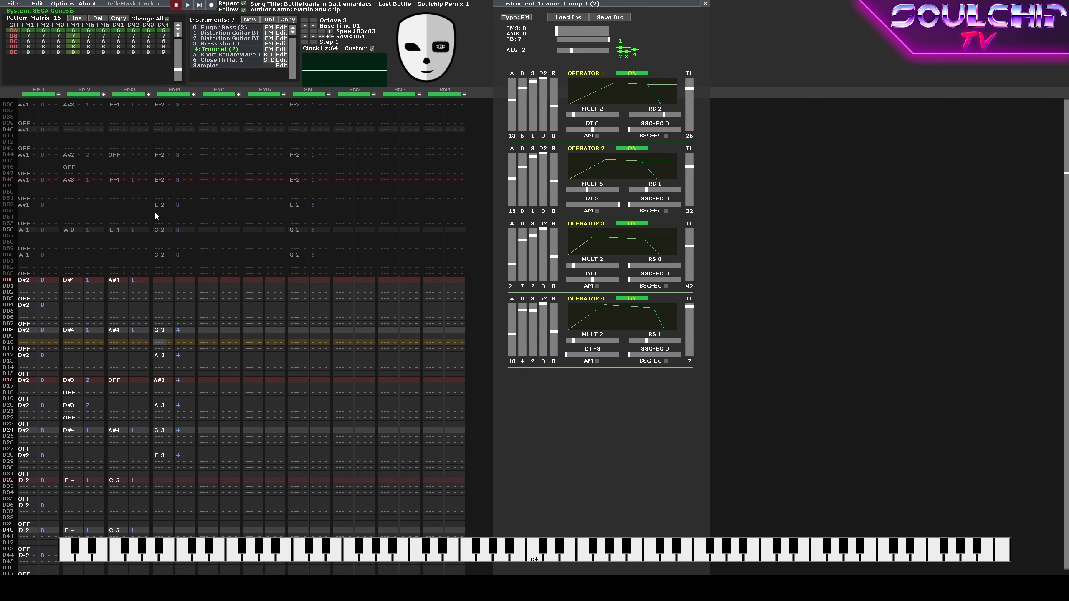
key(1)
key(Return)
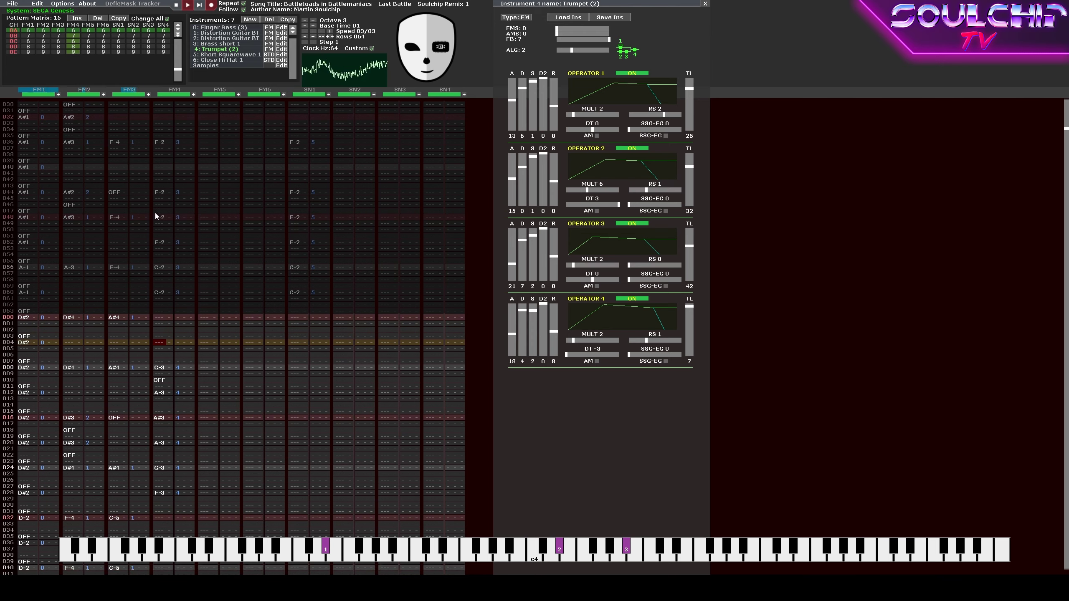
key(Return)
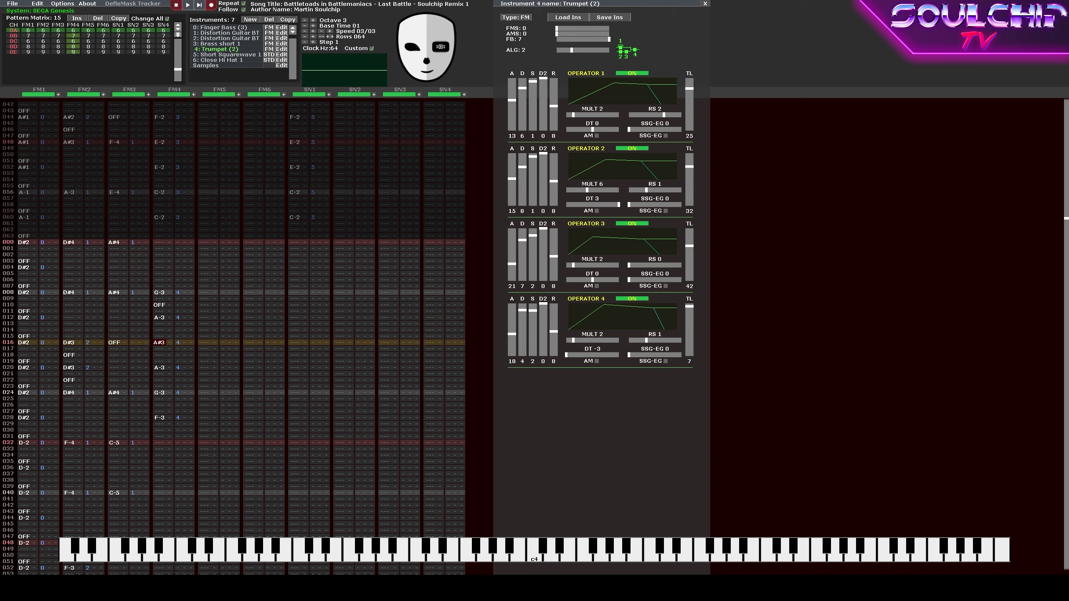
click(163, 317)
key(Return)
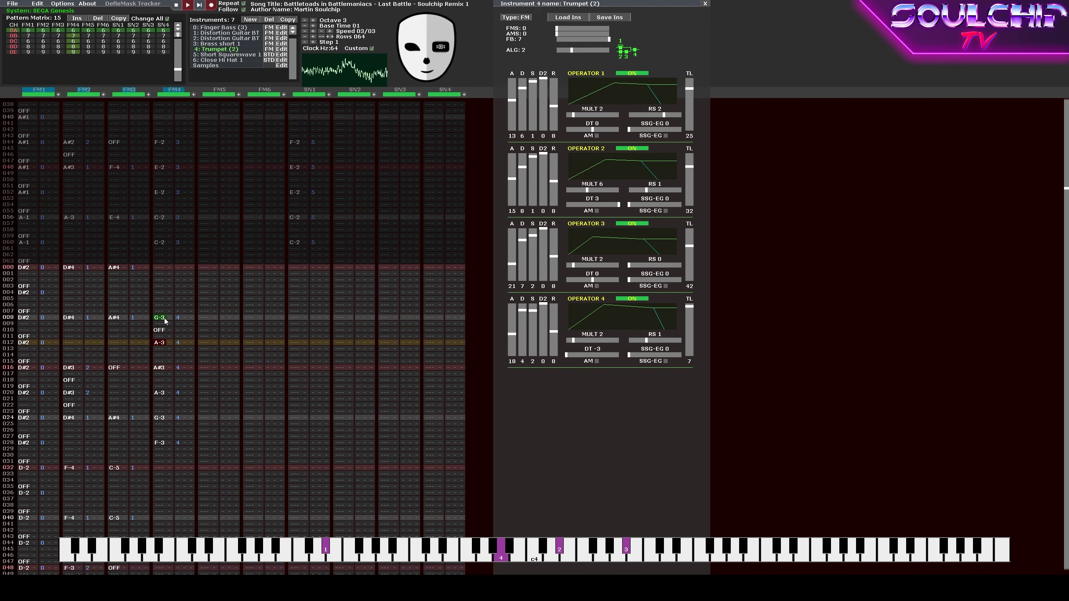
key(Return)
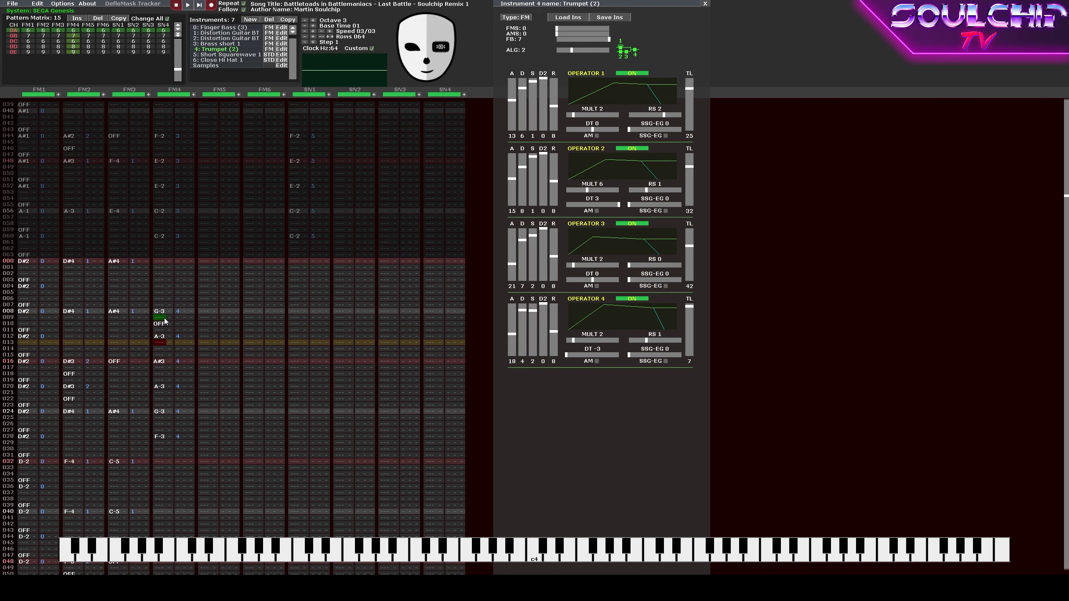
Try adding note OFFs at rows 14, 18, 22, 26 and 30 of FM4 and play the phrase.
key(Down)
key(Tab)
key(Down)
key(Down)
key(Down)
key(Tab)
key(Down)
key(Down)
key(Down)
key(Tab)
key(Down)
key(Down)
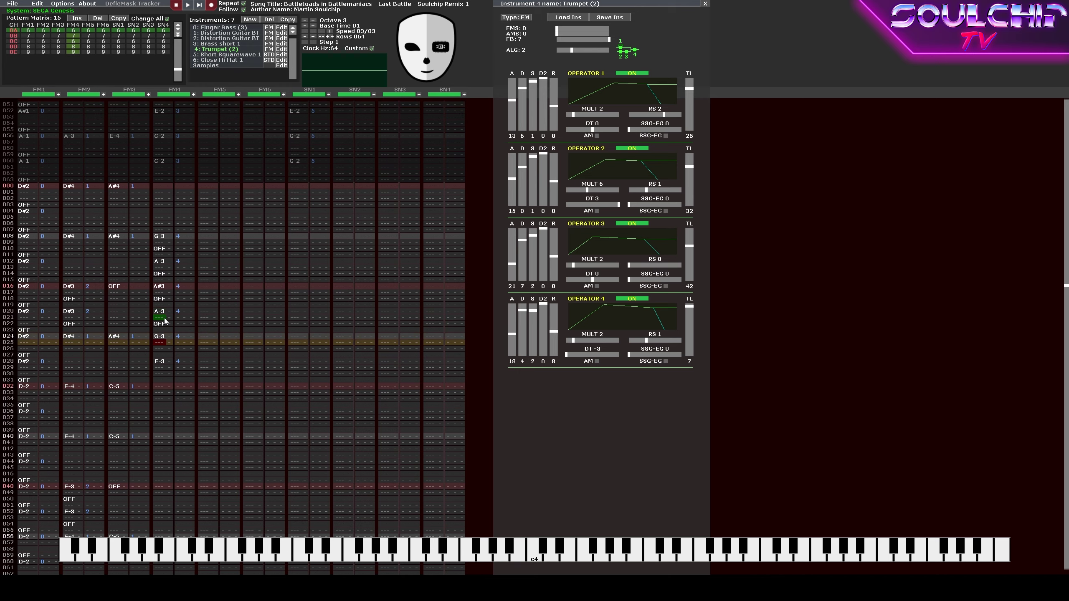
key(Down)
key(grave)
key(Down)
key(Down)
key(Down)
key(grave)
key(Return)
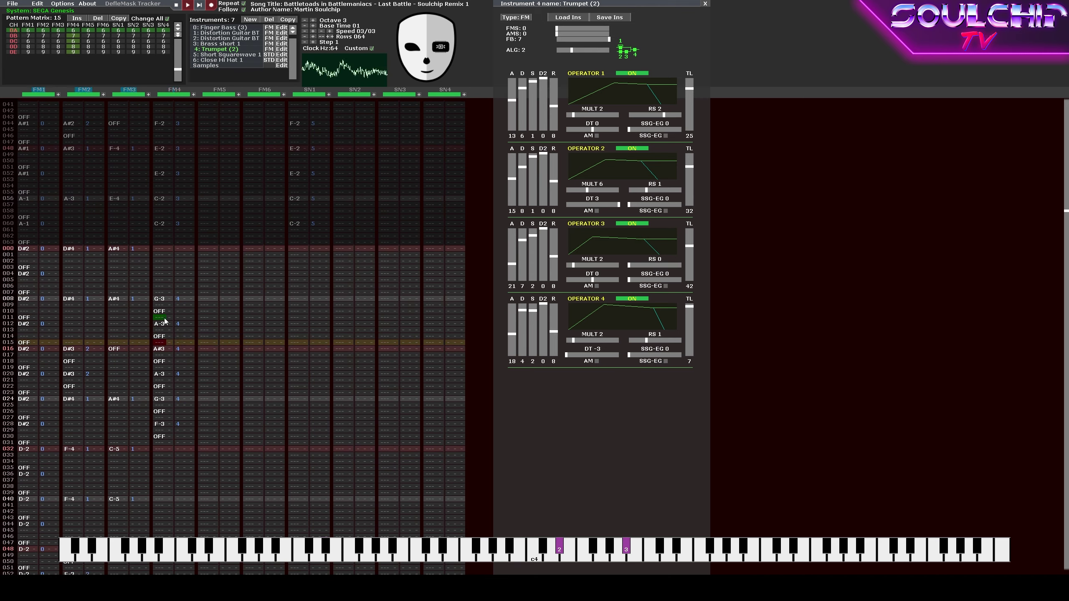
key(Return)
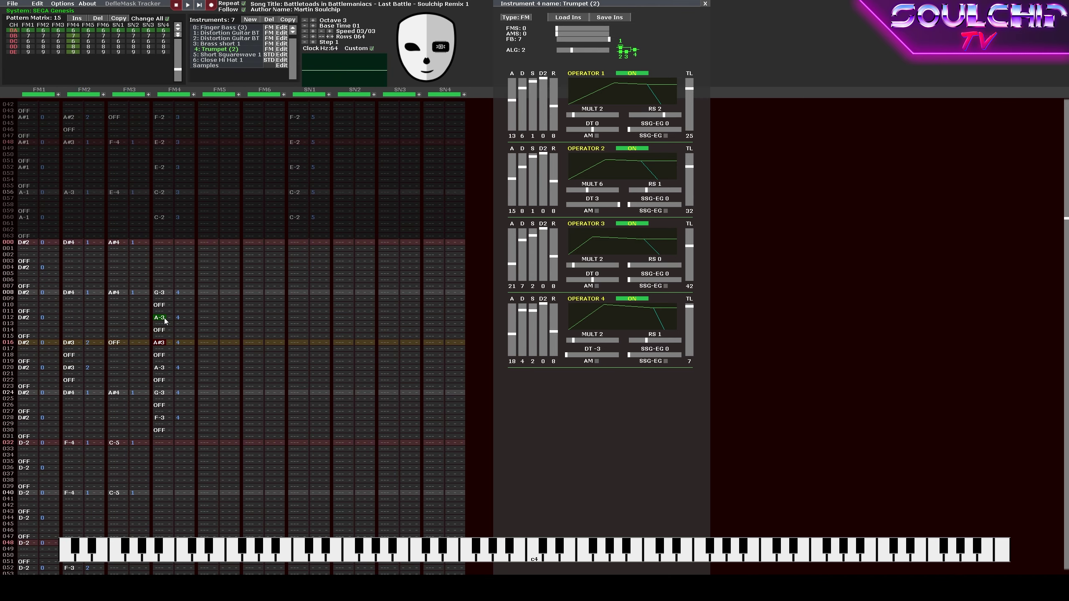
Delete all the note OFFs between the FM4 trumpet notes, from row 10 through row 30.
click(165, 320)
key(Up)
key(Up)
key(Delete)
key(Down)
key(Down)
key(Down)
key(Delete)
key(Down)
key(Down)
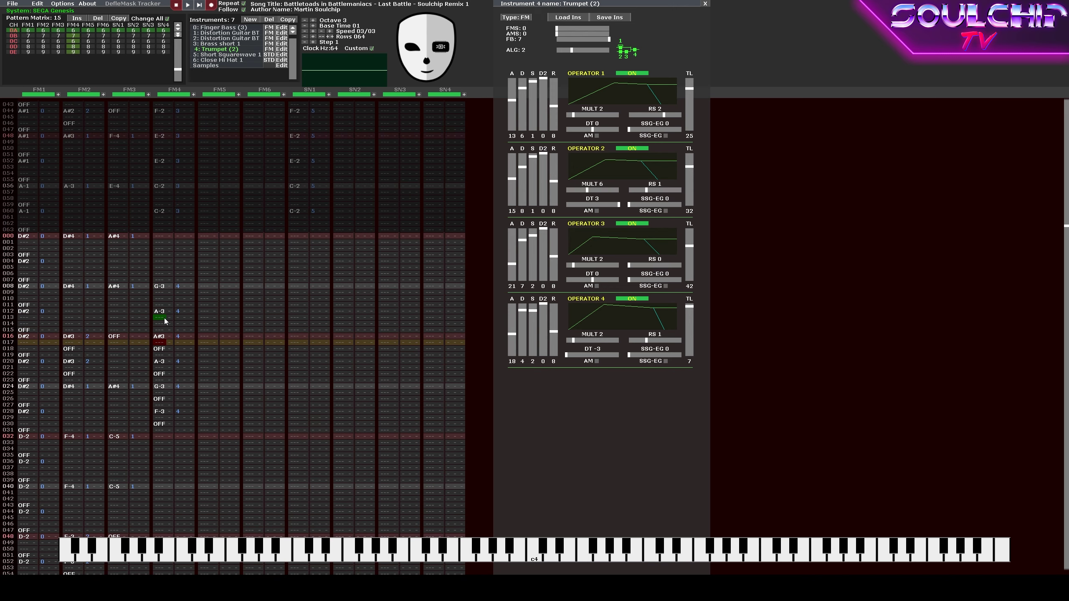
key(Down)
key(Down)
key(Down)
key(Down)
key(Down)
key(Down)
key(Down)
key(Down)
key(Down)
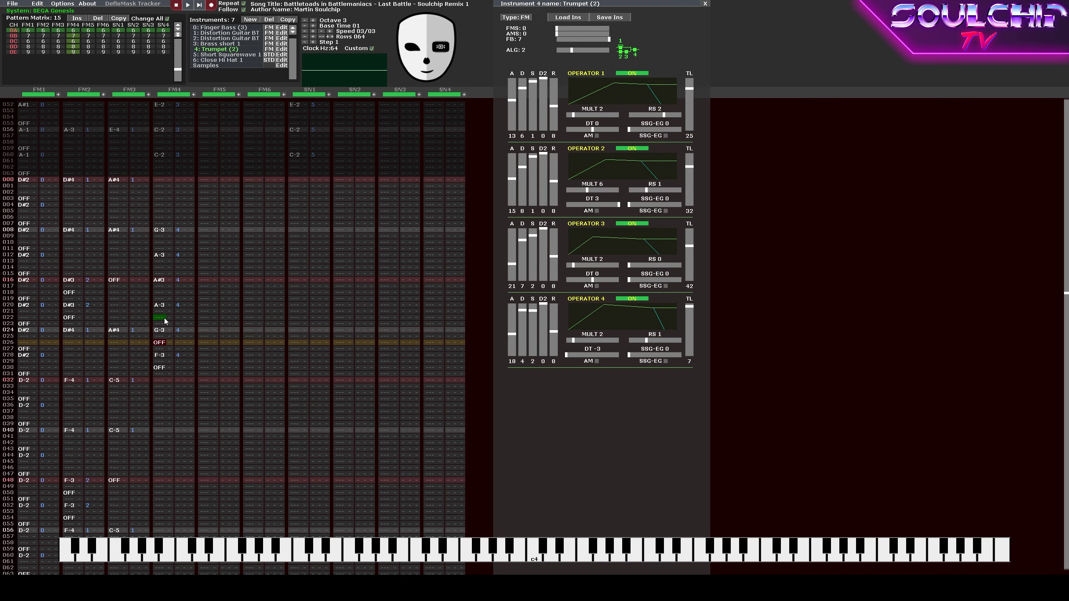
key(Delete)
key(Down)
key(Down)
key(Down)
key(Delete)
key(Up)
key(Up)
key(Up)
key(Up)
key(Up)
key(Up)
key(Up)
key(Up)
key(Up)
key(Up)
key(Up)
key(Up)
key(Up)
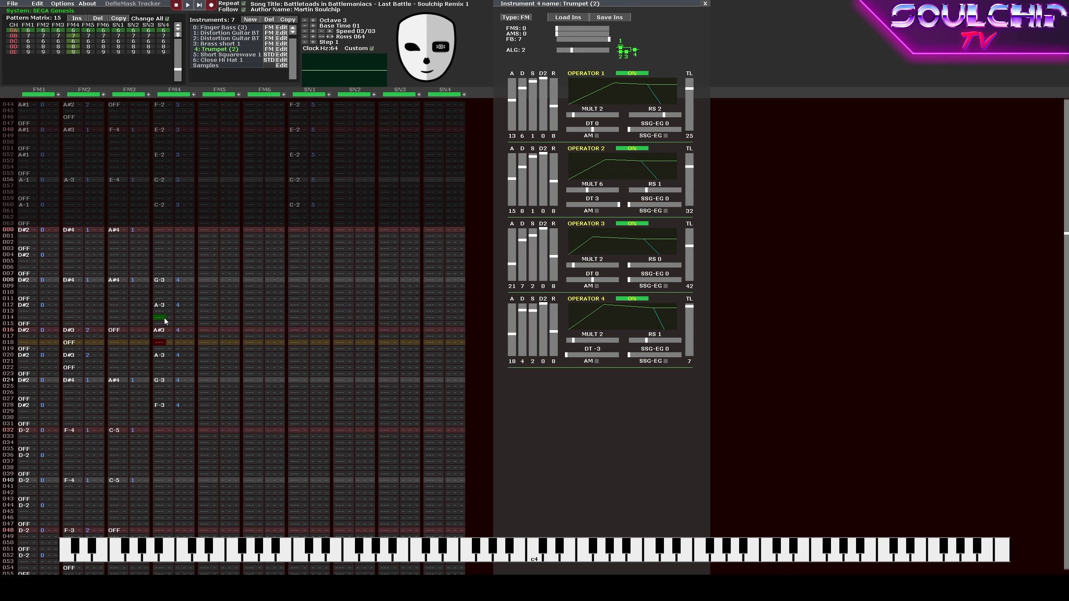
key(Down)
key(Down)
key(Down)
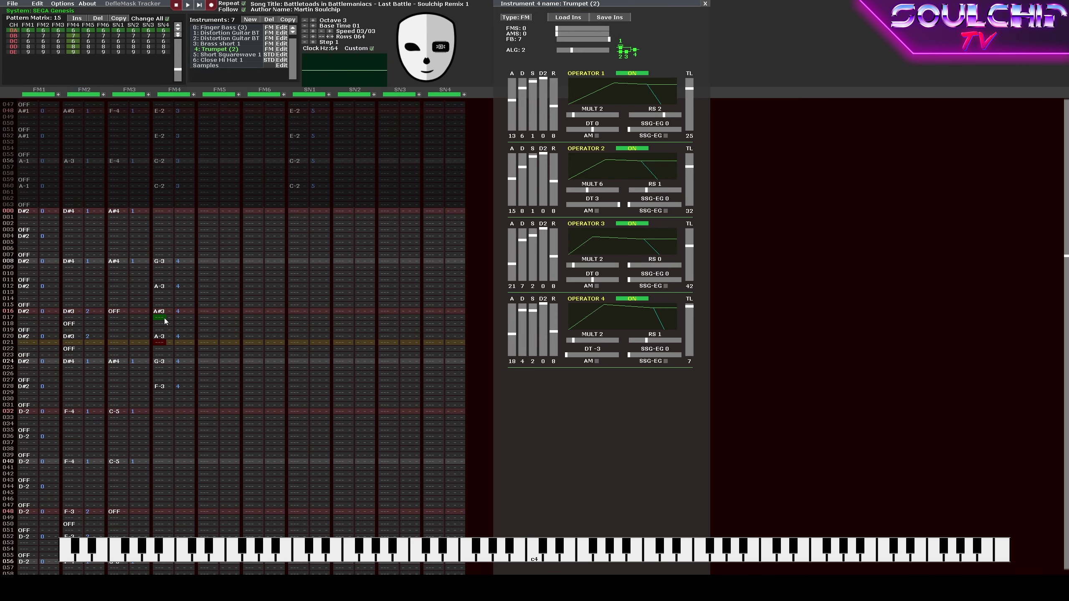
key(Up)
key(Up)
key(Up)
key(Up)
key(Up)
key(Up)
key(Up)
key(Up)
key(Up)
key(Up)
key(Up)
key(Up)
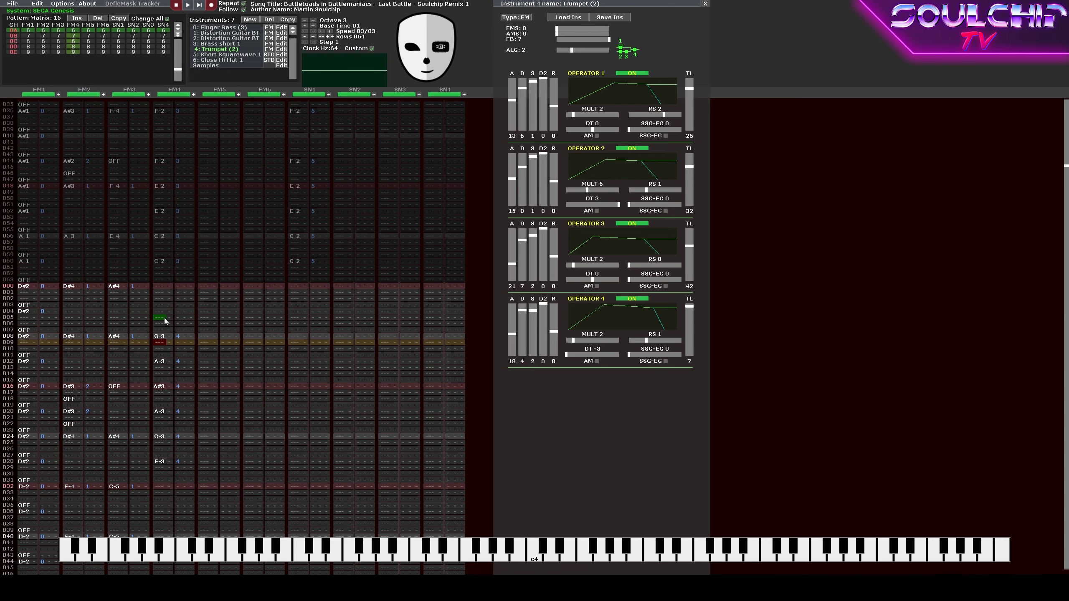
Try a short F-3 lead-in at row 8 of FM4 with the G-3 trumpet note moved to row 9.
key(Up)
key(v)
key(b)
key(Down)
key(Down)
key(Down)
key(Down)
key(Down)
key(Down)
key(Down)
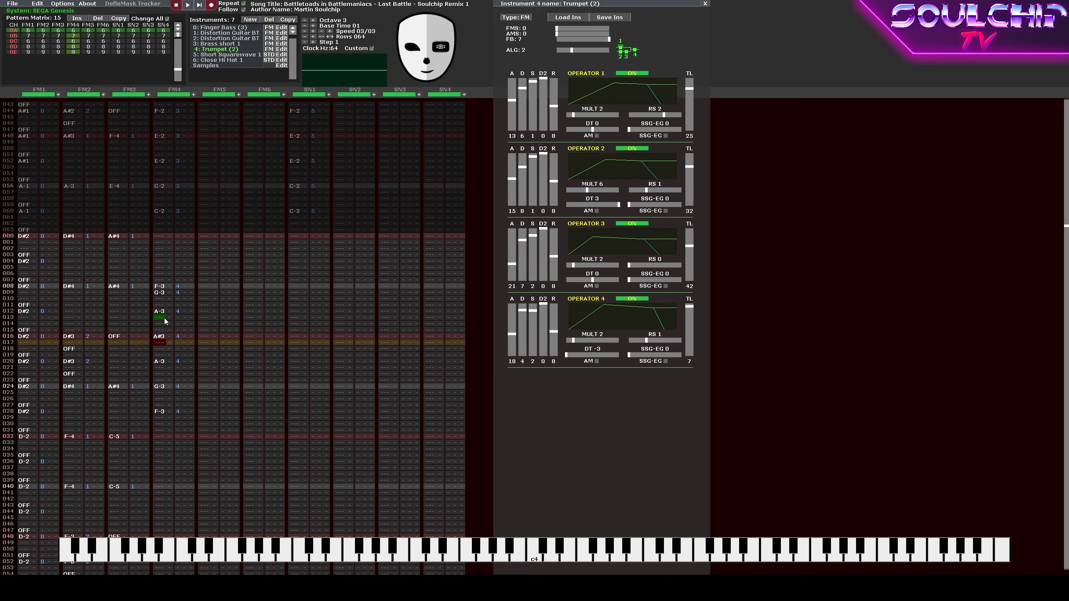
Try F#3 as the lead-in note at row 8 of FM4.
key(Up)
key(Up)
key(Up)
key(Up)
key(Up)
key(Up)
key(Up)
key(Up)
key(Up)
key(g)
key(Up)
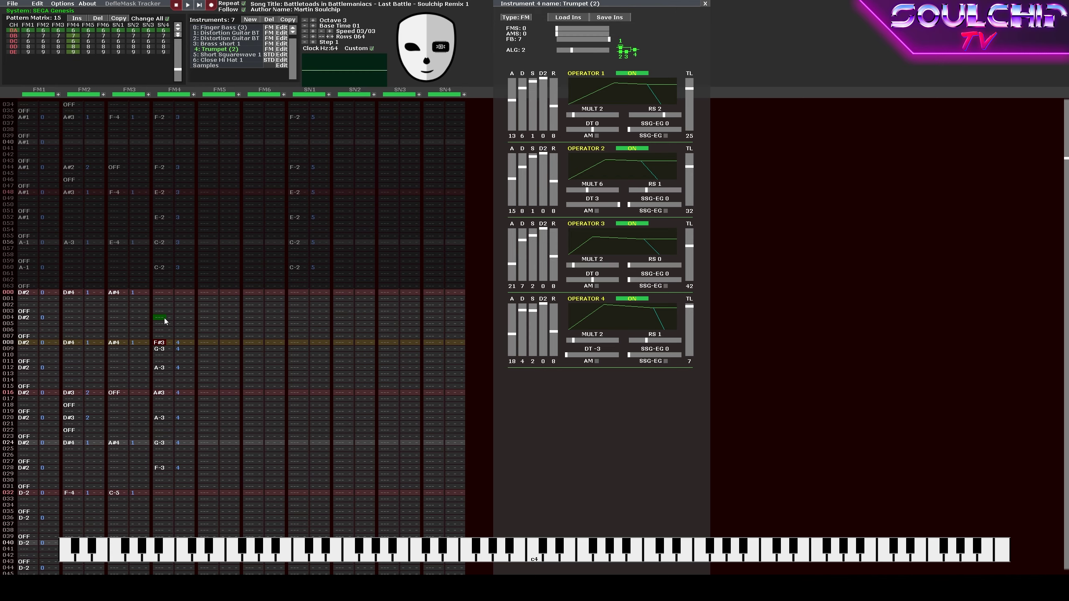
key(Down)
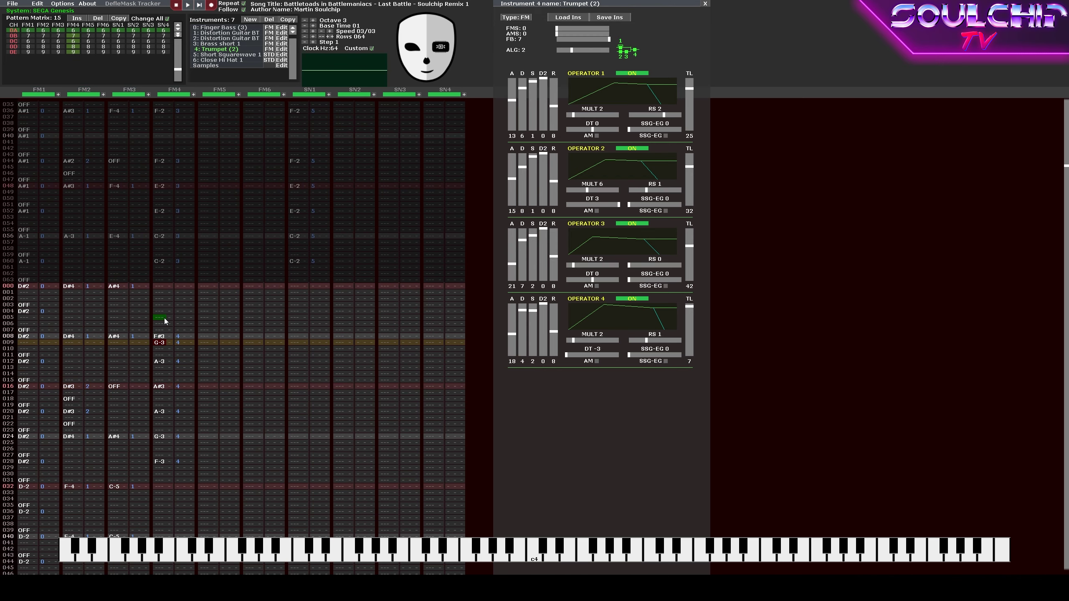
Put G-3 back at row 8 of FM4, delete the note at row 9 and play the phrase.
key(Up)
key(b)
key(Delete)
key(Up)
key(Return)
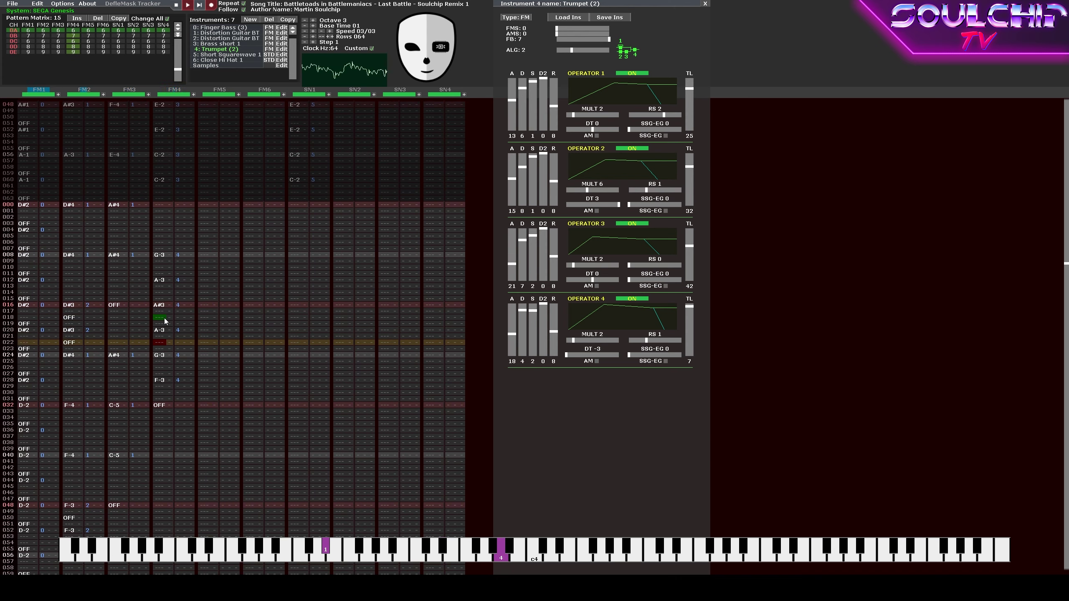
key(Return)
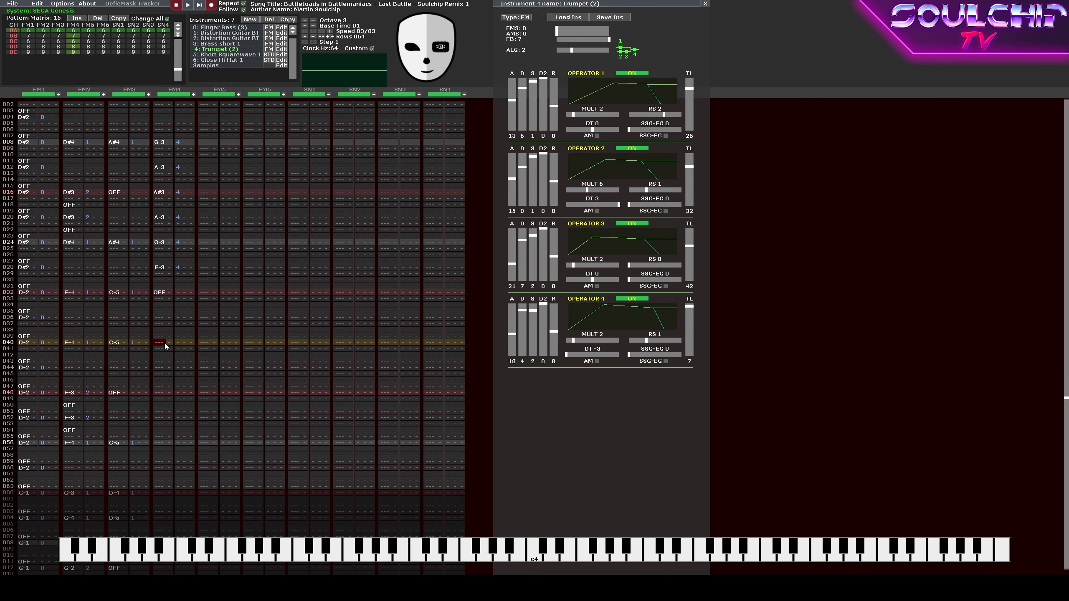
Enter the trumpet notes G-3 at row 40, A-3 at row 44 and A#3 at row 48 of FM4.
key(b)
key(Down)
key(Down)
key(Down)
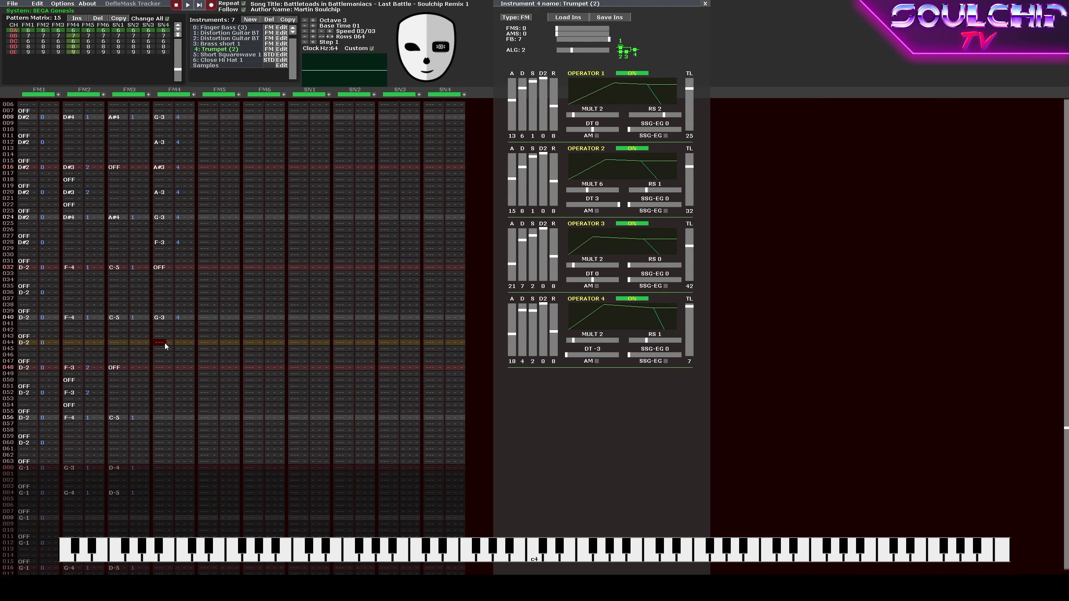
key(n)
key(Down)
key(Down)
key(Down)
key(j)
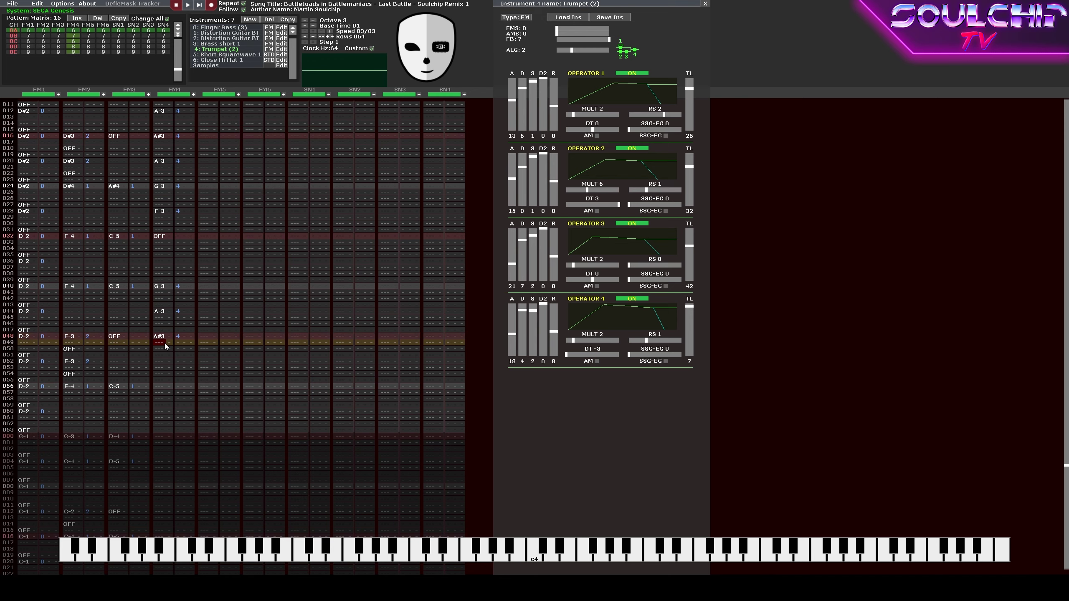
Complete the second FM4 phrase with A-3 at row 52, A#3 at row 56 and a note OFF at row 60, and play it.
key(Down)
key(Down)
key(Down)
key(n)
key(Down)
key(Down)
key(Down)
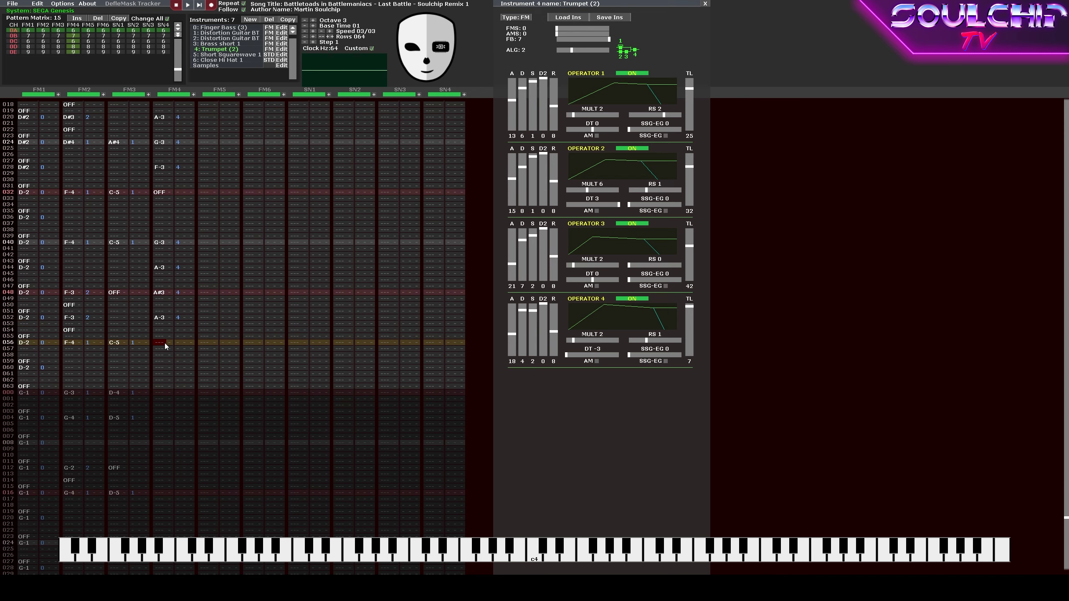
key(Return)
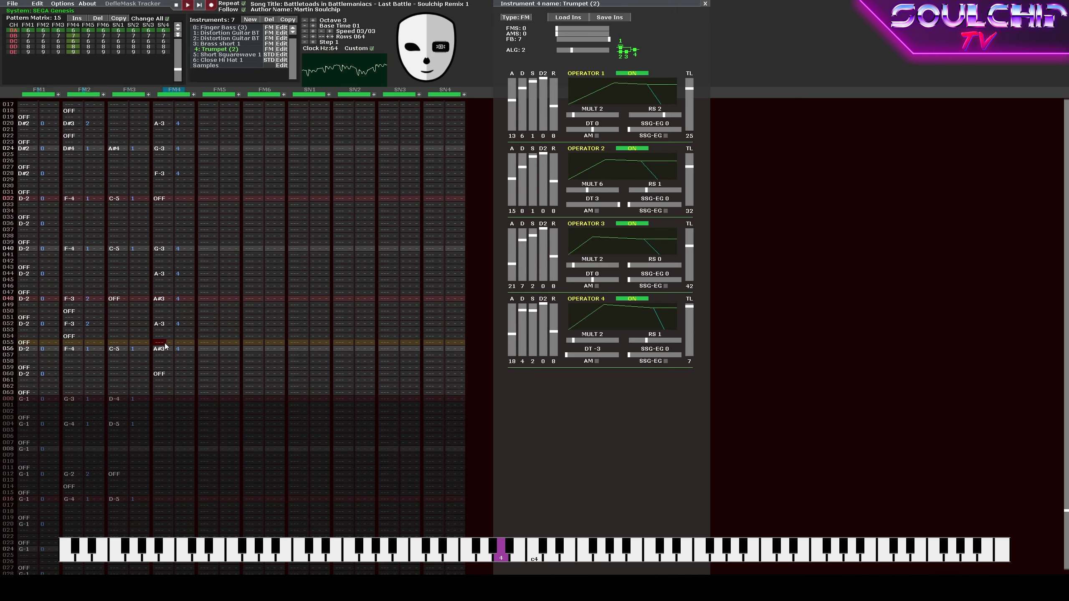
key(Return)
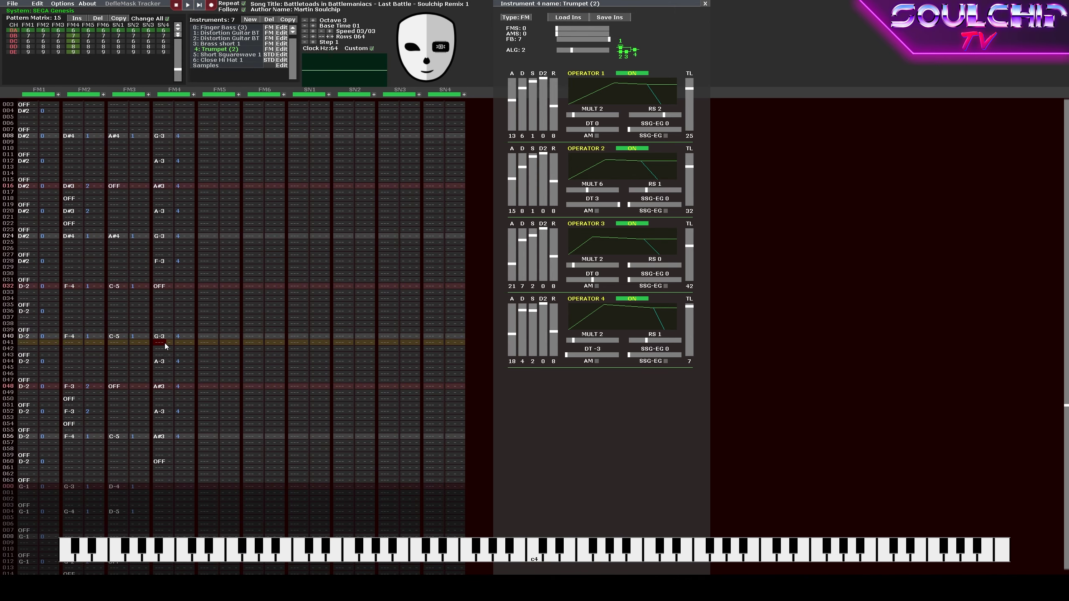
Play both FM4 melody phrases from row 8 to check them together.
scroll(165, 345, up, 9)
scroll(165, 346, up, 7)
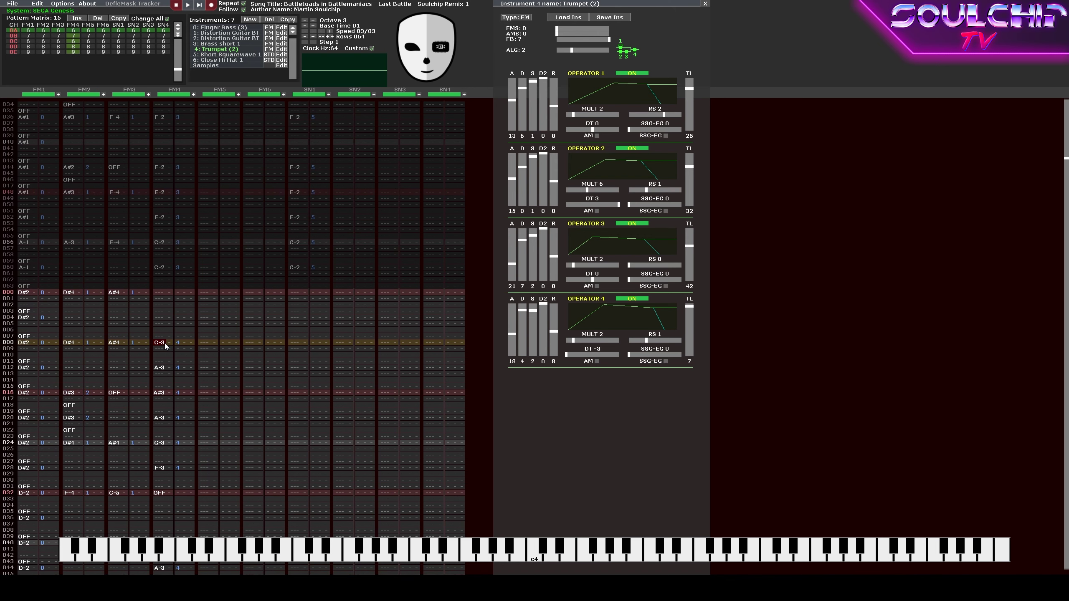
key(Return)
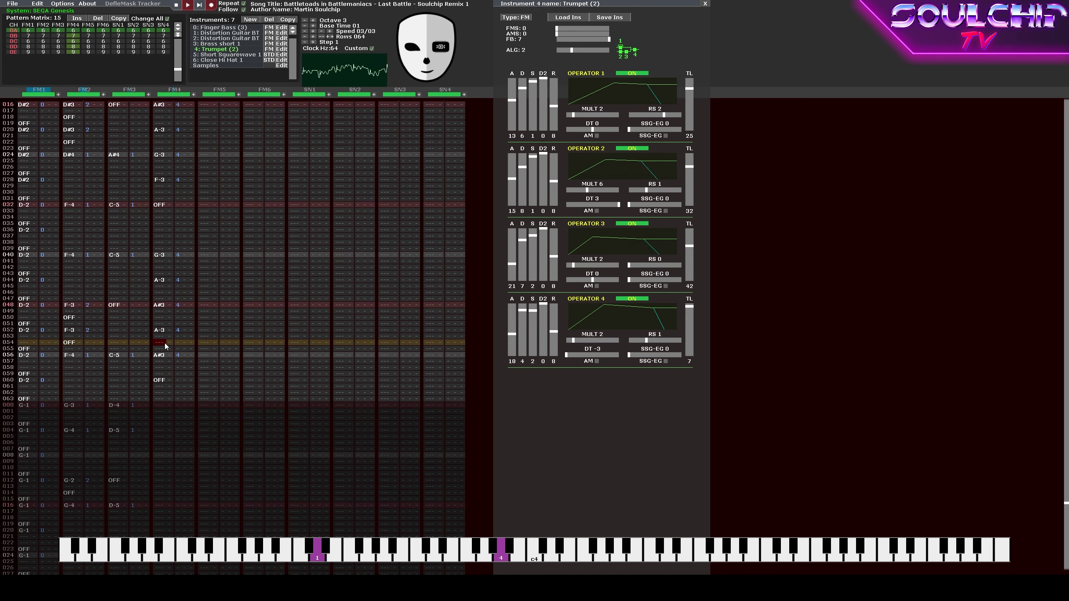
key(Return)
scroll(165, 345, up, 14)
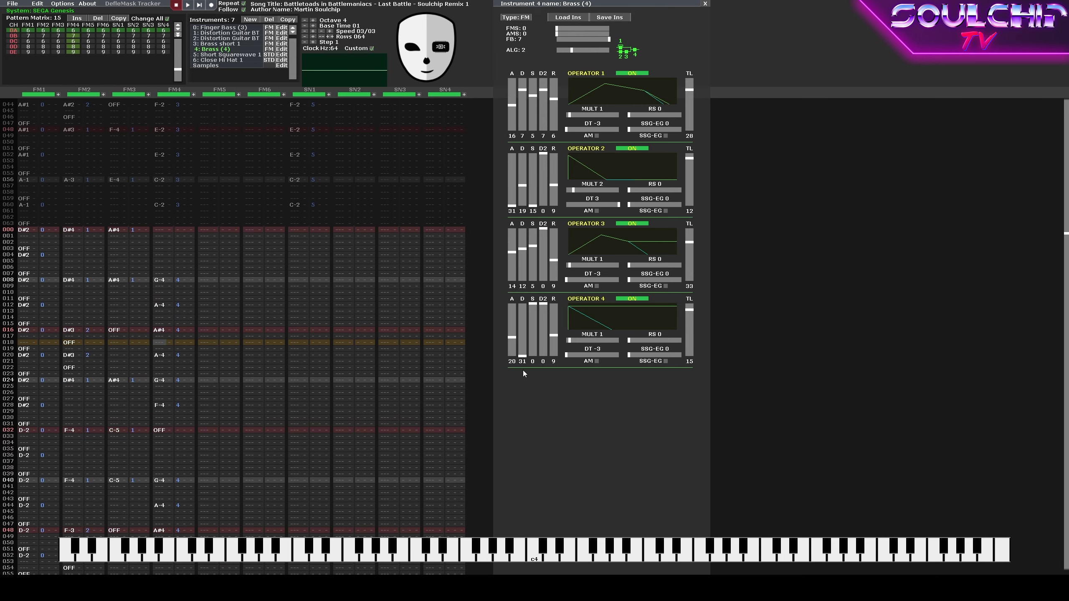
Set the TL of Operator 4 in the Brass (4) instrument to 11 and play the phrase.
drag(689, 310, 689, 307)
key(Return)
key(Return)
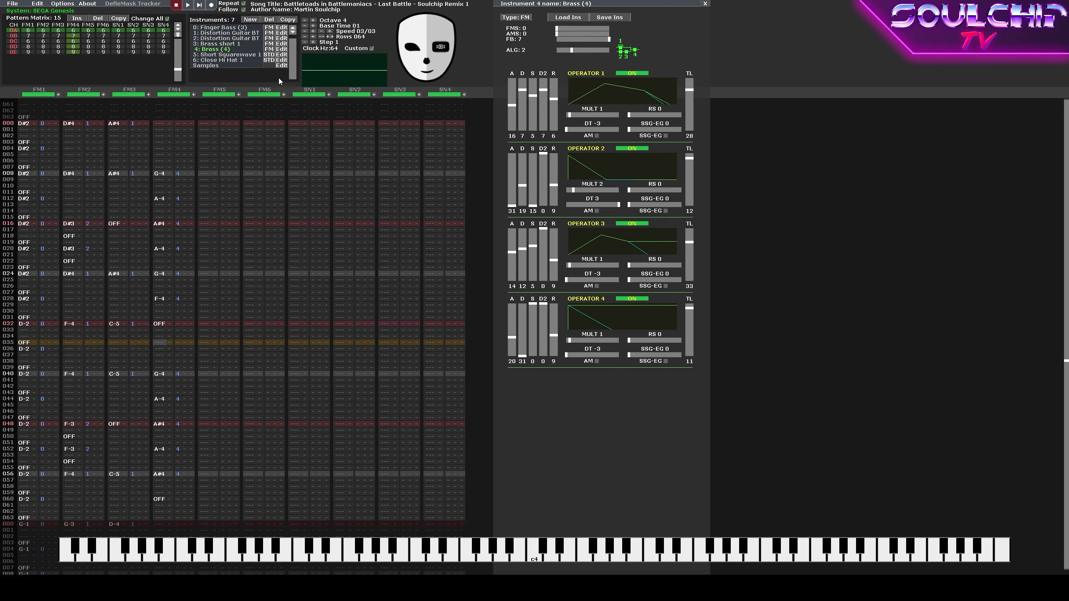
Solo FM4 and set Operator 2's attack to 22, Operator 4's attack to 30 and its decay to 27 in Brass (4).
right_click(169, 95)
click(169, 95)
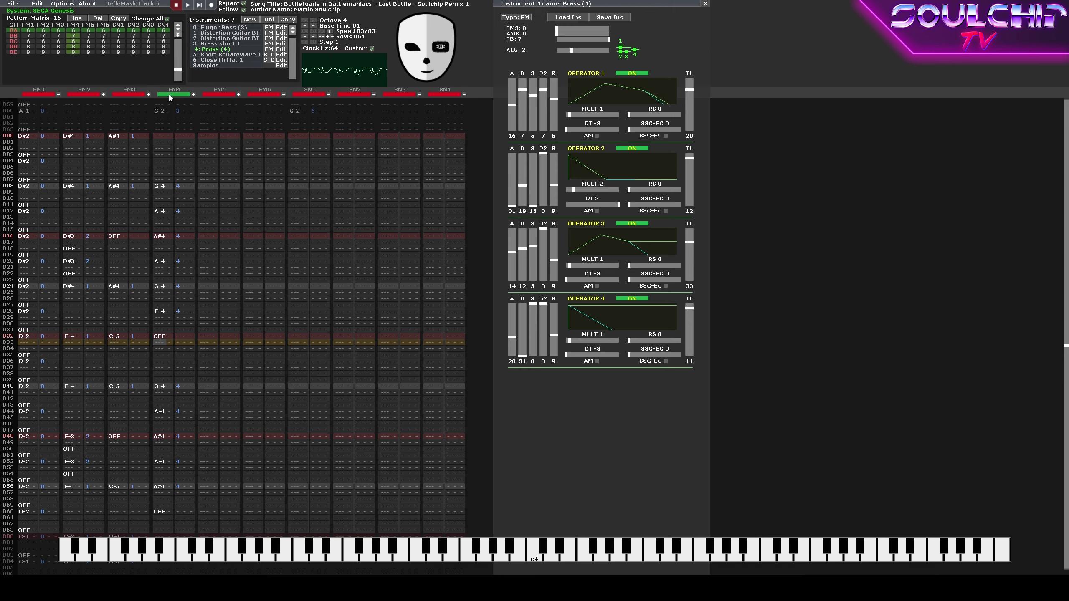
drag(511, 206, 512, 190)
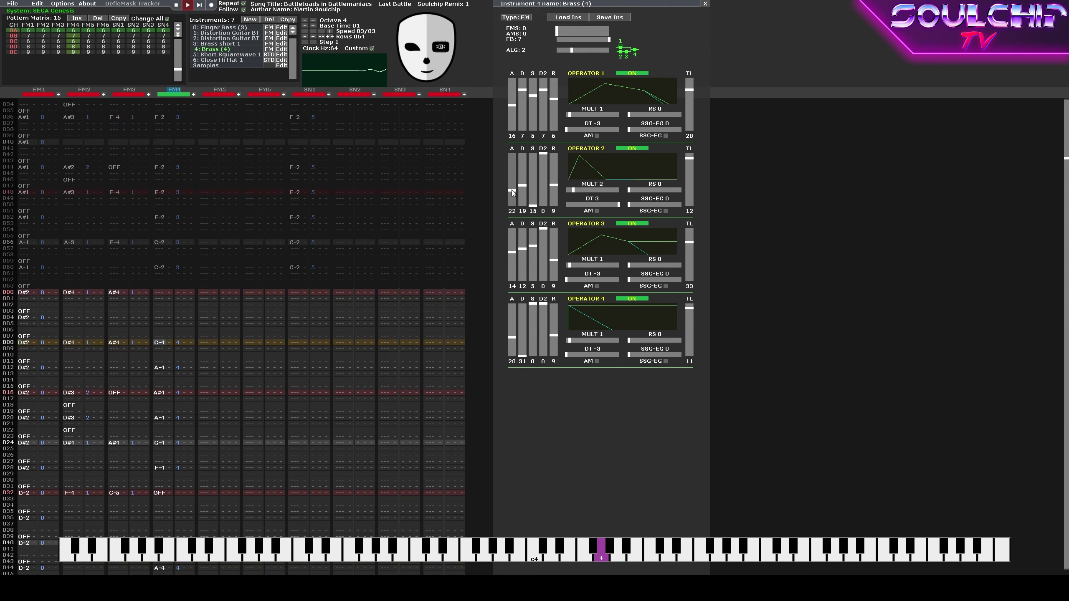
mouse_move(511, 337)
mouse_down()
mouse_move(522, 349)
mouse_move(514, 350)
mouse_up()
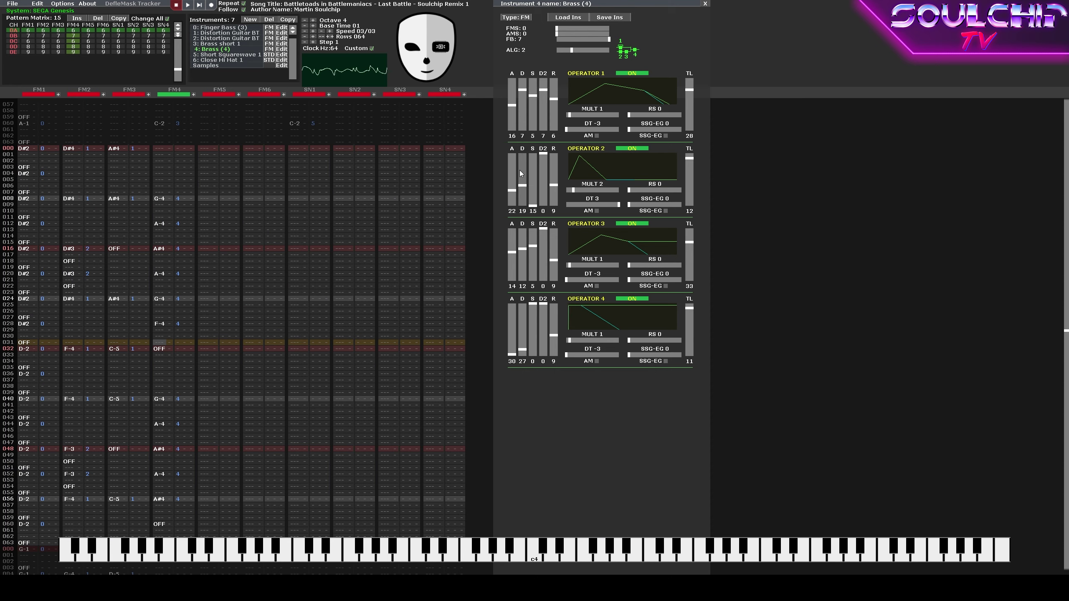
Set the TL of Operator 2 to 20 and of Operator 4 to 9 in Brass (4), playing the soloed phrase.
drag(689, 158, 691, 168)
key(Return)
key(Return)
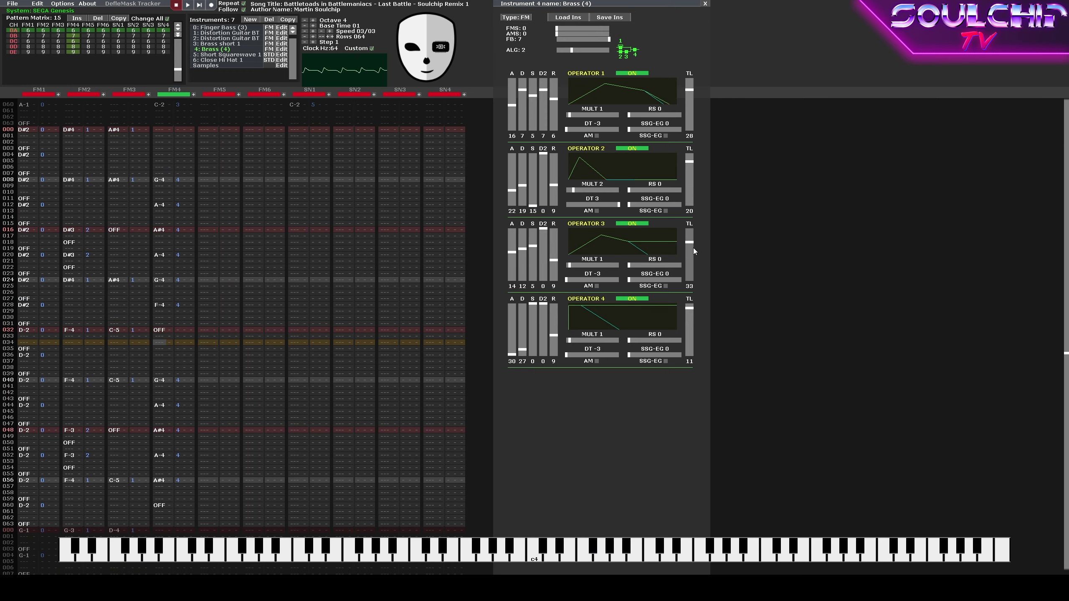
drag(694, 311, 694, 310)
Add note OFFs at rows 10, 14, 18, 22, 26 and 30 of FM4 and delete the one at row 32.
click(160, 198)
key(Up)
key(space)
key(Tab)
key(Down)
key(Down)
key(Down)
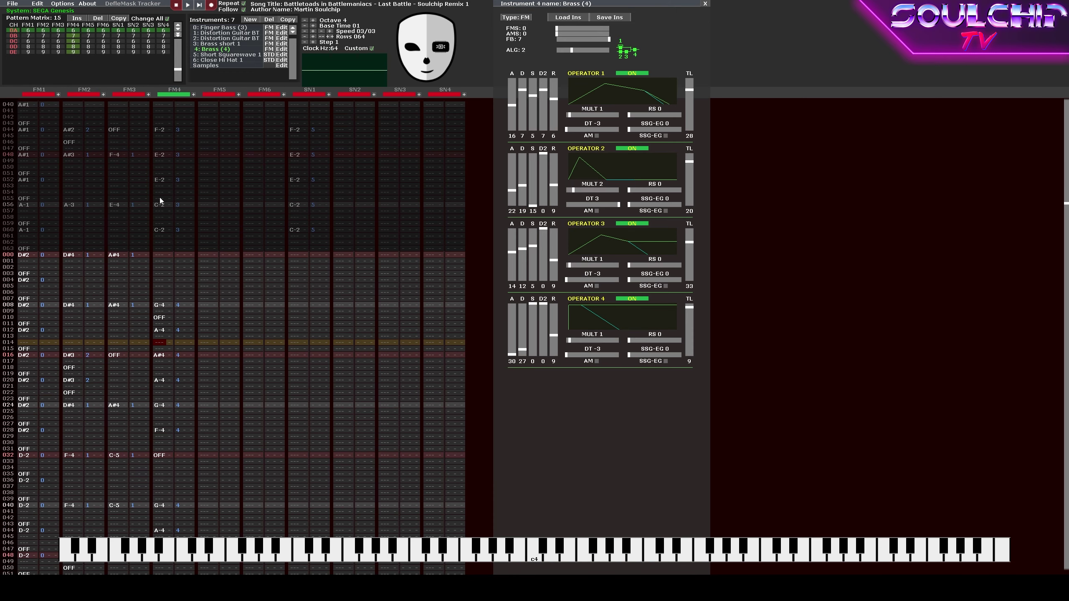
key(Tab)
key(Down)
key(Down)
key(Down)
key(Tab)
key(Down)
key(Down)
key(Down)
key(Tab)
key(Down)
key(Down)
key(Down)
key(Tab)
key(Down)
key(Down)
key(Down)
key(Tab)
key(Down)
key(Delete)
Move the FM4 note OFFs one row down, to rows 11, 15, 19, 23, 27 and 31.
key(Up)
key(Up)
key(Up)
key(Up)
key(Up)
key(Up)
key(Up)
key(Up)
key(Up)
key(Up)
key(Up)
key(Up)
key(Up)
key(Up)
key(Up)
key(Up)
key(Up)
key(Up)
key(Up)
key(Up)
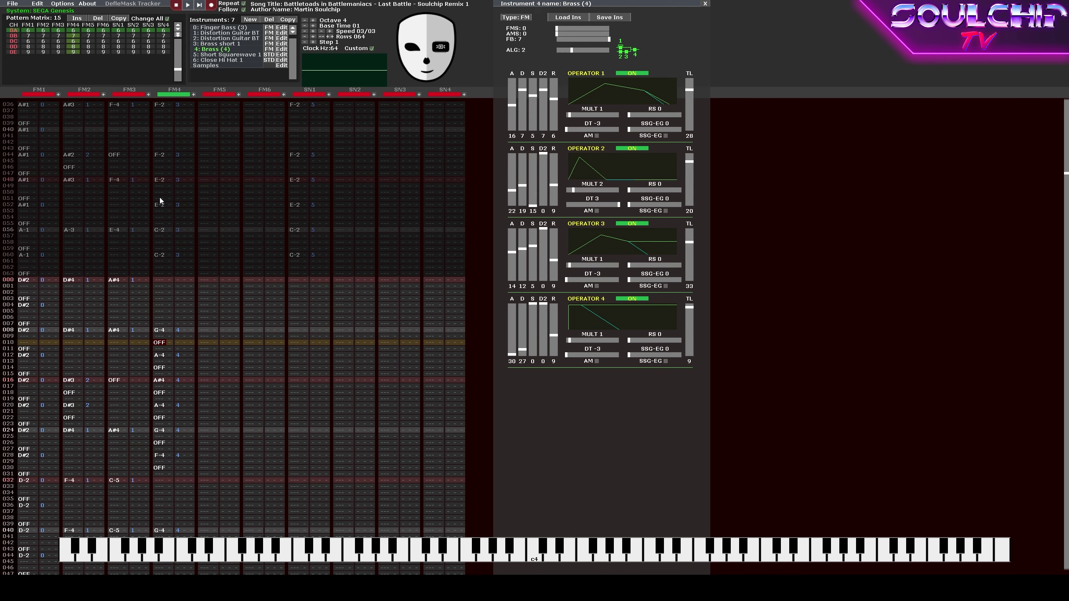
key(Delete)
key(Tab)
key(Down)
key(Down)
key(Delete)
key(Tab)
key(Down)
key(Down)
key(Delete)
key(grave)
key(Down)
key(Down)
key(Delete)
key(grave)
key(Down)
key(Down)
key(Delete)
key(grave)
key(Down)
key(Down)
key(Delete)
key(grave)
key(Down)
key(Down)
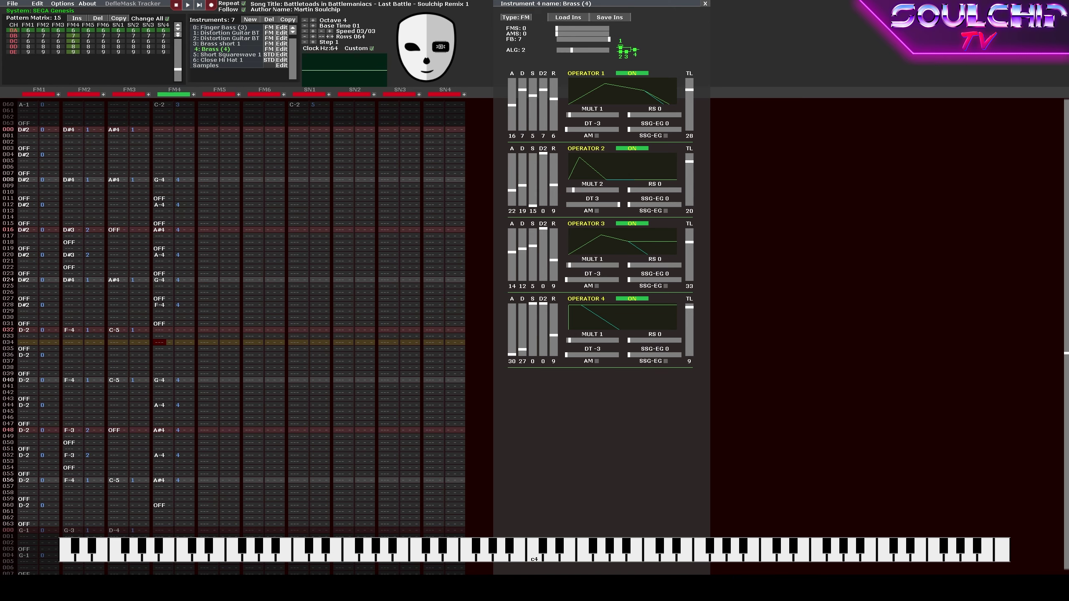
key(Down)
key(Right)
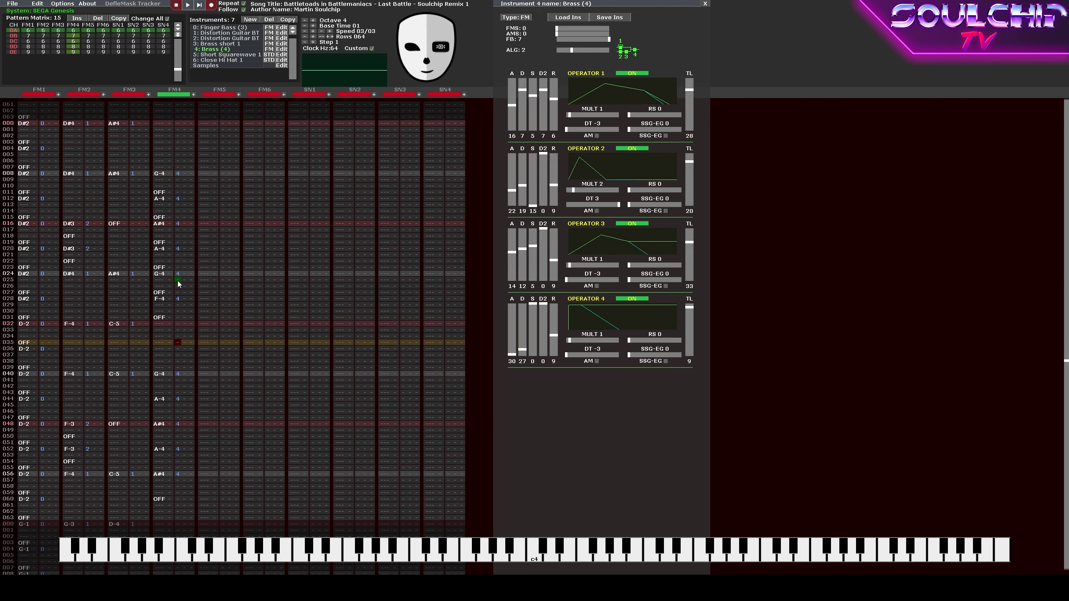
Unmute all the channels, set the TL of Operator 4 in Brass (4) to 7 and play the phrase.
right_click(176, 93)
key(Return)
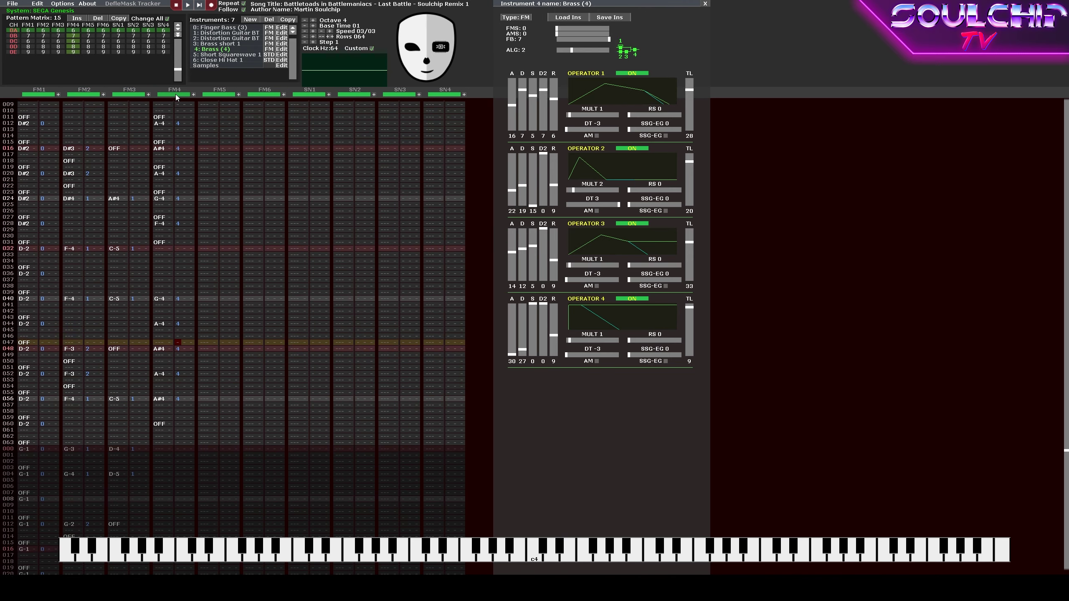
key(Return)
drag(689, 307, 689, 306)
key(Return)
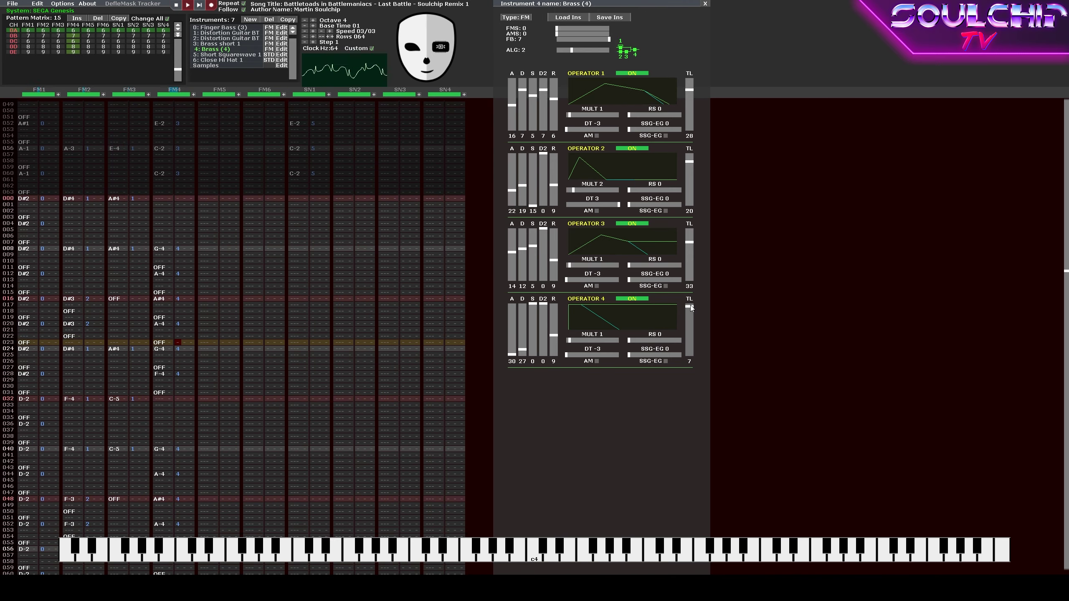
Add note OFFs at rows 43, 47, 51, 55 and 59 of FM4 and play the phrase.
key(Return)
key(Left)
key(Up)
key(Up)
key(Up)
key(Up)
key(Up)
key(Up)
key(Up)
key(Up)
key(Up)
key(Up)
key(Up)
key(Up)
key(Up)
key(Up)
key(Up)
key(Up)
key(Up)
key(Up)
key(Up)
key(Tab)
key(Down)
key(Down)
key(Down)
key(Tab)
key(Down)
key(Down)
key(Down)
key(Tab)
key(Down)
key(Down)
key(Down)
key(Tab)
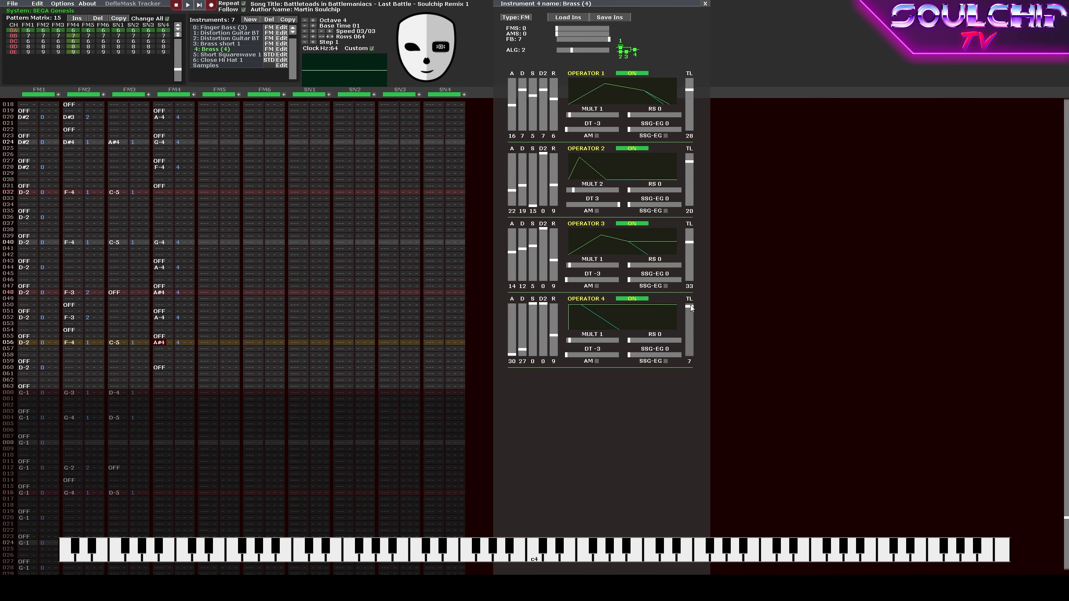
key(Down)
key(Down)
key(Down)
key(Return)
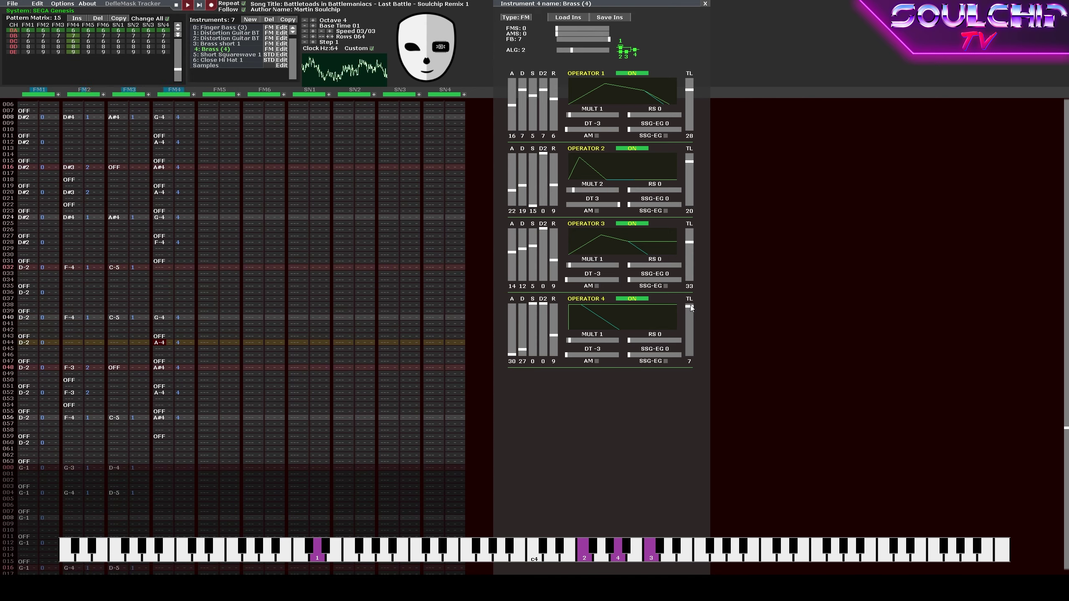
key(Return)
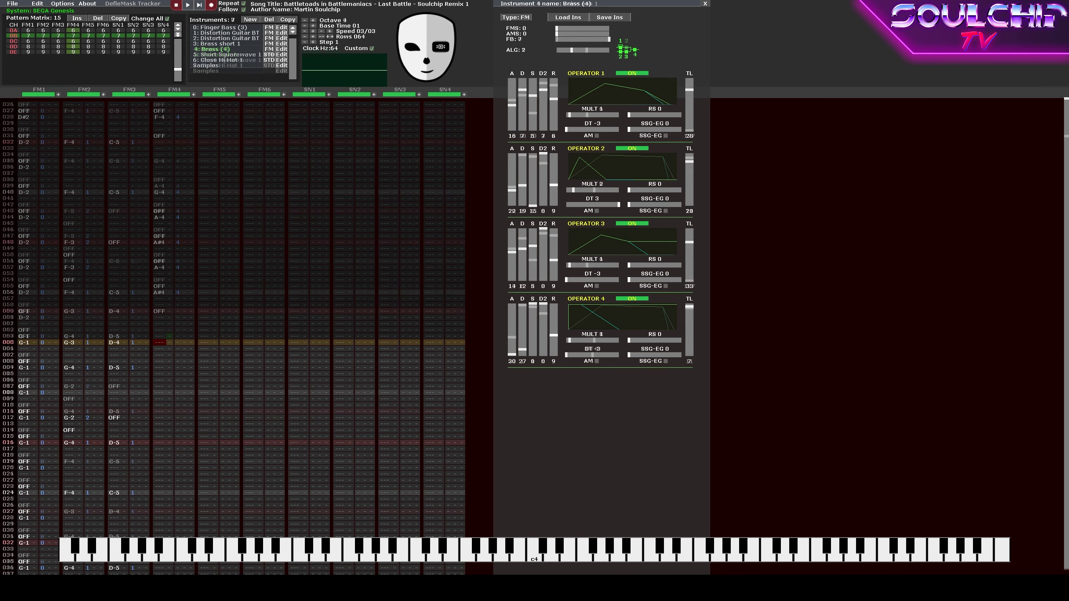
Enter the Voice aah 1 notes G-2 at row 4 and F-2 at row 8 of FM4 in the following pattern.
scroll(165, 338, down, 4)
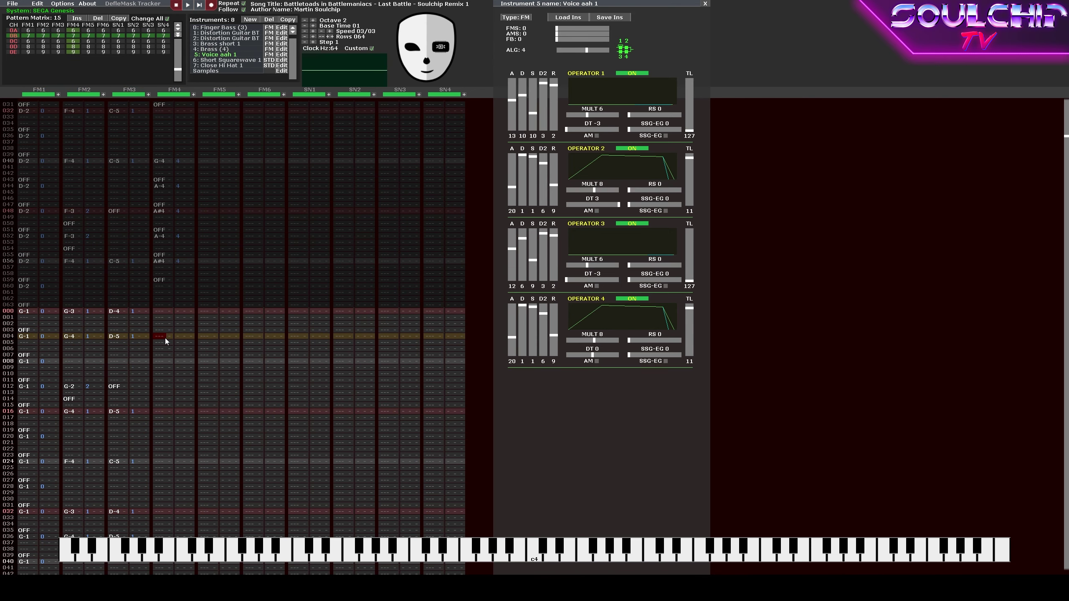
key(n)
key(b)
key(Down)
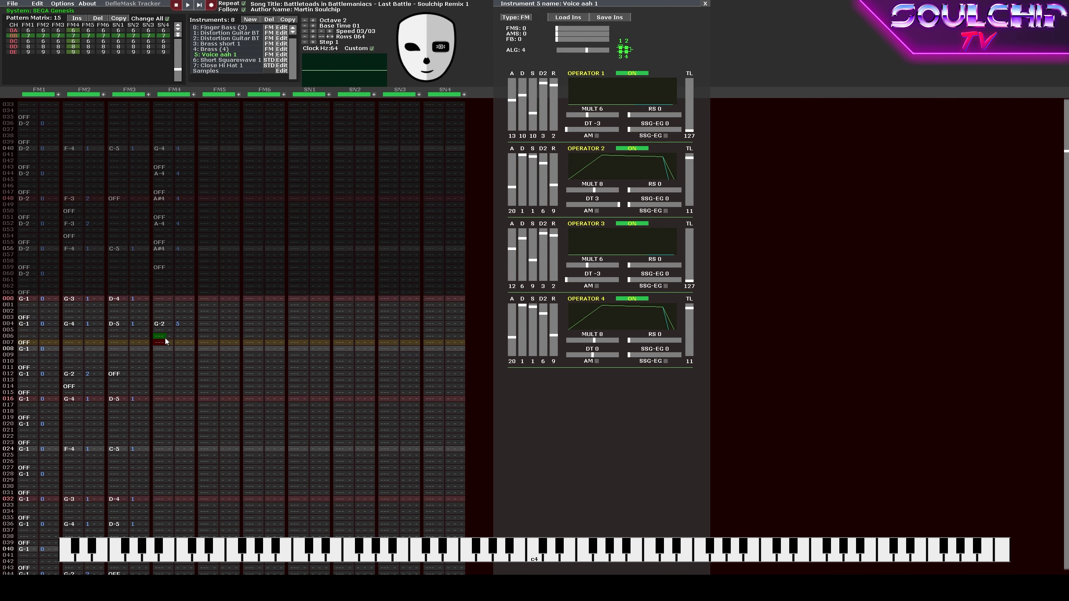
key(Down)
key(g)
key(Up)
key(v)
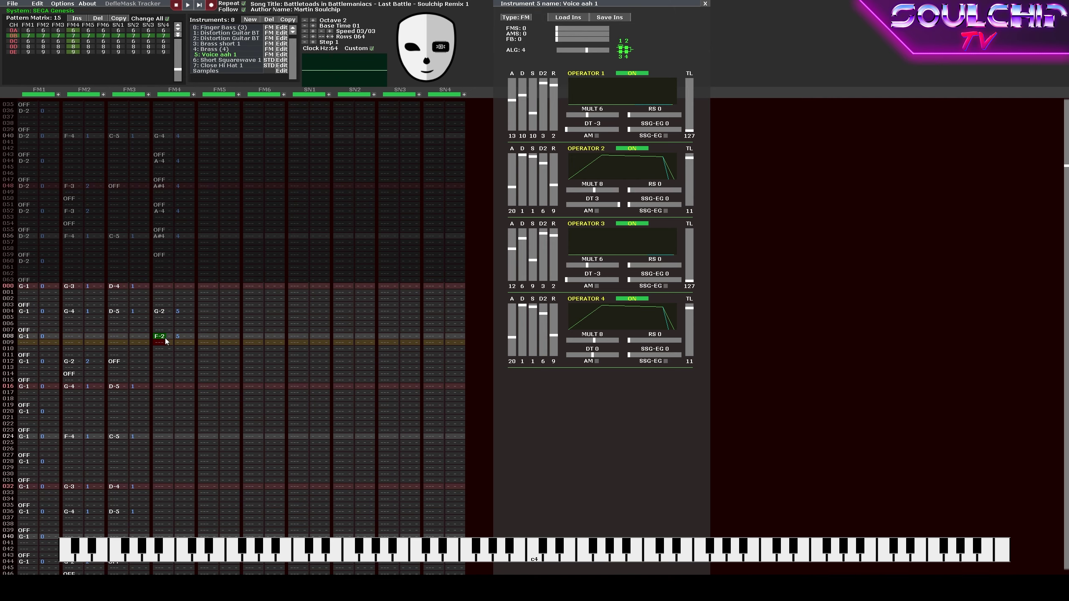
key(Up)
key(Up)
key(Down)
key(Down)
key(Down)
key(Down)
key(Down)
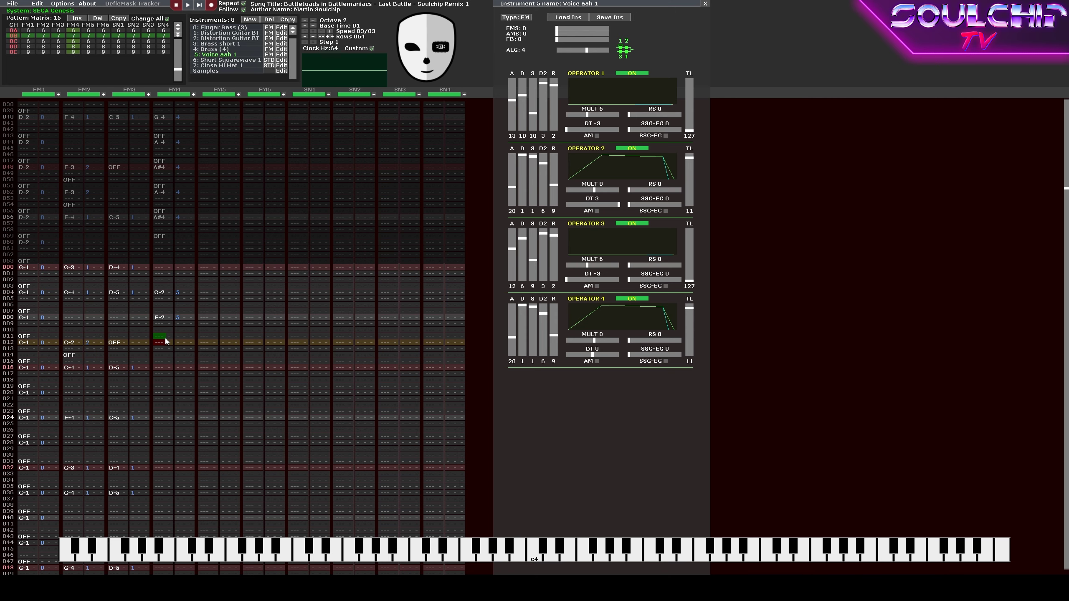
Continue the FM4 voice melody with D-2 at row 12 and C-2 at row 16.
key(x)
key(Down)
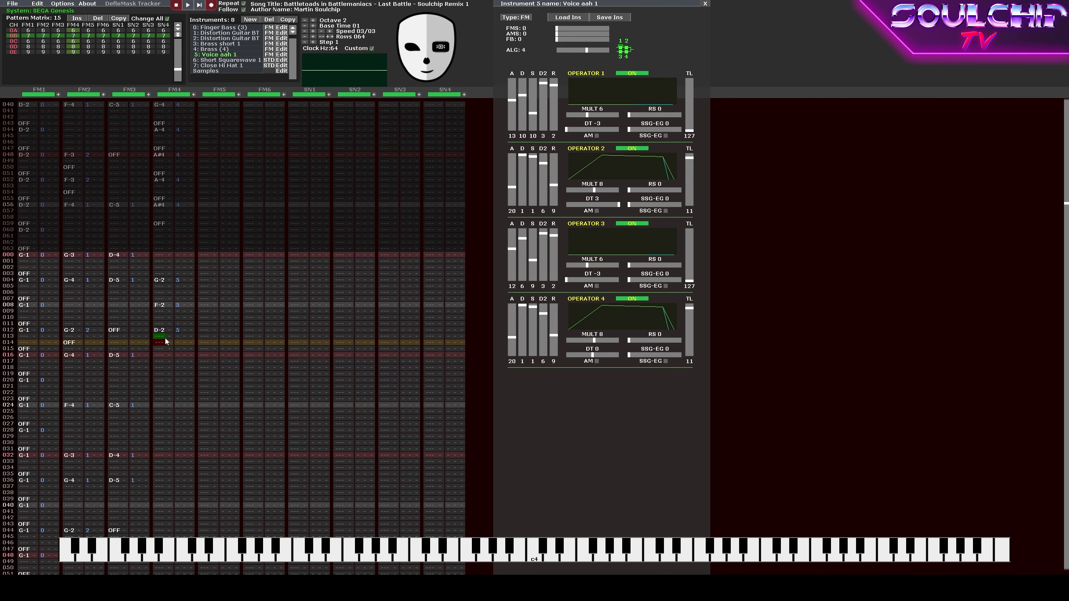
key(Down)
key(Down)
key(z)
key(Down)
key(Down)
key(Down)
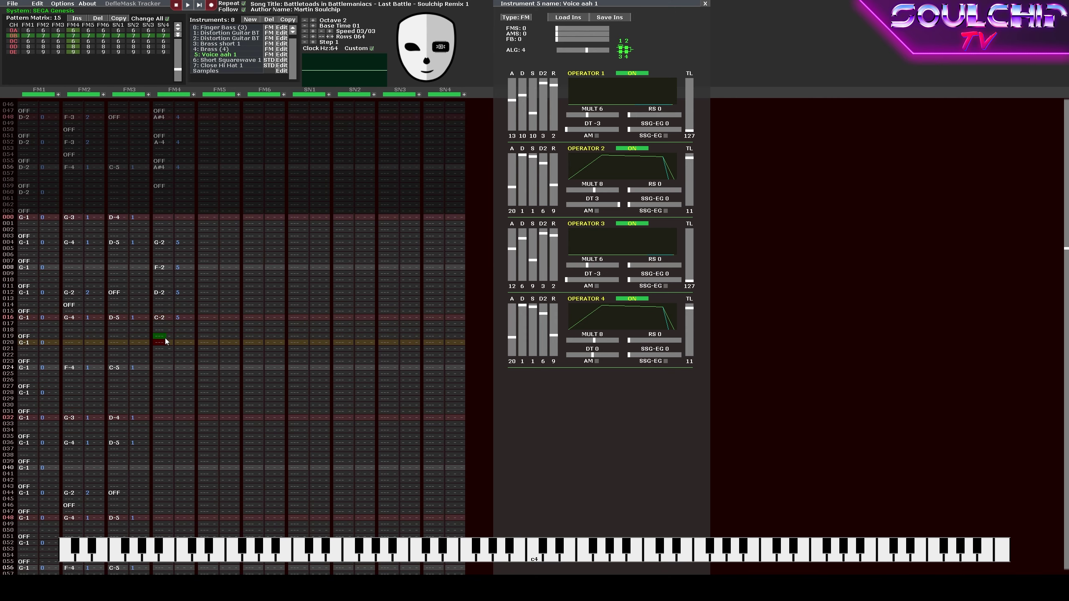
Enter E-2 at row 20 and D-2 at row 24 of FM4 with Voice aah 1 and play the phrase.
key(v)
key(Up)
key(Up)
key(Return)
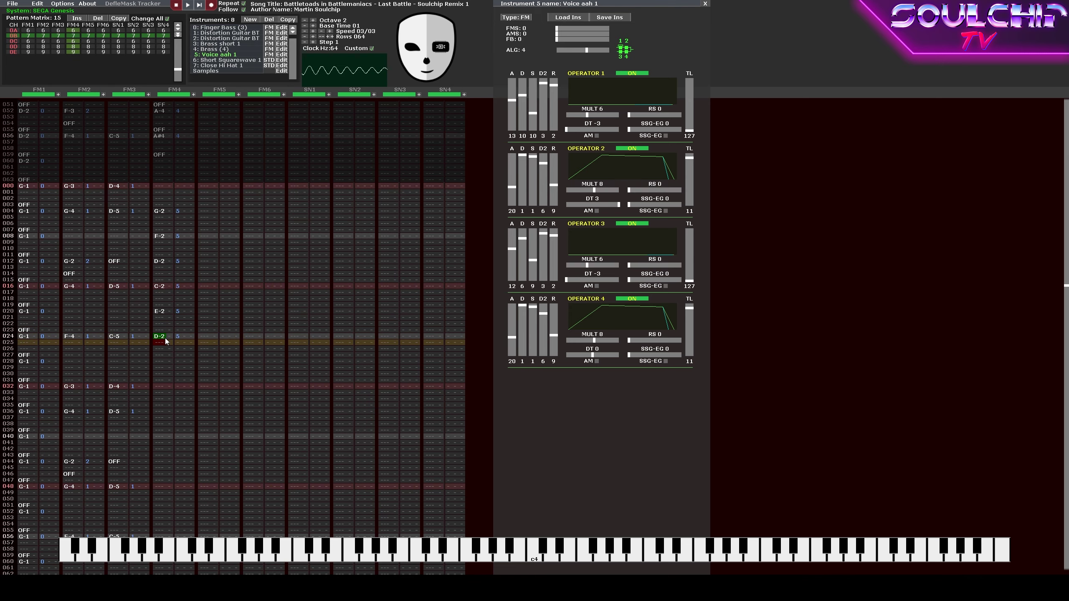
key(Return)
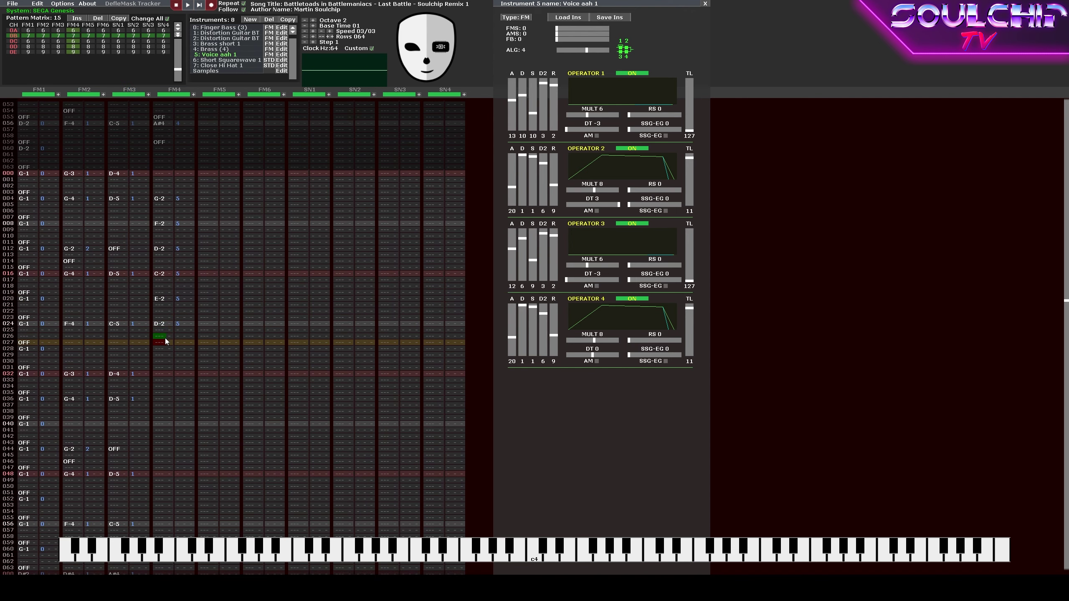
key(Return)
key(Return)
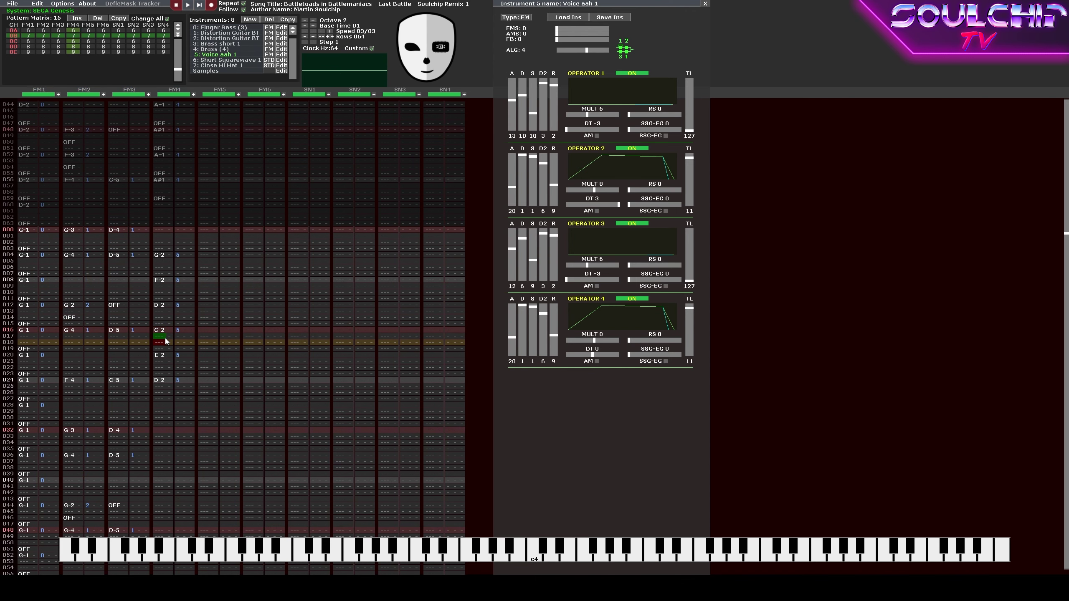
Change the FM4 voice note at row 20 to F-2, keep D-2 at row 24 and play the phrase.
key(Down)
key(Down)
key(Down)
key(v)
key(Down)
key(Down)
key(Down)
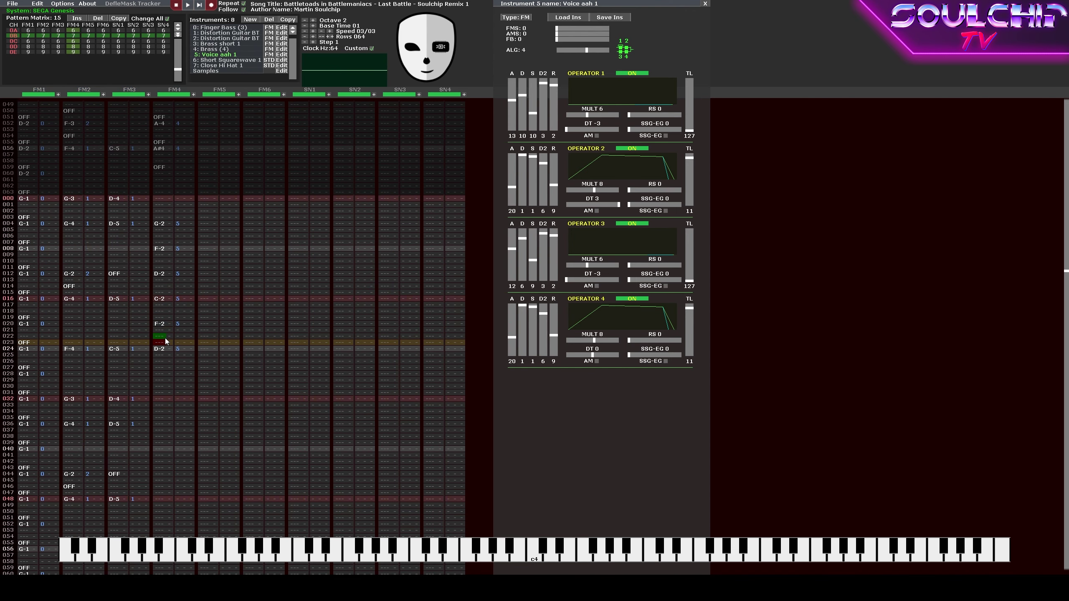
key(c)
key(Return)
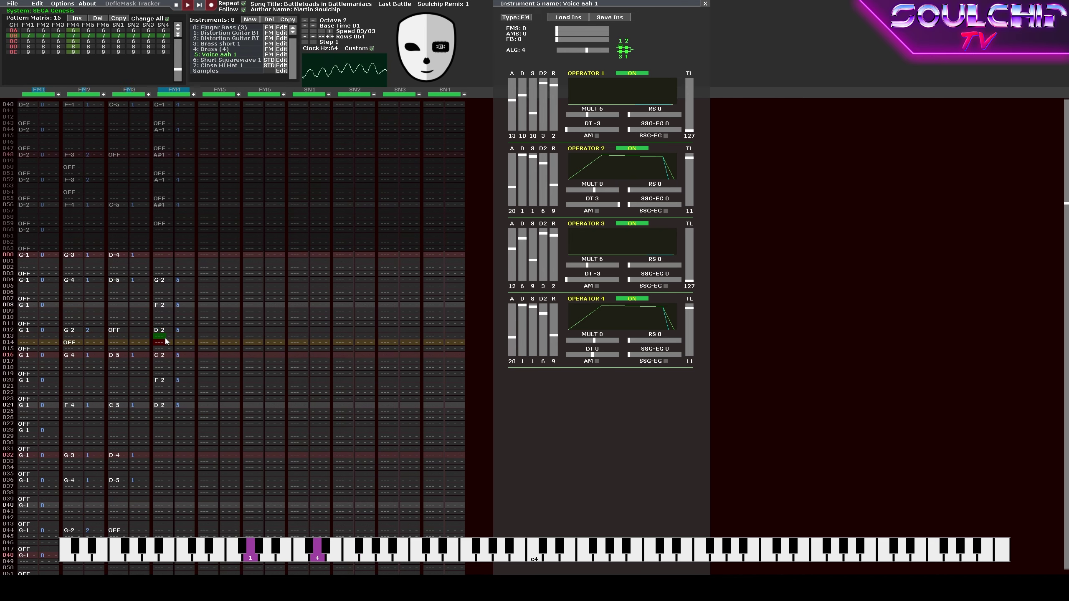
key(Return)
key(Return)
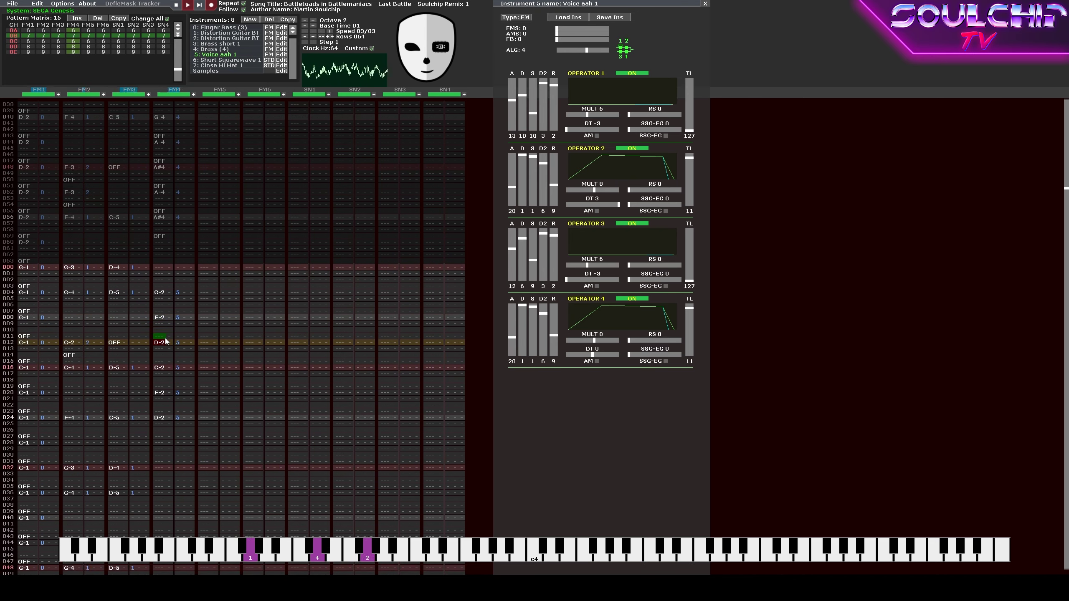
key(Return)
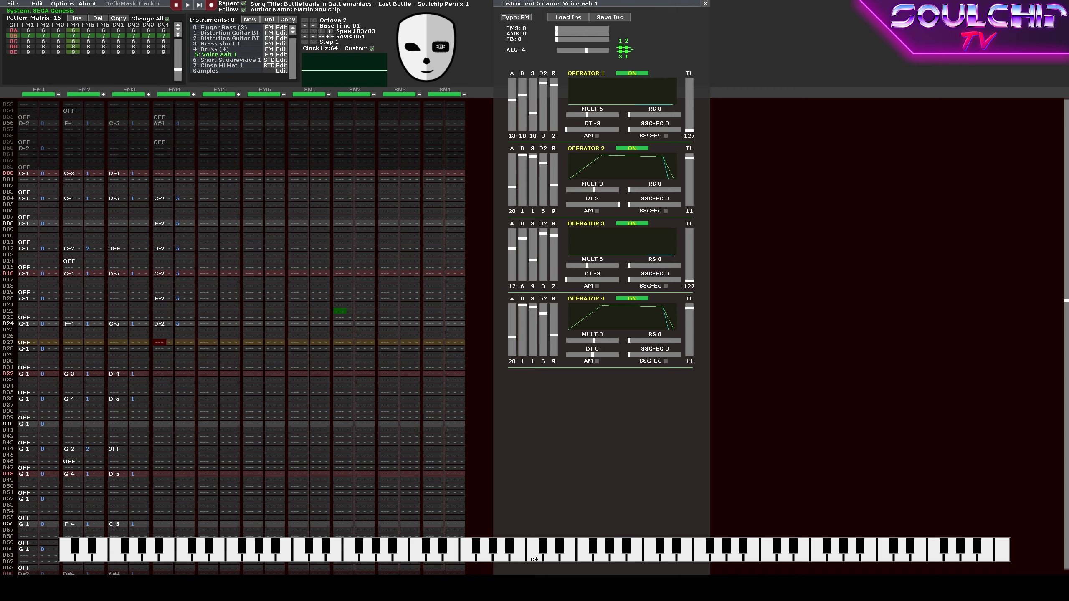
Add a note OFF at row 28 of FM4 and play the voice phrase.
click(159, 349)
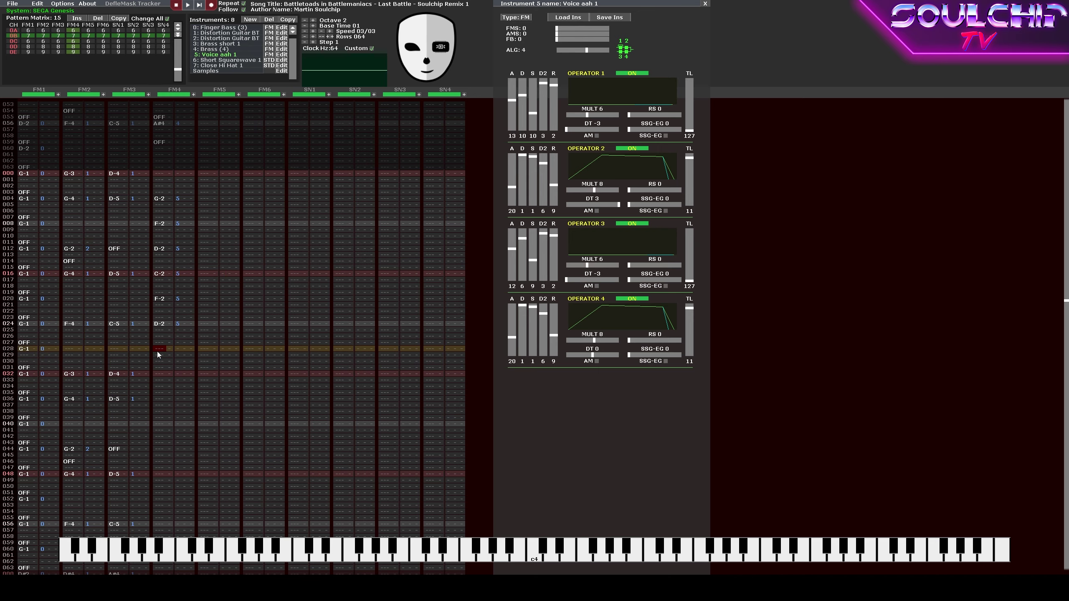
key(1)
key(Return)
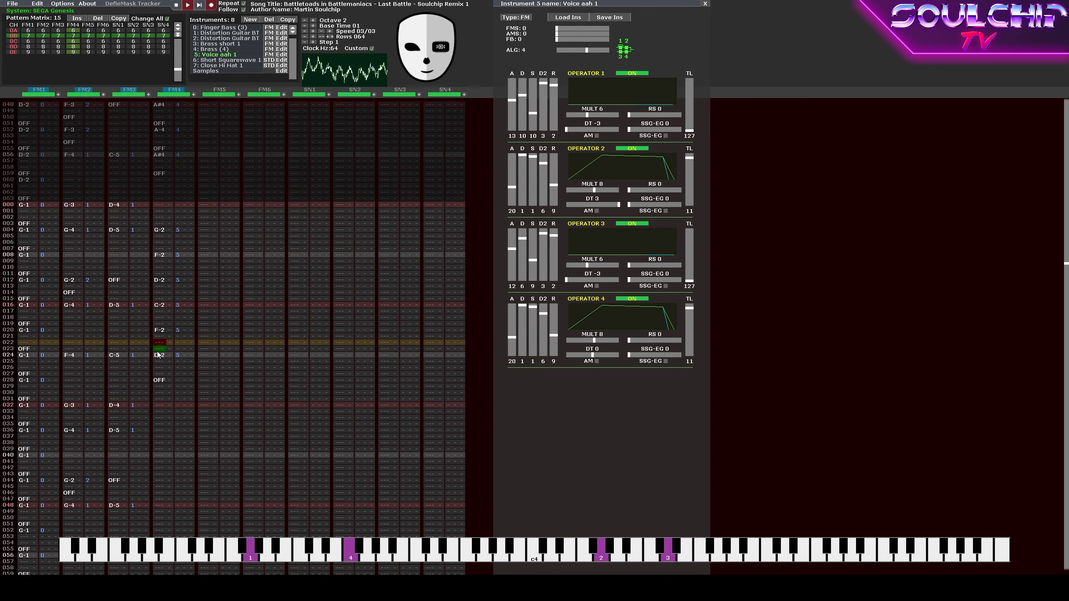
key(Return)
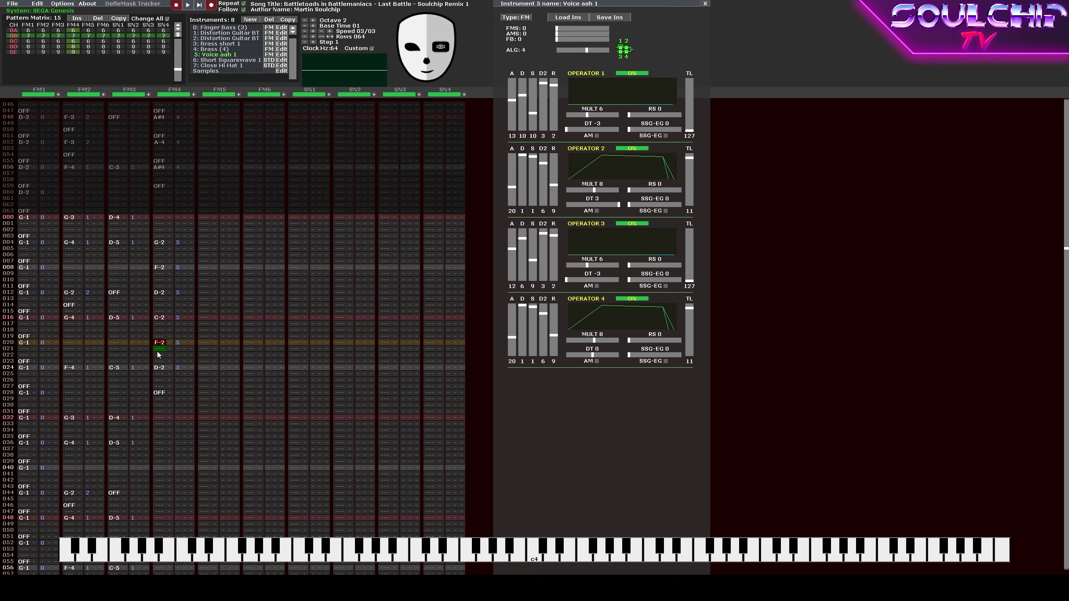
key(Return)
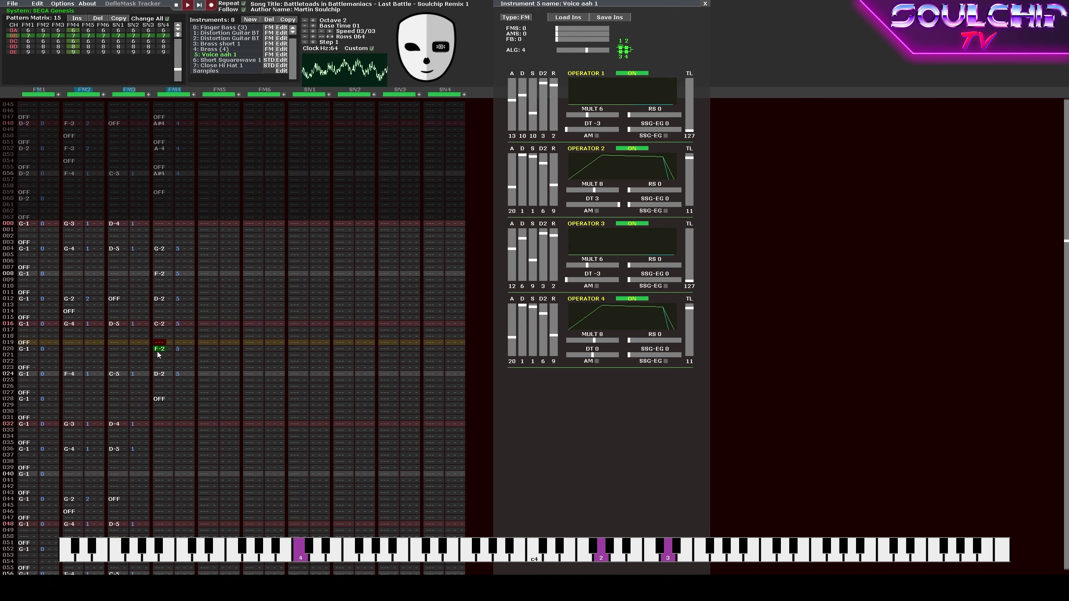
key(Return)
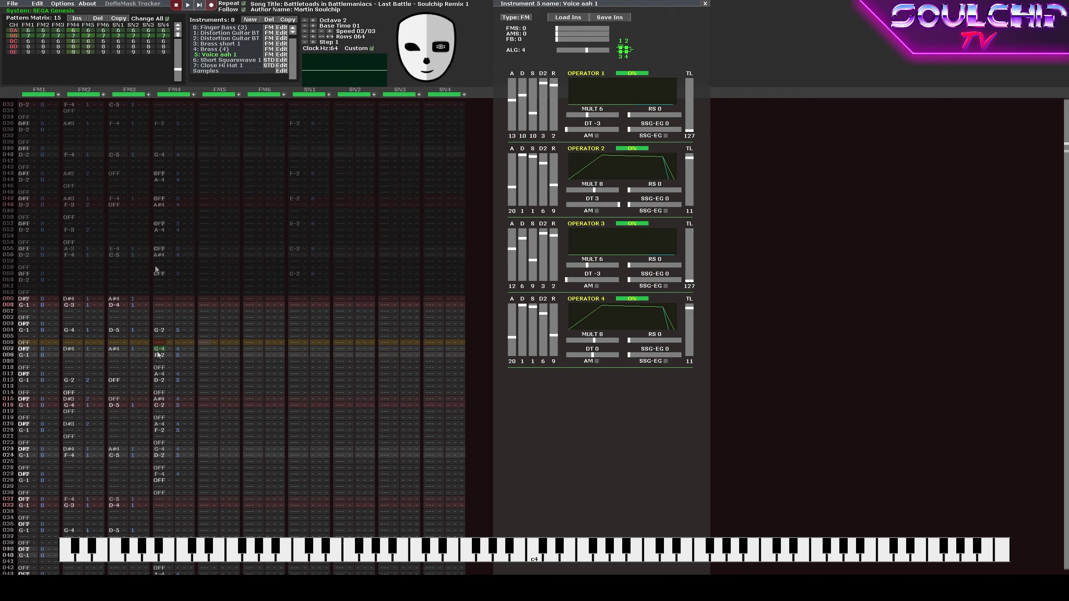
Copy the FM4 brass phrase of the preceding pattern into FM5, delayed by four rows, and play it.
key(Up)
key(Up)
key(Up)
key(Up)
key(Down)
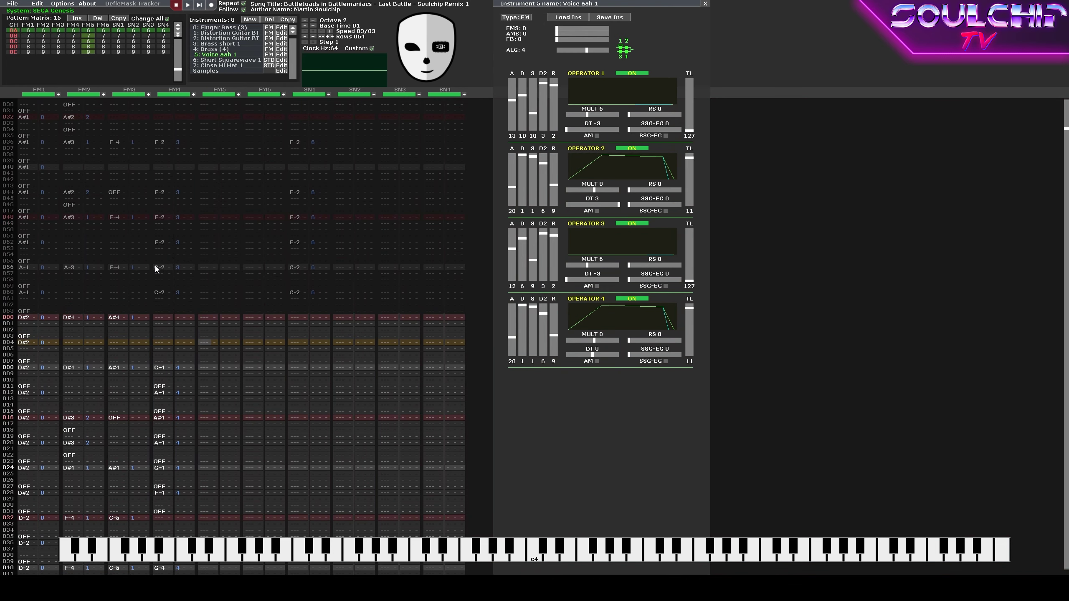
key(Return)
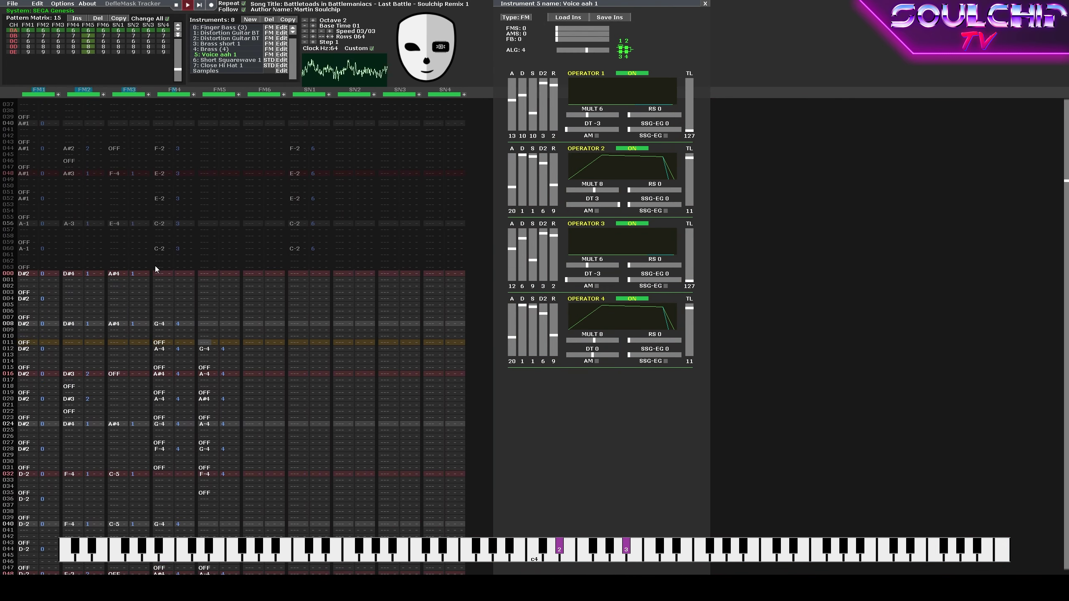
key(Return)
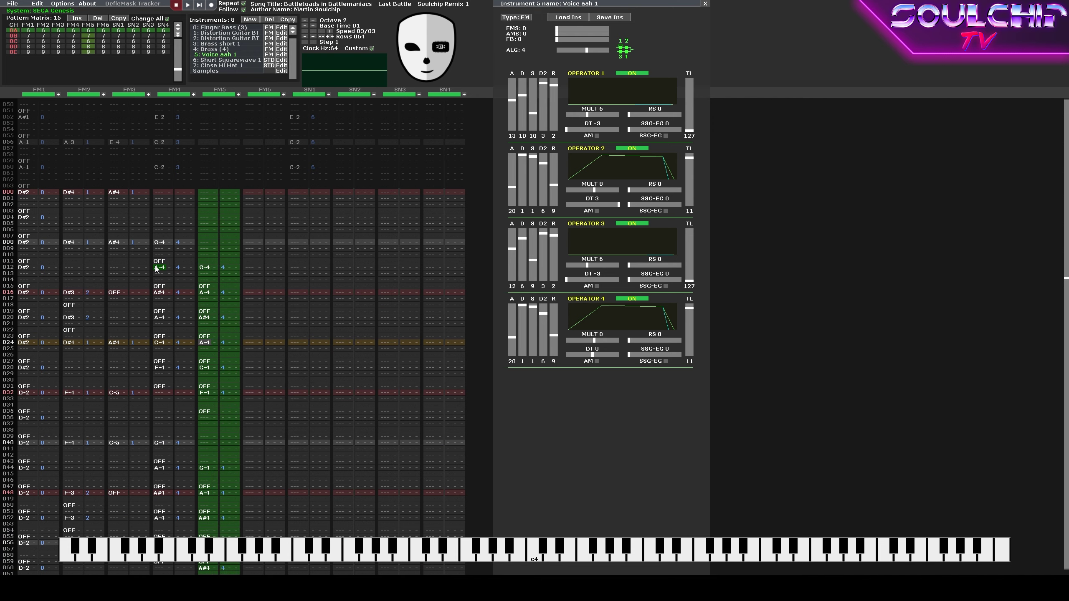
Set the volume of the FM4 note at row 8 to 7F and the FM5 note at row 12 to 6F, and play the pattern.
scroll(156, 269, up, 3)
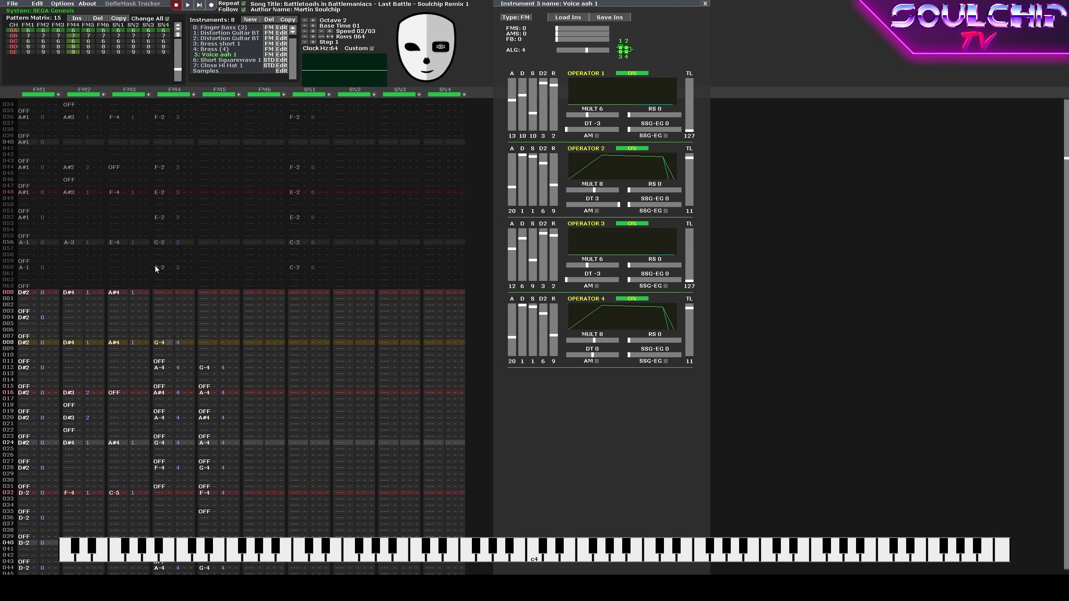
key(space)
text(7f)
key(Right)
key(Right)
key(Tab)
key(Down)
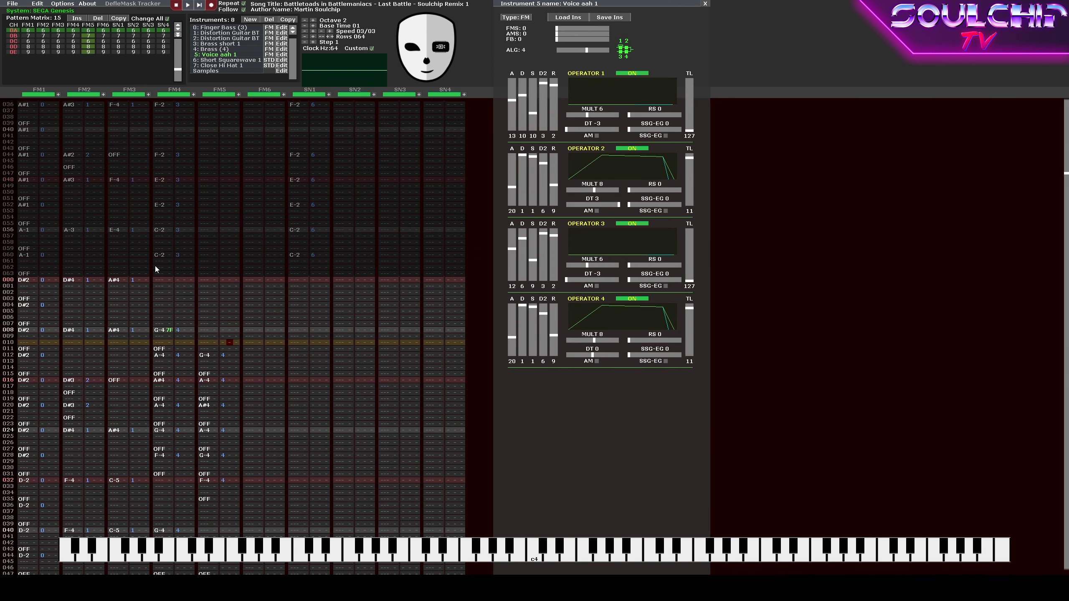
key(Down)
key(Left)
key(Down)
key(Left)
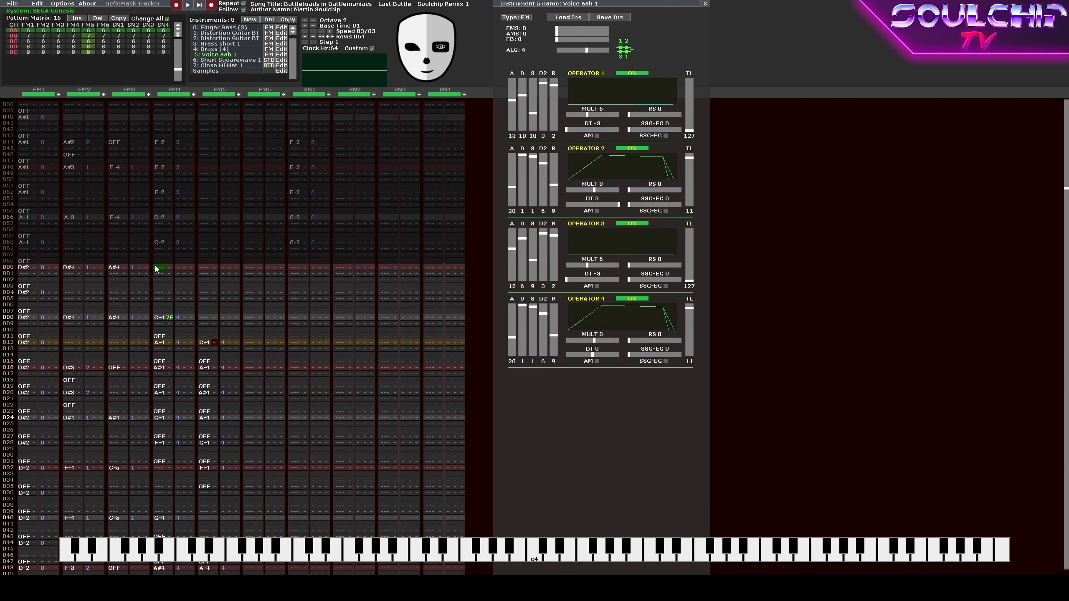
text(6F)
key(Return)
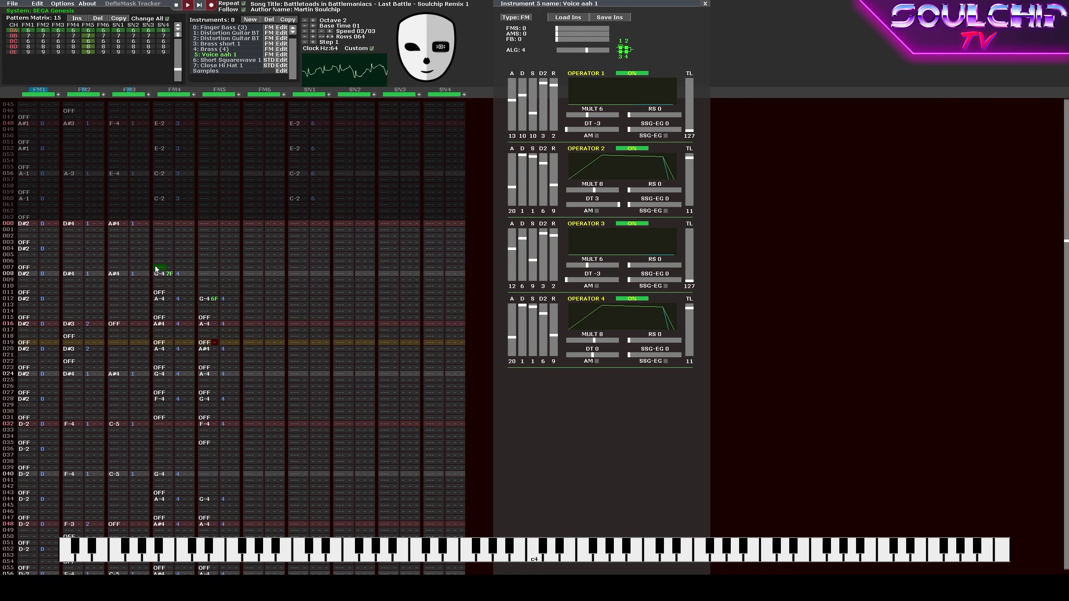
key(Return)
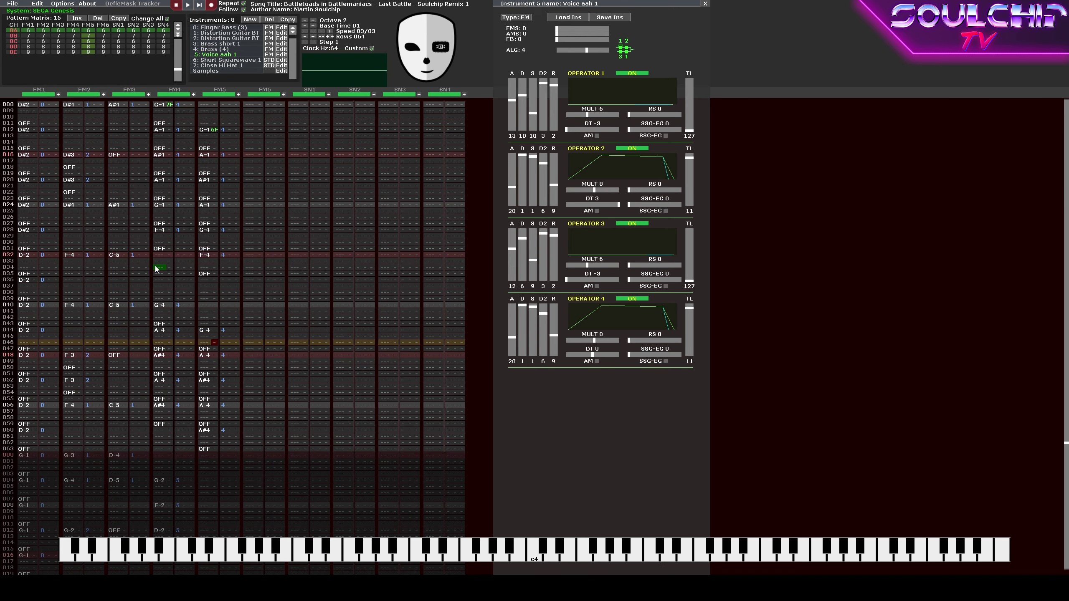
Play the pattern, solo FM4 and FM5 and listen to the delayed brass phrase.
key(Return)
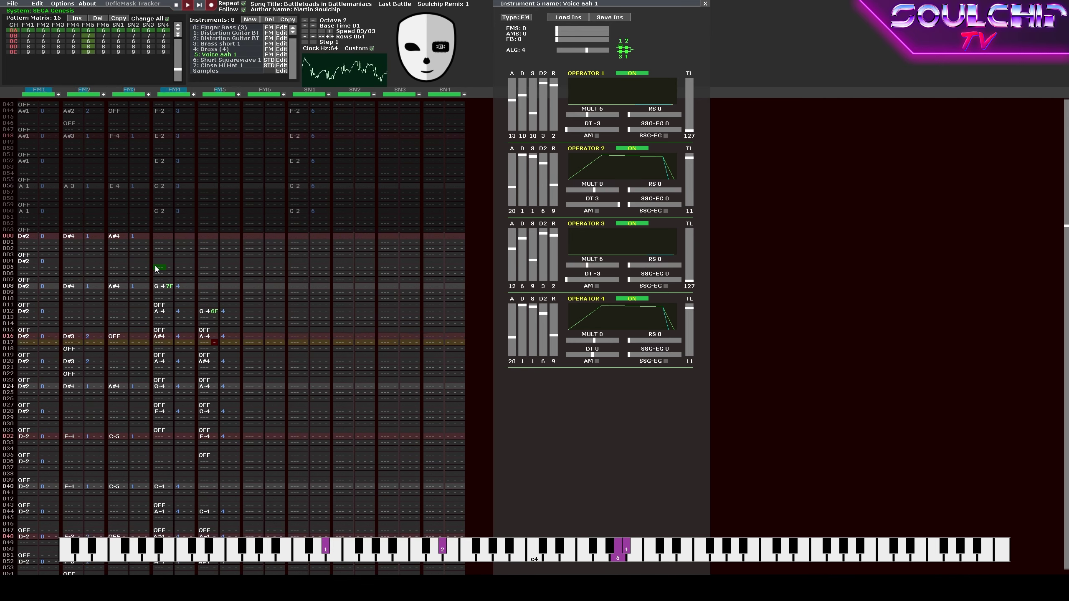
right_click(173, 93)
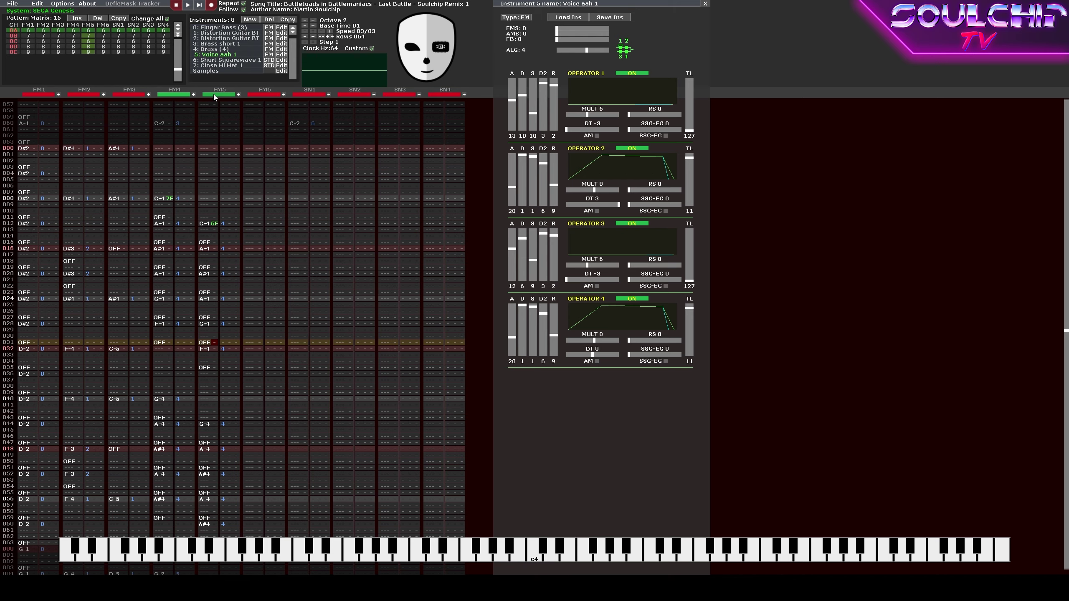
key(Return)
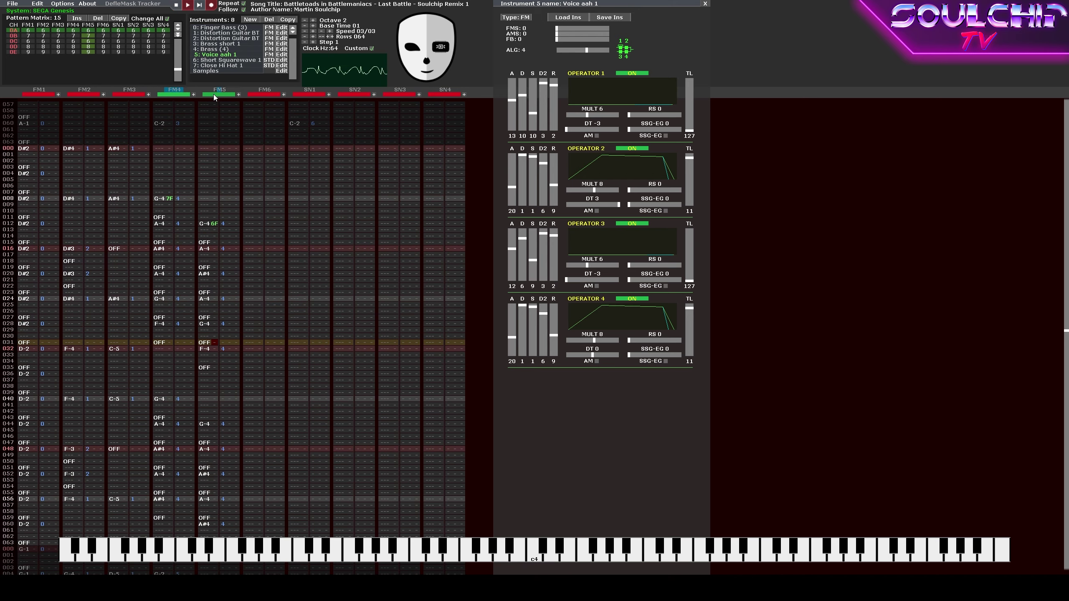
key(Return)
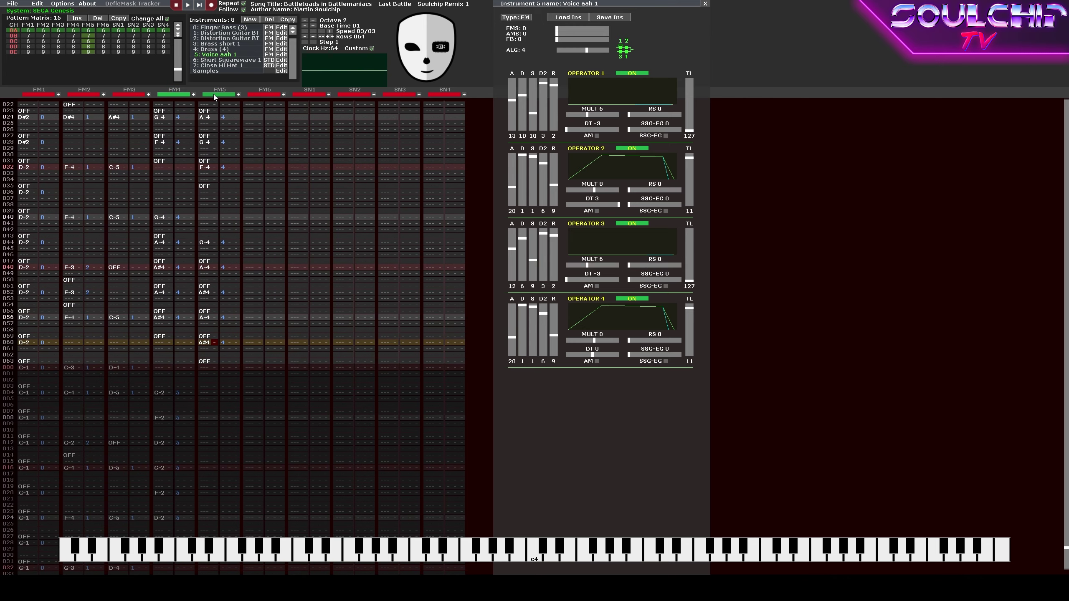
Unmute all channels, set the FM4 voice note's volume at row 4 to 7F and repeat the voice phrase from row 36.
right_click(214, 93)
key(Return)
key(Return)
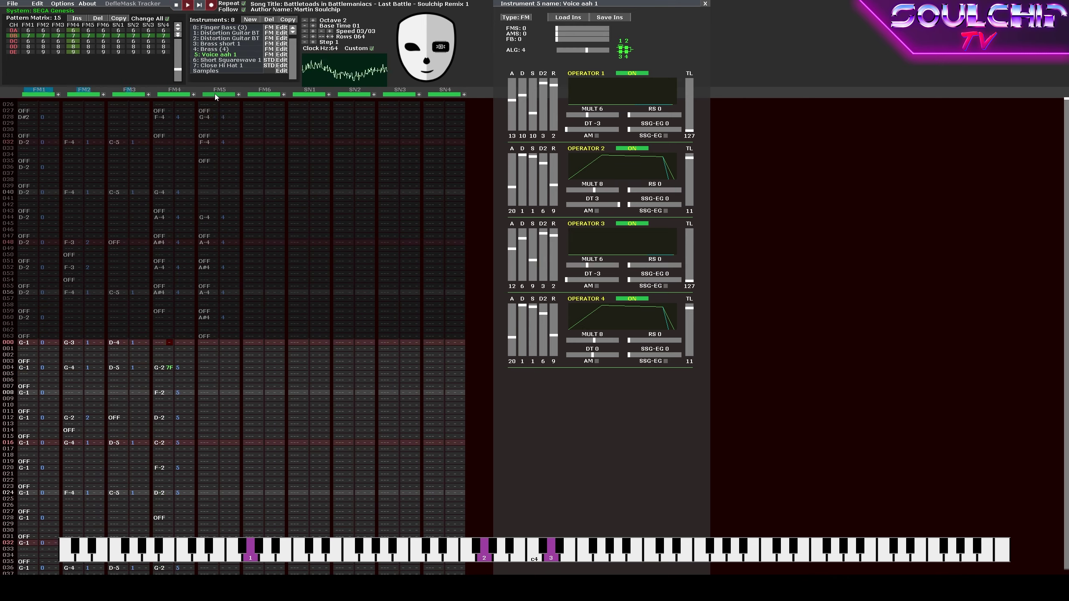
key(Return)
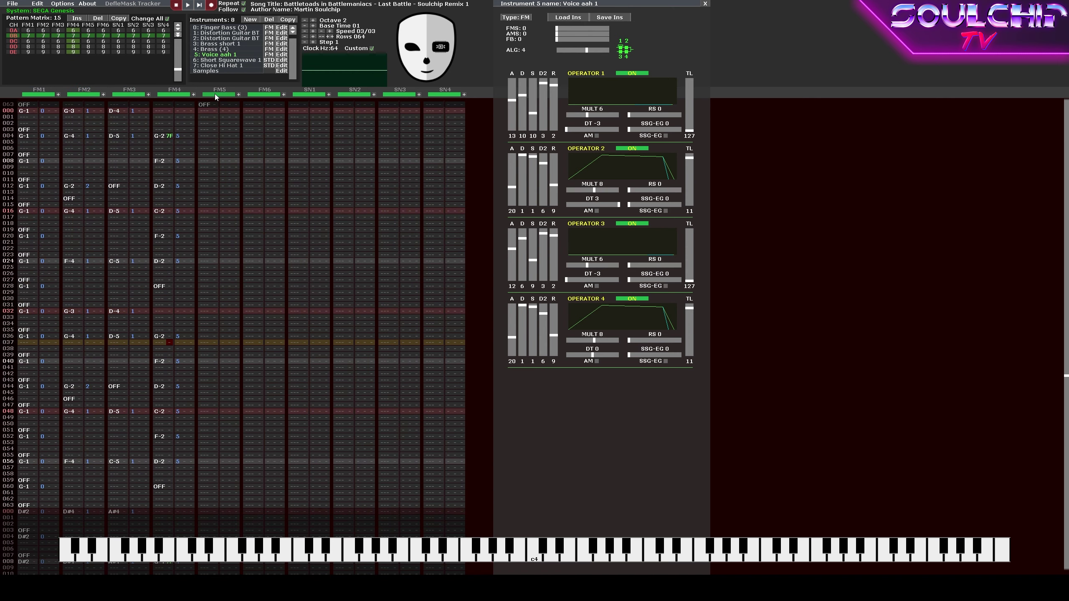
Go to the FM5 channel and play the brass pattern that precedes the voice phrase.
key(Up)
key(Right)
key(Right)
key(Right)
key(Right)
key(Return)
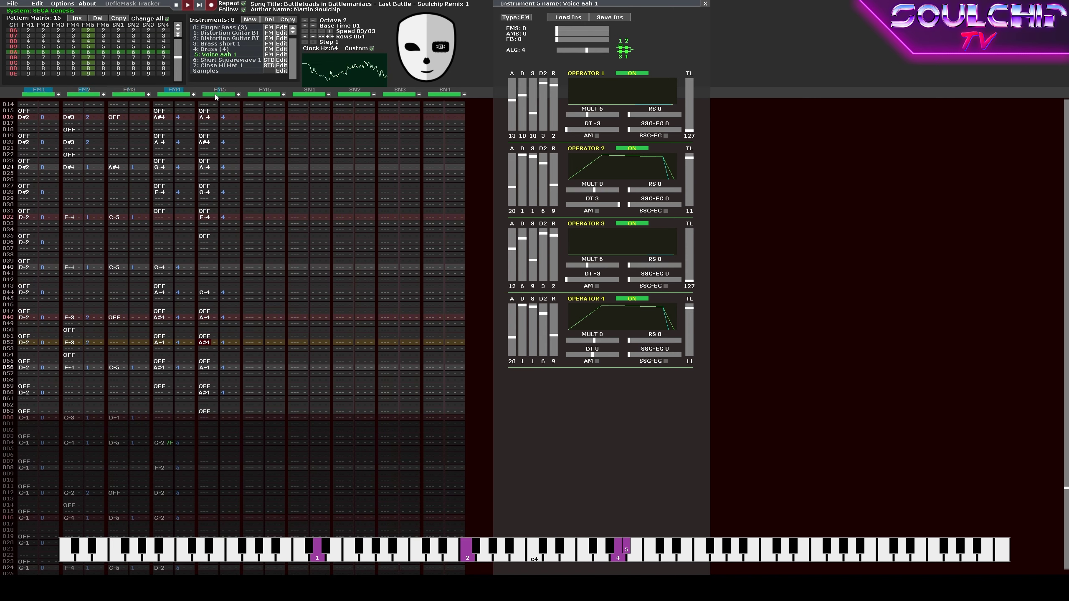
key(Return)
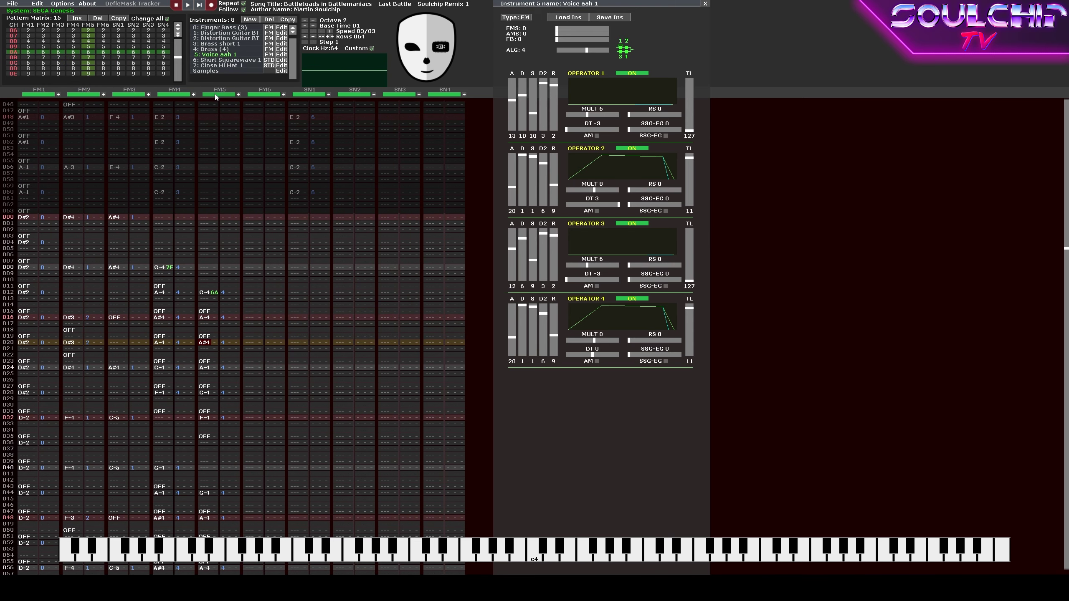
Copy the FM5 brass echo phrase into the last pattern and play that pattern.
key(KP_Add)
key(KP_Add)
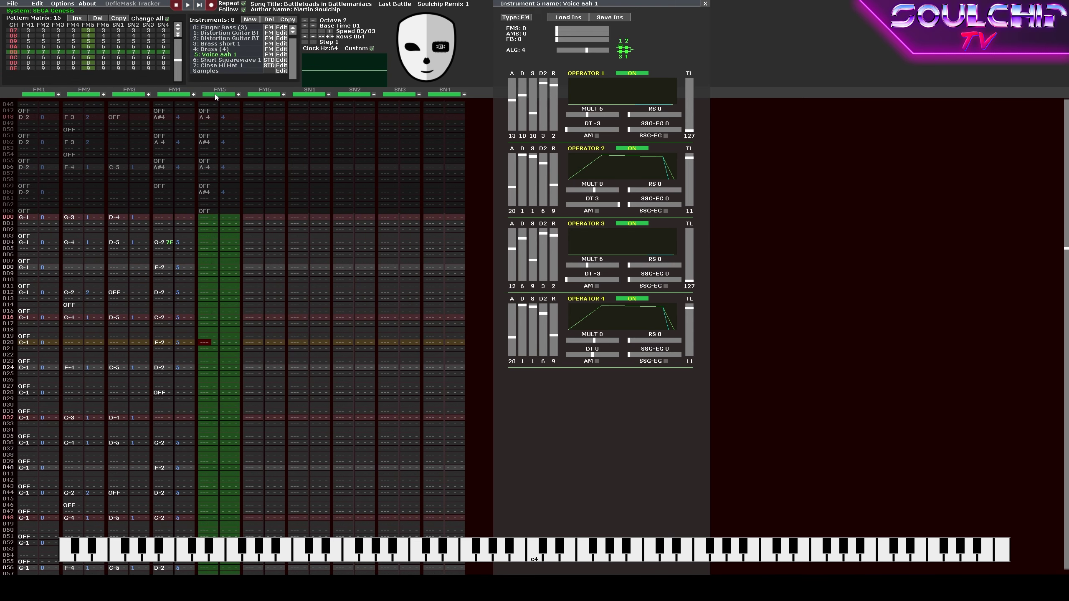
key(Return)
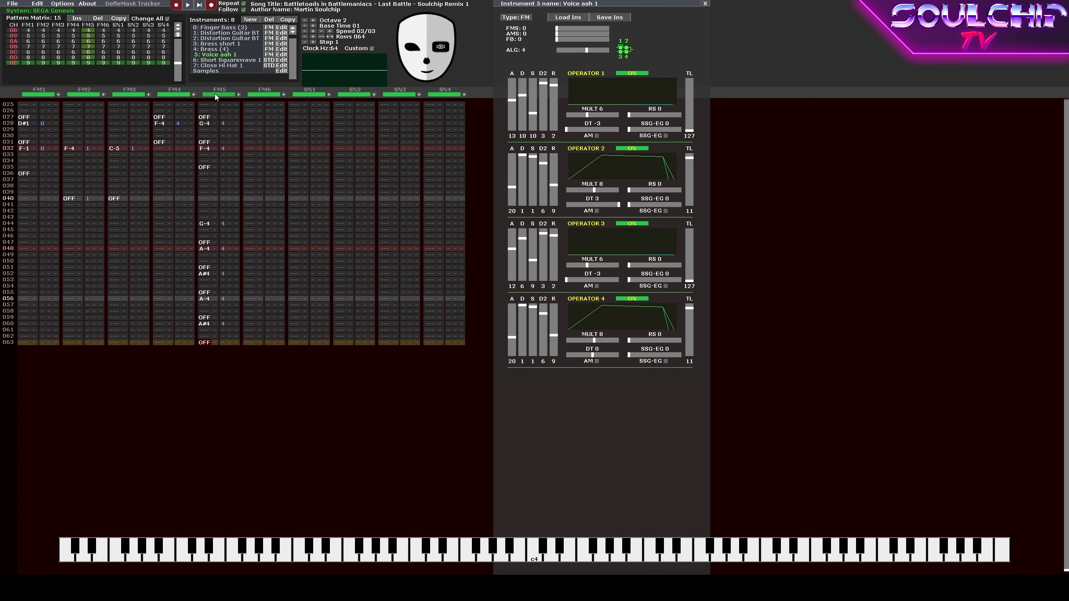
key(Return)
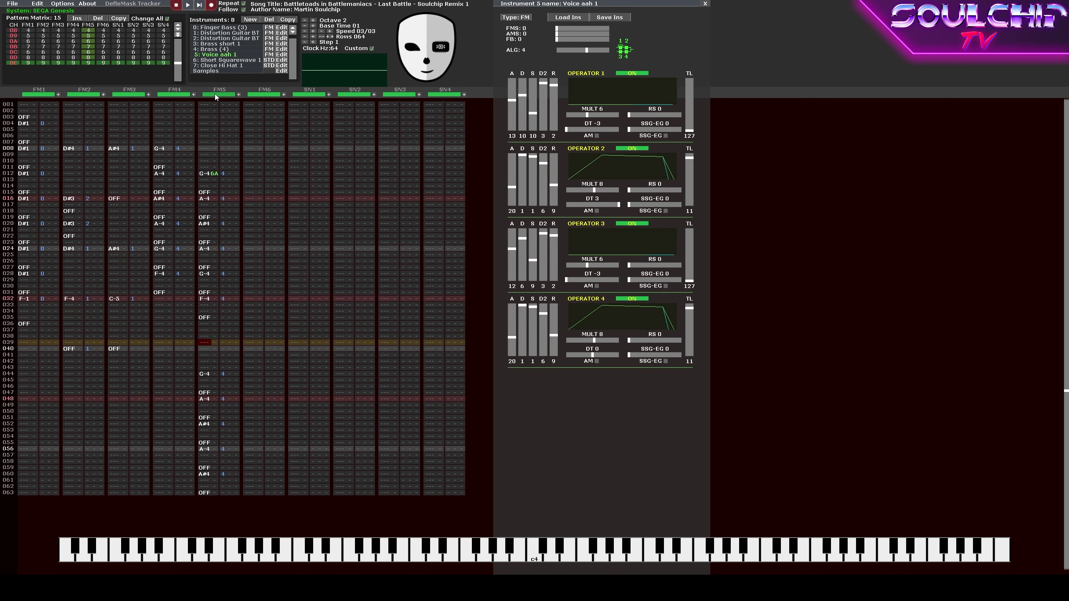
Select the FM5 notes from row 40 to row 63 in the last pattern and delete them.
key(shift+Down)
key(shift+Down)
key(shift+Down)
key(shift+Down)
key(shift+Down)
key(shift+Down)
key(shift+Down)
key(shift+Down)
key(shift+Down)
key(shift+Down)
key(shift+Down)
key(shift+Down)
key(shift+Down)
key(shift+Down)
key(shift+Down)
key(shift+Down)
key(shift+Down)
key(shift+Down)
key(shift+Down)
key(shift+Down)
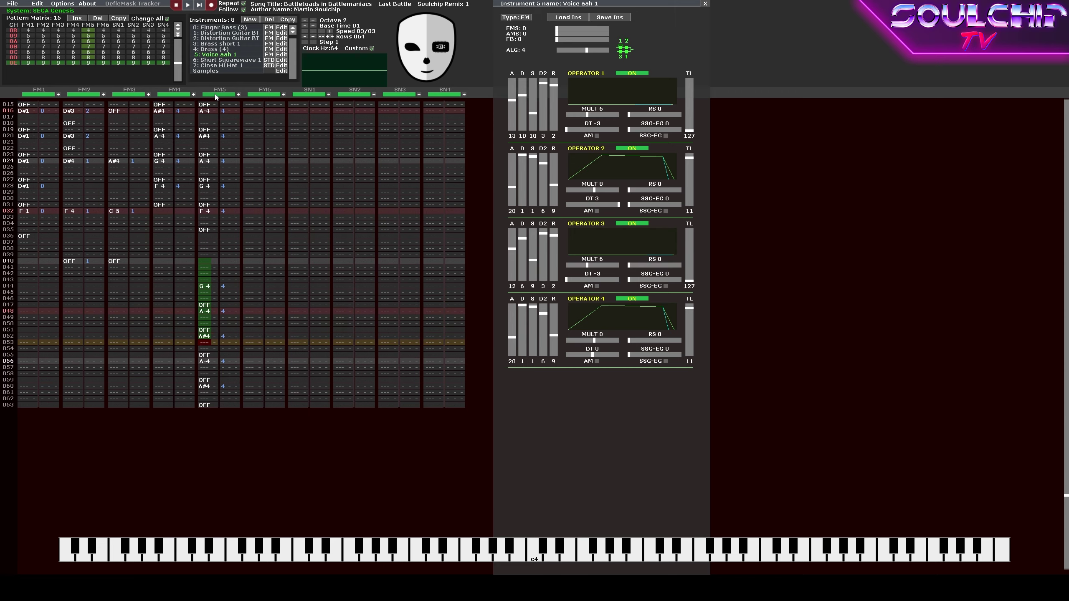
key(shift+Right)
key(shift+Right)
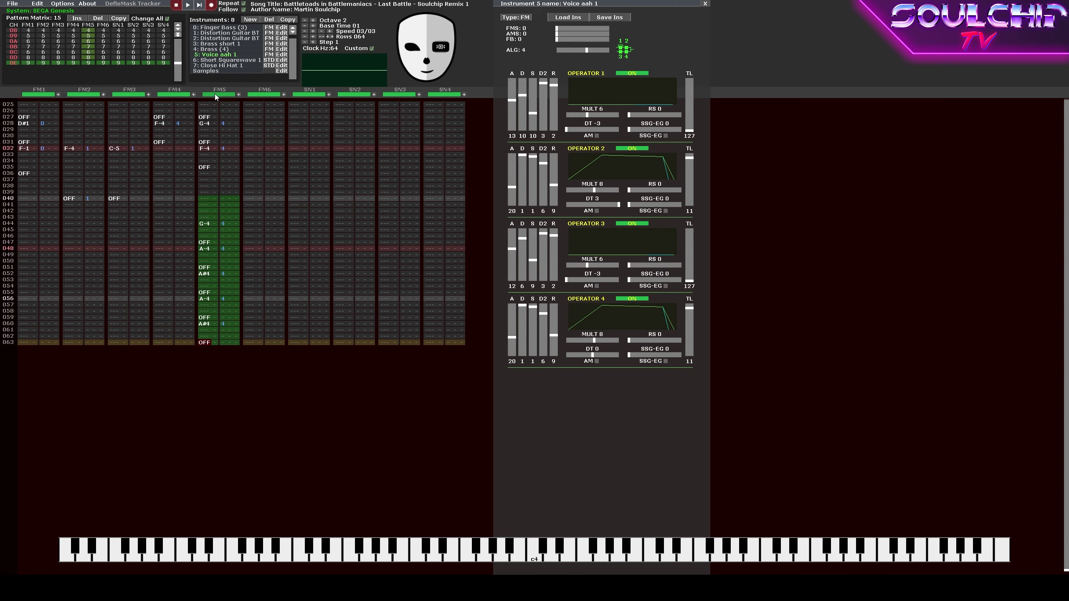
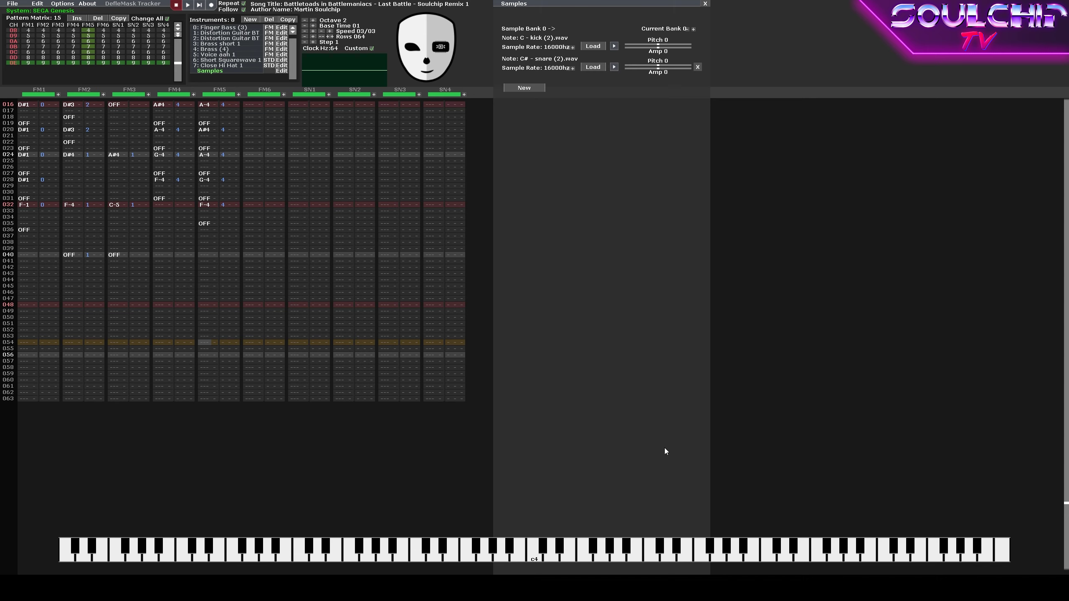
key(KP_Divide)
key(KP_Divide)
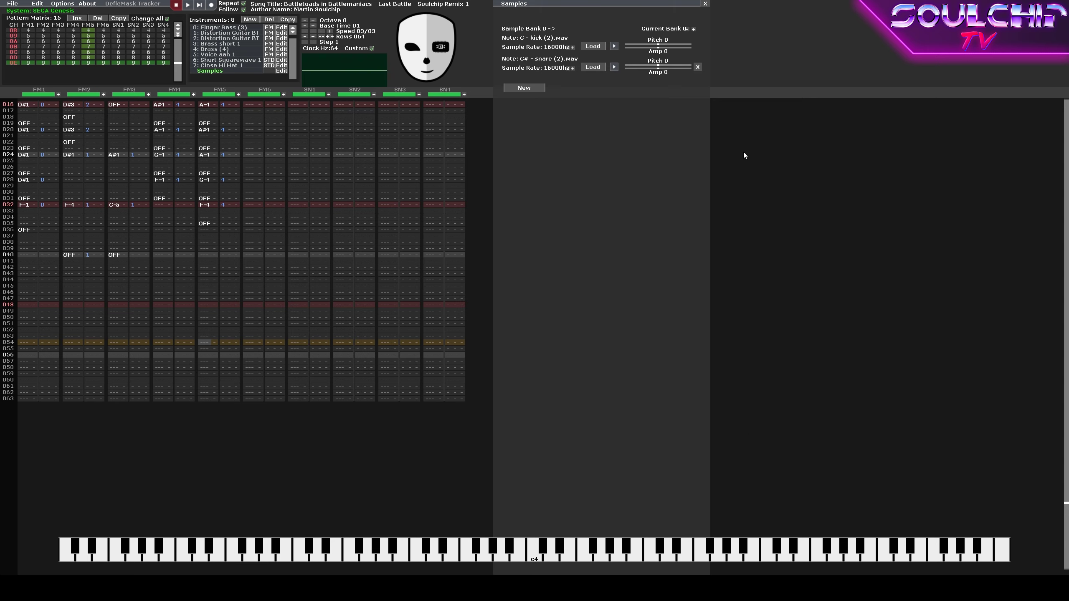
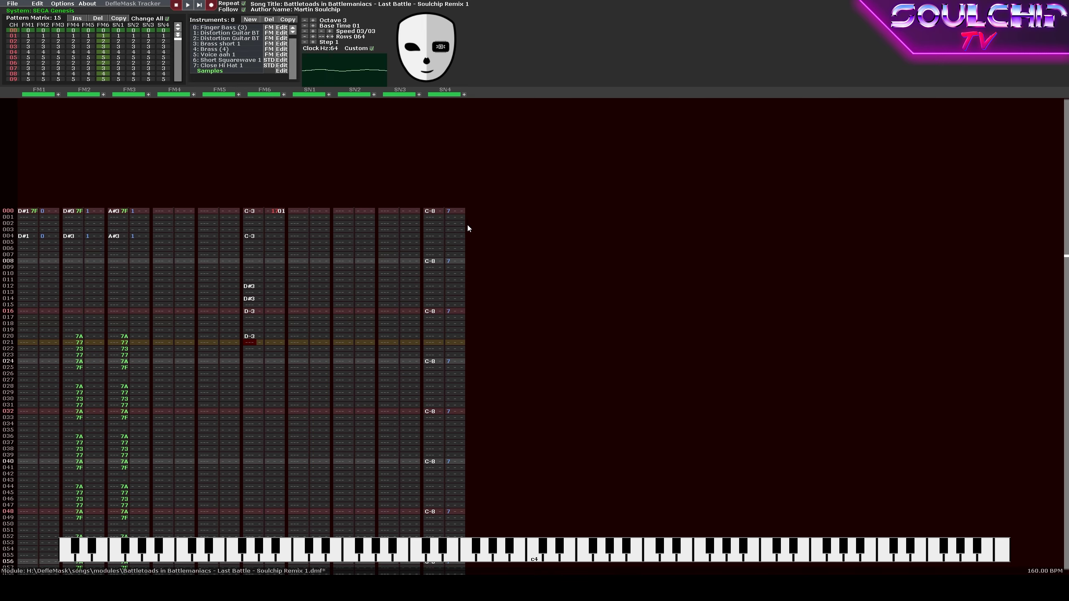
Play the first pattern, shift its last two FM6 D-3 drum notes up to rows 19 and 22, and listen again.
key(Return)
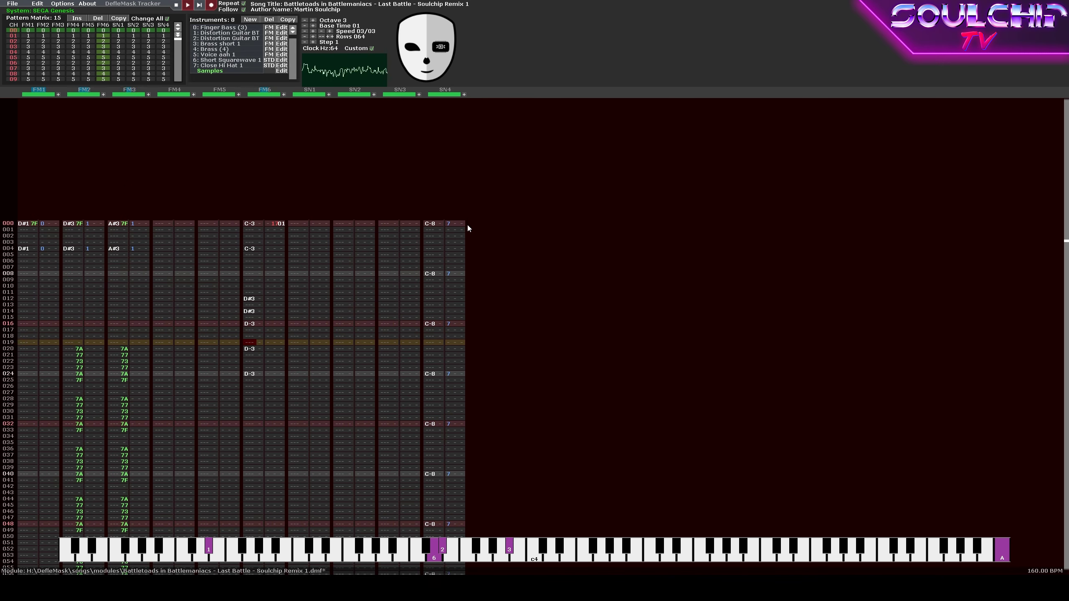
key(Return)
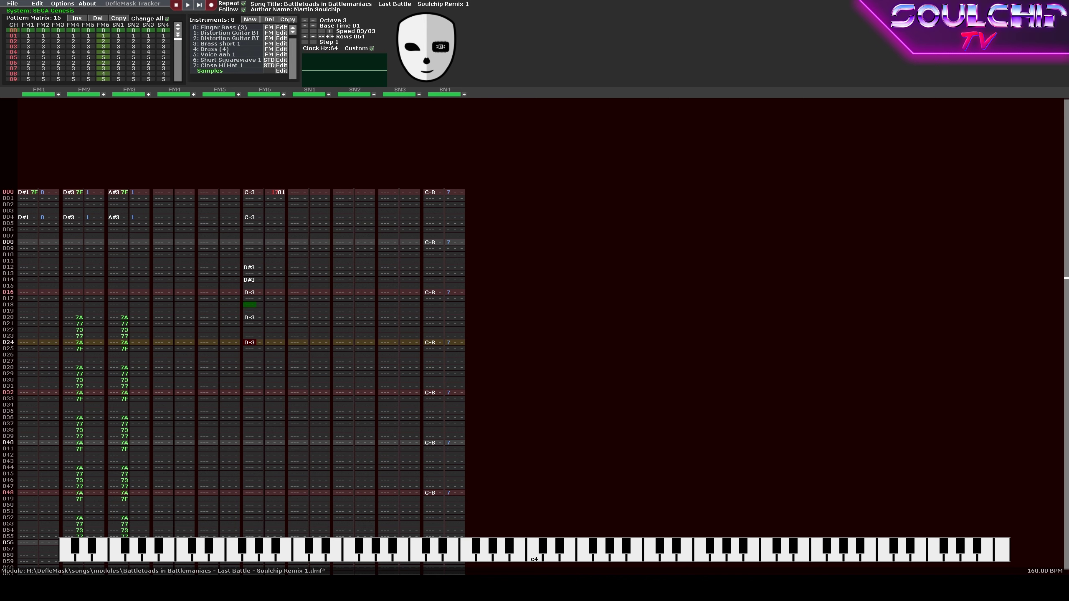
click(250, 311)
key(BackSpace)
key(Down)
key(Down)
key(Down)
key(Down)
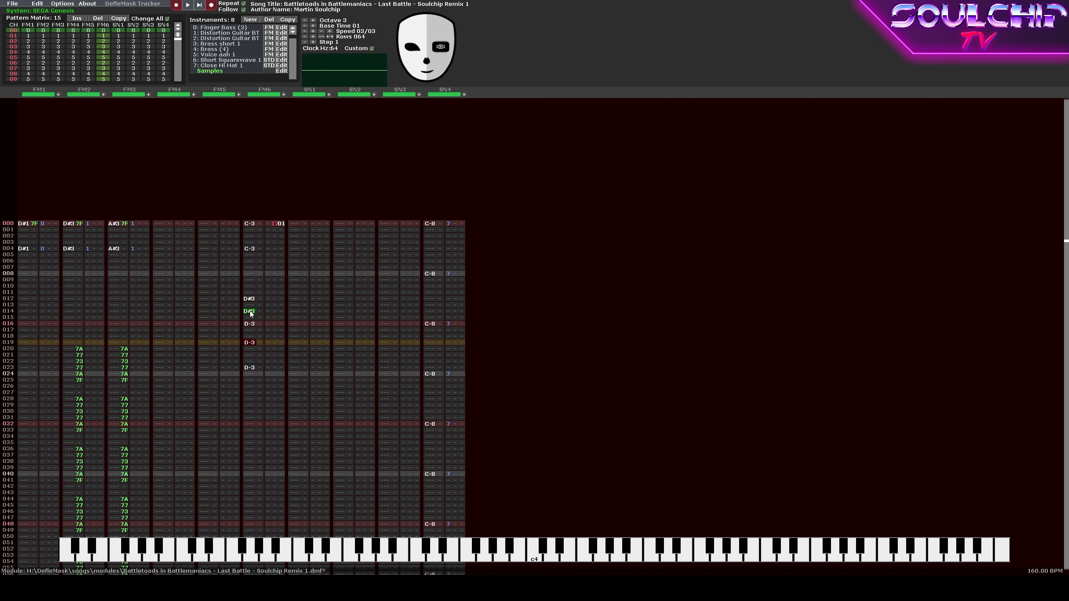
key(Return)
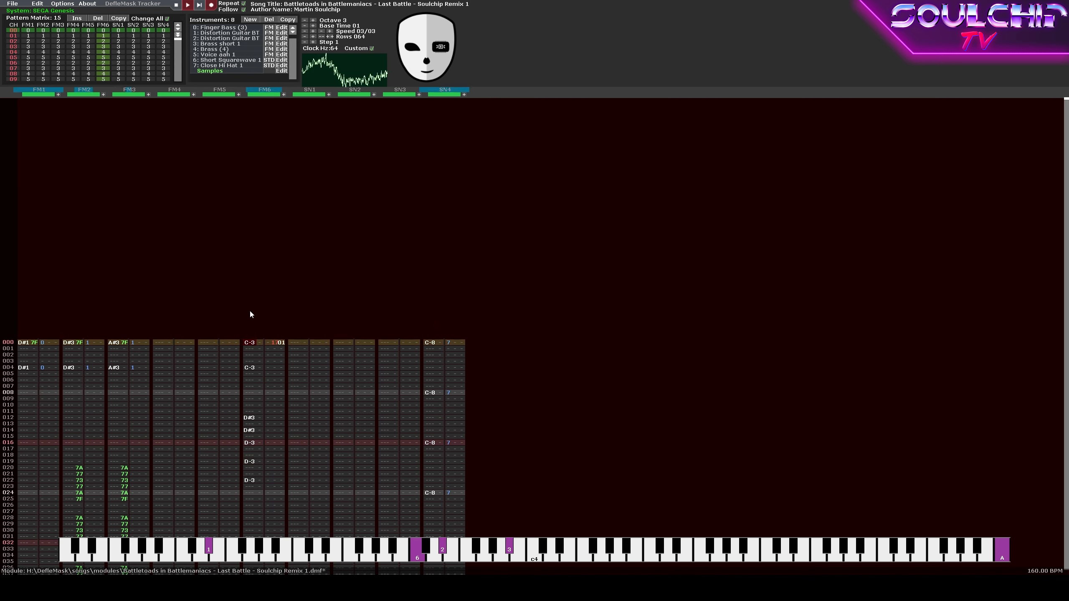
key(Return)
Enter a D#3 drum note at row 24 of FM6 and play the pattern.
key(Up)
key(Up)
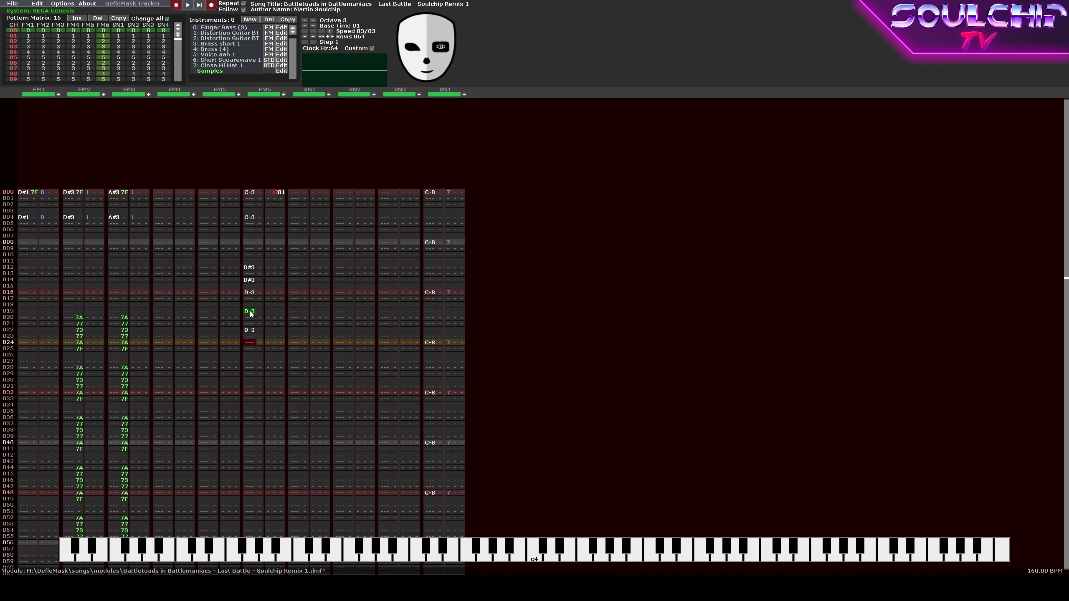
key(x)
key(Up)
key(Down)
key(Up)
key(d)
key(Return)
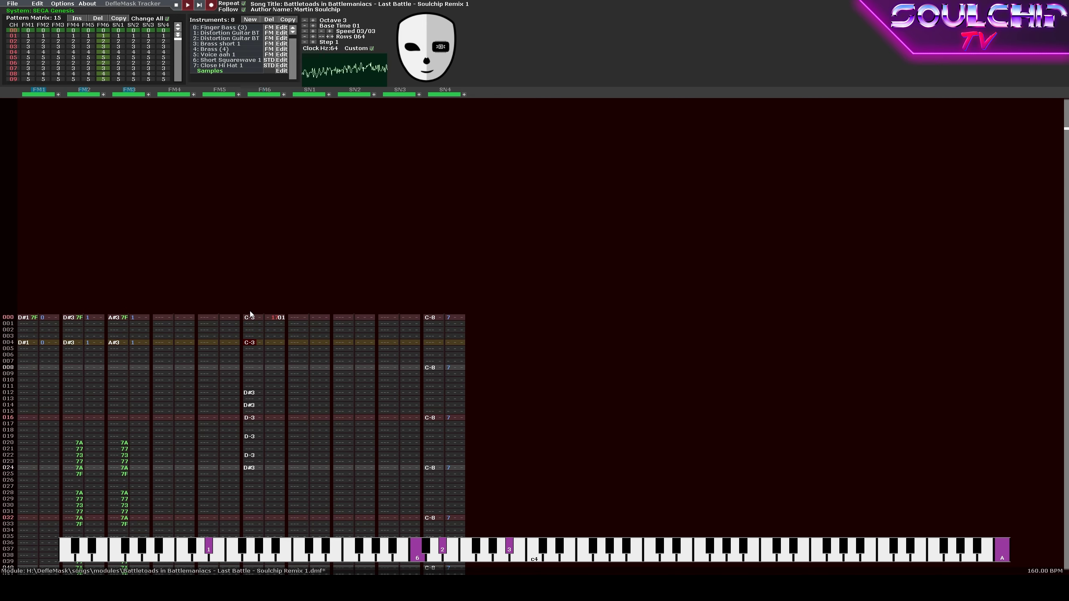
key(Return)
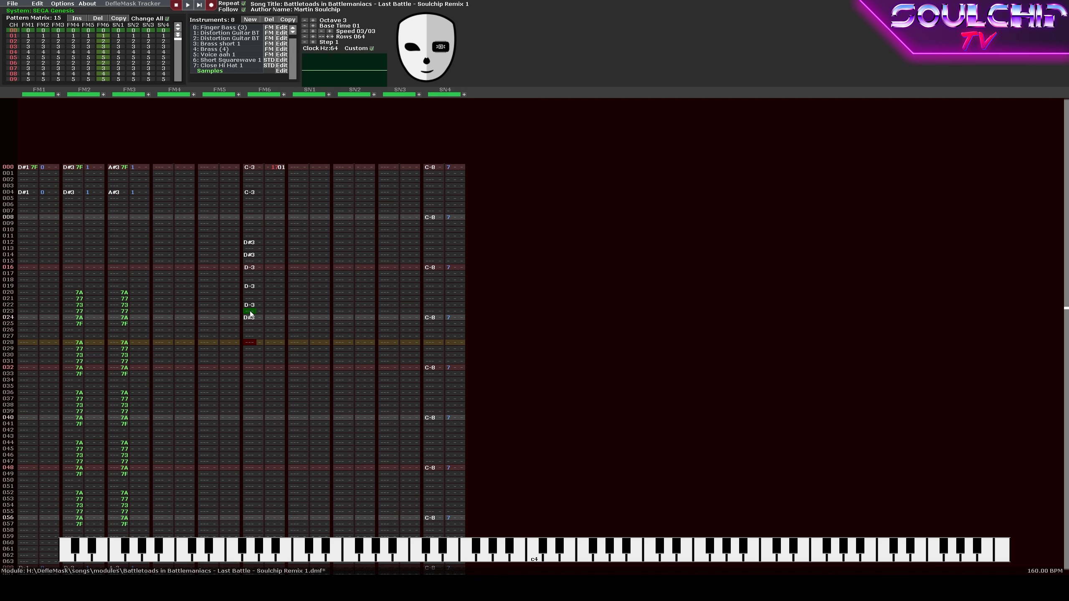
Add D#3 drum notes at rows 27 and 30 of FM6 and play the pattern.
key(d)
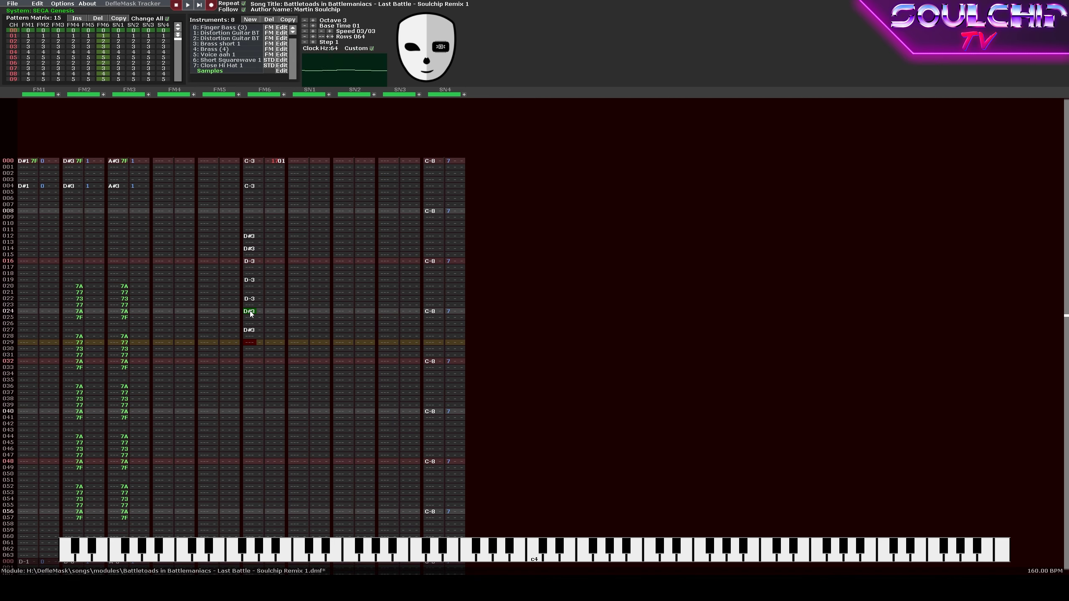
key(Down)
key(Down)
key(d)
key(Return)
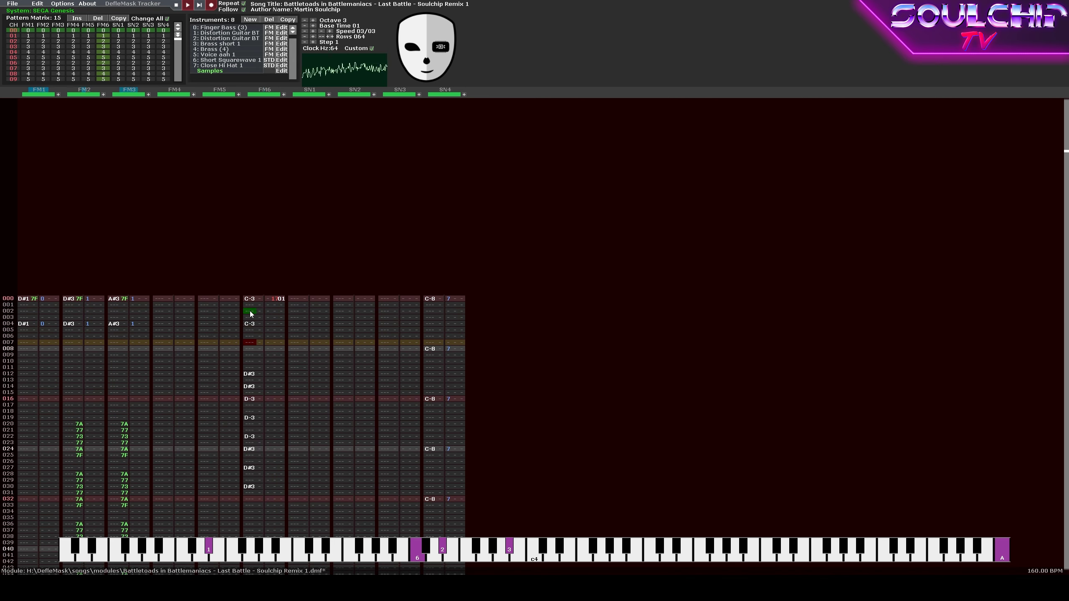
key(Return)
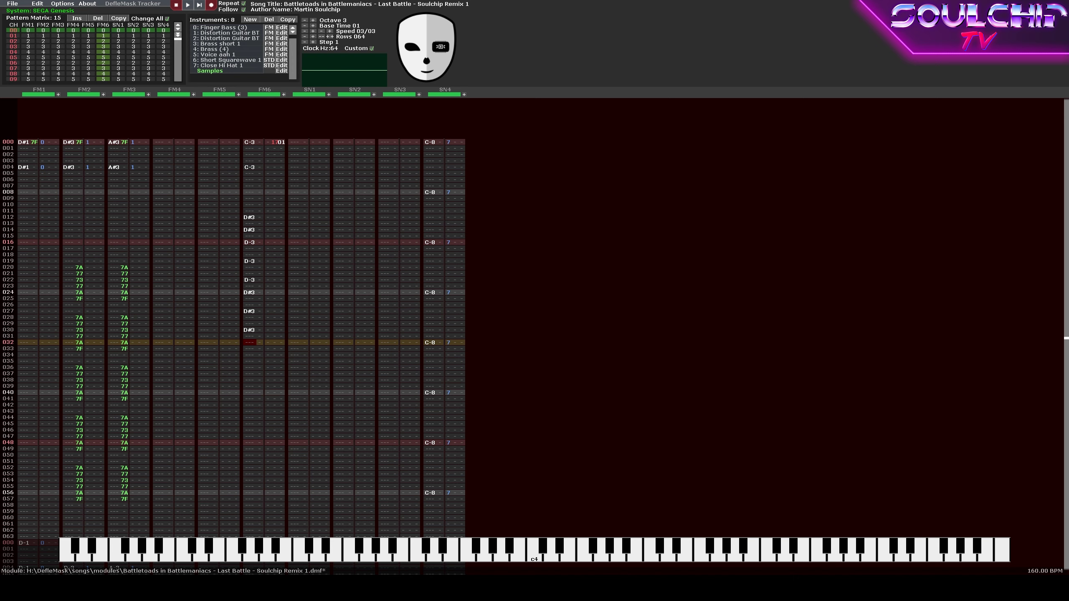
Add effect 0C02 to the FM6 note at row 16, solo FM6 and play the pattern.
click(251, 243)
key(Page_Up)
text(0c)
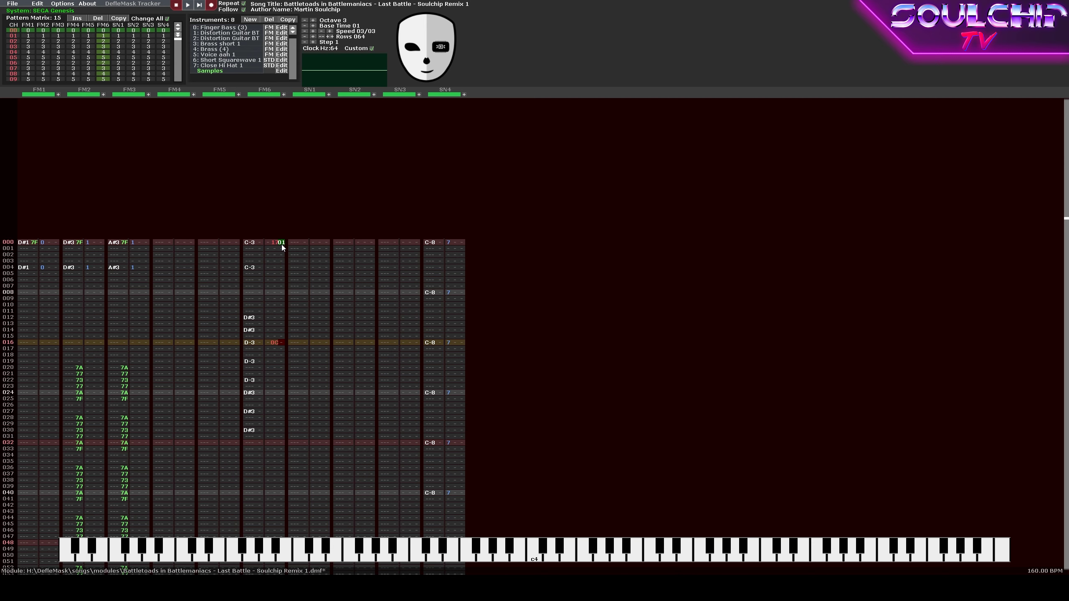
text(02)
right_click(265, 95)
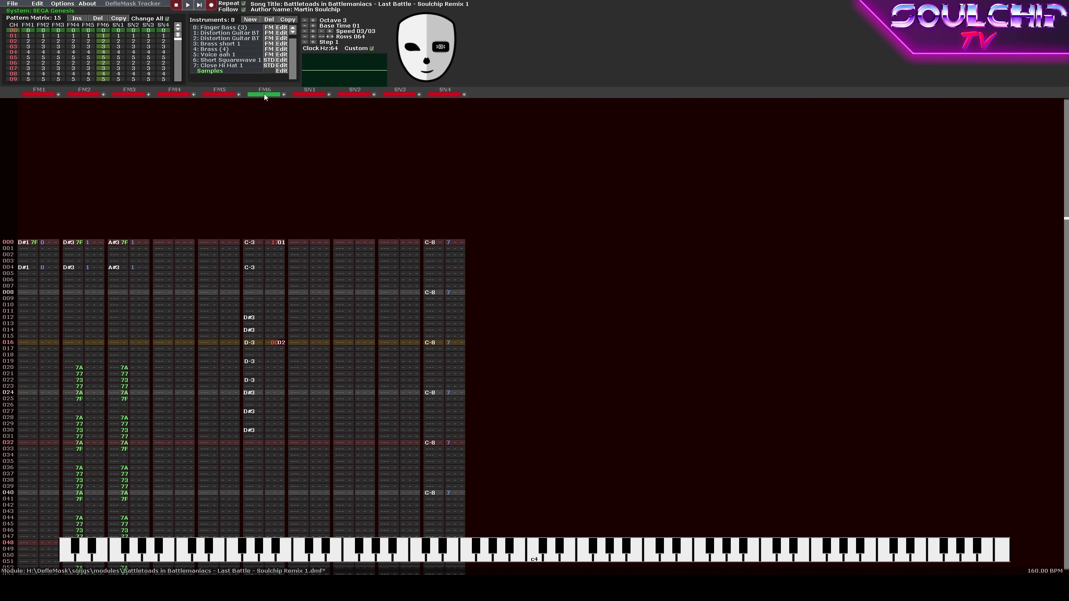
key(Return)
key(Return)
Try the values 03 and 01 for the 0C effect at row 16 of FM6, playing the pattern with each.
key(Up)
key(Up)
key(Up)
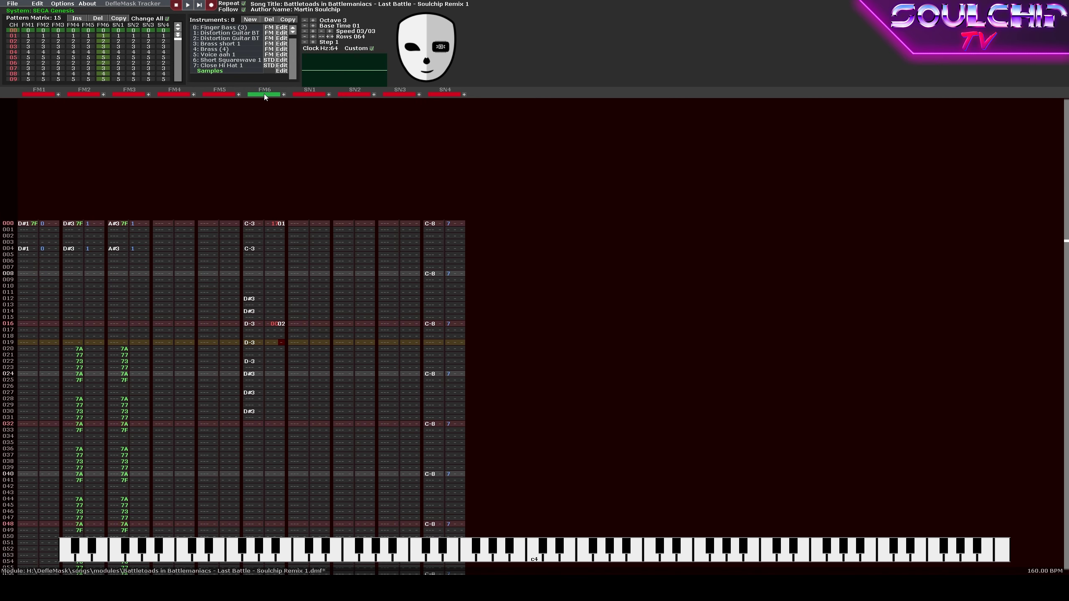
key(Up)
key(Up)
key(Up)
text(03)
key(Return)
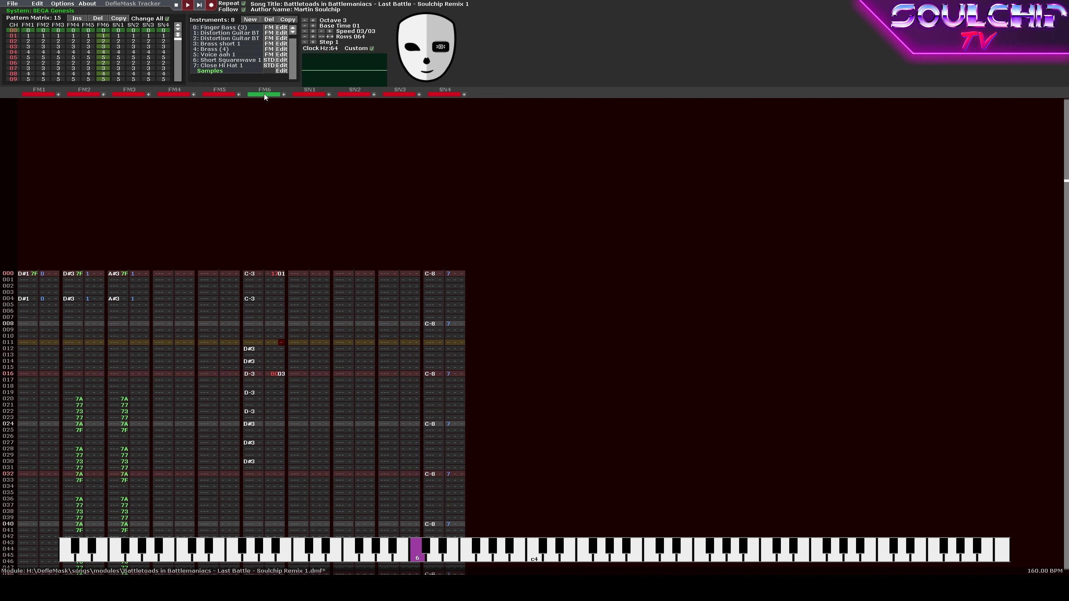
key(Return)
text(01)
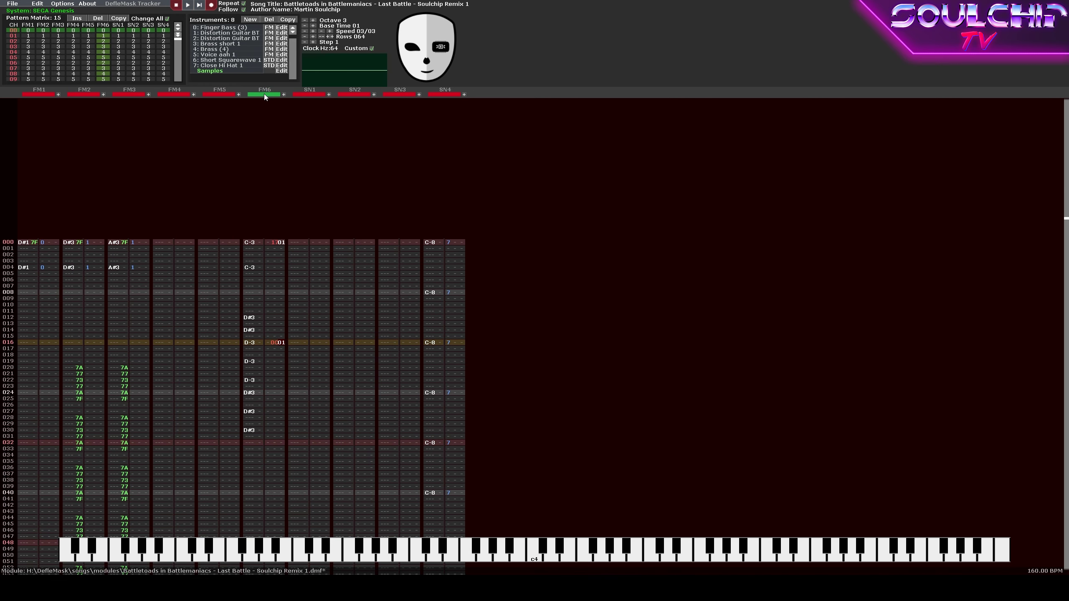
key(Return)
key(Return)
Set the 0C effect value at row 16 of FM6 to 02 and play the pattern.
key(Up)
key(Up)
text(02)
key(Up)
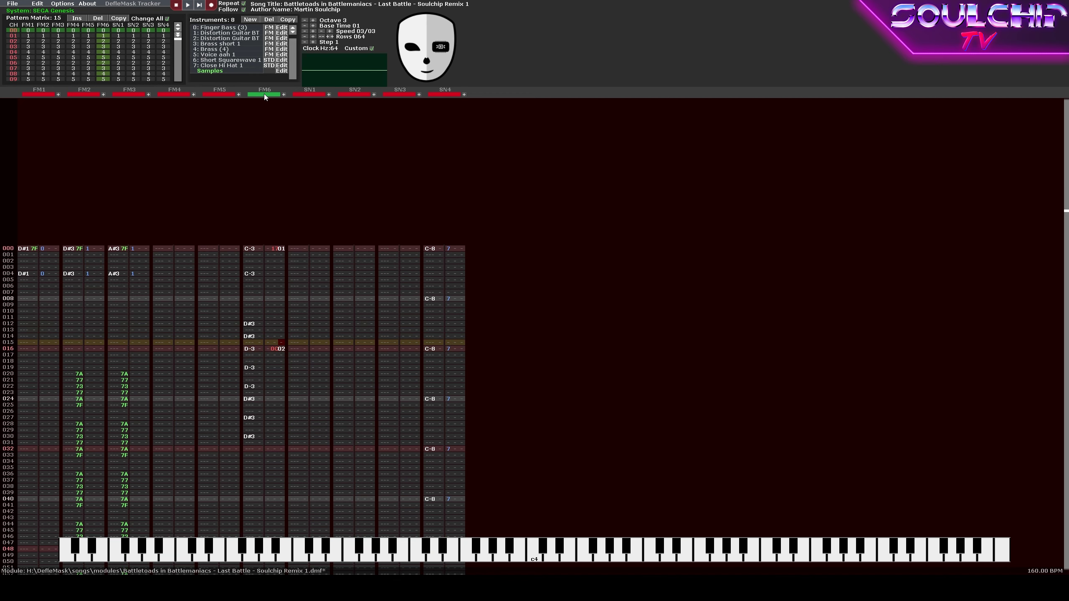
key(Return)
key(Return)
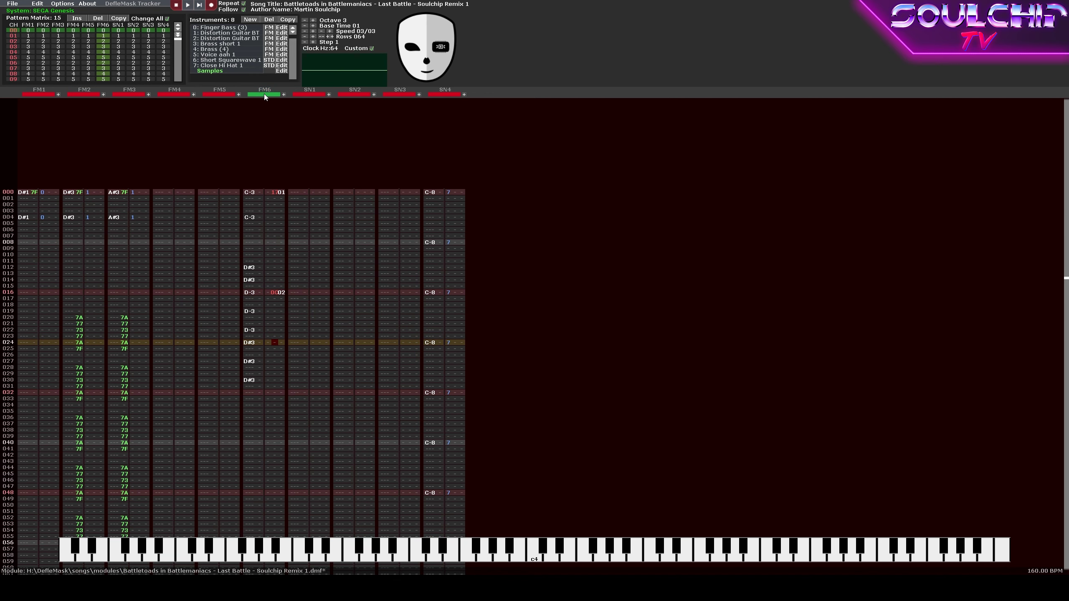
Add effect 0C02 to the FM6 note at row 24 and play the soloed drums.
text(0C02)
key(Return)
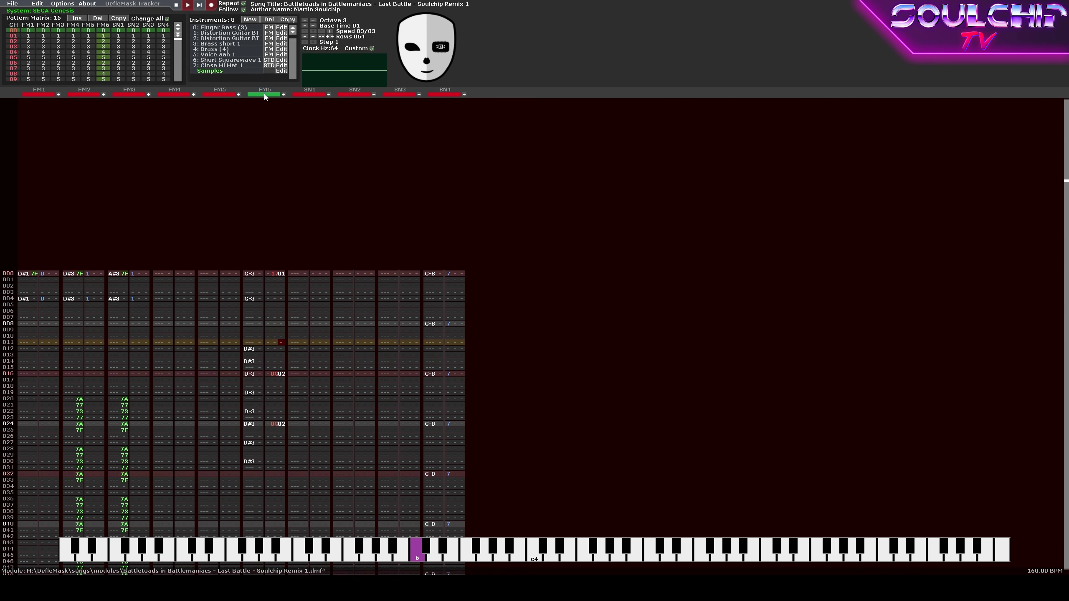
key(Left)
key(Left)
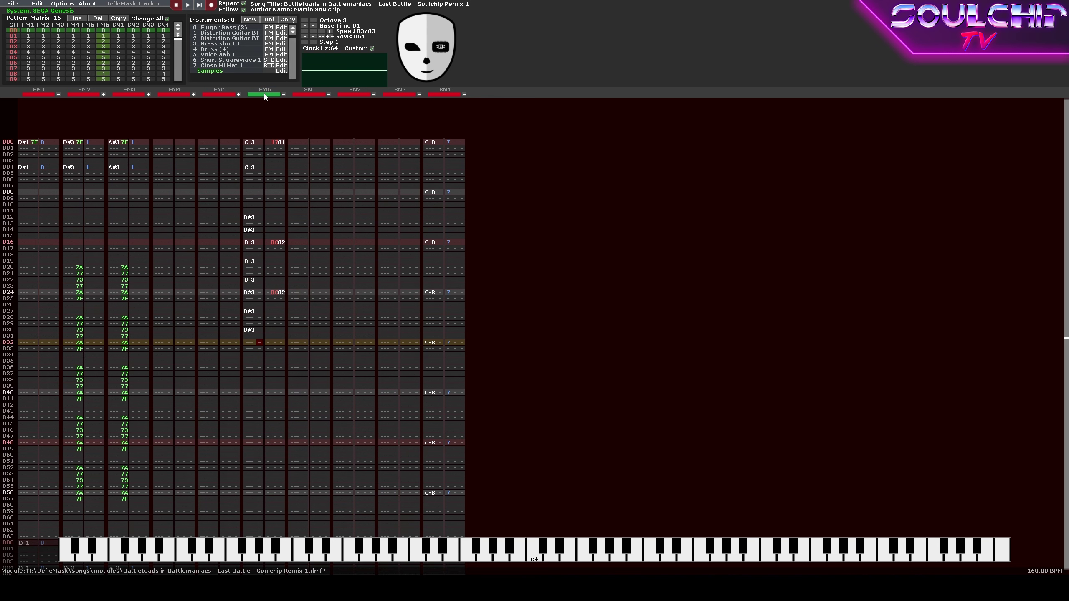
Replay the soloed drums, unmute all channels and play the pattern with the full mix.
key(Return)
key(Return)
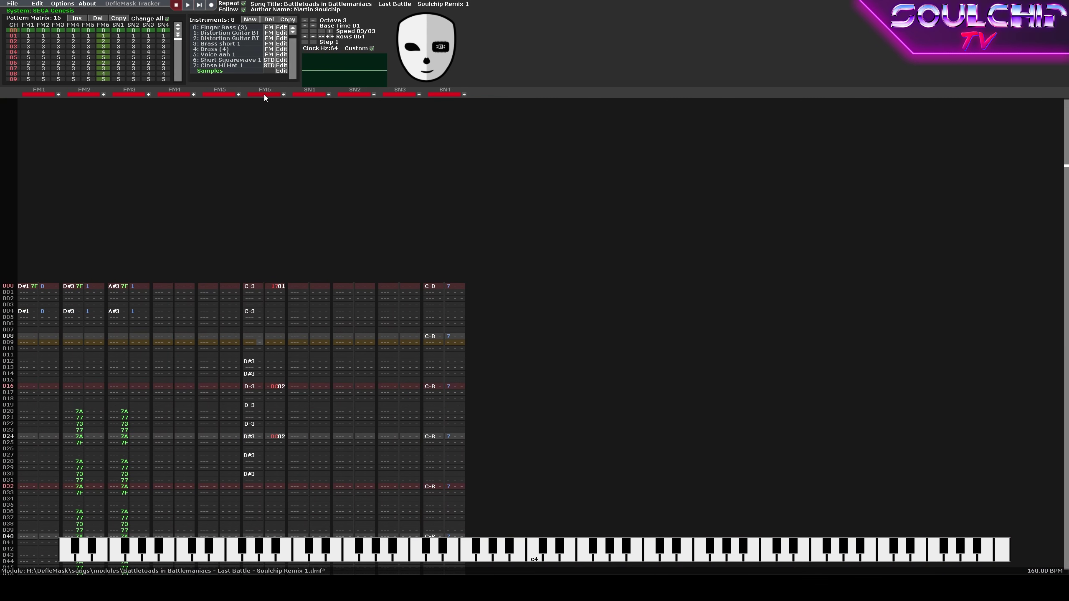
key(Return)
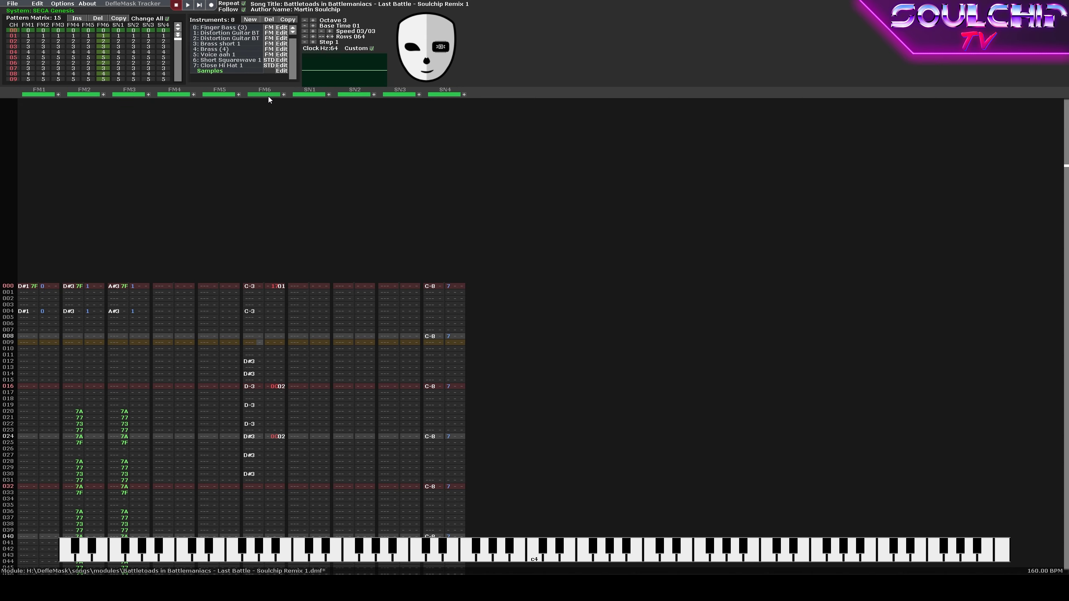
key(Return)
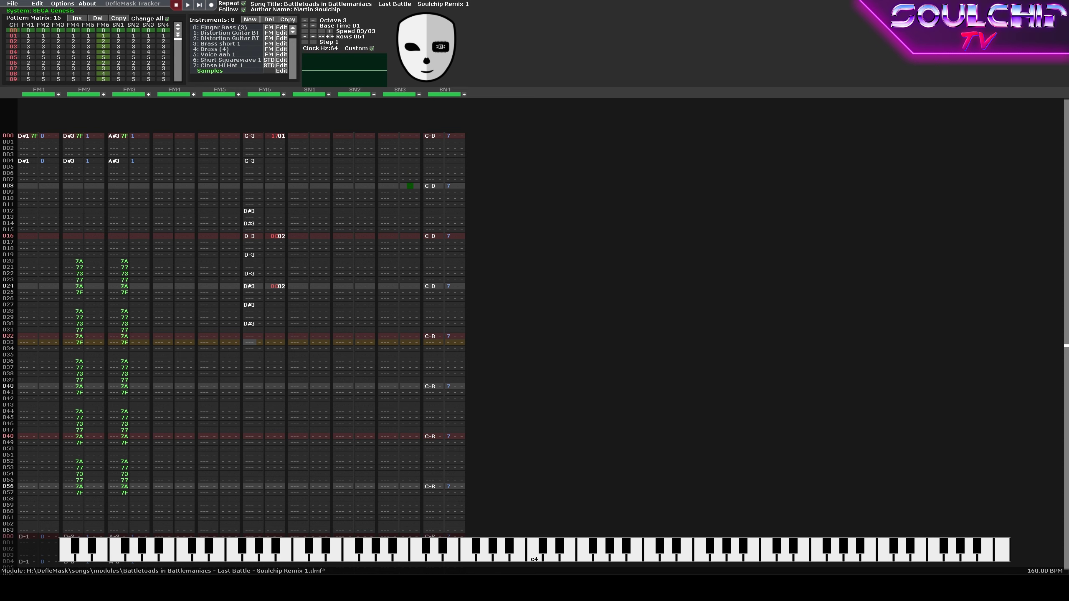
Add C#3 notes at rows 32 and 36 of FM6, with effect 0C02 on row 32, and play the pattern.
click(252, 335)
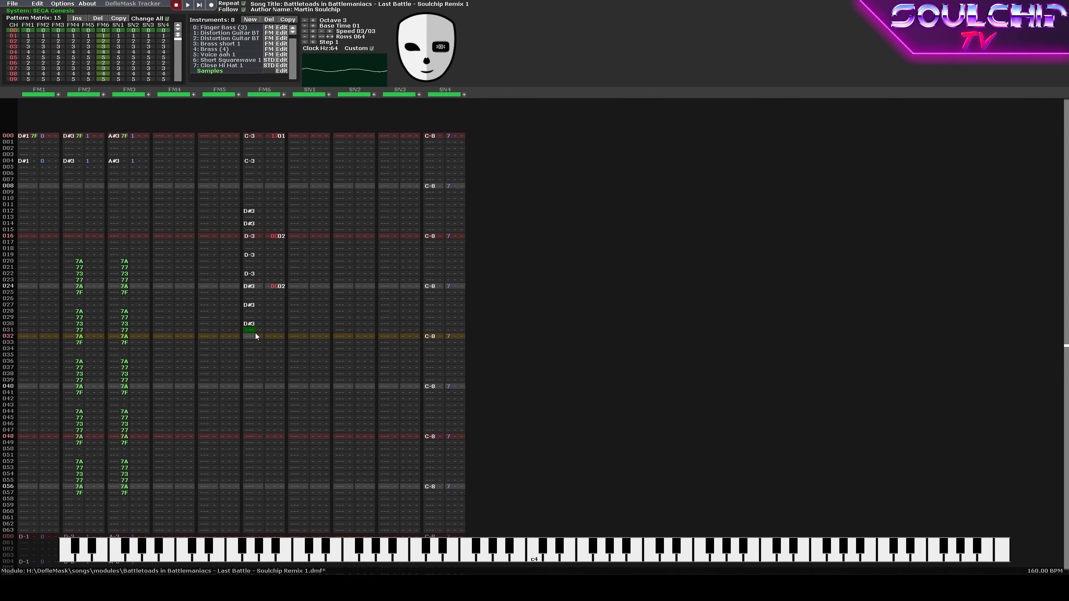
key(Down)
key(Up)
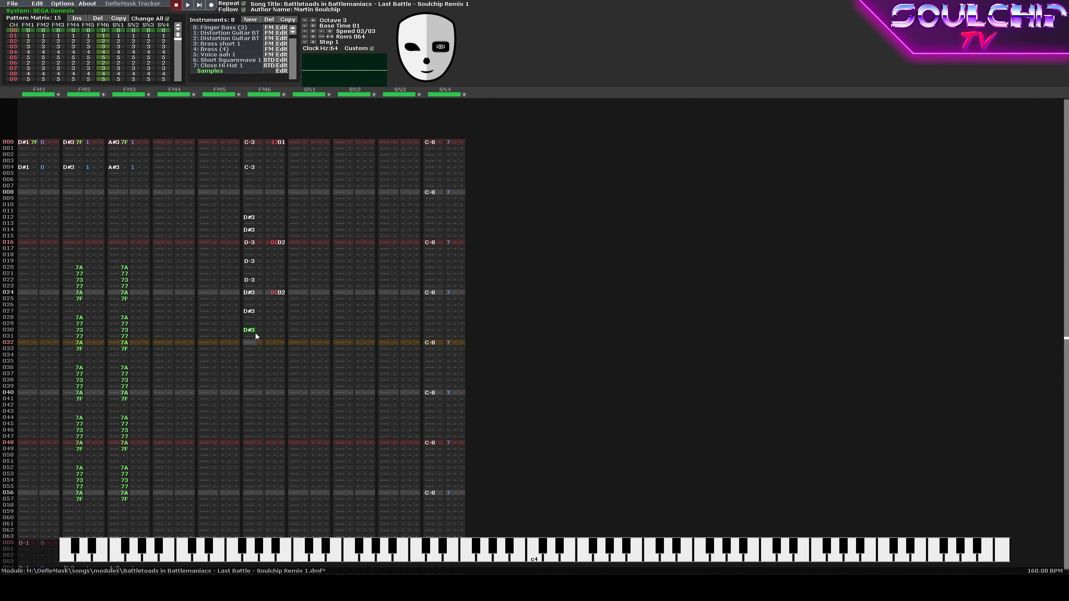
key(space)
key(s)
key(Right)
key(Right)
key(Right)
key(Up)
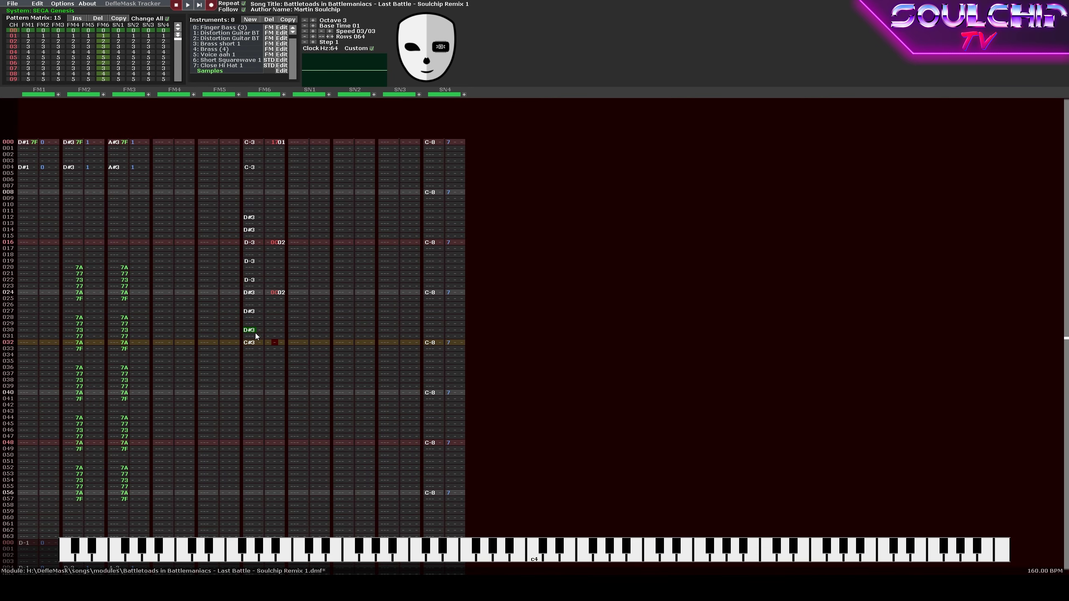
key(Return)
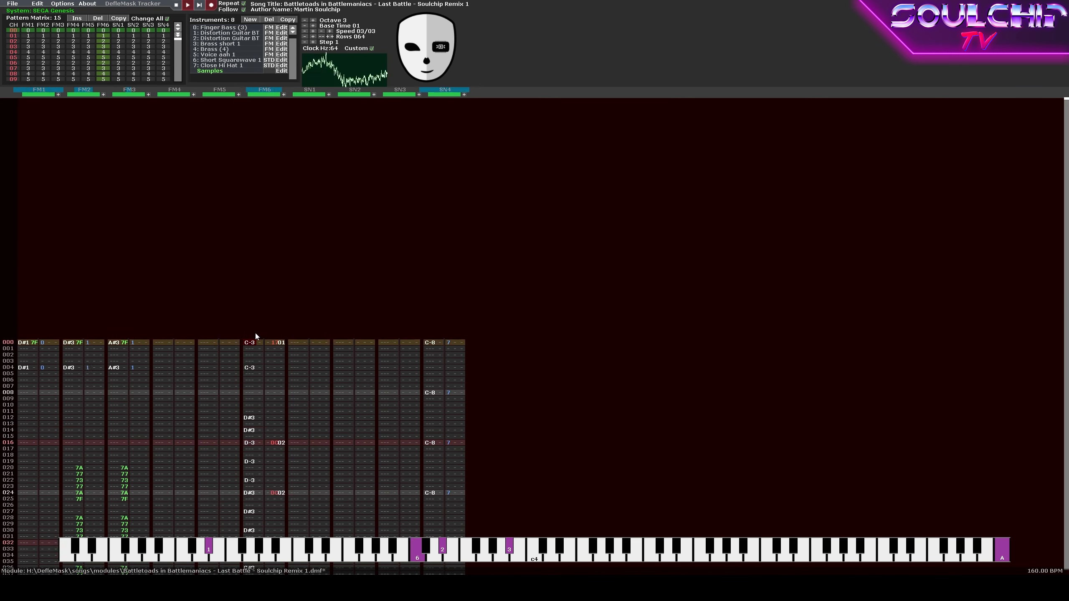
key(Return)
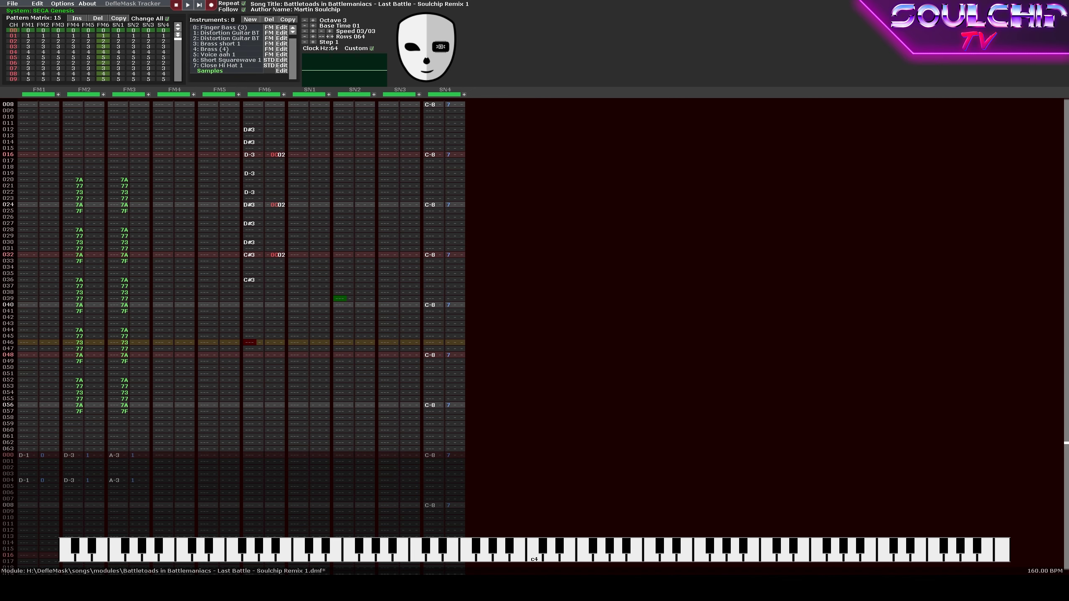
Enter D-3 at rows 40 and 42, C#3 at row 44, D#3 at row 46 and E-3 at row 48 of FM6.
click(250, 304)
key(x)
key(Down)
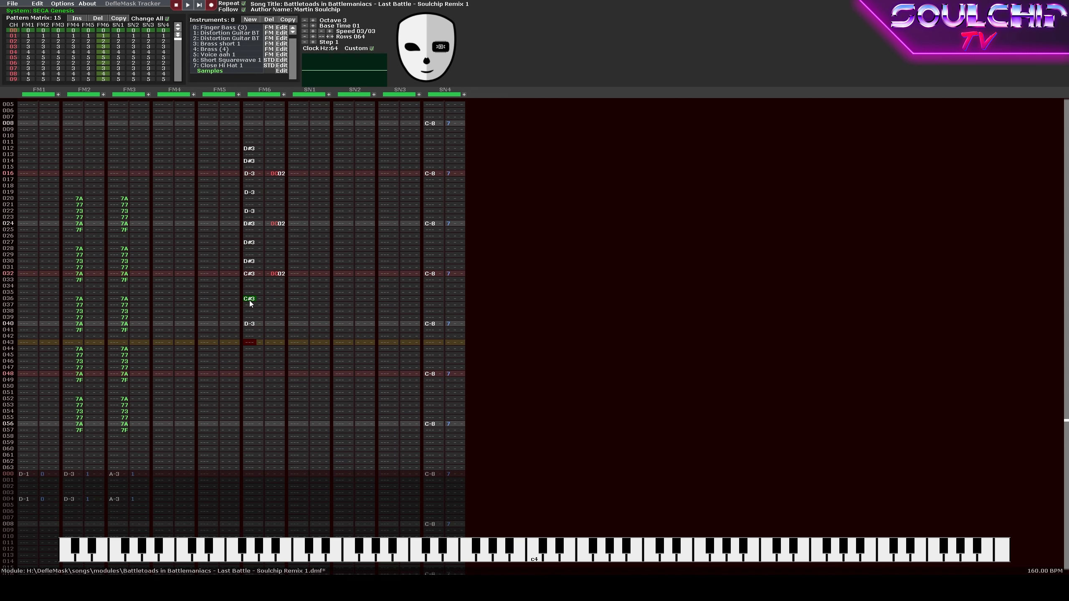
key(x)
key(Down)
key(s)
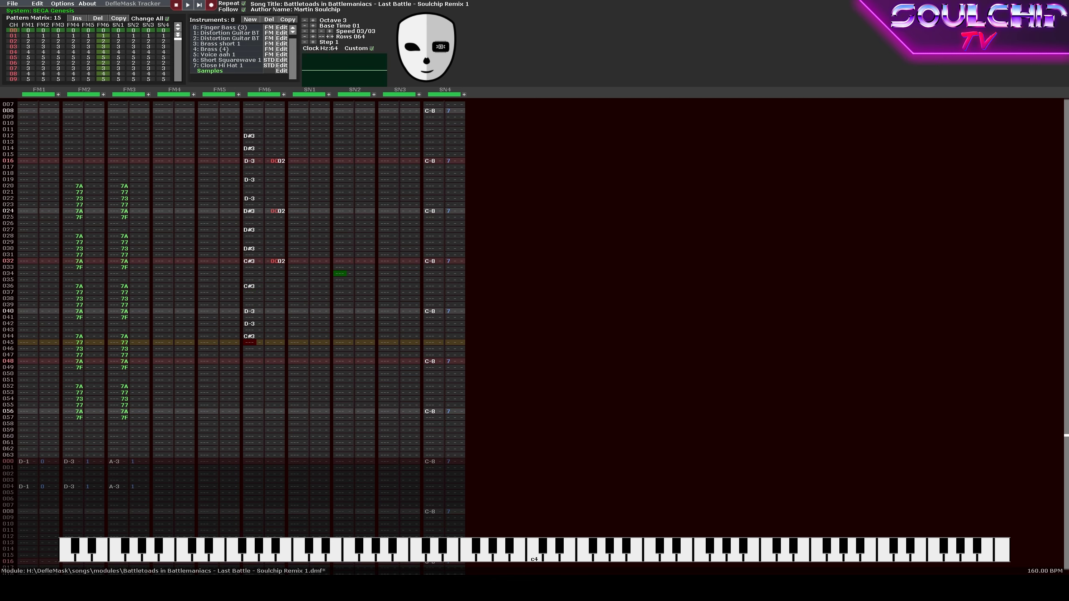
key(Down)
key(d)
key(Down)
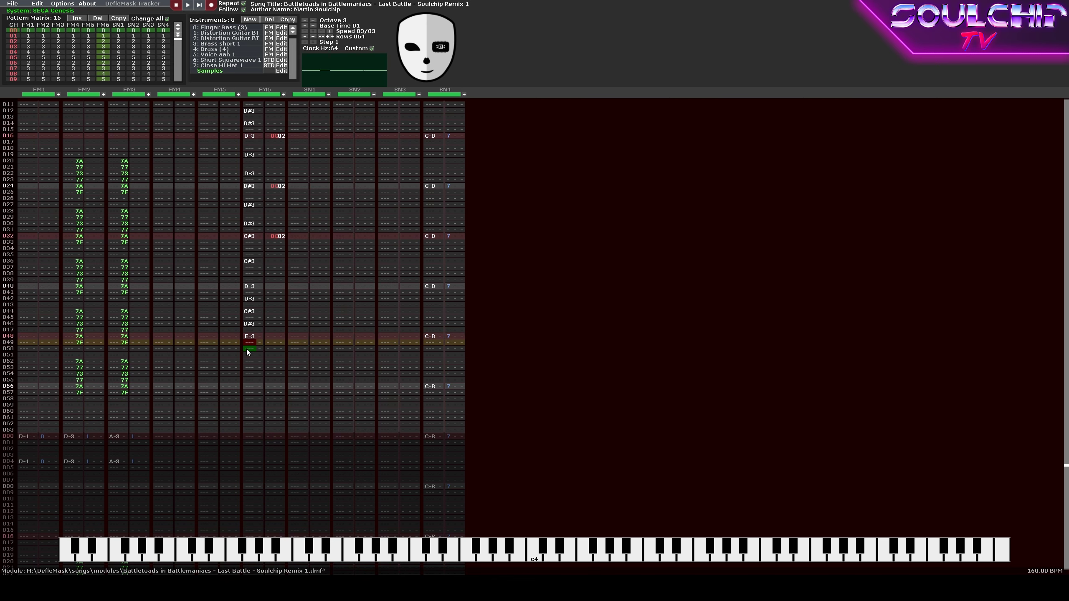
key(c)
key(Down)
Shift the FM6 notes from row 40 onward down by four rows and play the pattern.
key(Up)
key(Up)
key(Up)
key(Up)
key(Up)
key(Up)
key(Up)
key(Up)
key(Up)
key(Up)
key(Insert)
key(Insert)
key(Insert)
key(Insert)
key(Return)
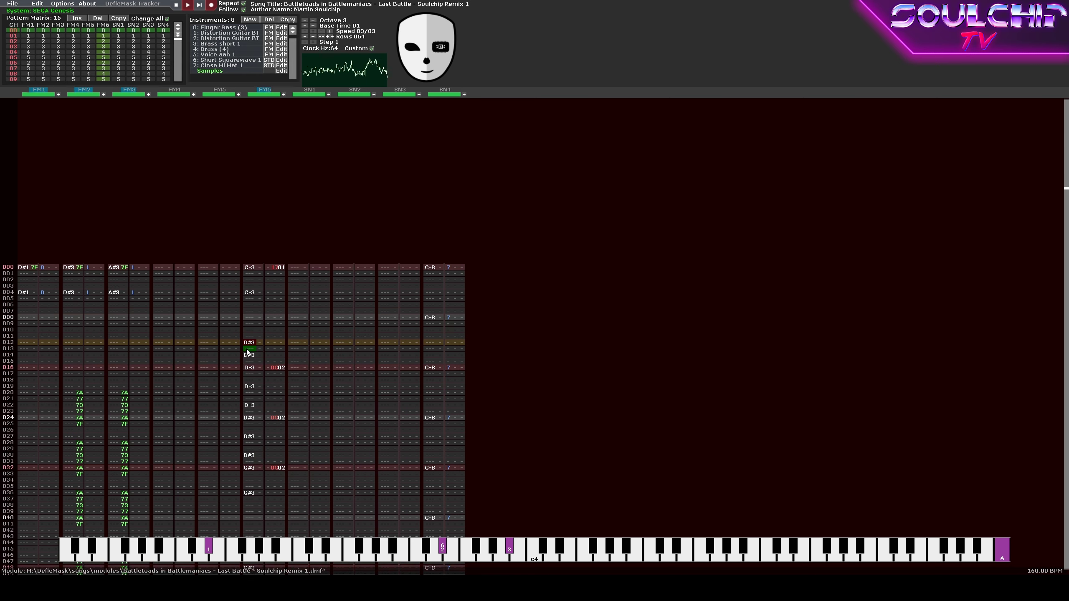
key(Return)
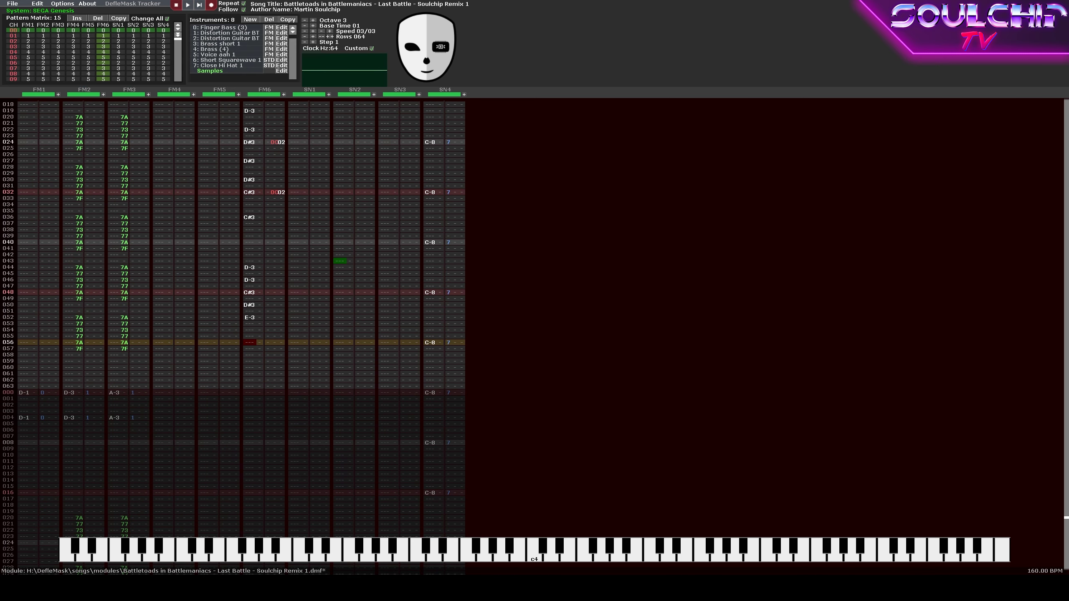
Add C-3 at row 54 and C#3 at row 56 of FM6.
click(252, 330)
key(z)
key(Down)
key(s)
Add effect 0C02 to the C#3 note at row 56 of FM6 and play the pattern.
key(Right)
key(Right)
key(Right)
key(Up)
text(0c)
key(Right)
key(Up)
key(Up)
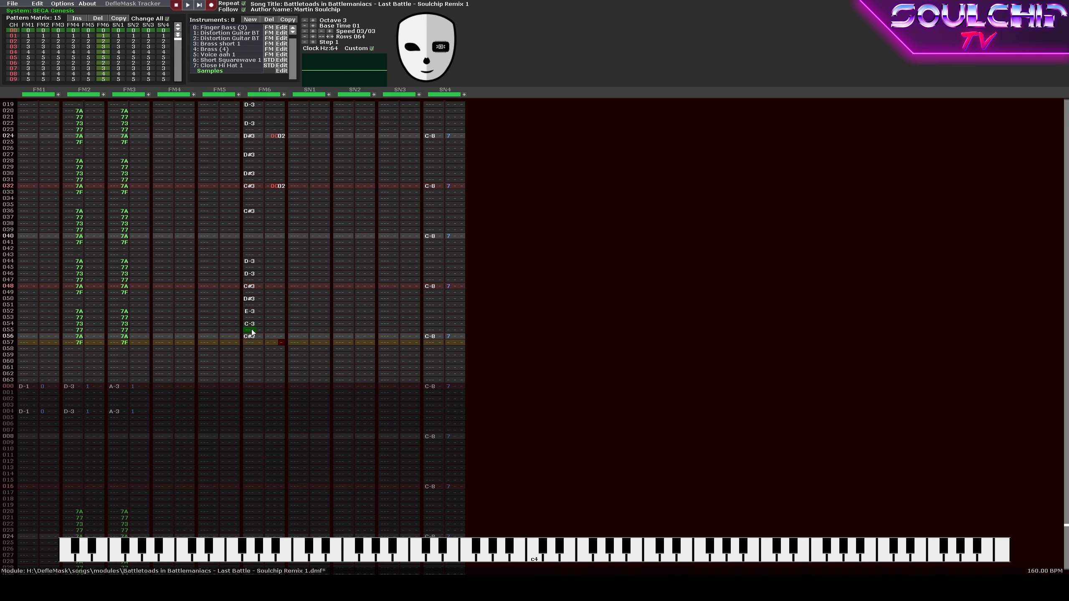
text(02)
key(Up)
key(Up)
key(Return)
key(Return)
key(Up)
key(Up)
key(Delete)
text(02)
key(Return)
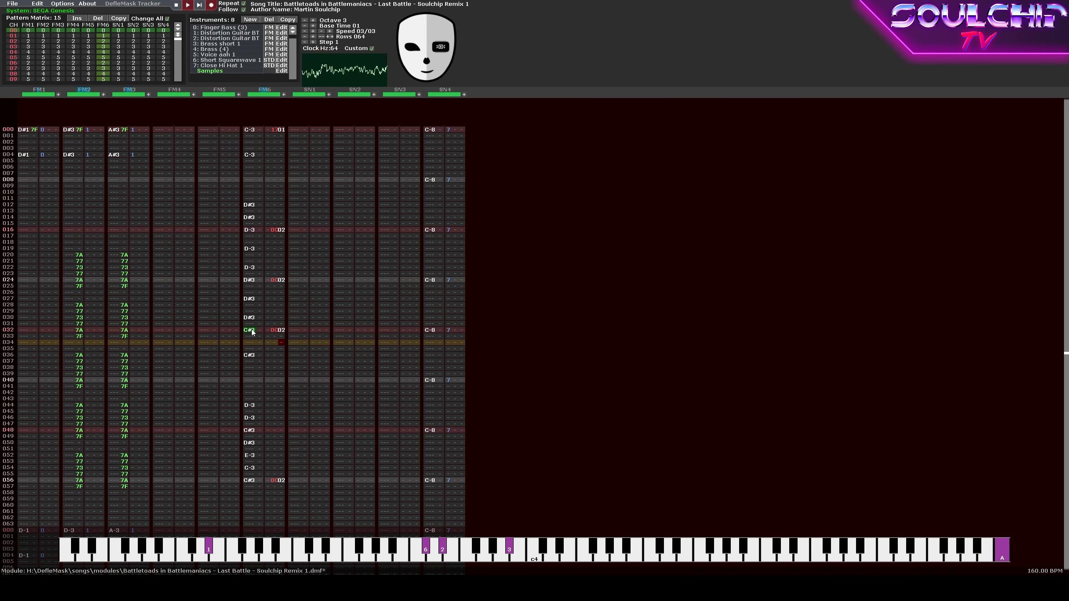
Add a C-3 note at row 055 of FM6 in the first pattern and play the fill back.
key(Return)
click(252, 330)
key(z)
key(Return)
key(Return)
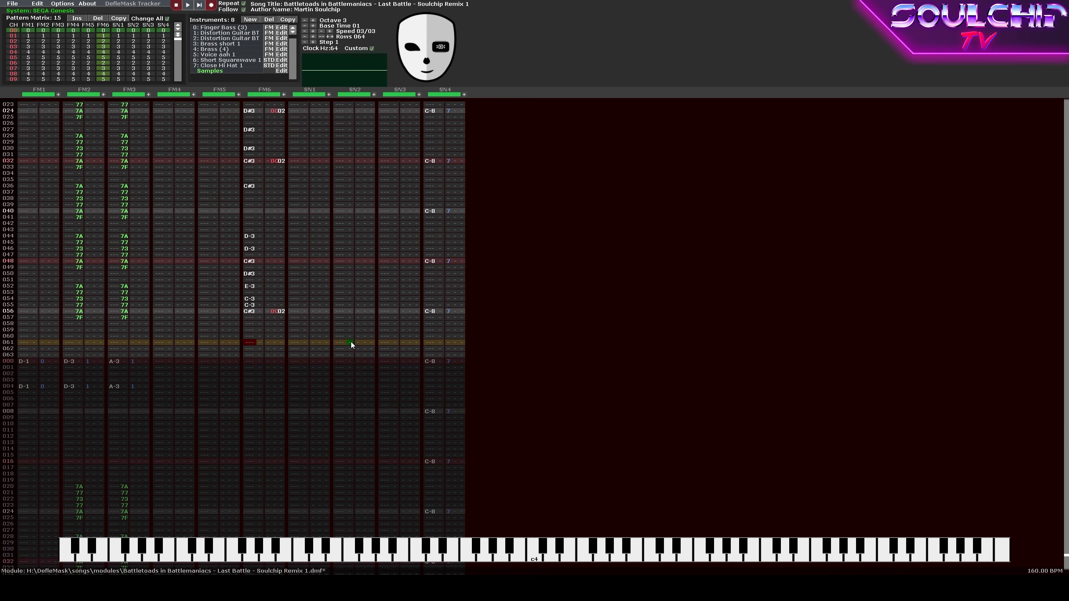
key(Up)
key(Up)
key(Up)
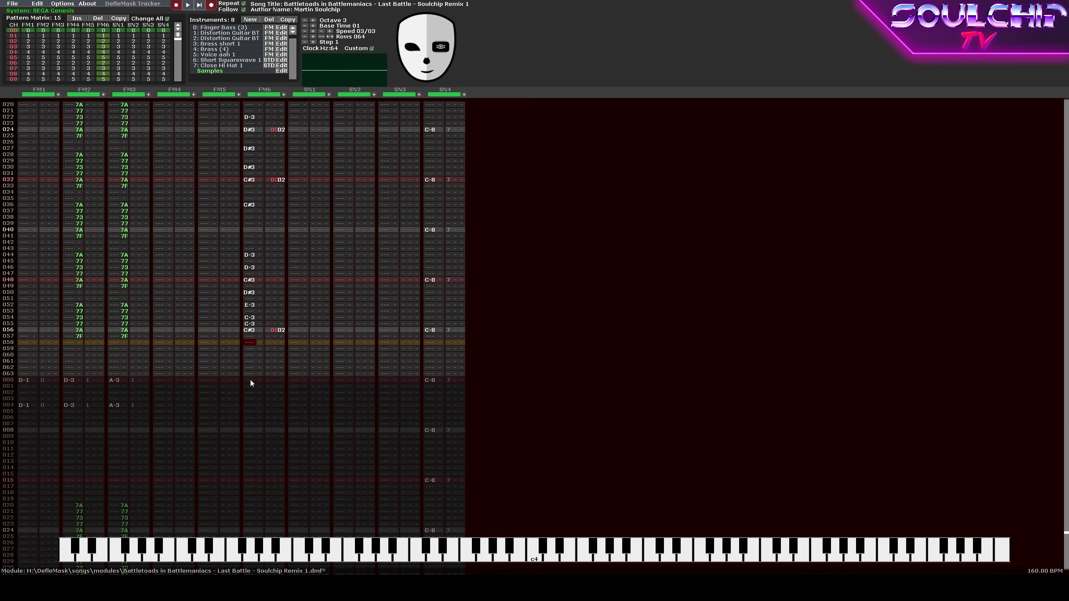
key(Return)
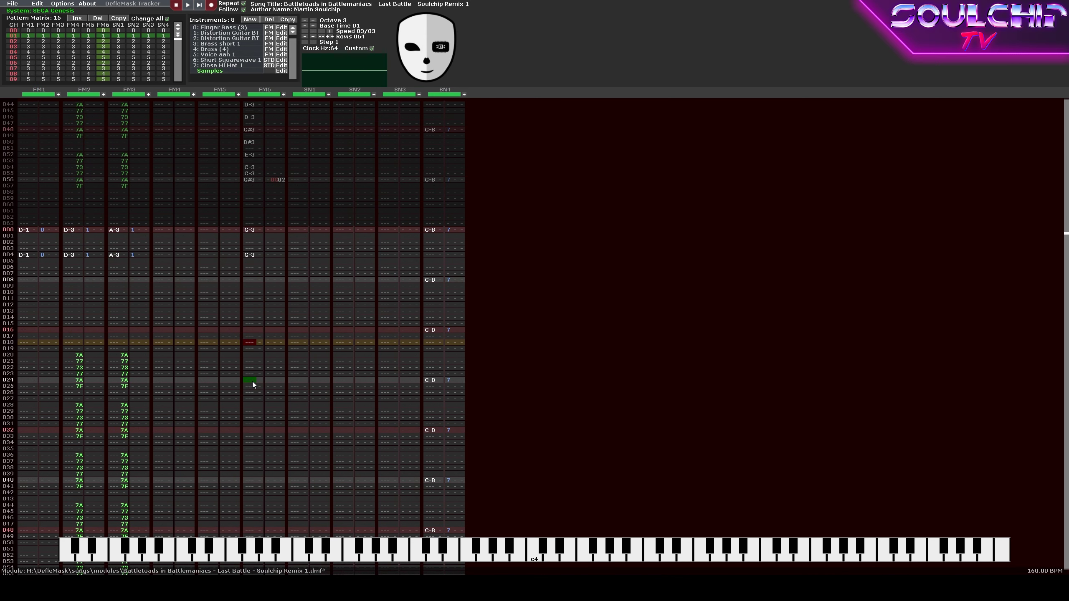
Switch off edit mode and save the module, playing the song once into the next pattern.
key(space)
click(12, 3)
click(15, 24)
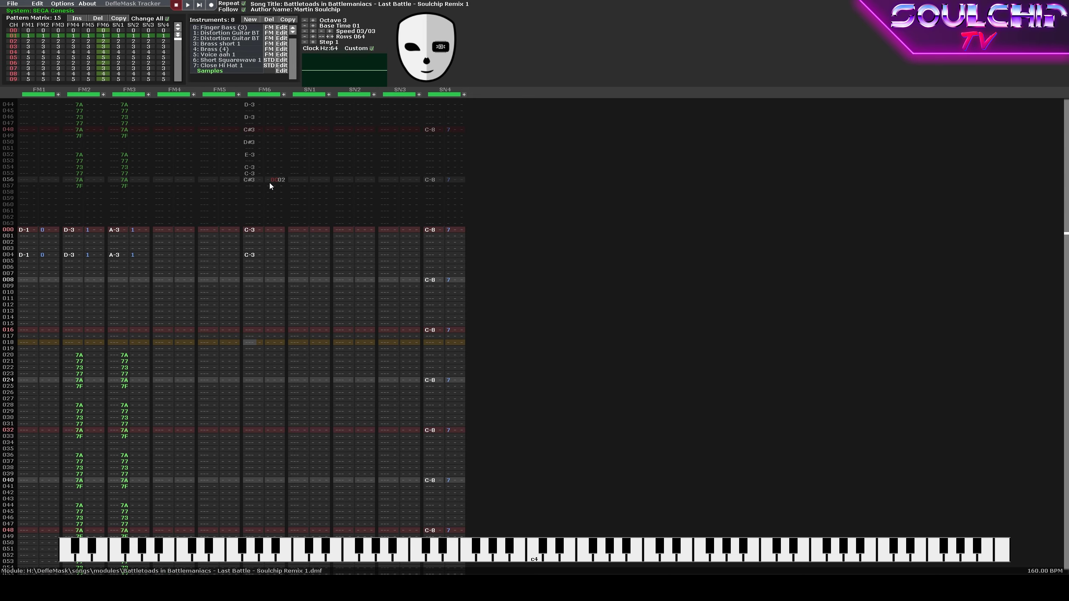
key(Return)
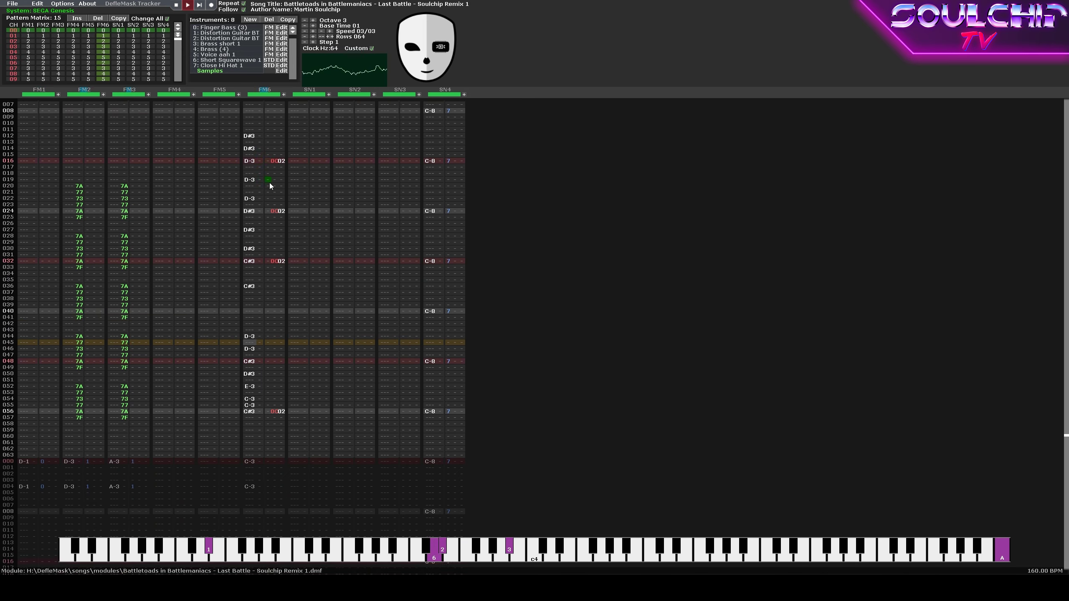
key(Return)
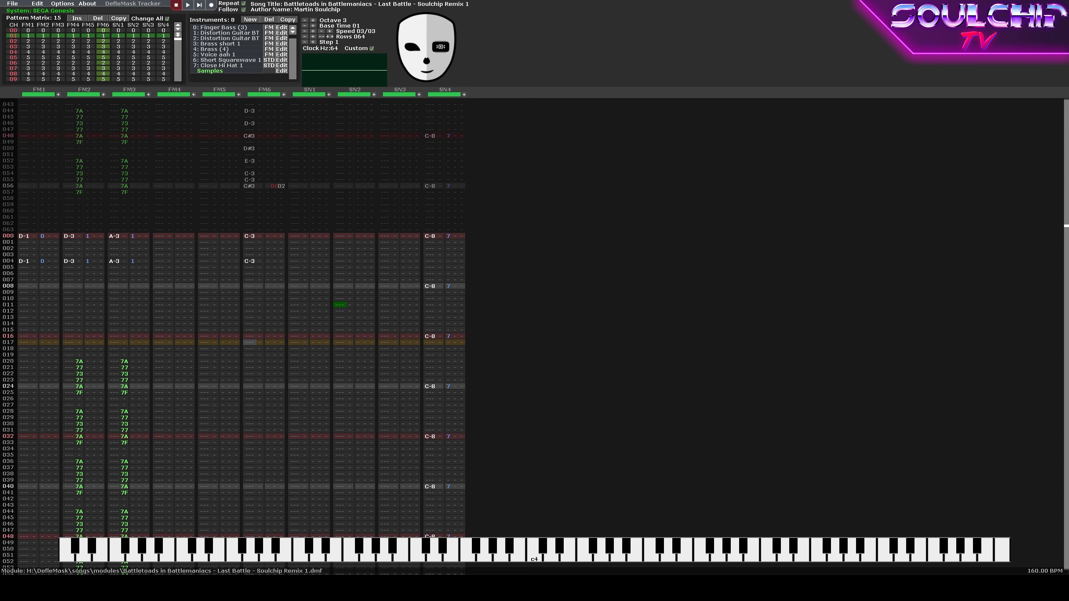
In FM6 of pattern position 01, enter C-3 at rows 012 and 014 and C#3 at row 016.
scroll(250, 337, up, 4)
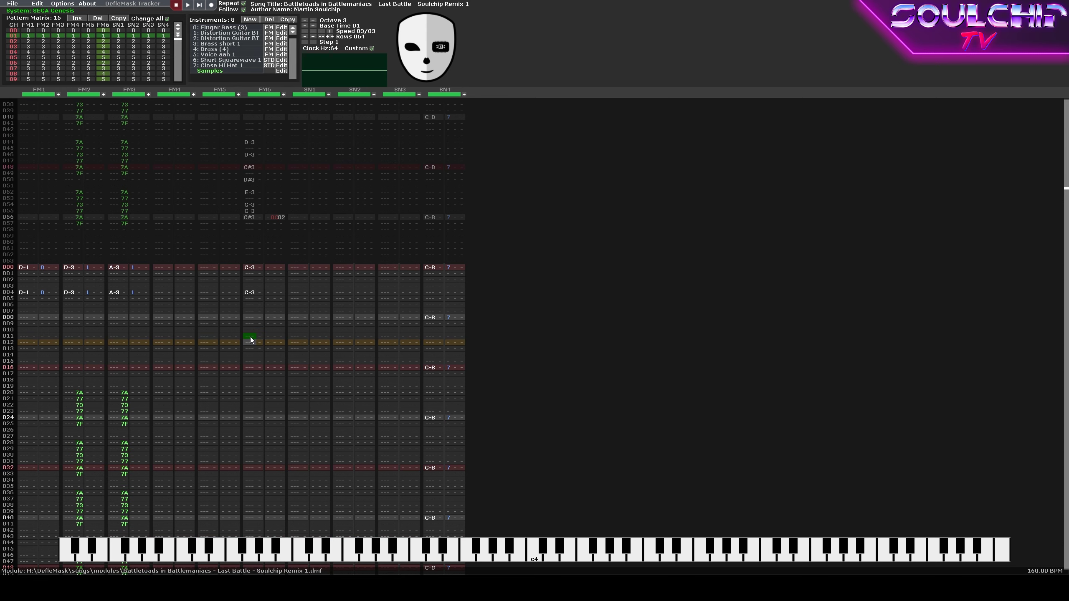
key(Up)
key(space)
key(z)
key(Down)
key(z)
key(Down)
key(s)
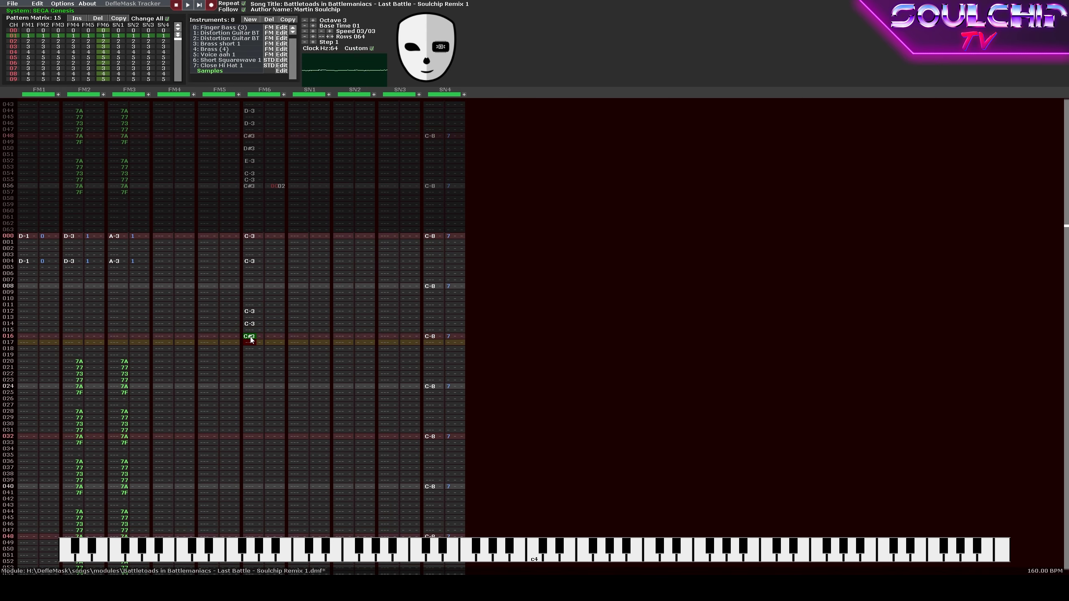
Give the C#3 note at row 016 of FM6 the effect 0C with value 02.
key(Up)
key(Right)
key(Right)
key(Right)
text(0c)
key(Right)
text(02)
Enter C-3 at rows 020 and 022 and D#3 at rows 024 and 028 in FM6.
key(Down)
key(Down)
key(Down)
key(Down)
key(Left)
key(Left)
key(Left)
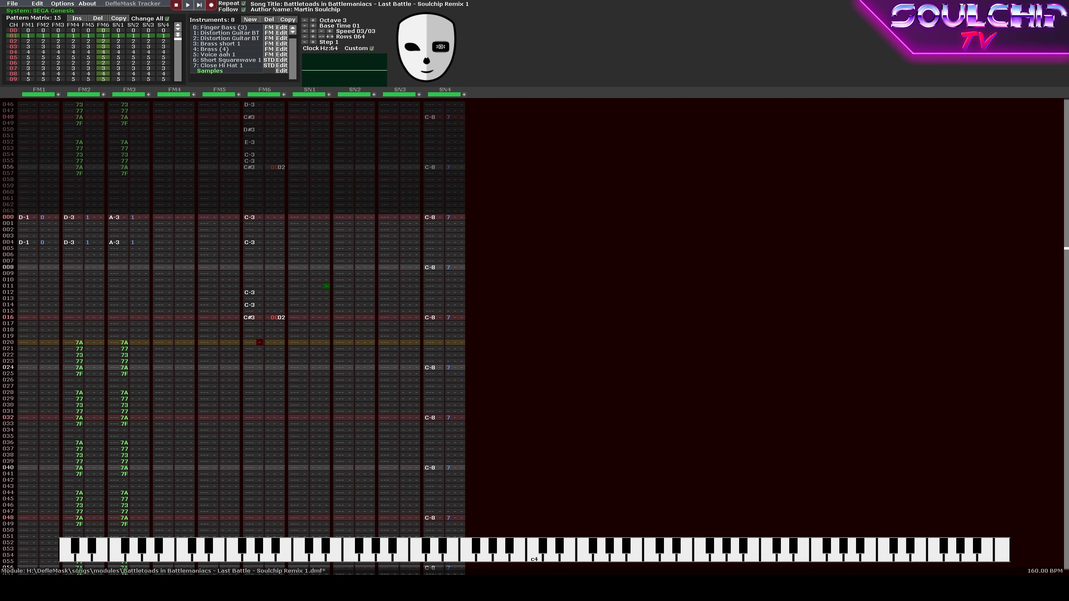
key(z)
key(Down)
key(z)
key(Down)
key(d)
key(Down)
key(Down)
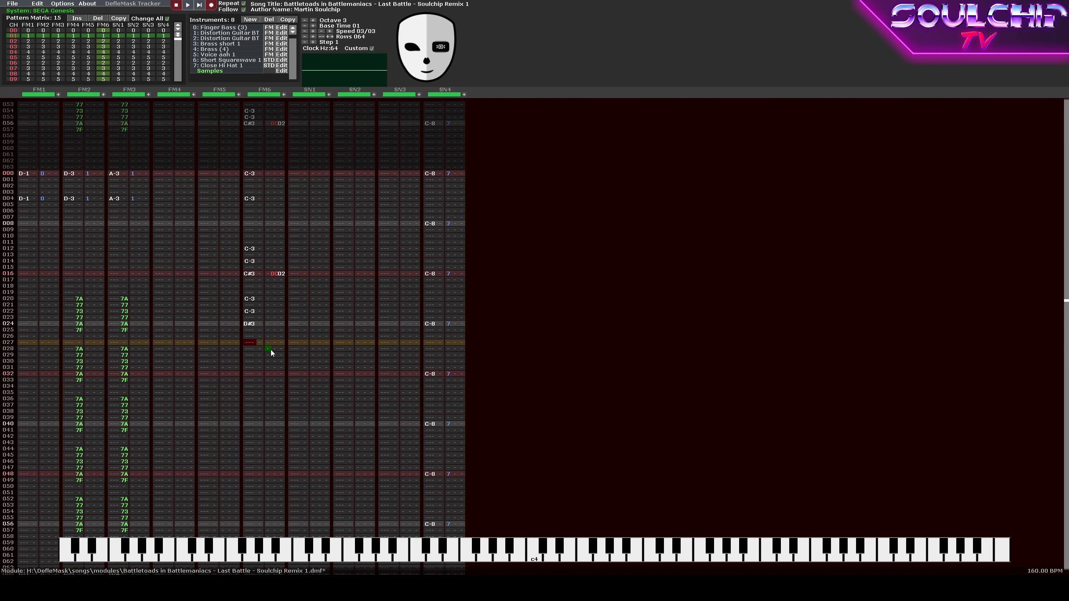
key(Up)
key(Down)
key(Down)
key(d)
Give the D#3 note at row 024 of FM6 the effect 0C with value 02.
key(Up)
key(Up)
key(Up)
key(Up)
key(Up)
key(Right)
key(Right)
key(Right)
text(0c)
key(Right)
text(02)
Play the pattern, and insert four empty rows at row 020 of FM6 to push the following notes down.
key(Up)
key(Up)
key(Up)
key(Up)
key(Up)
key(shift+Return)
key(Return)
key(Left)
key(Left)
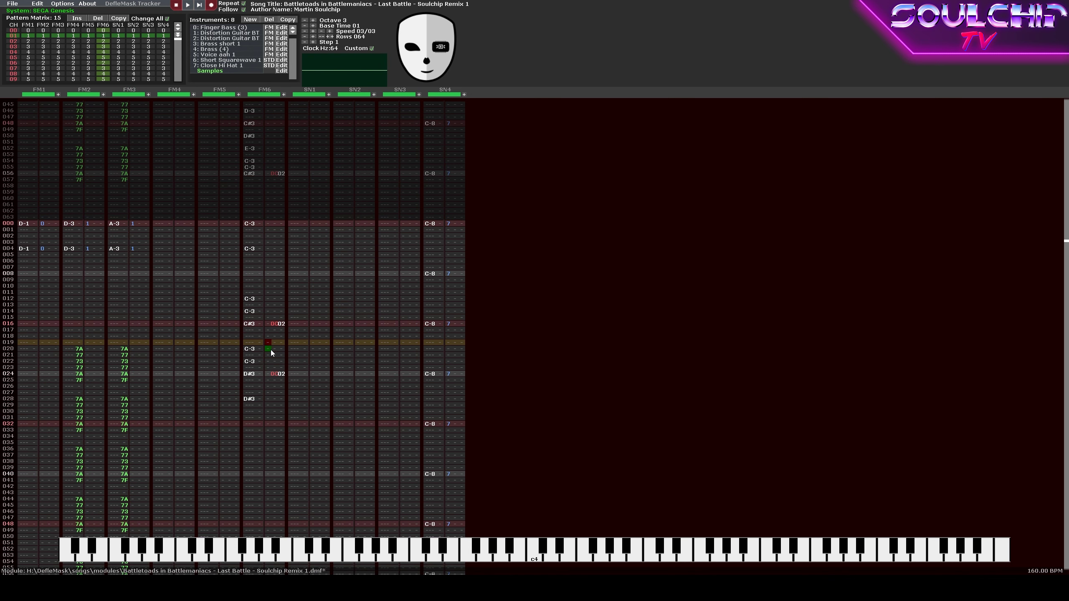
key(Down)
key(Left)
key(Left)
key(Insert)
key(Insert)
key(Insert)
key(Insert)
Place C#3 at row 020 of FM6, shift the notes below it four more rows down, and play the pattern.
key(Return)
key(Return)
key(Up)
key(Up)
key(Up)
key(Up)
key(Up)
key(Up)
key(Up)
key(Up)
key(Up)
key(Up)
key(Up)
key(Up)
key(Up)
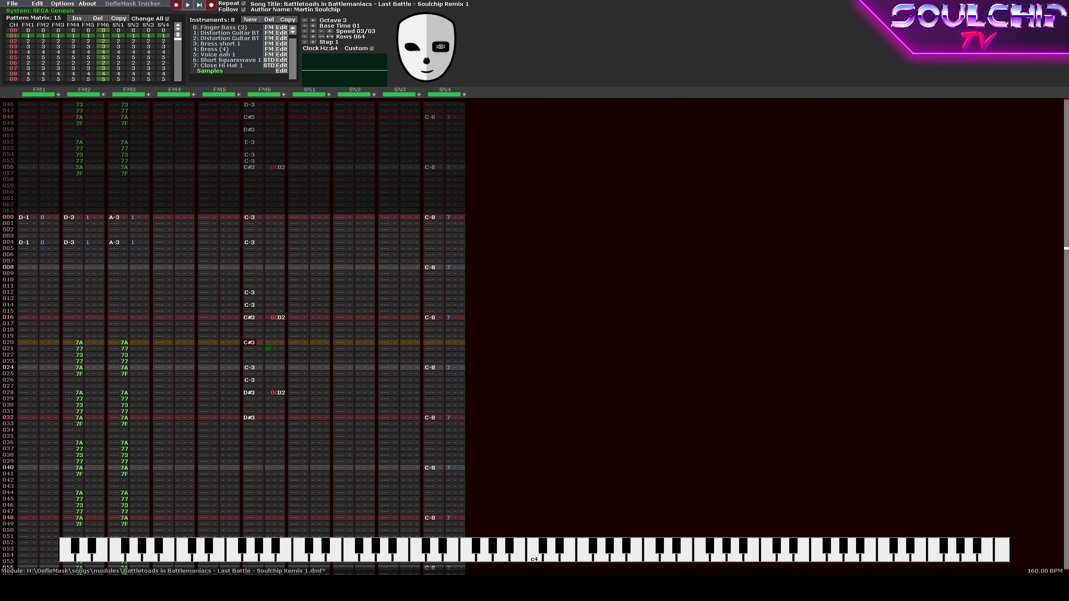
key(Return)
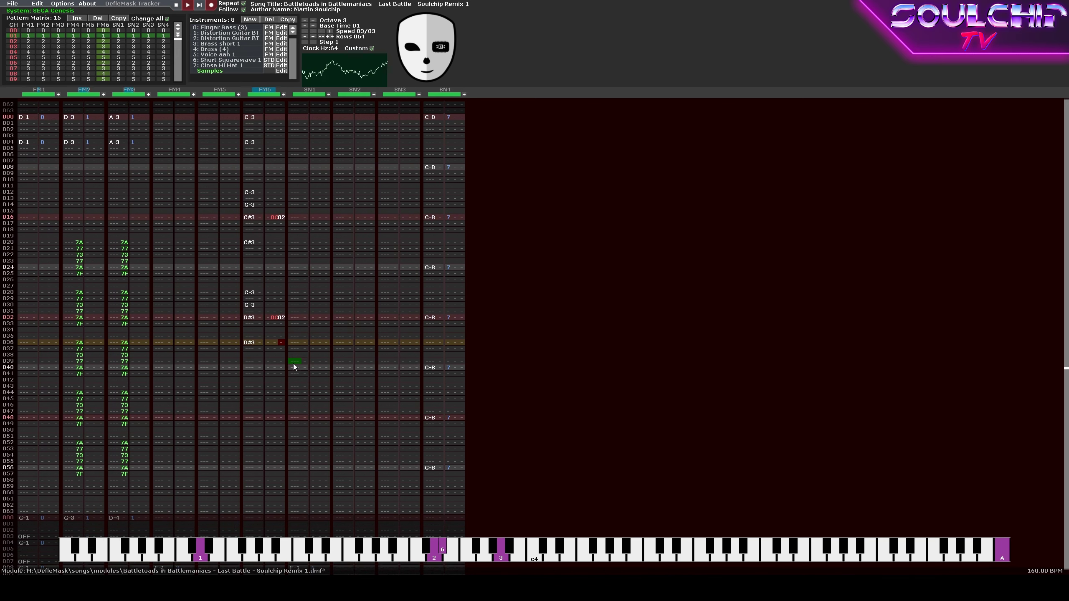
Stop playback and enter C-3 at rows 044 and 046 and C#3 at row 048 in FM6.
key(Return)
click(251, 354)
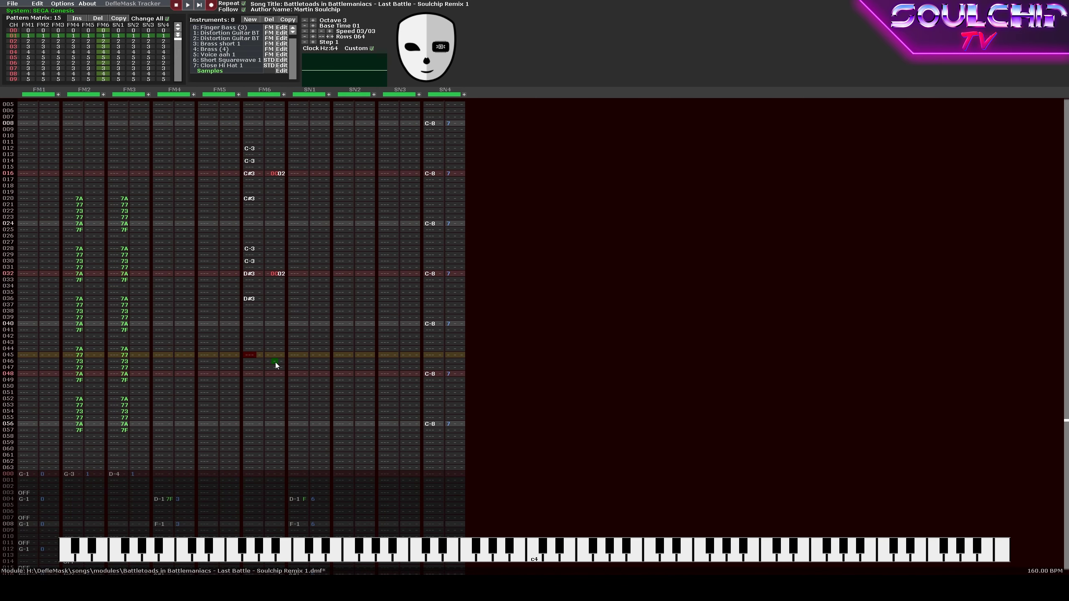
key(Up)
key(z)
key(Down)
key(z)
key(Down)
key(s)
Give the C#3 note at row 048 of FM6 the effect 0C with value 02.
key(Right)
key(Right)
key(Up)
text(0C02)
key(Down)
key(Left)
key(Left)
key(Down)
key(Down)
key(Down)
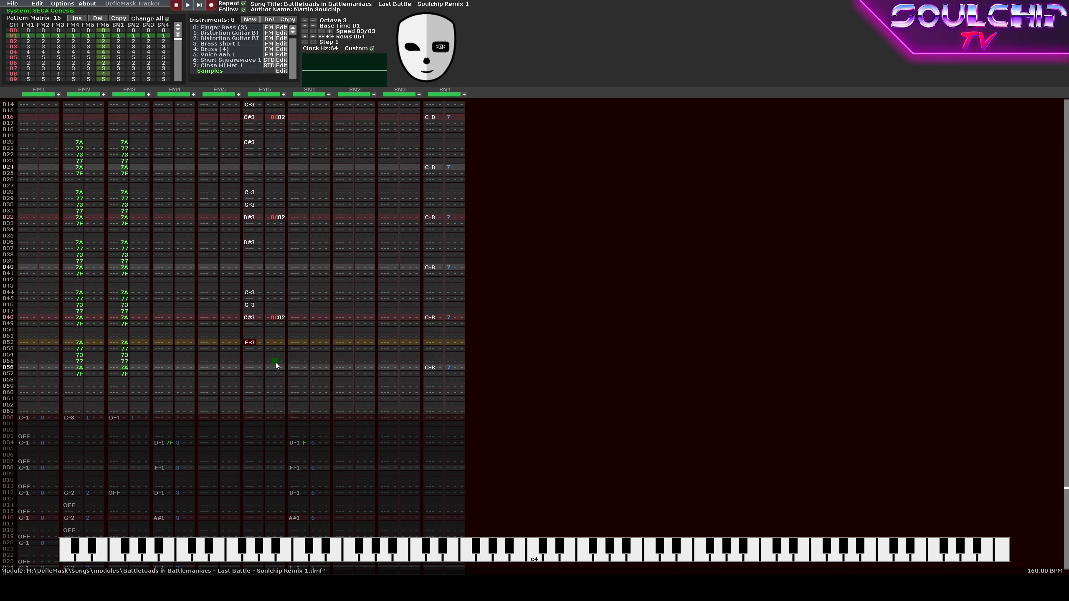
Set row 052 of FM6 to D-3 and enter D#3 at row 056.
key(x)
key(Down)
key(Down)
key(Down)
key(d)
Paste the 0C02 effect onto rows 052 and 056 of FM6 and play the pattern back.
key(Up)
key(Up)
key(Up)
key(Up)
key(Up)
key(Right)
key(Right)
key(Right)
key(ctrl+v)
key(Down)
key(Down)
key(Down)
key(Down)
key(ctrl+v)
key(Return)
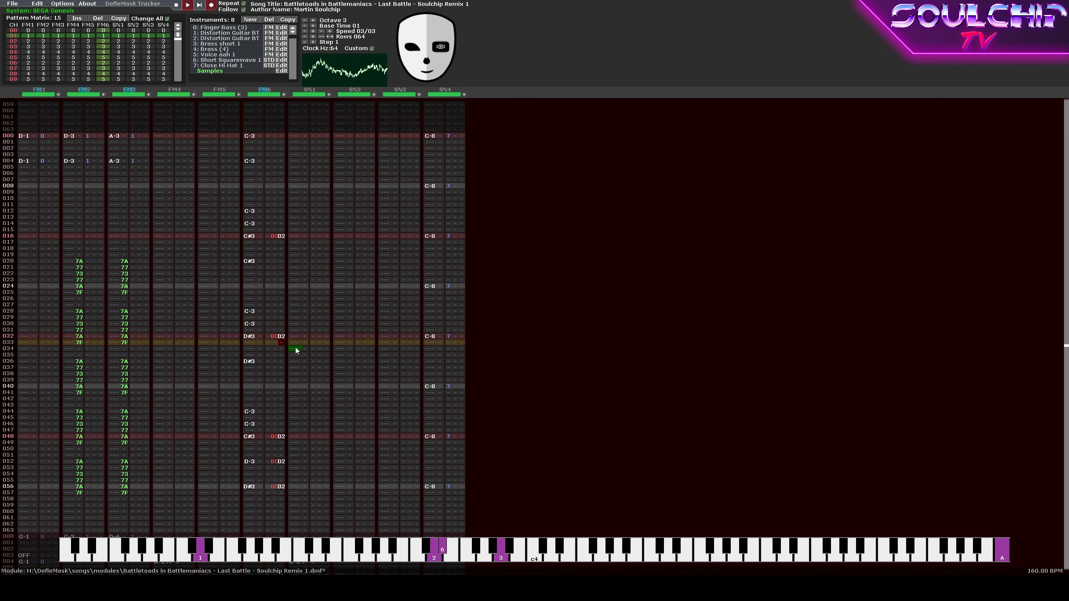
key(Return)
Move the last D-3 and D#3 hits in FM6 down two rows to rows 054 and 058.
key(Left)
key(Left)
key(Left)
key(Left)
key(Up)
key(Up)
key(Up)
key(Up)
key(Up)
key(Up)
key(Up)
key(Insert)
key(Insert)
key(Down)
key(Down)
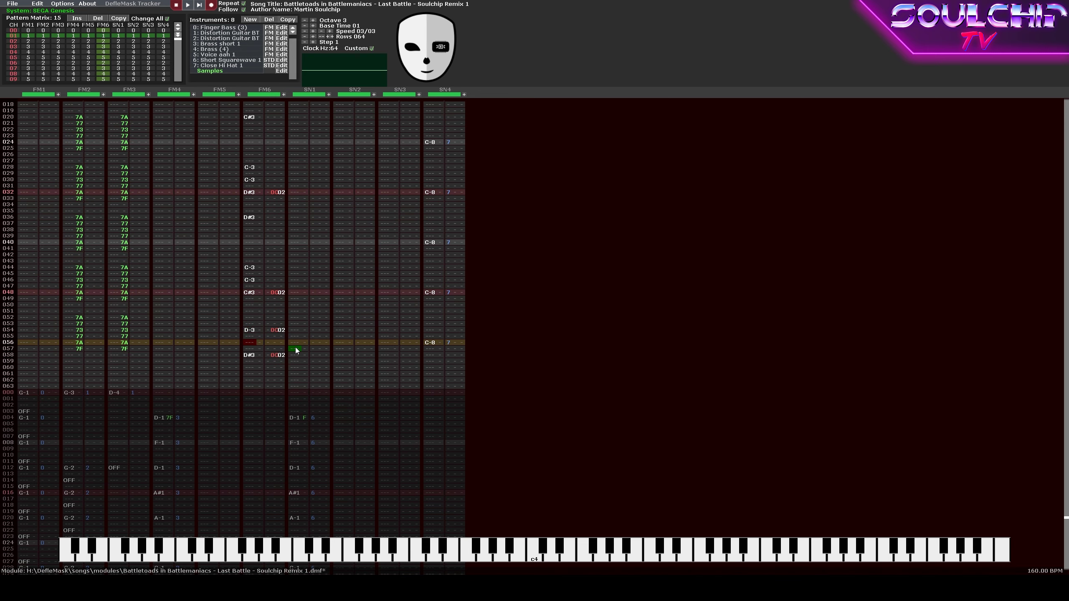
key(Insert)
key(Down)
key(BackSpace)
Play back the end of the pattern to check the timing of the closing FM6 hits.
key(Return)
key(Return)
key(Up)
key(Up)
key(Up)
key(Up)
key(Up)
key(Up)
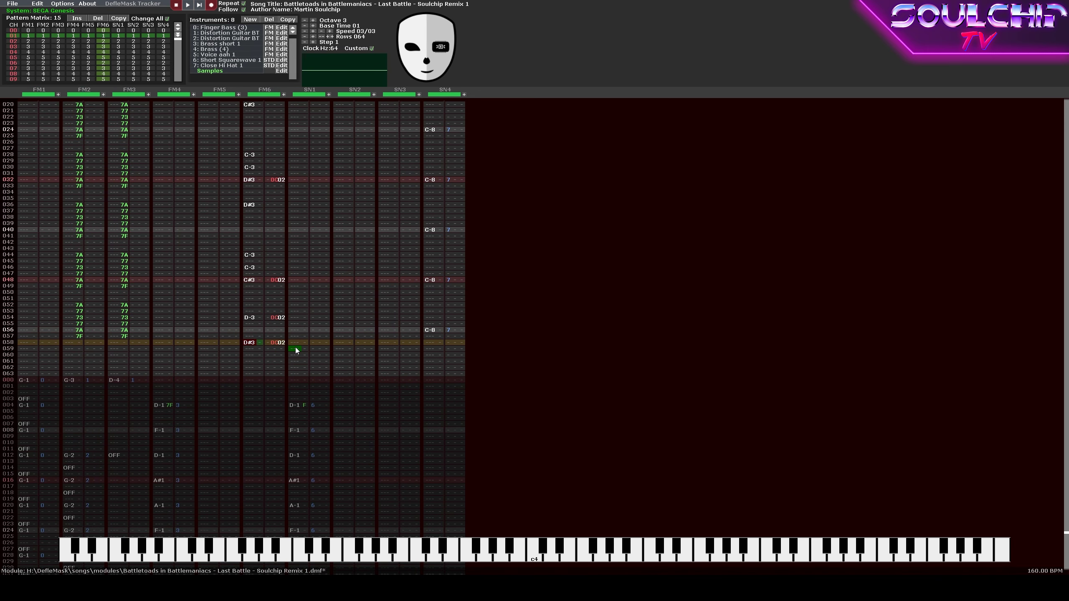
Move the closing D#3 hit and its 0C02 effect in FM6 down to row 061 and play back the result.
key(Insert)
key(Insert)
key(Down)
key(Down)
key(Insert)
key(Down)
key(Return)
key(Return)
key(Return)
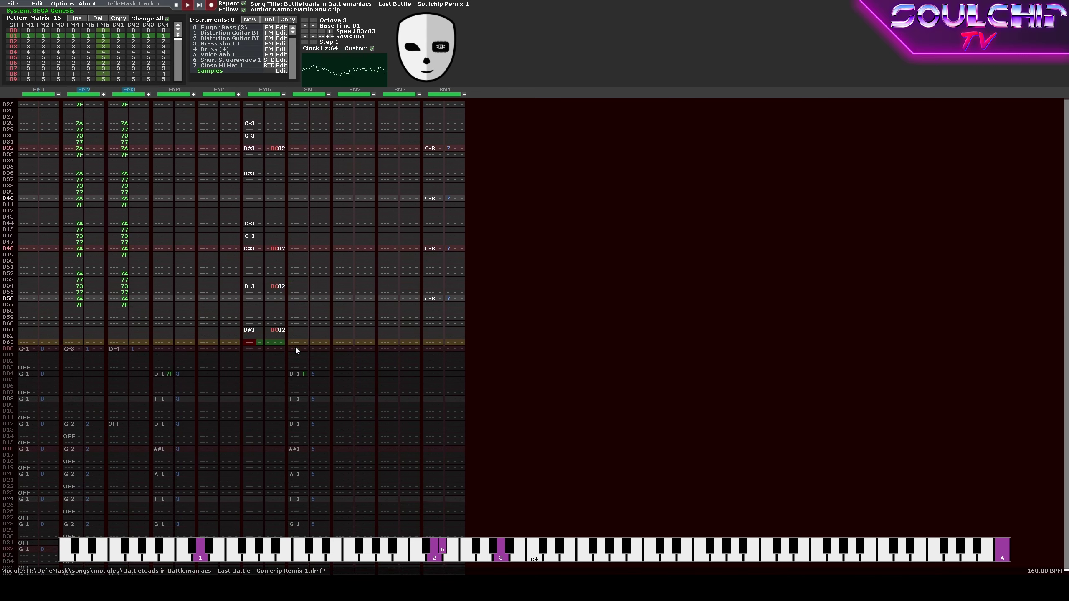
key(Return)
Move the closing D#3 hit in FM6 up to row 060 and remove its 0C02 effect, checking the timing by playback.
key(BackSpace)
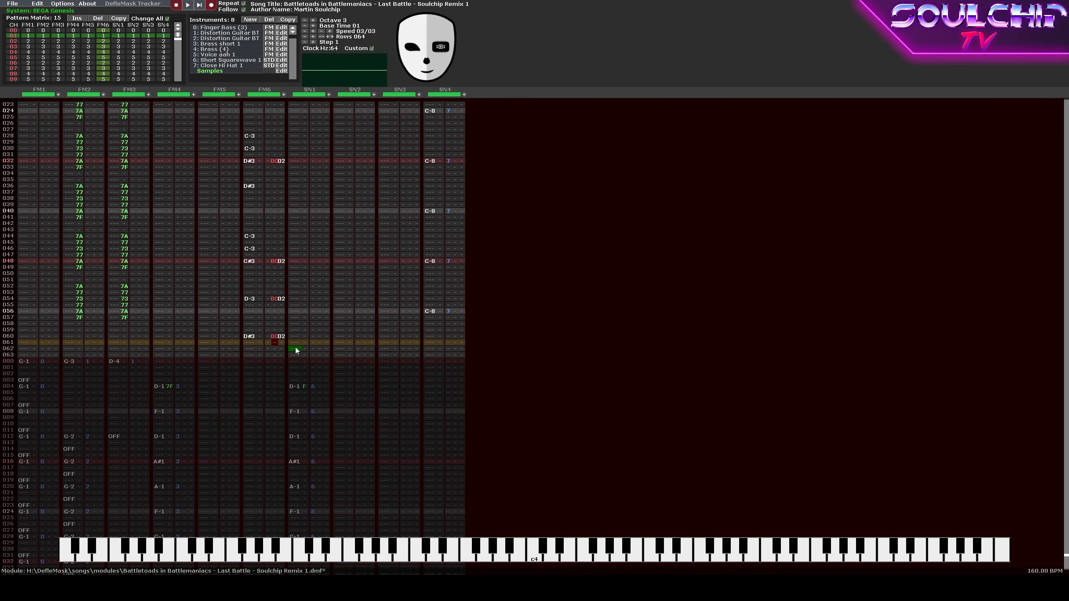
key(Return)
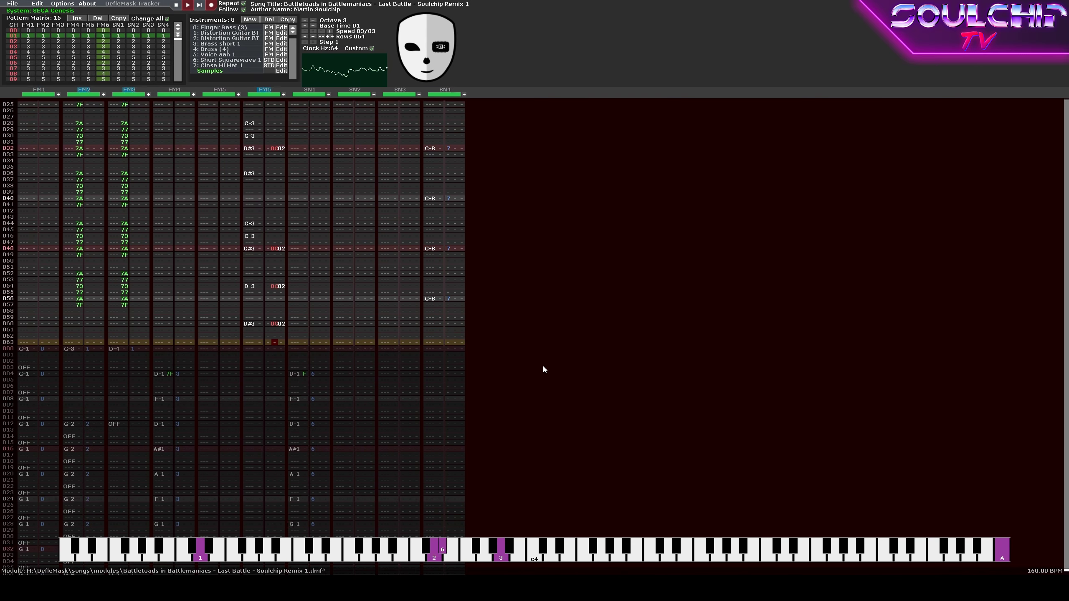
key(Return)
key(Return)
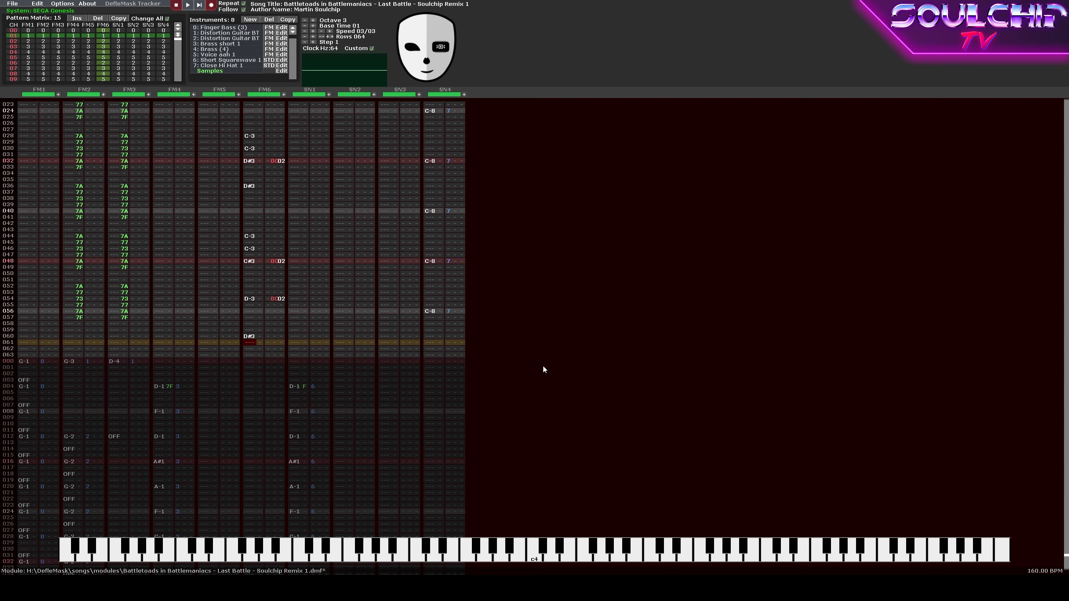
key(Return)
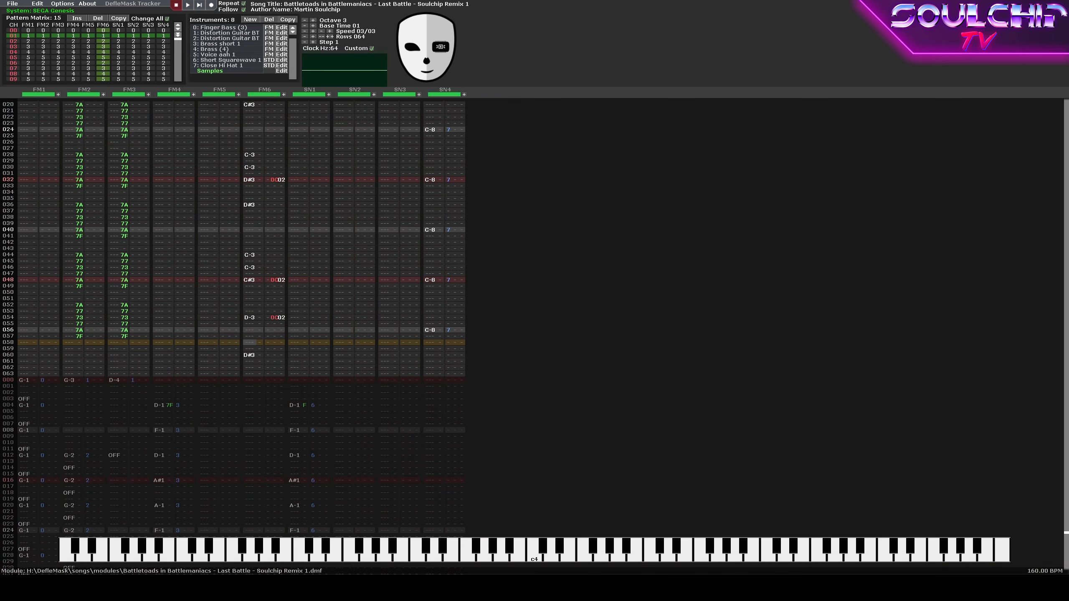
In FM6 of order row 02, enter C-3 at row 000 and C#3 at row 008.
scroll(246, 381, down, 20)
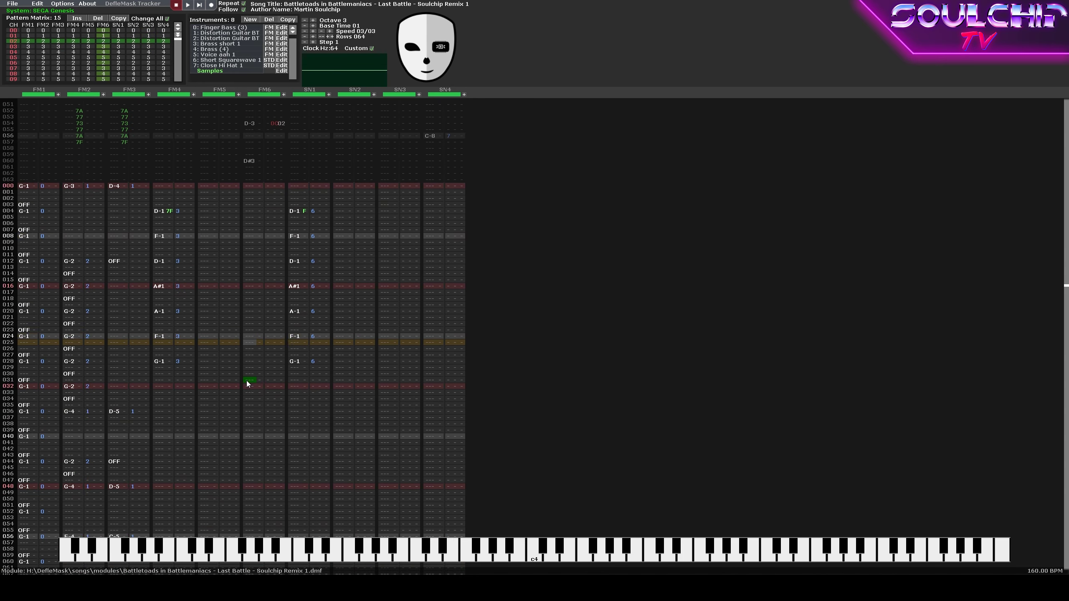
scroll(246, 381, up, 20)
key(space)
key(z)
scroll(246, 381, down, 12)
scroll(247, 381, up, 5)
key(s)
scroll(247, 381, down, 7)
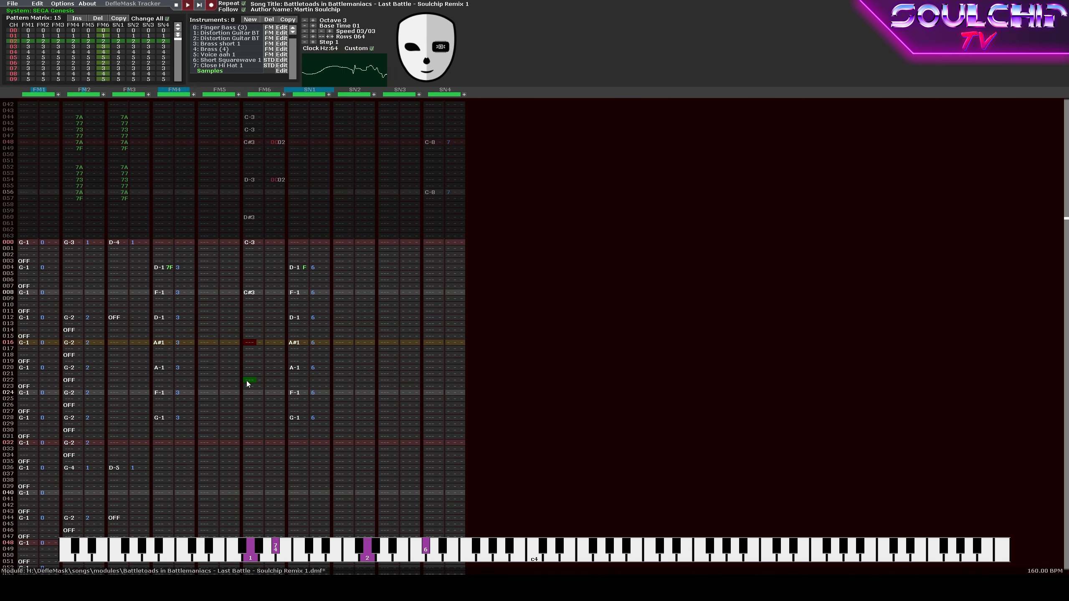
Continue the FM6 beat in order row 02 with C-3 at rows 016, 020 and 032, and C#3 at rows 024 and 040.
key(z)
scroll(247, 381, down, 3)
key(z)
key(s)
scroll(247, 381, down, 8)
scroll(247, 382, up, 1)
key(z)
scroll(246, 381, down, 7)
key(s)
scroll(246, 381, down, 7)
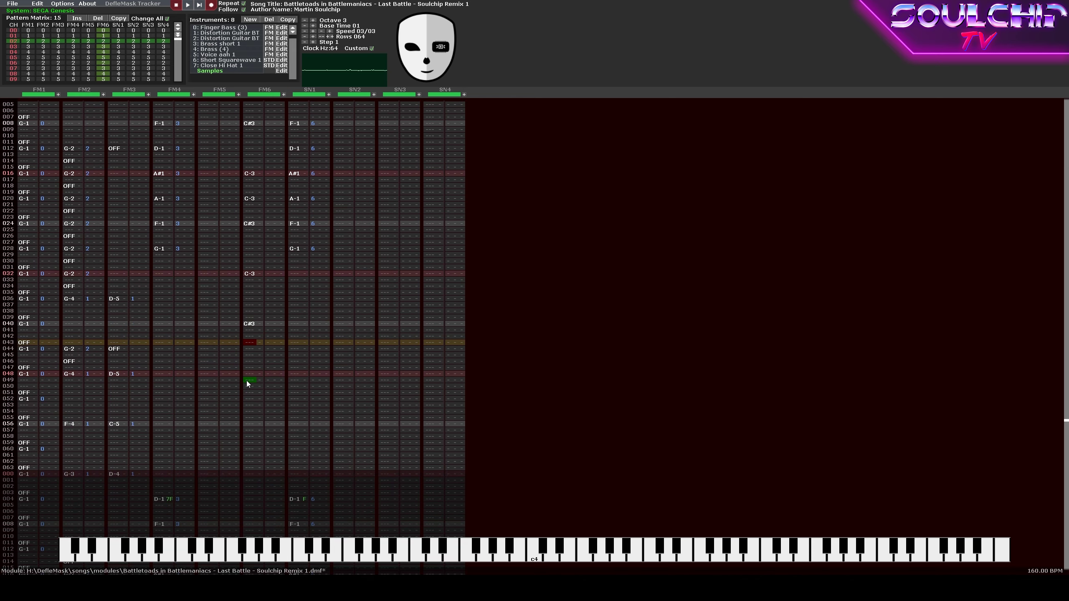
Finish FM6 in order row 02 with C-3 at rows 048 and 052 and C#3 at row 056, then play it back.
key(z)
key(z)
key(s)
key(Return)
key(Return)
key(Return)
Fill FM6 of order row 03 with C-3 at rows 000, 016, 020, 032, 048, 052 and C#3 at 008, 024, 040, 056.
key(s)
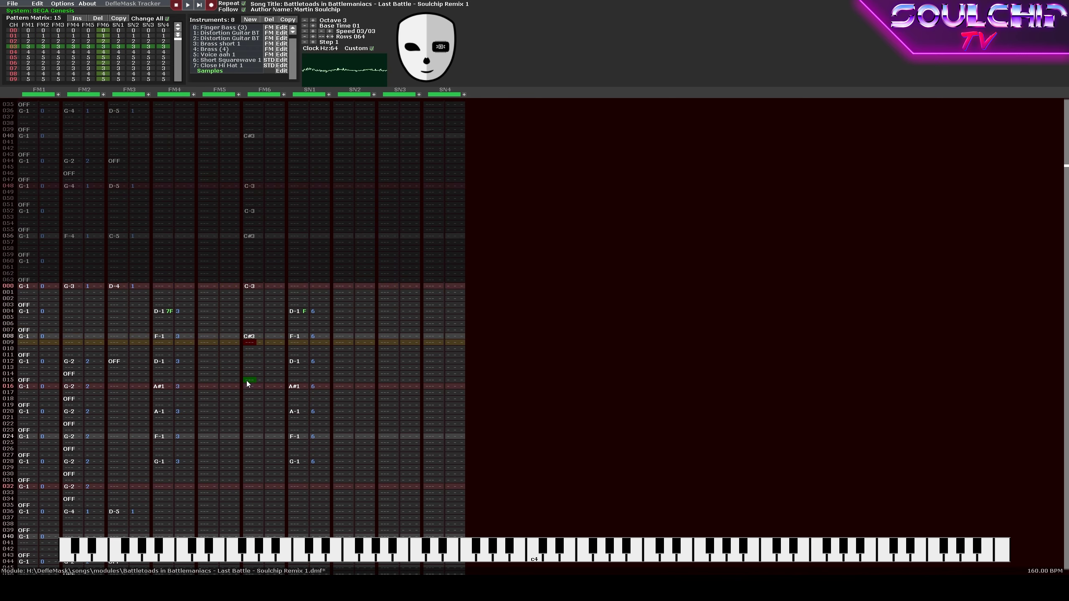
key(z)
key(z)
key(s)
key(z)
key(s)
key(z)
key(z)
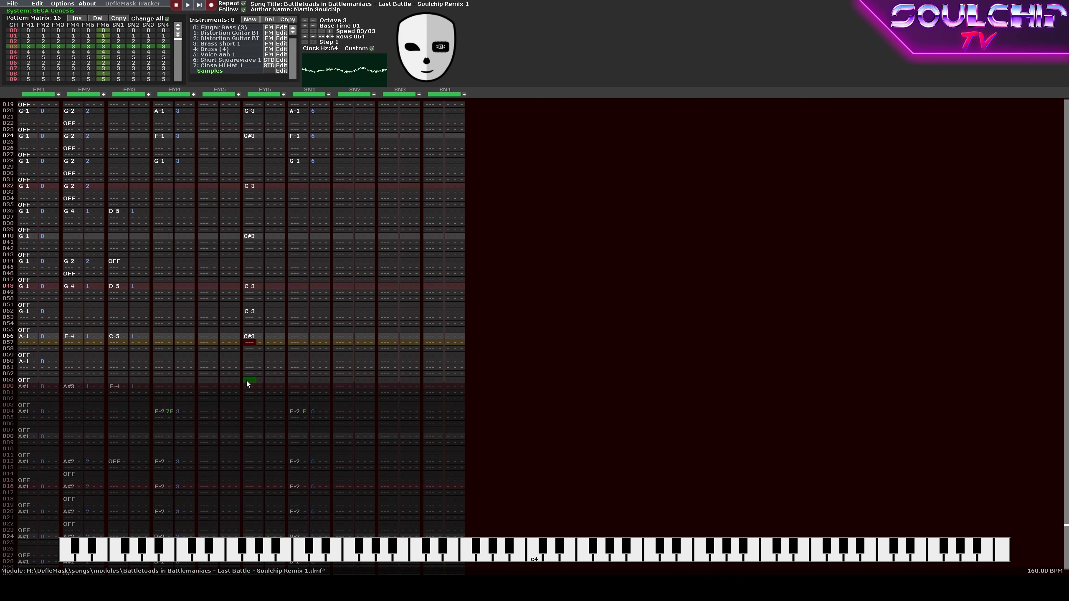
key(s)
Fill FM6 of order row 04 with C-3 at rows 000, 016, 020, 032, 048, 052 and C#3 at 008, 024, 040, 056.
key(z)
key(s)
key(z)
key(z)
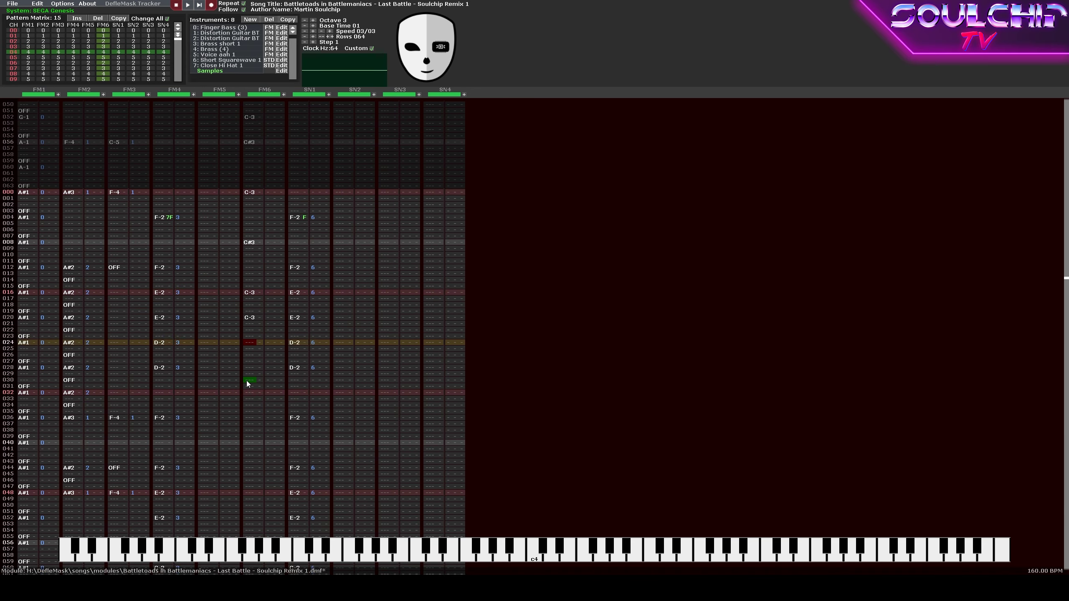
key(s)
key(z)
key(s)
key(z)
key(z)
key(s)
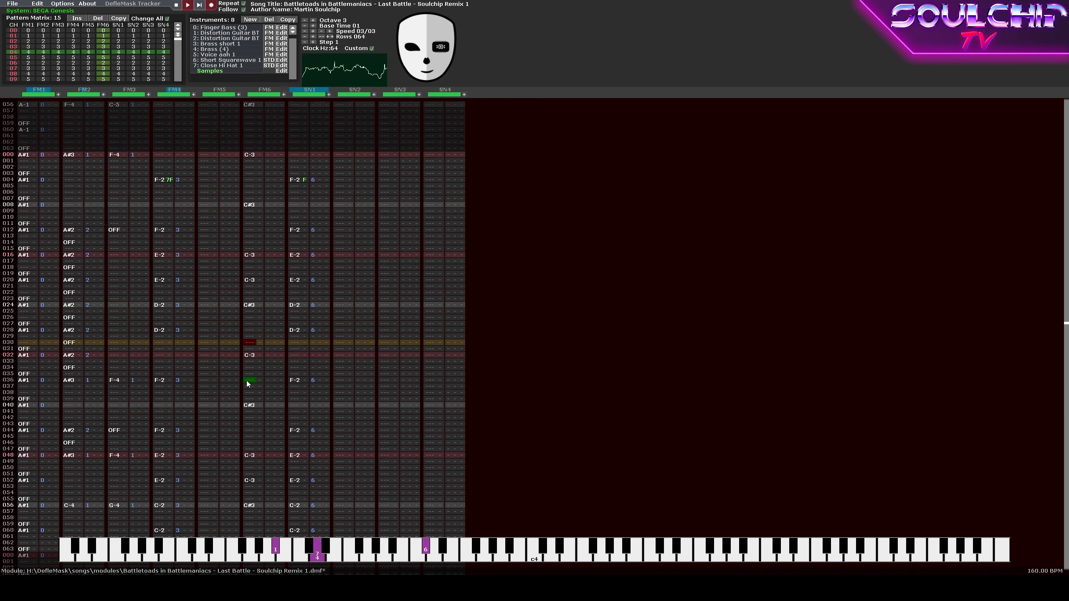
In FM6 of order row 05, enter C-3 at rows 000, 016 and 020, and C#3 at rows 008 and 024.
key(z)
key(s)
key(z)
key(z)
key(s)
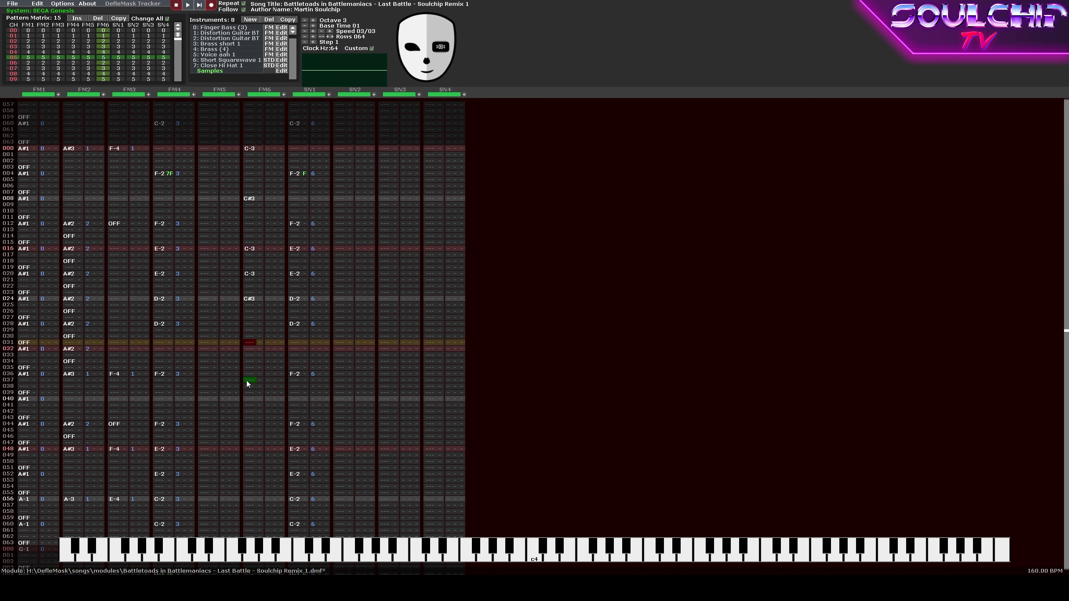
Add C-3 at row 032, C#3 at row 036 and C#3 with effect 0C02 at row 044 in FM6, and play back.
key(z)
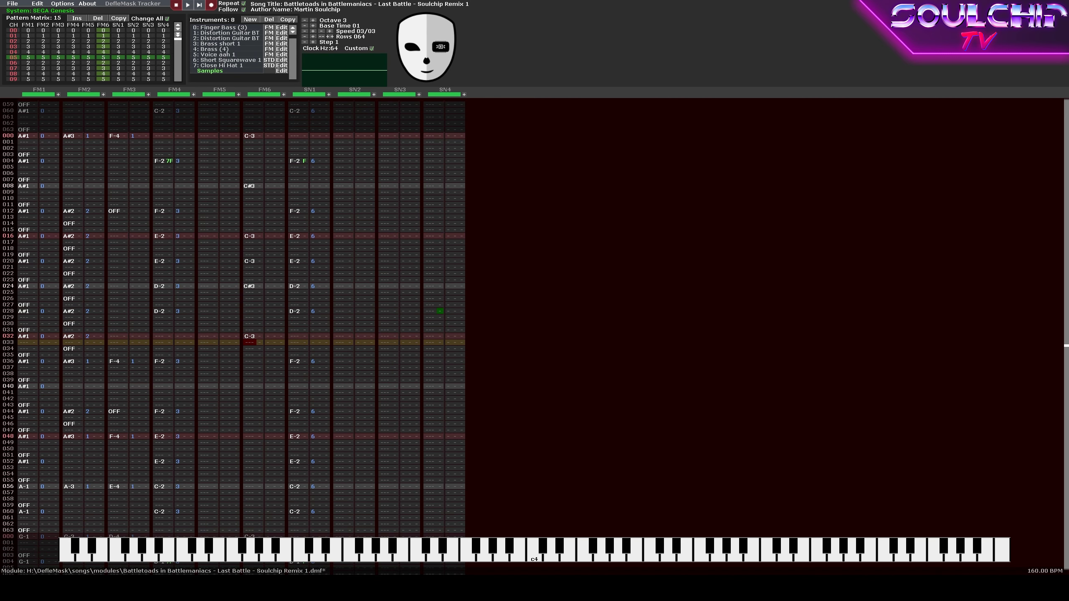
key(s)
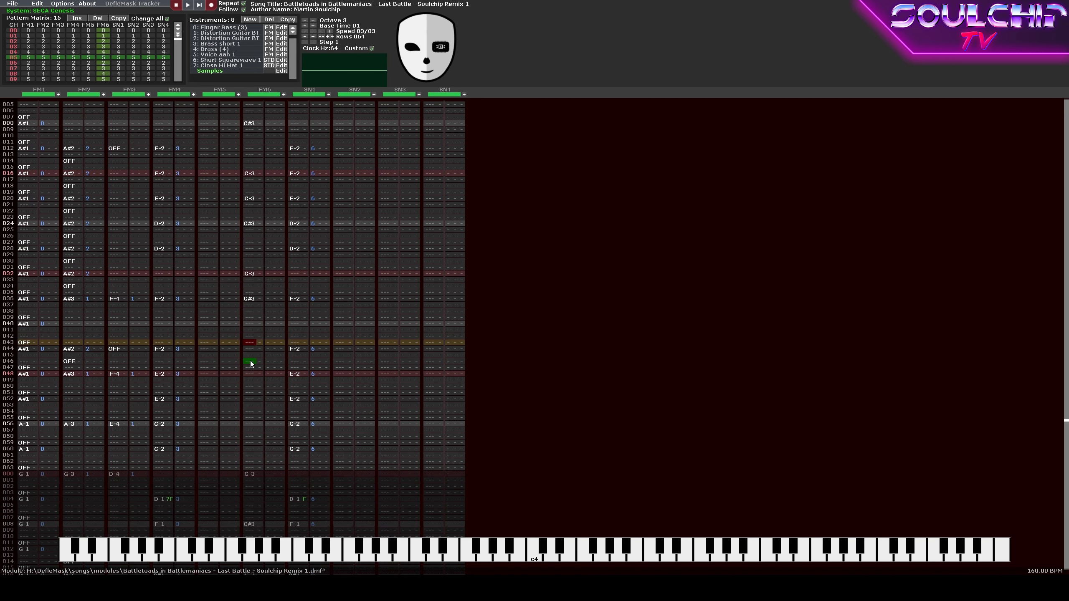
key(s)
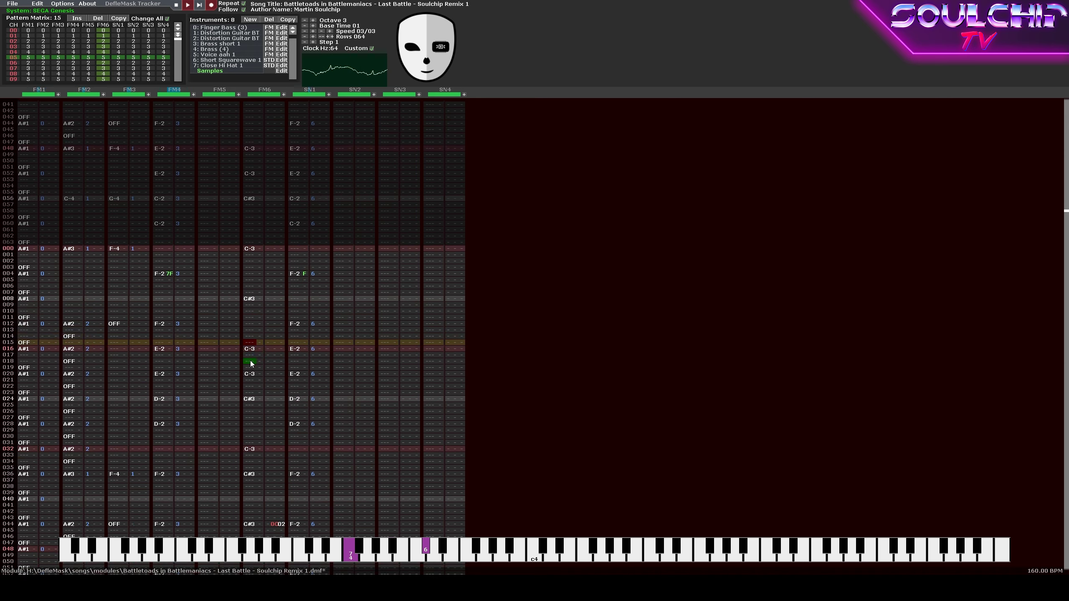
key(Return)
Clear the C#3 hit and its effect from FM6 row 044 and place C#3 with effect 0C02 at row 048.
scroll(250, 361, down, 13)
scroll(250, 361, up, 2)
key(Up)
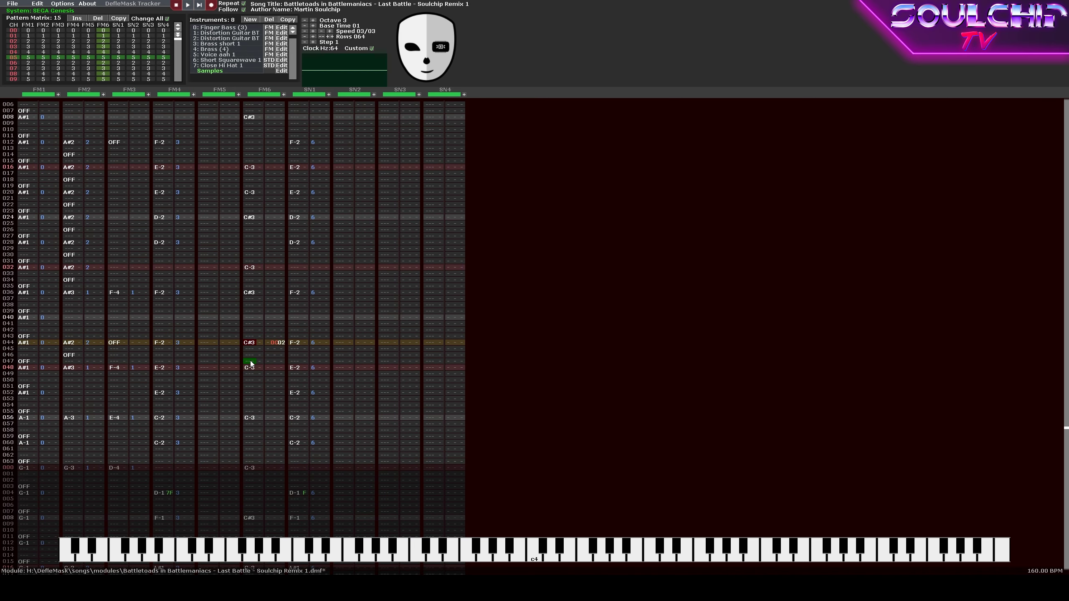
key(Delete)
key(Up)
key(Right)
key(Right)
key(Right)
key(Delete)
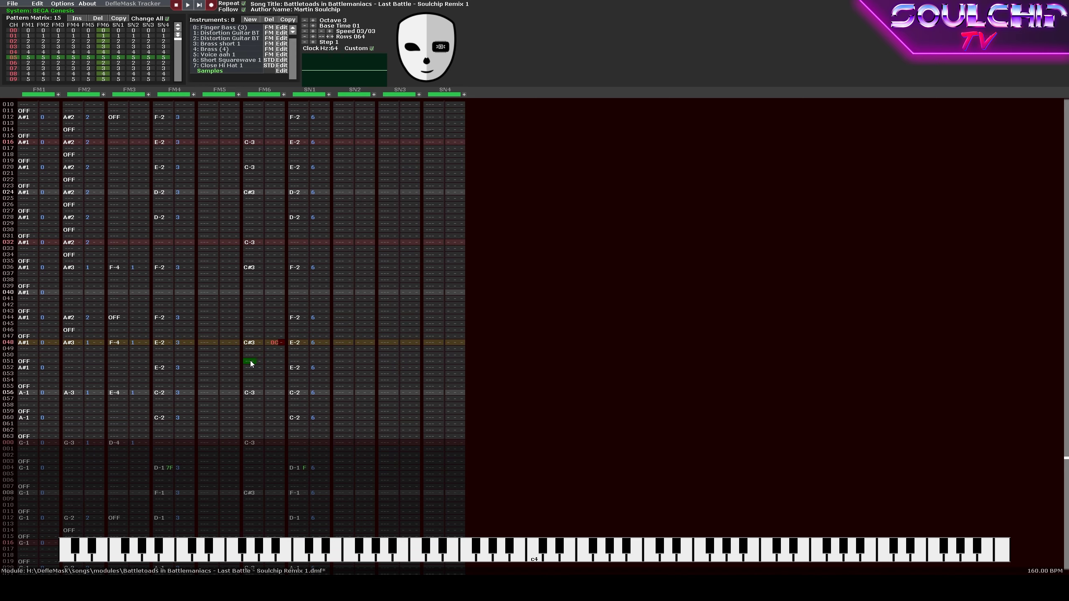
Clear the C-3 hits from FM6 rows 054 and 055 and enter C-3 at rows 046 and 047.
key(Return)
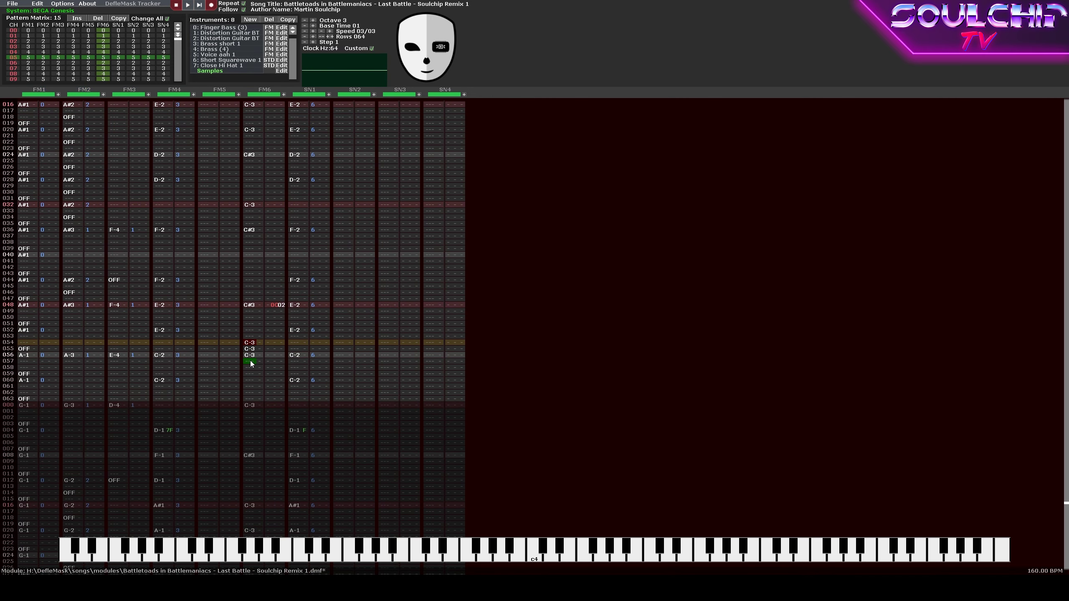
key(Return)
key(Up)
key(Up)
key(Up)
key(Up)
key(Up)
key(Up)
key(Up)
key(Up)
key(Up)
key(Up)
key(Up)
key(Up)
key(Up)
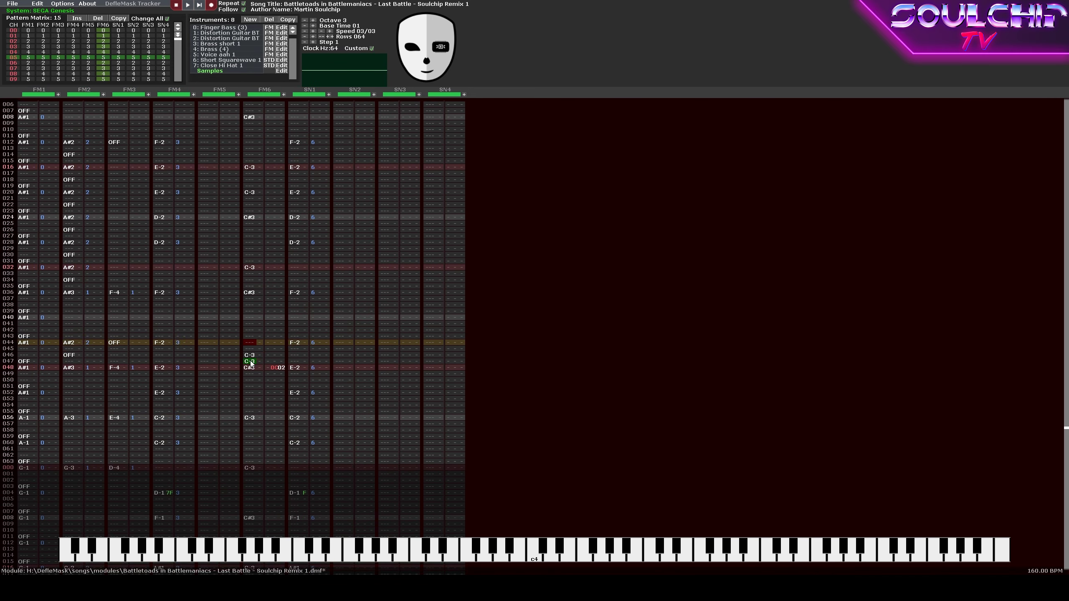
Add C-3 at FM6 row 044 and clear the C-3 at row 047, checking the rhythm by playback.
key(z)
key(Return)
key(Return)
key(Up)
key(Up)
key(Up)
key(Up)
key(Up)
key(Up)
key(Up)
key(Up)
key(Up)
key(Up)
key(Up)
key(Up)
key(Up)
key(Delete)
key(Return)
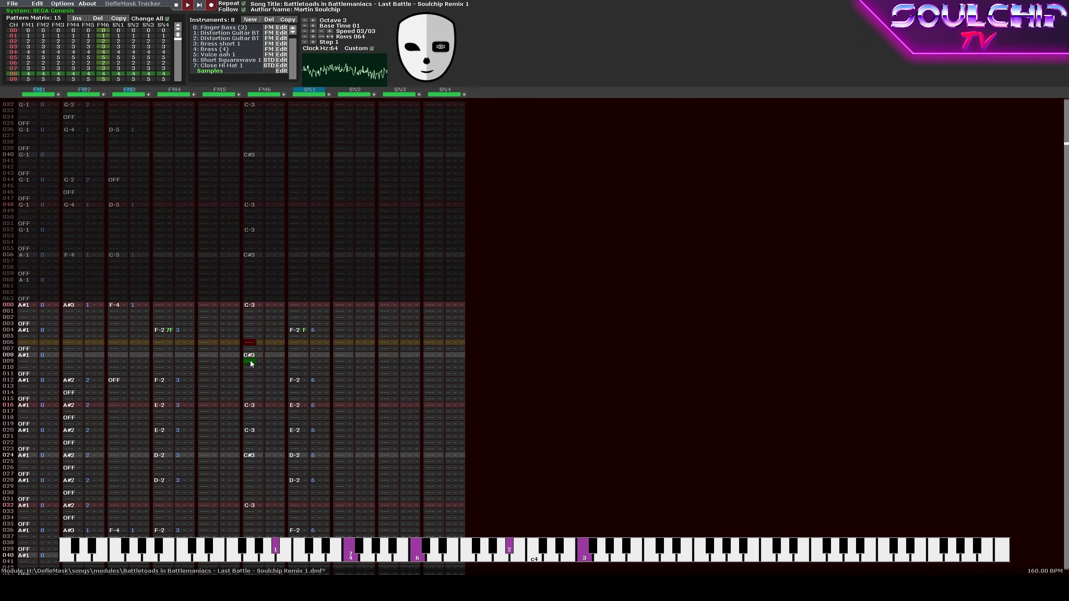
key(Return)
Go to the start of order row 0A, leave edit mode and save the module.
scroll(250, 363, up, 2)
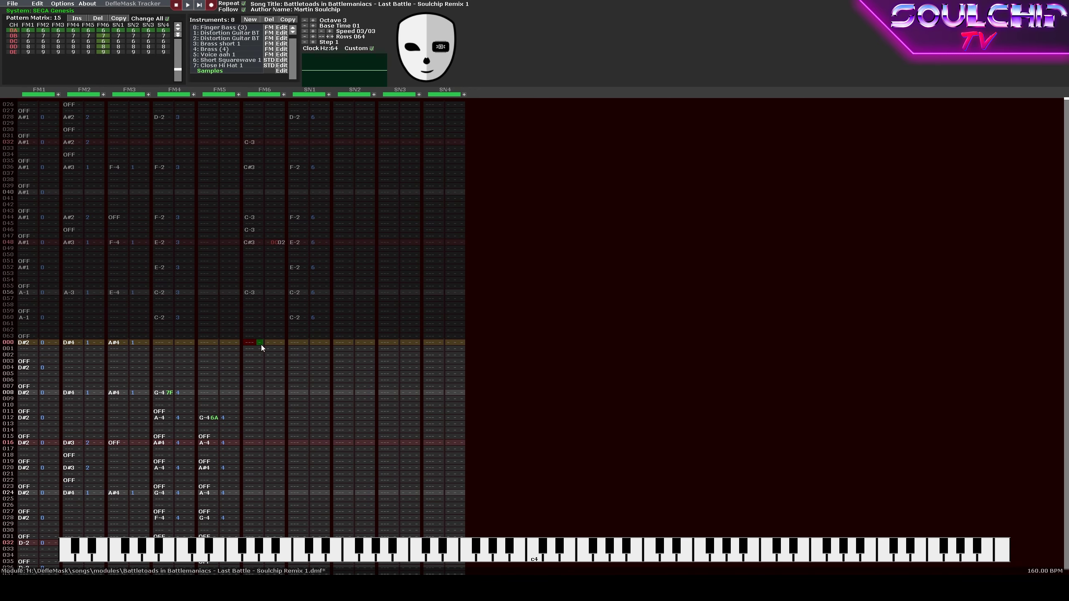
key(space)
click(12, 3)
click(12, 23)
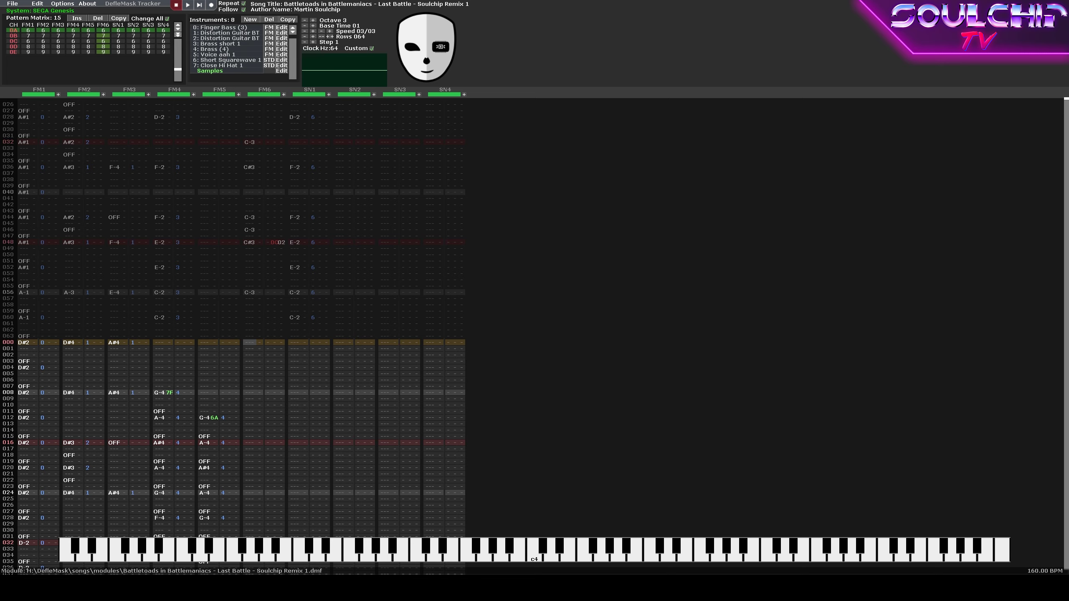
In FM6 of order row 0A, enter C-3 at rows 000, 016 and 020, and C#3 at row 008.
click(250, 361)
scroll(248, 362, down, 6)
key(space)
scroll(249, 362, up, 8)
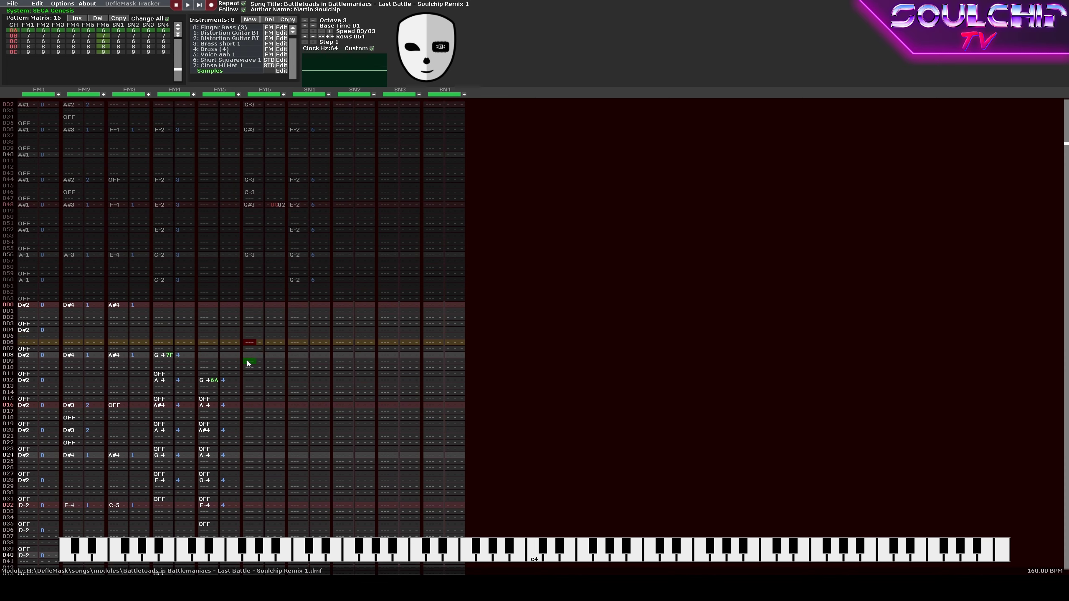
key(z)
scroll(247, 359, down, 4)
key(s)
scroll(247, 360, down, 15)
scroll(247, 360, up, 8)
key(z)
key(z)
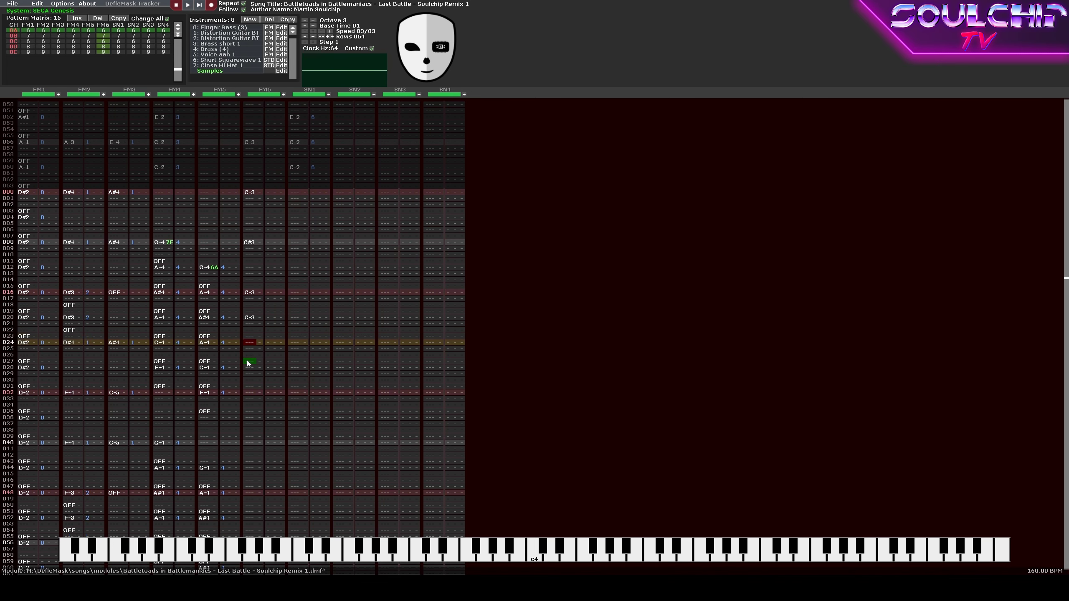
Complete FM6 of order row 0A with C#3 at rows 024, 040 and 056, and C-3 at rows 032, 048 and 052.
key(s)
scroll(247, 360, down, 7)
key(z)
key(Return)
key(Return)
scroll(247, 360, down, 7)
key(s)
key(z)
key(z)
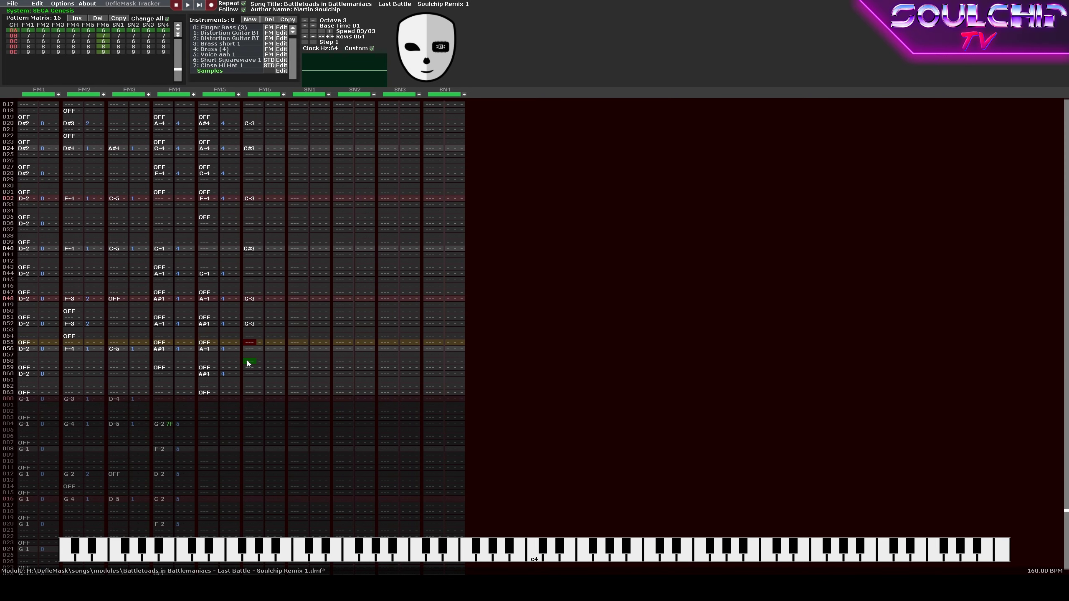
key(s)
In FM6 of order row 0B, enter C-3 at row 000 and C#3 at rows 004, 008 and 012.
key(Return)
key(Return)
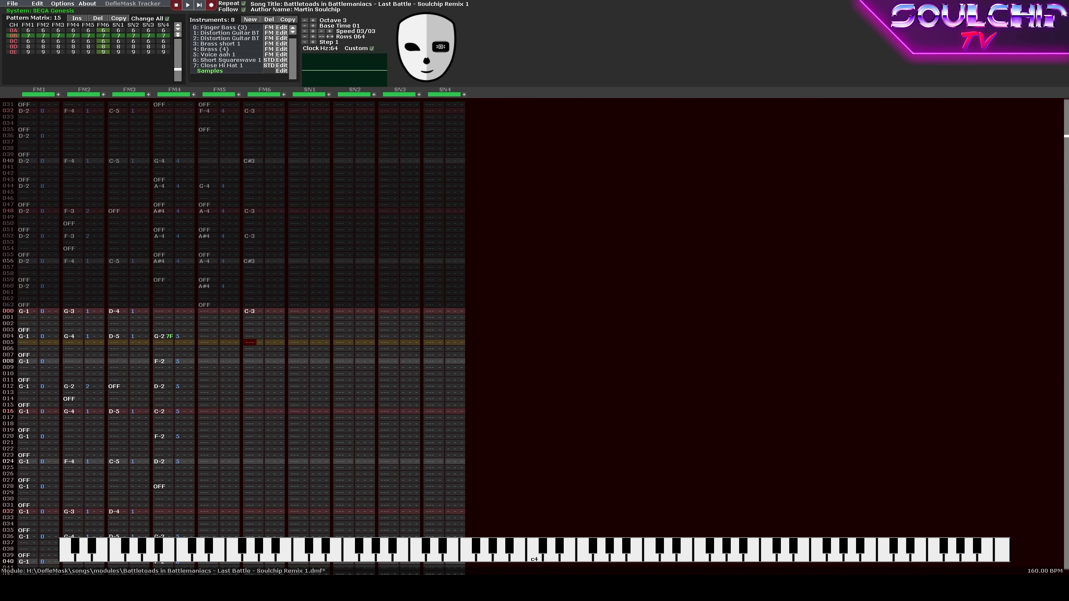
key(s)
scroll(249, 362, down, 3)
key(s)
key(Return)
key(Return)
scroll(249, 362, up, 12)
key(s)
scroll(249, 361, down, 7)
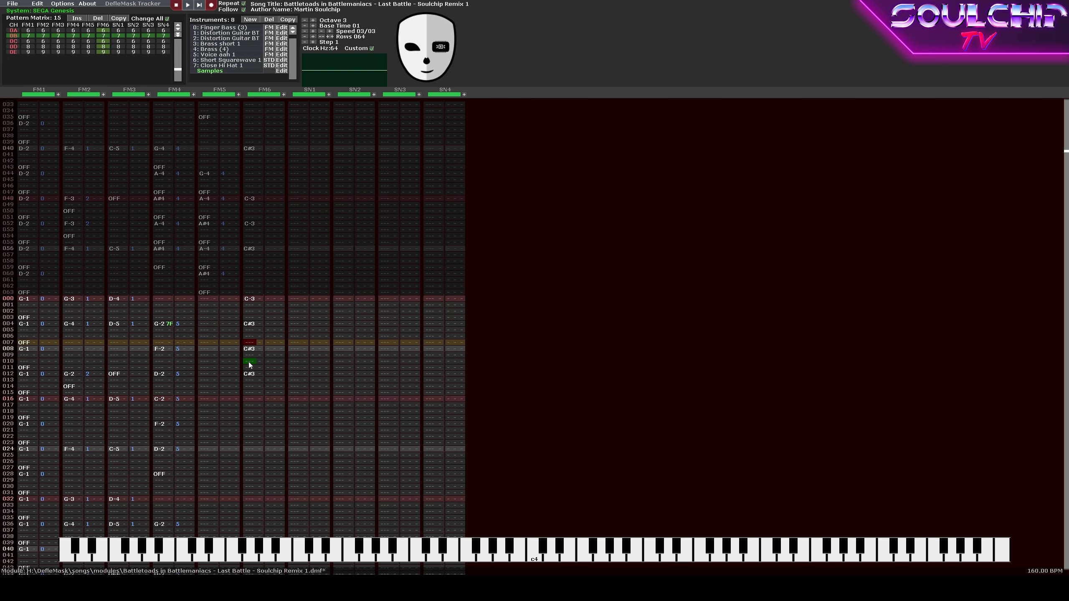
Clear the C#3 hit from row 012 of FM6 in order row 0B.
key(Delete)
key(Return)
key(Return)
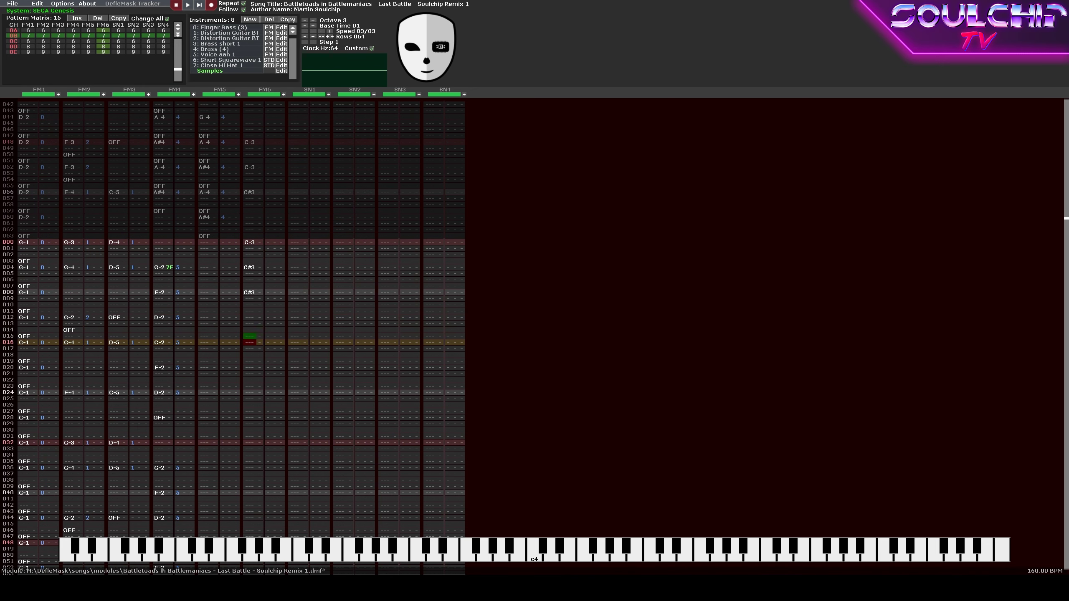
In FM6 of order row 0B, enter C-3 at row 016 and C#3 at row 024.
key(z)
key(Down)
key(Down)
key(Down)
key(Down)
key(Down)
key(Down)
key(Down)
key(s)
key(Down)
key(Down)
key(Down)
key(Down)
key(Down)
key(Down)
key(Down)
key(Down)
key(Down)
key(Down)
key(Down)
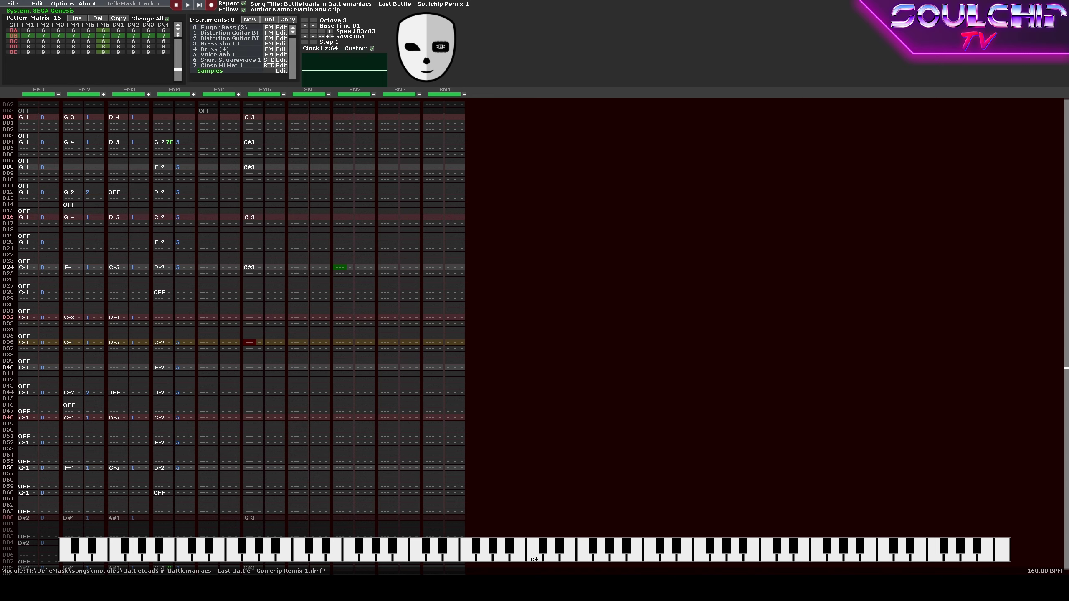
Enter C-3 at row 032 of FM6 in order row 0B and play the pattern back.
click(247, 317)
key(z)
key(Return)
key(Return)
scroll(248, 317, up, 5)
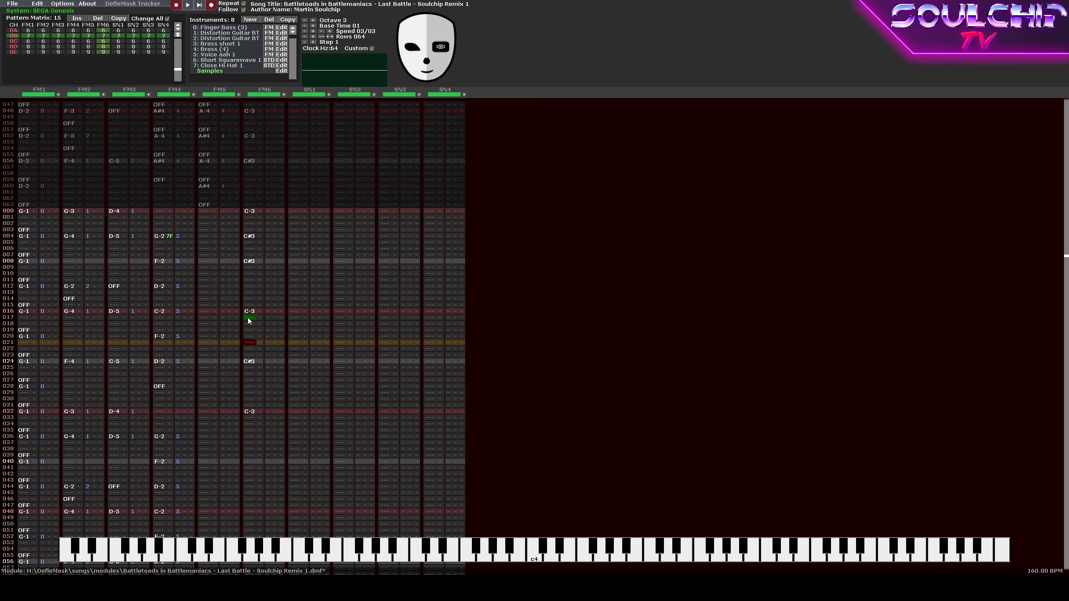
key(Return)
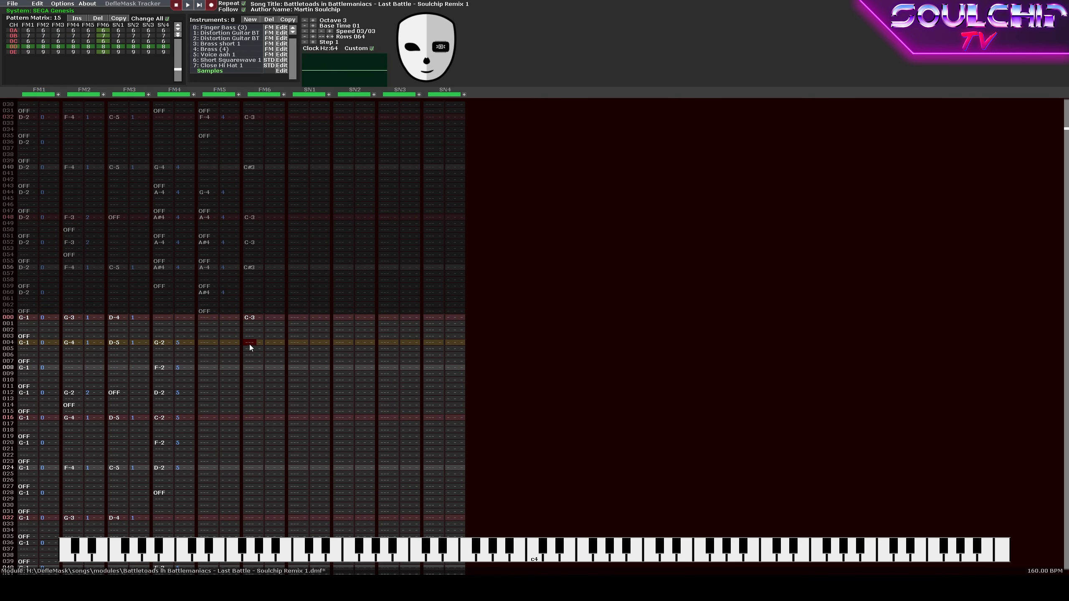
In FM6 of order row 0D, enter C#3 at rows 004 and 020, and C-3 at rows 012 and 016.
key(s)
key(Down)
key(Down)
key(Down)
key(Down)
key(Down)
key(Down)
key(Down)
key(z)
key(Down)
key(Down)
key(Down)
key(z)
key(Down)
key(Down)
key(Down)
key(s)
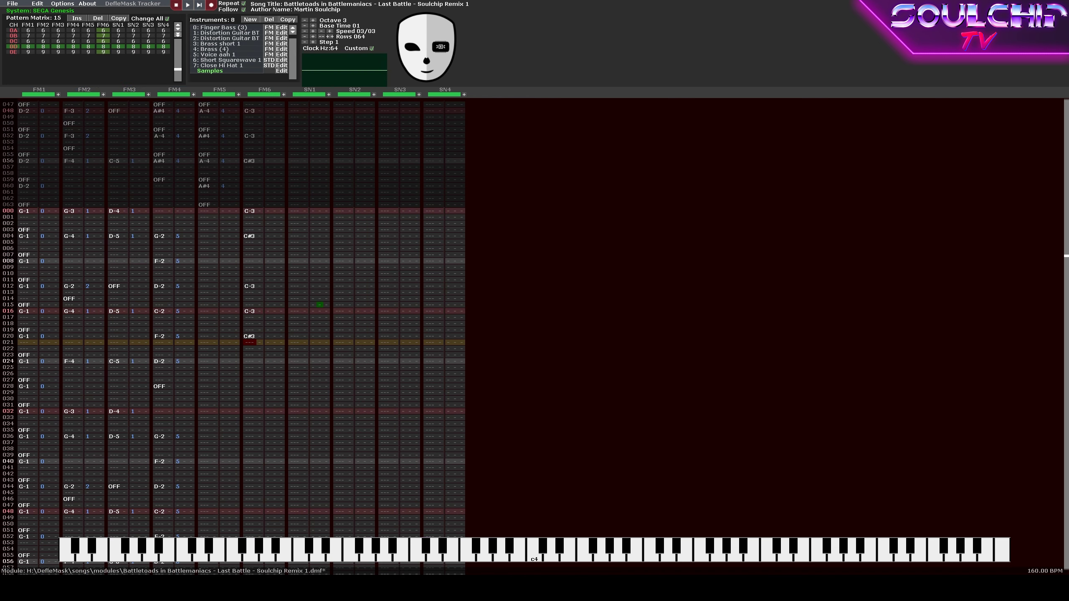
In FM6 of order row 0D, set row 008 to C-3 and row 016 to C#3, and clear row 020.
key(Up)
key(Up)
key(Up)
key(Up)
key(Up)
key(Up)
key(Up)
key(Up)
key(Up)
key(Up)
key(Up)
key(Up)
key(Up)
key(z)
key(Down)
key(Down)
key(Down)
key(Down)
key(Down)
key(Down)
key(Down)
key(s)
key(Down)
key(Down)
key(Down)
key(Delete)
key(Up)
key(Up)
key(Up)
key(Up)
key(Up)
key(Up)
key(Up)
key(Up)
key(Up)
key(Up)
key(Down)
key(Down)
key(Down)
key(Down)
key(Down)
key(Down)
key(Down)
key(Down)
key(Down)
key(Down)
key(Down)
key(Down)
key(Down)
key(Down)
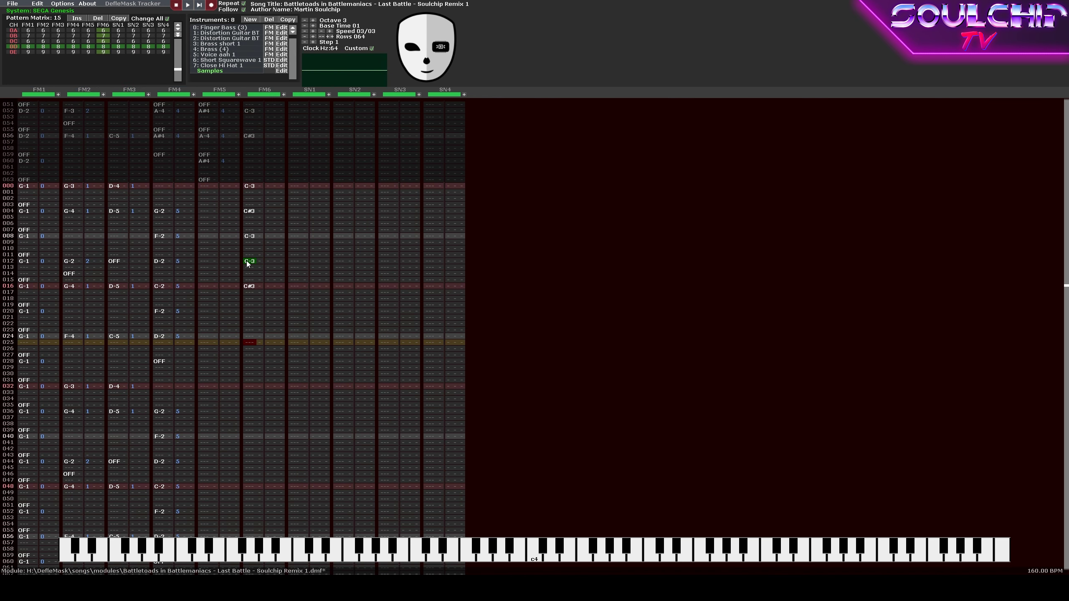
Complete FM6 of order row 0D with C-3 at rows 024, 032, 040, 044, 052 and 054, and C#3 at rows 036, 048 and 056.
key(z)
key(z)
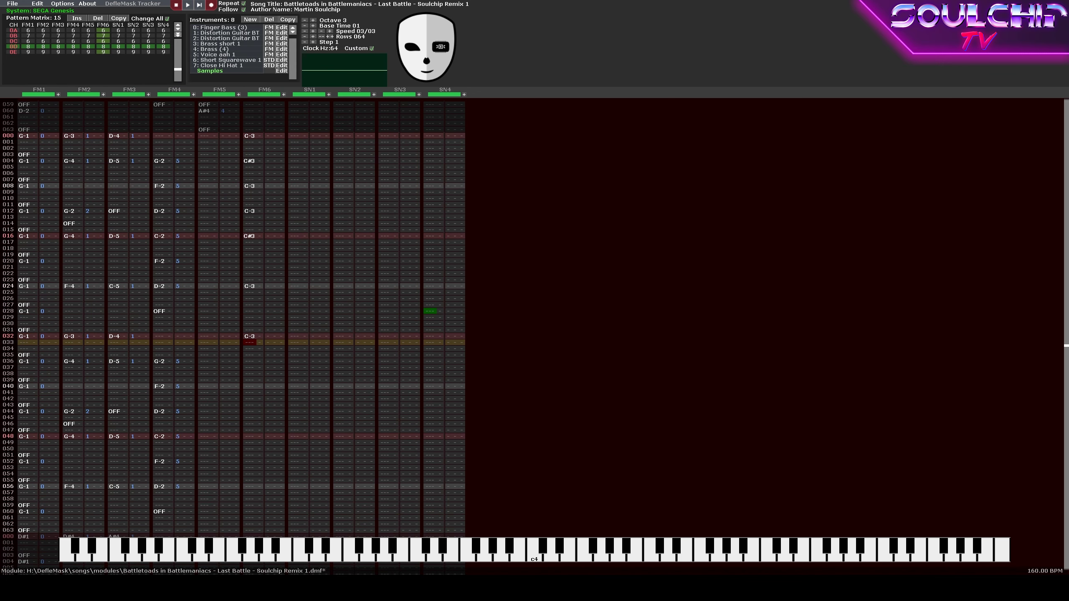
key(s)
key(z)
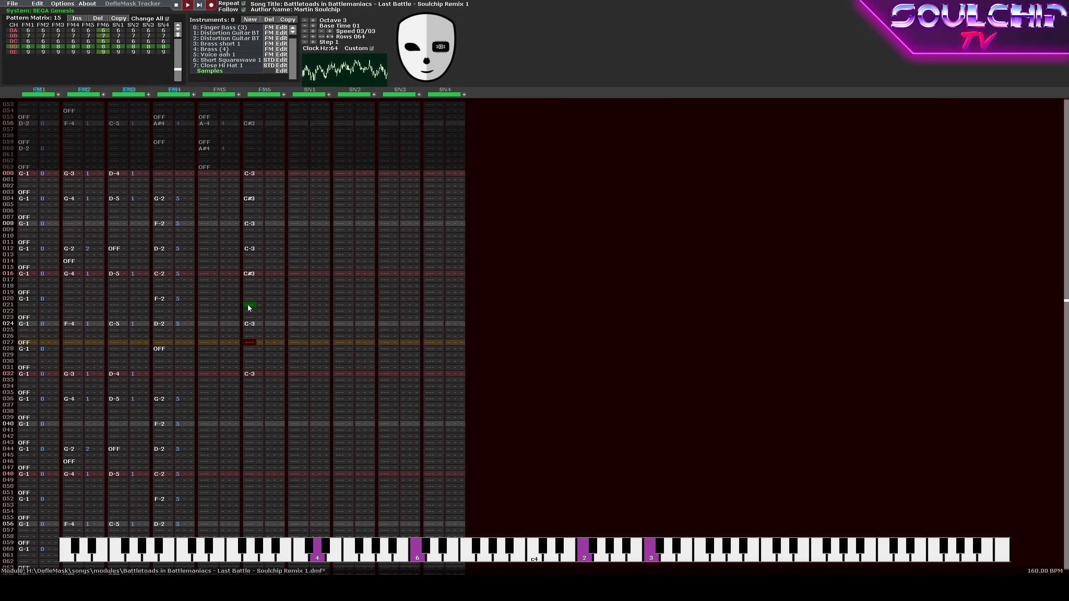
key(z)
key(s)
key(z)
key(z)
key(s)
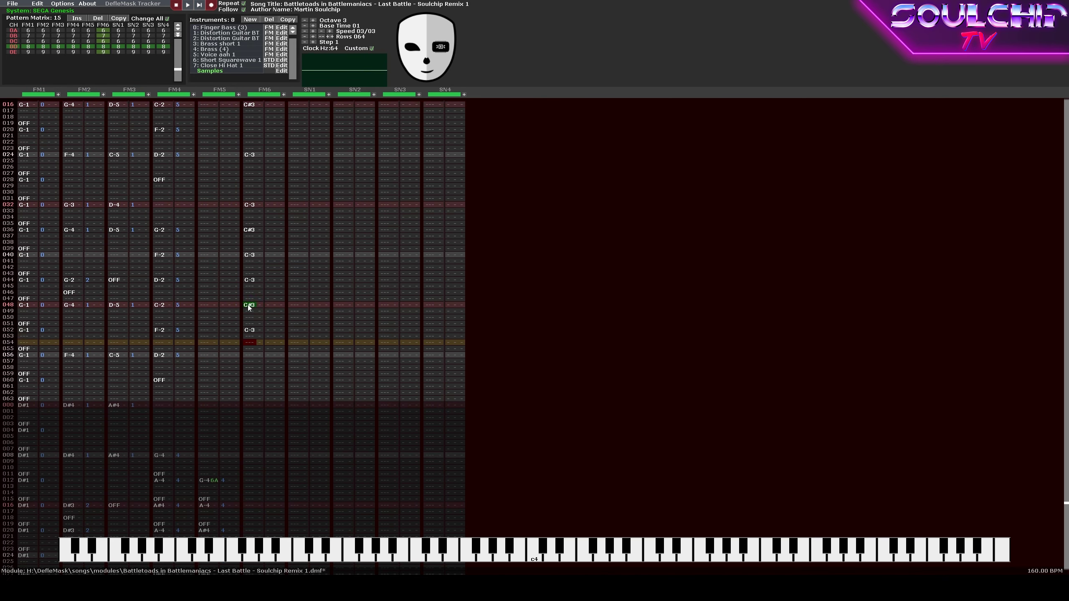
key(Up)
key(Up)
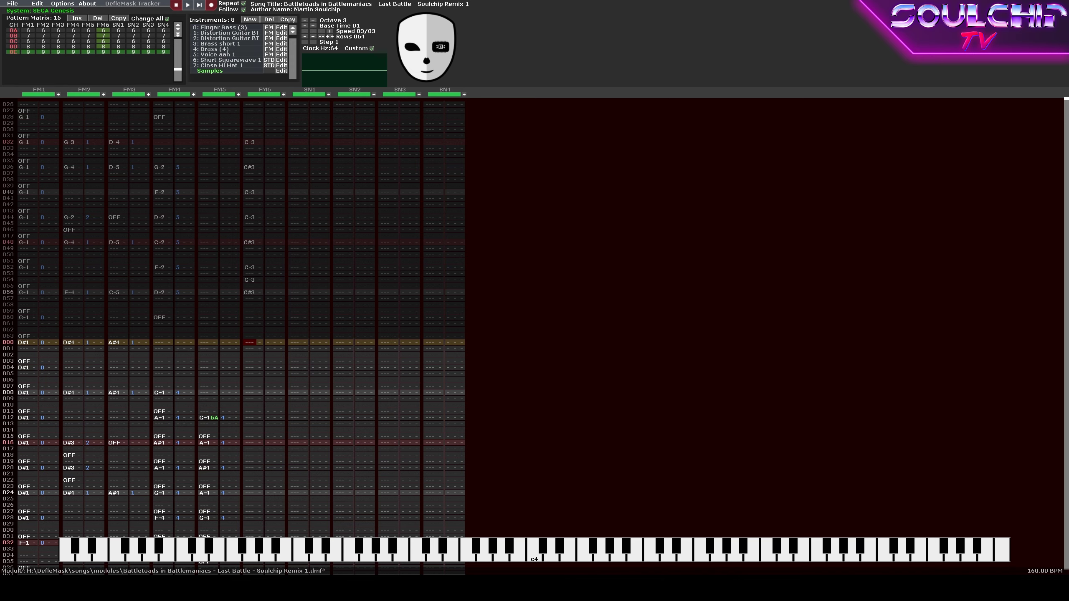
In FM6 of order row 0E, enter C-3 at rows 000, 016 and 020, and C#3 at rows 008 and 024.
key(z)
key(s)
key(z)
key(z)
key(s)
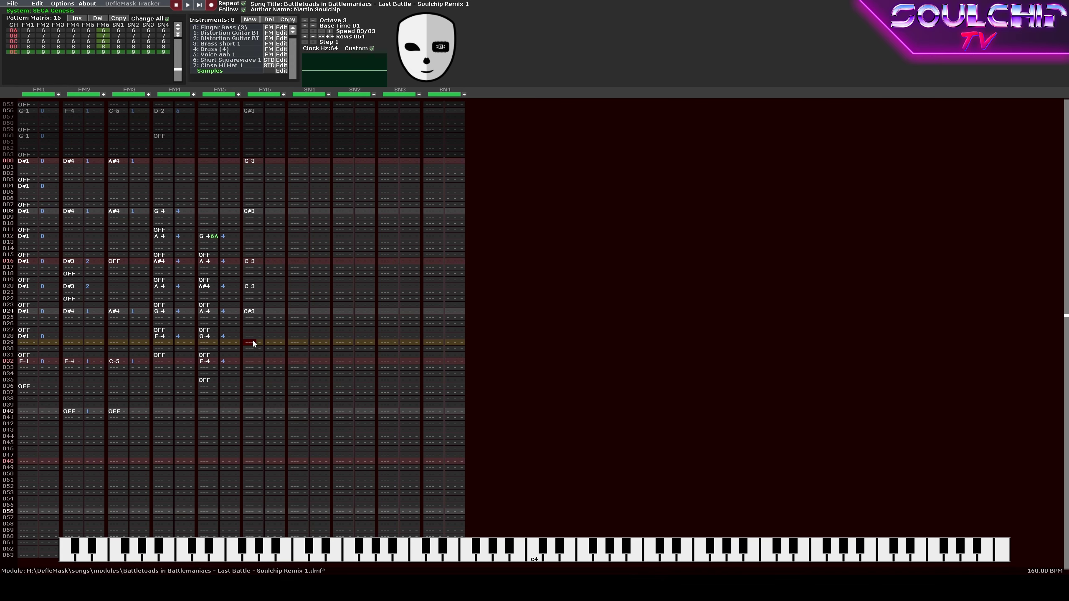
In FM6 of order row 0E, enter C-3 at rows 028 and 030, and C#3 with effect 0C02 at row 032, and play it back.
key(Up)
key(z)
key(Down)
key(z)
key(Down)
key(s)
key(Up)
key(Right)
key(Right)
key(Right)
text(0c02)
key(Return)
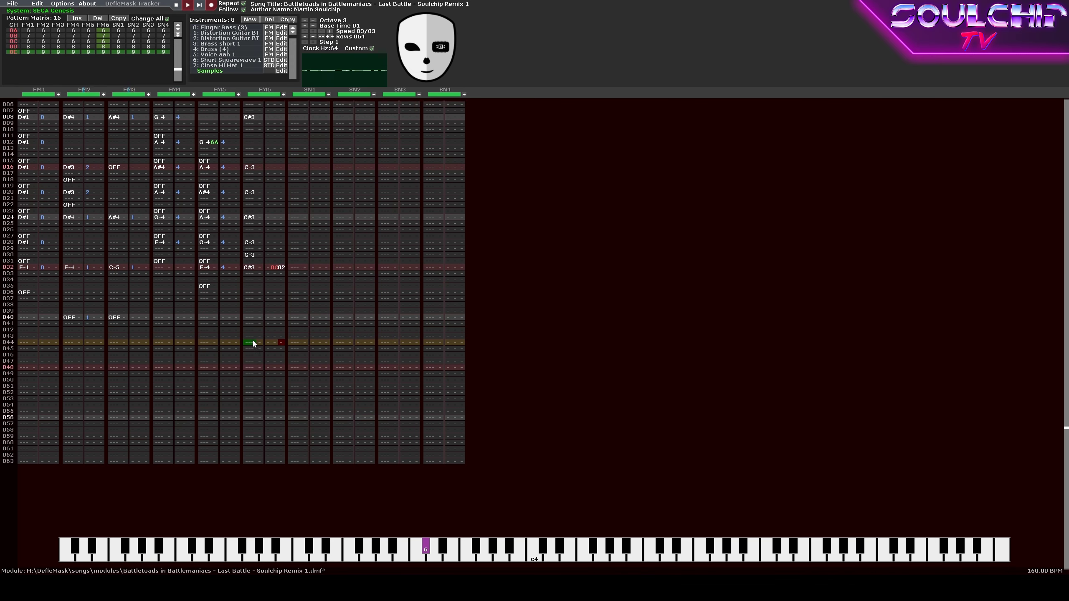
key(Return)
In FM6 of order row 0E, enter E-3 at row 056 and C#3 with effect 0C02 at row 060.
click(340, 286)
click(247, 369)
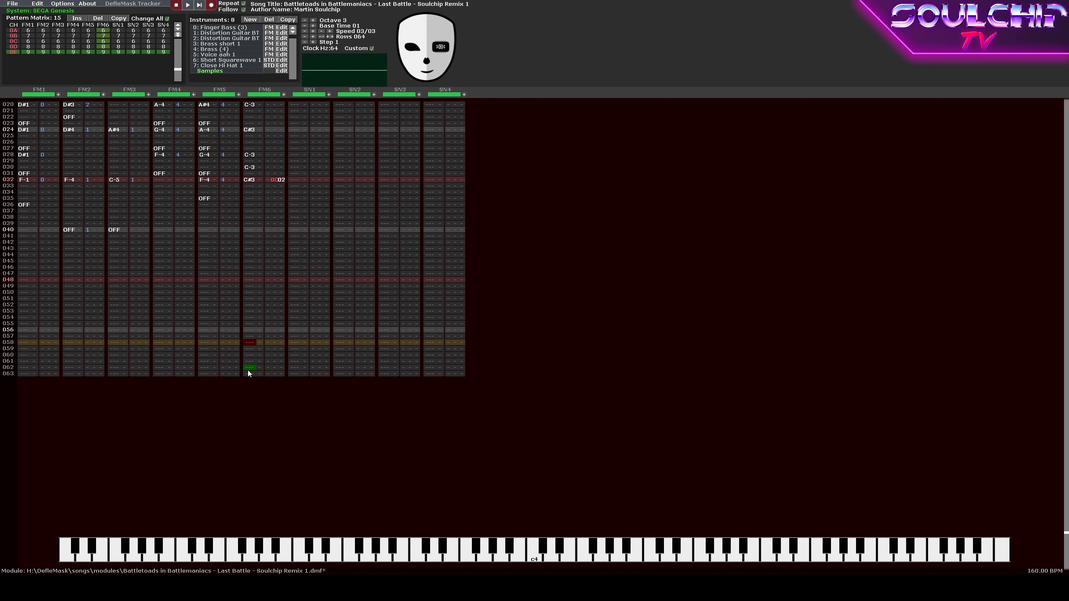
key(Up)
key(Up)
key(c)
key(Down)
key(Down)
key(Down)
key(s)
key(Up)
key(Up)
key(Right)
key(Right)
key(Right)
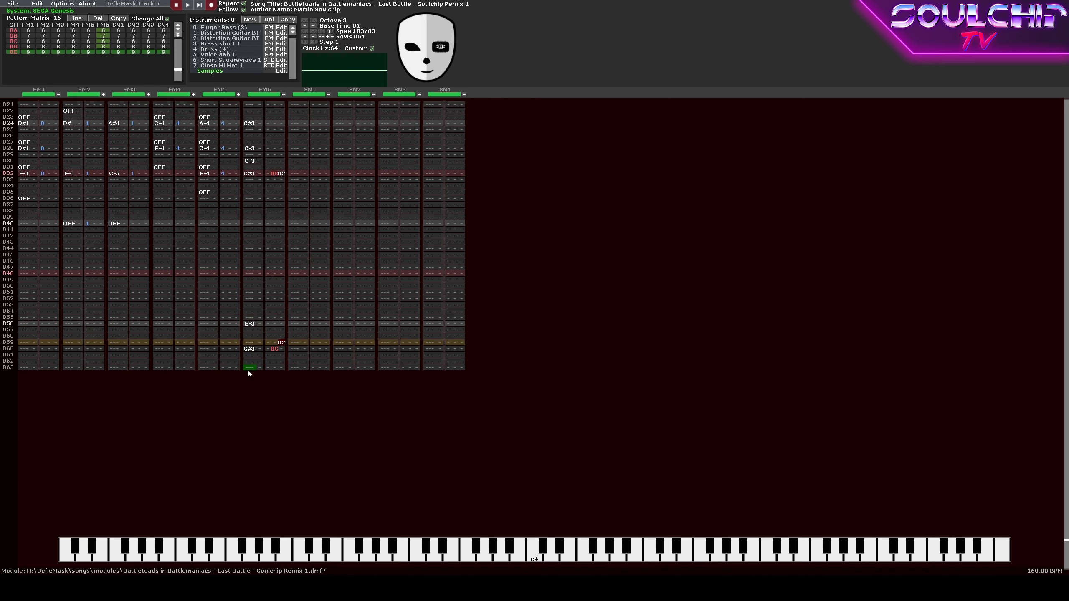
key(Down)
text(0c02)
key(Return)
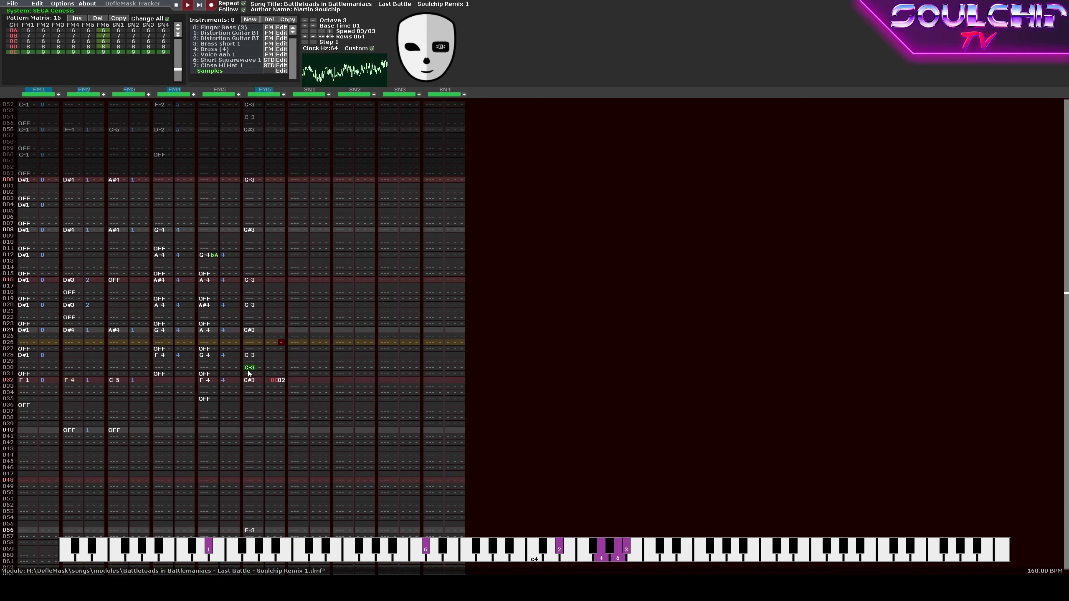
Play the song back to check the drum track and save the module.
key(Return)
key(Return)
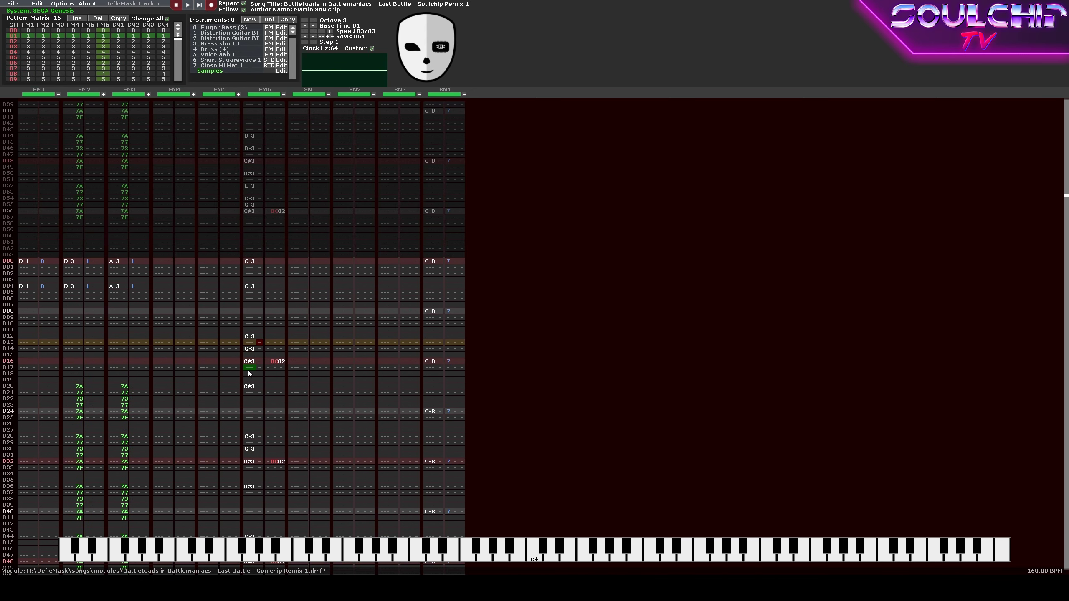
key(Return)
click(217, 379)
click(12, 3)
click(15, 24)
Play the song from its opening patterns to listen to the drums.
scroll(28, 33, up, 10)
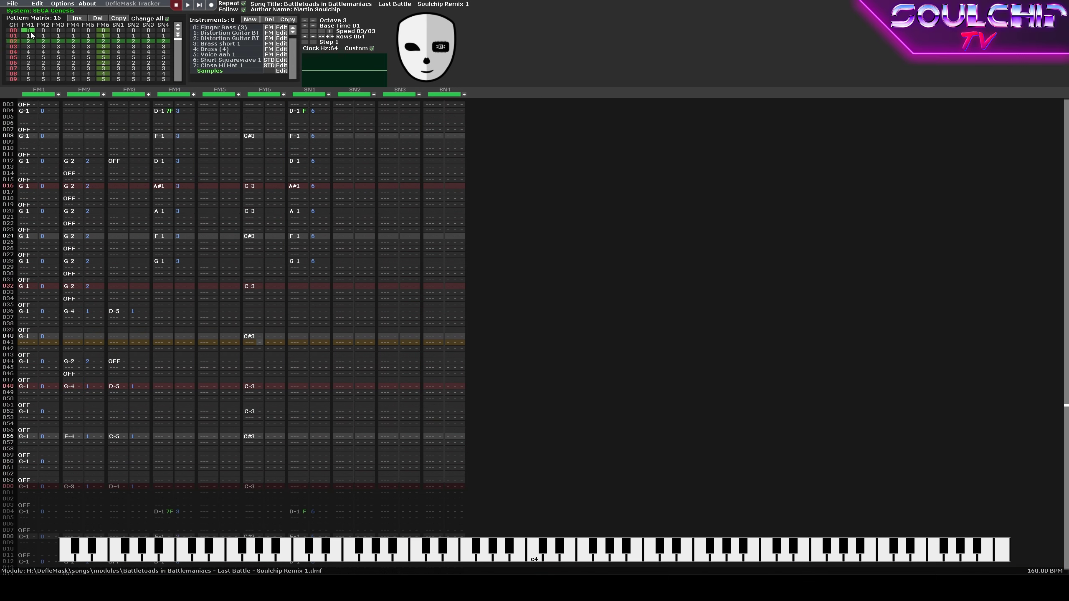
key(Return)
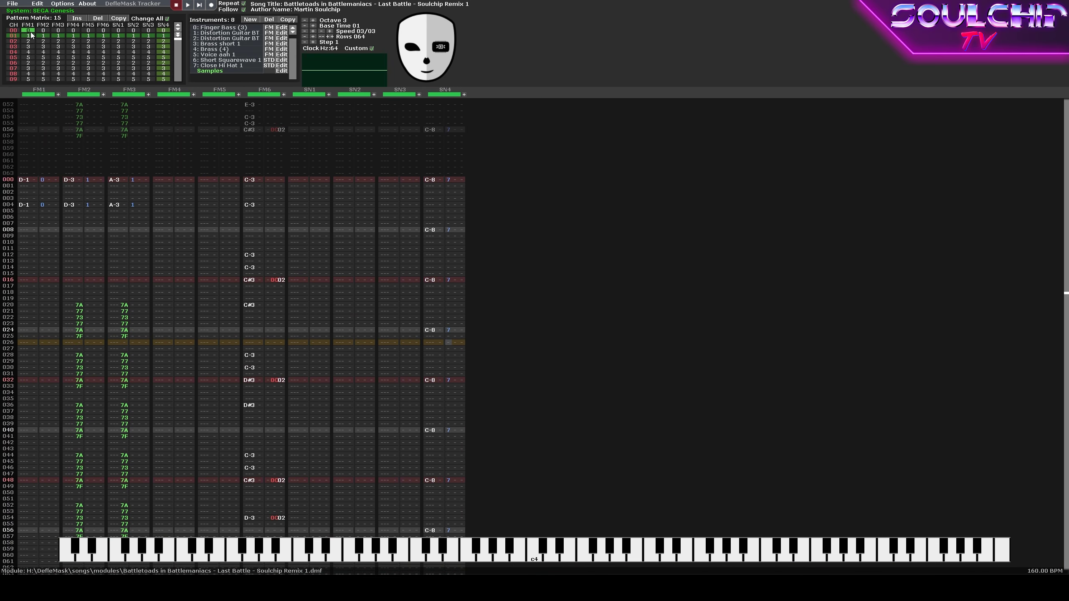
key(Return)
Set up Kick and crash.wav as the F# sample in sample bank 0.
click(429, 187)
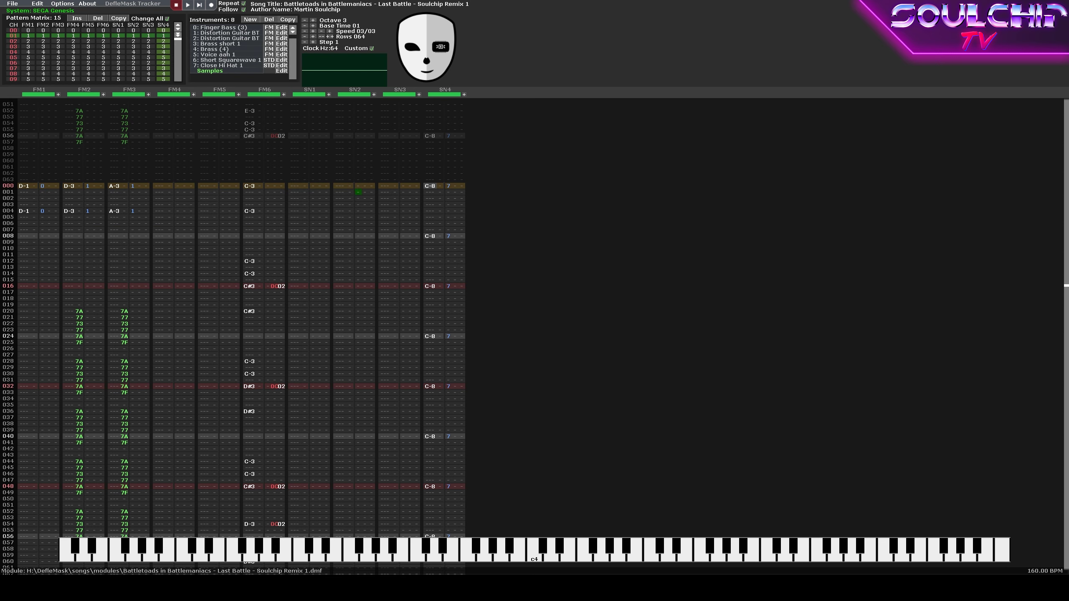
click(276, 70)
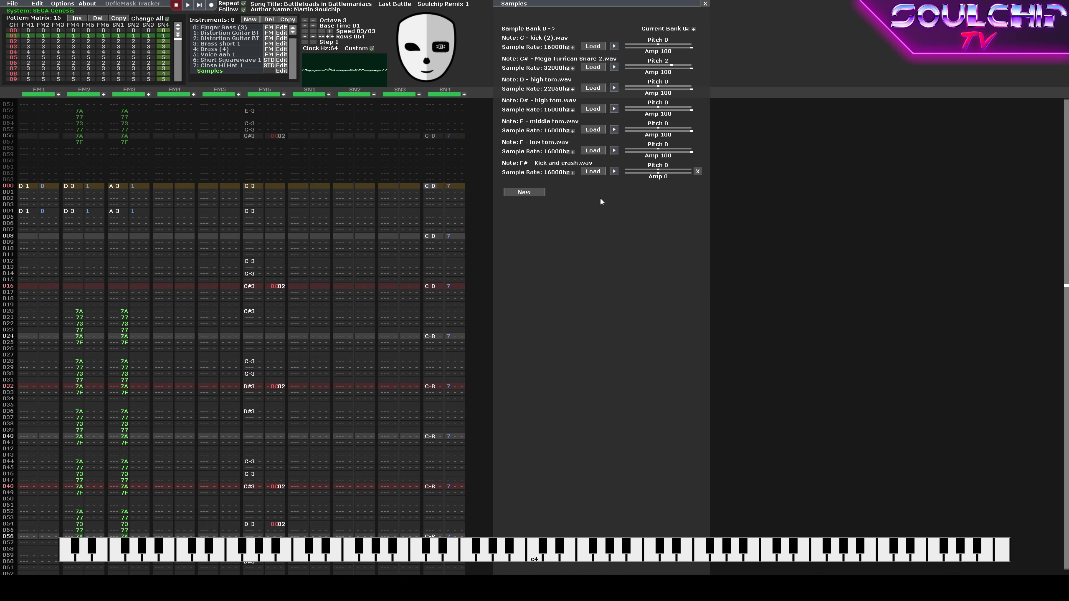
click(696, 172)
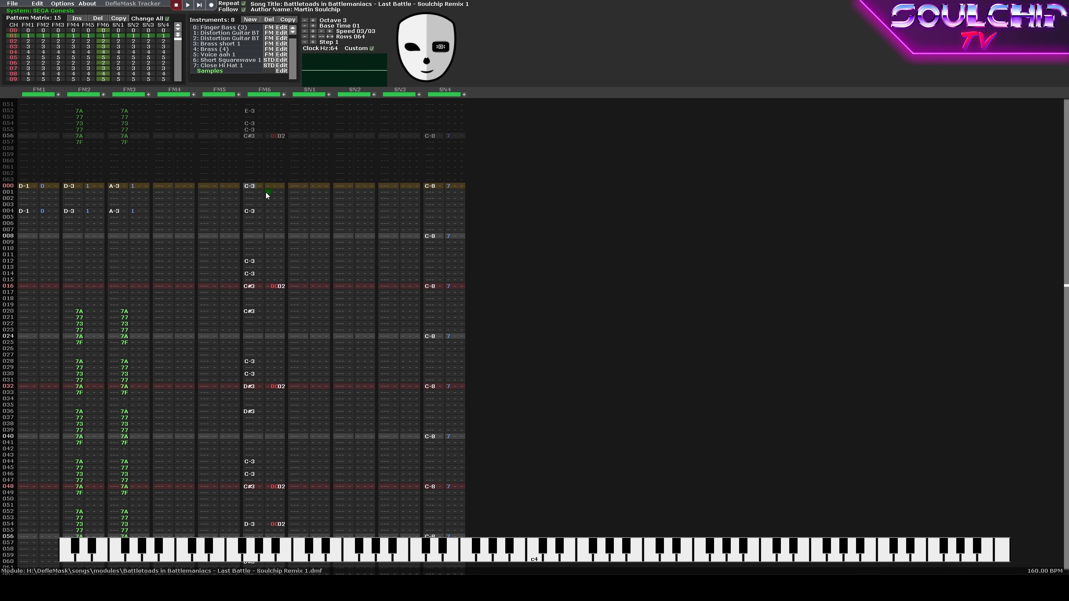
Solo FM6, replace the C-3 hits at rows 000 and 004 of order row 00 with F#3, and play it back.
key(Return)
key(space)
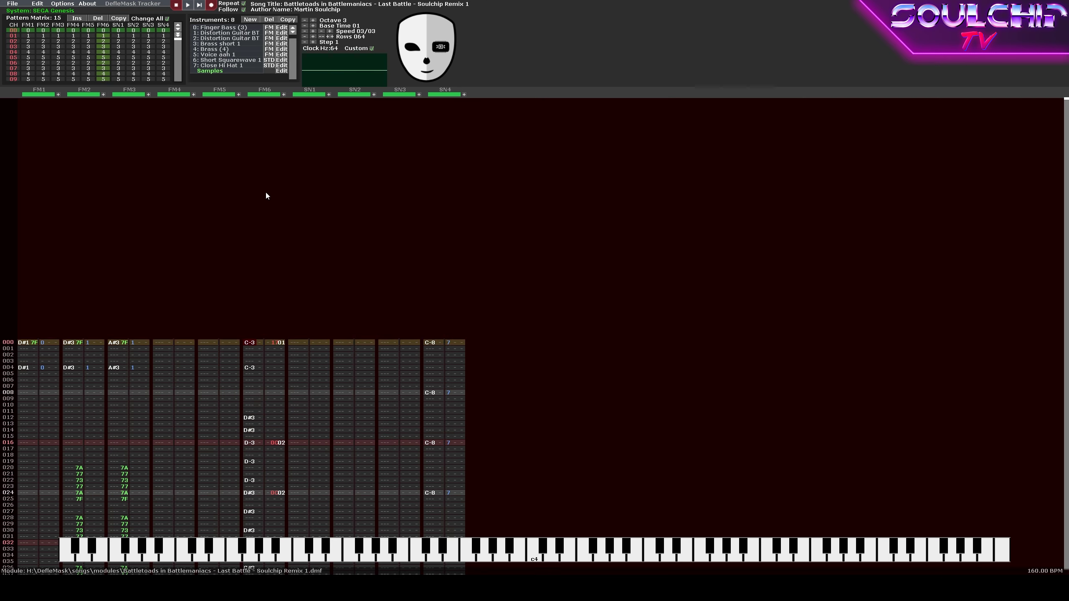
right_click(274, 94)
key(Return)
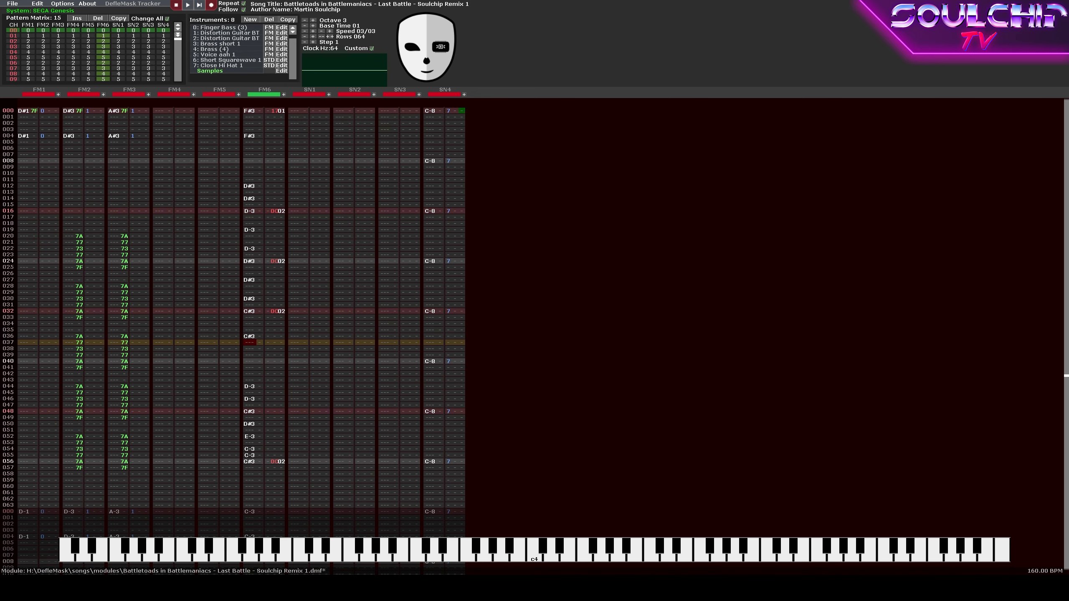
Replace the C-3 hits at rows 000 and 004 of FM6 in order row 01 with F#3, and play the song with all channels on.
click(281, 70)
click(704, 3)
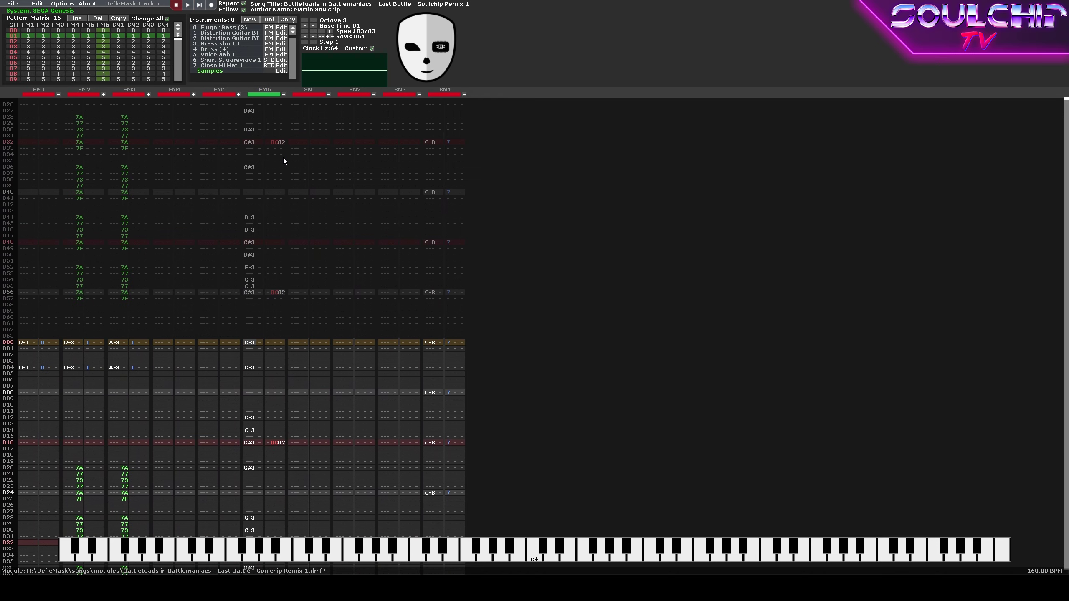
key(space)
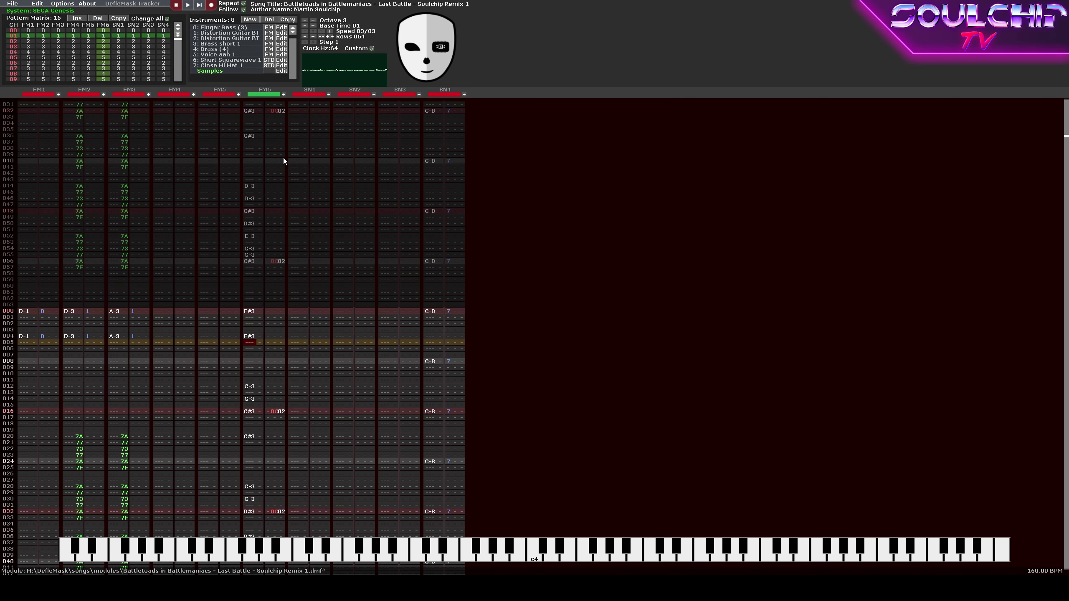
click(269, 95)
key(Return)
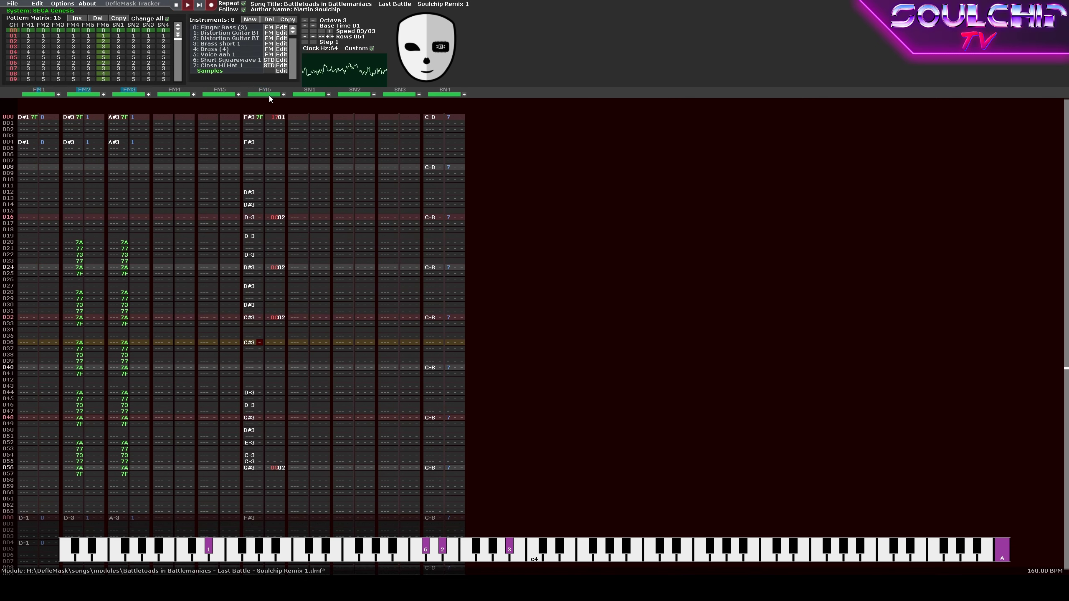
Set operator 4's total level in Distortion Guitar BTDD 1 to 14 and listen to it in the song.
key(Return)
click(281, 32)
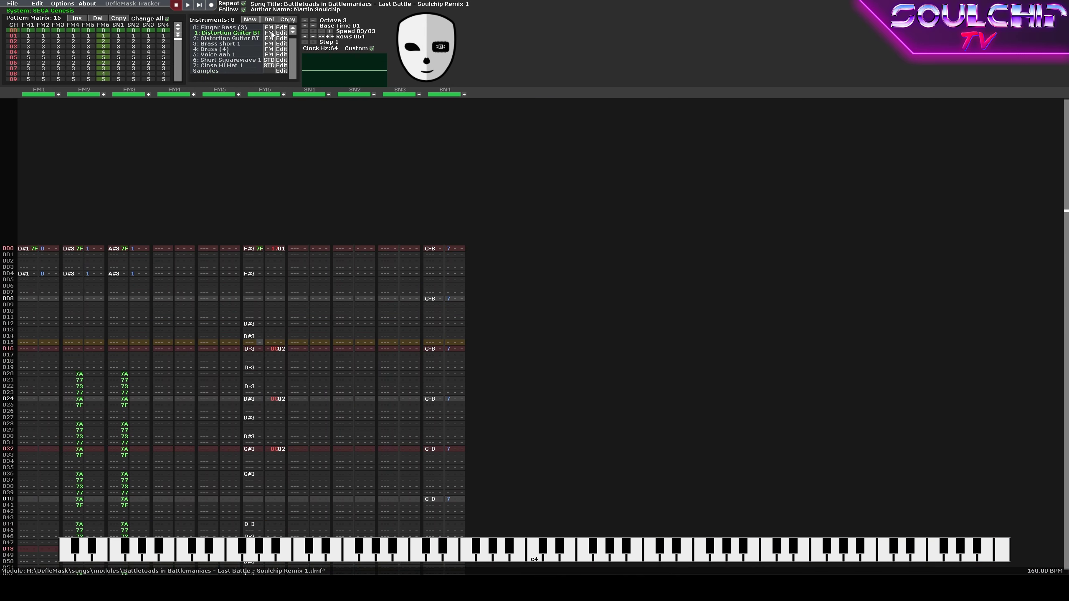
drag(691, 312, 690, 314)
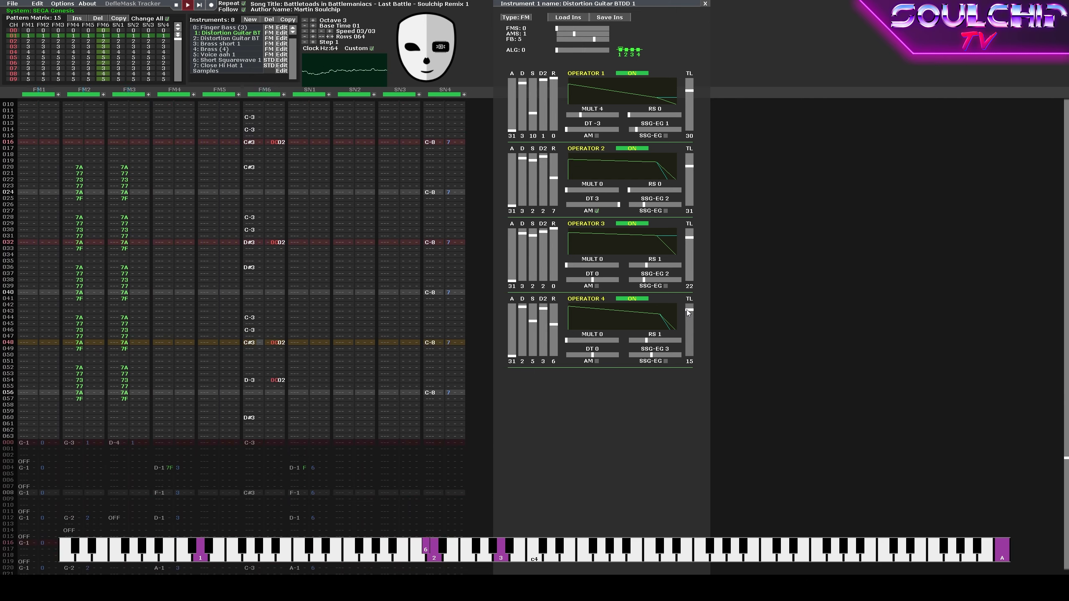
key(Return)
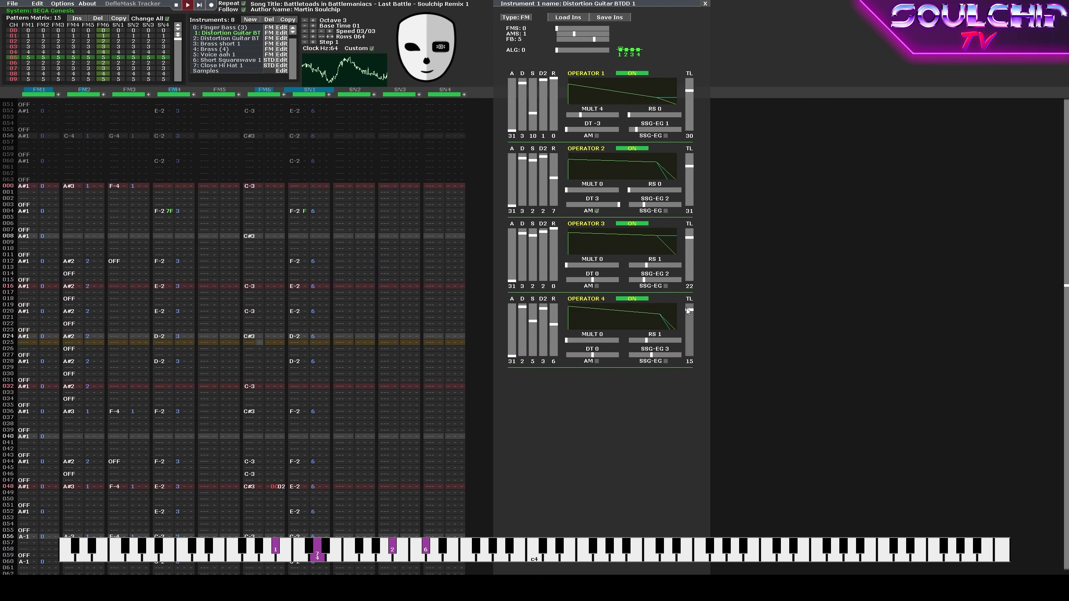
key(Return)
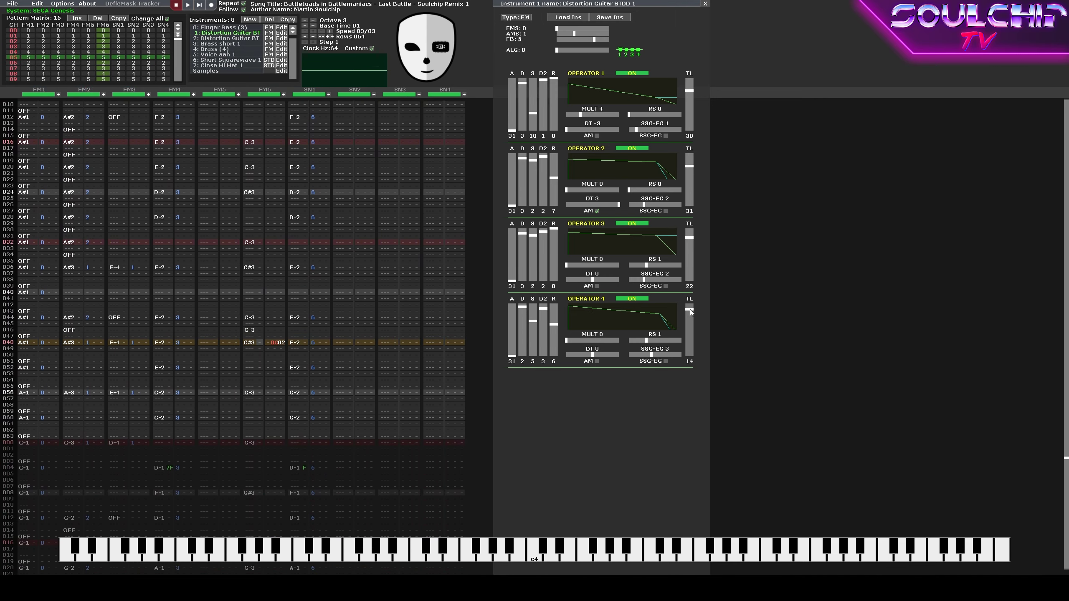
key(Return)
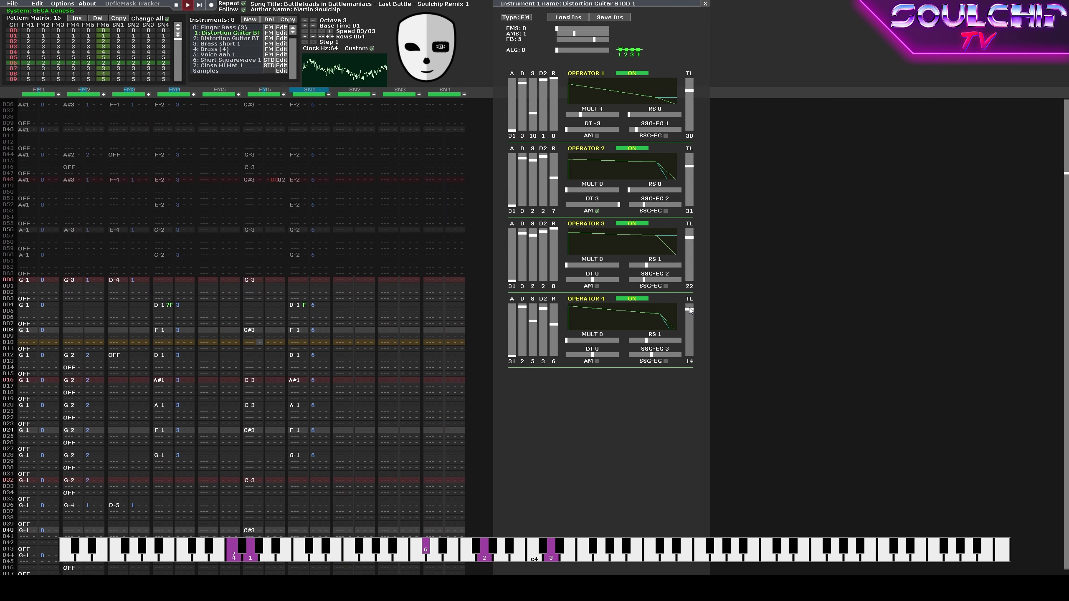
key(Return)
key(Return)
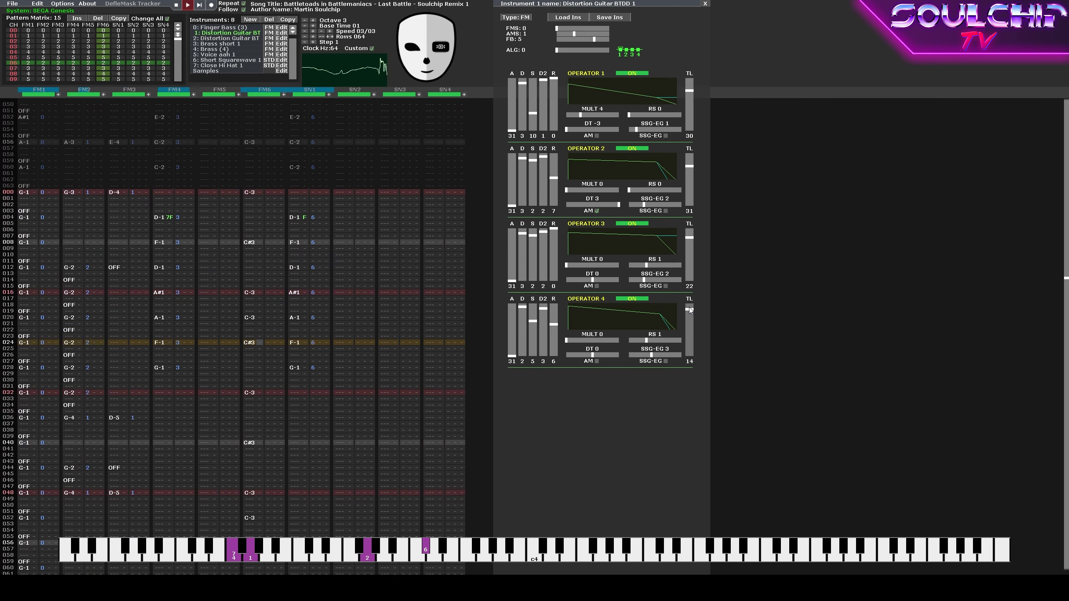
key(Return)
Return to order row 00 and play the opening pattern to hear the guitar with the drums.
key(KP_Subtract)
key(KP_Subtract)
key(KP_Subtract)
key(KP_Subtract)
key(KP_Subtract)
key(KP_Subtract)
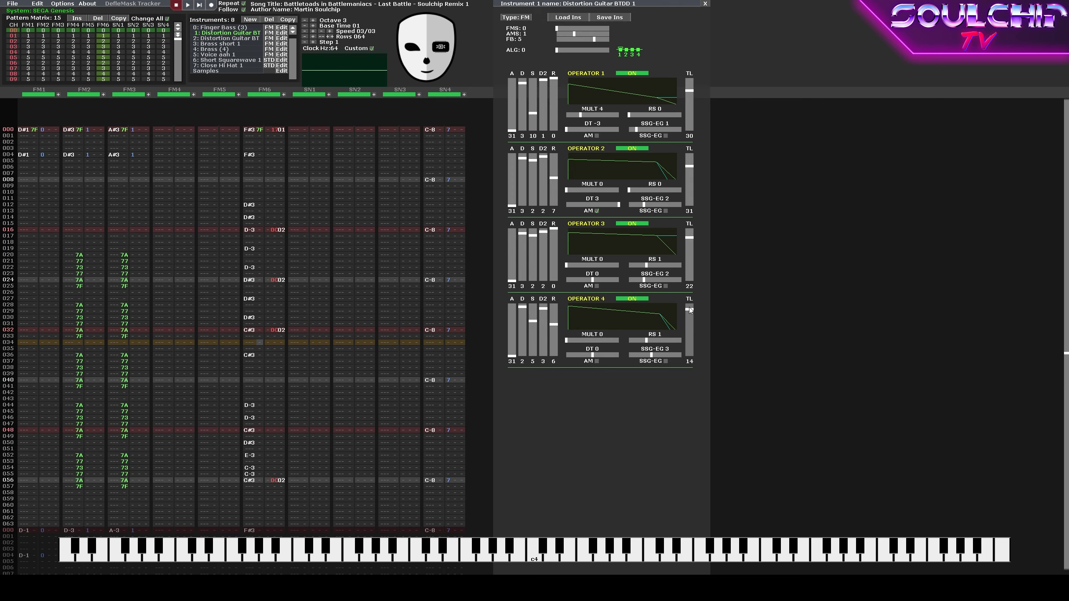
key(Return)
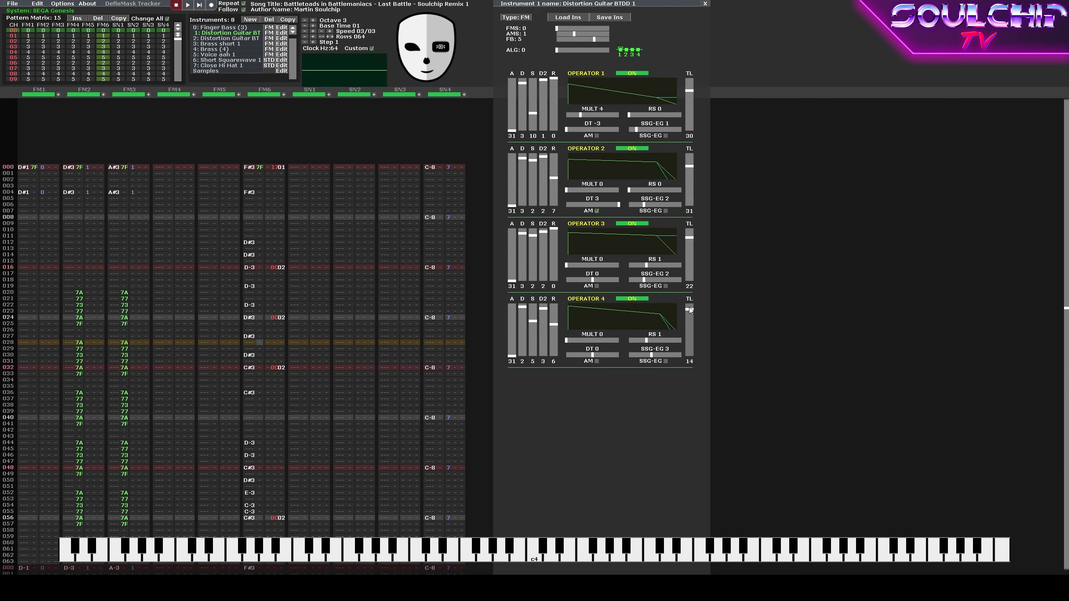
key(Return)
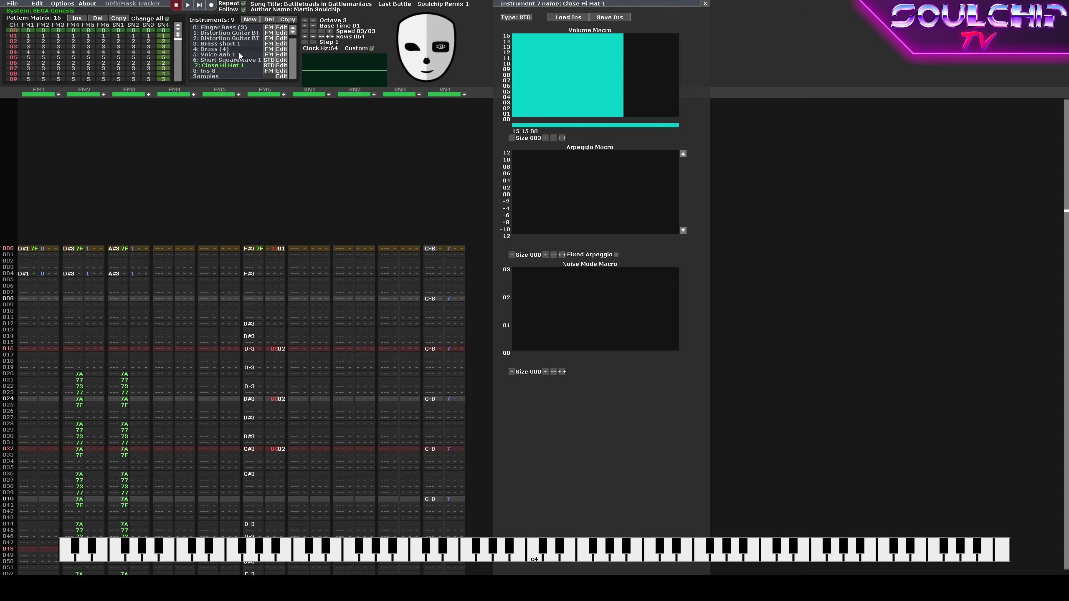
Make the new instrument Ins 8 an STD type with a 32-step volume macro sloping down to 0 and a first value of 14.
click(234, 70)
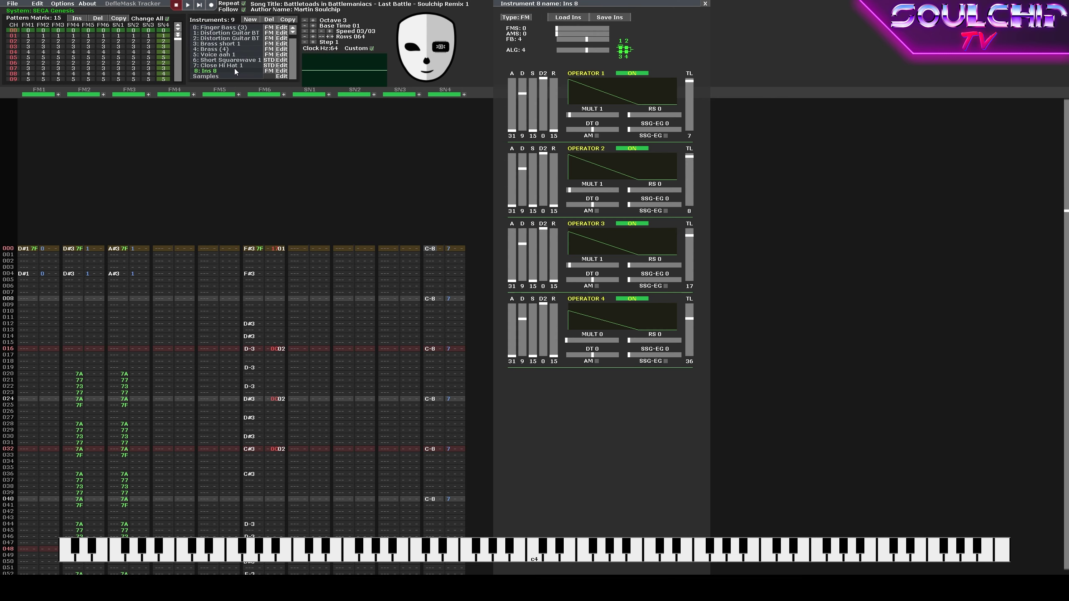
click(271, 70)
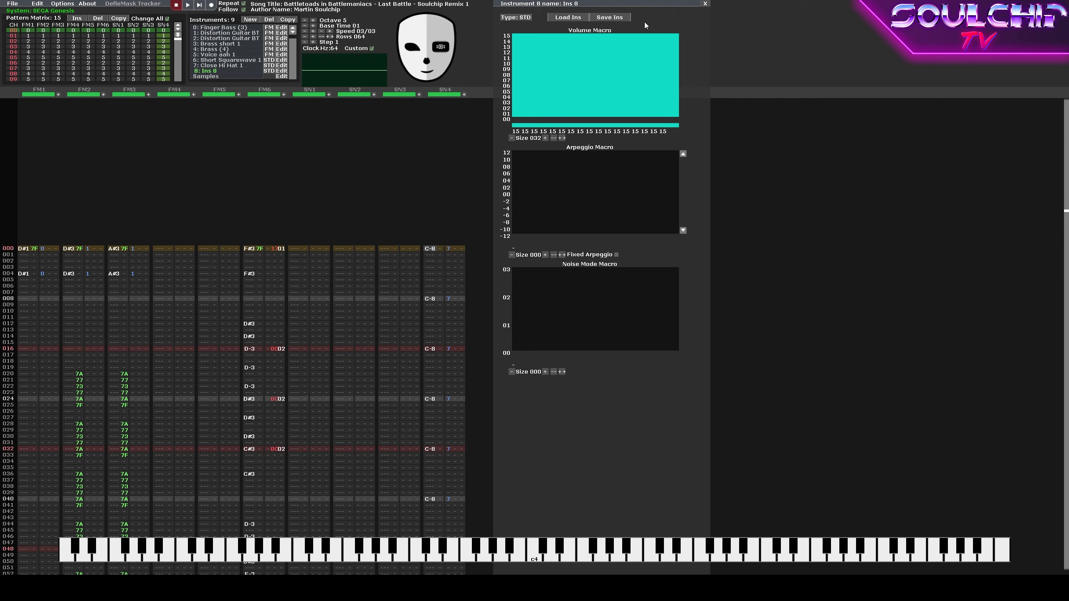
key(q)
key(q)
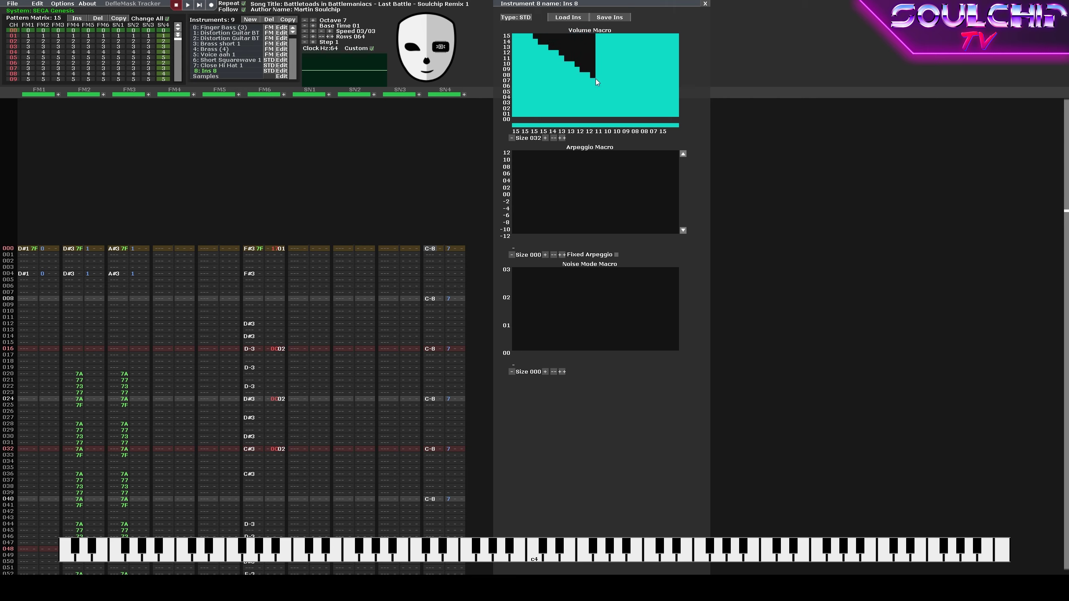
drag(678, 107, 669, 107)
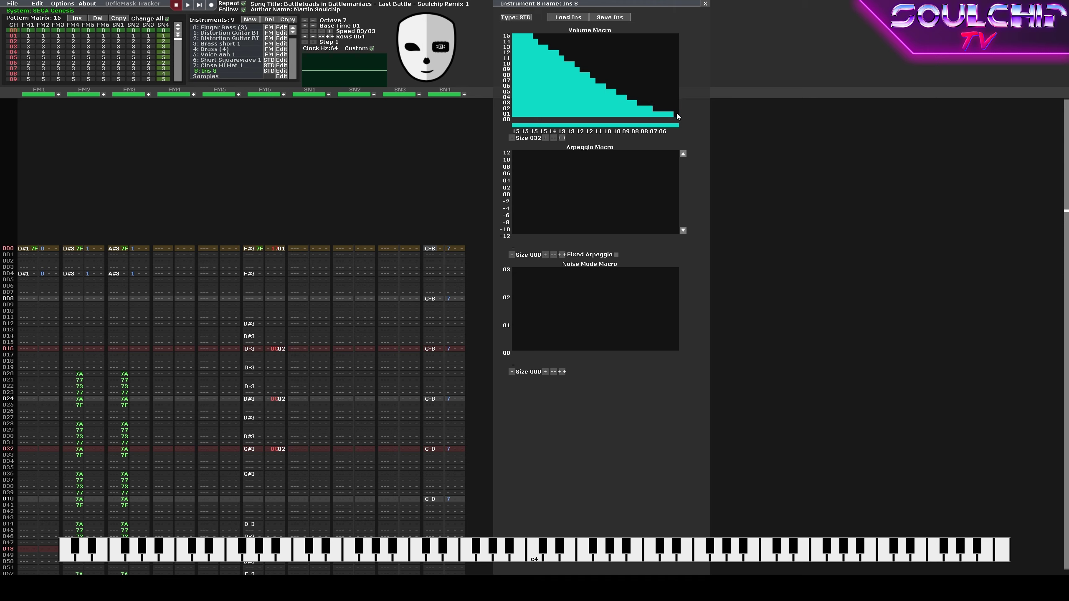
key(z)
click(514, 40)
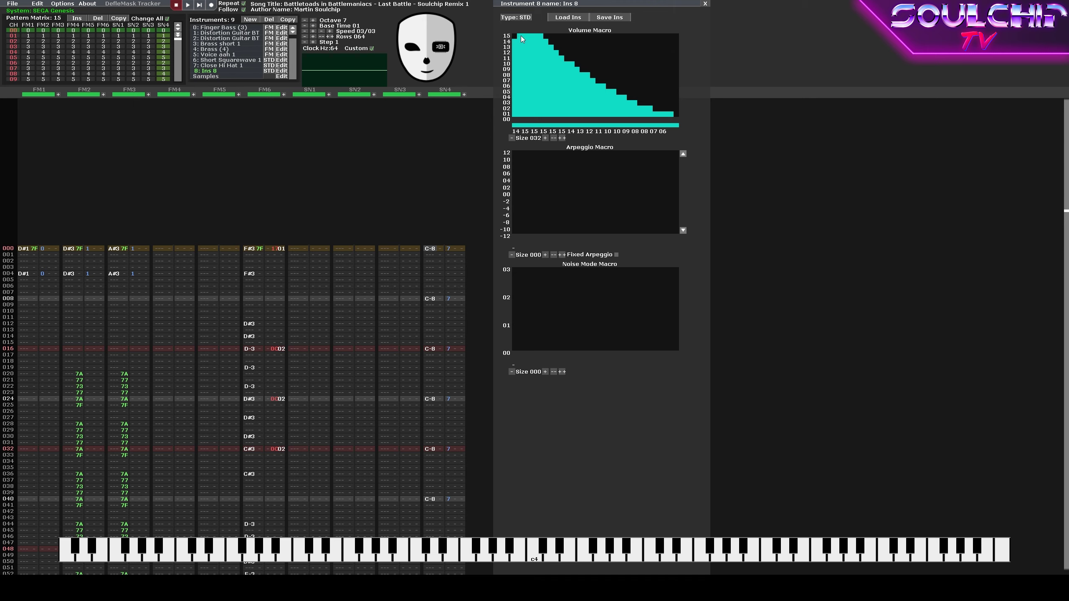
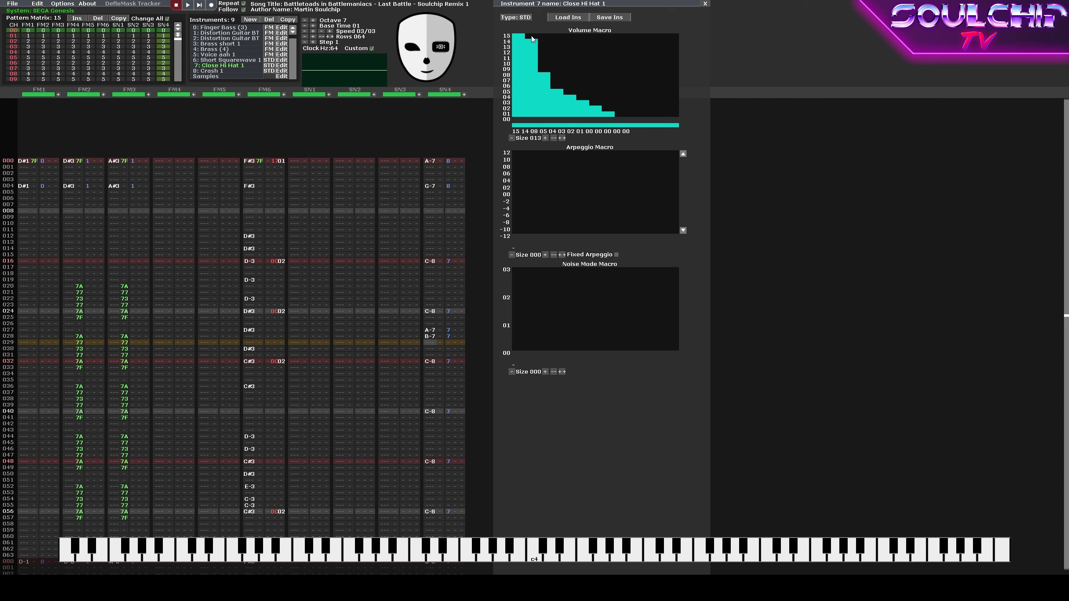
Close the instrument editor and play order row 00 to listen to the crash and hi-hat sounds.
click(704, 4)
key(Return)
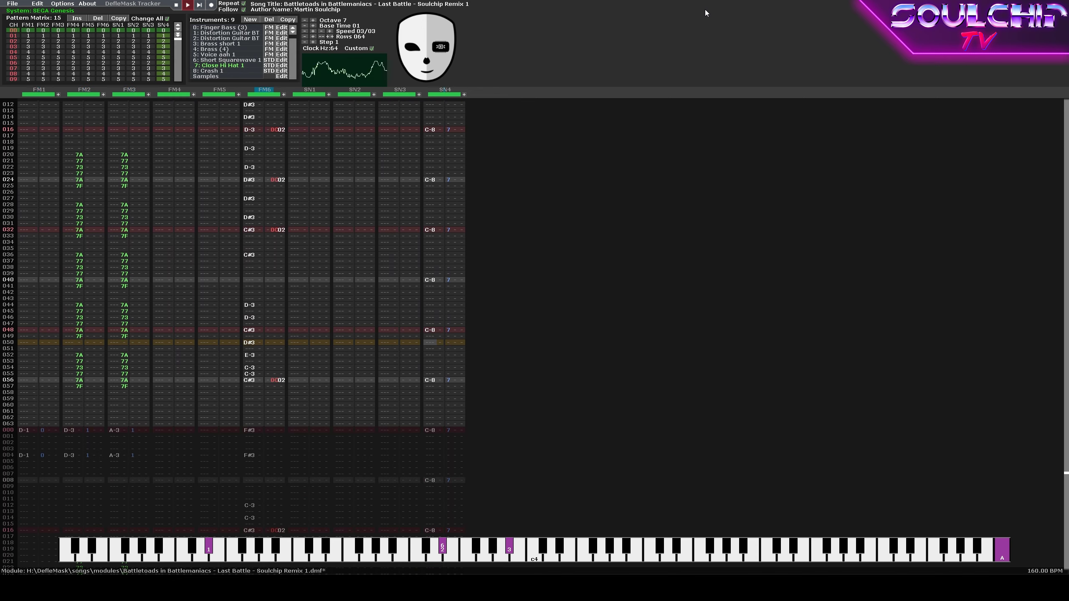
key(Return)
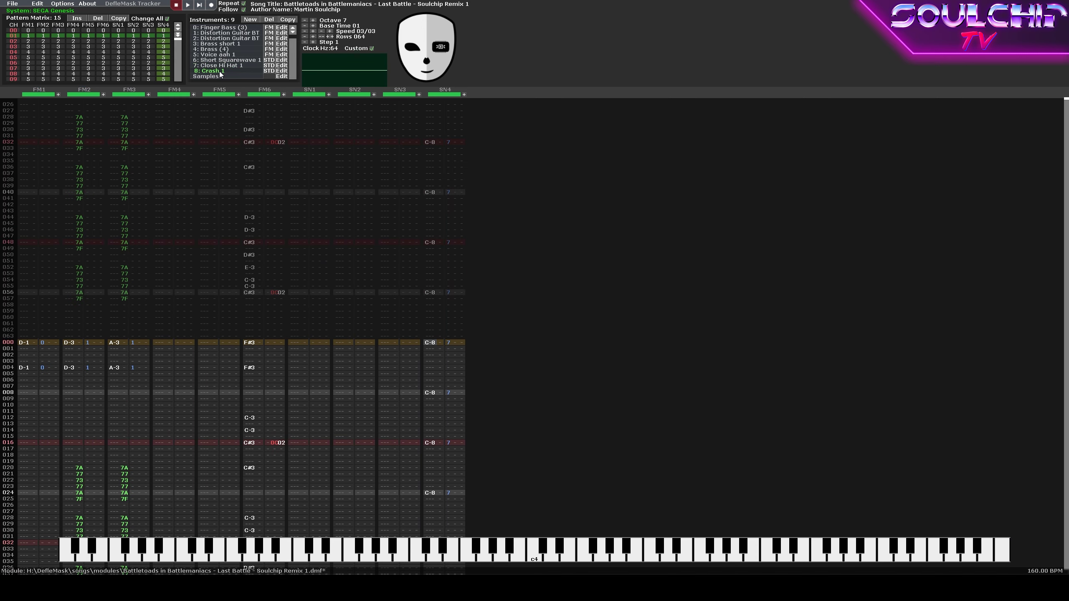
Try Crash 1 notes G-7 at row 000 and F-7 at row 004 of SN4 in order row 01.
key(space)
key(b)
key(Down)
key(Down)
key(Down)
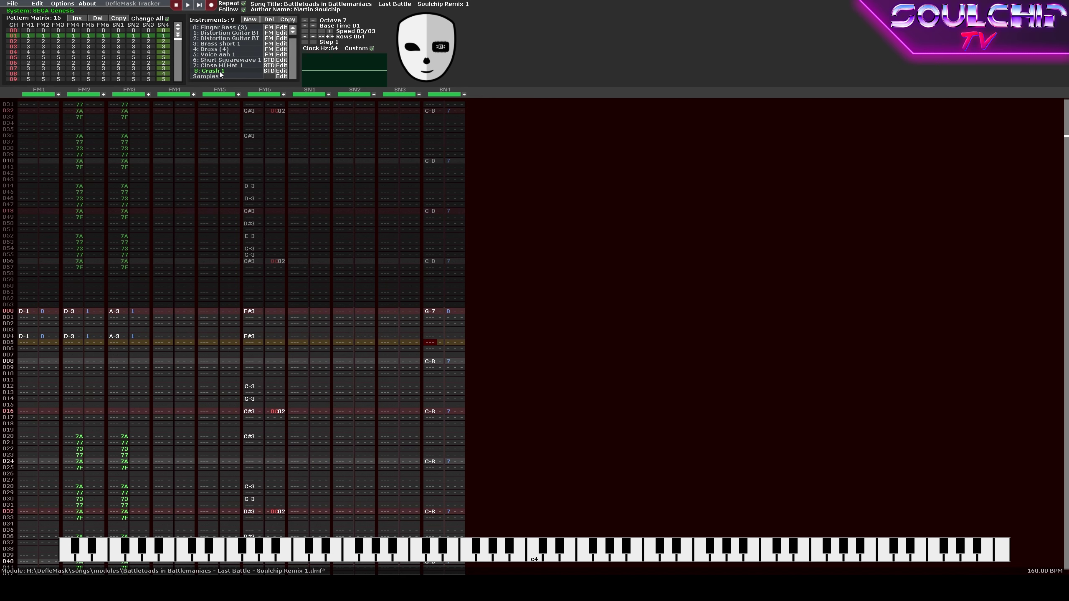
key(v)
key(Down)
key(Down)
key(Down)
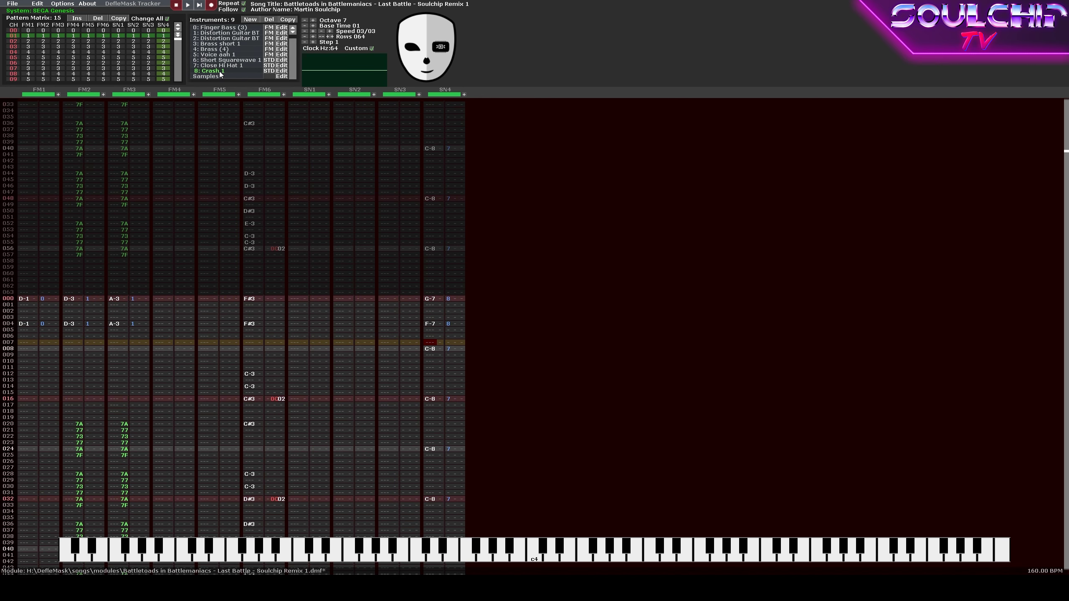
Clear the SN4 note at row 008 of order row 01, enter Crash 1 hits A-7 at row 000 and G-7 at row 004, and play it.
key(Up)
key(Up)
key(Up)
key(Up)
key(Up)
key(Up)
key(Up)
key(Up)
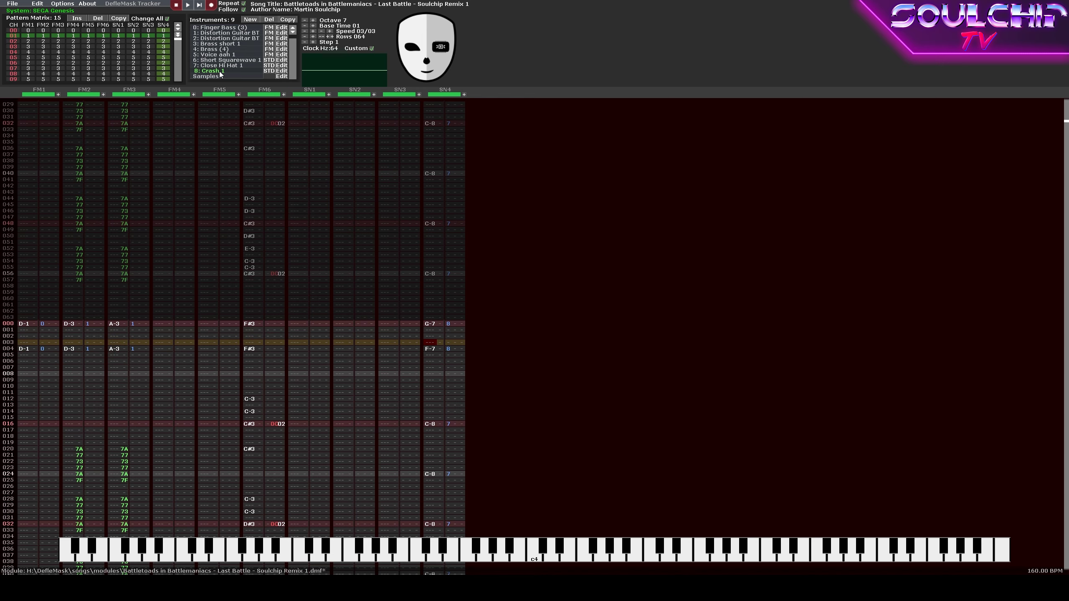
key(n)
key(Down)
key(Down)
key(Down)
key(b)
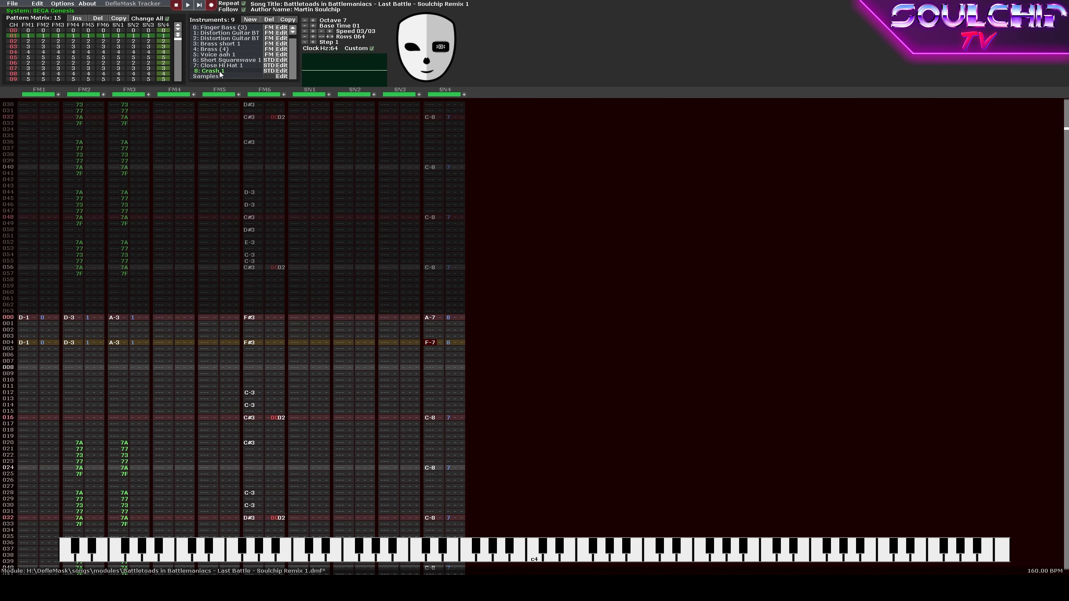
key(Return)
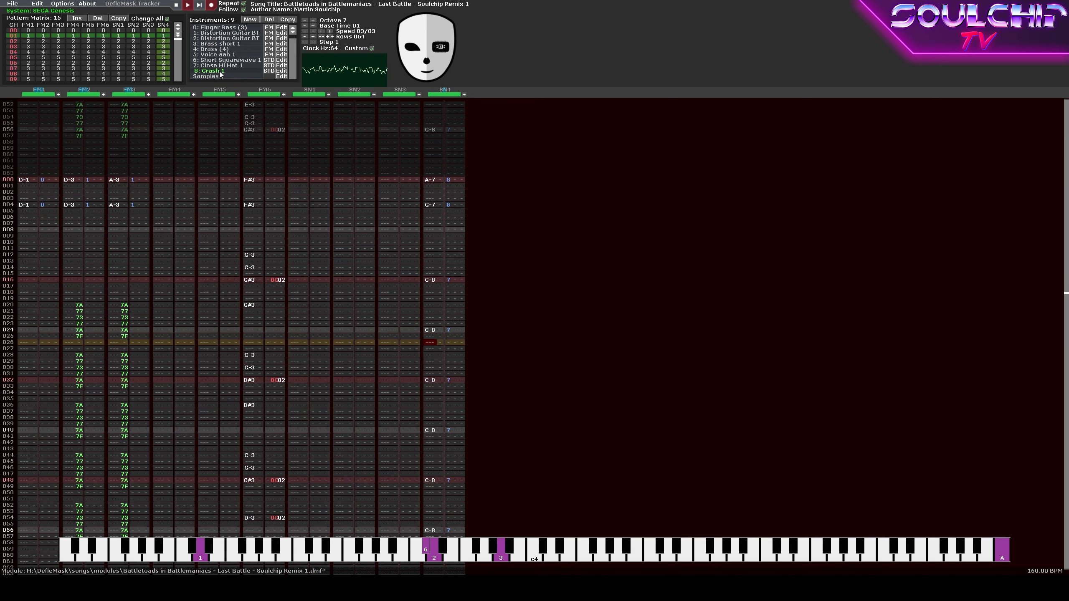
key(Return)
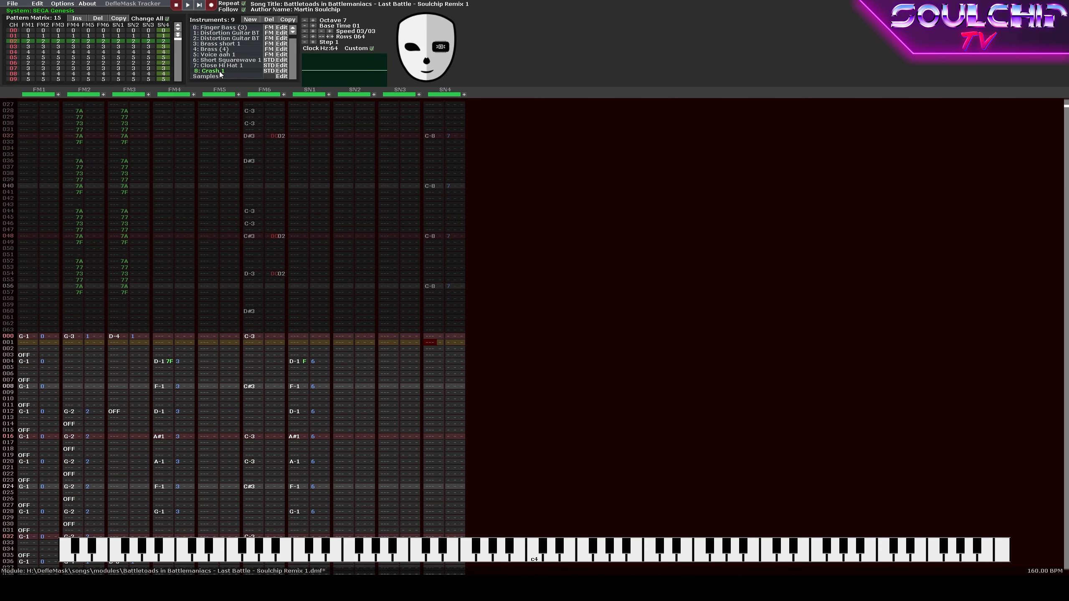
Enter a Crash 1 hit at row 000 of SN4 in order row 02, trying G-7 and A-7 before settling on C-7.
key(Up)
key(n)
key(Up)
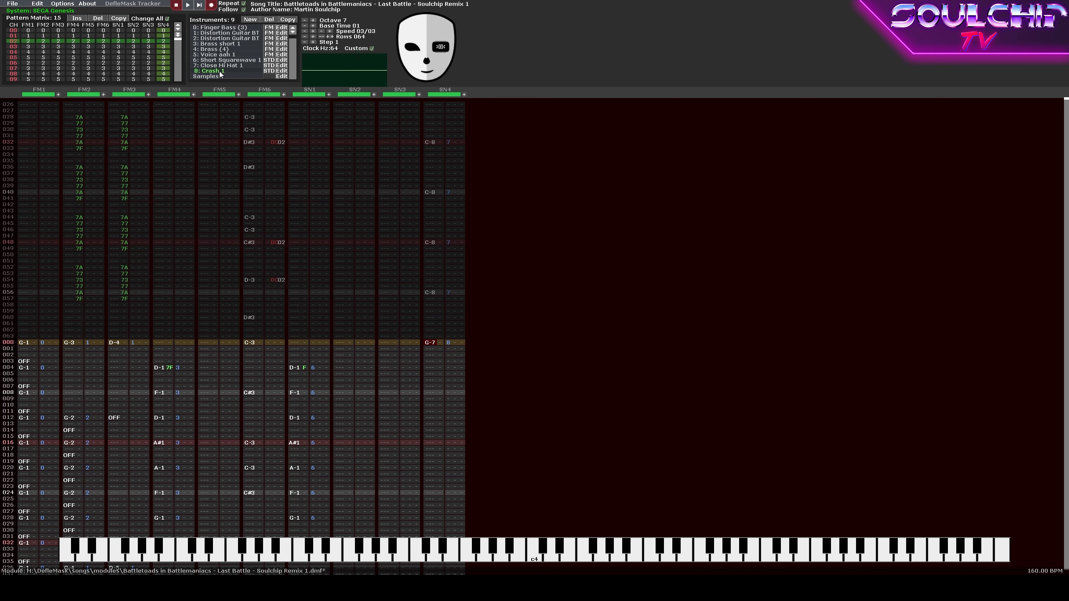
key(m)
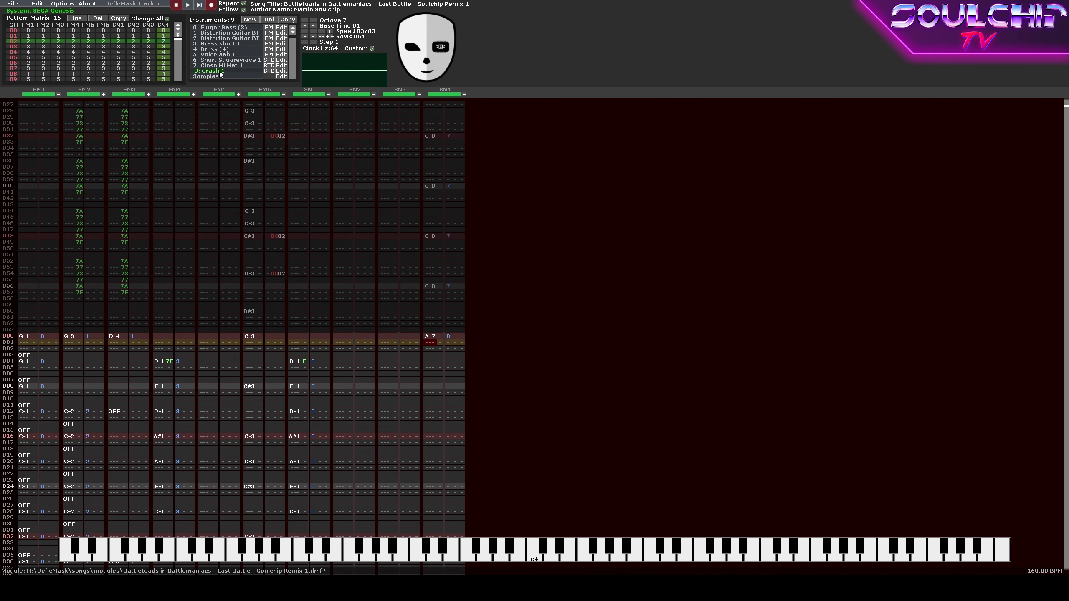
key(Up)
key(z)
key(Up)
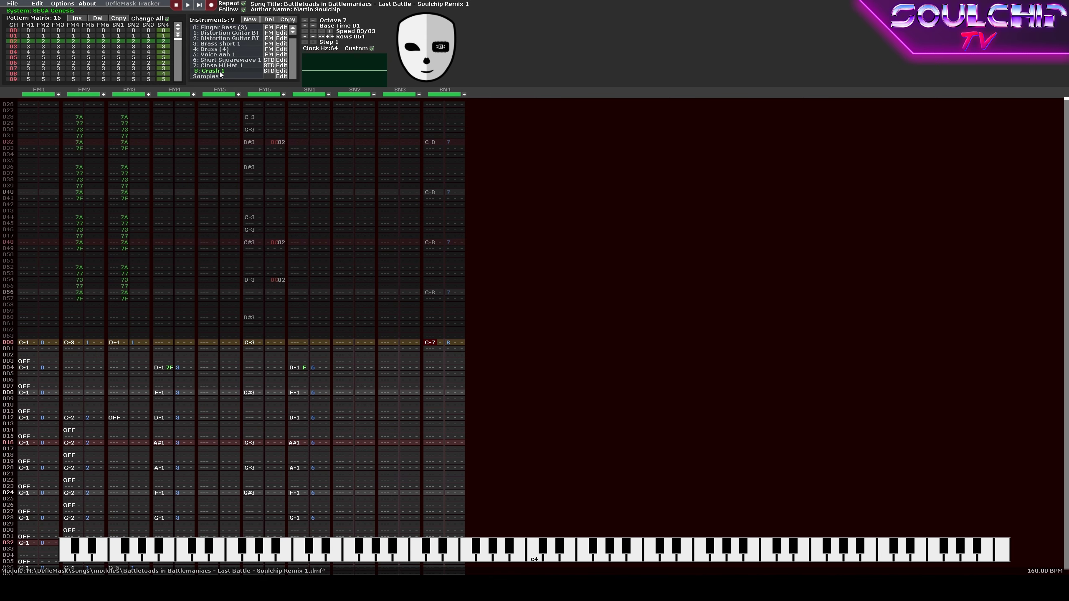
Try Close Hi Hat 1 notes at B-7 on rows 008 and 012 of SN4 in order row 02.
key(Down)
key(Down)
key(Down)
key(Down)
key(Down)
key(Down)
key(Down)
key(Down)
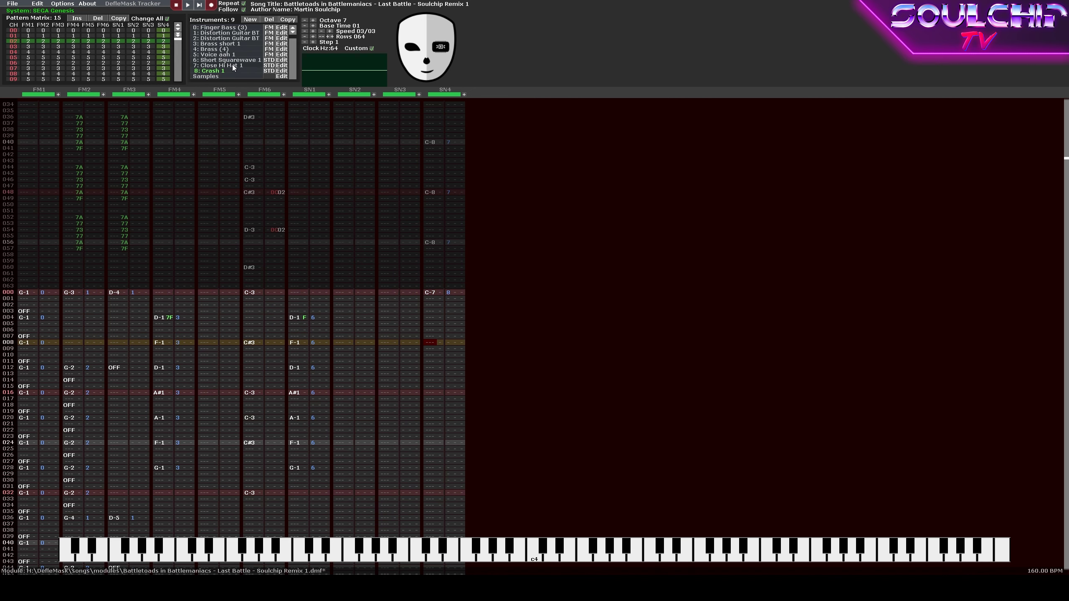
key(m)
key(Return)
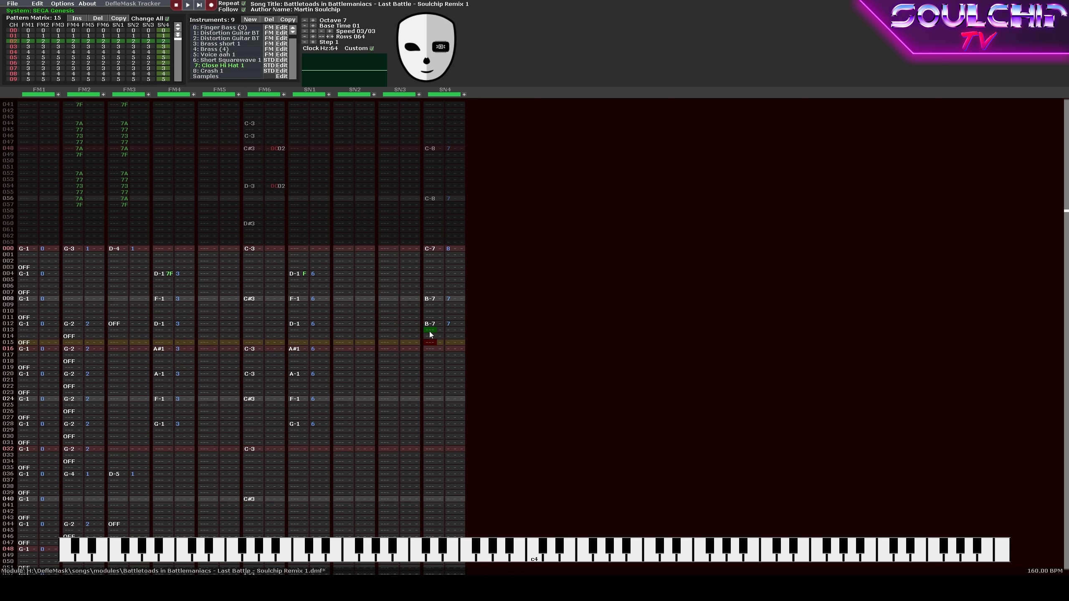
Enter Close Hi Hat 1 notes at C-8 on rows 008, 012 and 016 of SN4 in order row 02.
key(Up)
key(Up)
key(Up)
key(Up)
key(q)
key(Down)
key(Down)
key(Down)
key(Down)
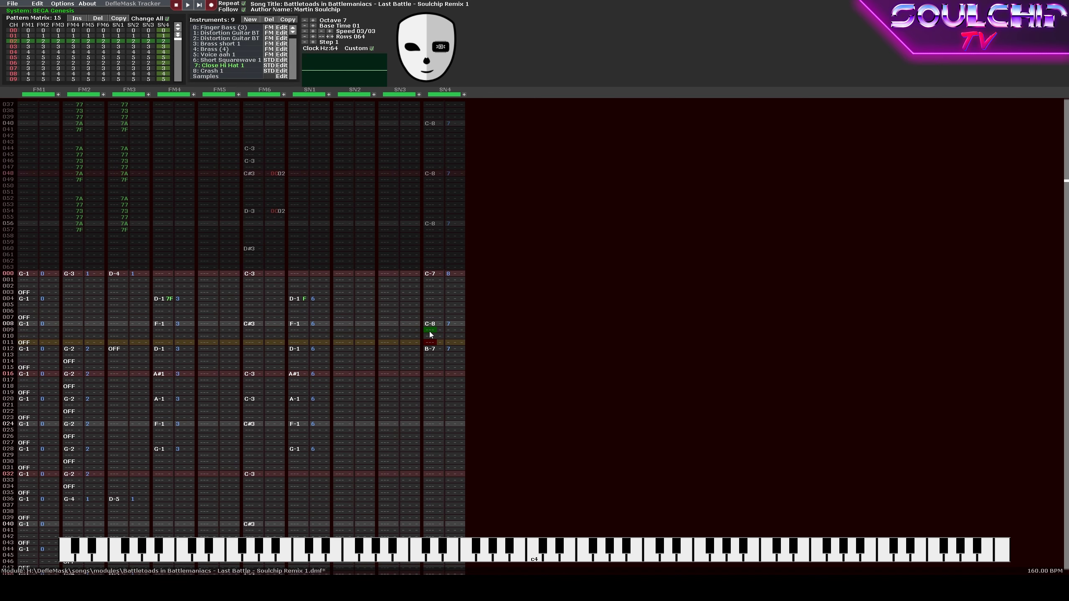
key(Up)
key(q)
key(Down)
key(Down)
key(Down)
key(Down)
key(Up)
key(q)
key(Down)
key(Down)
key(Down)
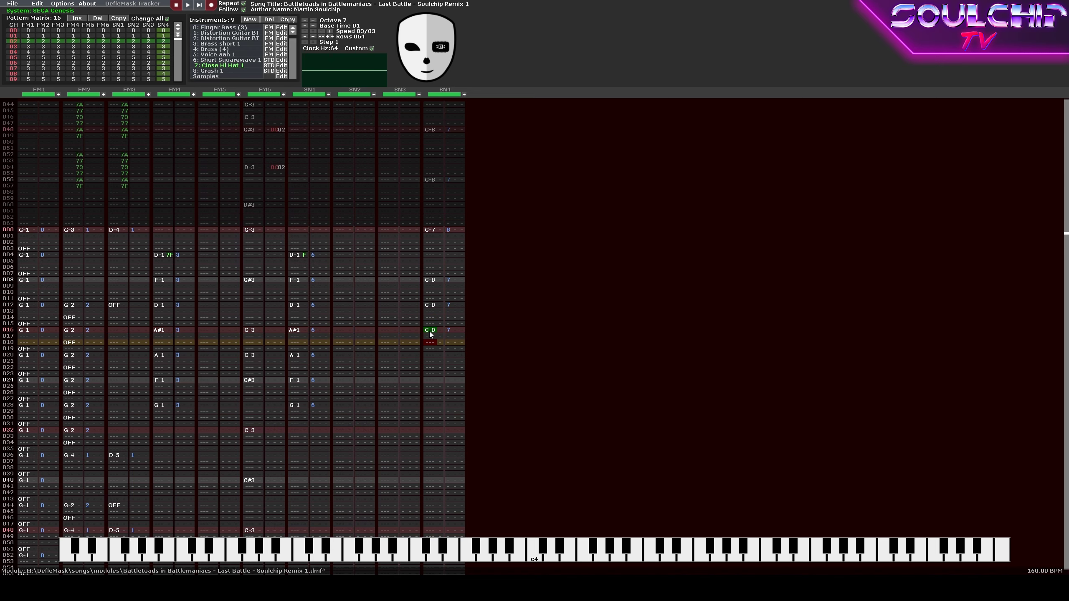
Continue the C-8 hi-hat notes on every fourth row from 020 to 048 of SN4 in order row 02.
key(q)
key(Down)
key(Down)
key(Down)
key(q)
key(Down)
key(Down)
key(Down)
key(q)
key(Down)
key(Down)
key(Down)
key(q)
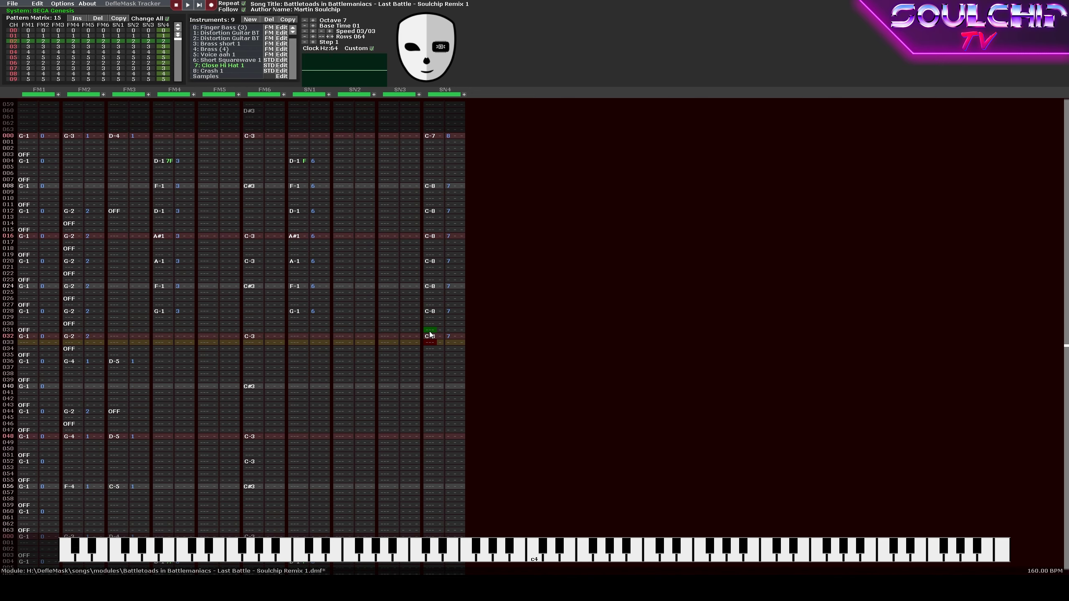
key(Down)
key(Down)
key(Down)
key(q)
key(Down)
key(Down)
key(Down)
key(q)
key(Down)
key(Down)
key(Down)
key(q)
key(Down)
key(Down)
key(Down)
key(q)
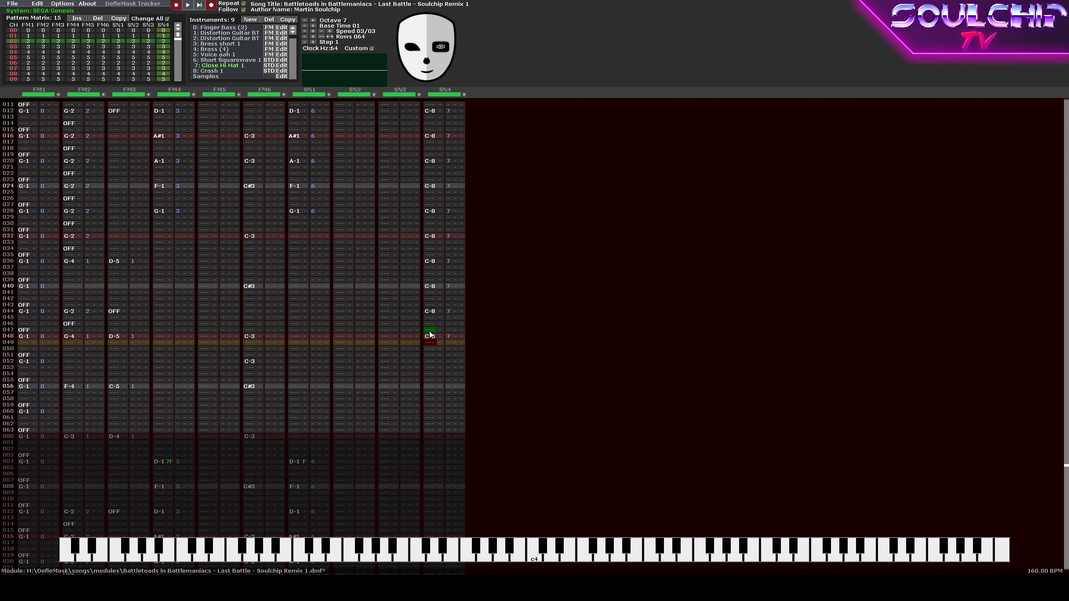
Play the song from order row 00 to check the crash hits at the opening.
key(Return)
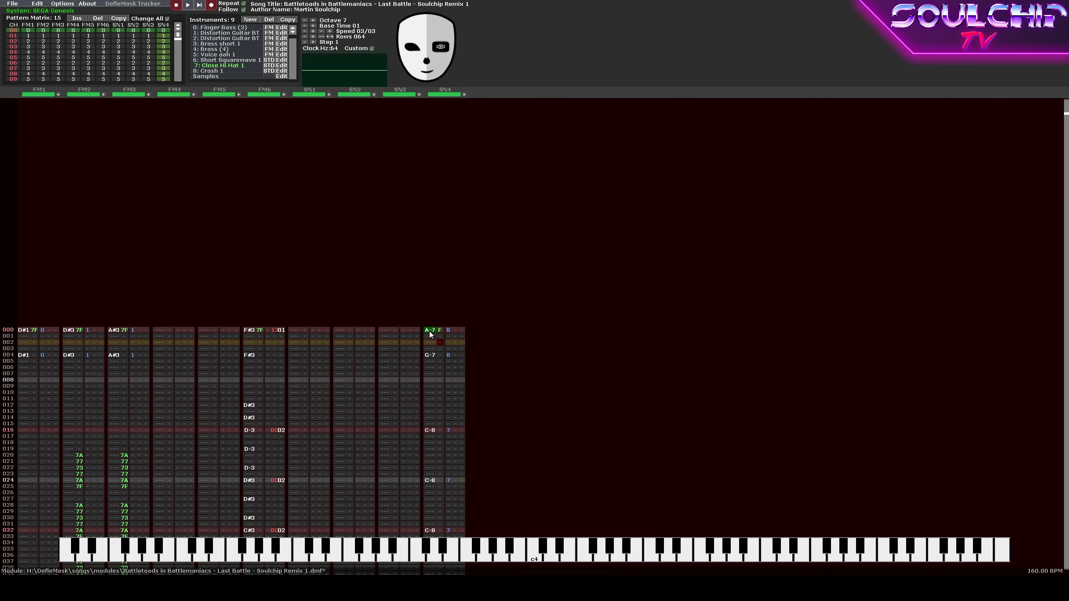
key(Return)
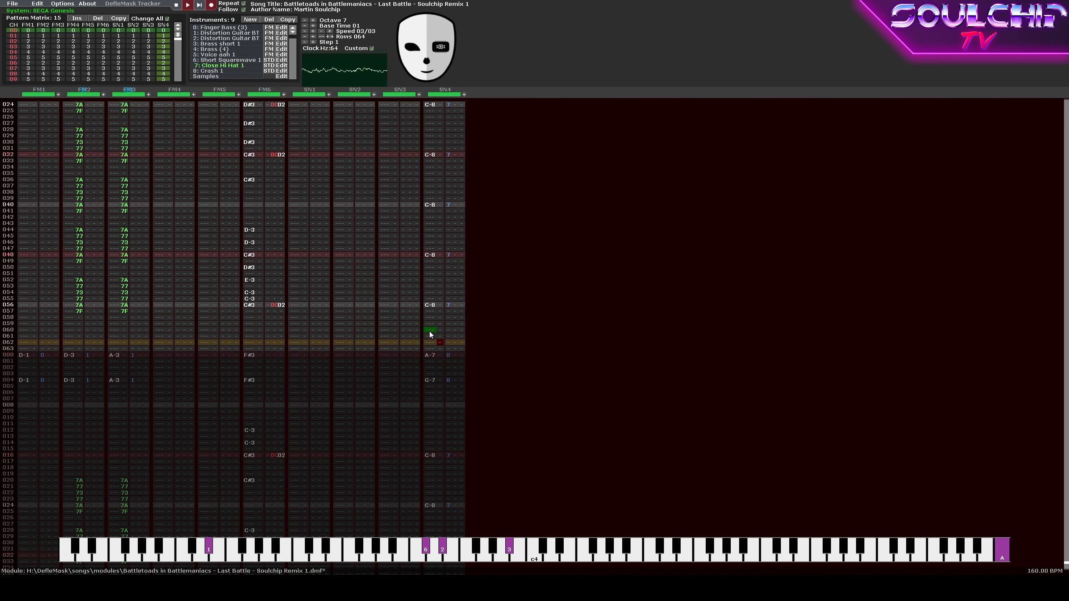
key(Return)
Set the volume of the C-7 crash hit at row 000 of SN4 in order row 02 to F.
key(Up)
key(Up)
key(Up)
key(Up)
key(Up)
key(Up)
key(Up)
text(f)
key(Down)
key(Down)
key(Down)
key(Down)
key(Down)
key(Down)
key(Down)
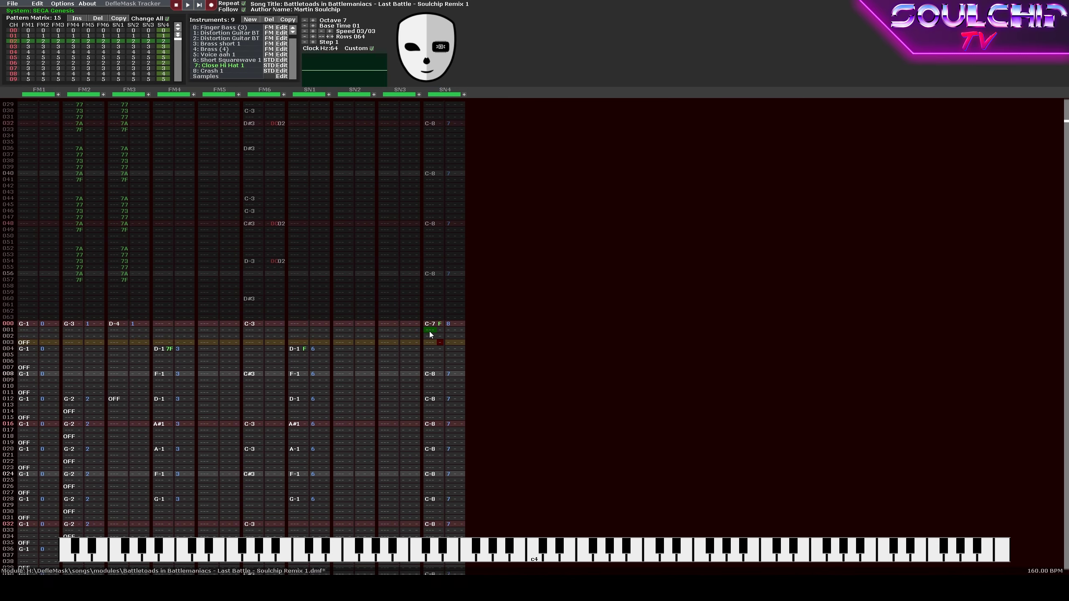
Set the volume of the C-8 hi-hat on row 008 of SN4 in order row 02 to D.
text(d)
key(Down)
key(Down)
key(Down)
key(Down)
key(Down)
key(Down)
key(Down)
key(Down)
key(Down)
key(Down)
key(Down)
key(Down)
key(Down)
Play the song onward from order row 02 to check the crash and hi-hat volumes.
key(Up)
key(Up)
key(Up)
key(Up)
key(Up)
key(Up)
key(Up)
key(Up)
key(Up)
key(Up)
key(Up)
key(Up)
key(Up)
key(Up)
key(Return)
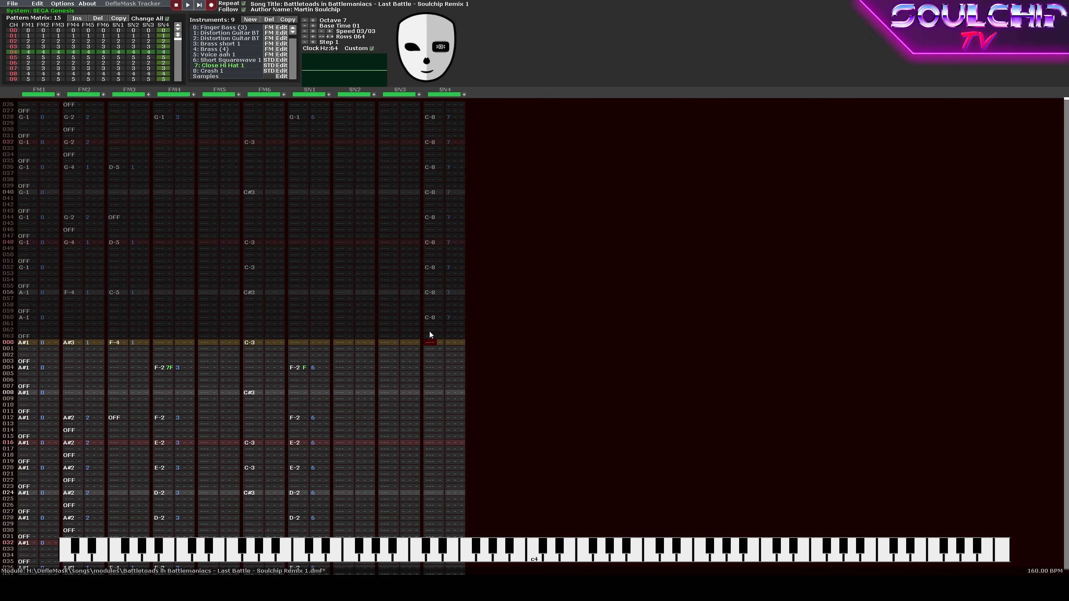
Set the volume of the C-8 hi-hat on row 000 of SN4 in order row 03 to F and play the pattern.
key(Return)
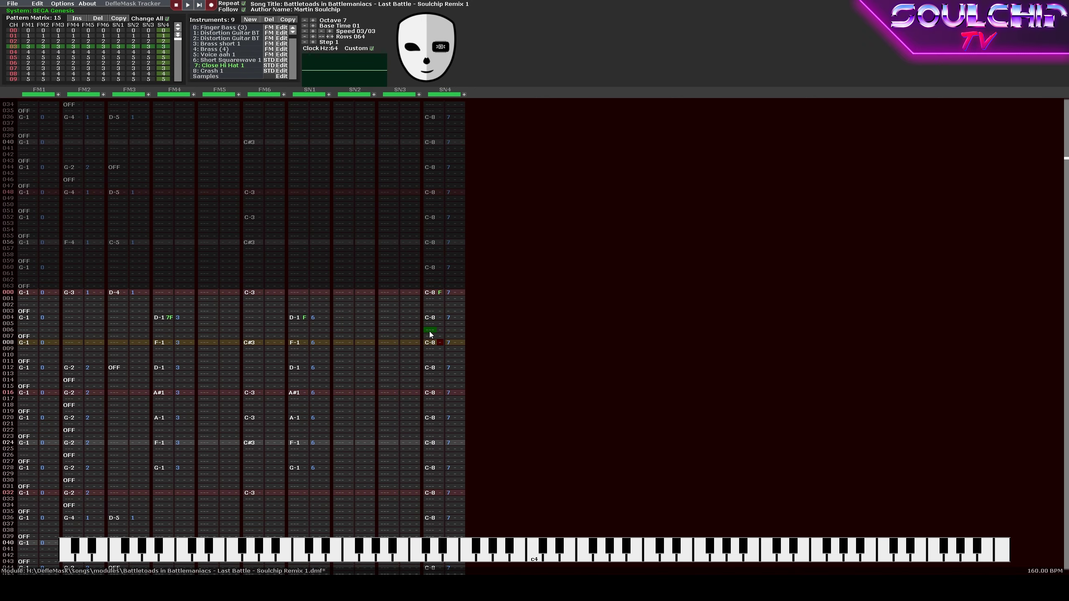
key(Return)
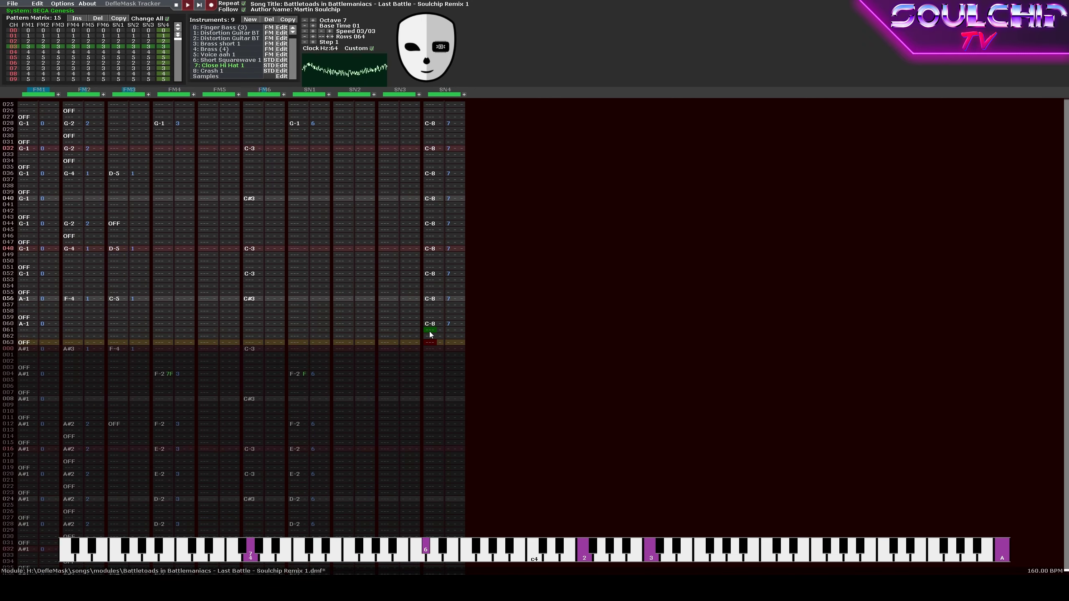
Place a Crash 1 hit at A-7 on row 036 of SN4 in order row 05 and clear the hi-hat on row 040.
key(Return)
key(Return)
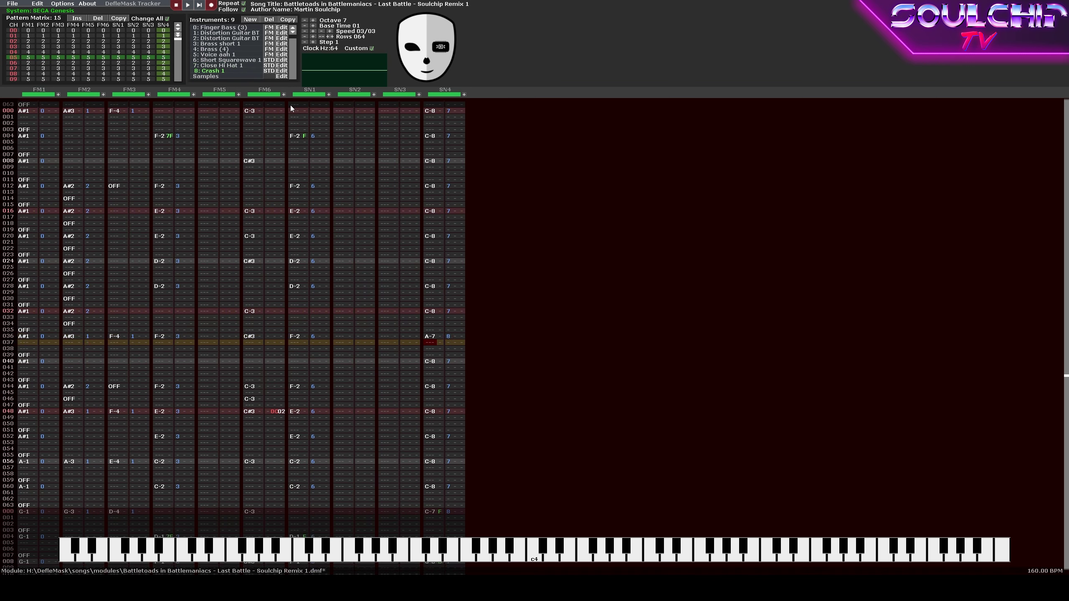
key(Return)
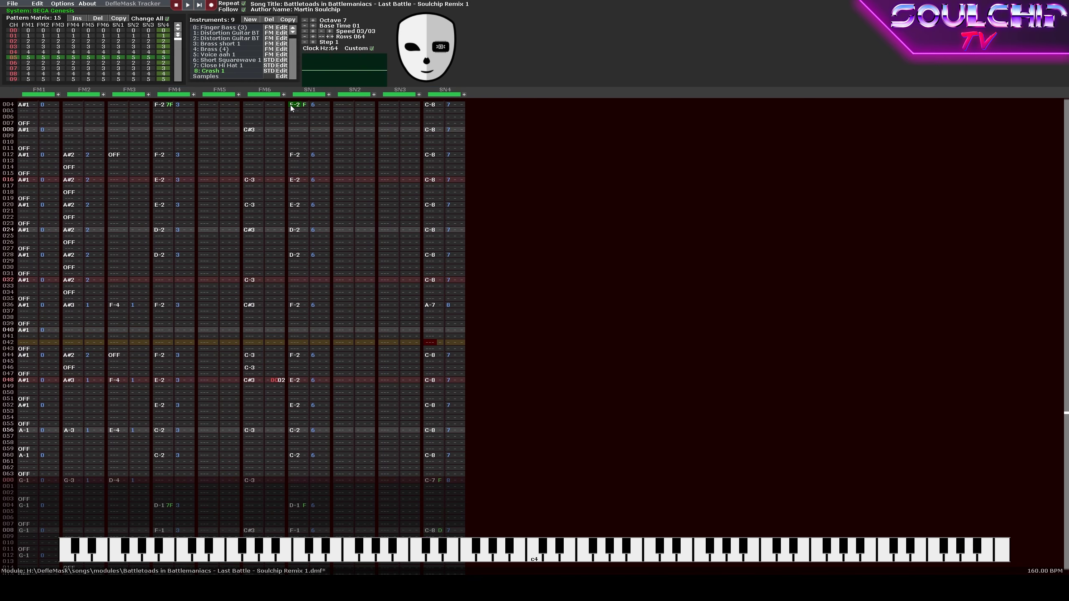
Try a Crash 1 hit at A-7 on row 048 of SN4 in order row 05.
key(Return)
key(Up)
key(Up)
key(Up)
key(Up)
key(Up)
key(Up)
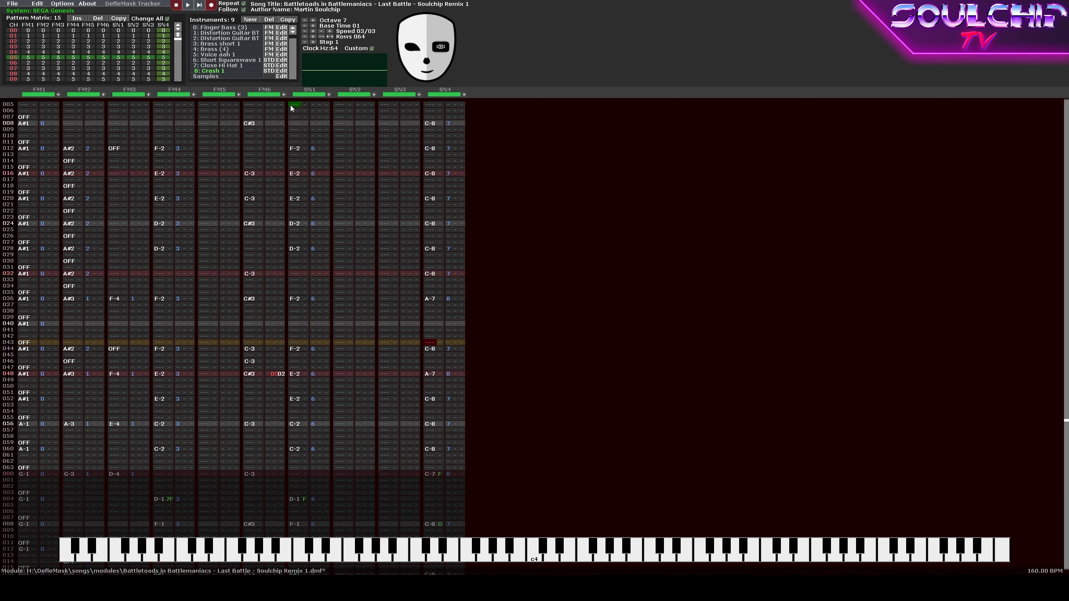
Clear rows 044, 048 and 052 of SN4 in order row 05 and enter a Crash 1 hit at A-7 on row 056.
key(Return)
key(Return)
key(Up)
key(Up)
key(Up)
key(Up)
key(Up)
key(Up)
key(Up)
key(Up)
key(Up)
key(Up)
key(Up)
key(Up)
key(Up)
key(Up)
key(Delete)
key(n)
key(Delete)
key(n)
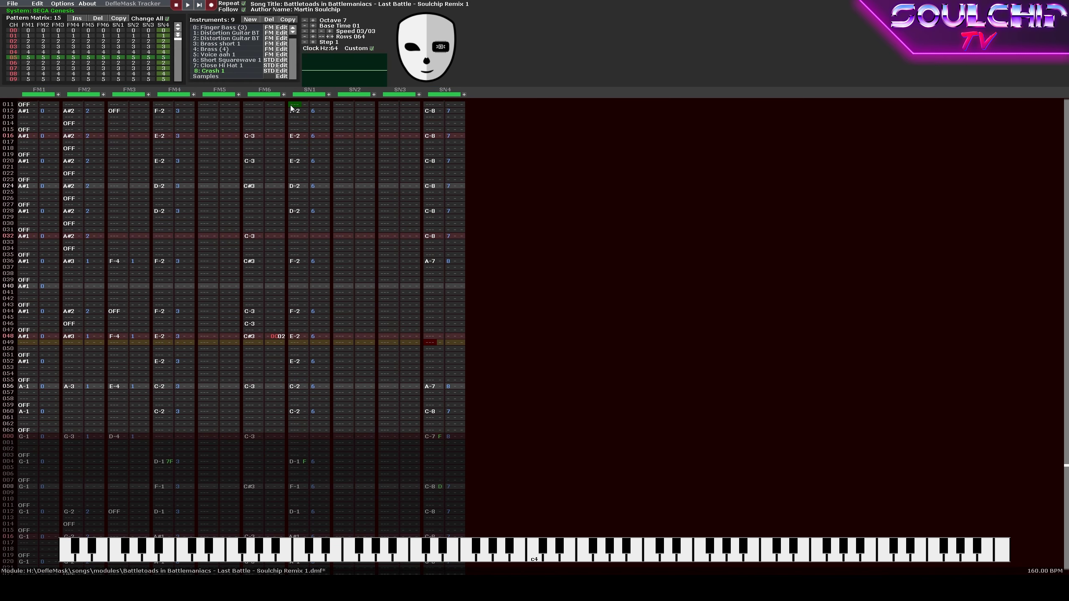
Clear the C-8 hi-hat on row 060 of SN4 in order row 05 and play back the end of the pattern.
key(Return)
key(Return)
key(Up)
key(Up)
key(Up)
key(Up)
key(Up)
key(Up)
key(Up)
key(Up)
key(Up)
key(Up)
key(Up)
key(Up)
key(Up)
key(Up)
key(Up)
key(Up)
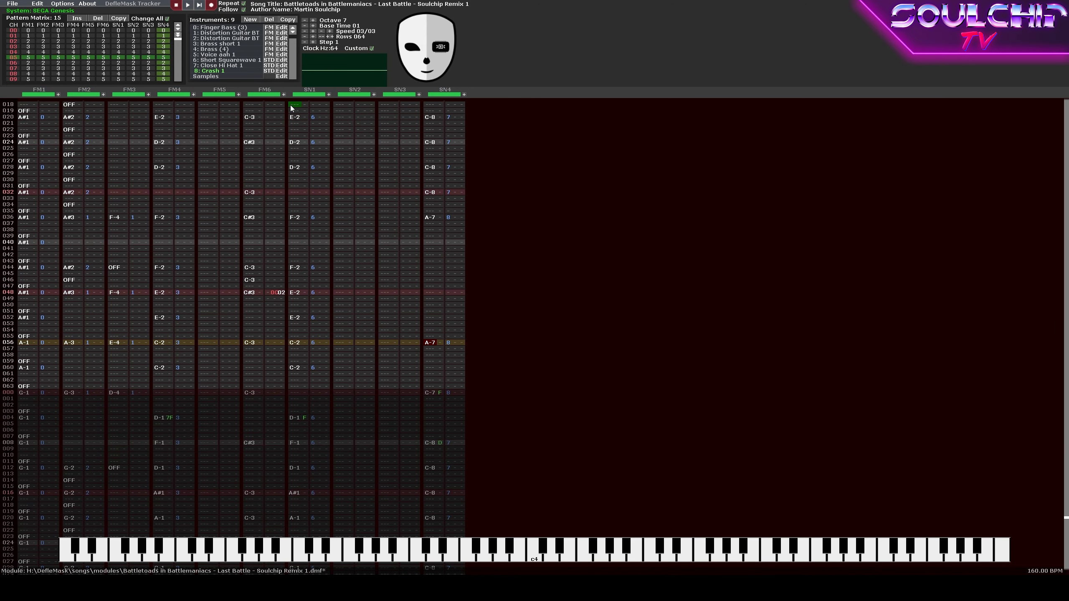
Set the volume of the A-7 crash hit on row 036 of SN4 in order row 05 to F.
key(Up)
key(Up)
key(Up)
key(Up)
key(Up)
key(Up)
key(Up)
key(Up)
key(Up)
key(Up)
key(Up)
key(Up)
key(Up)
key(Up)
key(Up)
key(Up)
key(Up)
key(Up)
key(Up)
key(Up)
key(Down)
key(Right)
key(f)
Set the volume of the A-7 crash hit on row 056 of SN4 in order row 05 to F and play the result.
key(Down)
key(Down)
key(Down)
key(Down)
key(Down)
key(Down)
key(Down)
key(Down)
key(Down)
key(Down)
key(Down)
key(Down)
key(Down)
key(Down)
key(Down)
key(Down)
key(Down)
key(Down)
key(Down)
key(f)
key(Return)
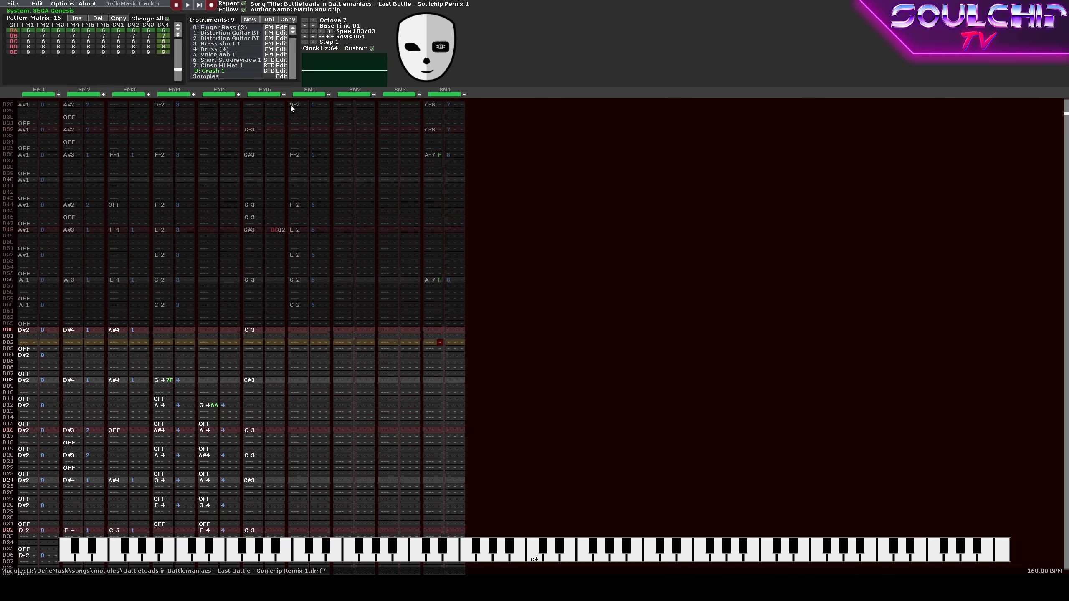
Enter a Crash 1 A-7 hit at volume F on row 000 of SN4 in order row 0A, plus C-8 hits every eighth row from 008 to 056.
key(Return)
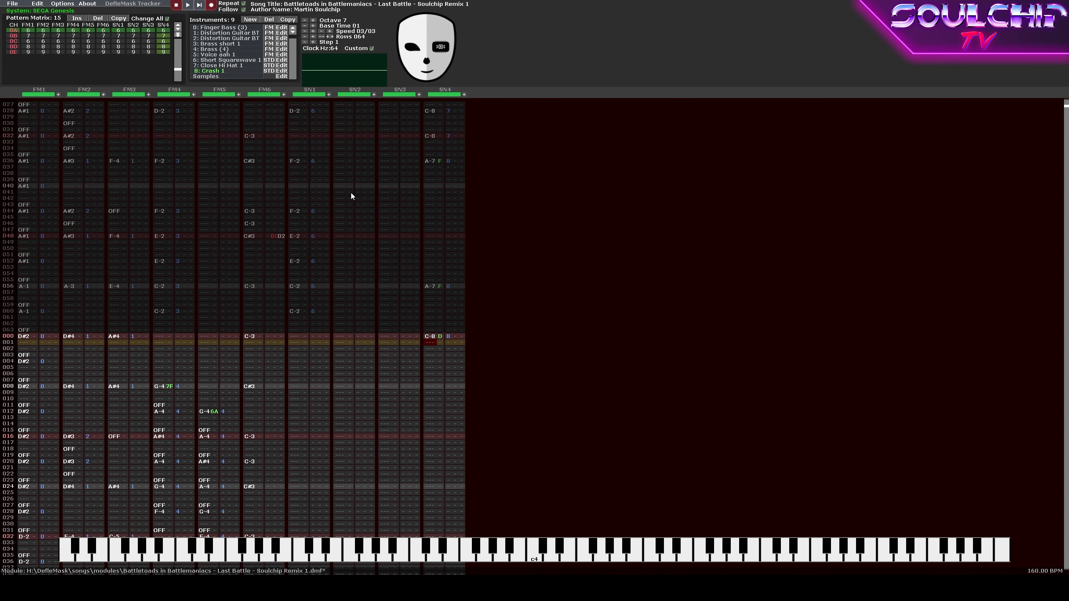
key(Return)
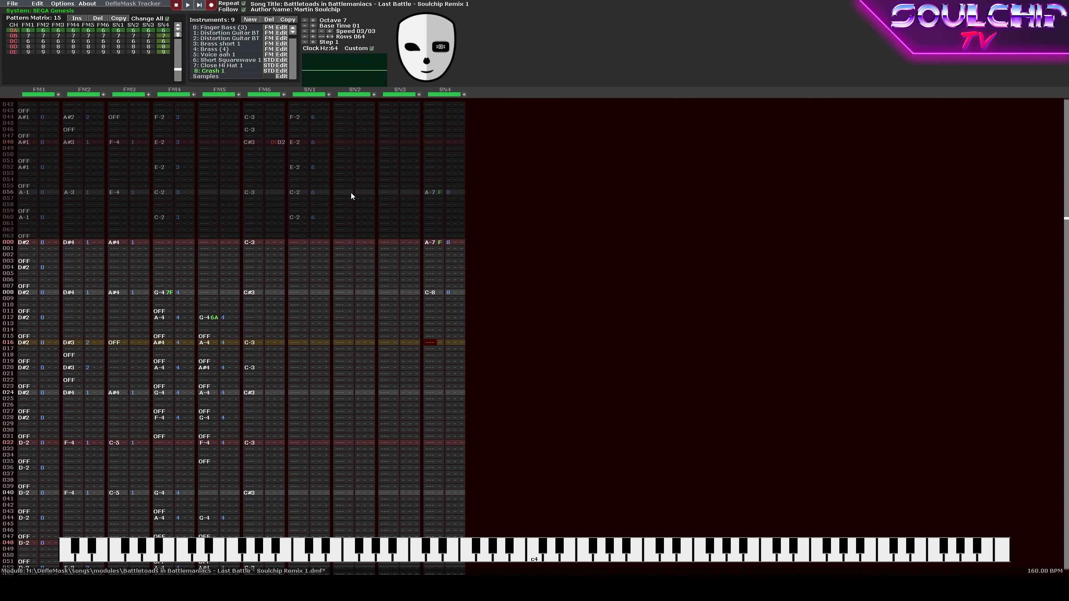
key(Return)
key(Return)
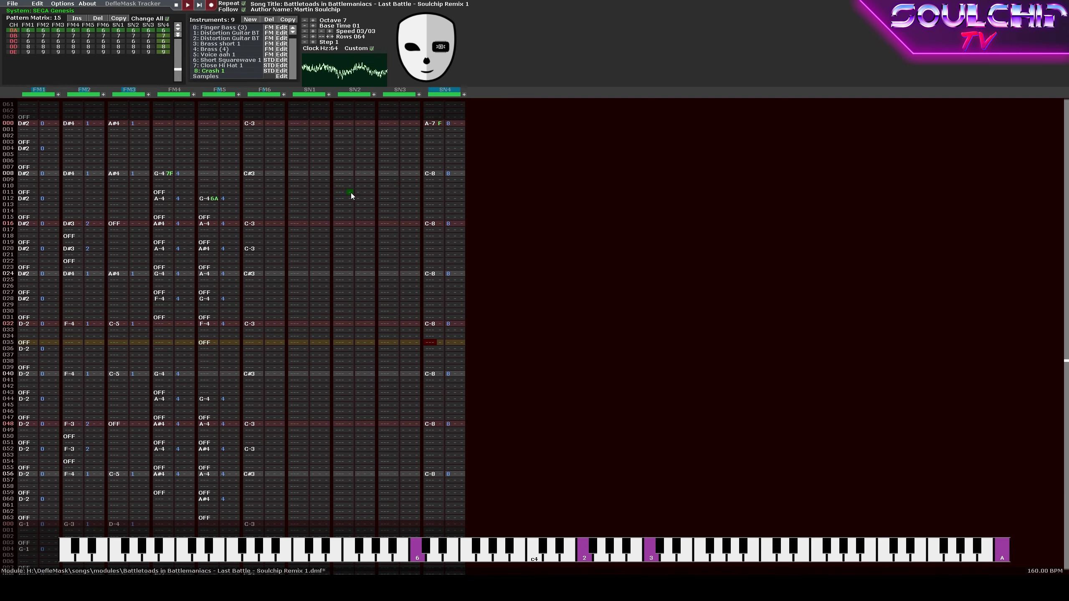
key(Return)
Enter a Crash 1 hit at E-7 on row 000 of SN4 in order row 0B and play it.
key(Up)
key(c)
key(Return)
key(Return)
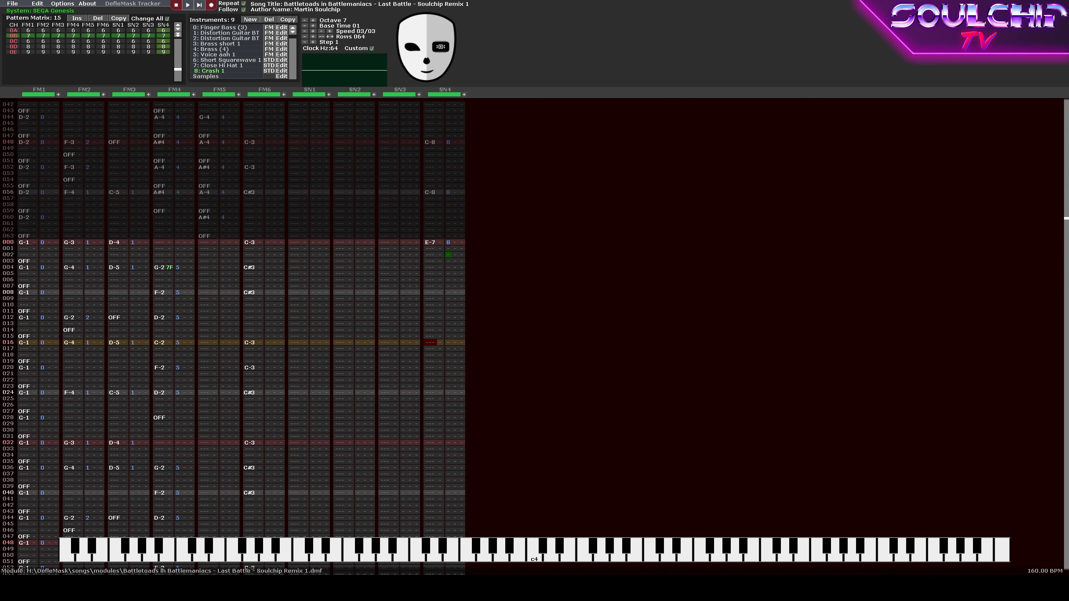
Enter a Crash 1 hit at A-7 on row 004 of SN4 in order row 0B.
click(430, 251)
key(Down)
key(Down)
key(Down)
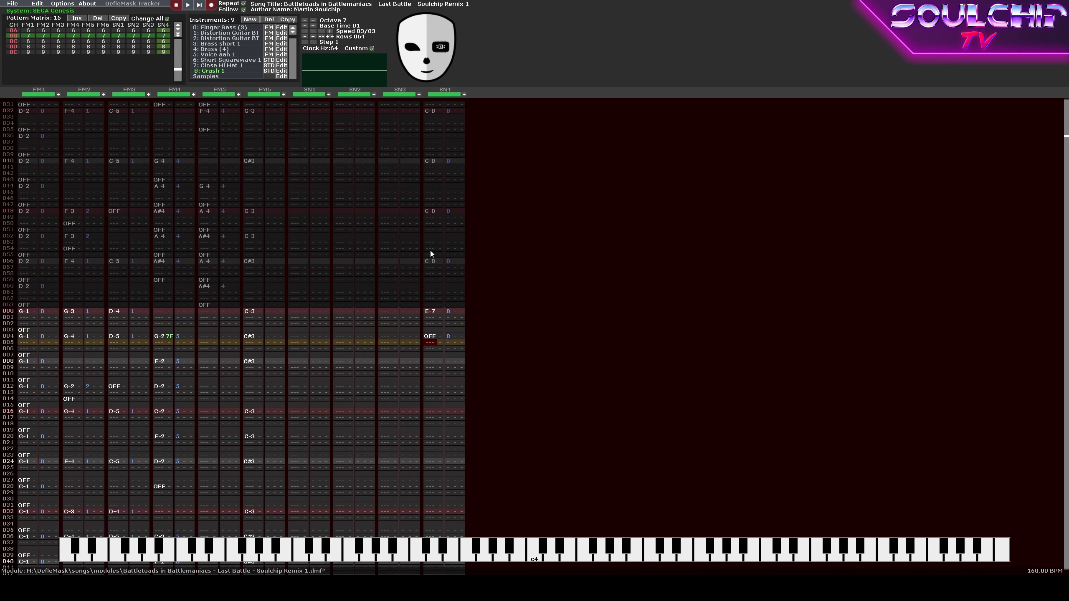
key(c)
key(Up)
key(n)
Add a Crash 1 hit at A-7 on row 008 of SN4 in order row 0B and play the pattern.
key(Down)
key(Down)
key(Down)
key(n)
key(Up)
key(shift+Return)
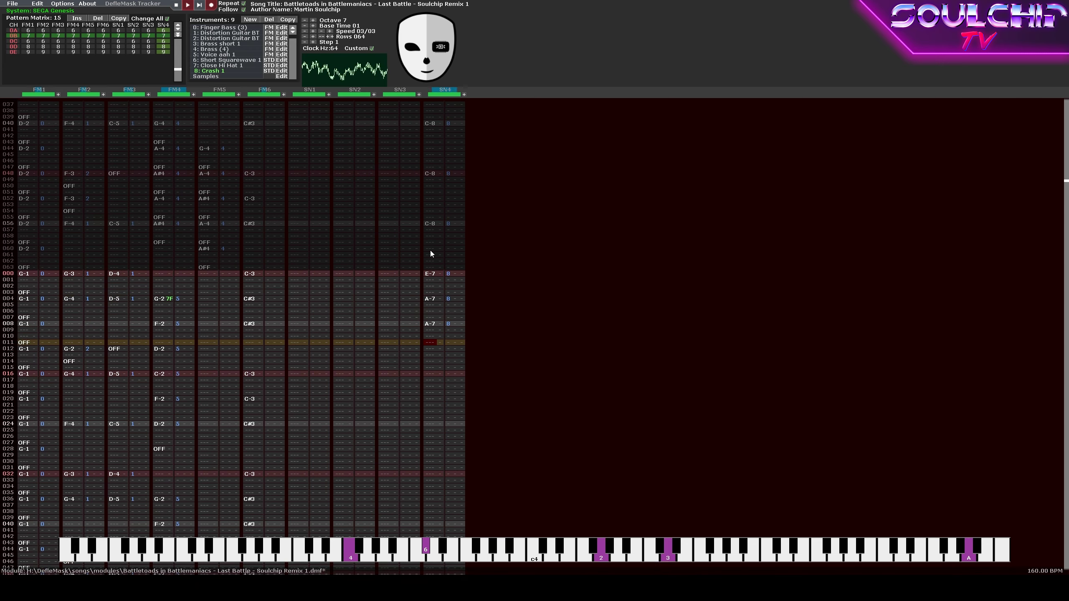
Enter Crash 1 hits at C-8 on rows 016 and 024 of SN4 in order row 0B and play them.
key(Return)
key(Return)
key(Return)
key(Up)
key(Up)
key(Up)
key(Up)
key(Up)
key(Up)
key(Up)
key(Up)
key(Up)
key(Up)
key(Up)
key(Up)
key(Up)
key(Up)
key(Up)
key(Up)
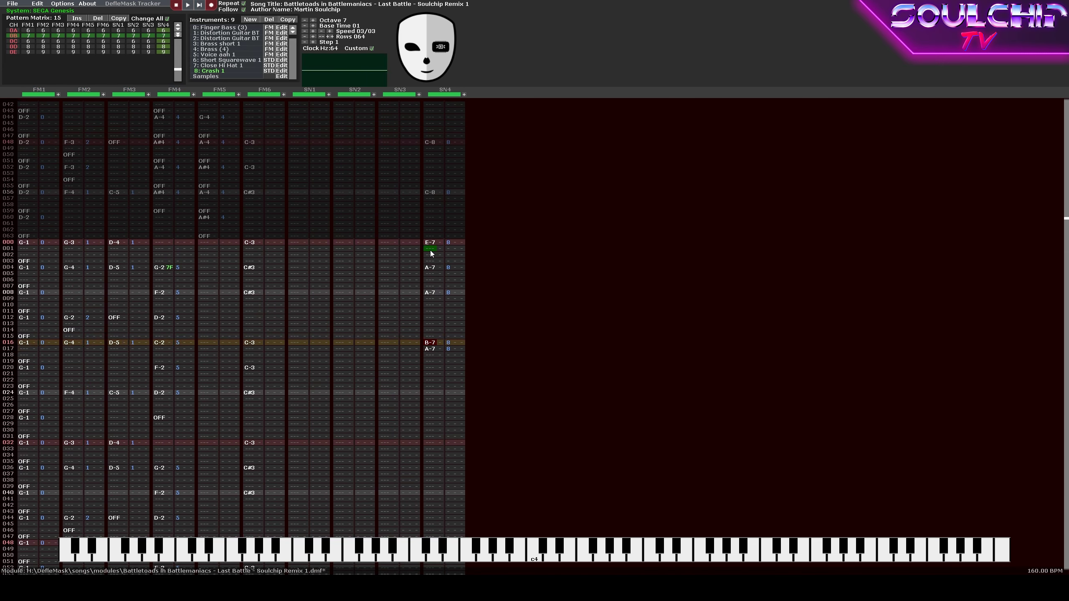
key(q)
key(Up)
key(shift+Return)
key(x)
key(Return)
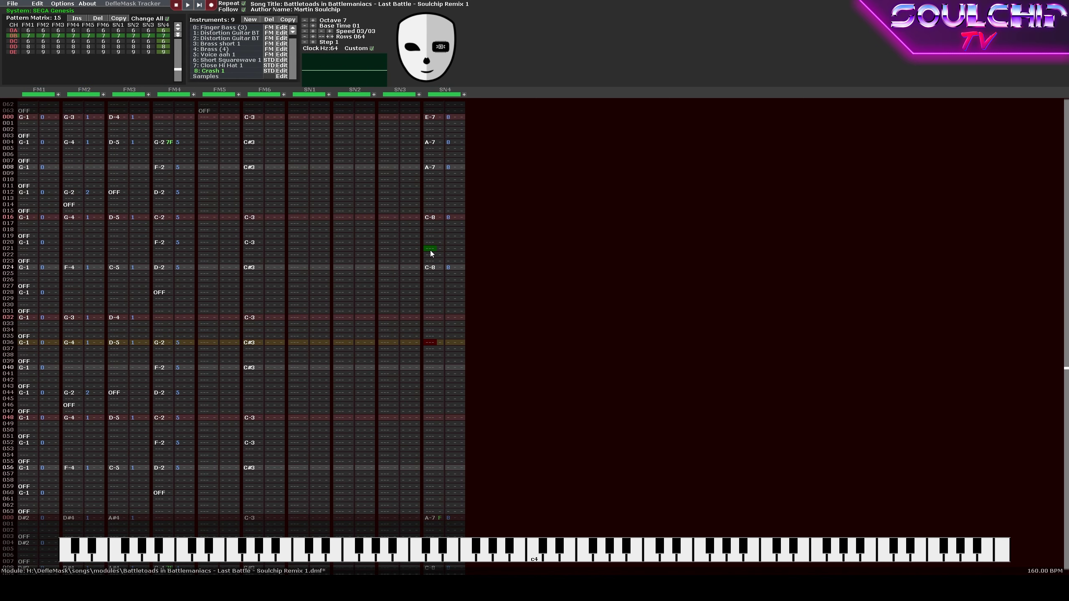
Repeat the crash pattern on SN4 in order row 0B with E-7 on row 032 and A-7 on rows 036 and 040.
key(Up)
key(c)
key(Down)
key(Down)
key(Down)
key(n)
key(Down)
key(Down)
key(Down)
key(n)
Set the volume of the row 000 crash in order row 0B to F and play on into order row 0C.
key(Home)
key(Right)
key(f)
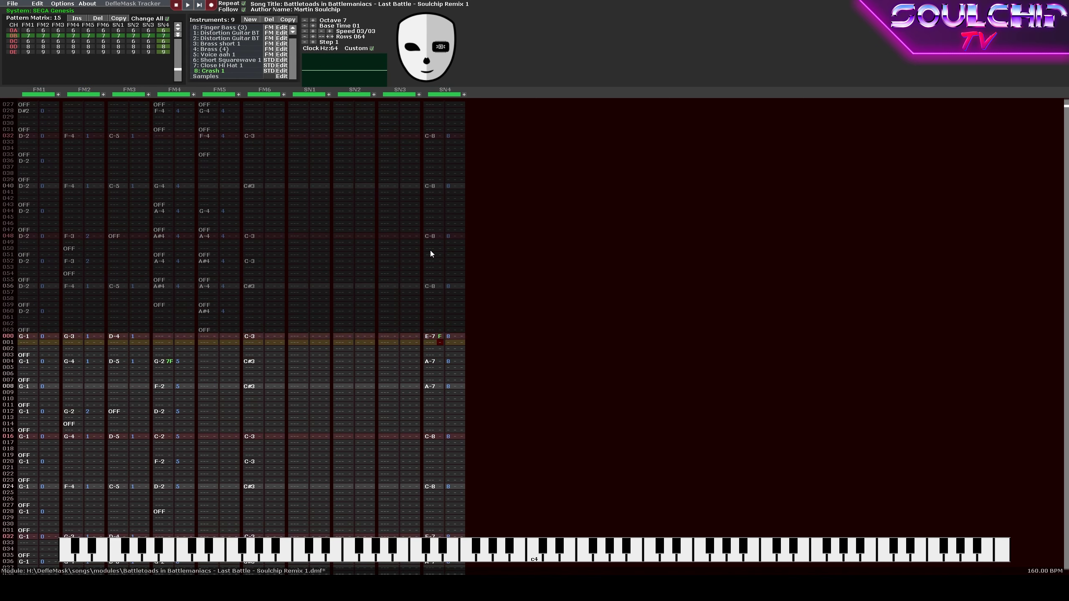
key(Return)
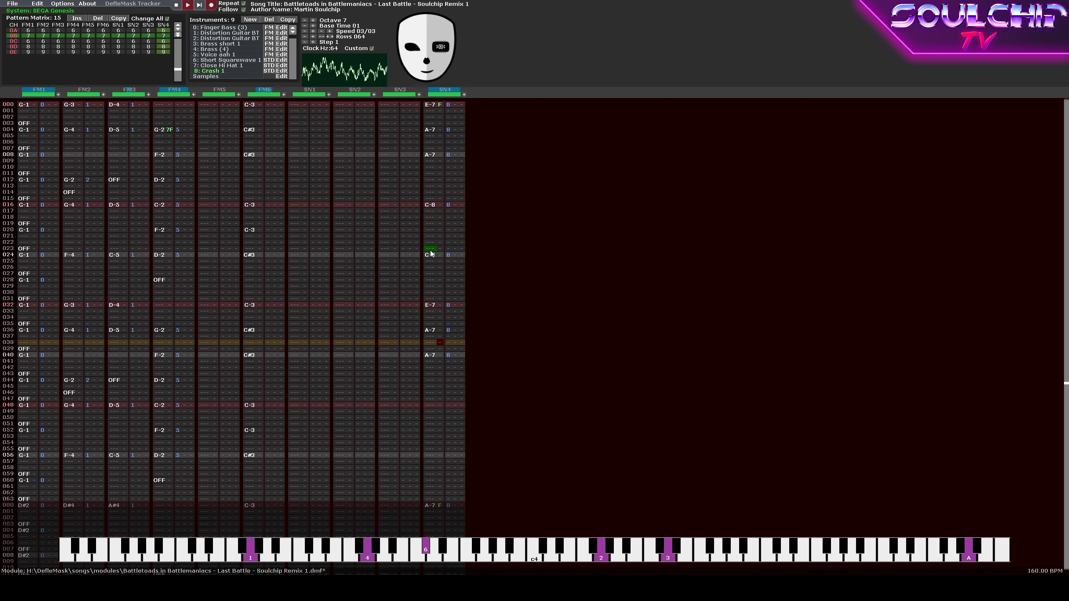
key(Return)
key(Left)
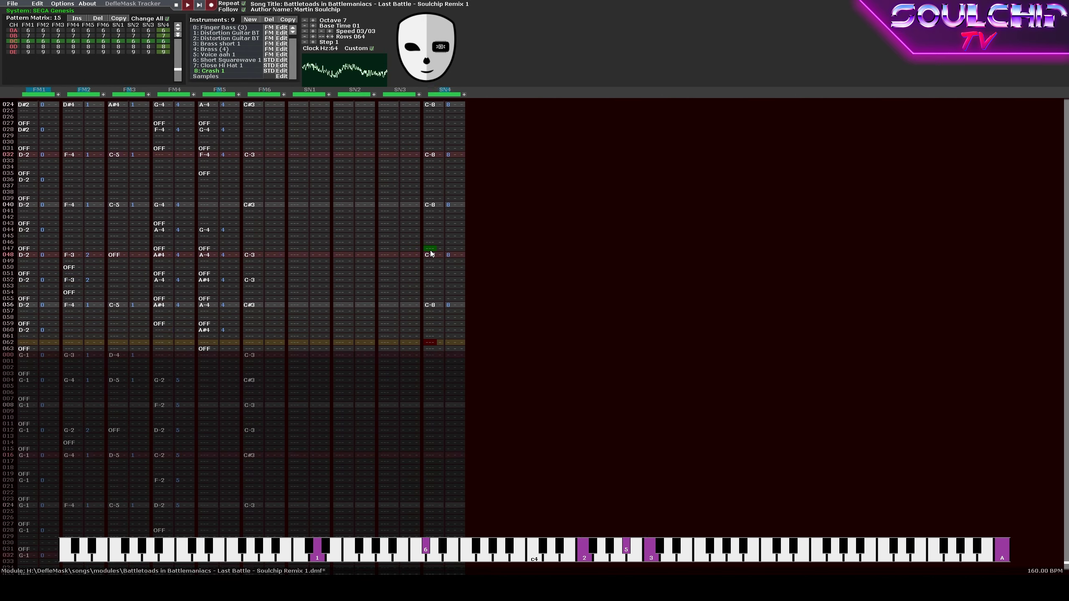
key(Return)
key(Return)
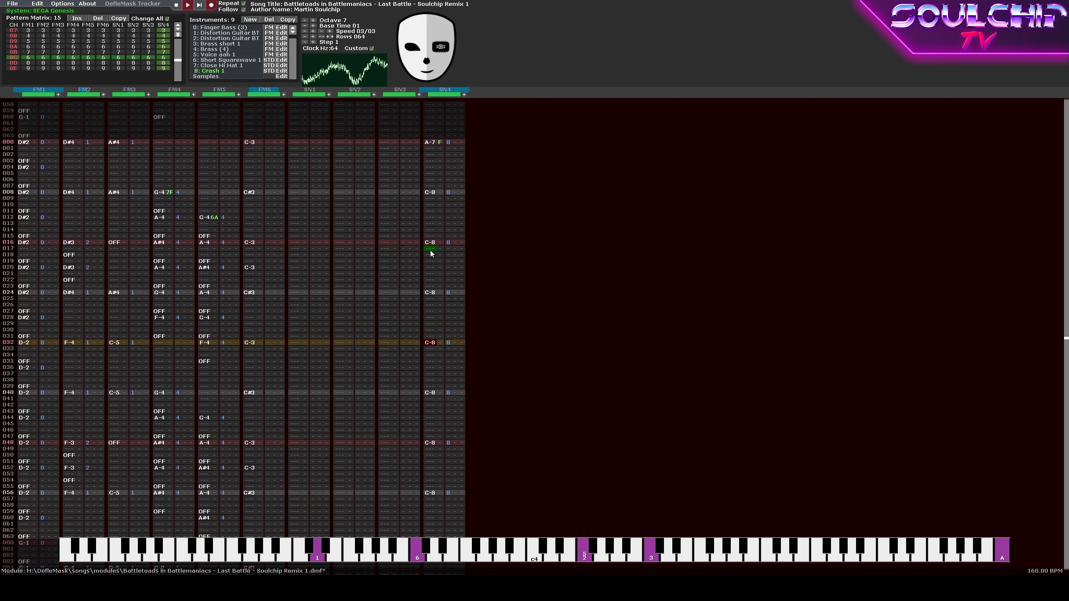
Enter a Crash 1 hit at E-7 with volume F on row 000 of SN4 in order row 0D and play it.
key(Return)
scroll(430, 250, up, 1)
key(Return)
key(Return)
scroll(430, 250, down, 6)
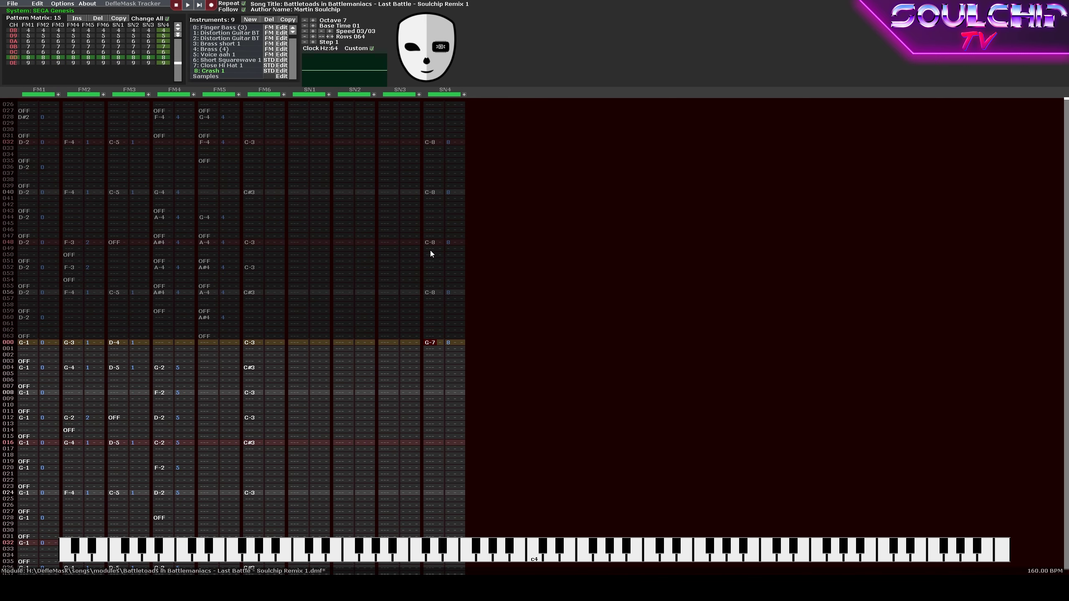
key(c)
key(Right)
key(Up)
key(f)
key(Return)
key(Return)
Add a Crash 1 hit at B-7 on row 004 of SN4 in order row 0D and play the pattern.
key(Left)
key(Up)
key(Up)
key(m)
key(Return)
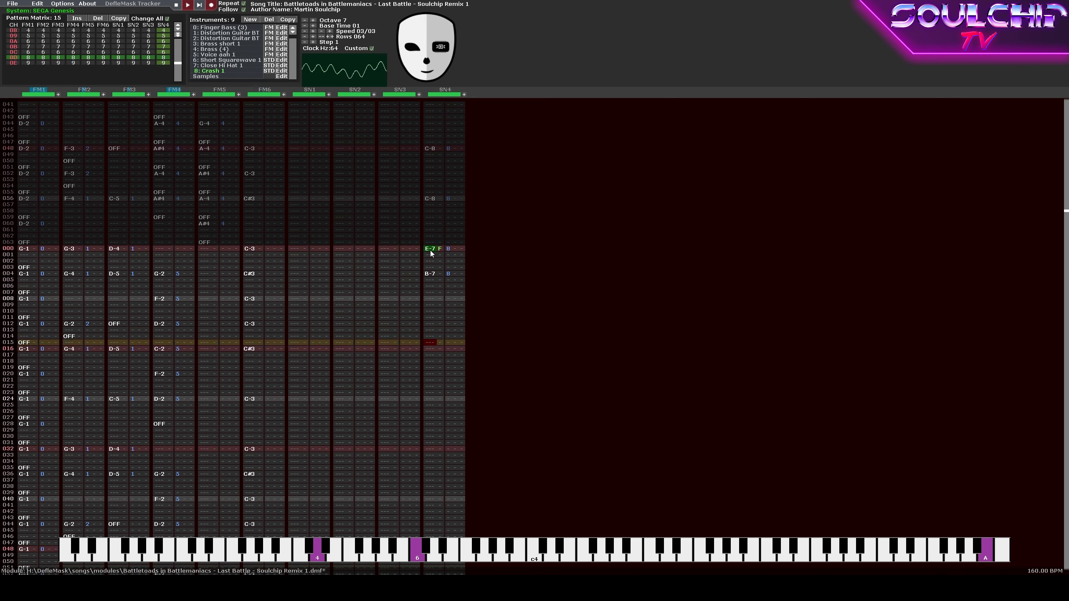
key(Return)
Enter Crash 1 hits at A-7 on row 016 and G-7 on row 024 of SN4 in order row 0D.
key(Up)
key(Up)
key(n)
key(Down)
key(Down)
key(Down)
key(Down)
key(Down)
key(Down)
key(Down)
key(b)
key(Return)
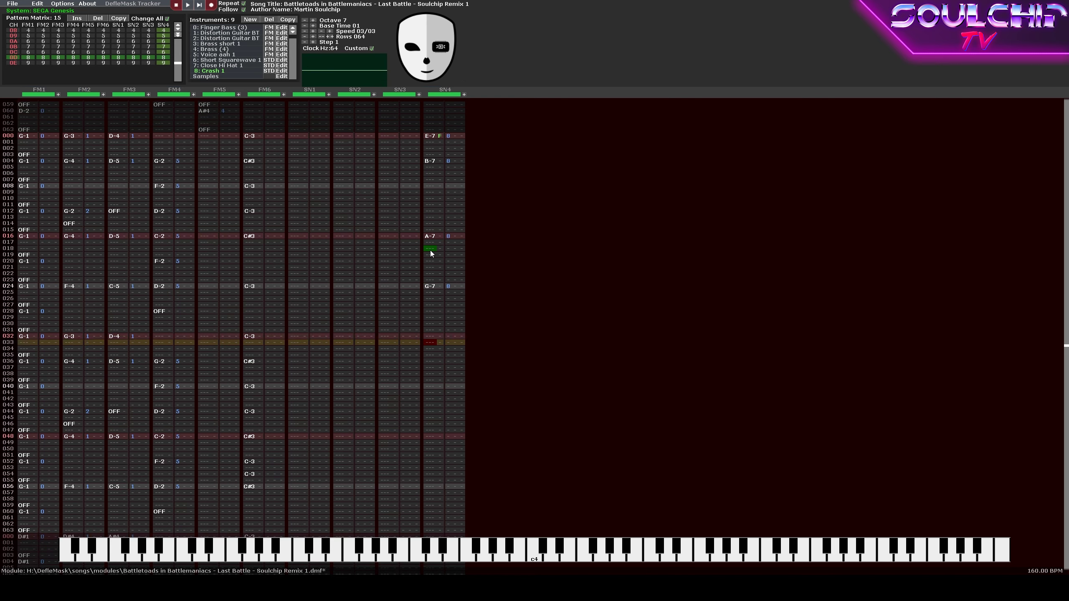
Enter Crash 1 hits at E-7 on row 032 and B-7 on row 036 of SN4 in order row 0D and play them.
key(Up)
key(Up)
key(m)
key(Down)
key(Down)
key(Down)
key(Down)
key(Down)
key(Return)
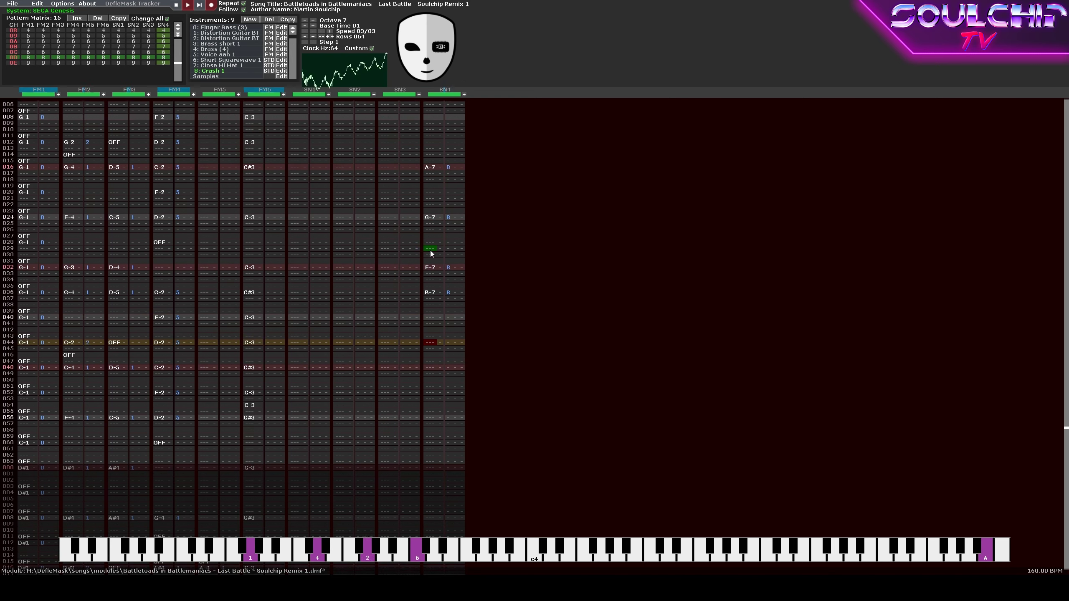
Enter Crash 1 hits at A-7 on row 048 and G-7 on row 056 of SN4 in order row 0D and play them.
key(Return)
key(Down)
key(Down)
key(n)
key(Return)
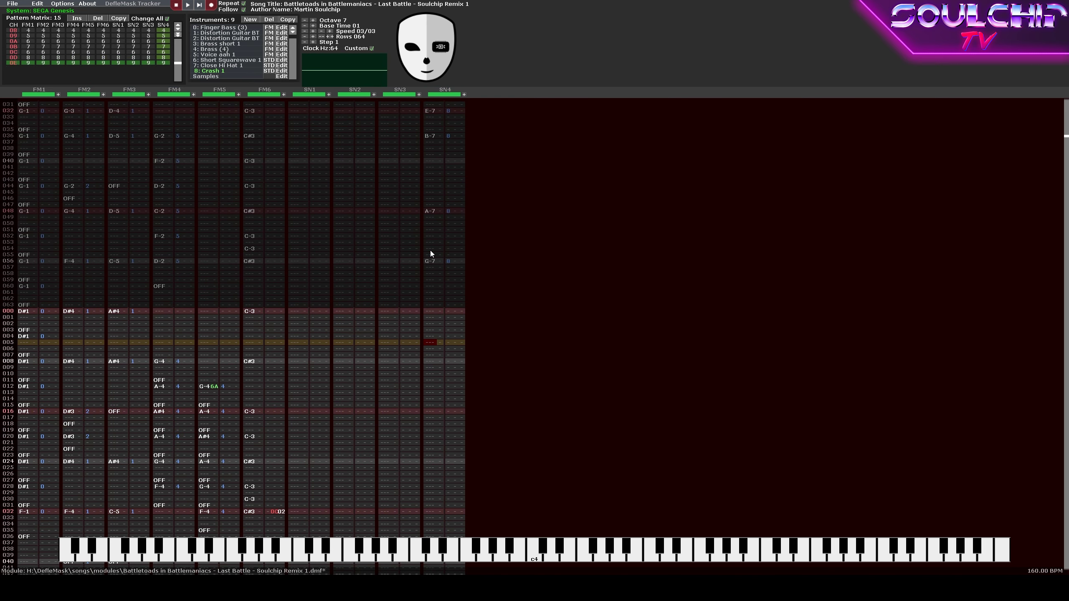
key(Return)
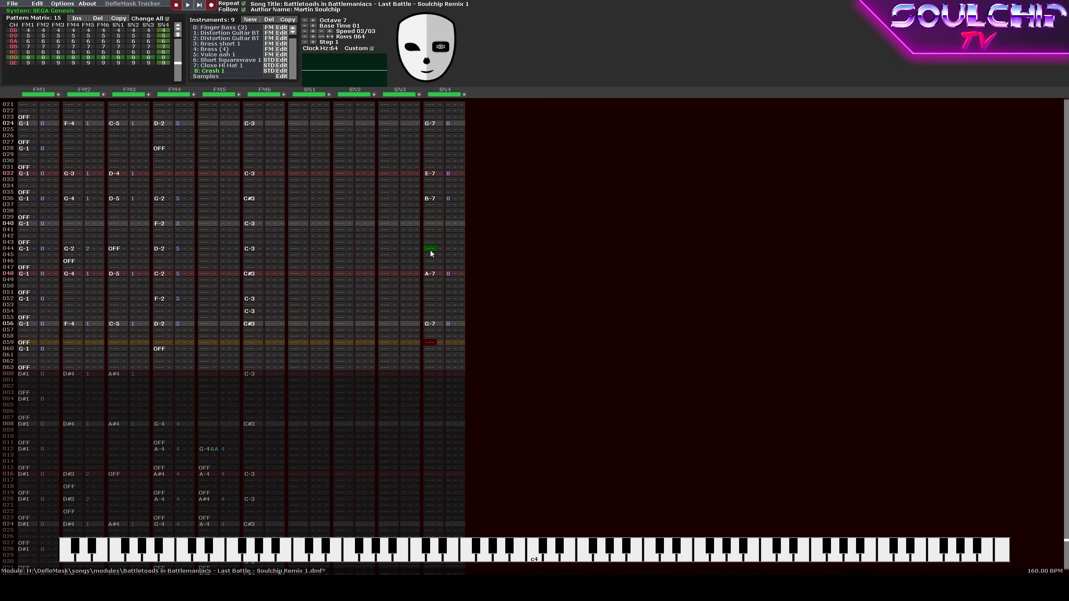
Enter Crash 1 hits at E-7 on row 000 and C-8 on row 008 of SN4 in order row 0E.
key(Down)
key(c)
key(Down)
key(Down)
key(Down)
key(Down)
key(Down)
key(Down)
key(Down)
key(q)
Add Crash 1 hits at C-8 on rows 016 and 024 and D-7 on row 032 of SN4 in order row 0E, and play the pattern.
key(Down)
key(Down)
key(Down)
key(Down)
key(Down)
key(Down)
key(Down)
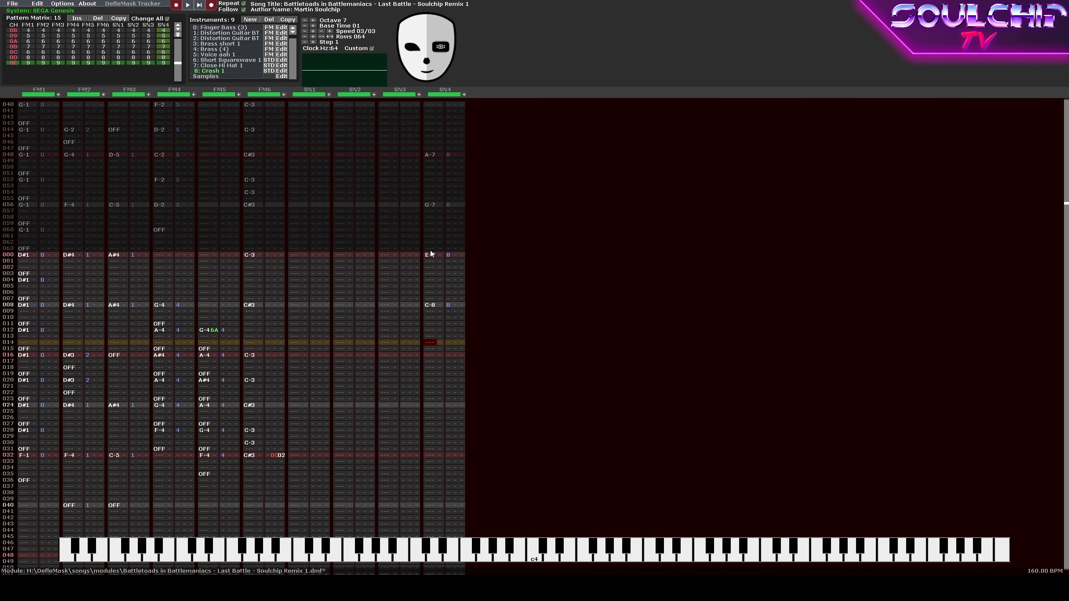
key(q)
key(Down)
key(Down)
key(Down)
key(Down)
key(Down)
key(Down)
key(Down)
key(q)
key(x)
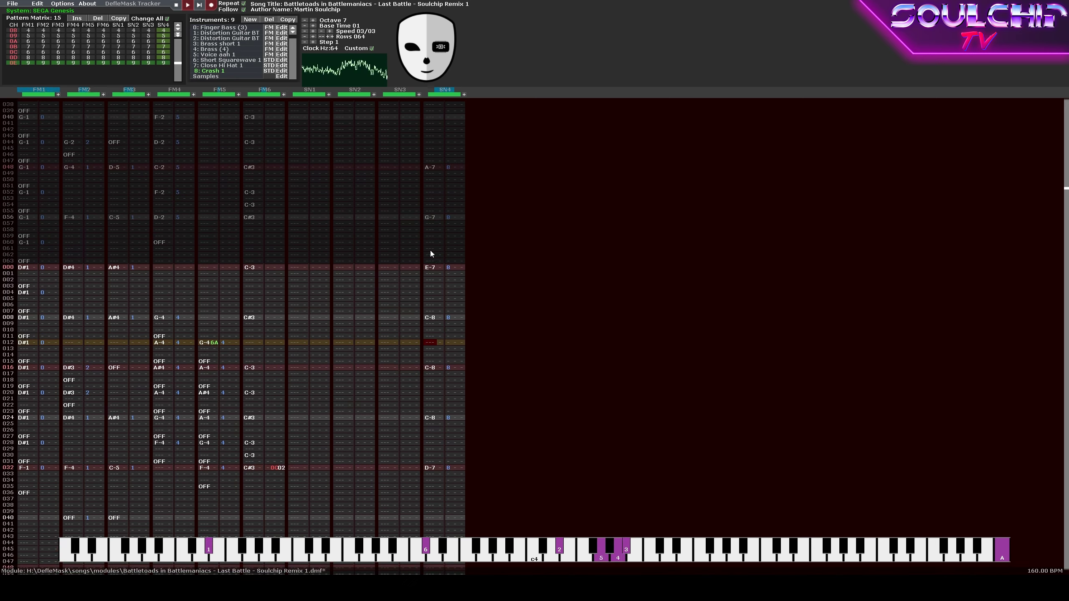
key(Return)
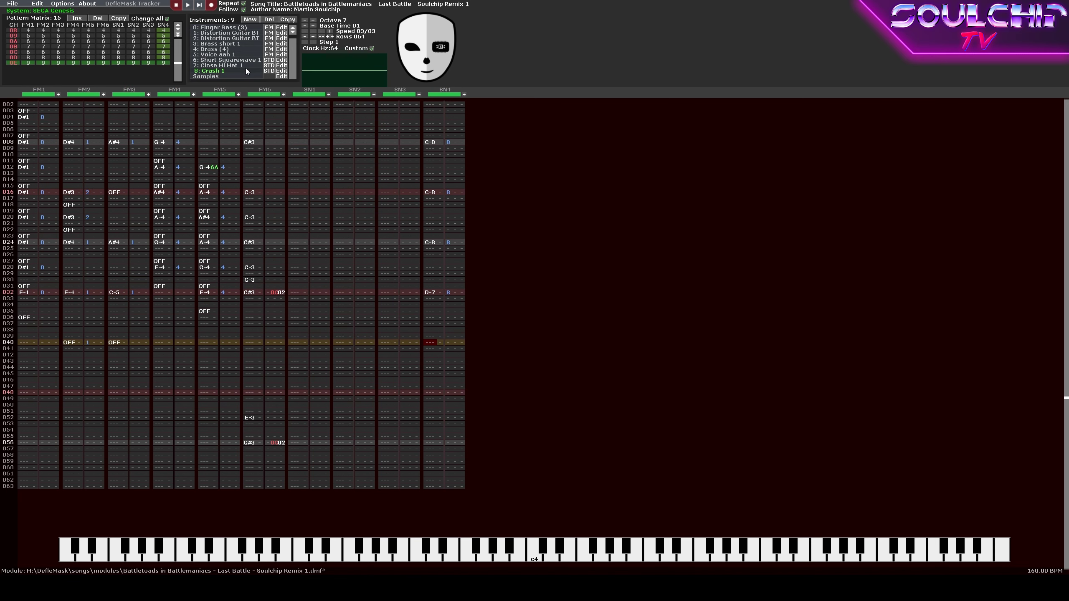
Enter Close Hi Hat 1 hits at C-8 on rows 040 and 048 of SN4 in order row 0E.
key(q)
key(Down)
key(Down)
key(Down)
key(Down)
key(Down)
key(Down)
key(Down)
key(q)
Set the volume of the Close Hi Hat 1 hit on row 040 of SN4 to A and play the pattern.
key(Up)
key(Up)
key(Up)
key(Up)
key(Up)
key(Up)
key(Up)
key(Up)
key(Up)
key(Right)
key(a)
key(Down)
key(Down)
key(Down)
key(Down)
key(Down)
key(Down)
key(Down)
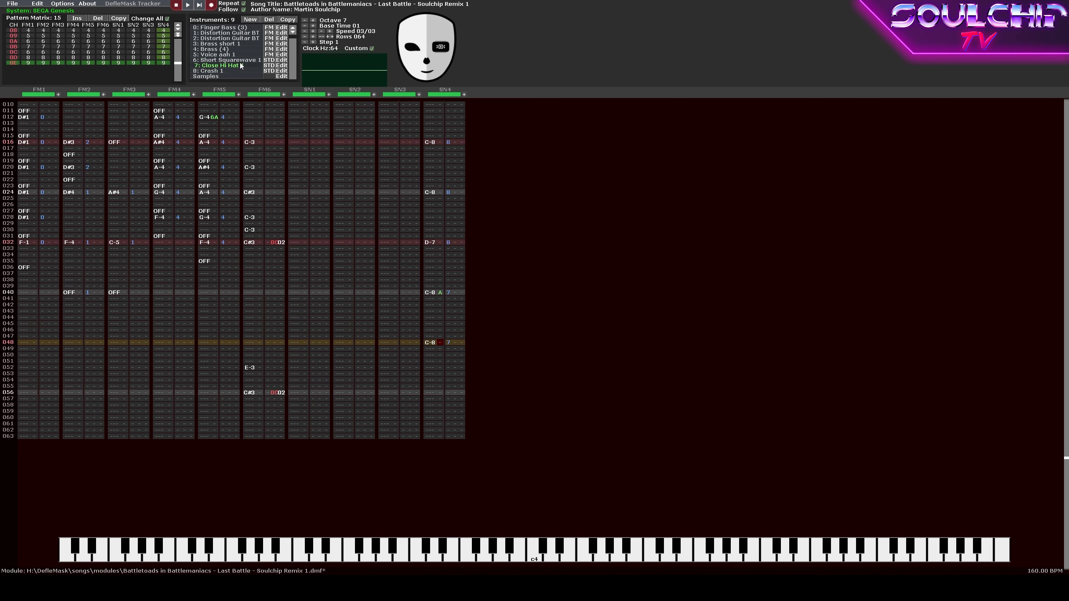
key(Return)
key(Return)
Set the volume of the Close Hi Hat 1 hit on row 040 of SN4 to C and play order row 0E.
key(Up)
key(Up)
key(Up)
key(Up)
key(Up)
key(Up)
key(Up)
key(Up)
key(Up)
key(Up)
key(Up)
key(Up)
key(Up)
key(Up)
key(Up)
key(Up)
key(Up)
key(c)
key(Down)
key(Down)
key(Down)
key(Left)
key(Return)
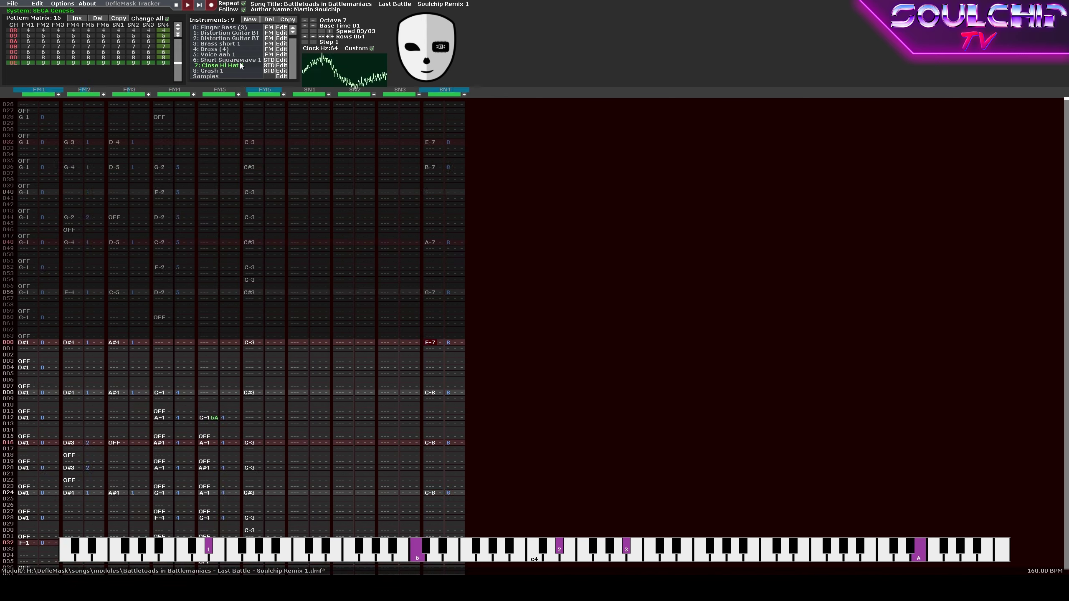
key(Return)
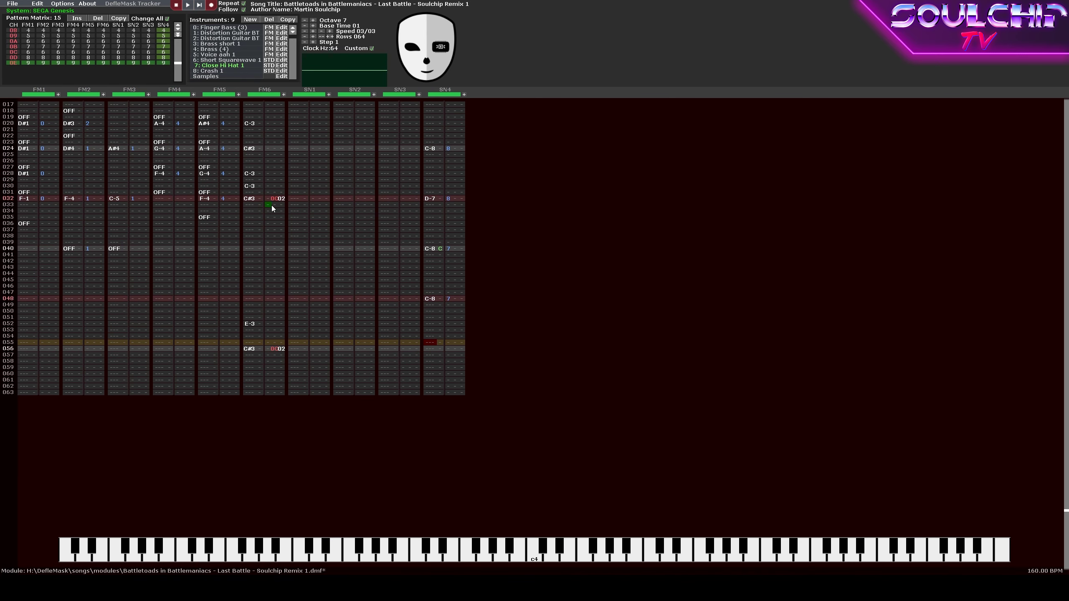
Save the module and play the song from order row 00.
click(12, 3)
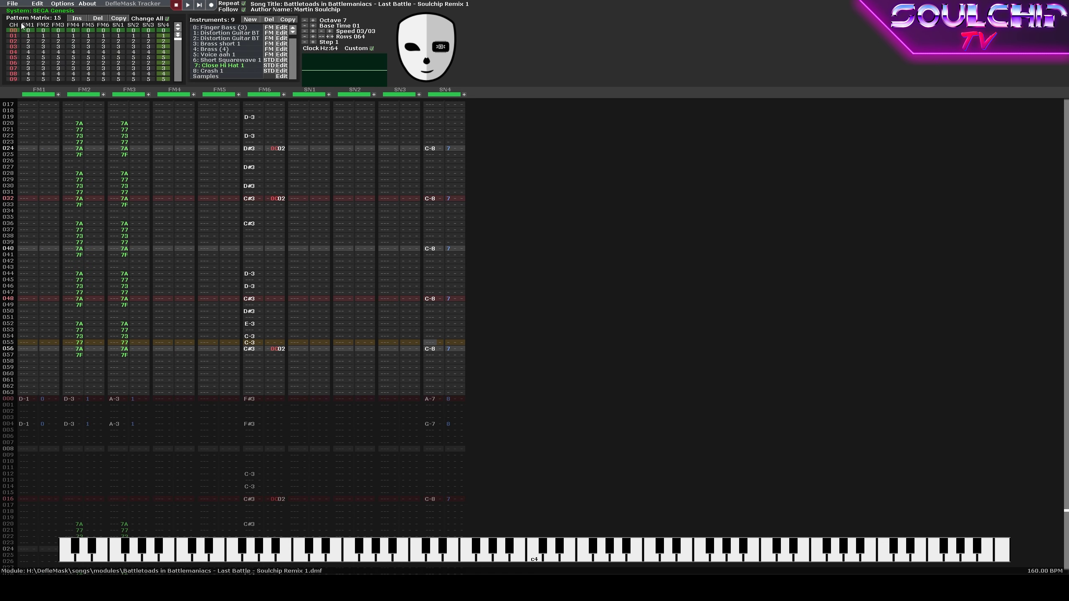
key(Return)
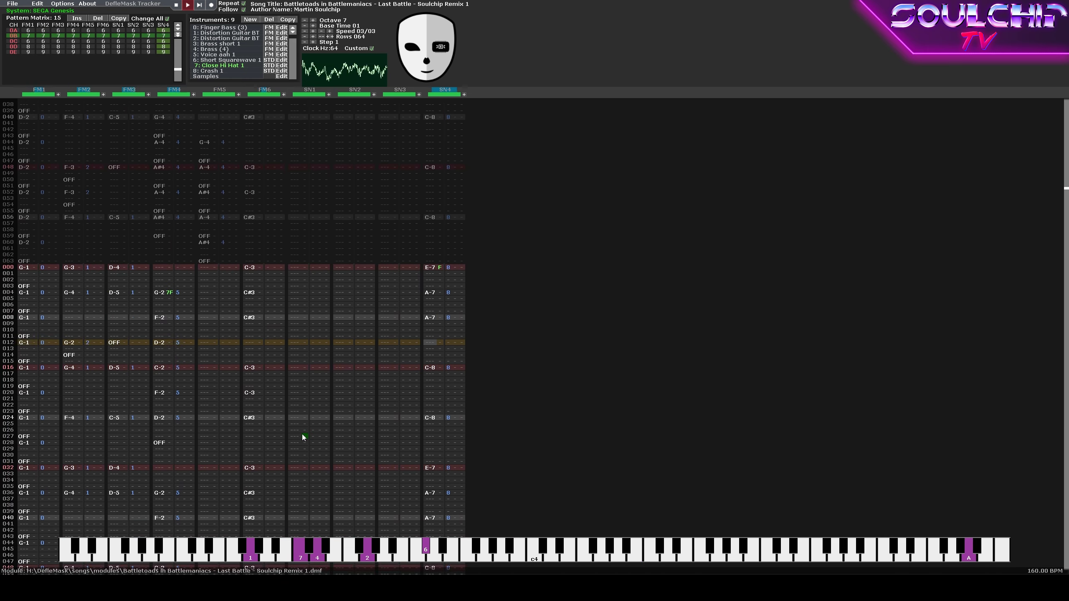
key(Return)
Go back to FM1 in order row 00 and listen to the opening pattern.
key(Left)
key(Left)
key(Left)
key(Left)
key(Left)
key(Left)
key(Left)
key(Left)
key(Left)
key(Left)
key(Left)
key(Left)
key(Left)
key(Left)
key(Left)
key(Left)
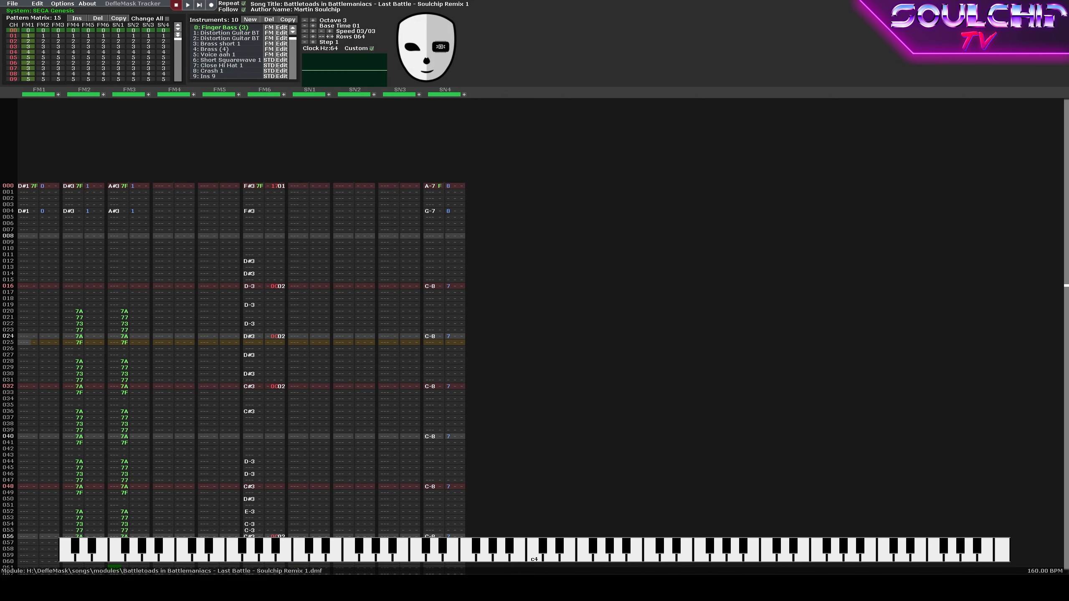
key(Return)
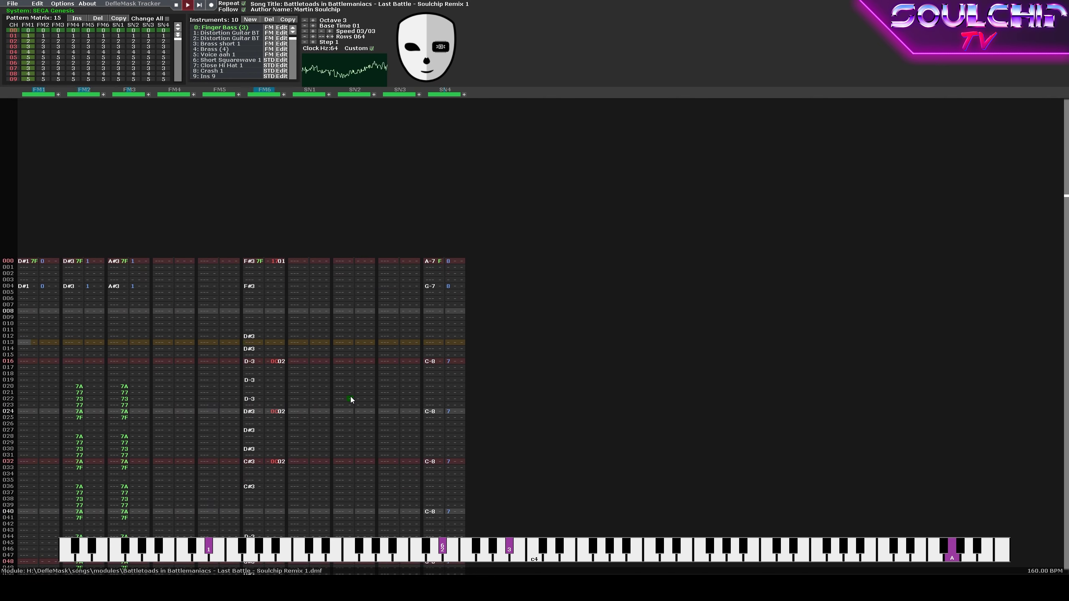
key(Return)
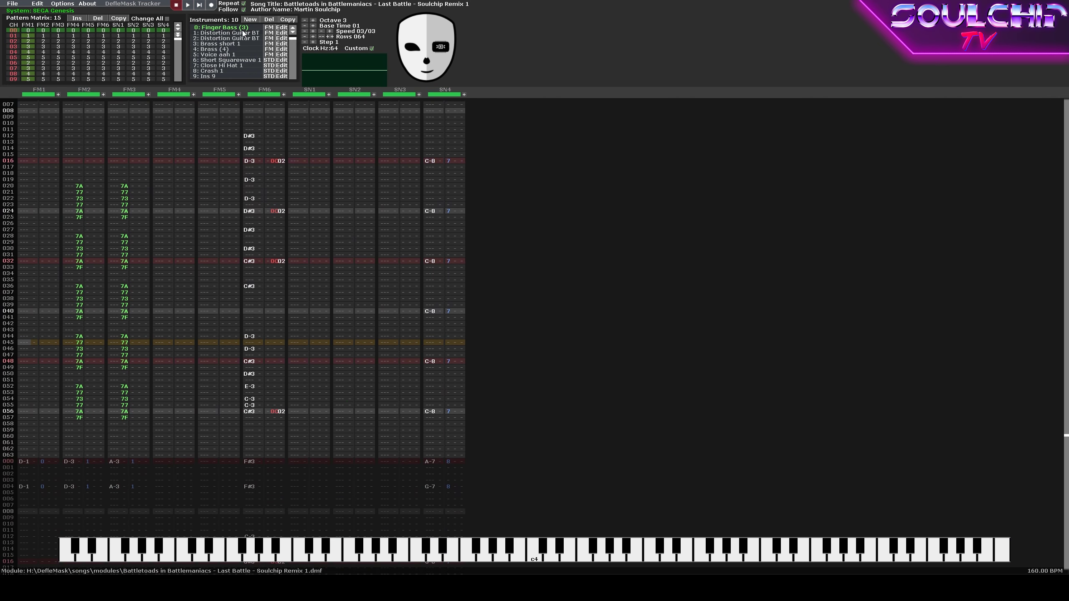
Set operator 4's total level to 16 in the Distortion Guitar BTDD 1 instrument, checking it against playback.
click(282, 33)
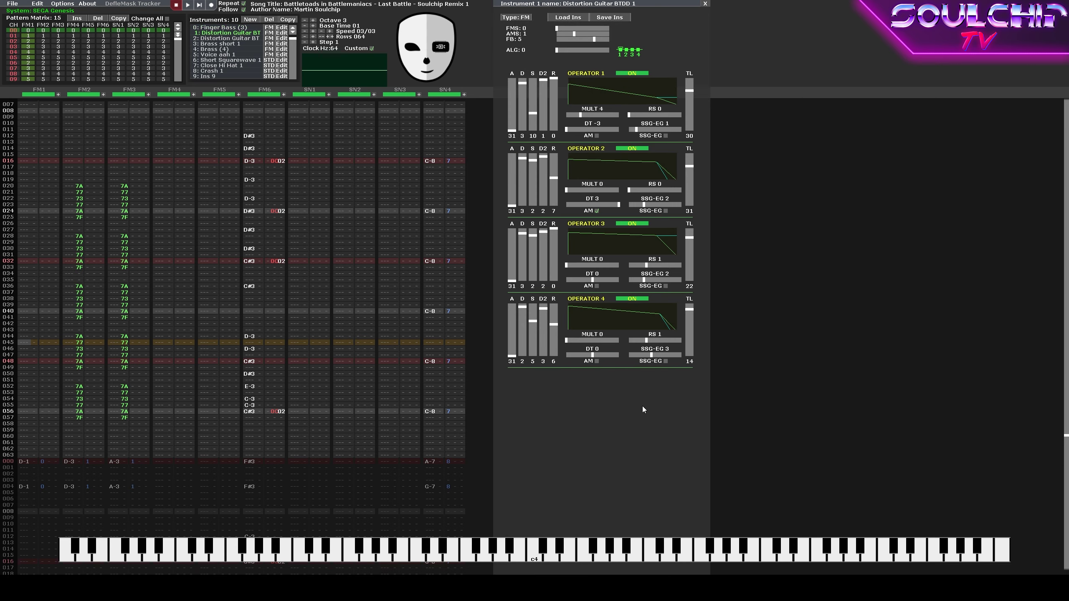
key(Return)
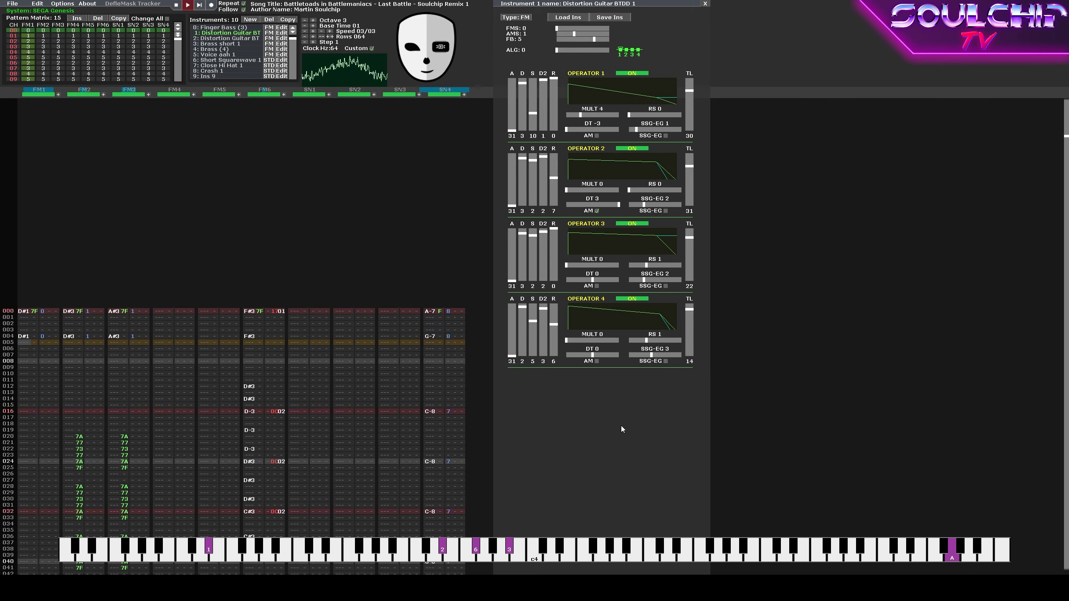
key(Return)
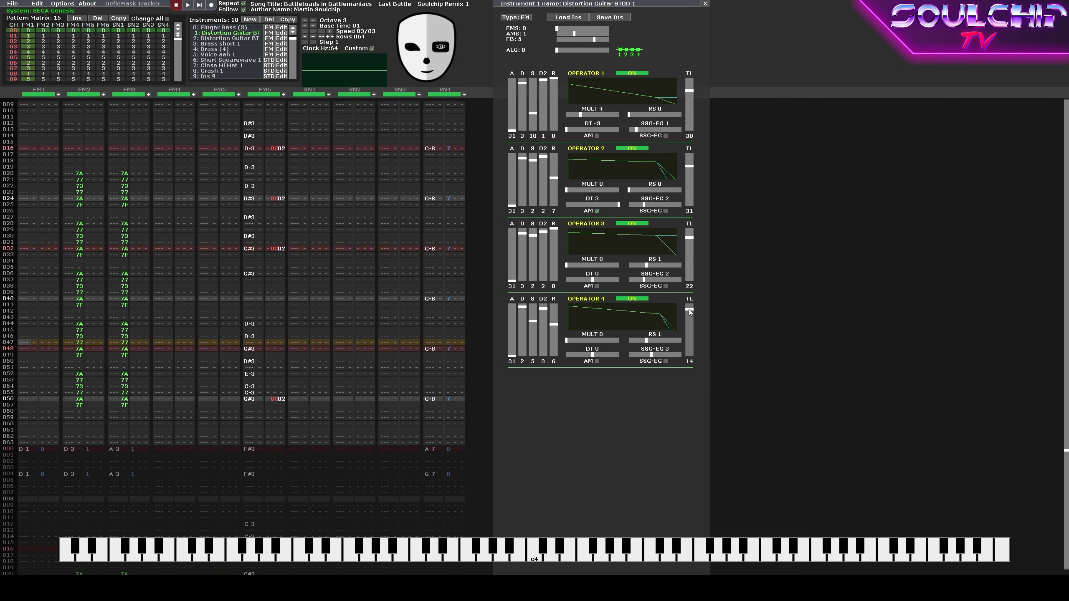
key(Return)
key(Return)
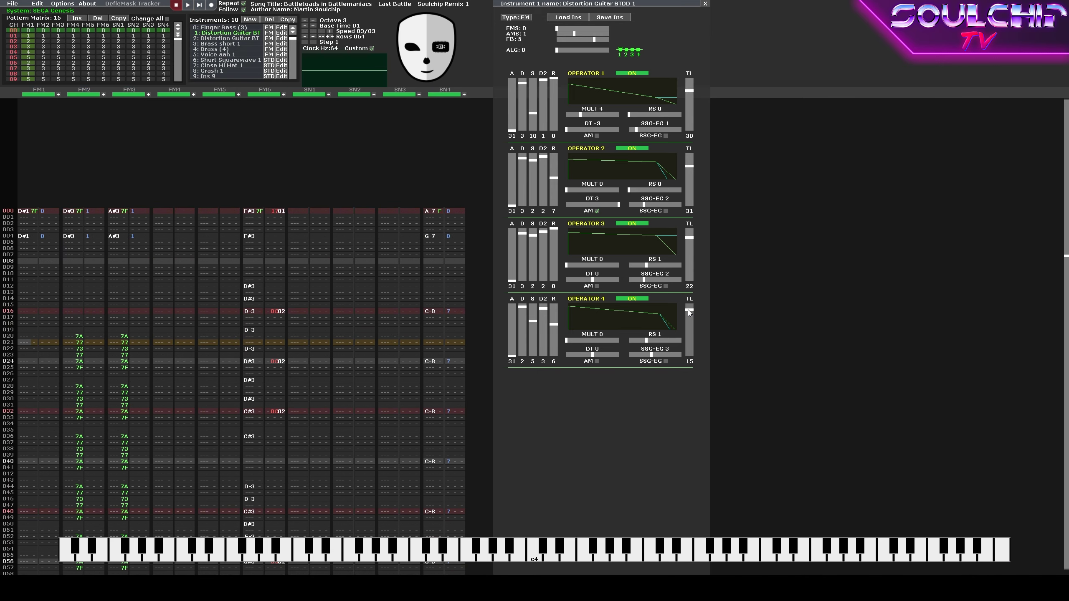
key(Return)
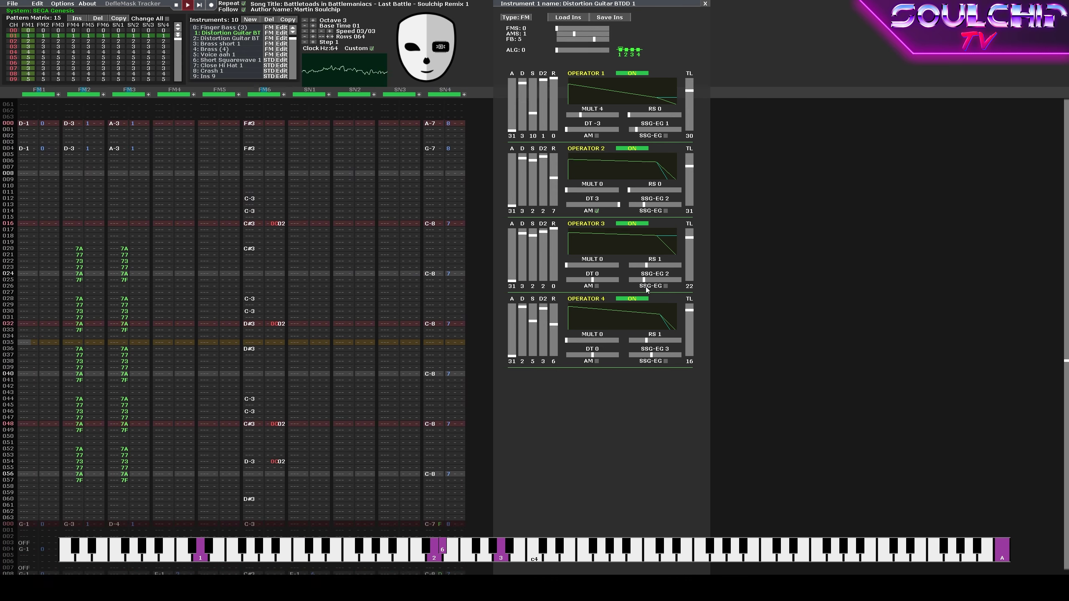
click(705, 4)
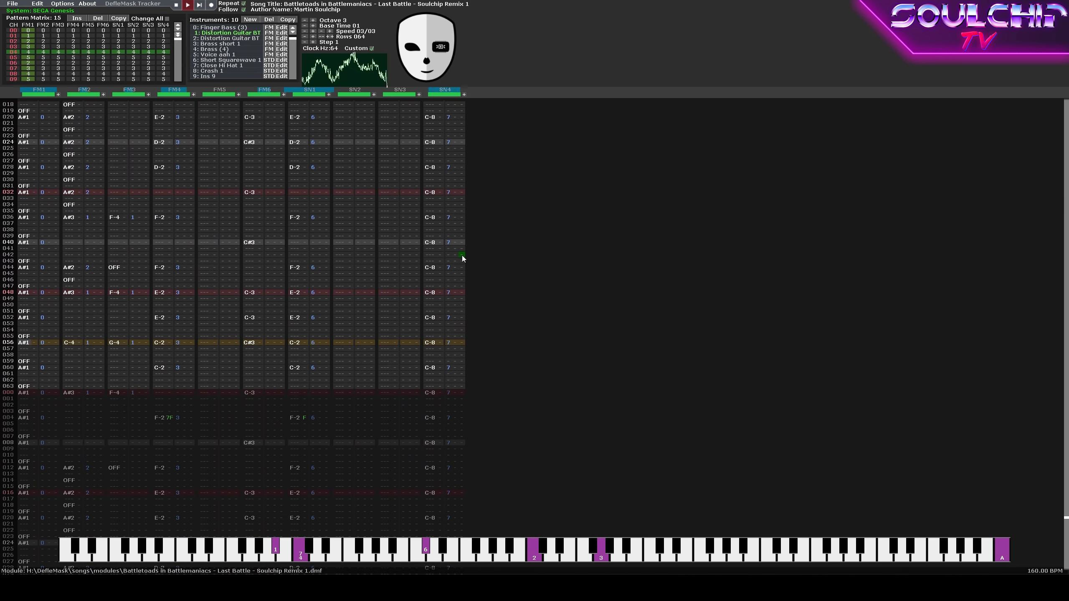
key(Return)
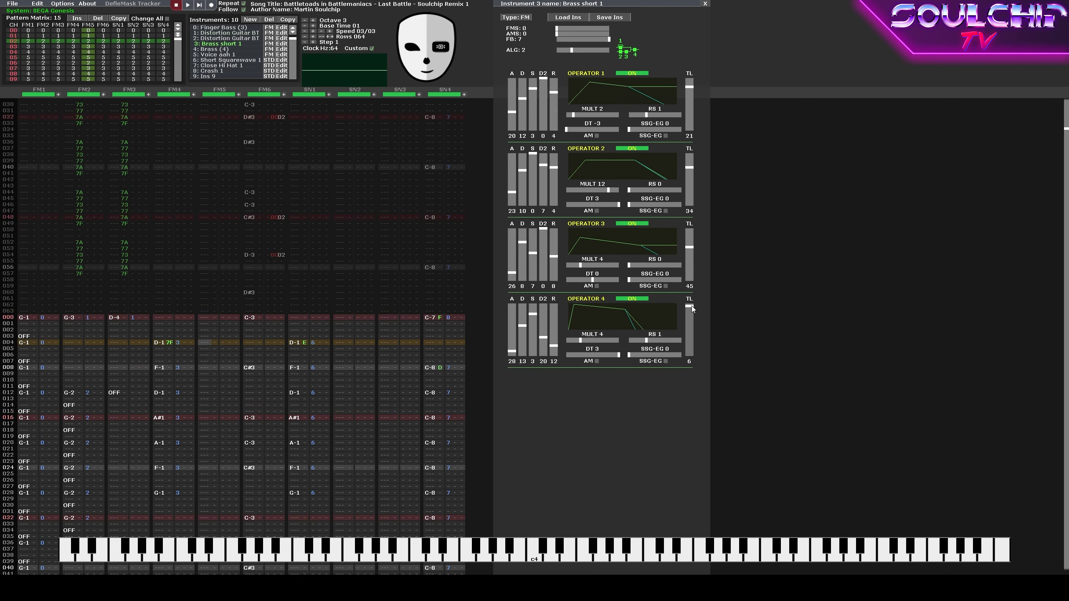
Play order row 02 to check the level of the Brass short 1 instrument.
key(Return)
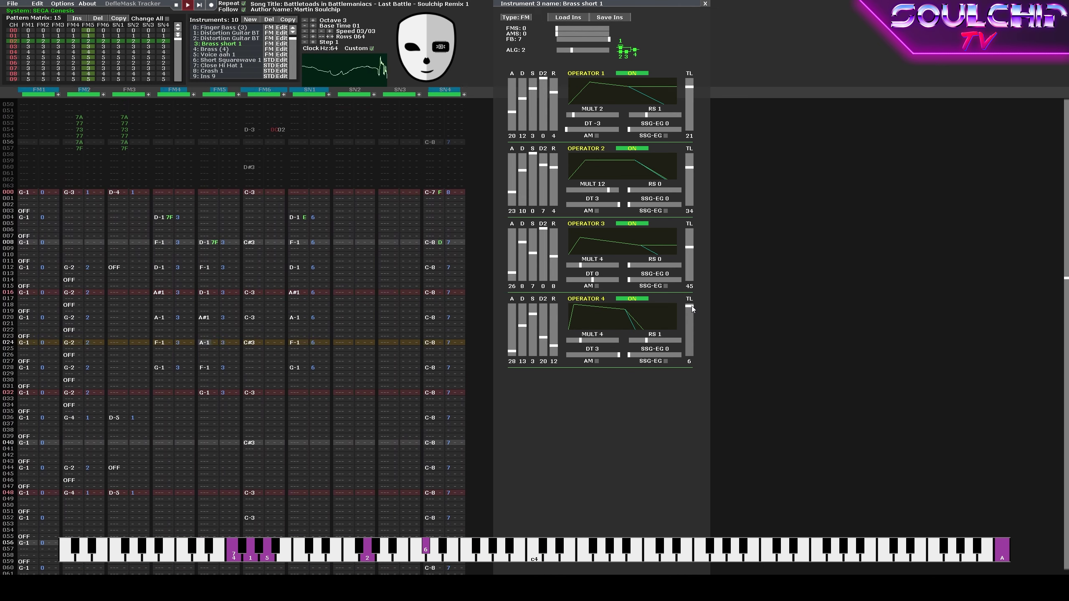
key(Return)
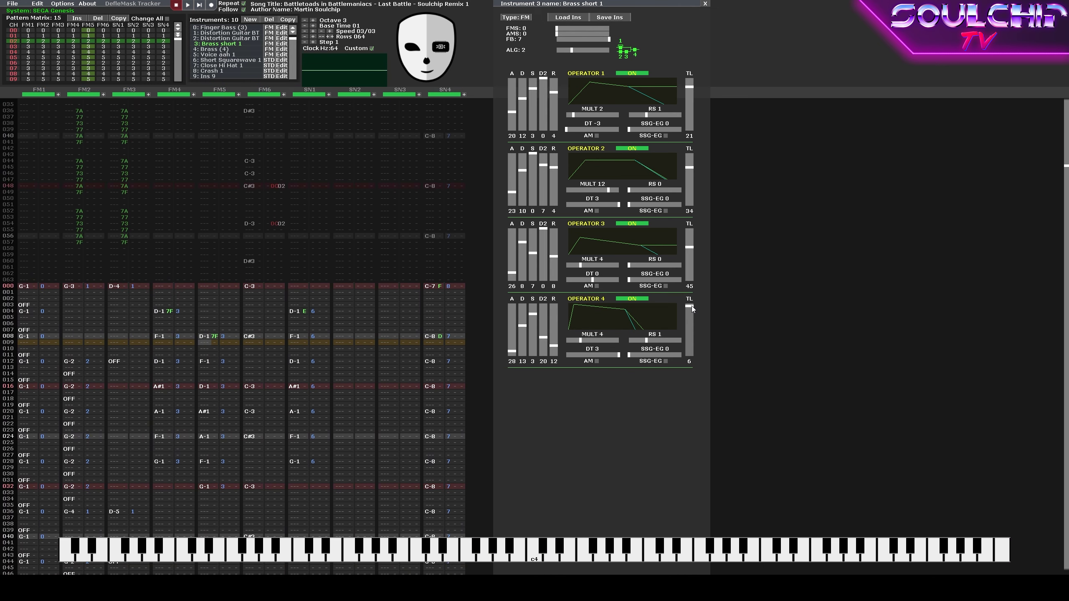
key(Up)
key(Up)
key(Up)
key(Up)
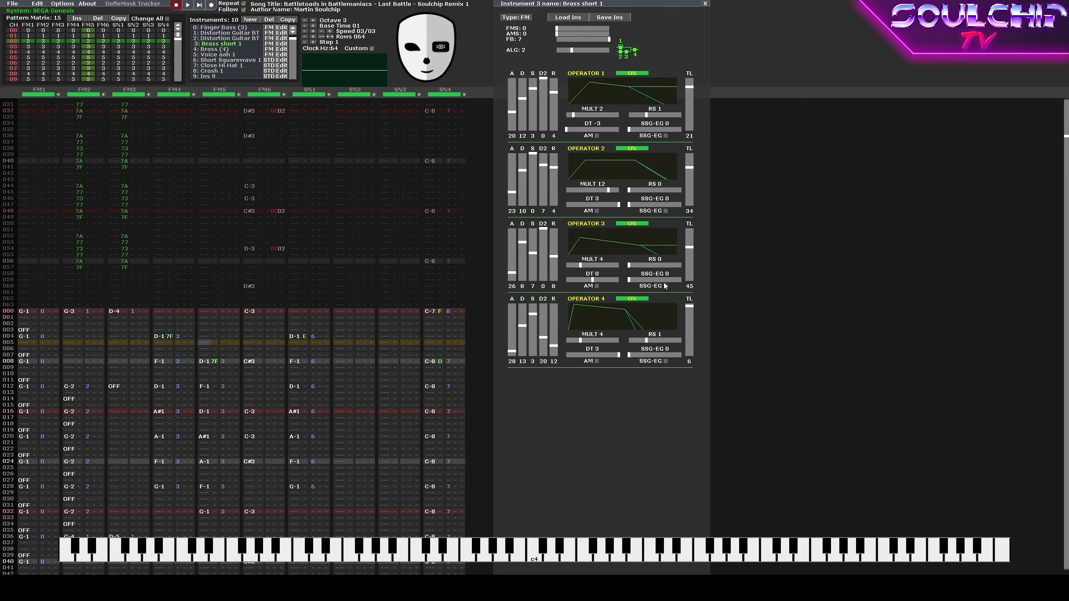
Isolate the FM4, FM5, SN1 and SN2 channels and listen to their parts in order row 02.
click(173, 95)
right_click(173, 95)
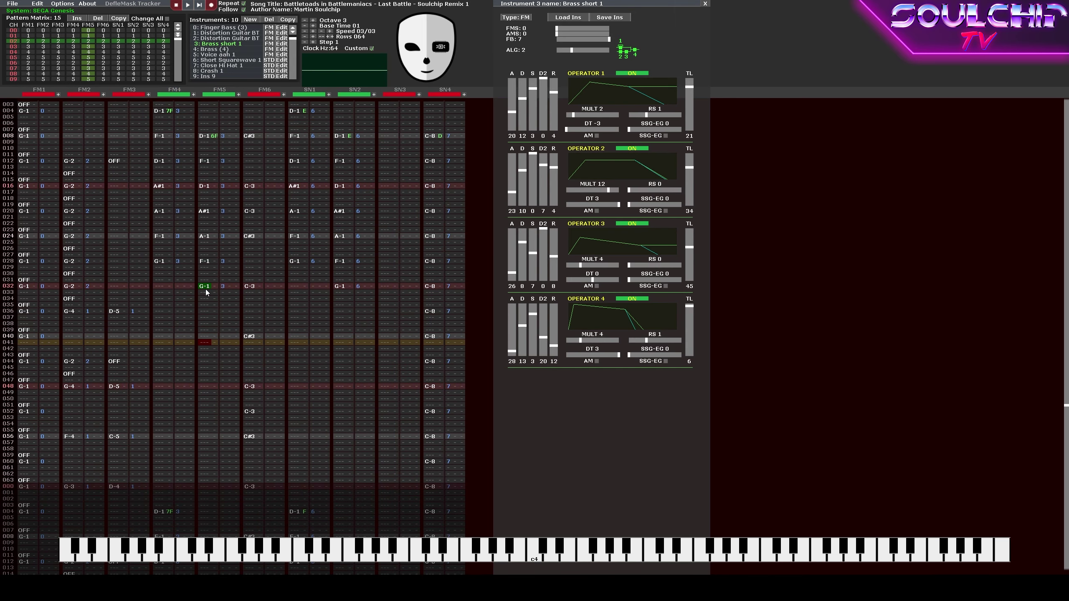
key(Return)
key(Return)
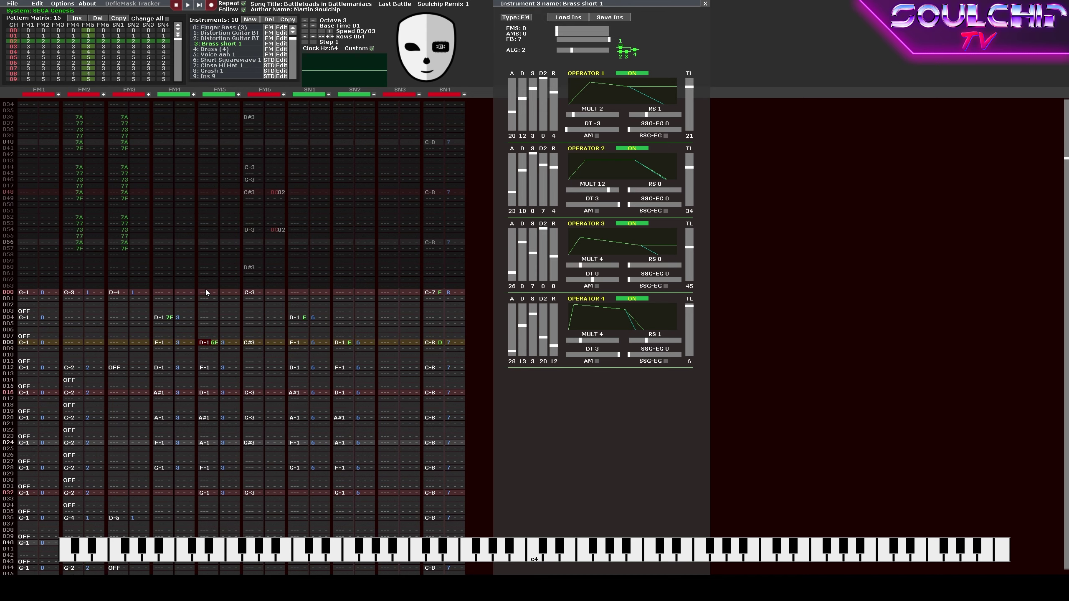
key(Return)
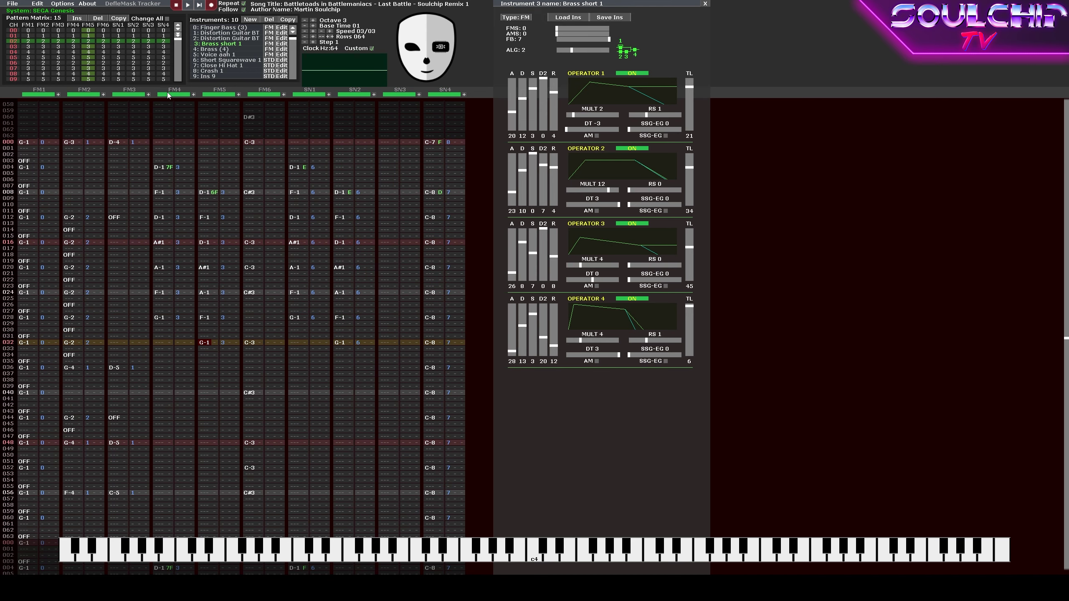
Play order row 02 with all channels unmuted to check the balance of the brass echo.
key(Return)
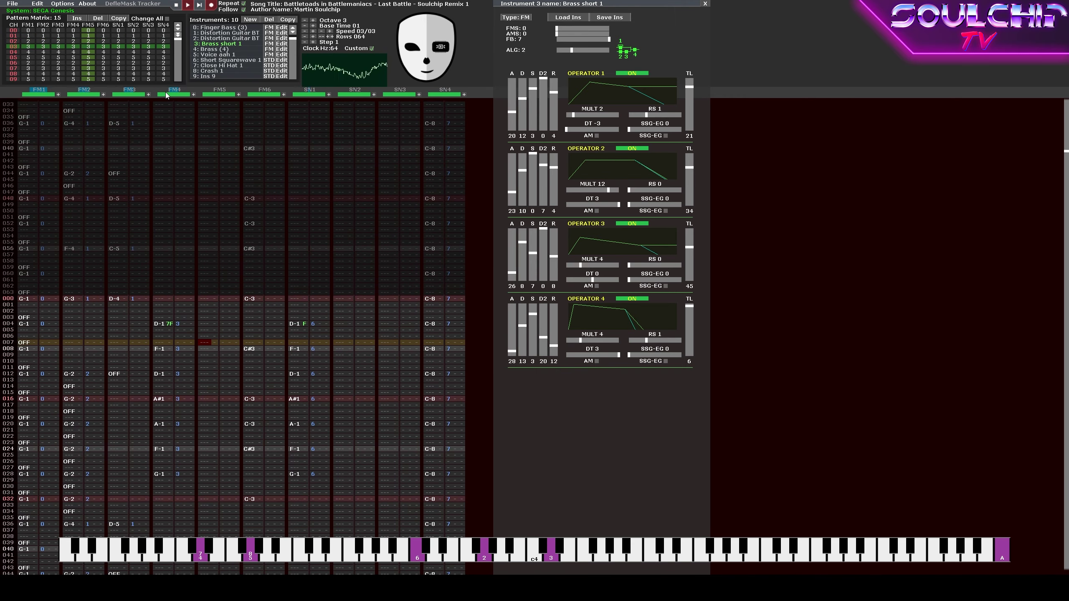
key(Return)
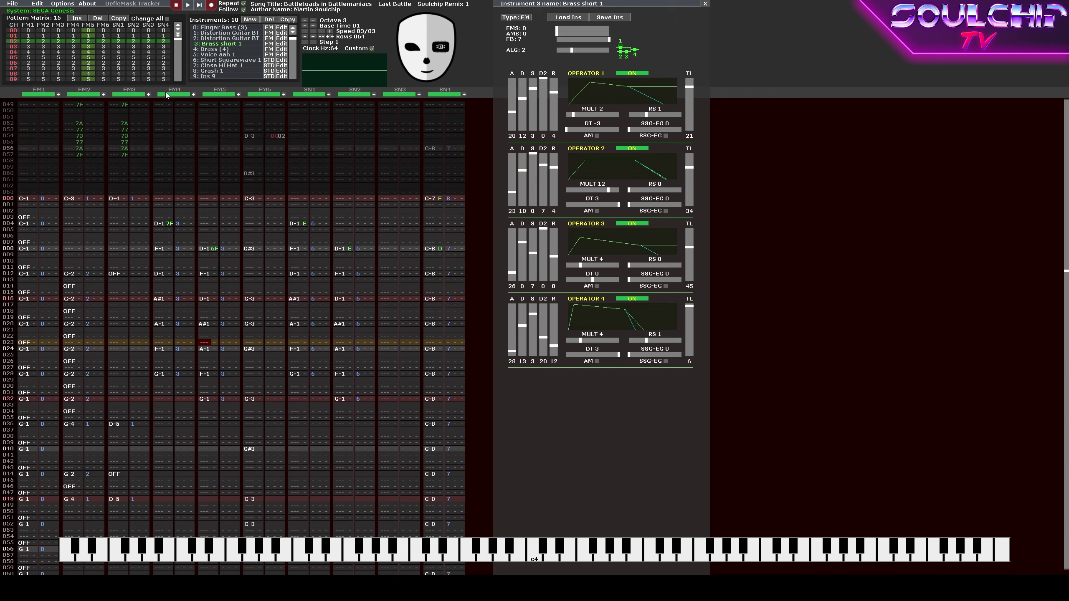
key(Return)
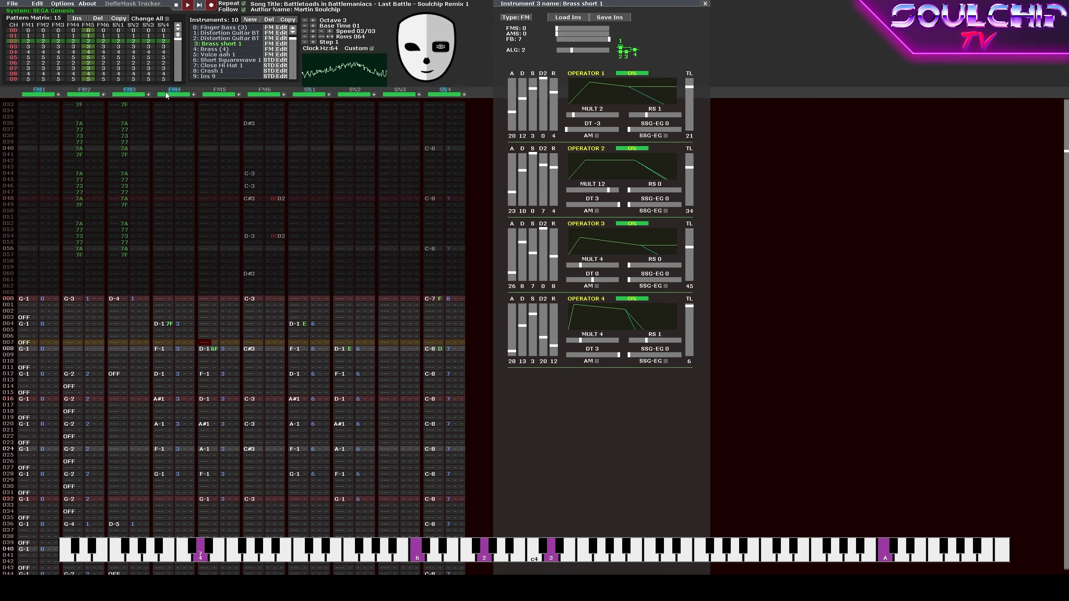
key(Return)
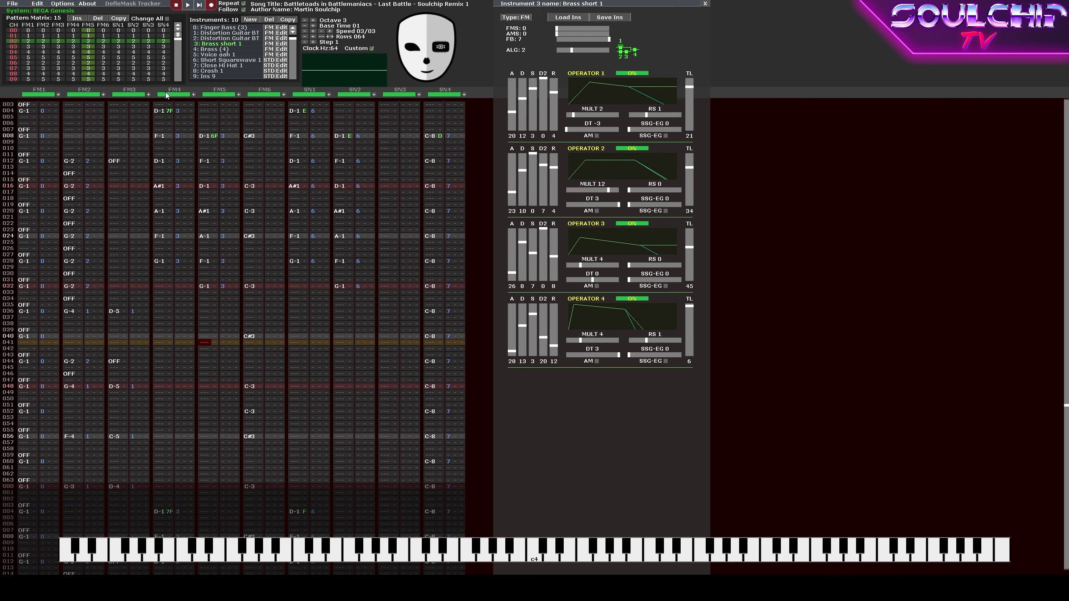
Listen to order row 00 and add a second effect column to the FM6 channel.
key(Return)
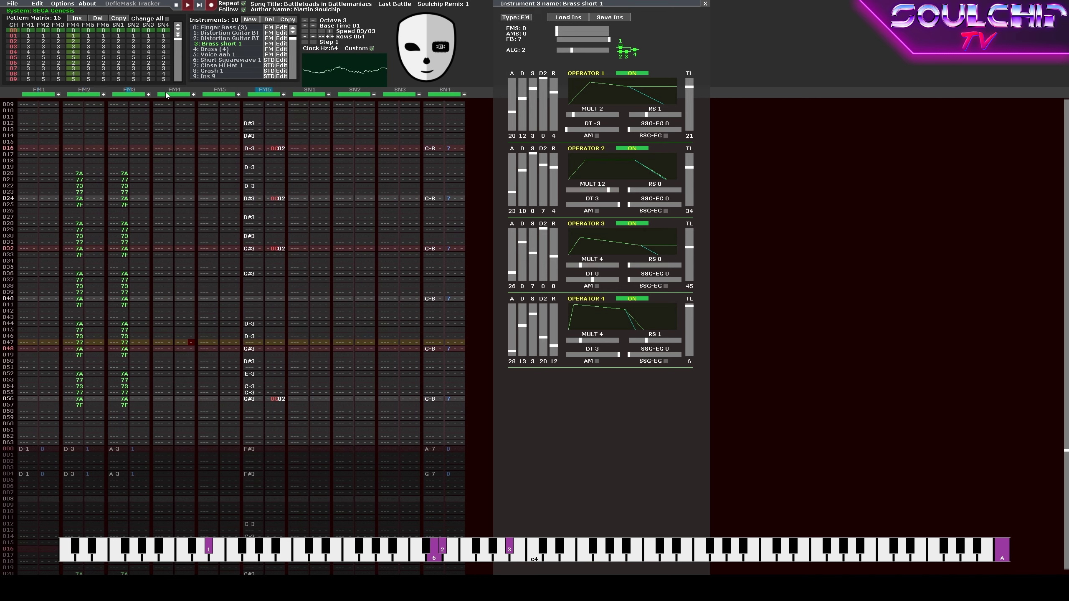
key(Return)
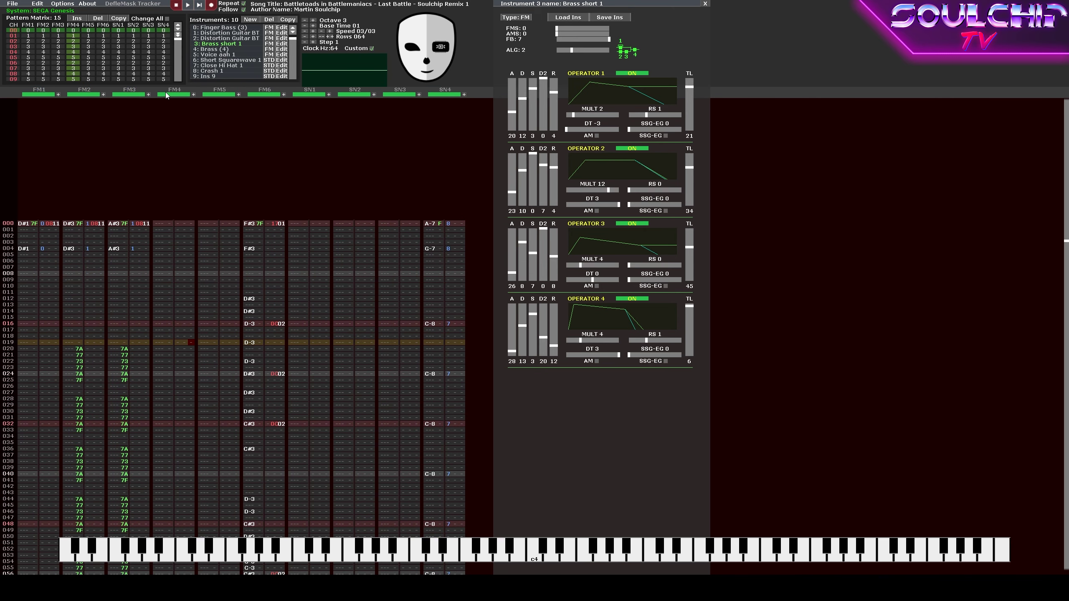
key(Right)
key(Right)
key(Right)
key(Right)
key(Right)
key(Right)
key(Right)
key(Right)
key(Right)
key(Up)
key(Up)
key(Up)
key(Up)
key(Up)
key(Up)
key(Up)
key(Up)
key(Up)
key(Up)
key(Up)
key(Up)
key(Up)
key(Up)
key(Up)
key(Up)
key(Up)
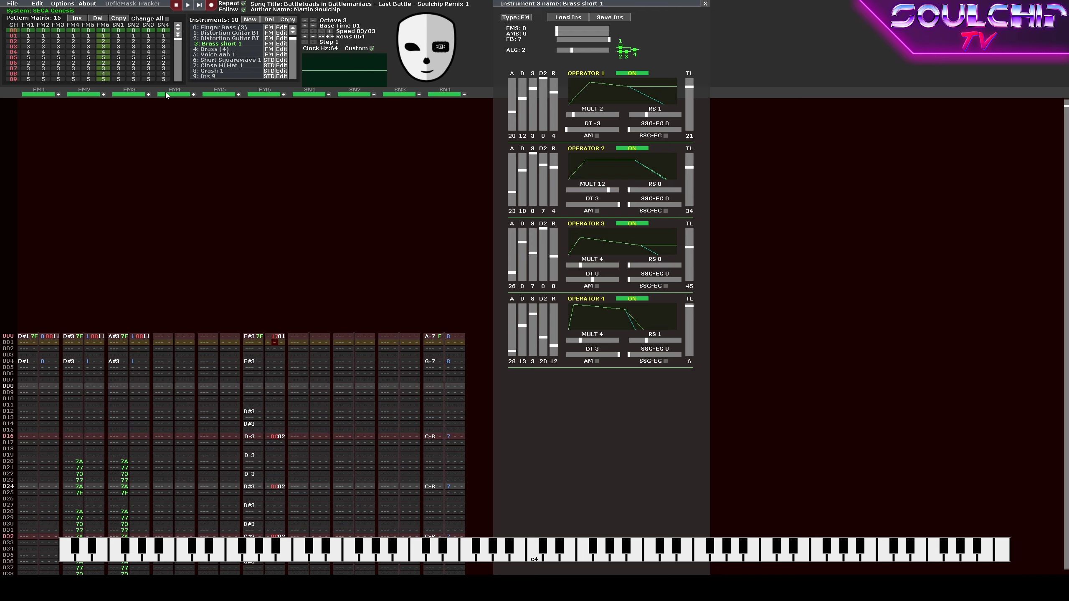
click(284, 95)
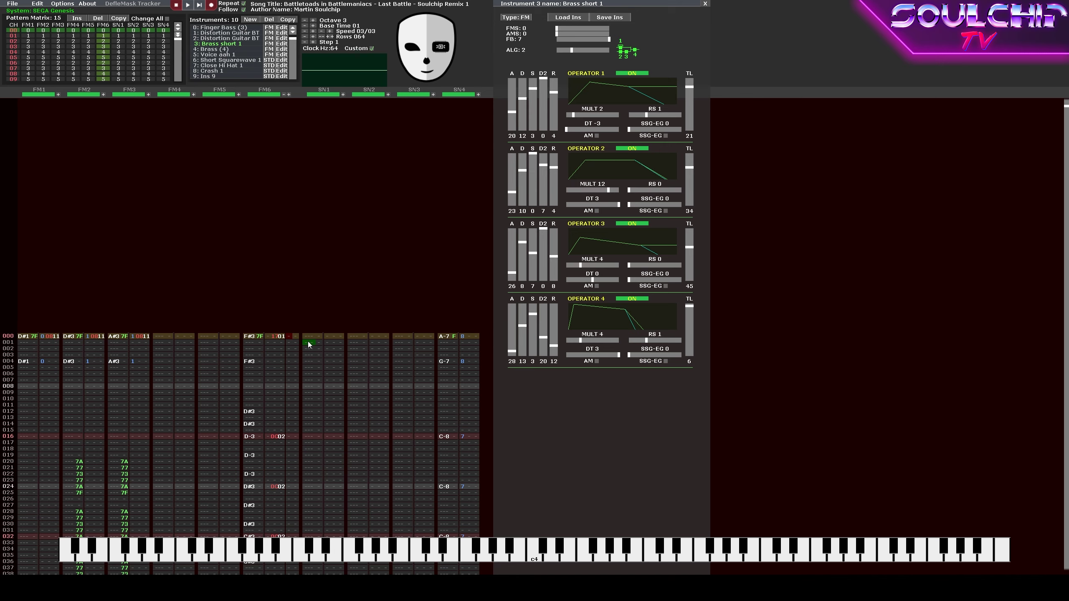
Enter the panning effect 0811 on row 000 of FM6 in order row 00 and play the song.
key(Up)
text(08)
text(1)
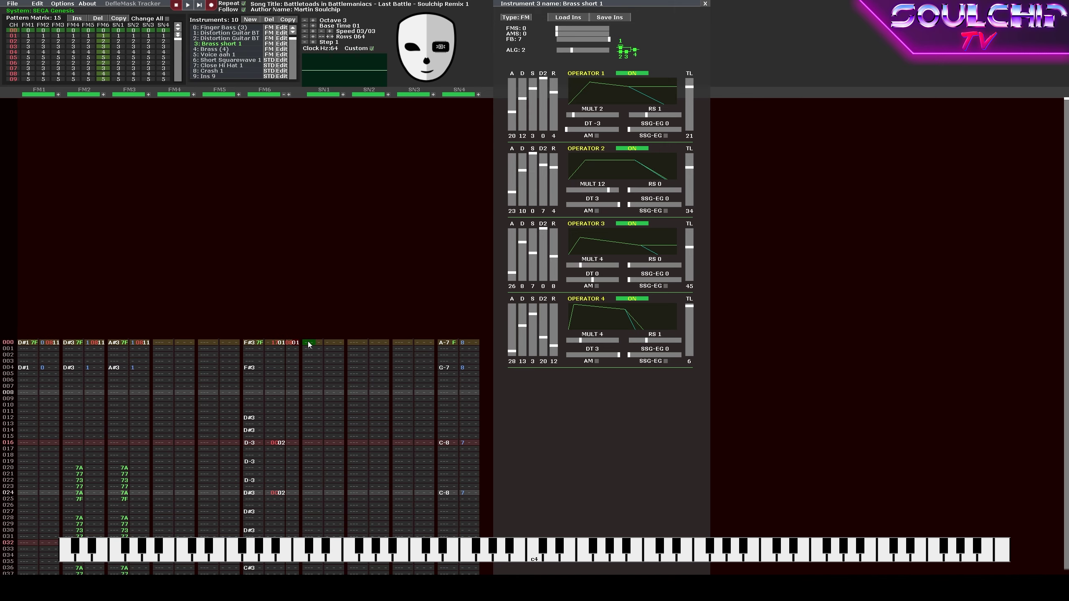
text(1)
key(Return)
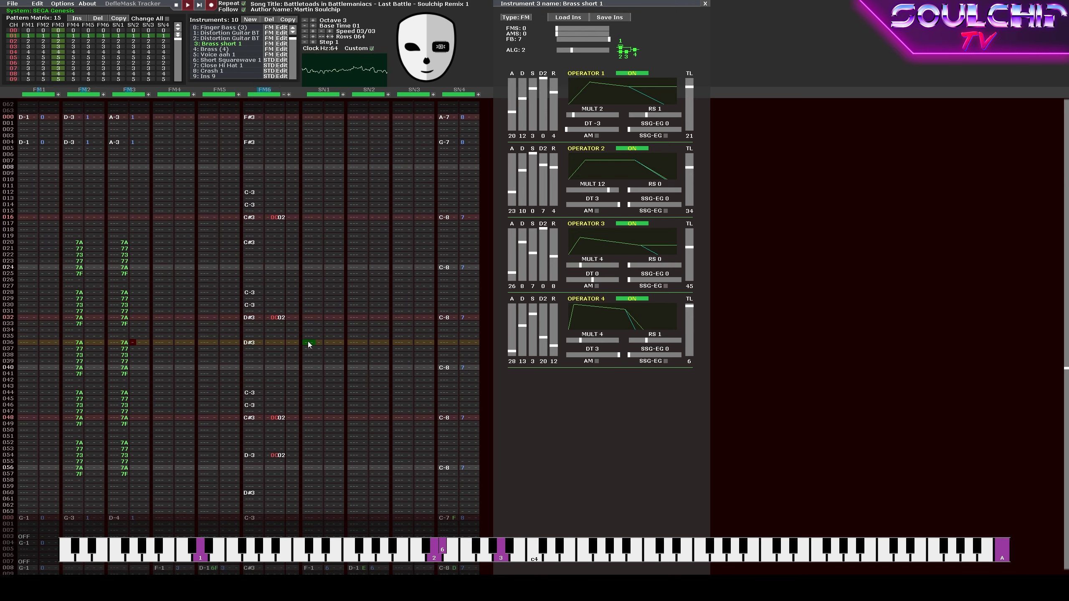
key(Return)
Enter the panning effect 0810 on row 000 of FM4 in order row 02.
key(Up)
key(Up)
key(Up)
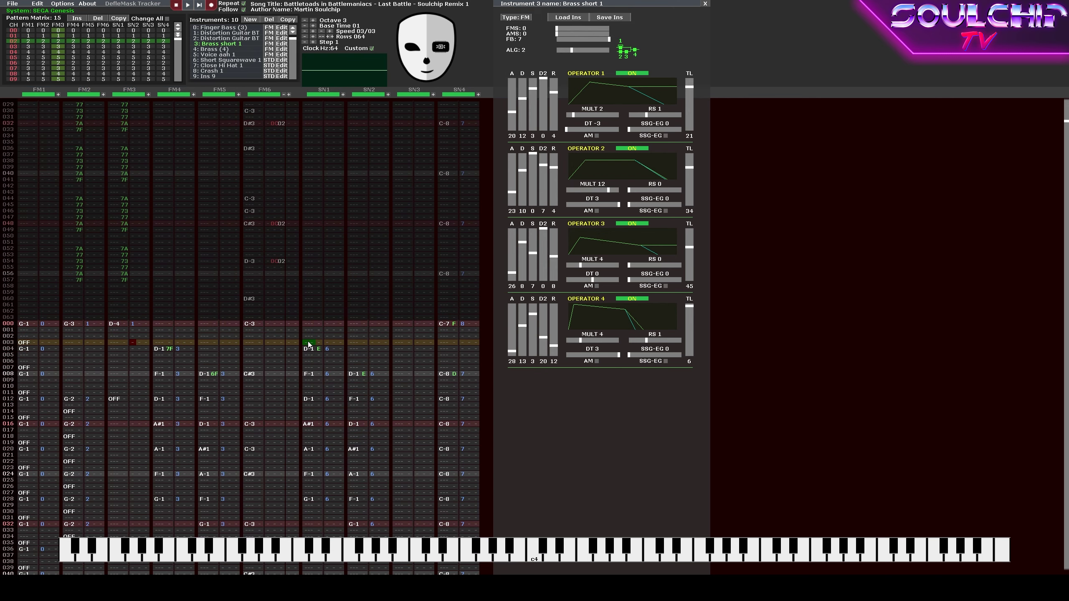
key(Left)
key(Up)
key(Right)
key(Right)
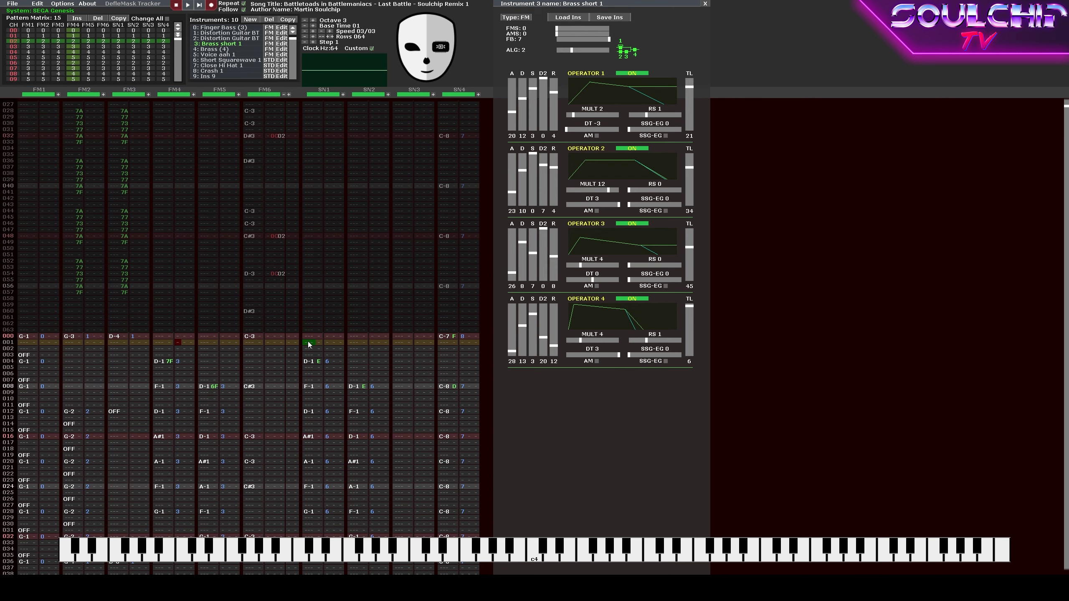
key(Up)
key(Right)
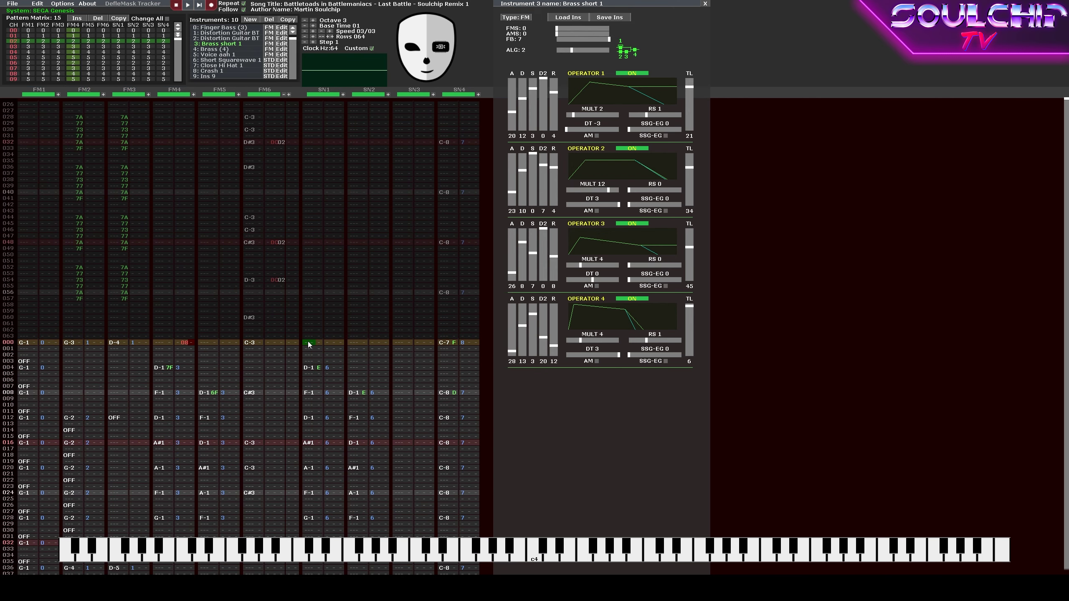
text(10)
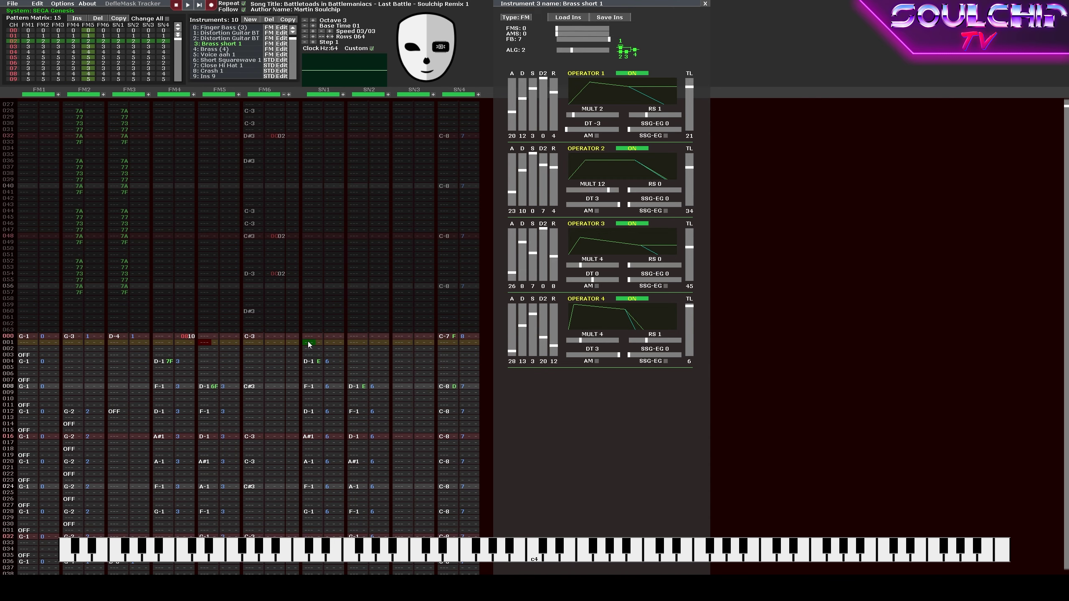
Enter the panning effect 0801 on row 000 of FM5 in order row 02 and play the song.
key(Up)
key(Right)
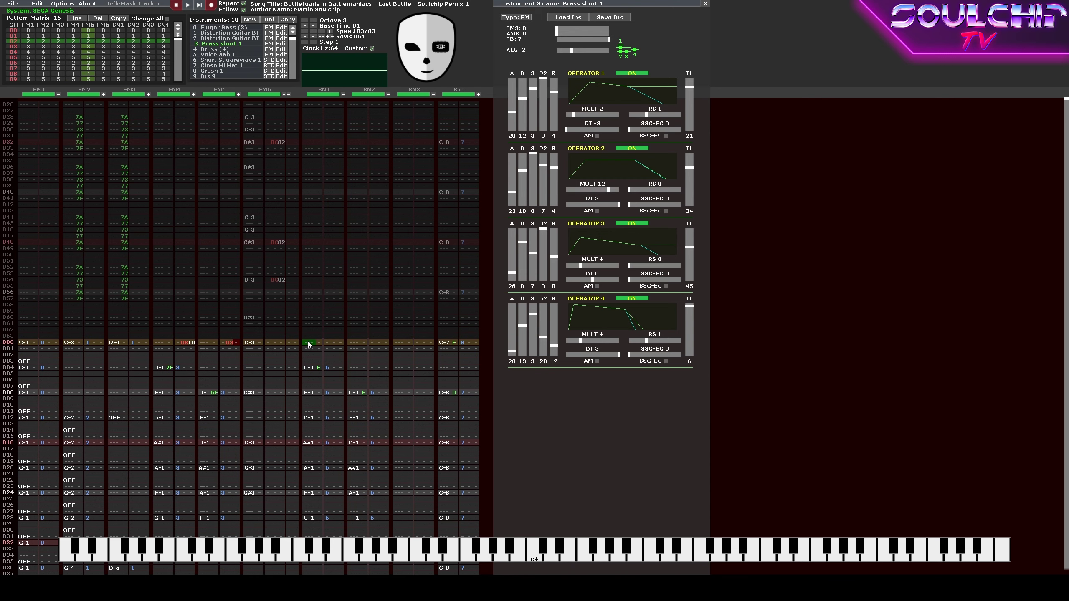
text(01)
key(Return)
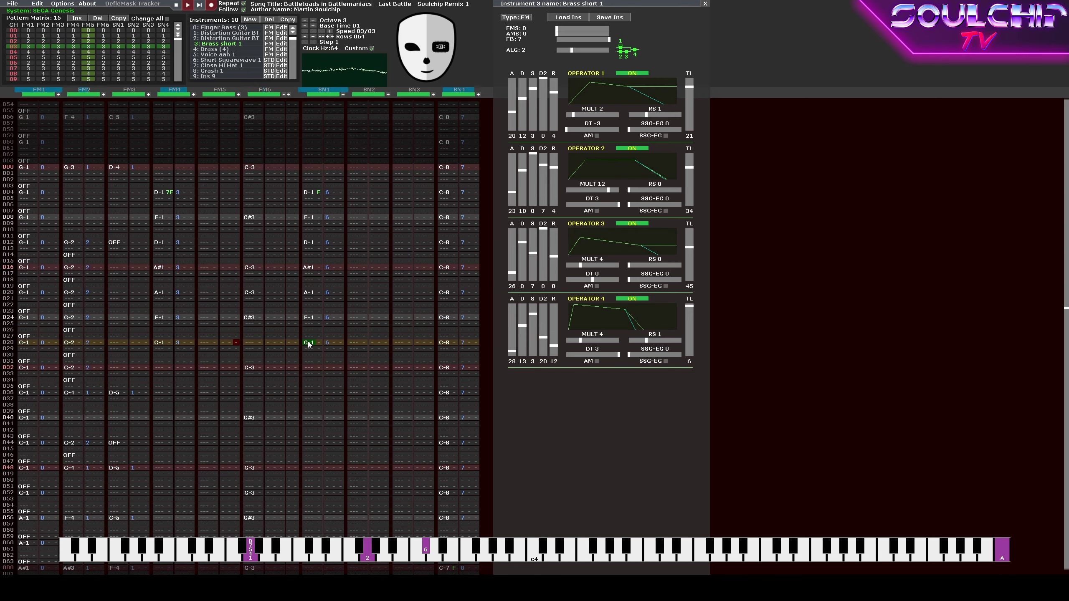
key(Return)
key(Return)
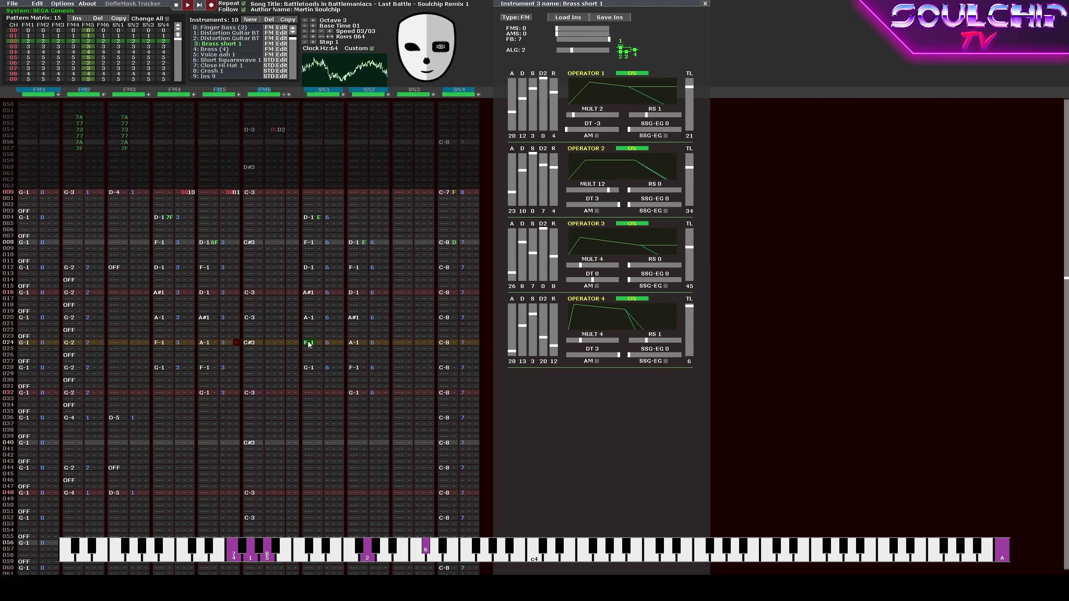
key(Return)
Add note-offs on FM4 in order row 02 at every fourth row from 006 to 030 and play the pattern.
scroll(309, 344, up, 8)
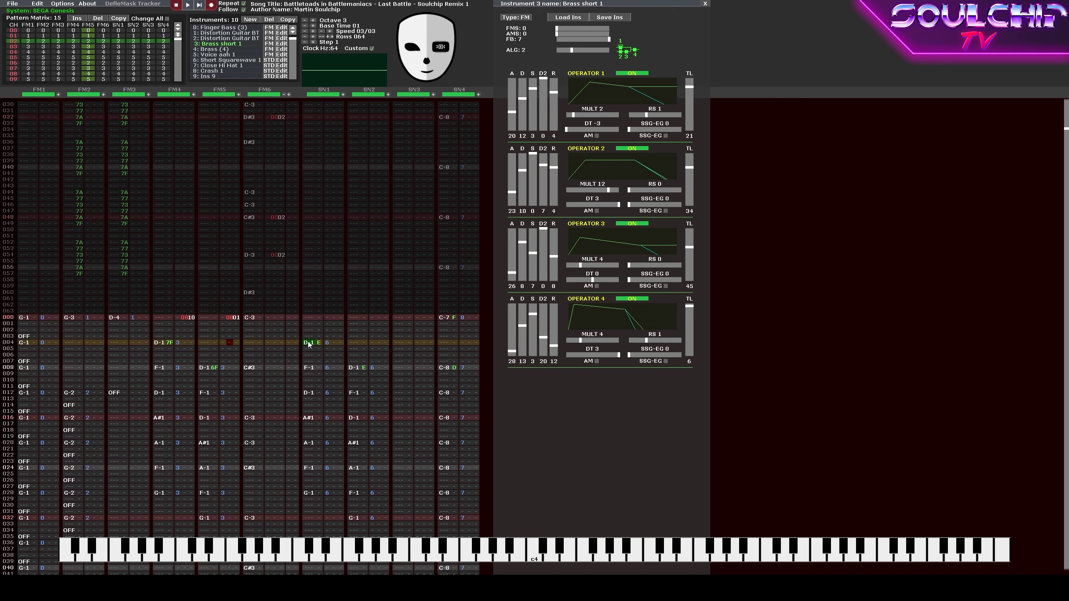
key(Down)
key(Down)
key(Left)
key(Left)
key(Tab)
key(Down)
key(Down)
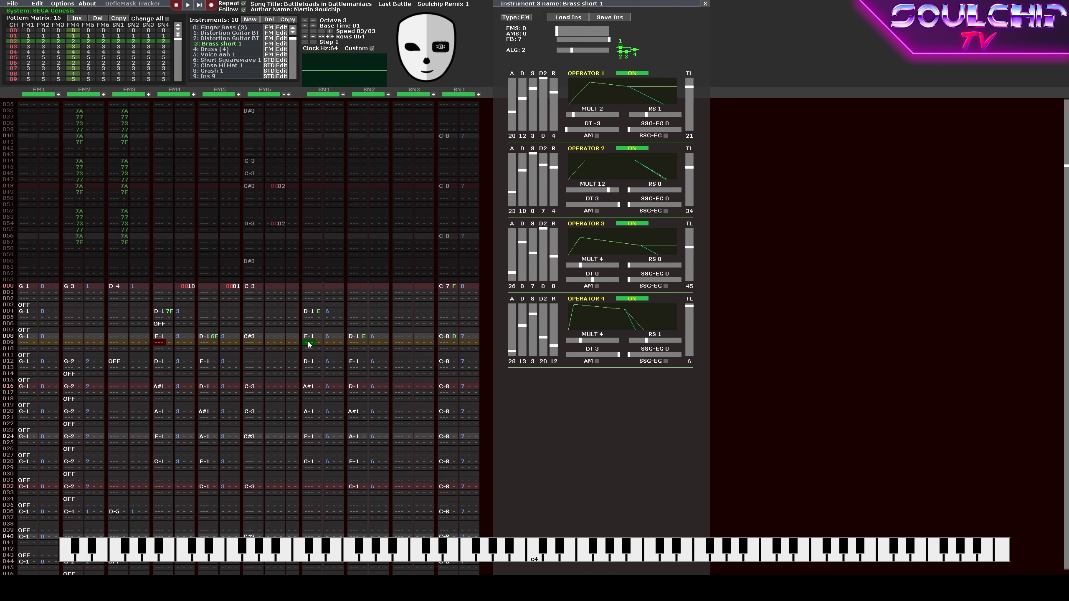
key(Down)
key(Tab)
key(Down)
key(Down)
key(Down)
key(1)
key(Down)
key(Down)
key(Down)
key(1)
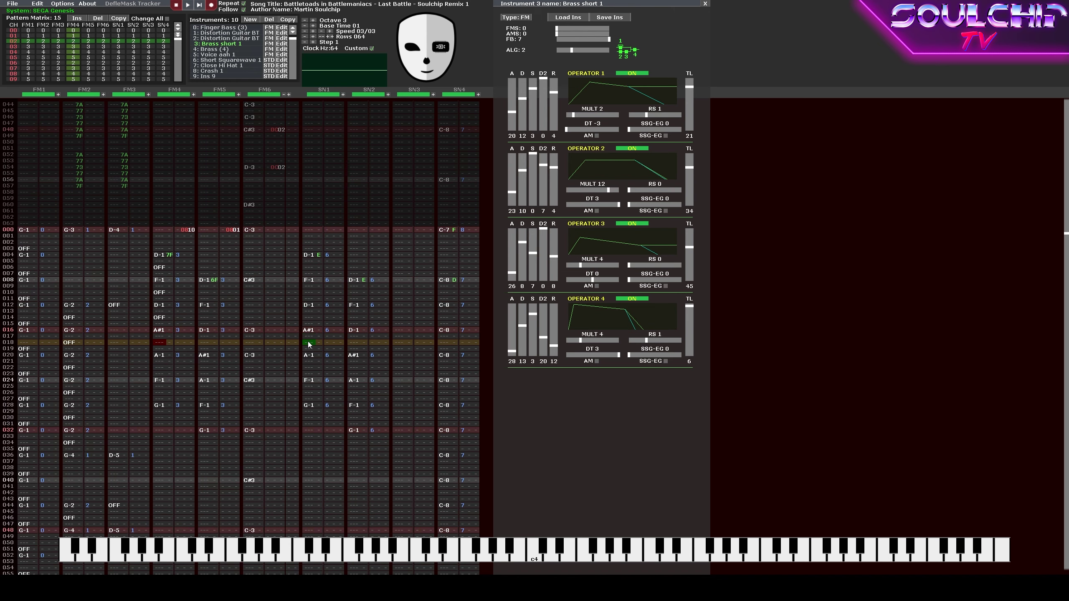
key(Down)
key(Down)
key(Down)
key(1)
key(Down)
key(Down)
key(Down)
key(1)
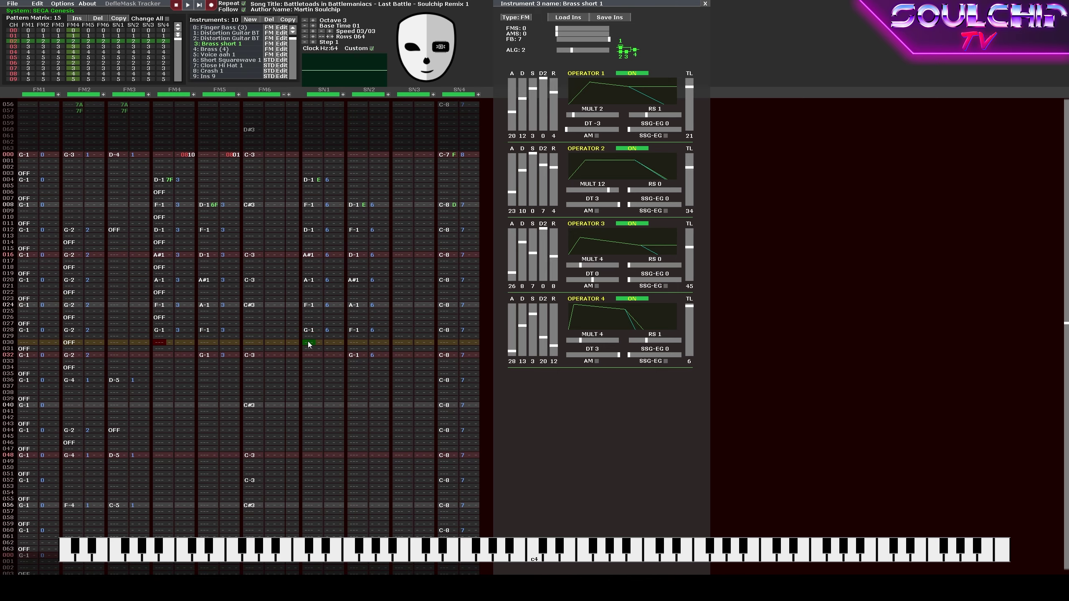
key(Down)
key(Down)
key(Down)
key(1)
key(Return)
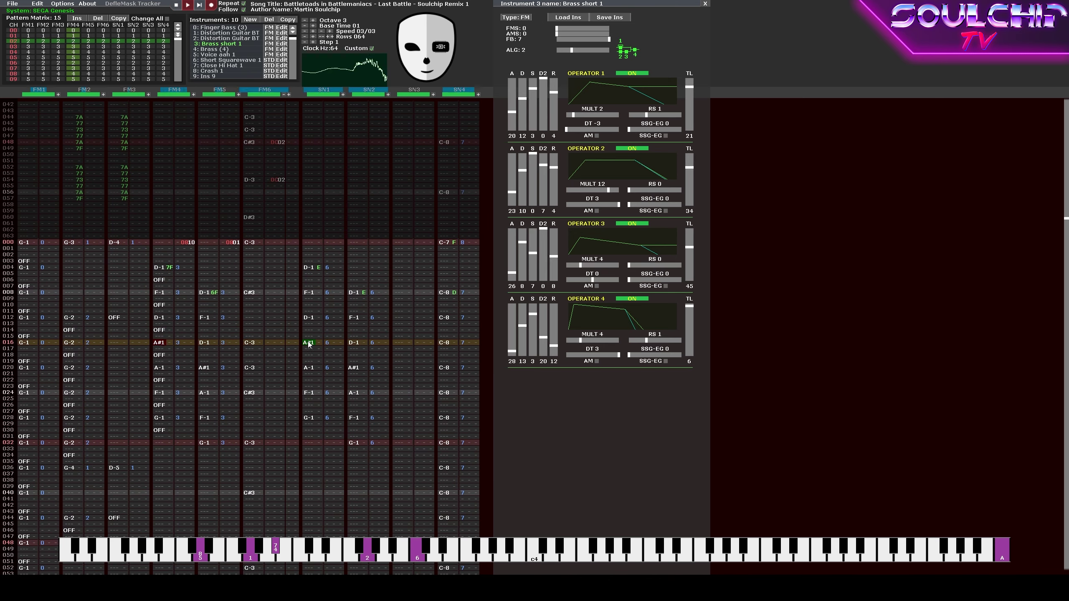
key(Return)
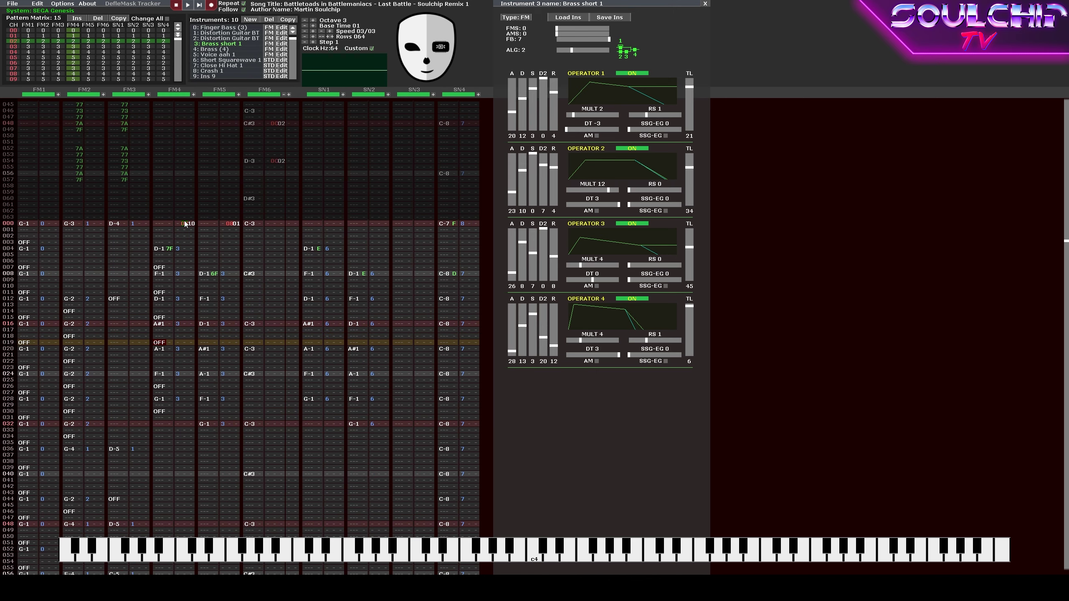
Replace the FM4 note-offs in order row 02 with ones a row later, on every fourth row from 007 to 031, and play it.
key(Down)
key(Delete)
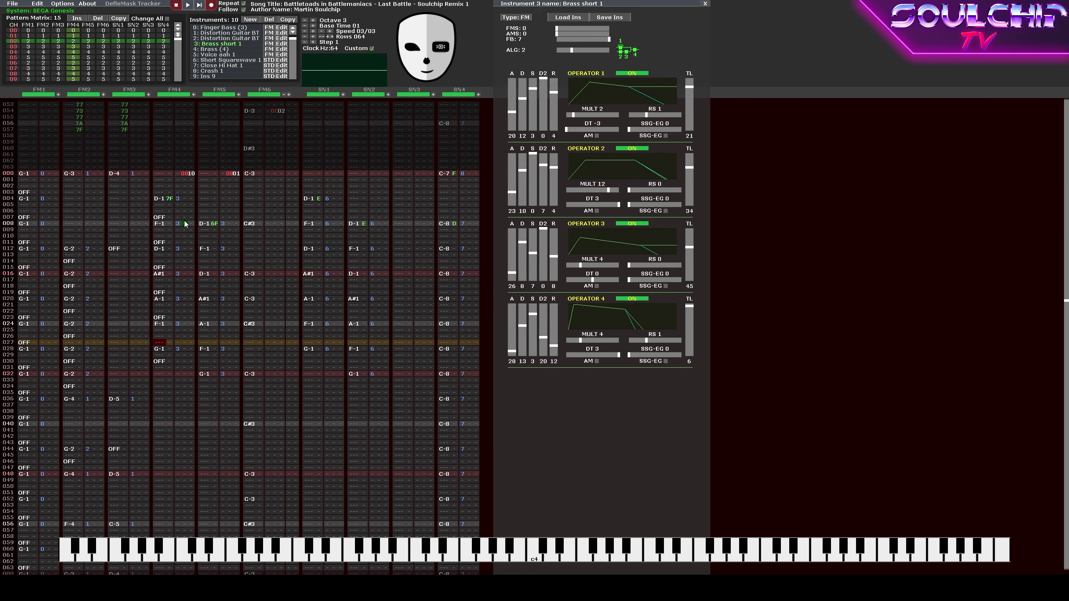
key(Tab)
key(Down)
key(Down)
key(Delete)
key(Tab)
key(Return)
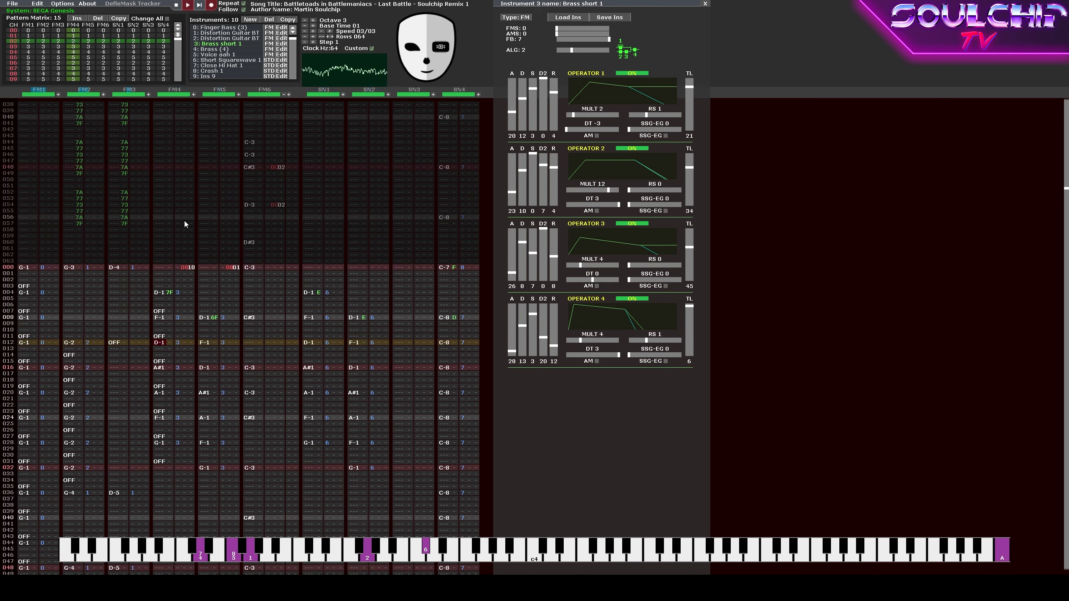
key(Return)
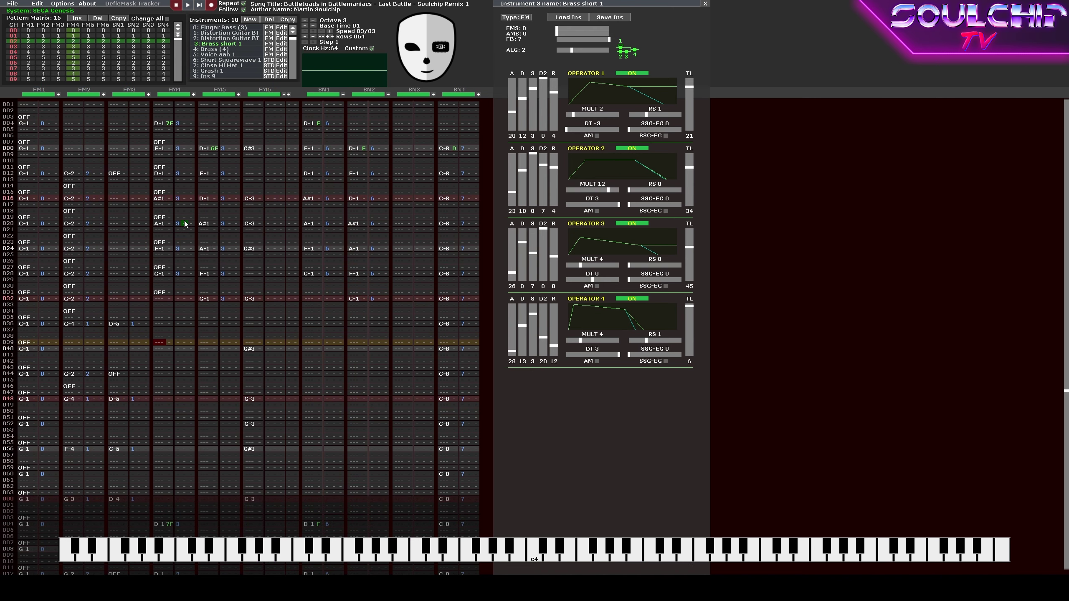
key(Return)
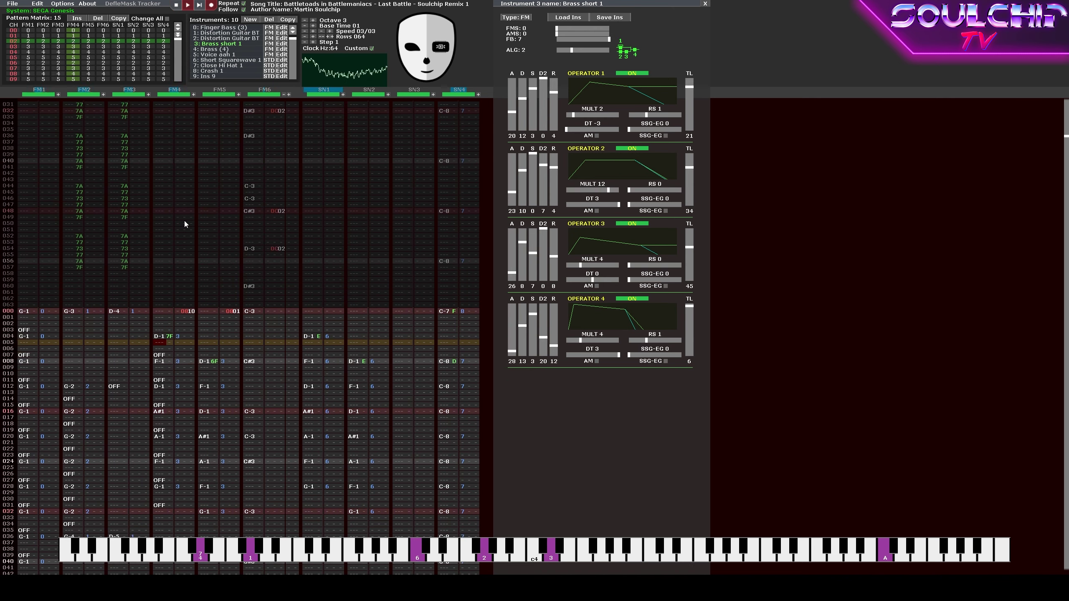
key(Return)
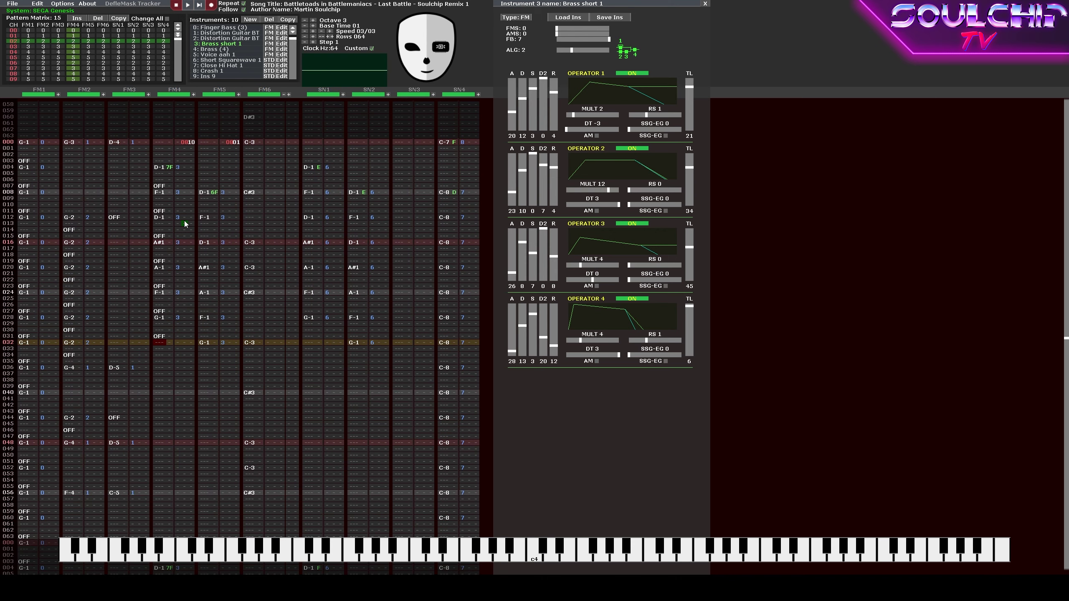
Add note-offs on FM5 in order row 02 at every fourth row from 011 to 035 and play the song.
scroll(184, 223, up, 5)
key(Up)
key(Up)
key(Right)
key(Right)
key(Right)
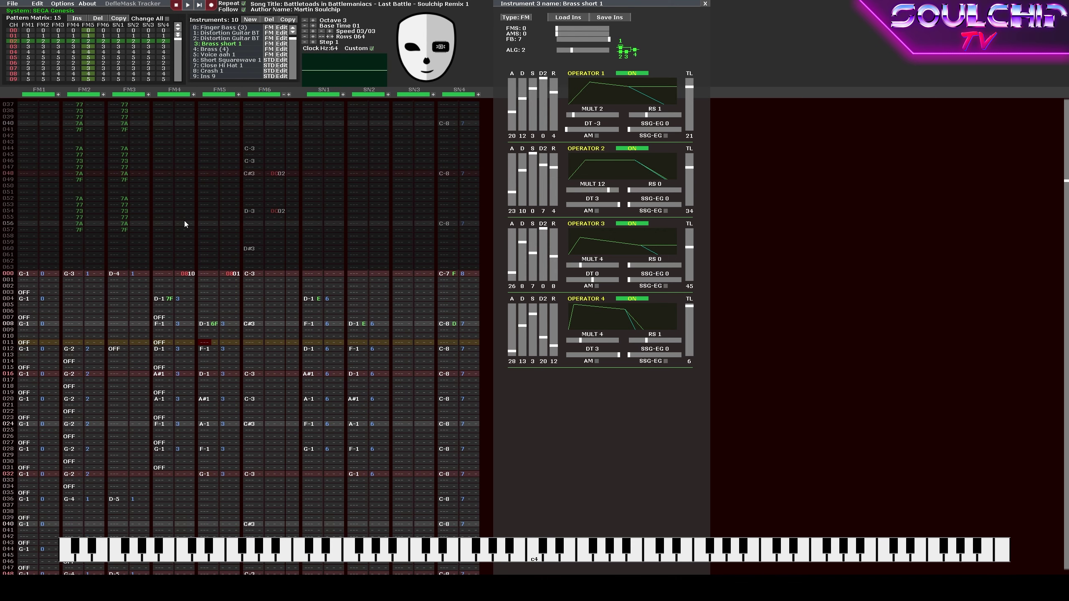
key(Tab)
key(Down)
key(Down)
key(Down)
key(Tab)
key(Down)
key(Down)
key(Down)
key(Tab)
key(Down)
key(Down)
key(Down)
key(Tab)
key(Down)
key(Down)
key(Down)
key(Tab)
key(Down)
key(Down)
key(Down)
key(Tab)
key(Return)
key(Return)
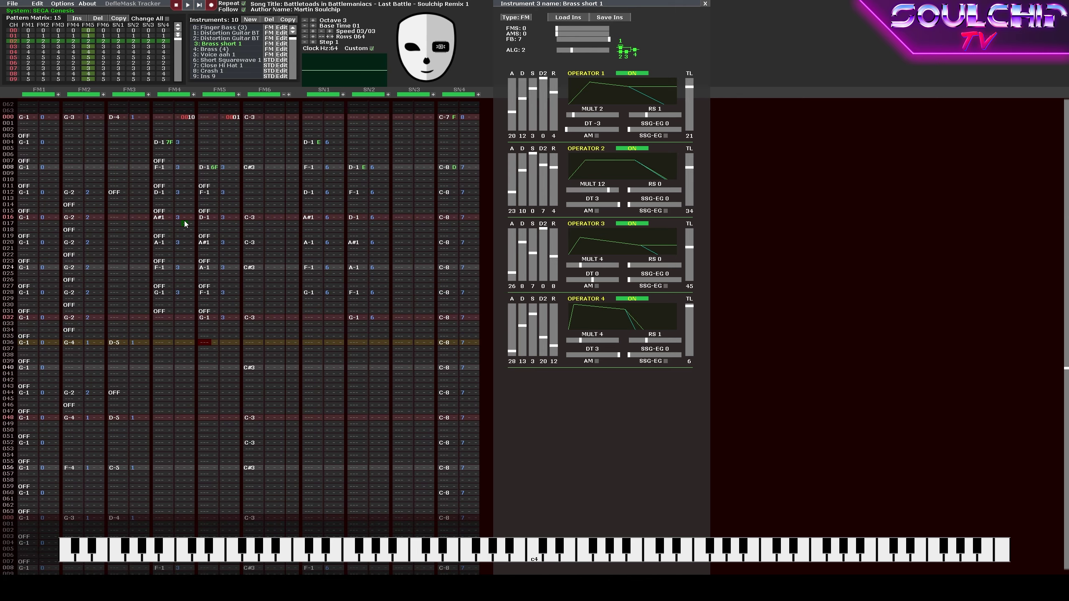
key(Up)
key(Tab)
key(Return)
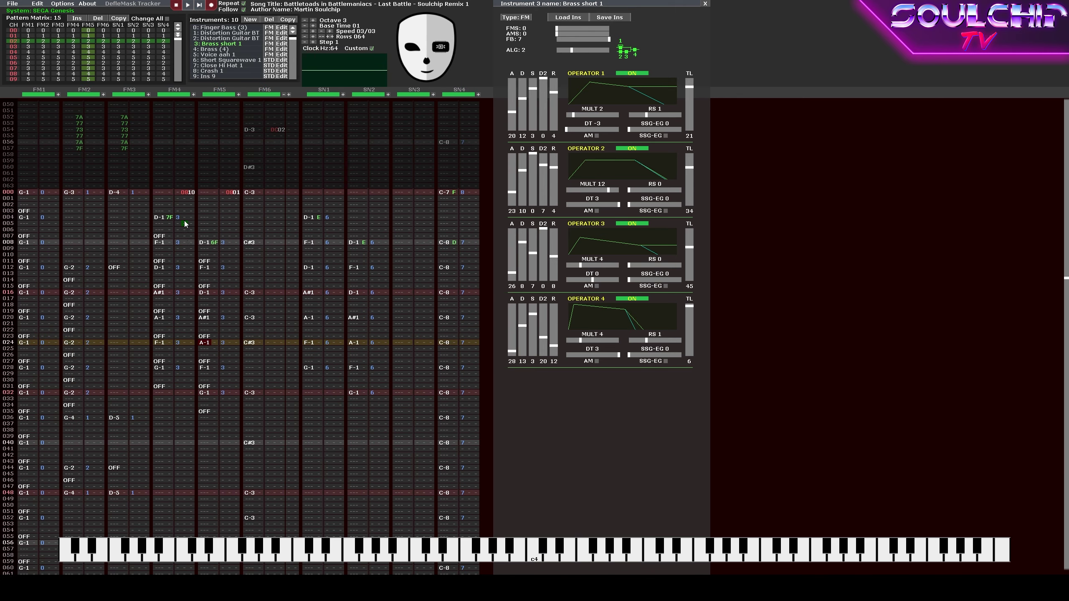
key(Return)
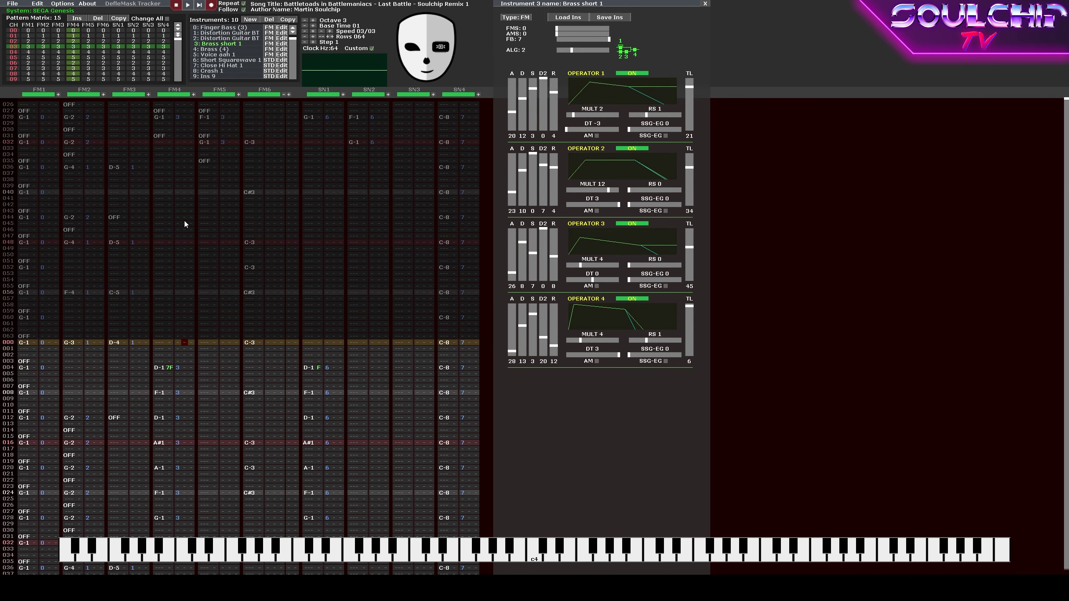
Copy the FM4 and FM5 patterns from order row 02 and paste them at row 000 of order row 03.
scroll(184, 221, up, 20)
scroll(183, 224, up, 14)
key(Right)
key(Right)
key(Right)
key(Right)
key(Right)
key(Right)
key(shift+Left)
key(shift+Left)
key(shift+Left)
key(shift+Left)
key(shift+Left)
key(shift+Left)
key(shift+Left)
key(shift+Left)
key(shift+Left)
scroll(184, 224, down, 20)
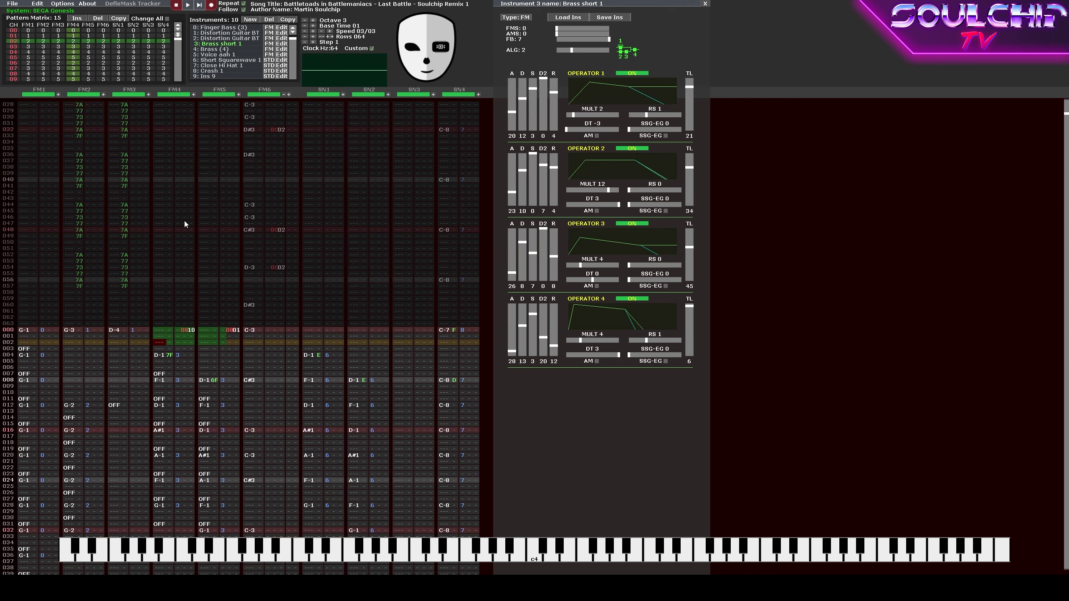
key(ctrl+c)
key(Down)
key(ctrl+v)
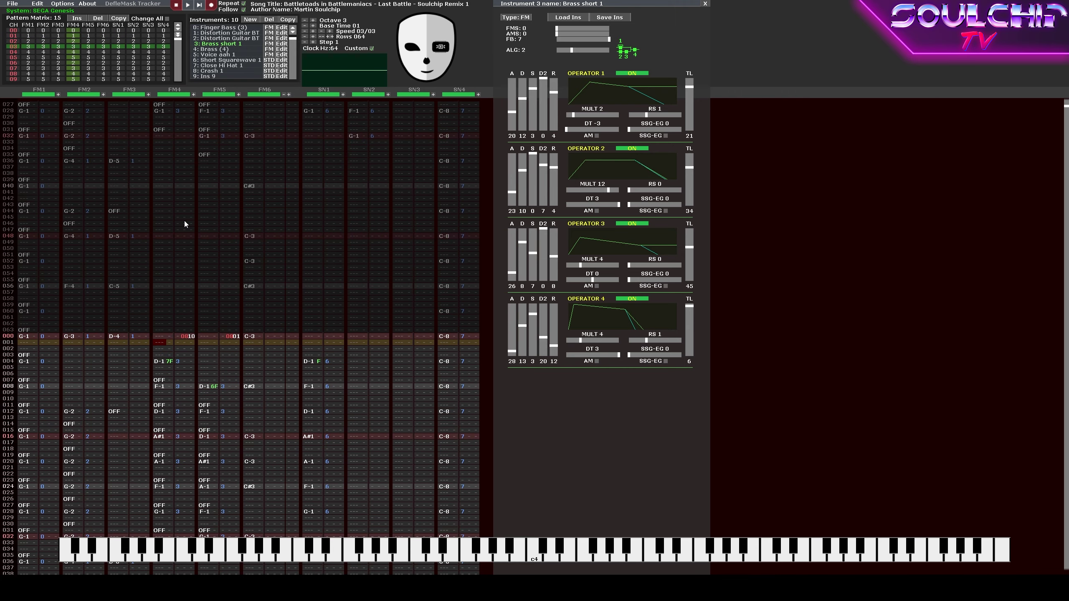
Change the FM4 panning effect on row 000 of order row 03 to 0811 and play the pattern.
key(Return)
key(Return)
scroll(184, 221, down, 12)
Copy the SN1 and SN2 patterns from order row 02 into order row 03 and play the result.
scroll(183, 224, up, 20)
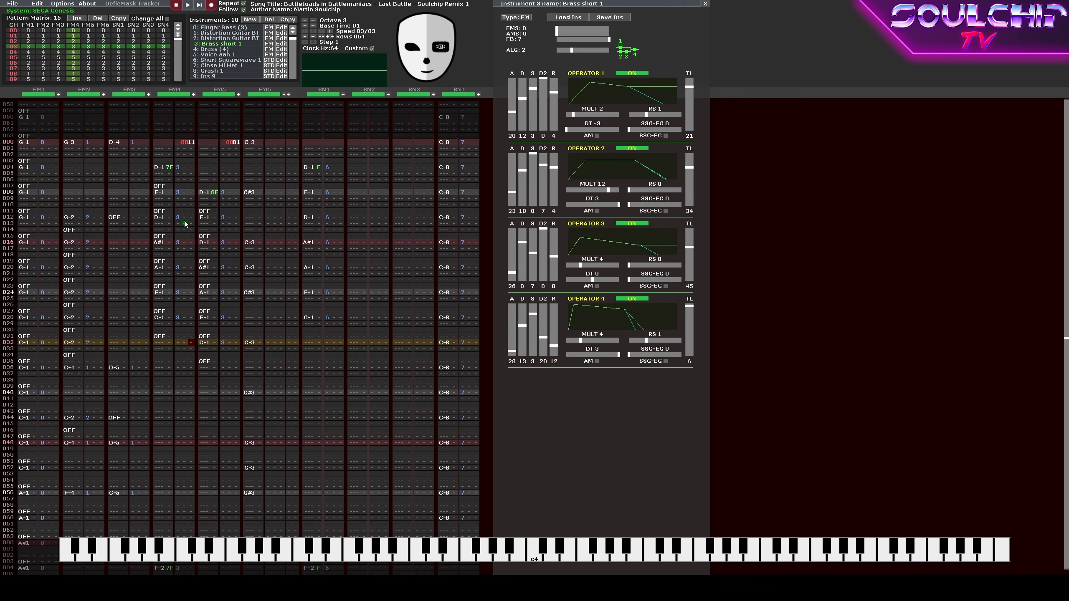
key(Tab)
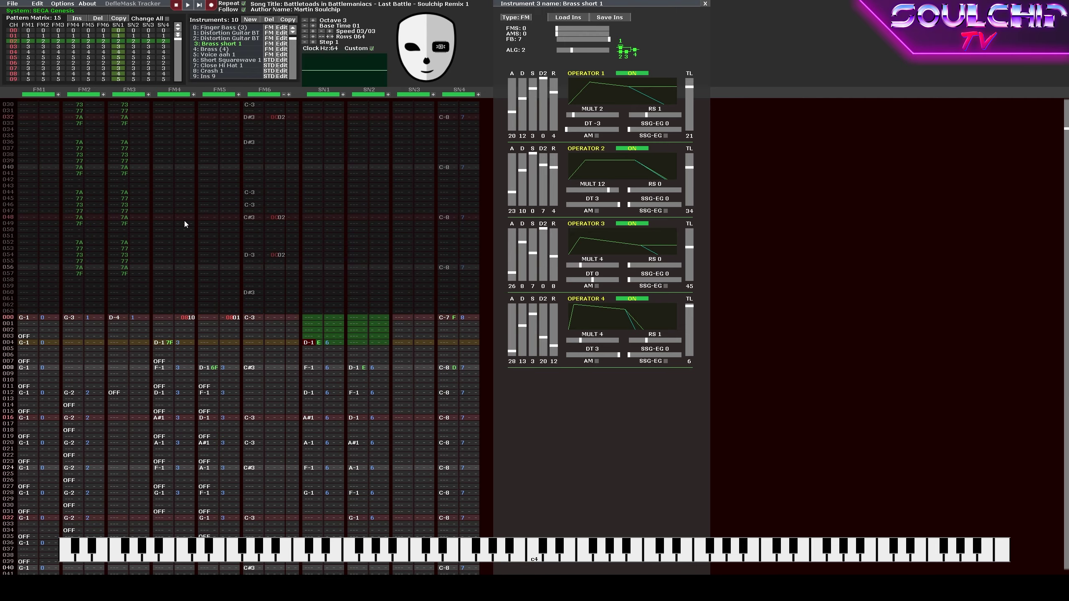
key(Return)
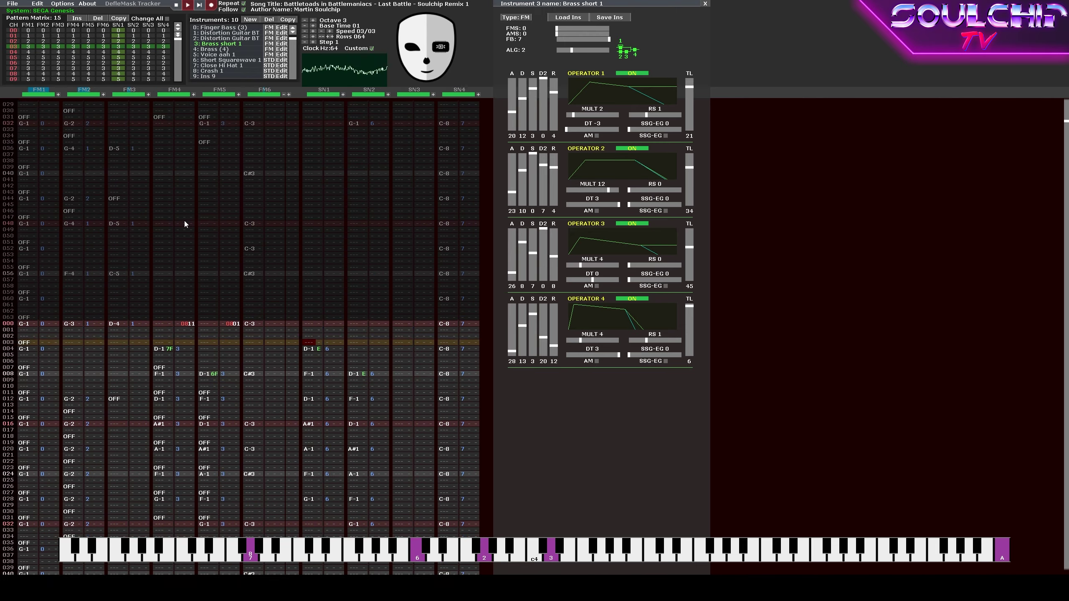
Change the FM4 panning effect on row 000 of order row 02 to 0811 and play the song.
key(Return)
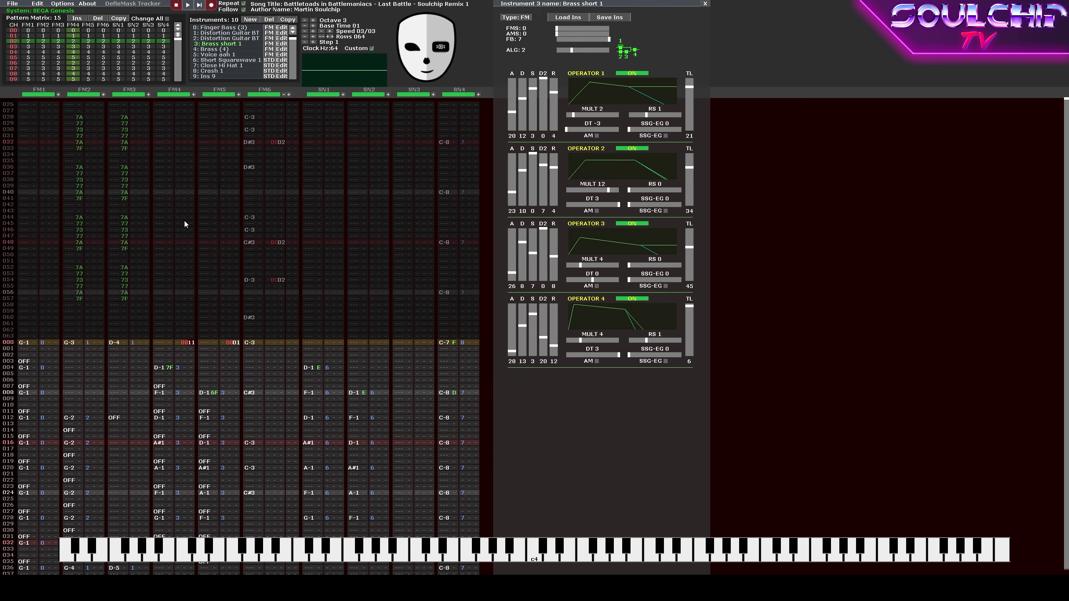
key(minus)
key(Return)
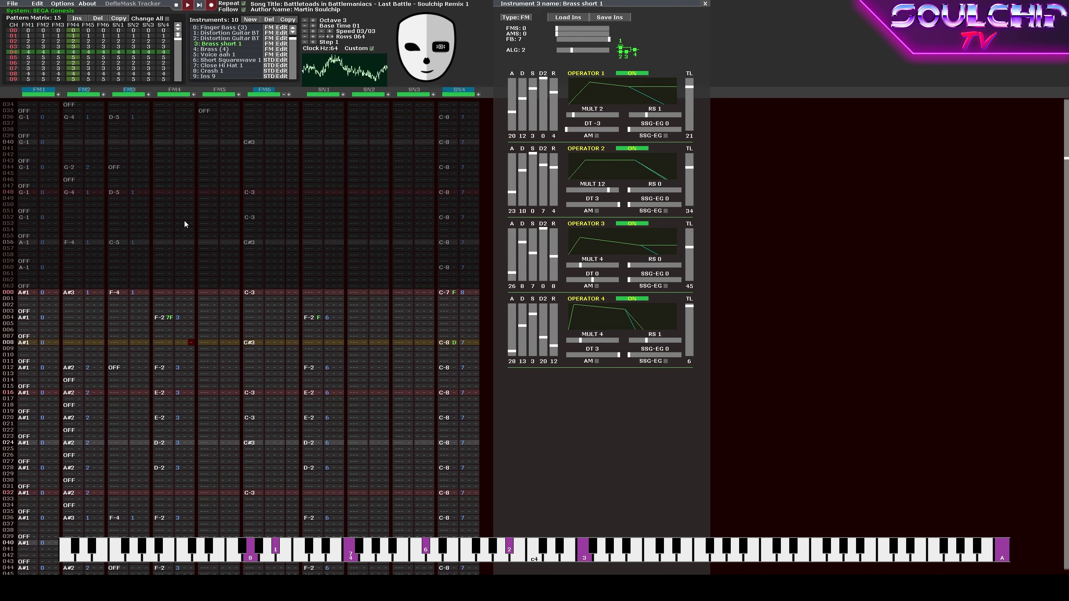
key(Return)
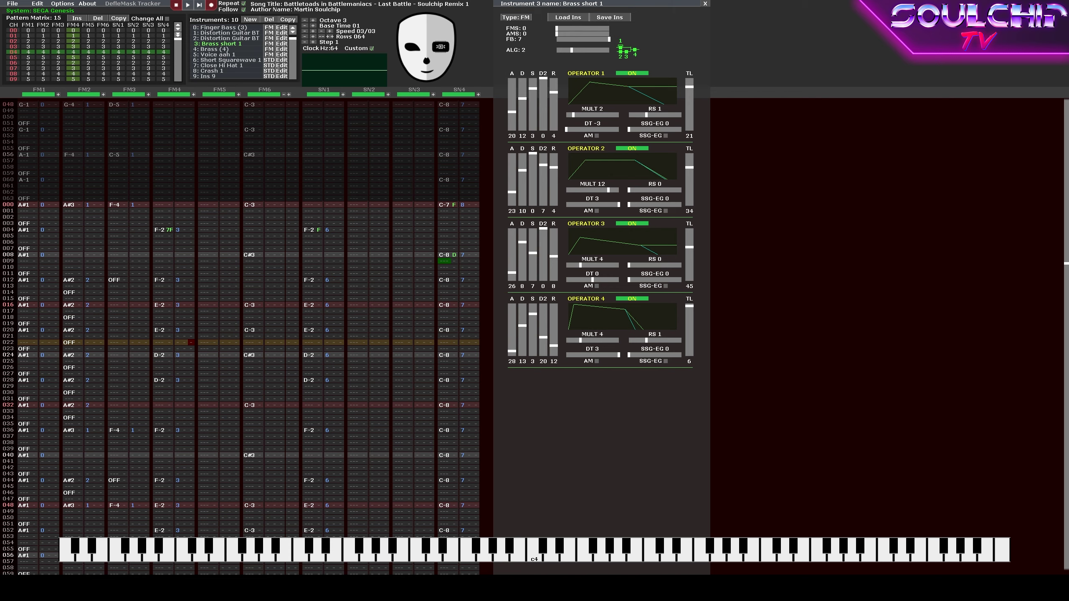
Check the FM4 and FM5 panning effects on row 000 in order rows 02 and 03 and play the song.
click(200, 280)
key(KP_Subtract)
key(KP_Subtract)
key(KP_Subtract)
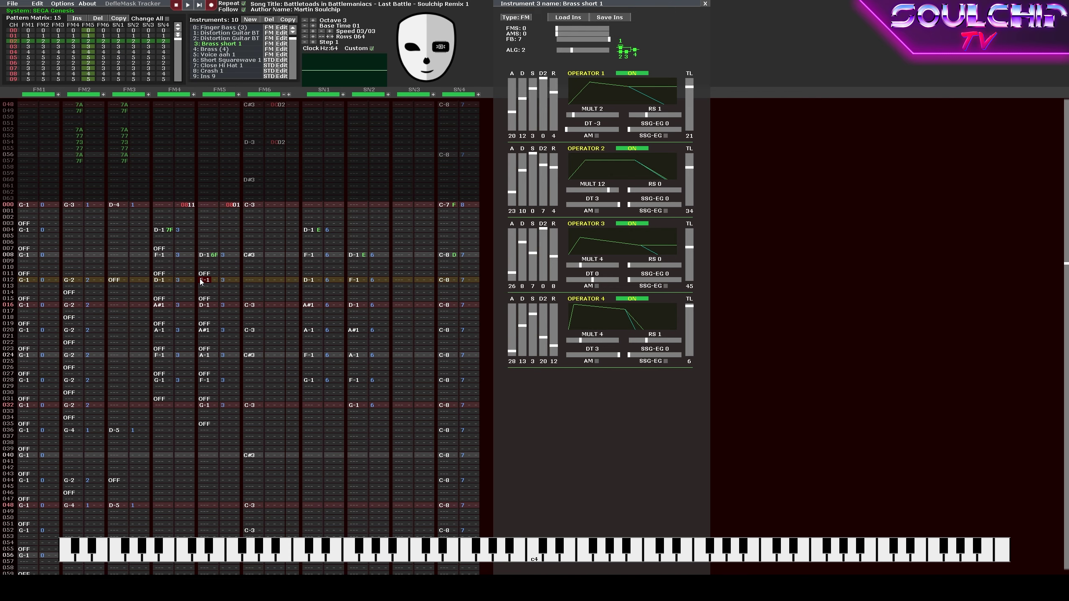
key(KP_Add)
key(Up)
key(Up)
key(Up)
key(Up)
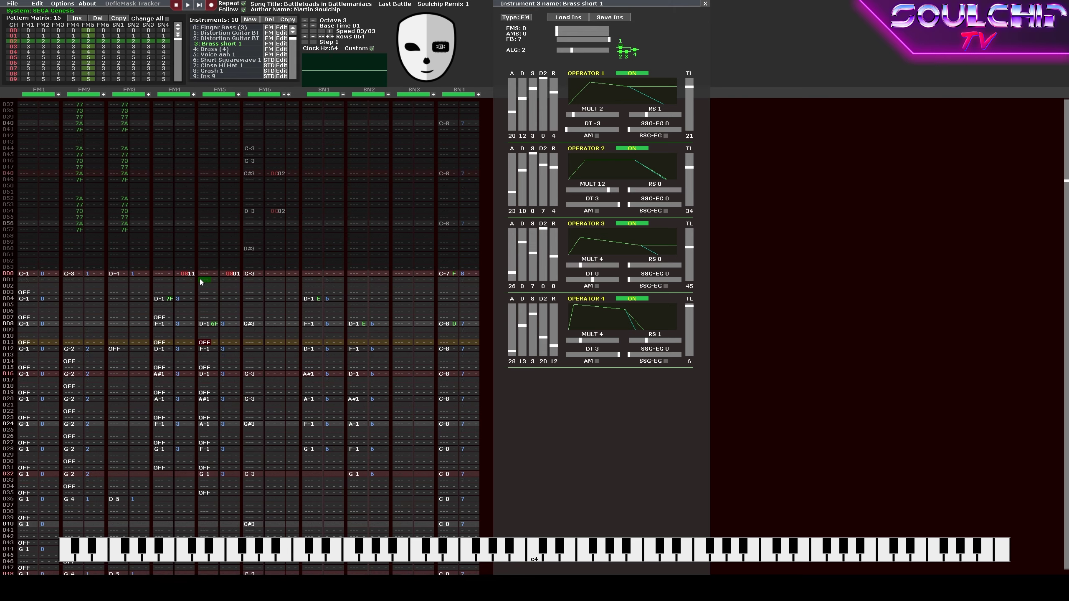
click(190, 293)
text(01)
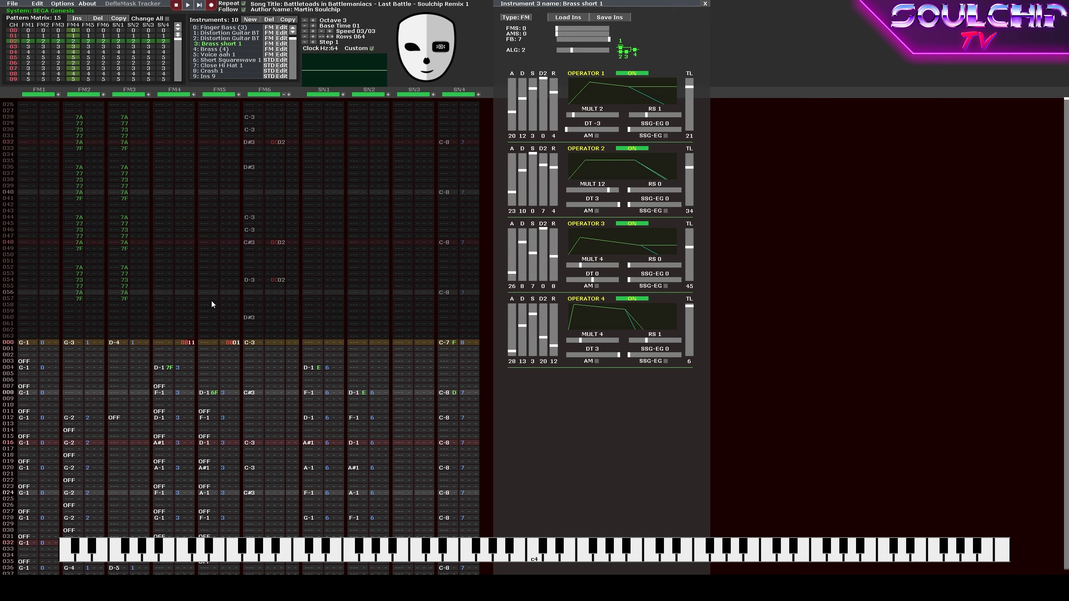
key(Tab)
key(Up)
text(10)
key(Return)
key(Return)
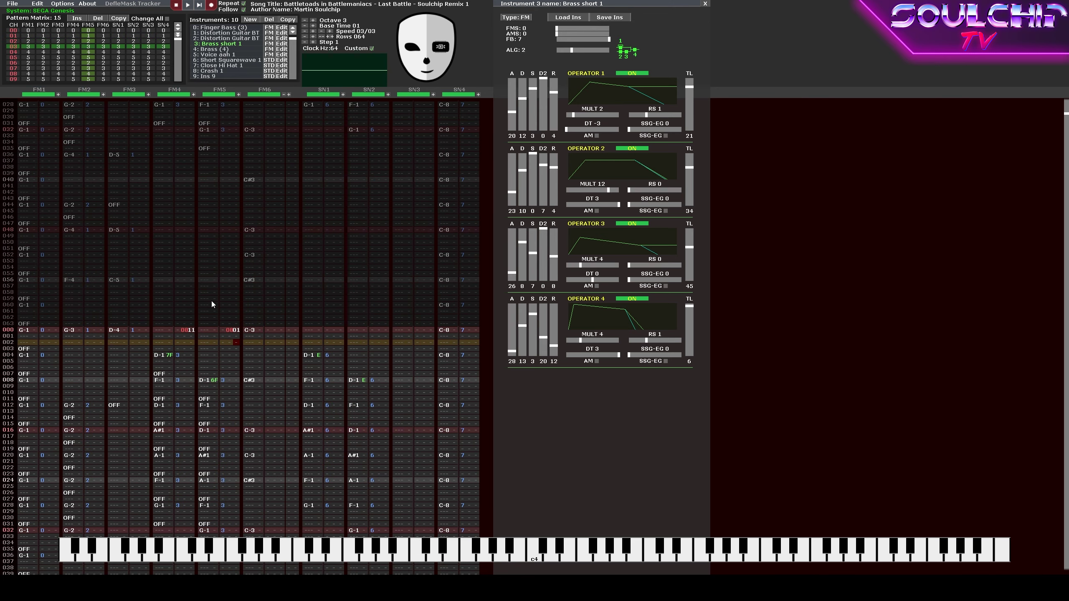
Try transposing all FM4 notes in order row 02 up one octave and play the pattern.
key(Up)
key(Up)
key(Up)
key(Left)
key(Left)
key(Left)
key(Left)
key(Left)
key(Left)
key(Up)
key(Left)
key(Left)
key(Down)
key(Down)
key(Down)
key(Down)
key(Down)
key(Down)
key(Down)
key(Down)
key(Down)
key(Down)
key(Down)
key(Down)
key(Down)
key(Down)
key(Down)
key(Down)
key(Down)
key(Down)
key(Down)
key(Down)
key(Down)
key(Left)
key(ctrl+a)
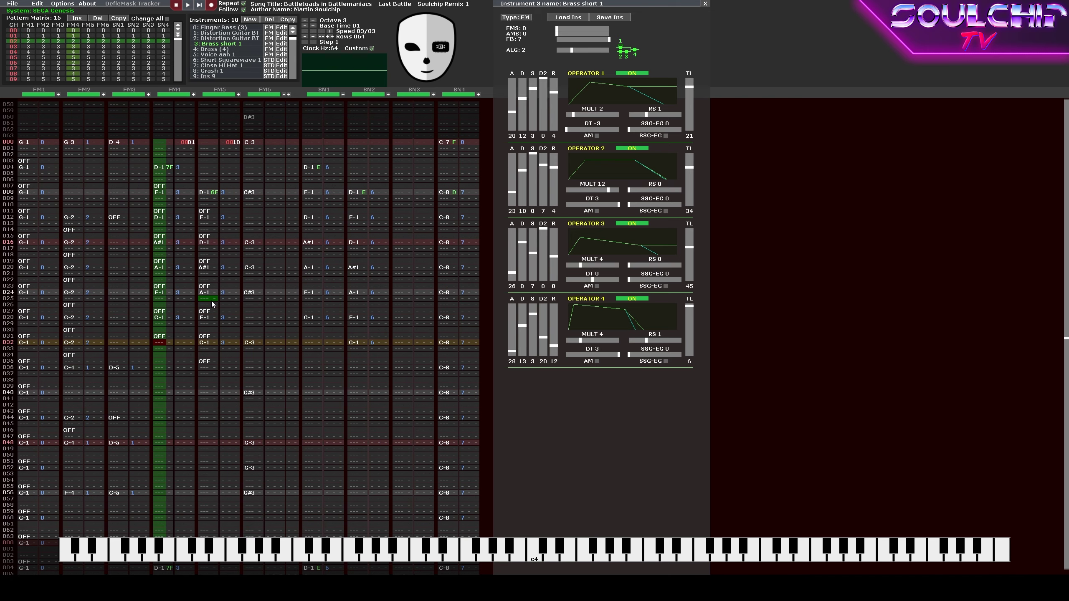
key(Return)
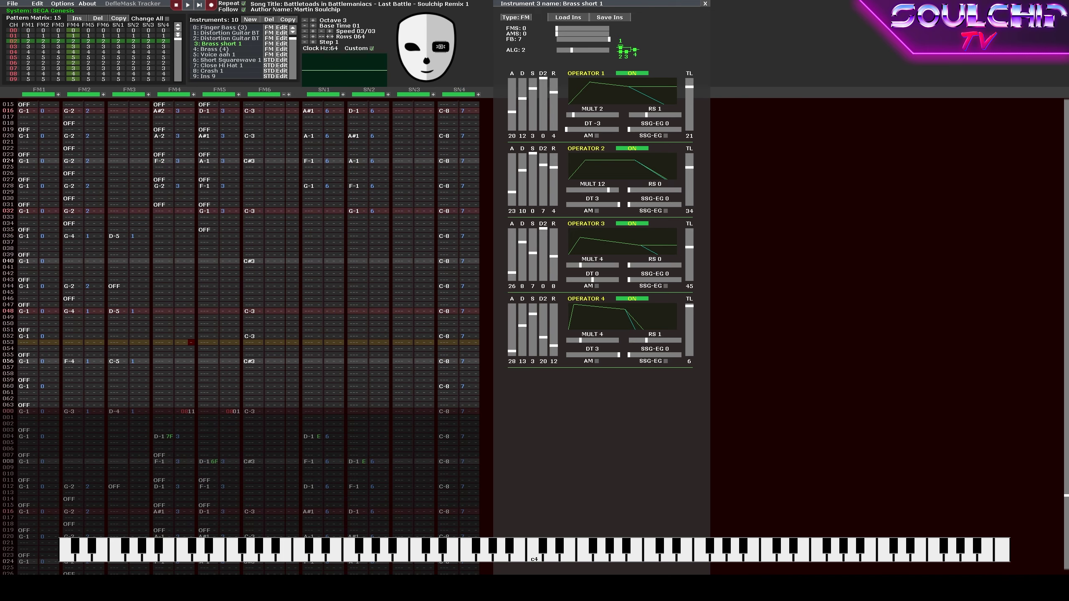
key(Return)
key(Return)
Try transposing all FM5 notes in order row 02 up one octave and play the pattern.
click(198, 220)
key(ctrl+a)
key(ctrl+F4)
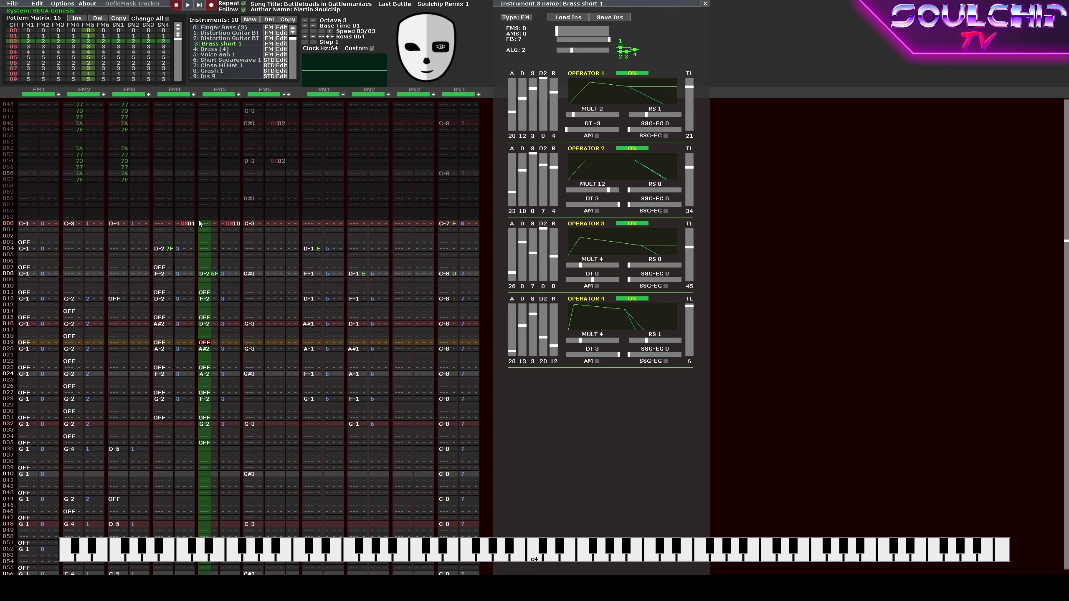
key(Return)
key(Return)
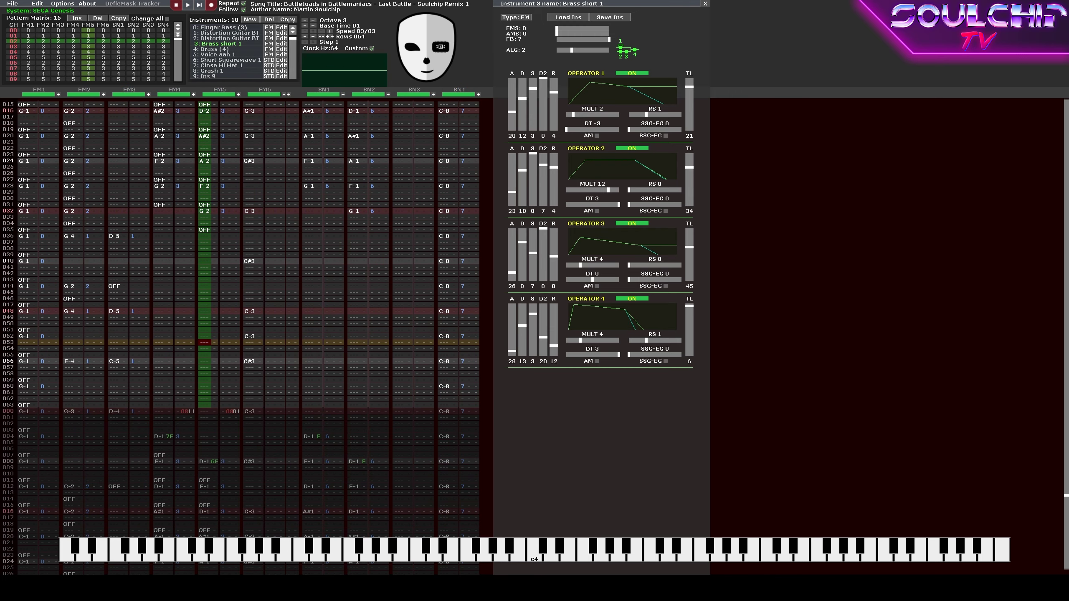
Return the FM4 and FM5 notes in order row 02 to their original octave and play the song.
scroll(262, 414, up, 5)
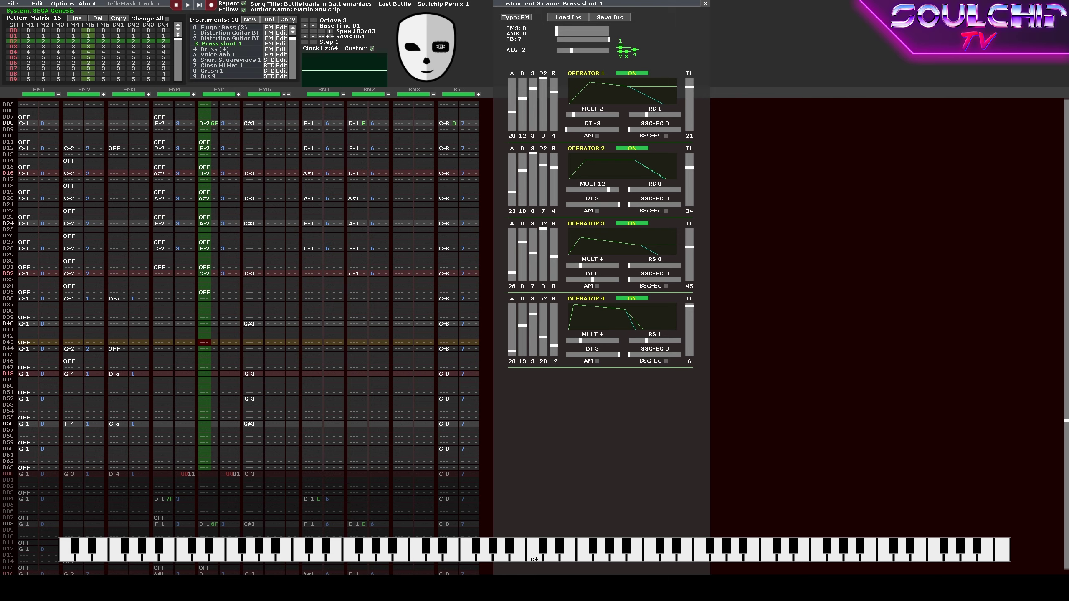
scroll(213, 255, up, 8)
click(213, 255)
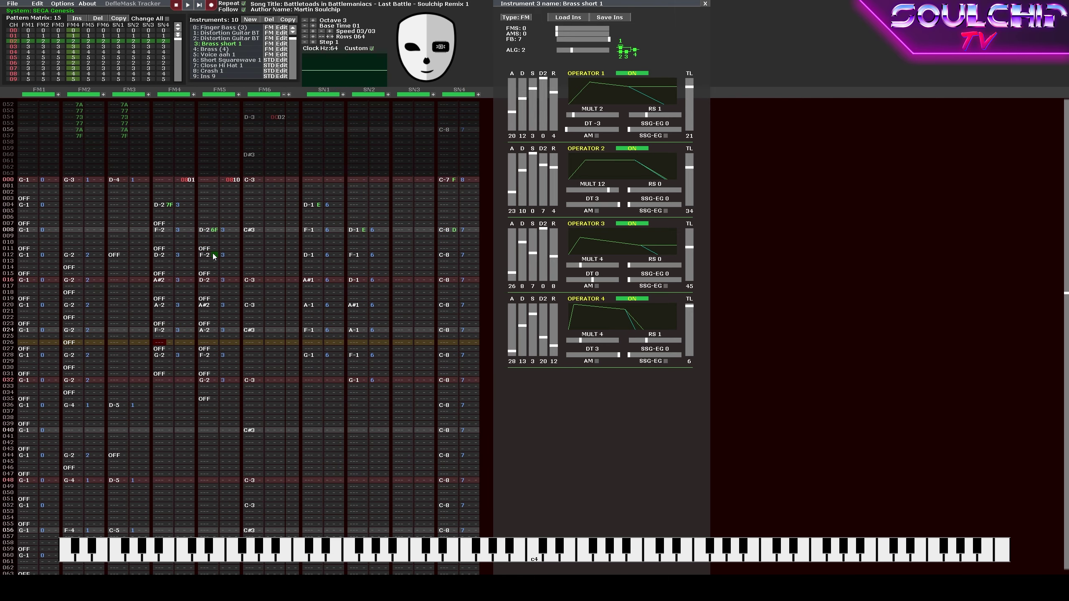
key(Return)
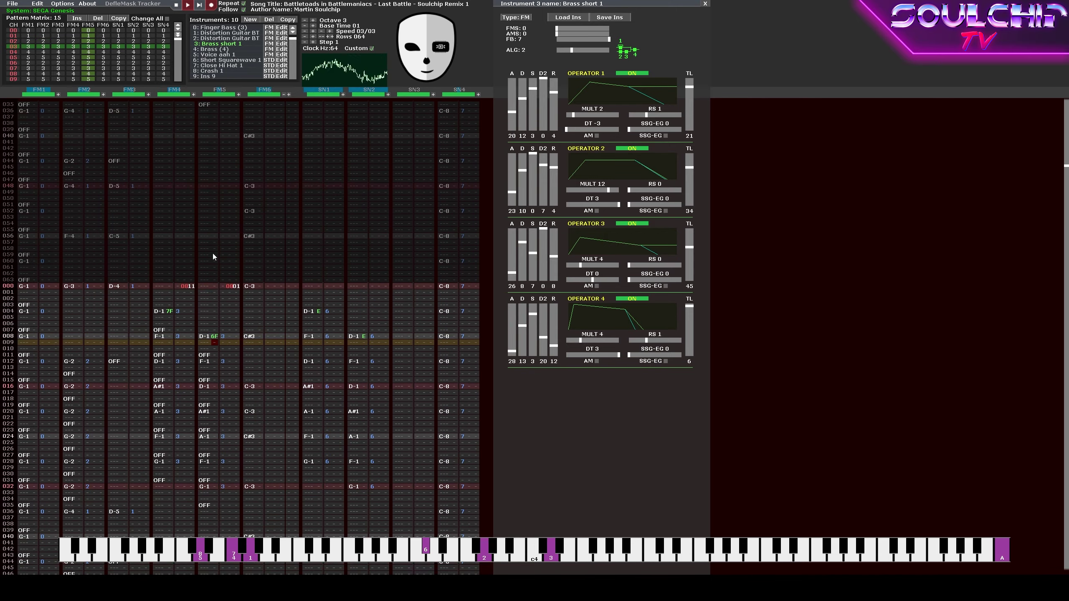
Set the panning effects on row 000 of order row 03 to 0801 for FM4 and 0810 for FM5, and play the song.
key(Return)
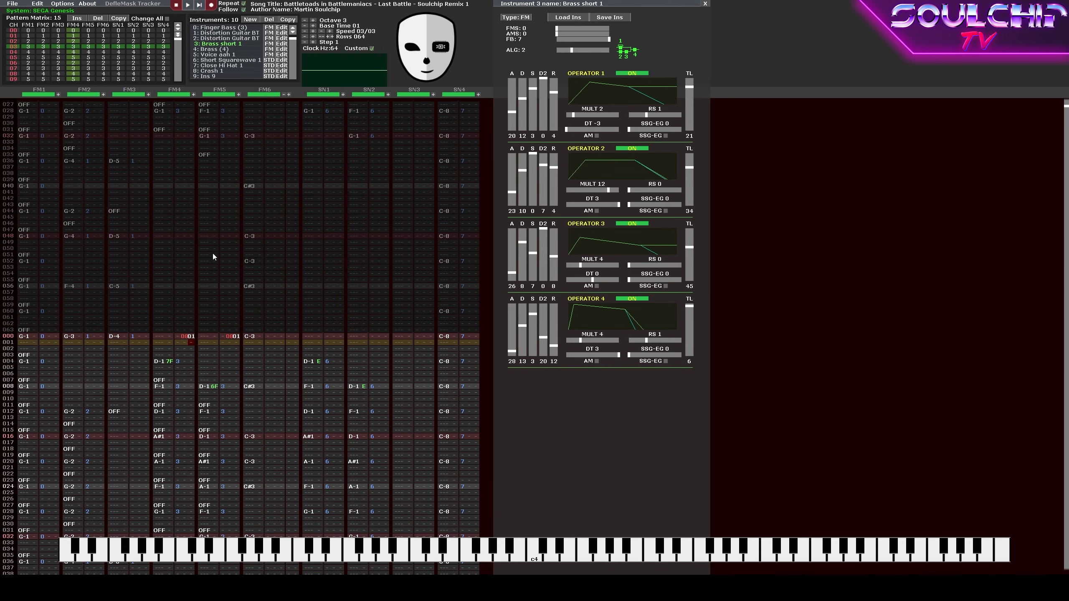
key(Tab)
key(Up)
text(10)
key(shift+Tab)
key(Return)
key(Return)
scroll(212, 253, up, 10)
click(213, 253)
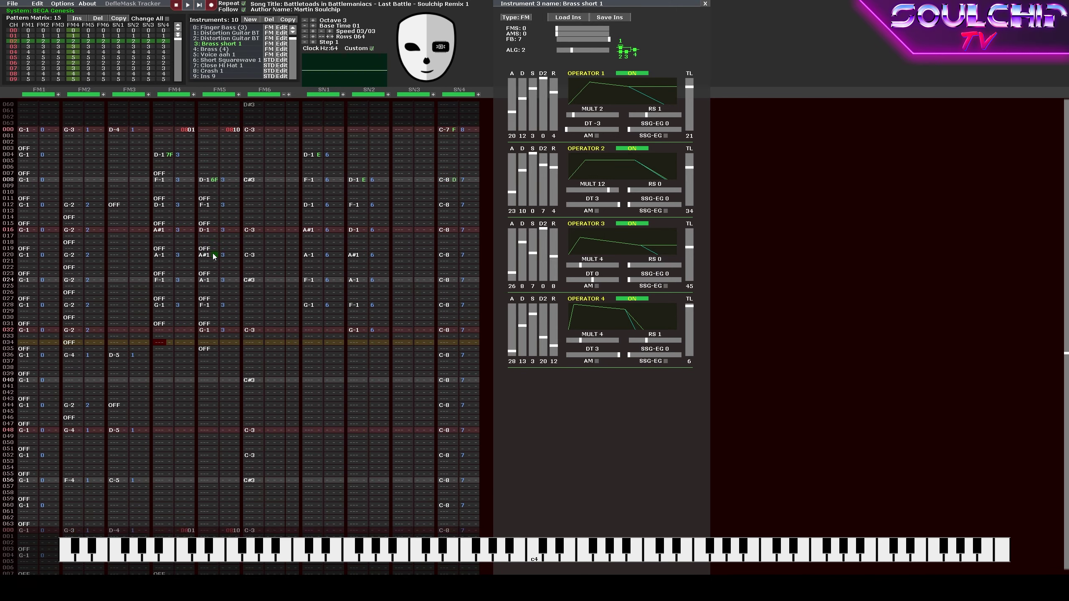
key(Return)
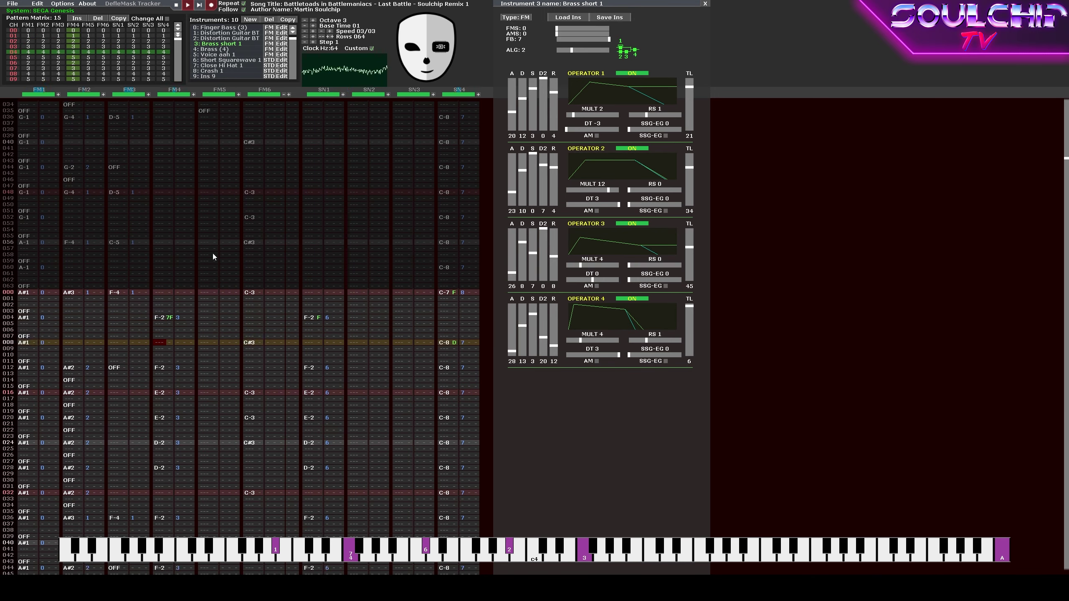
Insert note-offs in FM4 of order row 04 on rows 007, 015, 019, 023, 027, 031, 039, 047, 051, 055, 059 and 063.
key(Return)
scroll(212, 253, up, 18)
scroll(213, 254, down, 2)
key(Tab)
scroll(212, 254, down, 7)
key(Tab)
scroll(213, 254, down, 2)
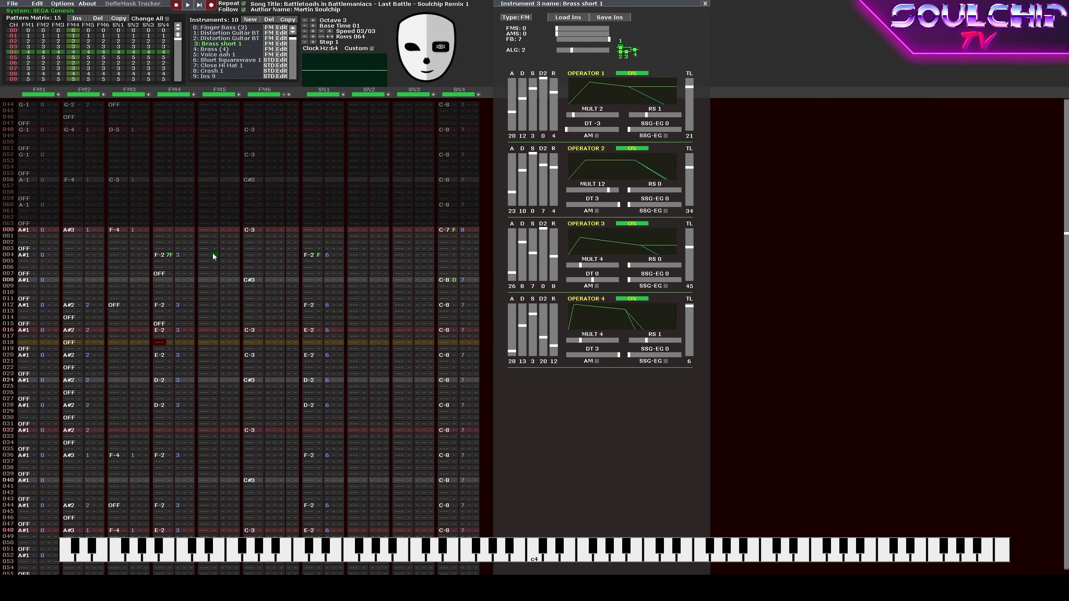
key(Down)
key(Tab)
key(Down)
key(Down)
key(Down)
key(Tab)
key(Down)
key(Down)
key(Down)
key(Tab)
key(Down)
key(Down)
key(Down)
key(Tab)
key(Down)
key(Down)
key(Down)
key(Down)
key(Down)
key(Down)
key(Down)
key(Tab)
key(Down)
key(Down)
key(Down)
key(Down)
key(Down)
key(Down)
key(Down)
key(Tab)
key(Down)
key(Down)
key(Down)
key(Tab)
key(Down)
key(Down)
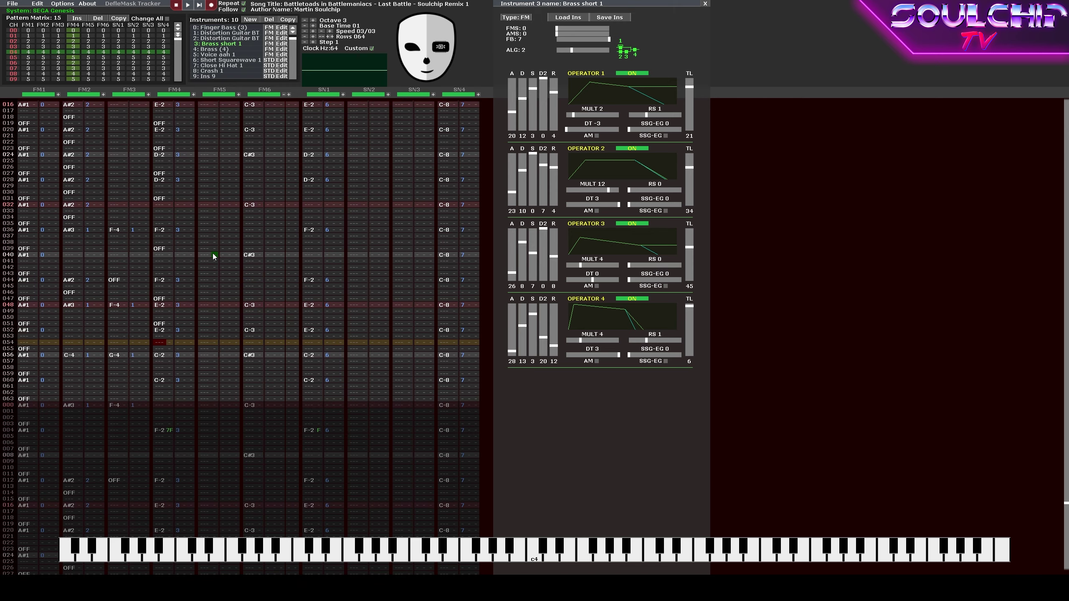
key(Down)
key(Tab)
key(Down)
key(Down)
key(Down)
key(Tab)
key(Down)
key(Down)
key(Down)
key(Tab)
Play order row 04 and copy its FM4 pattern into FM5, delayed by four rows, as an echo.
scroll(212, 253, up, 16)
key(Return)
key(Return)
scroll(212, 253, up, 2)
scroll(213, 254, up, 16)
key(ctrl+a)
key(ctrl+c)
key(Right)
key(Right)
key(Right)
key(Right)
key(Right)
scroll(212, 253, up, 3)
scroll(213, 254, down, 1)
key(ctrl+v)
Set the FM5 echo volume on row 008 of order row 04 to 6F and play the pattern.
scroll(213, 254, up, 18)
key(Right)
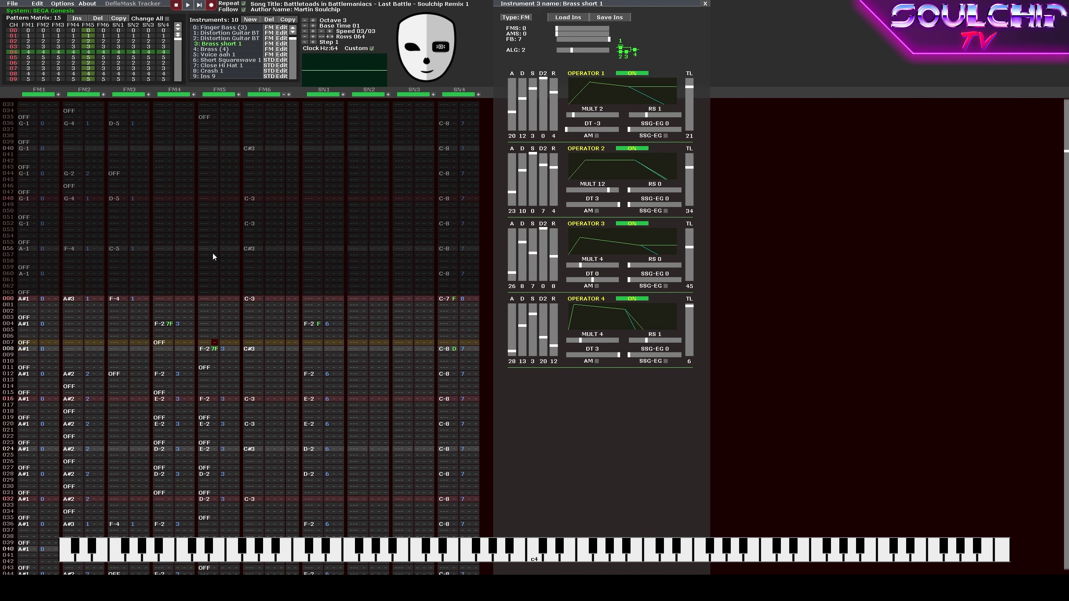
key(Return)
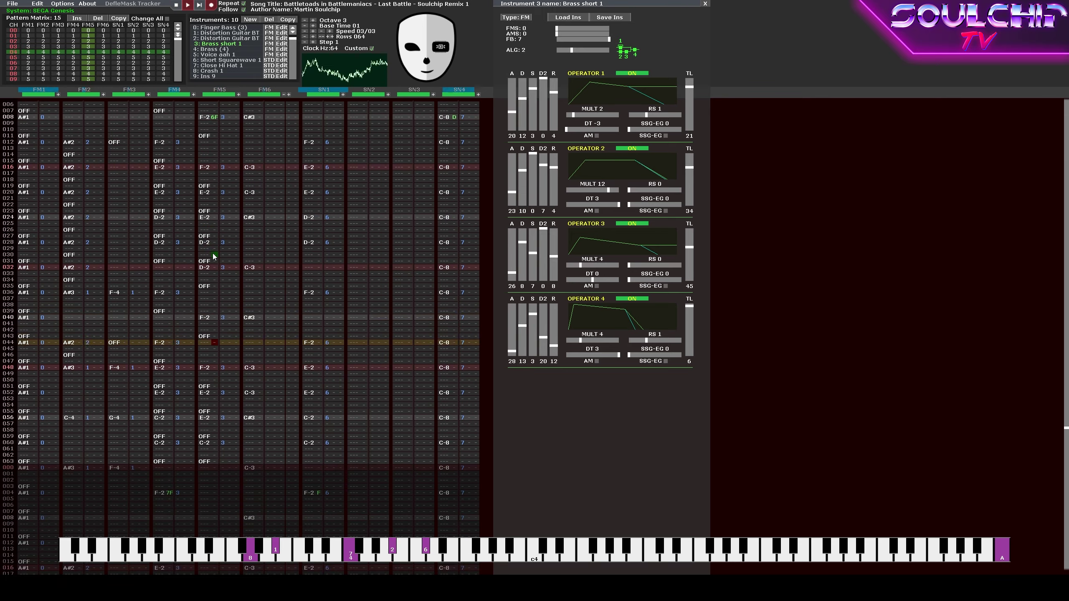
key(Return)
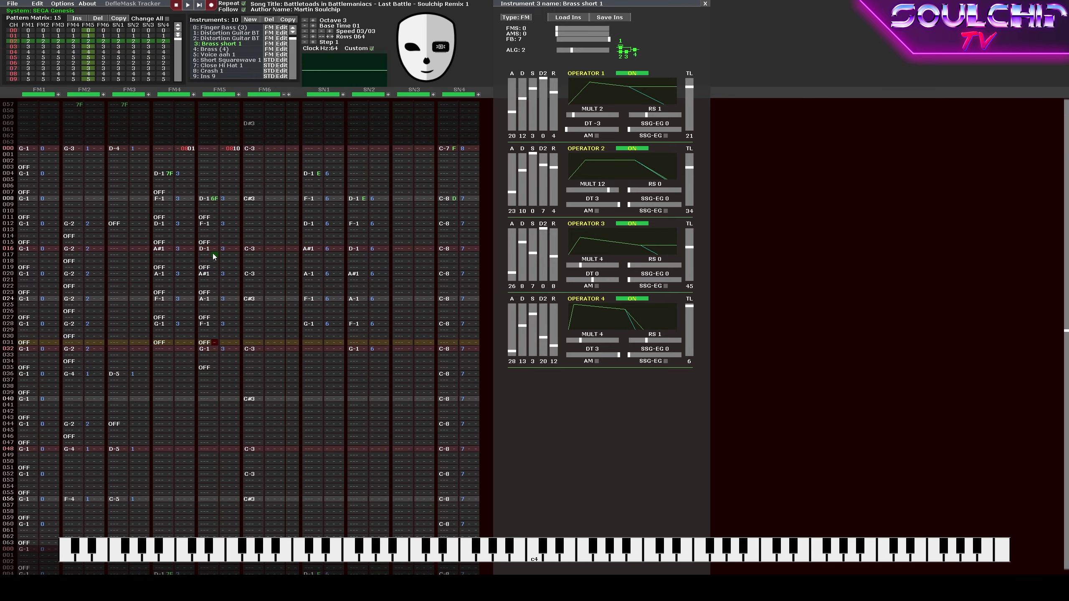
Set the FM5 echo volume on row 008 to 77 in order rows 02, 03 and 04 and play the song.
key(Return)
key(Return)
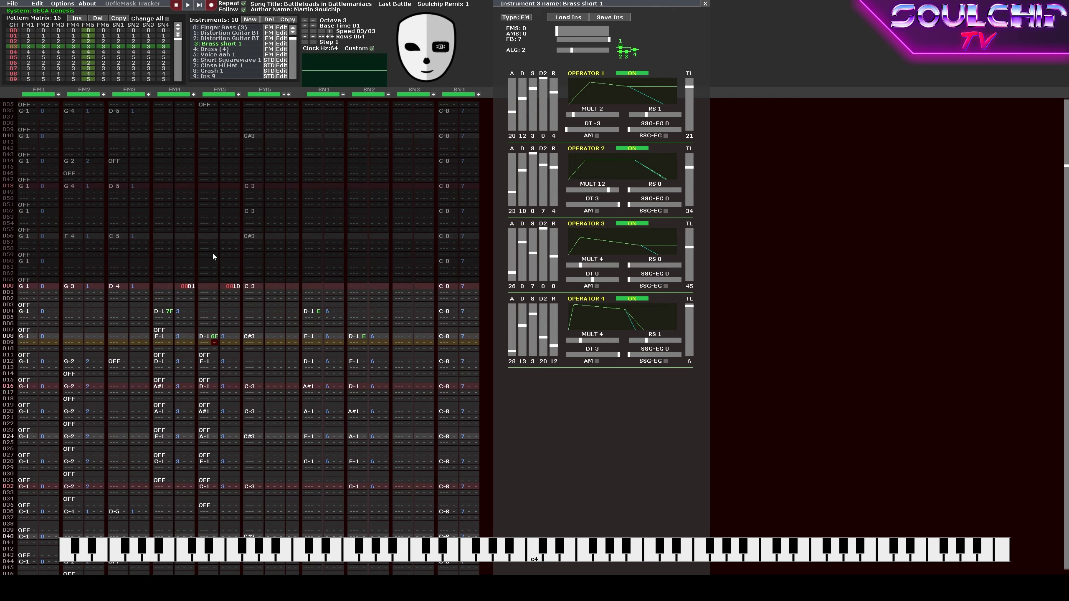
key(Return)
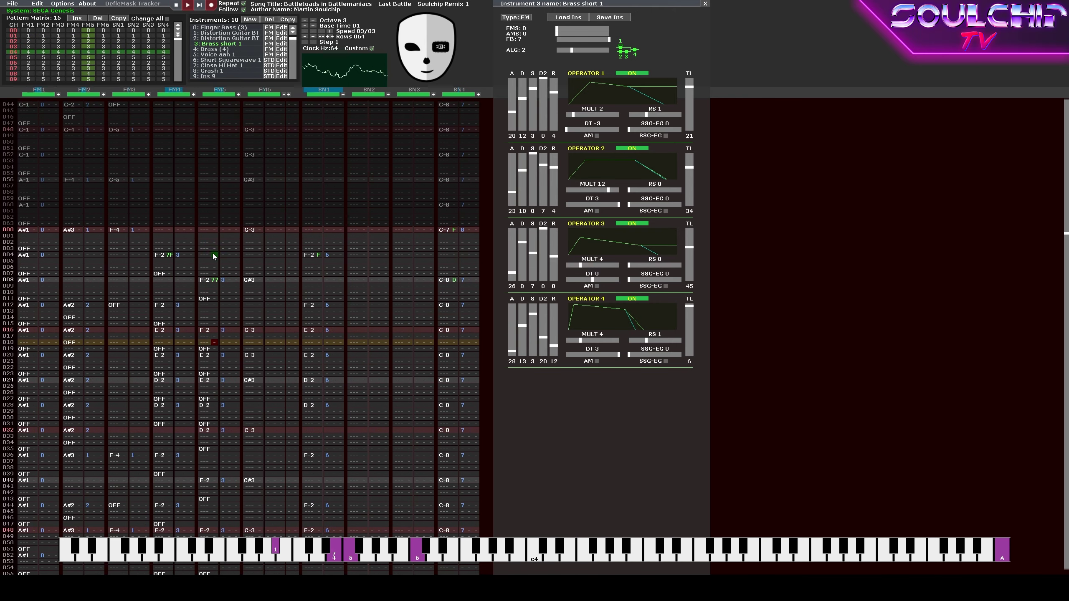
key(Return)
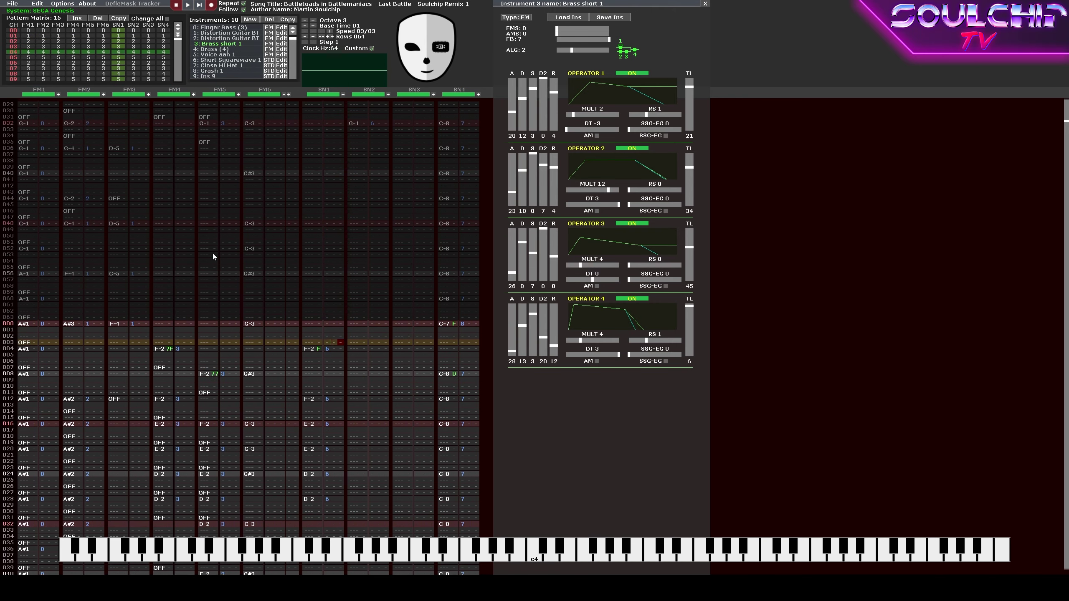
Set the SN1 volume on row 004 of order row 04 to E and play the pattern.
key(Down)
key(Left)
key(Left)
key(Left)
text(e)
key(Right)
key(Right)
key(Right)
key(Up)
key(Up)
key(Return)
key(Return)
Copy the SN1 pattern of order row 04 into SN2, delayed by four rows, and play the song.
key(Down)
key(Down)
key(Right)
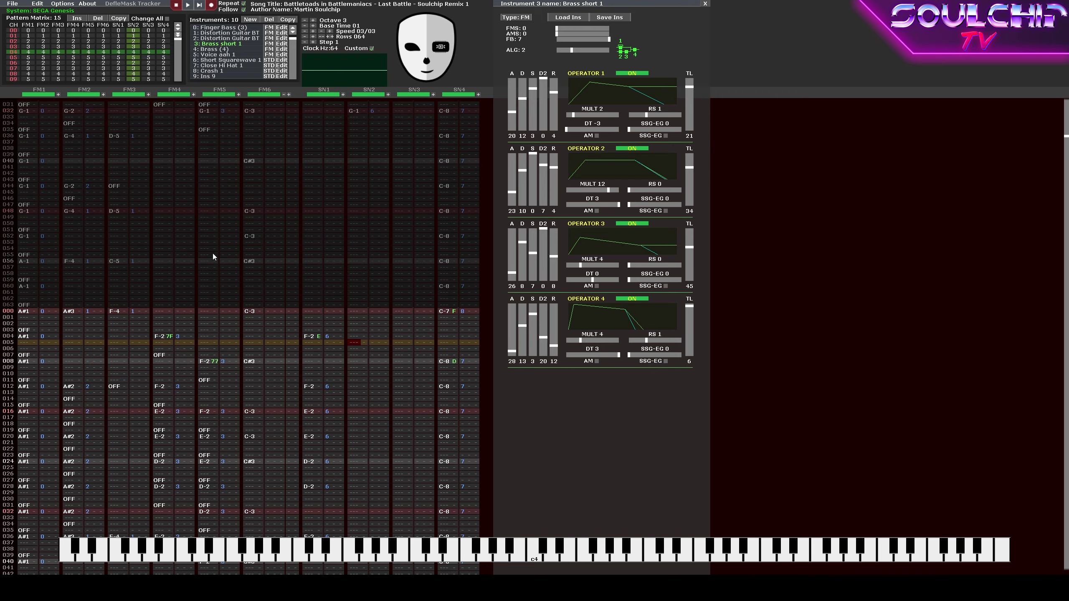
key(Return)
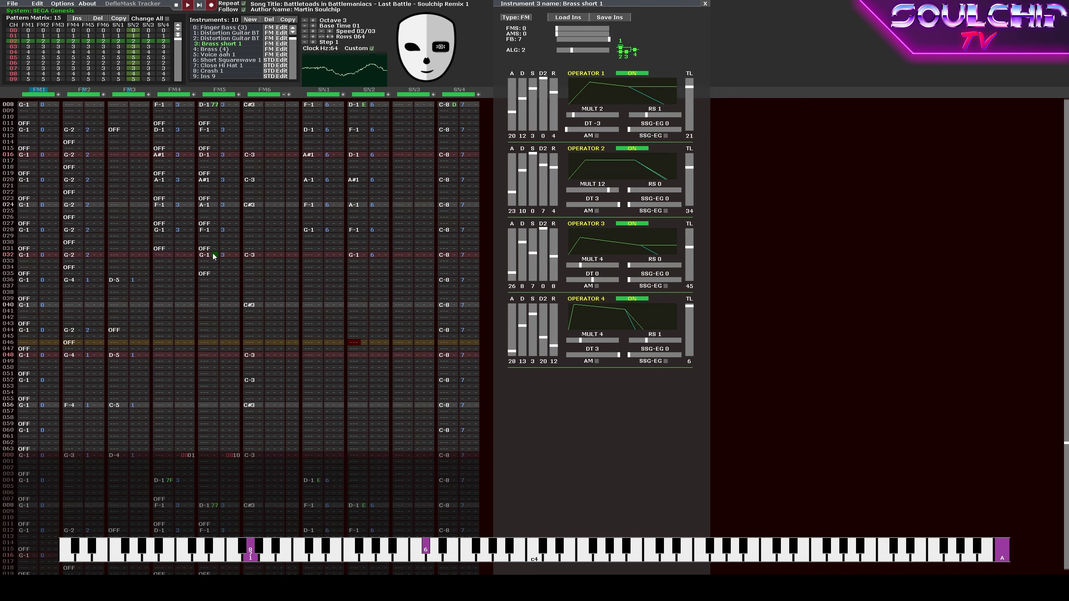
key(Return)
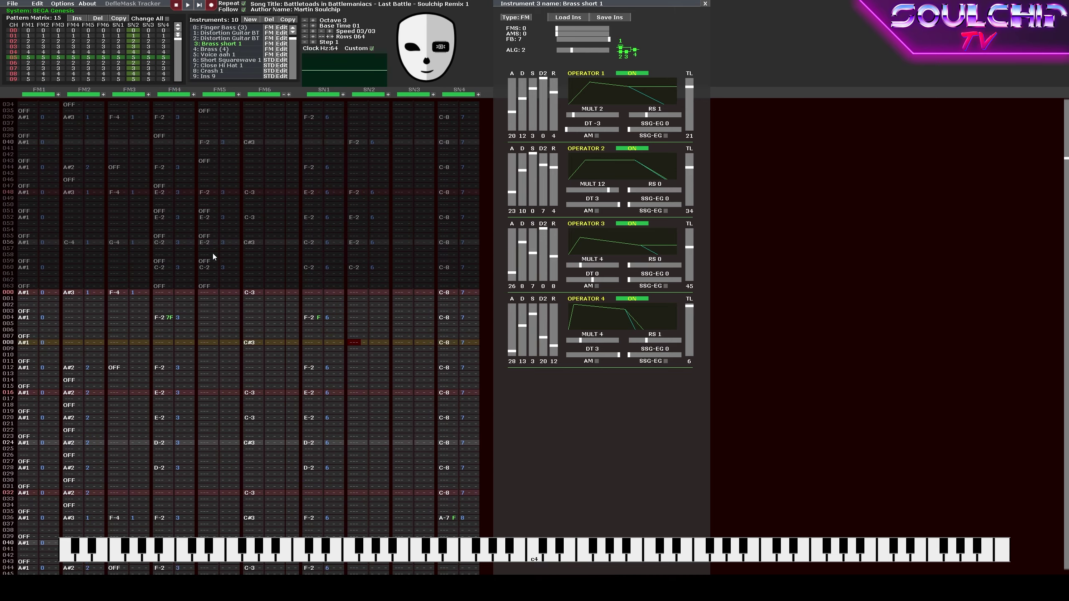
Set the SN2 echo volume on row 008 of order rows 02 and 04 to D and play the song.
scroll(213, 253, up, 20)
scroll(212, 253, down, 8)
key(Up)
key(d)
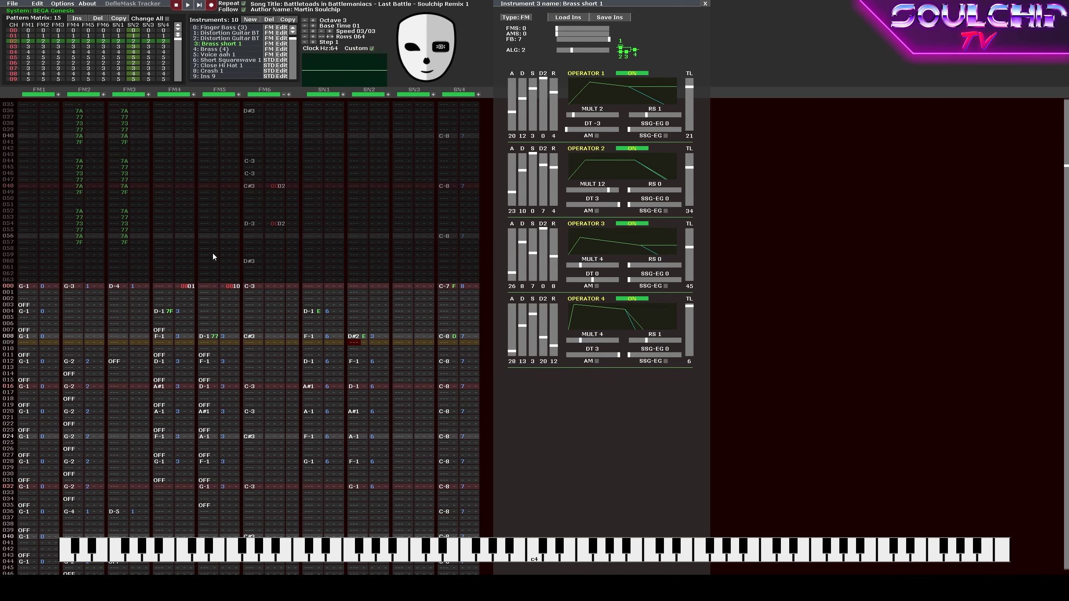
key(Return)
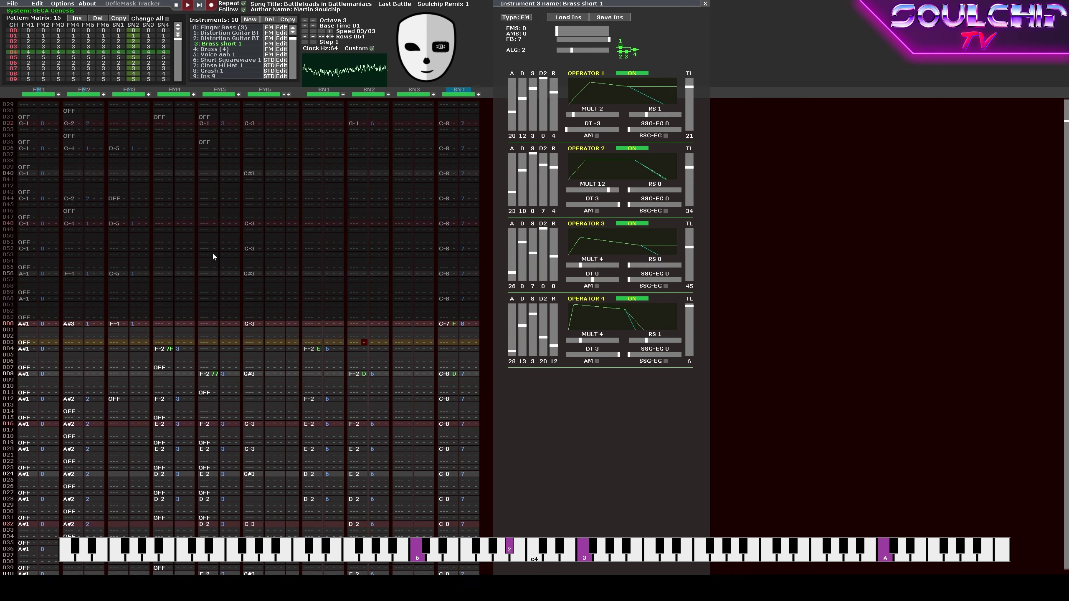
key(Return)
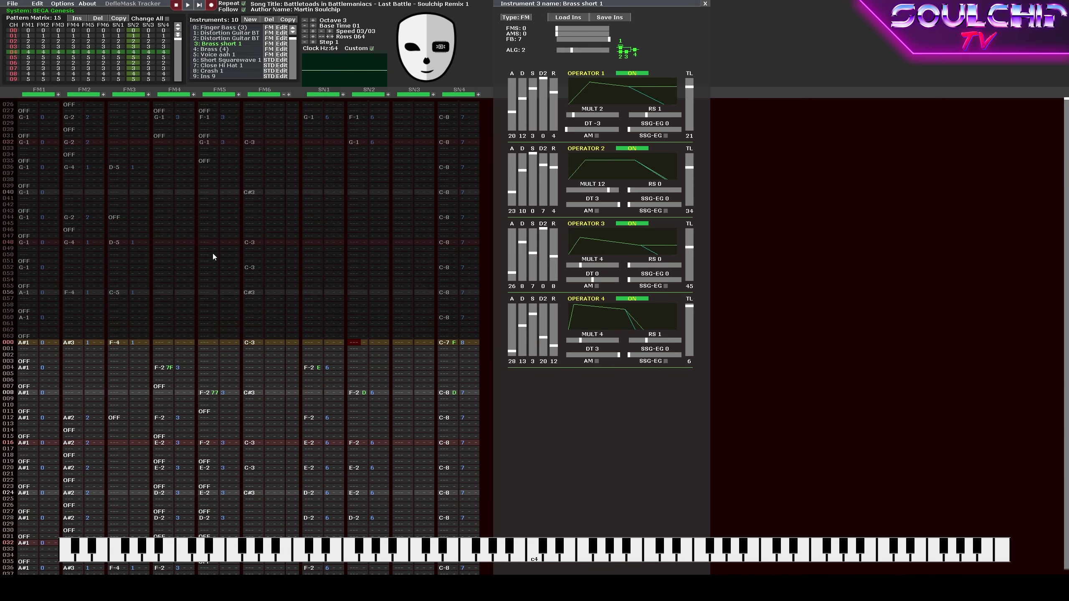
Enter C-2 with the Short Squarewave instrument 6 on SN2 row 000 of order row 05 and close the instrument editor.
key(KP_Add)
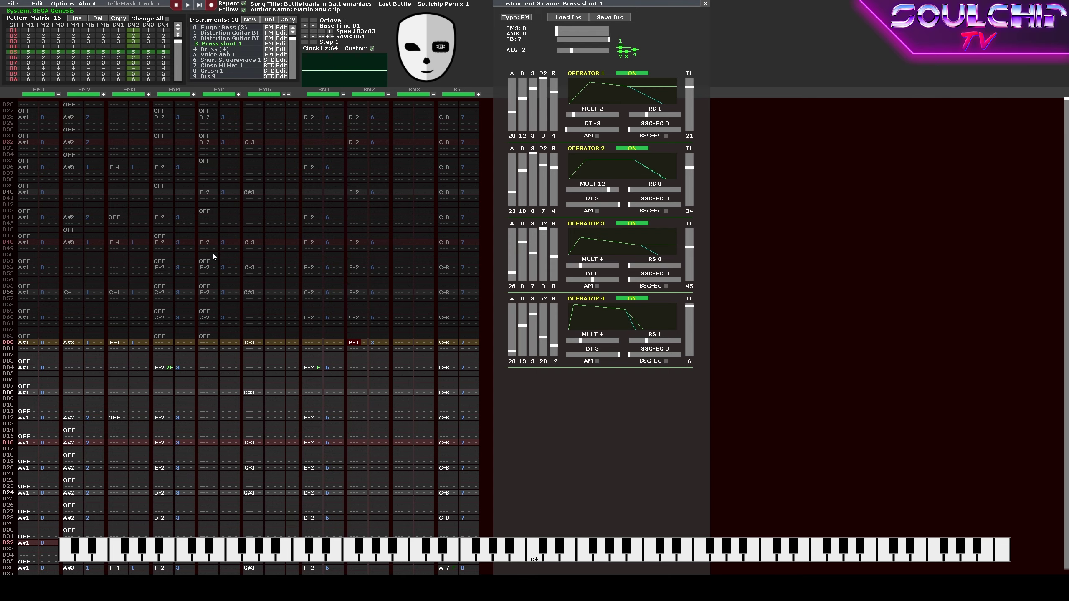
text(6)
key(Left)
click(705, 4)
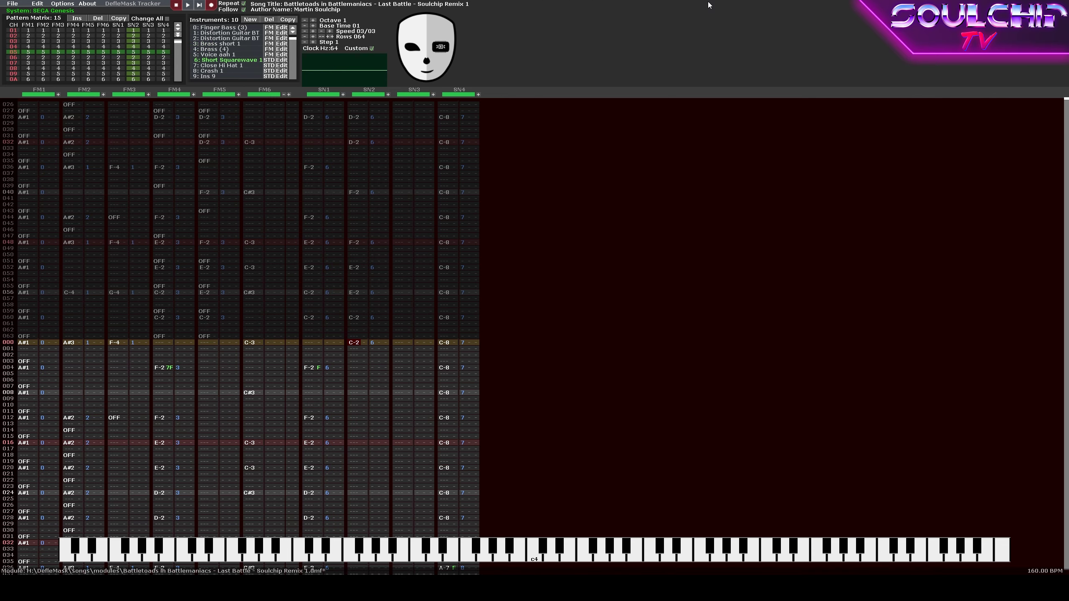
Copy the SN1 pattern of order row 05 into SN2, delayed by four rows.
key(Return)
key(Return)
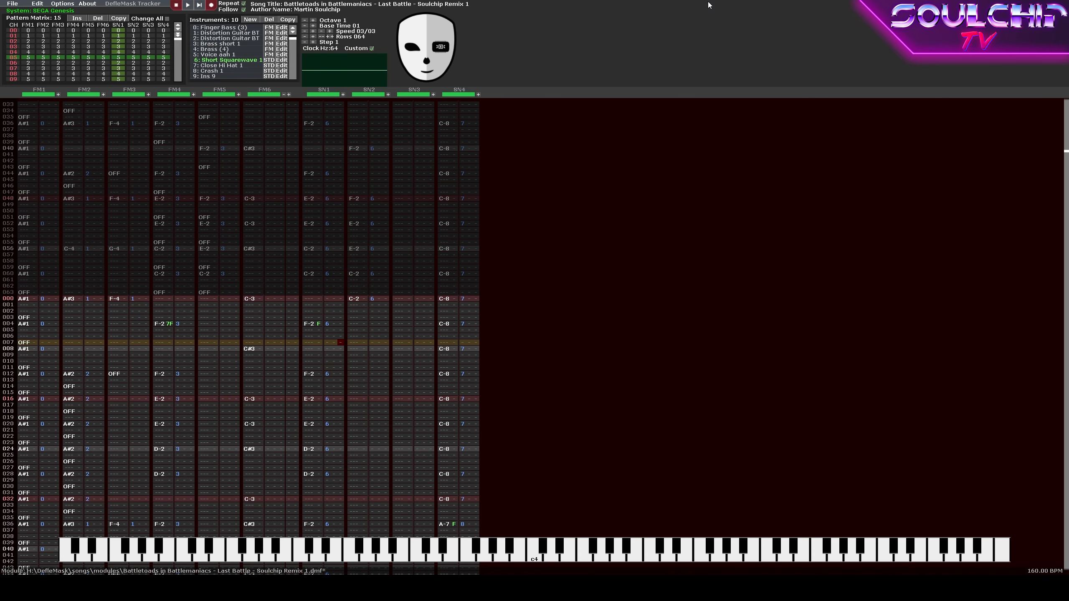
key(ctrl+c)
key(Right)
key(Right)
key(Right)
key(Right)
key(Up)
key(Up)
key(Up)
key(Right)
key(ctrl+v)
key(Up)
key(Up)
key(Up)
key(Up)
key(Up)
key(Up)
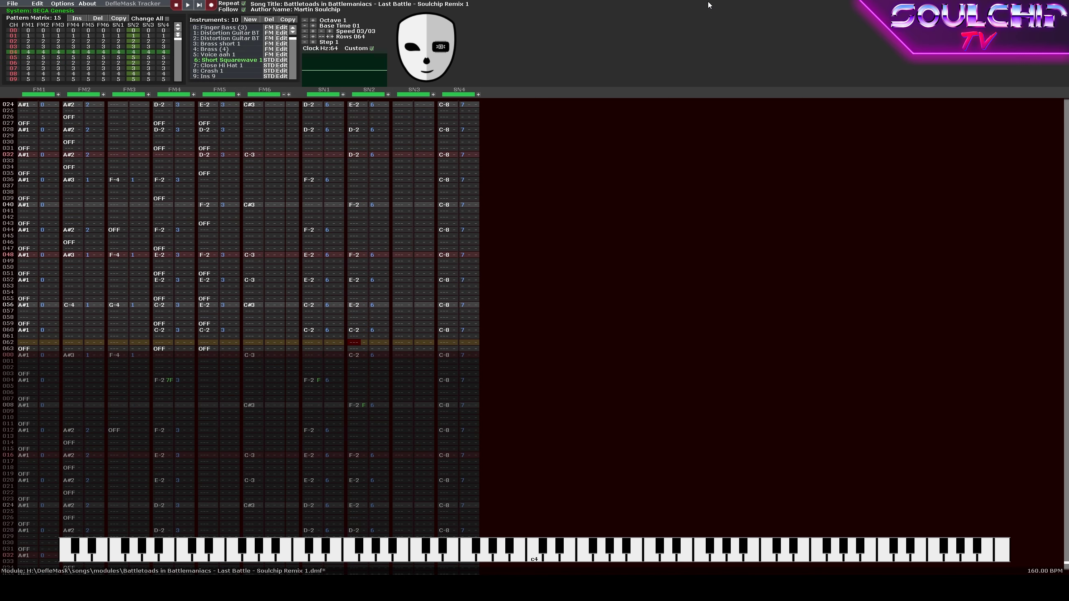
Set the SN2 echo volume on row 008 of order row 05 to D.
key(Down)
key(Down)
key(Down)
key(Down)
key(Down)
key(Down)
key(Down)
key(Down)
key(Down)
key(Down)
key(Right)
text(d)
key(minus)
key(minus)
key(minus)
key(minus)
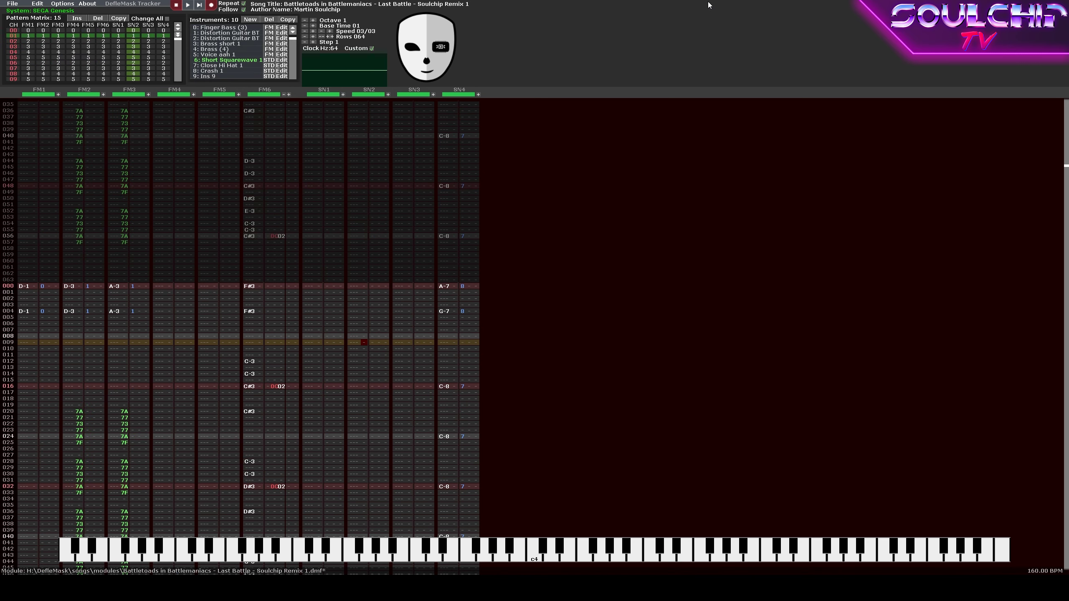
key(plus)
key(plus)
key(plus)
key(plus)
Set the SN1 volume on row 004 of order row 05 to E and play the song.
key(Left)
key(Left)
key(Left)
key(Left)
key(Left)
key(Left)
key(Left)
key(Up)
key(Up)
key(Right)
key(Right)
key(Up)
key(Up)
key(Up)
key(Return)
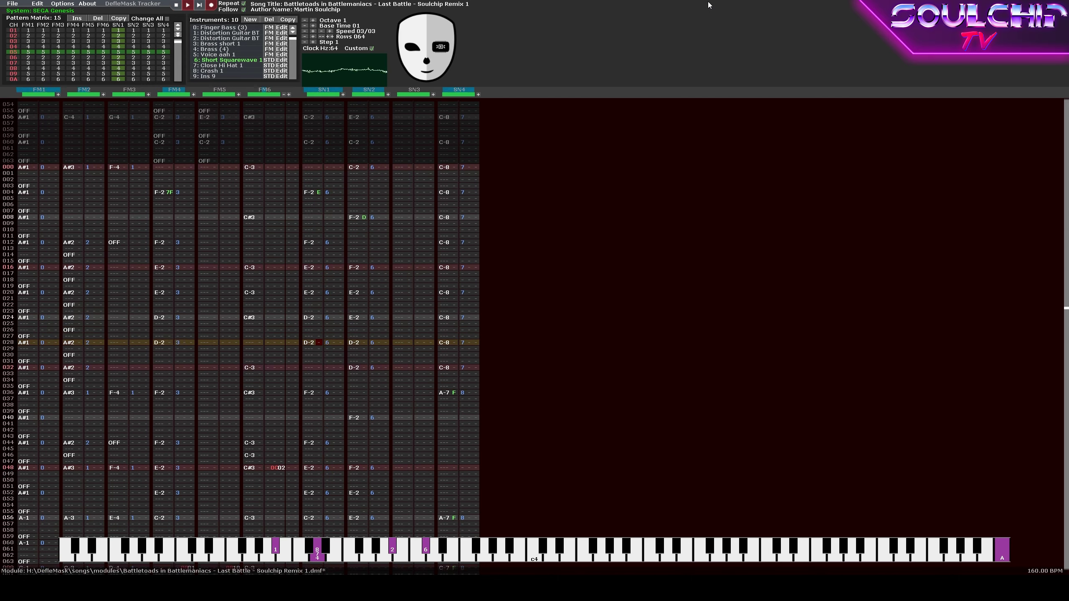
key(Return)
key(minus)
key(Return)
Copy the FM4 and FM5 brass notes with their note-offs from order row 04 into order row 05.
key(Left)
key(Left)
key(Left)
key(Left)
key(Left)
key(Left)
key(Left)
key(Left)
key(Left)
key(Left)
key(Left)
key(Left)
key(Left)
key(Left)
key(Left)
key(Left)
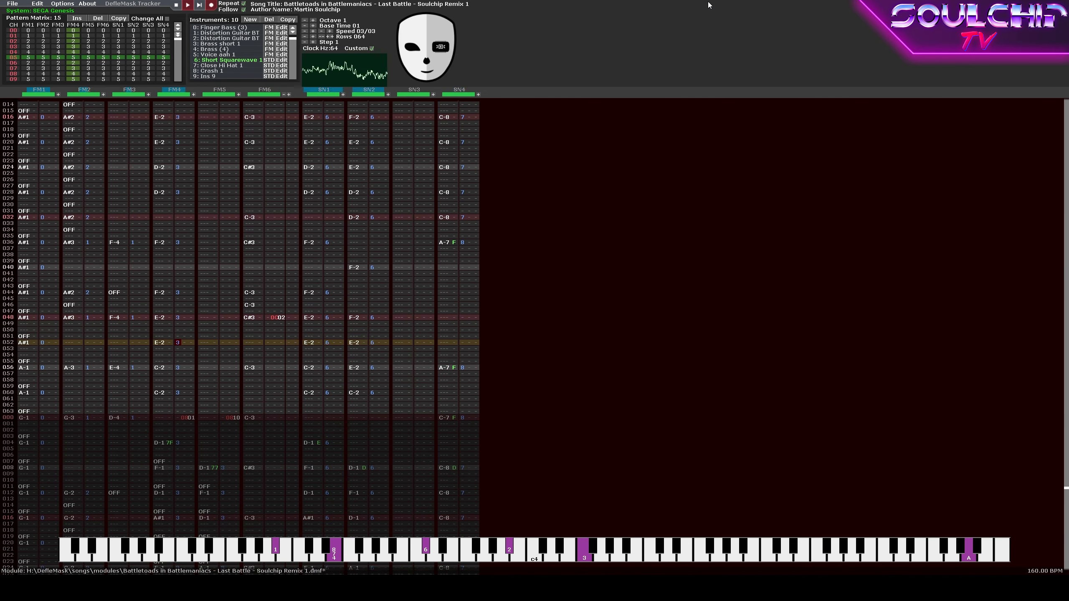
key(Return)
key(minus)
key(Home)
key(minus)
key(Left)
key(Left)
key(shift+Page_Down)
key(shift+Page_Down)
key(shift+Page_Down)
key(shift+Page_Down)
key(shift+Page_Down)
key(shift+Page_Down)
key(shift+Page_Down)
key(shift+Page_Down)
key(shift+Page_Down)
key(shift+Page_Down)
key(shift+Page_Down)
key(shift+Page_Down)
key(shift+Page_Down)
key(shift+Page_Down)
key(shift+Page_Down)
key(shift+Page_Down)
key(shift+Right)
key(shift+Right)
key(shift+Right)
key(shift+Right)
key(shift+Right)
key(shift+Right)
key(shift+Right)
key(shift+Right)
key(shift+Right)
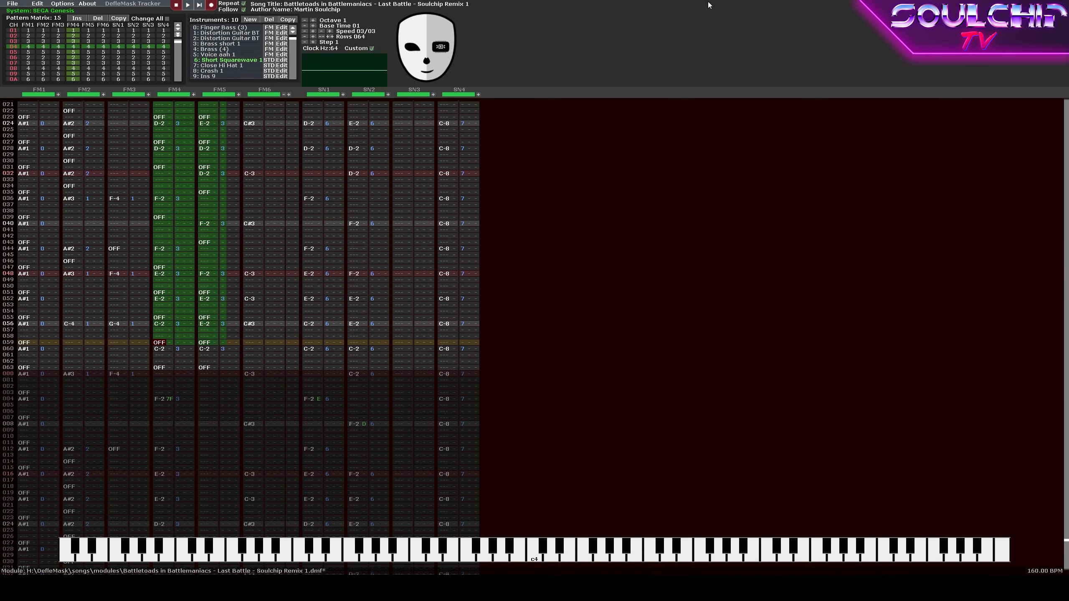
key(ctrl+c)
key(Down)
key(ctrl+v)
Play the song to check the brass echo in FM4 and FM5 on order row 05.
key(Return)
key(Right)
key(Right)
key(Right)
key(Right)
key(Right)
key(Right)
key(Right)
key(Right)
key(Right)
key(Right)
key(Right)
key(Right)
key(Right)
key(Right)
key(Right)
key(Return)
key(Up)
key(Up)
key(Up)
key(Up)
key(Up)
key(Up)
key(Up)
key(Up)
key(Up)
key(Up)
key(Up)
key(Up)
key(Up)
key(Up)
key(Left)
key(Left)
key(Left)
key(Left)
key(Left)
key(Left)
key(Left)
key(Left)
key(Left)
key(Left)
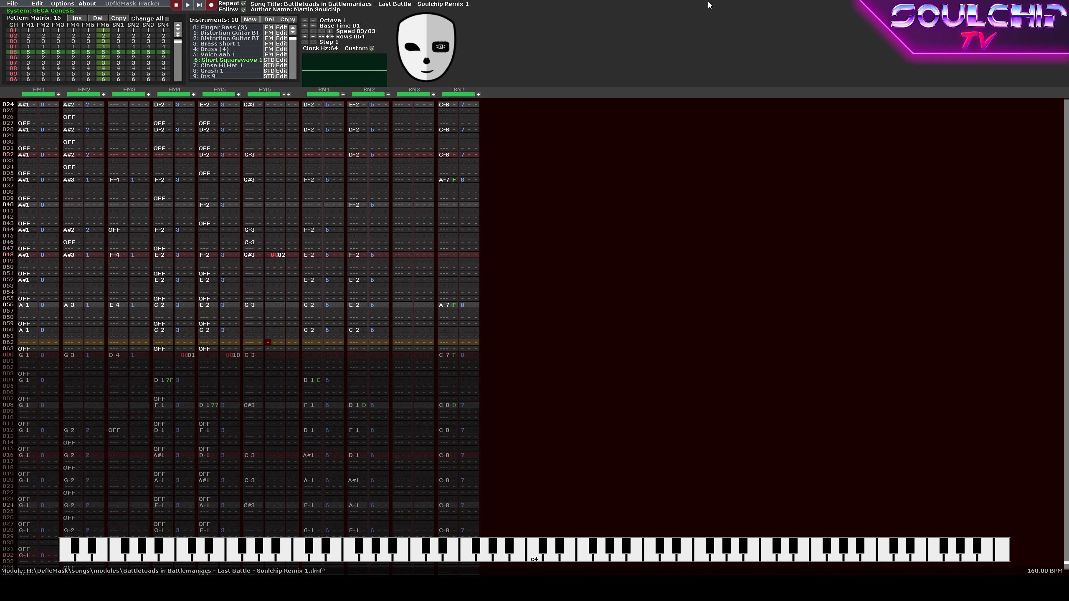
key(Right)
key(Right)
key(Right)
key(Right)
key(Right)
key(Right)
key(Right)
key(Right)
key(Left)
key(Left)
key(Left)
key(Left)
key(Left)
key(Left)
key(Left)
key(Left)
key(Left)
key(Left)
key(Left)
key(Left)
key(Left)
key(Left)
key(Left)
key(Left)
key(Left)
key(Left)
key(Down)
key(Down)
key(Down)
key(Down)
key(Down)
key(Down)
key(Down)
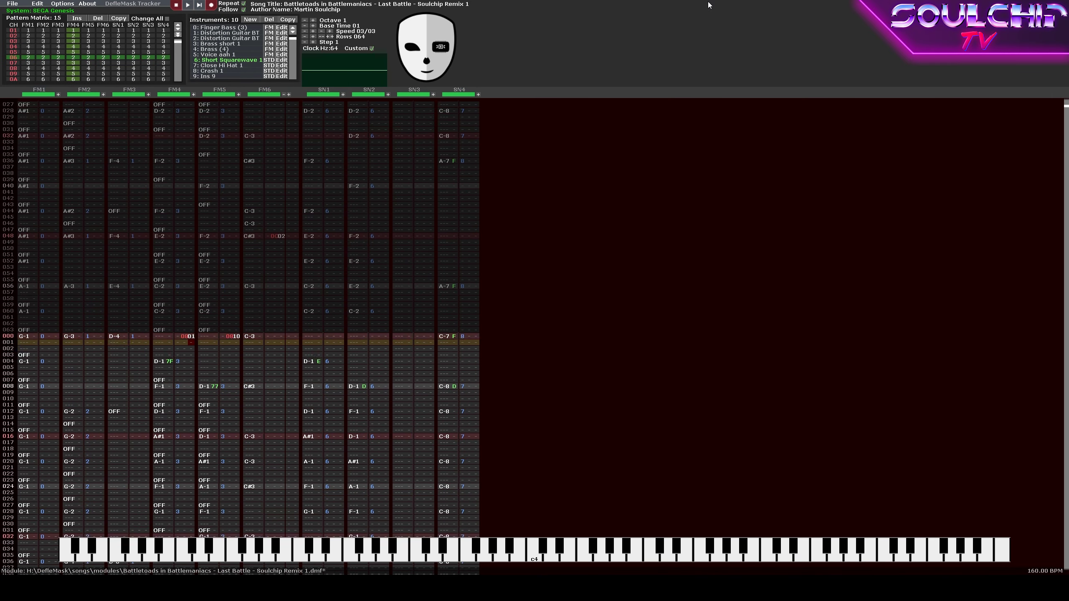
key(Right)
key(c)
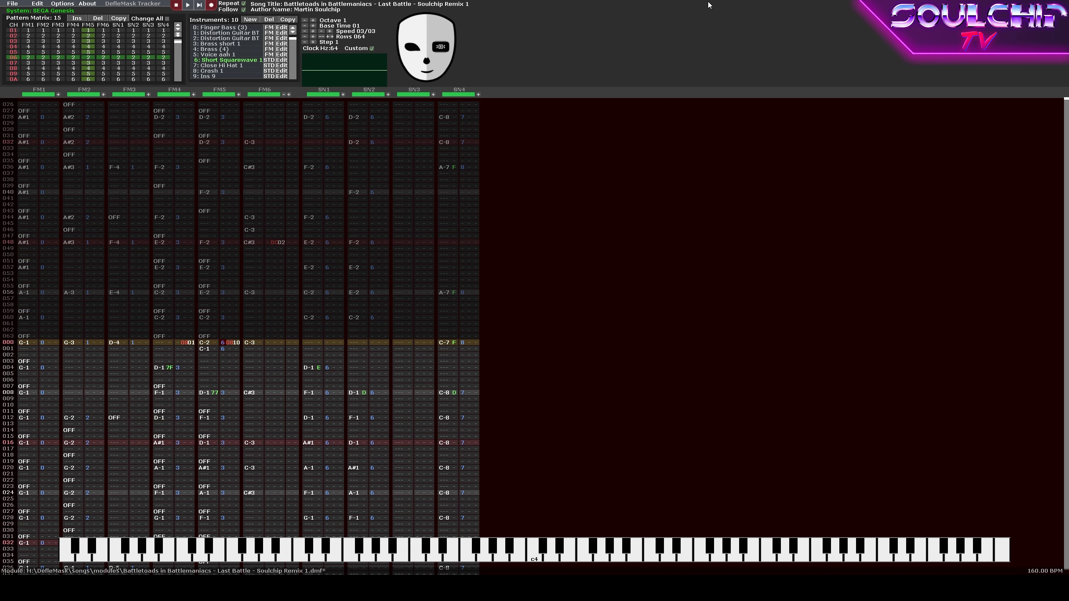
Enter a Brass short 1 C-2 note in FM5 on row 000 of order row 05 with a note-off on row 003, and play the song.
key(Up)
key(minus)
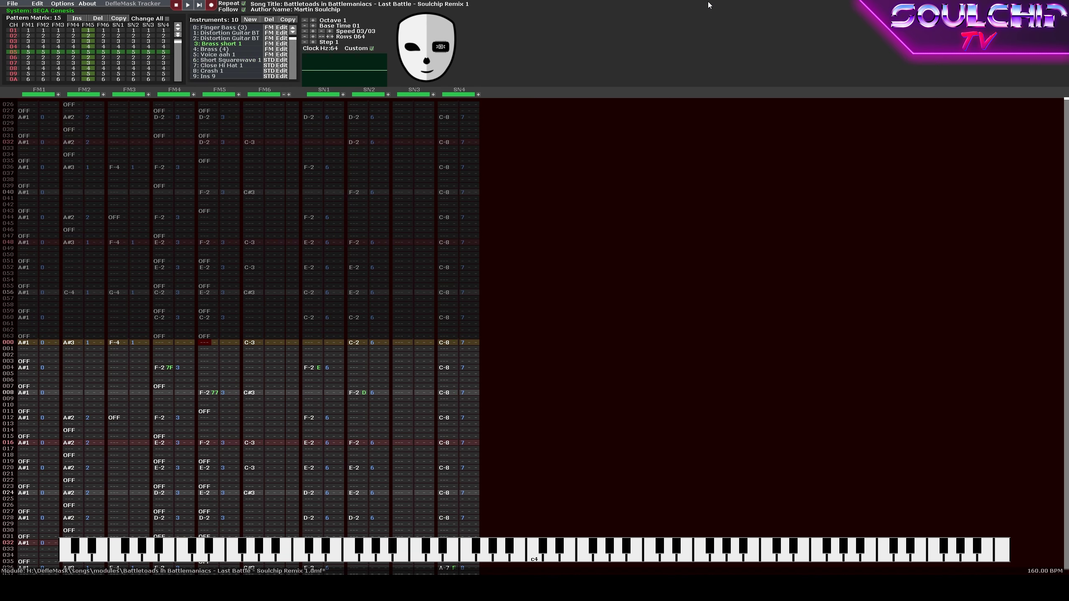
key(ctrl+Up)
key(Return)
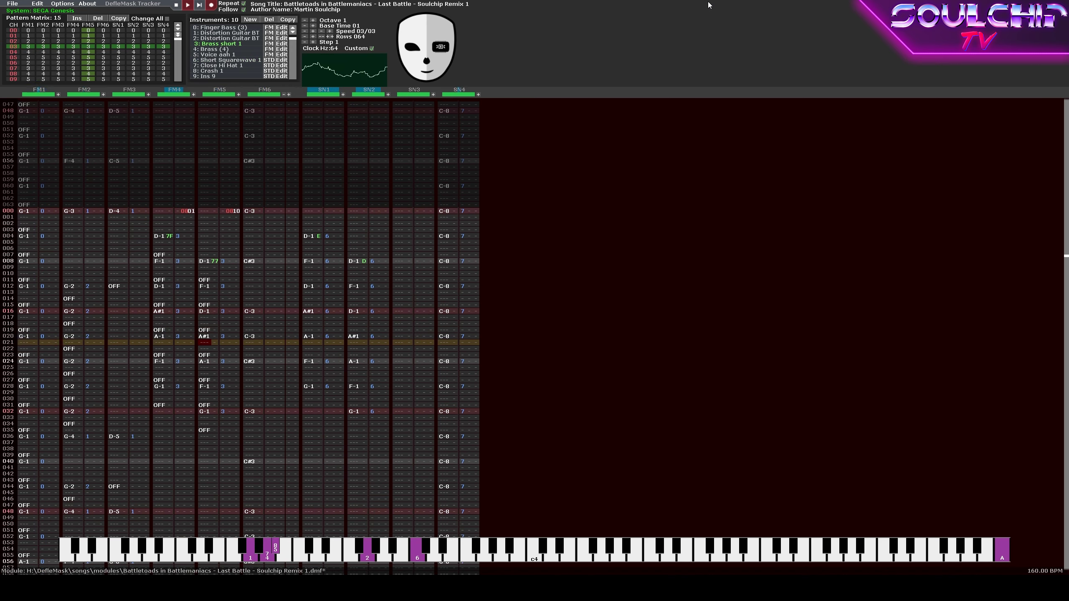
Save the module and play the song on through order row 09 to check the brass and square-wave echoes.
key(space)
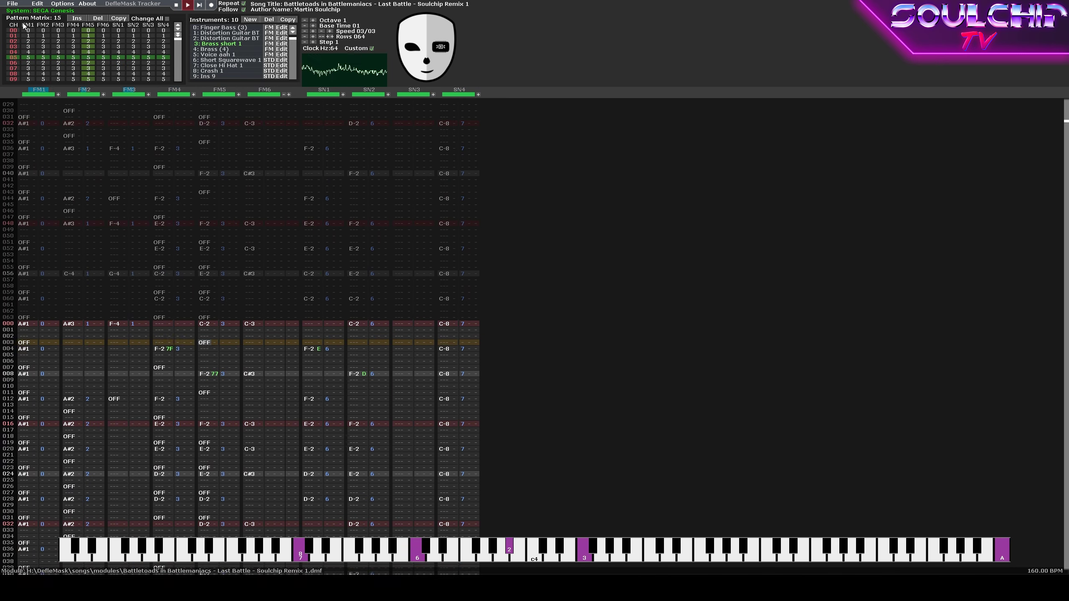
key(Return)
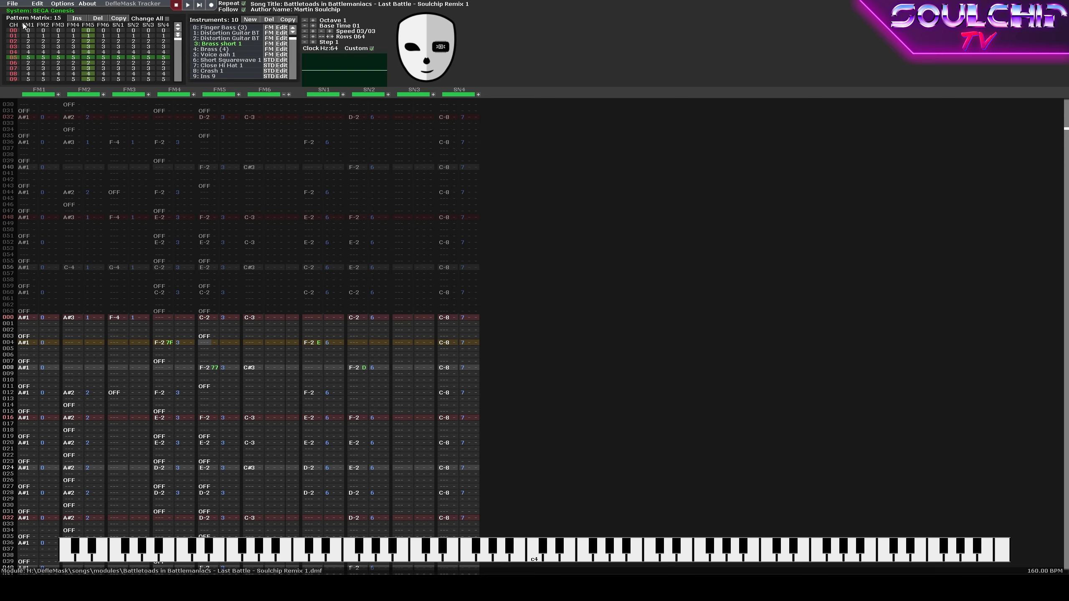
key(Return)
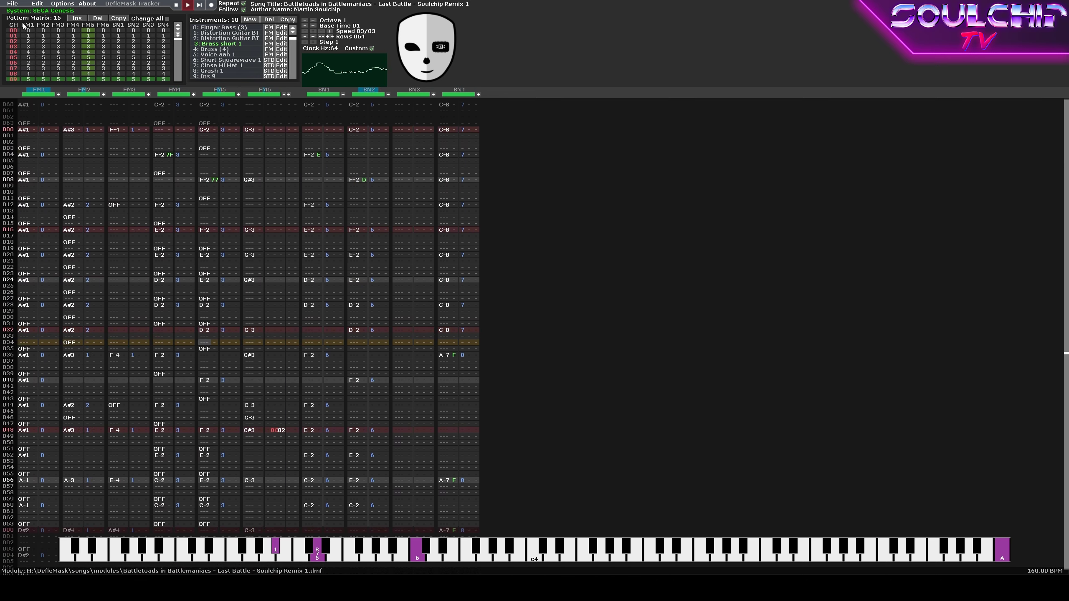
key(Return)
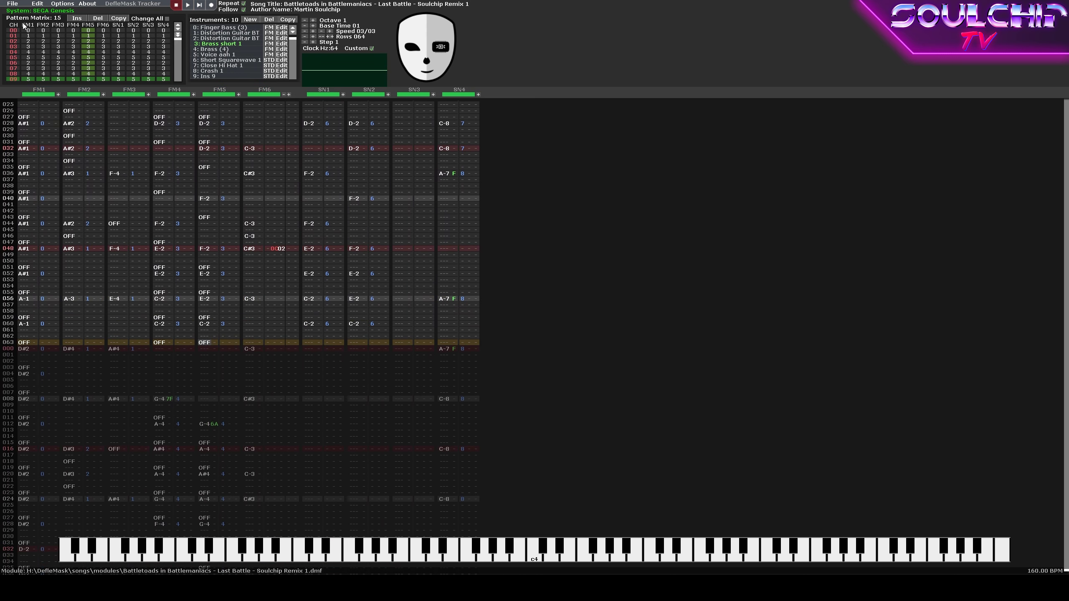
Enter a Short Squarewave 1 C-2 note in SN2 on row 000 of order row 0A and play the song to check it.
key(Down)
key(Right)
key(Right)
key(Right)
key(Right)
key(Right)
key(Right)
key(Right)
key(Right)
key(Right)
key(Right)
key(Right)
key(Right)
key(Right)
key(Right)
key(Right)
key(Right)
key(Right)
key(Right)
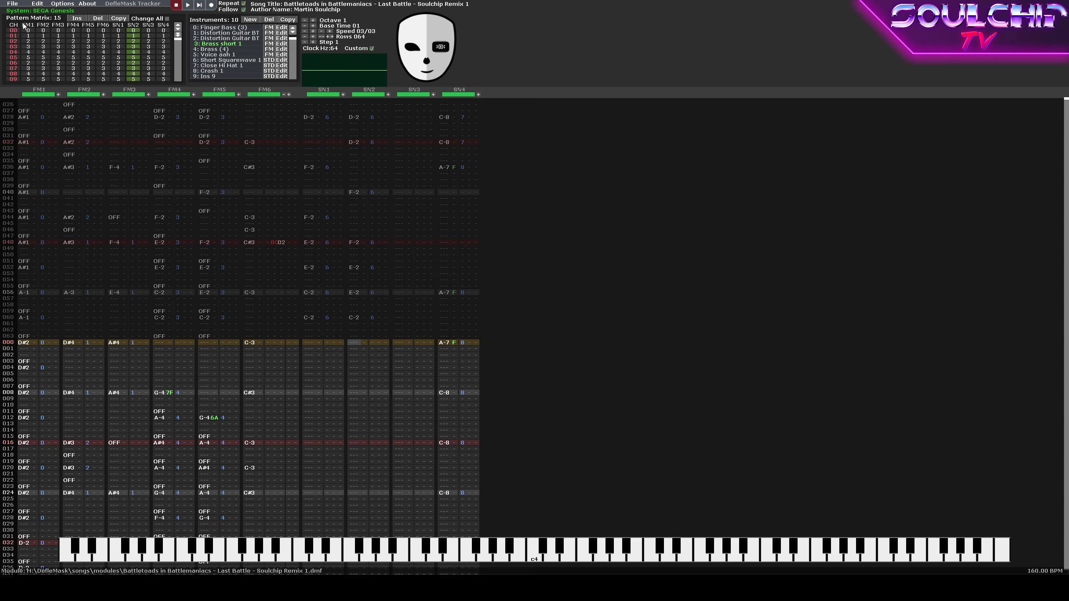
key(space)
key(q)
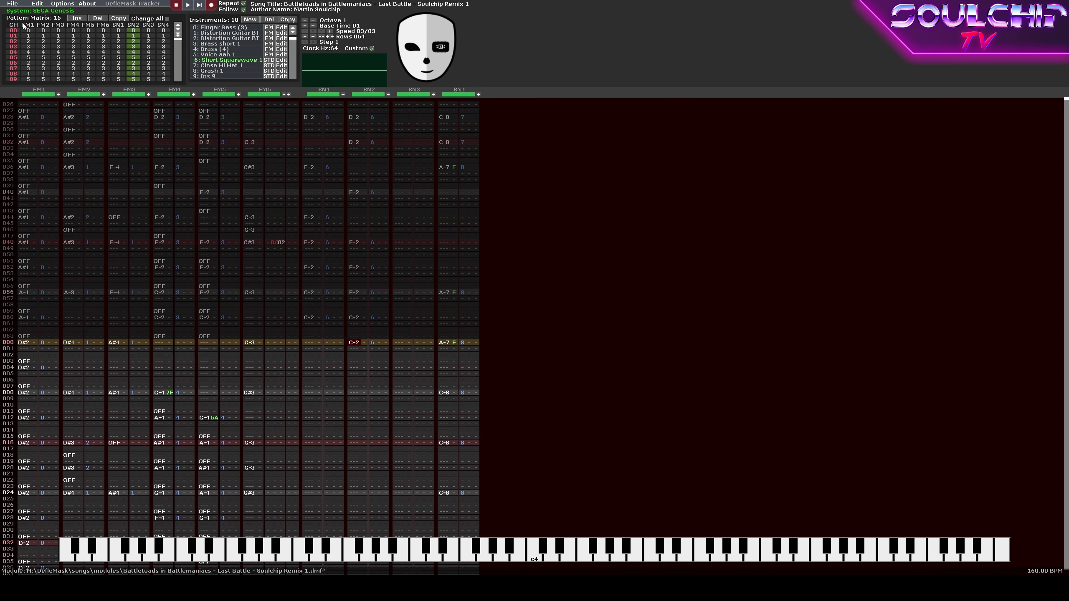
key(Return)
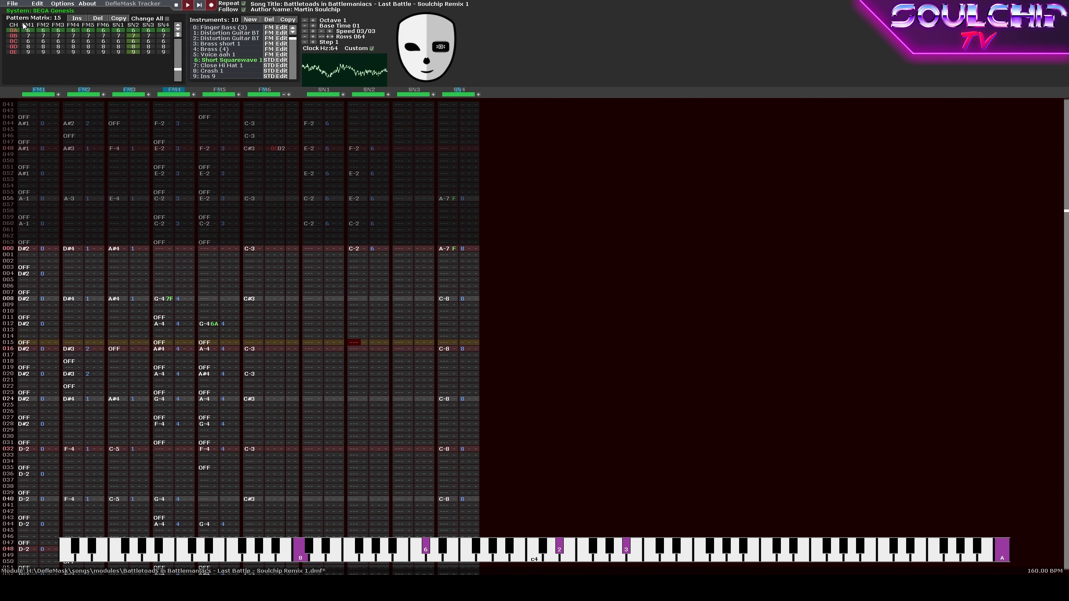
key(Return)
Play order row 0A from row 008 to check the FM4 brass melody and its FM5 echo.
key(Left)
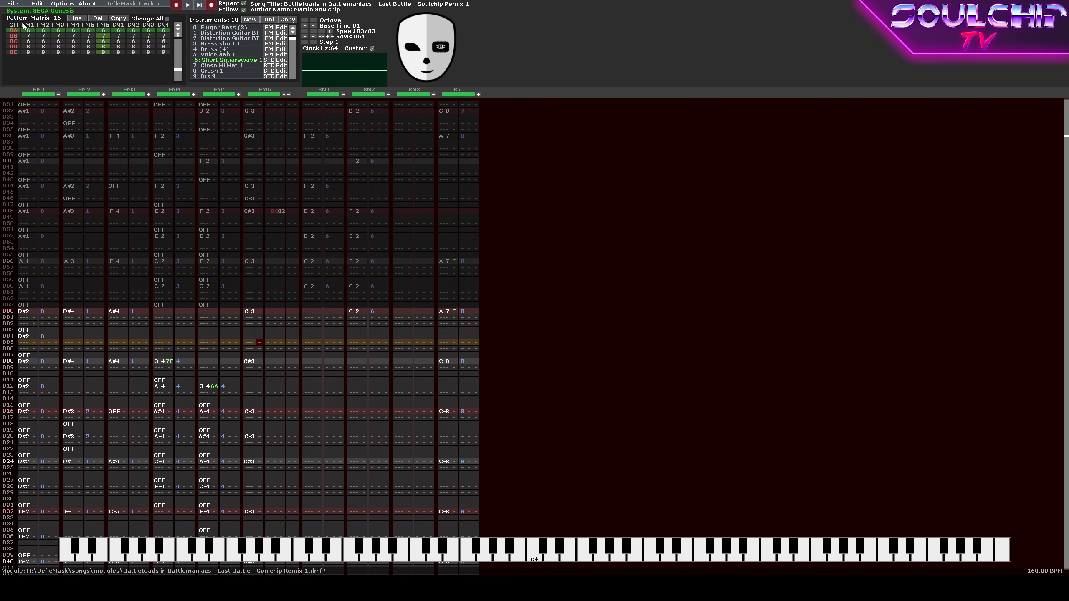
key(Left)
key(Left)
key(Left)
key(Left)
key(Left)
key(Left)
key(Left)
key(Left)
key(Left)
key(Down)
key(Down)
key(Down)
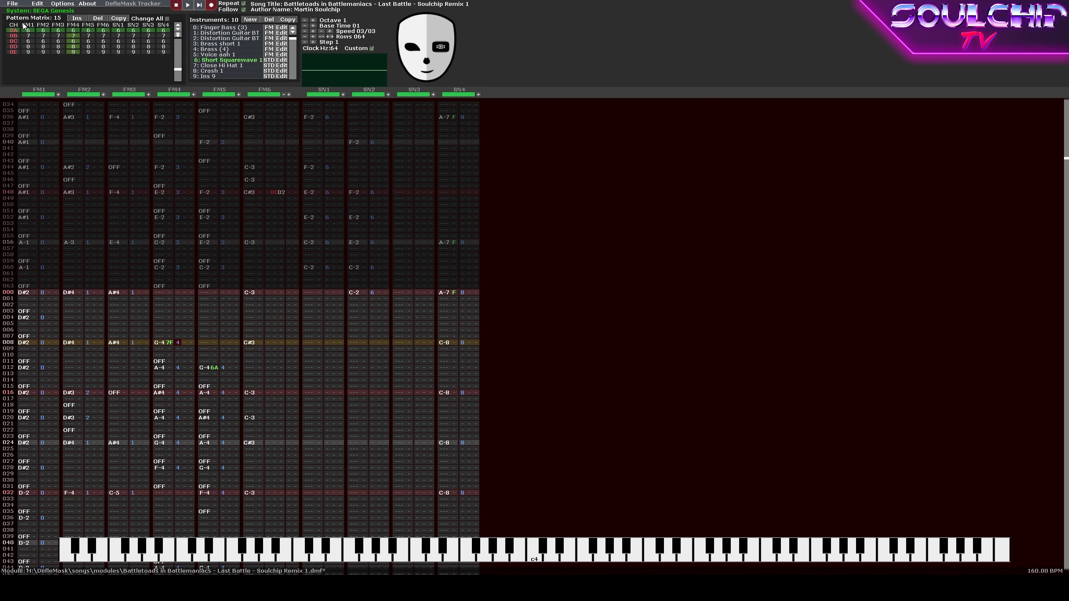
key(Return)
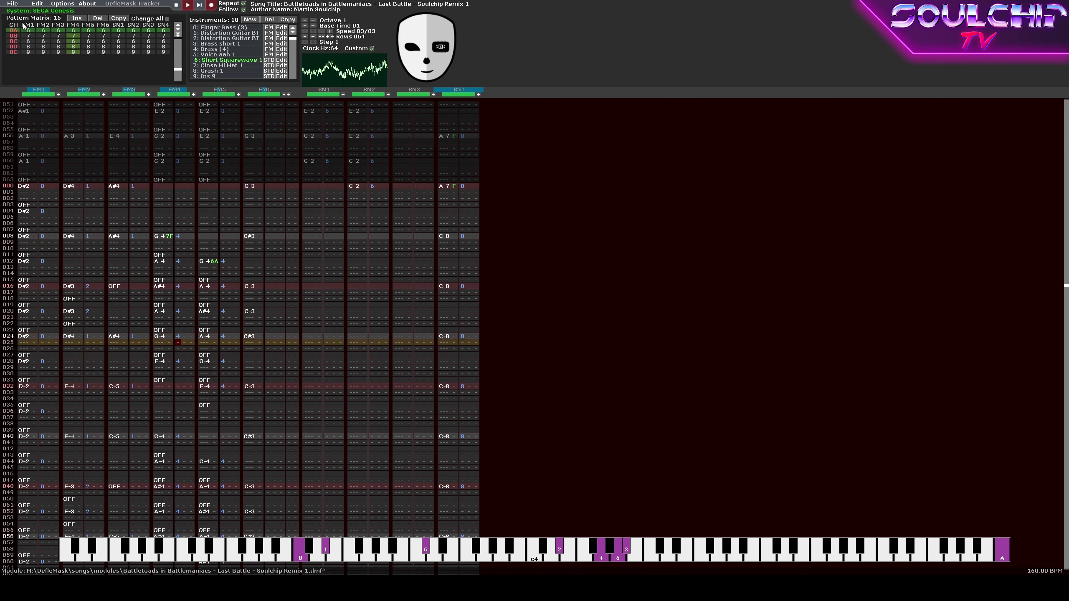
key(Return)
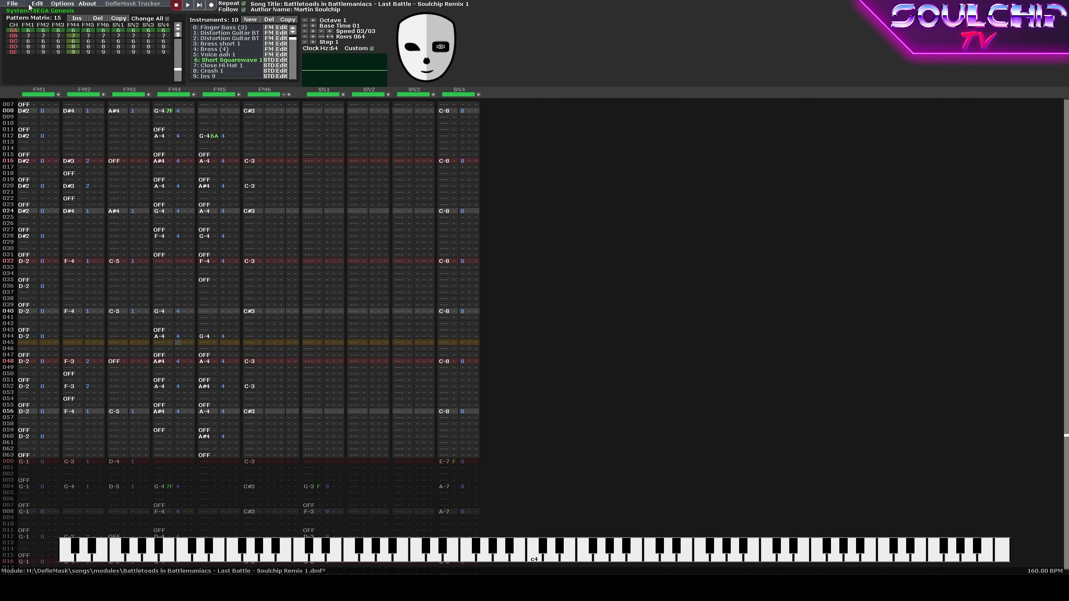
Save the module and play the song through to order row 0B.
click(14, 4)
click(21, 23)
key(Return)
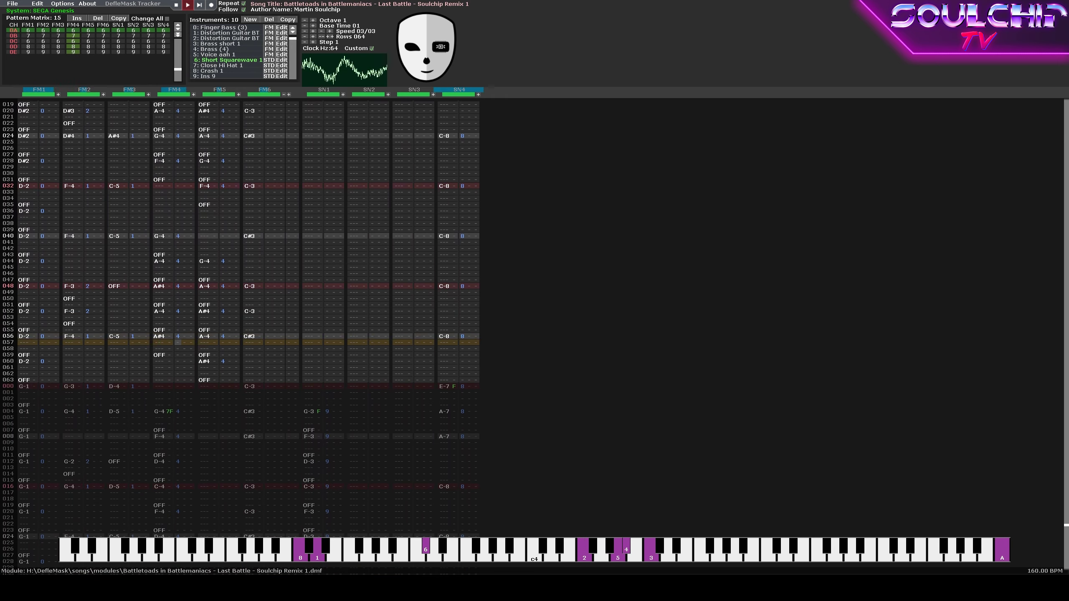
key(Return)
Replay order row 0A to check the panning of the FM4 brass.
key(Up)
key(Up)
key(Up)
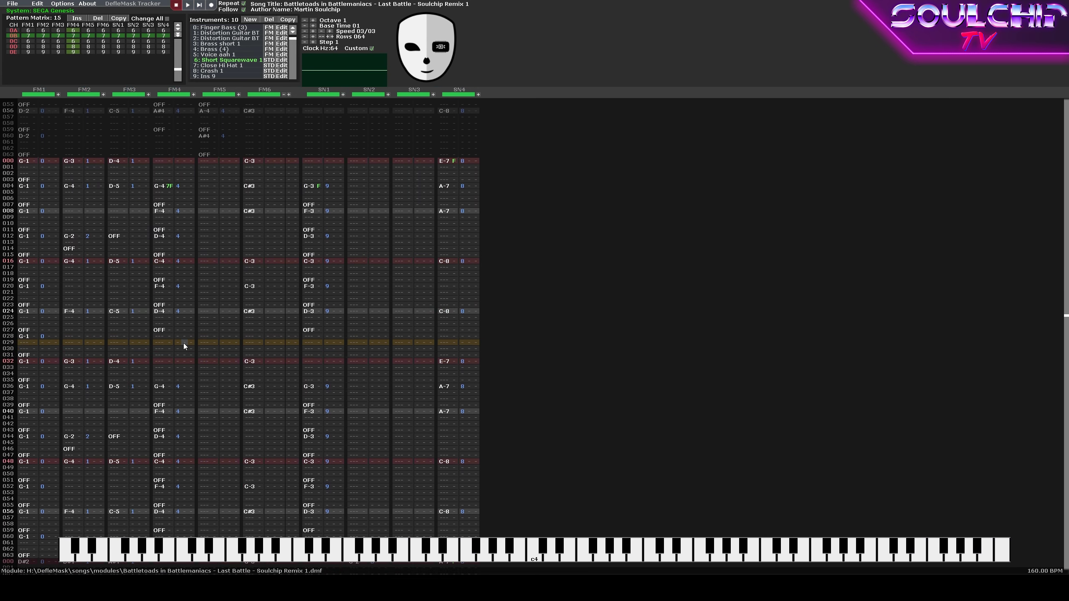
key(Return)
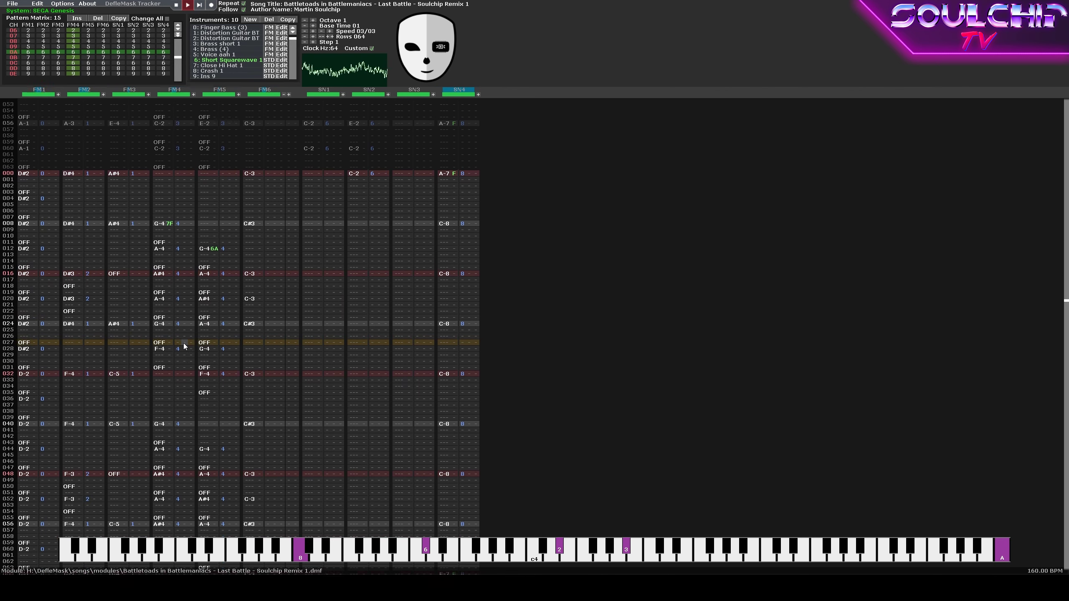
key(Return)
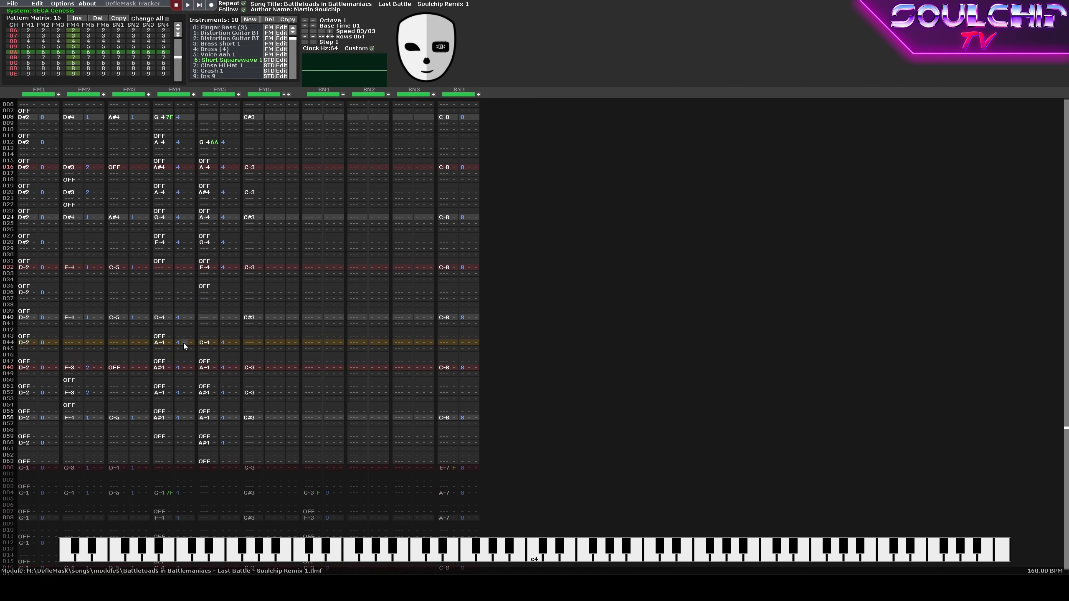
Enter panning effect 08 with value 11 in FM4 on row 000 of order row 0A and play the pattern.
scroll(184, 343, up, 20)
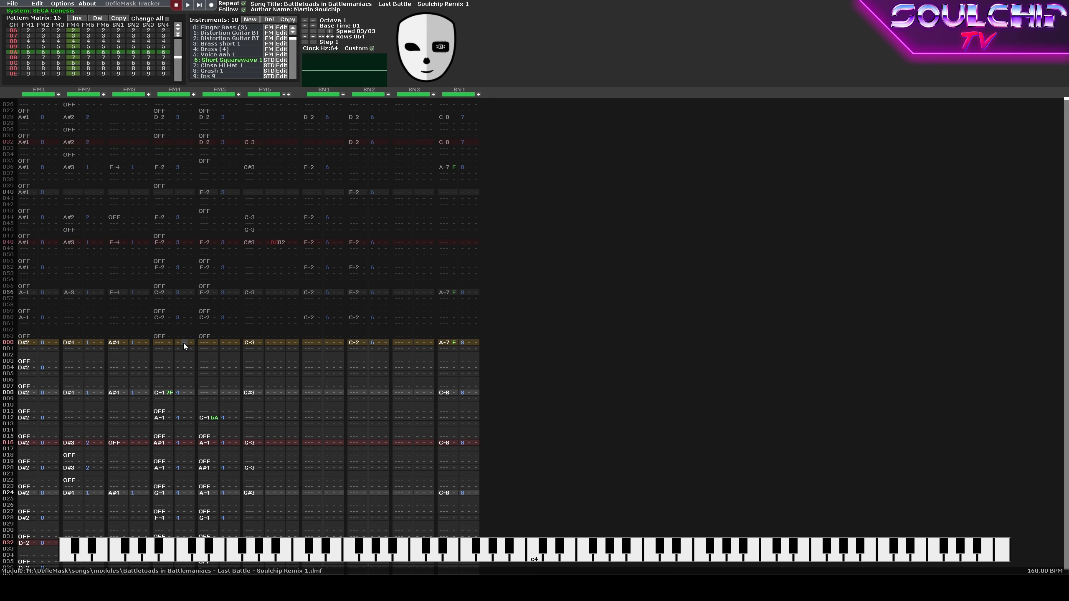
key(space)
text(08)
text(11)
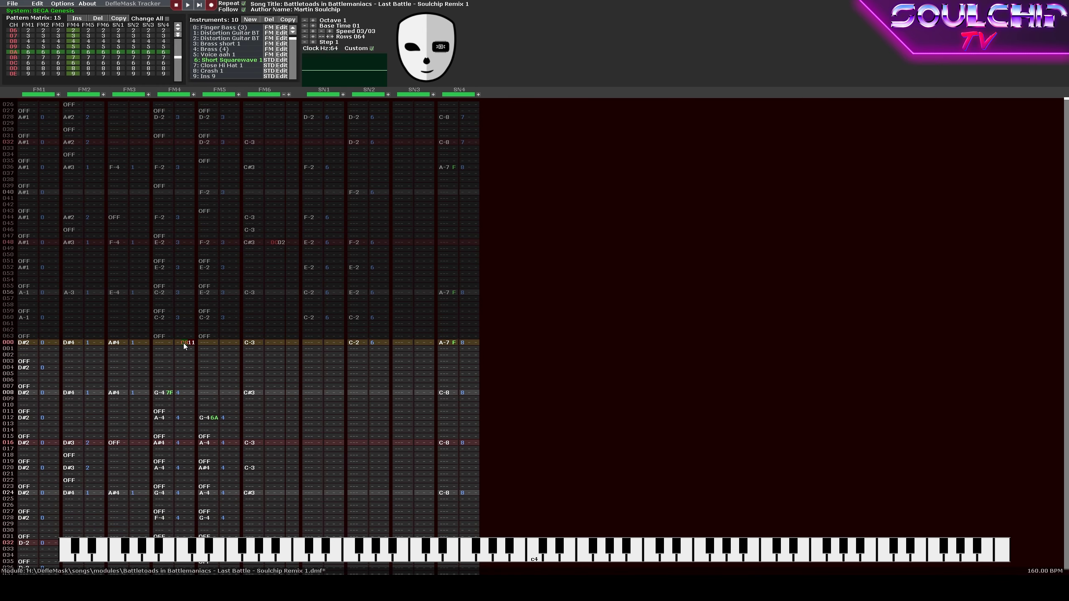
key(Return)
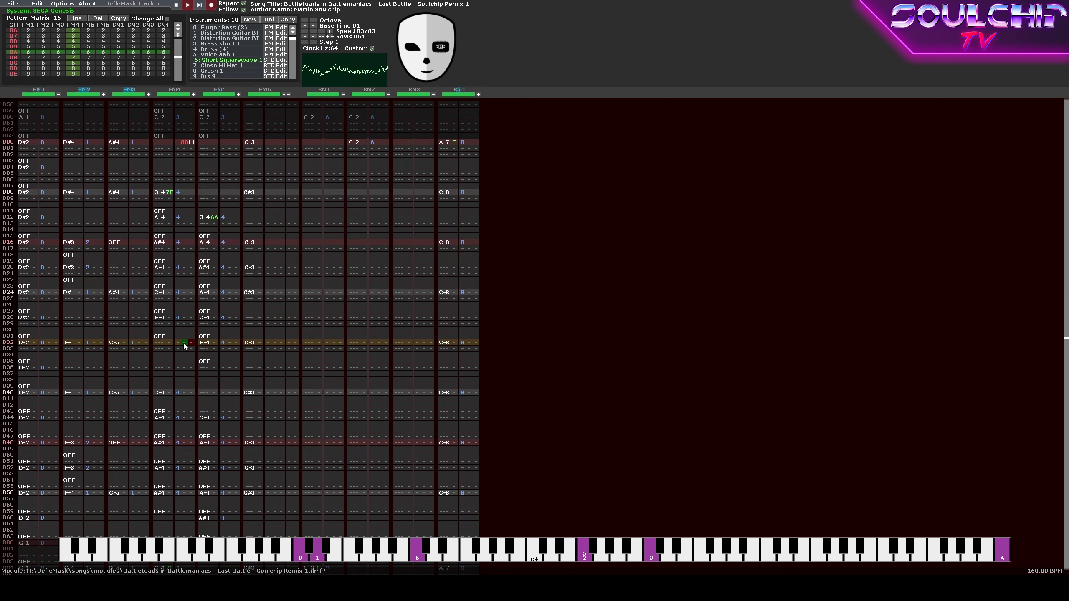
key(Return)
Set the FM5 echo volume on row 012 of order row 0A to 77 and play the song to check it.
scroll(184, 346, up, 15)
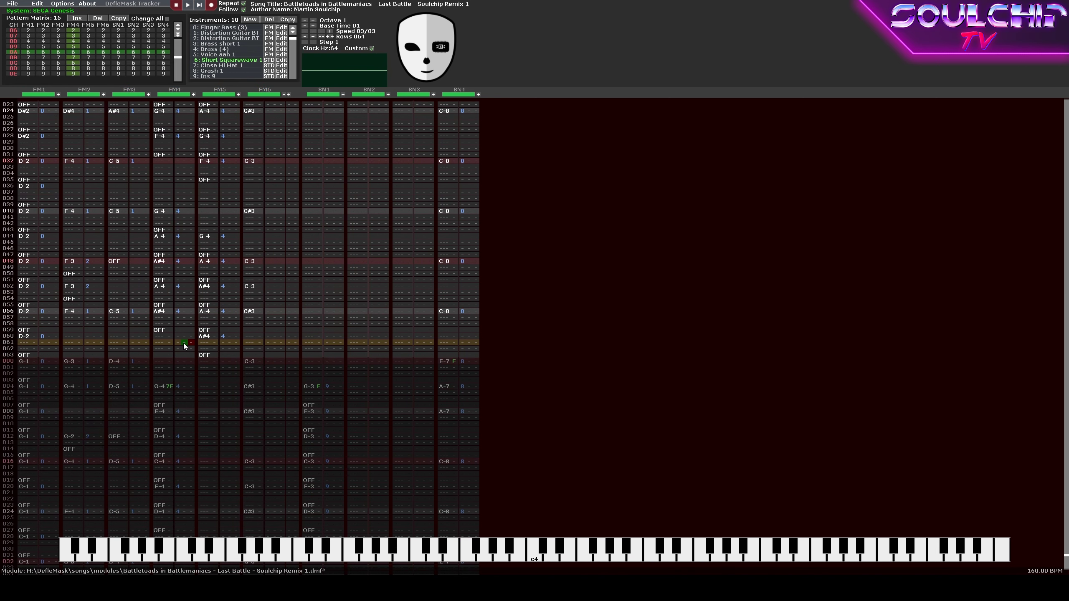
scroll(184, 346, up, 2)
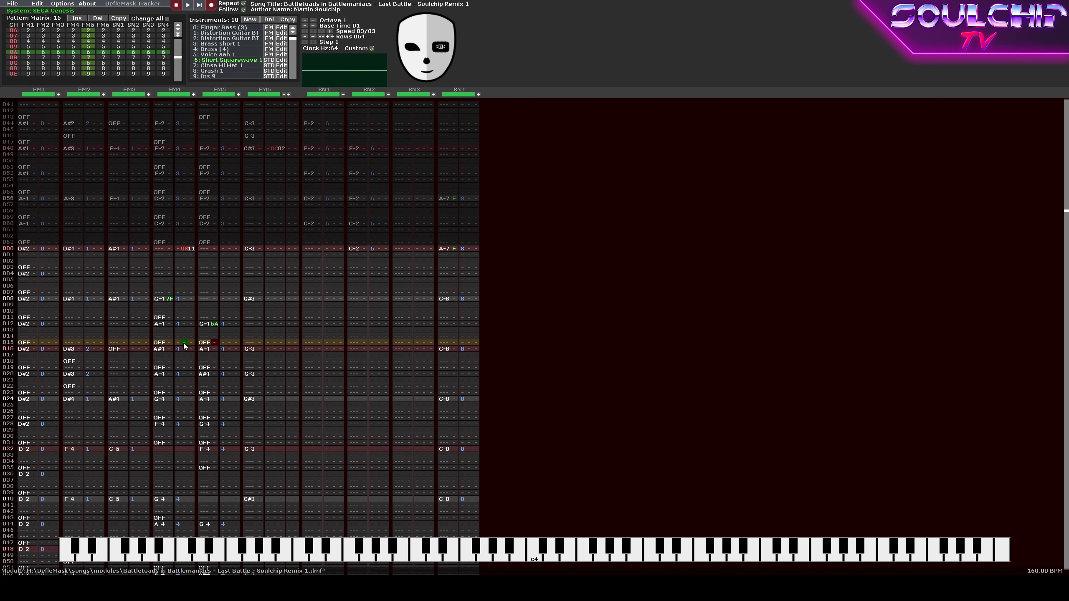
text(77)
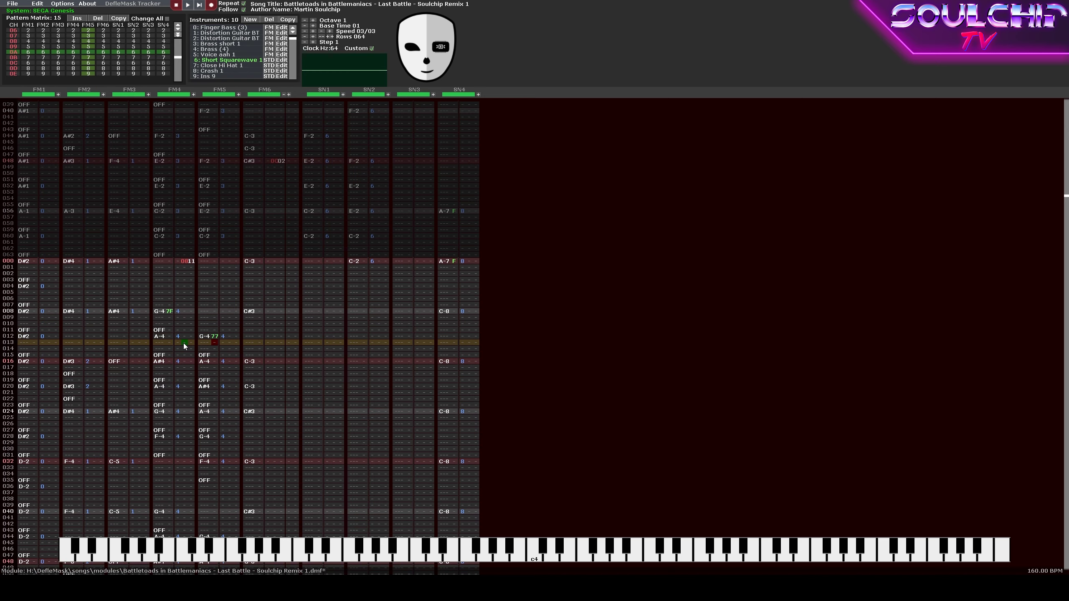
key(Up)
key(Up)
key(Return)
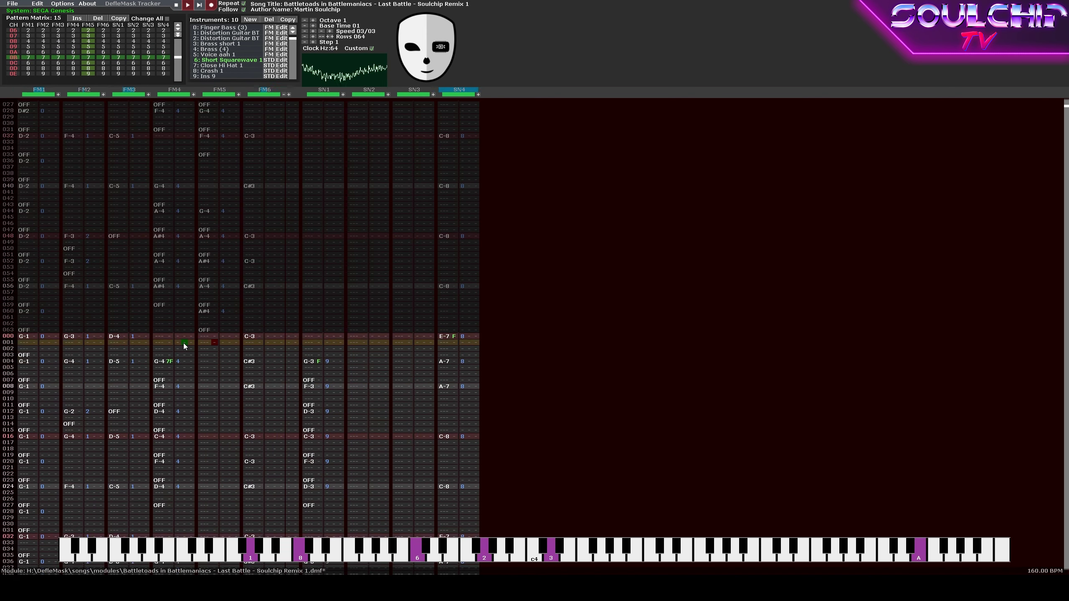
key(Return)
Leave edit mode in order row 0B, save the module and play that pattern.
key(Up)
key(Up)
key(Up)
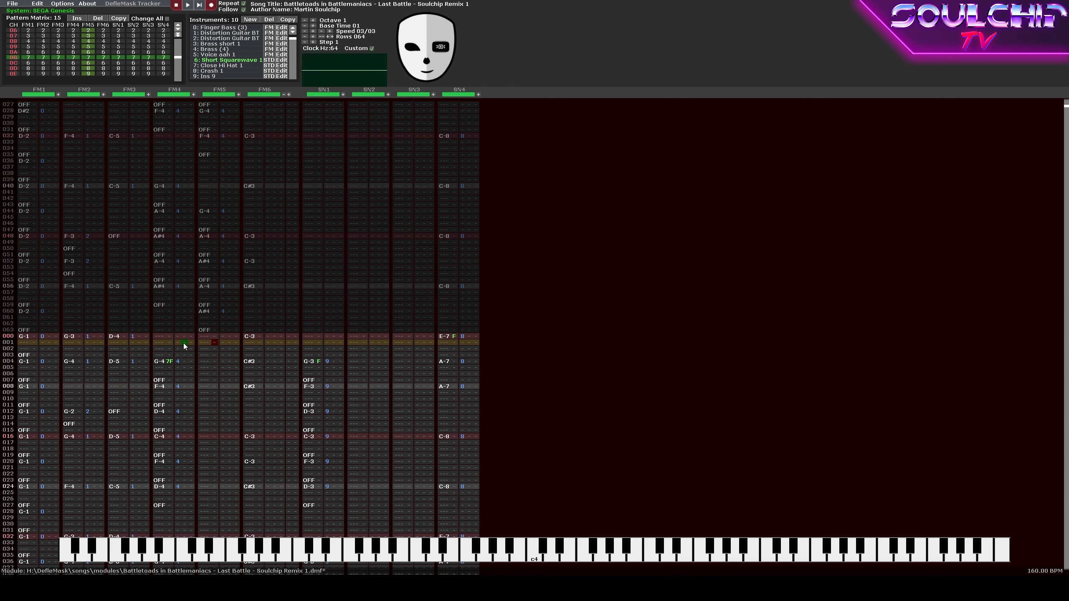
key(Left)
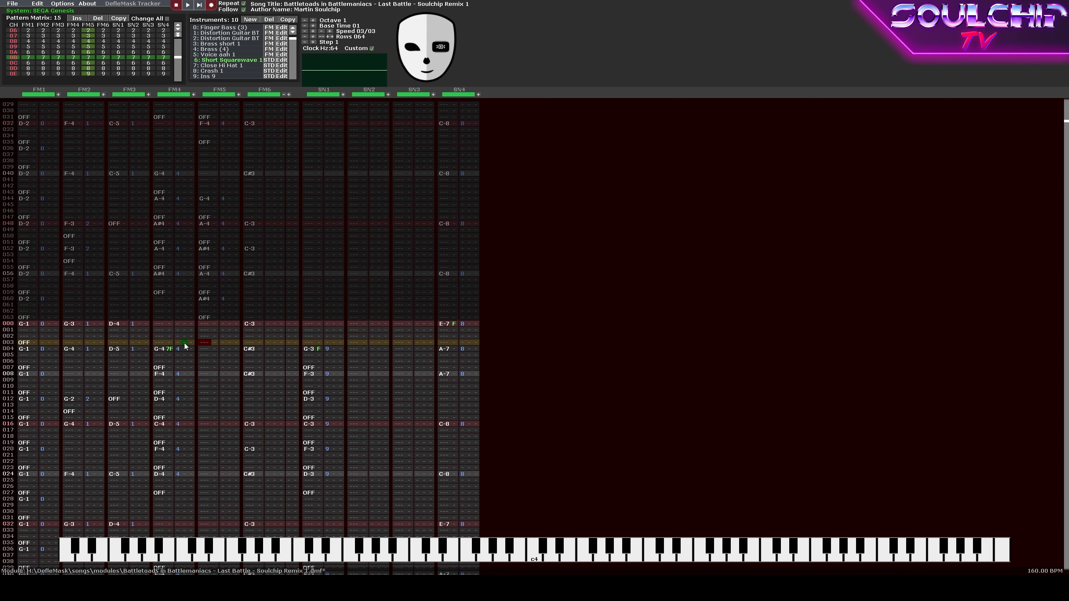
key(space)
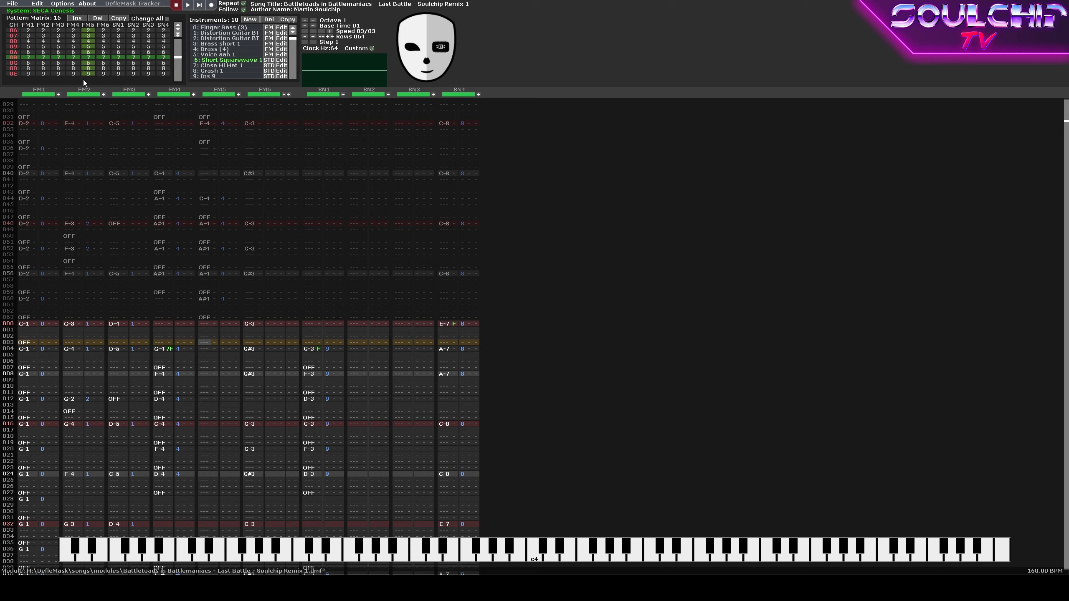
click(11, 4)
click(17, 24)
key(Return)
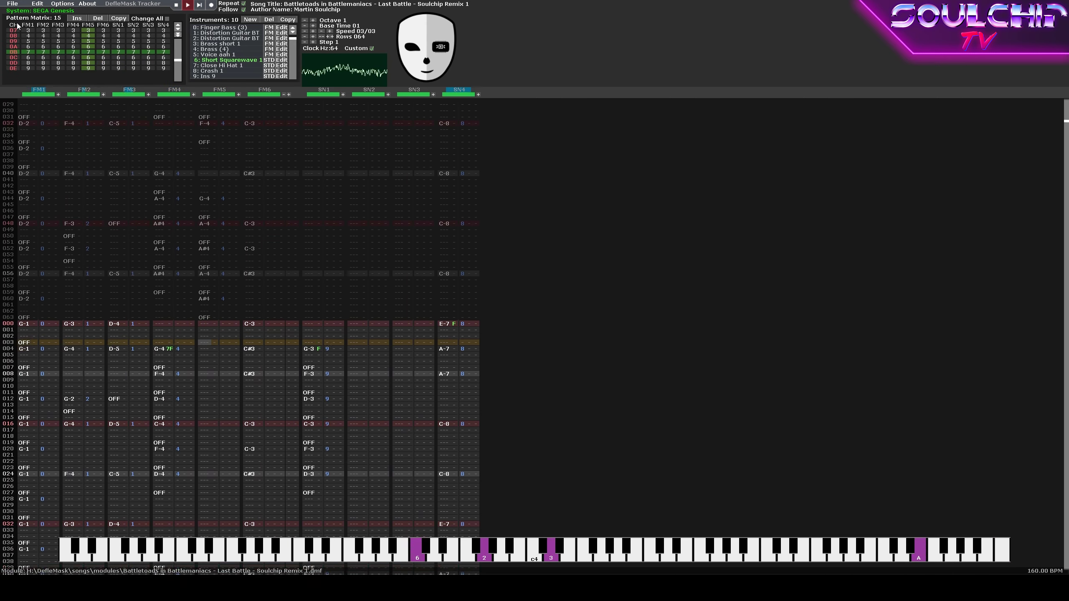
key(Return)
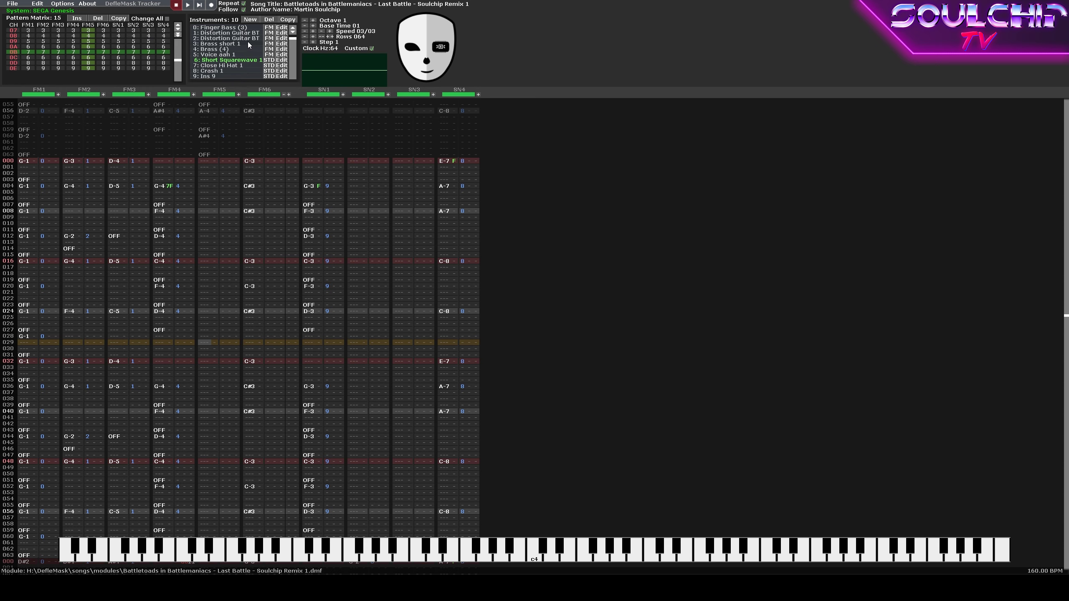
Replace instrument 5 with the Strings (4) preset and assign it to the FM4 notes in order row 0B.
click(233, 55)
key(b)
key(KP_Multiply)
key(b)
key(b)
key(b)
key(b)
key(b)
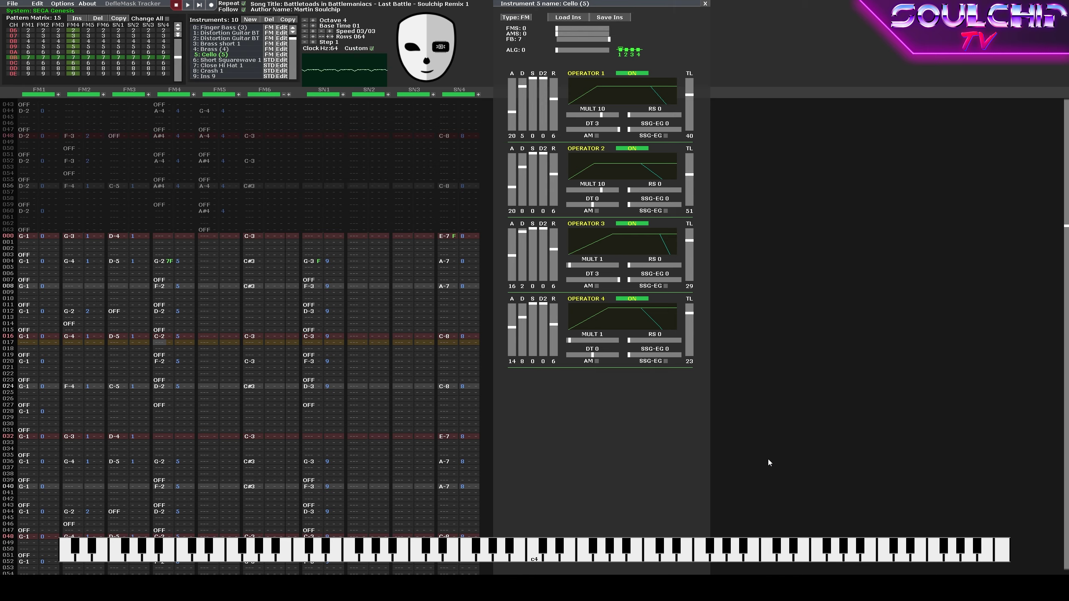
key(KP_Divide)
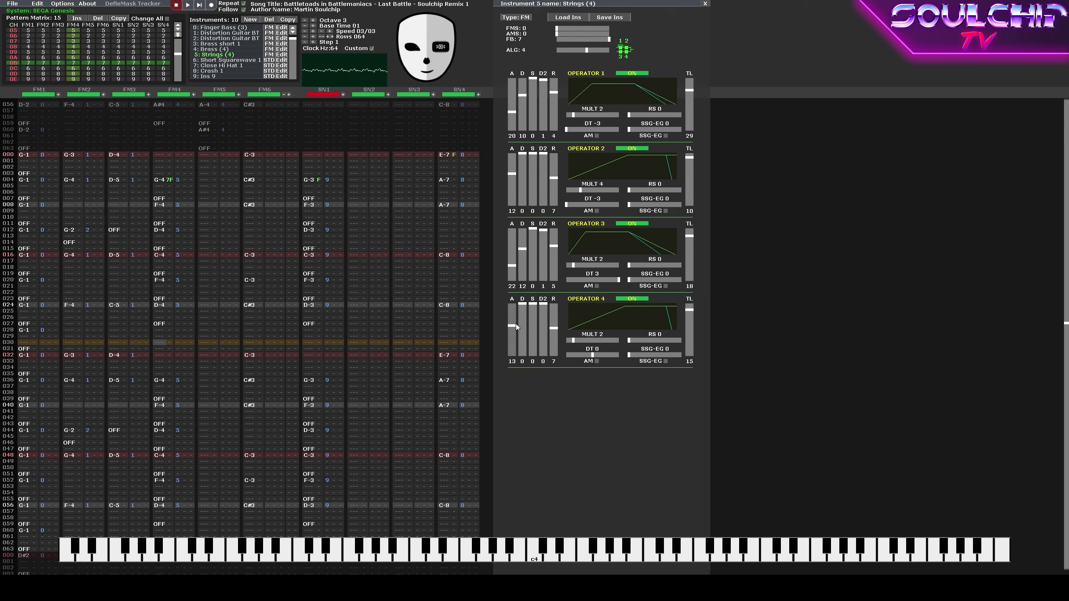
Set the attack of operators 4 and 2 of the Strings (4) instrument to 23 and play order row 0B.
drag(514, 322, 512, 343)
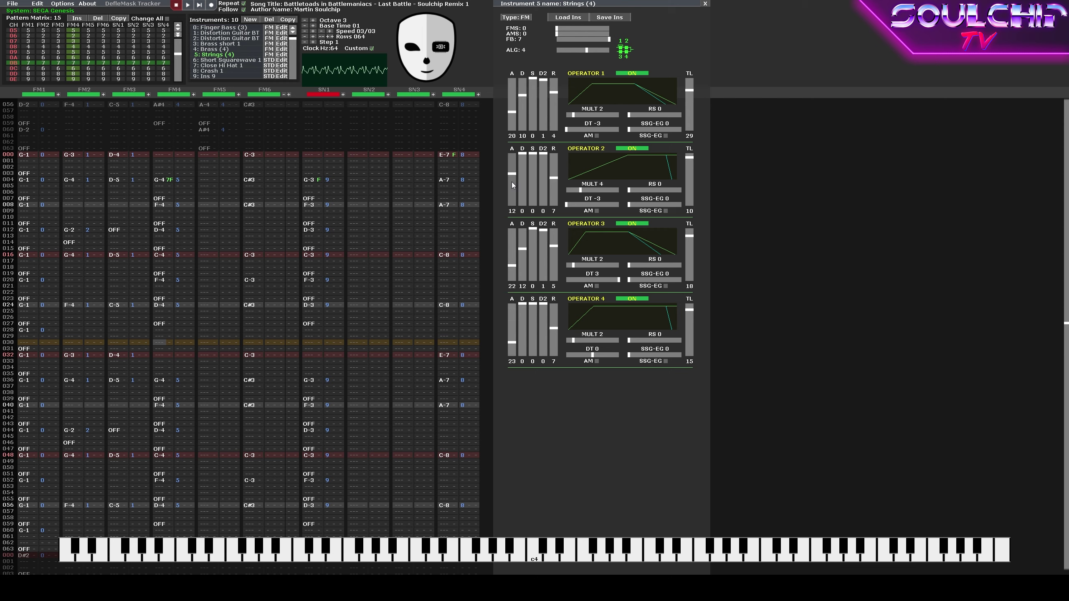
drag(514, 178, 513, 195)
key(Return)
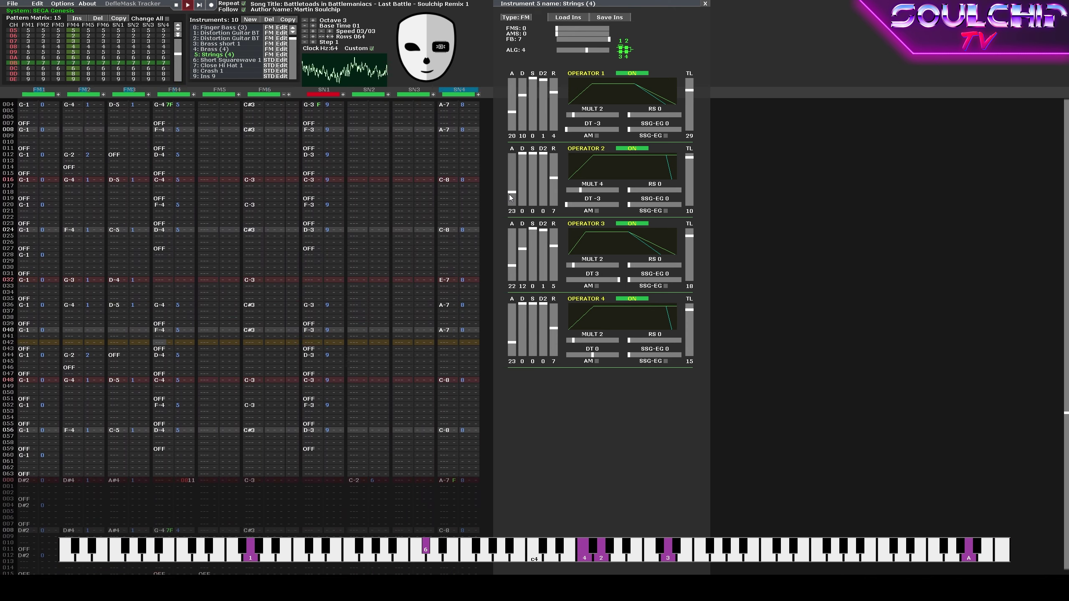
Play order row 0B repeatedly to judge the sound of the Strings (4) melody on FM4.
key(Return)
click(447, 205)
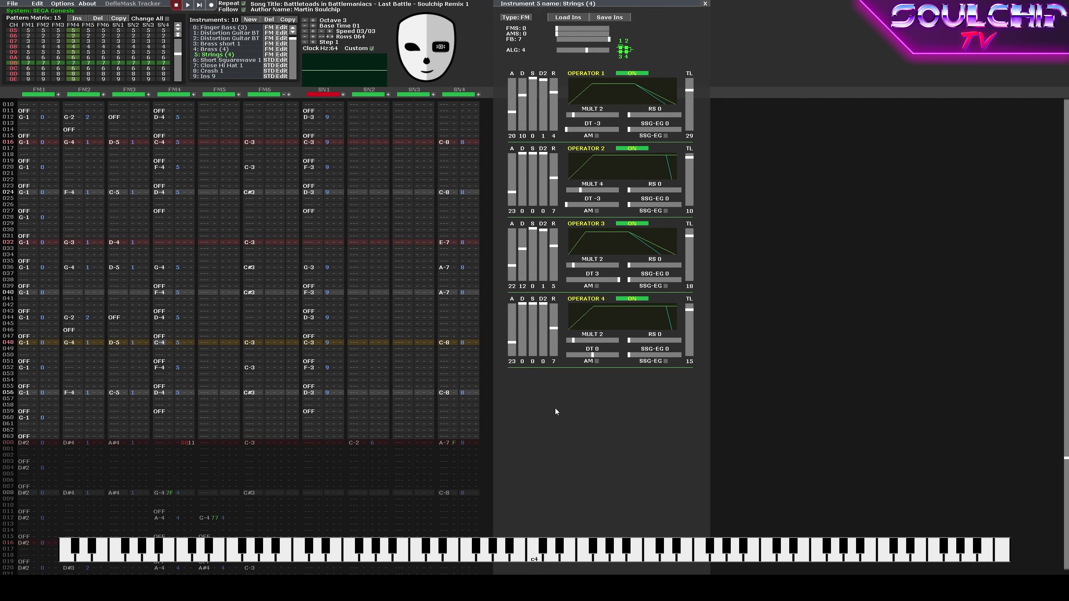
key(Return)
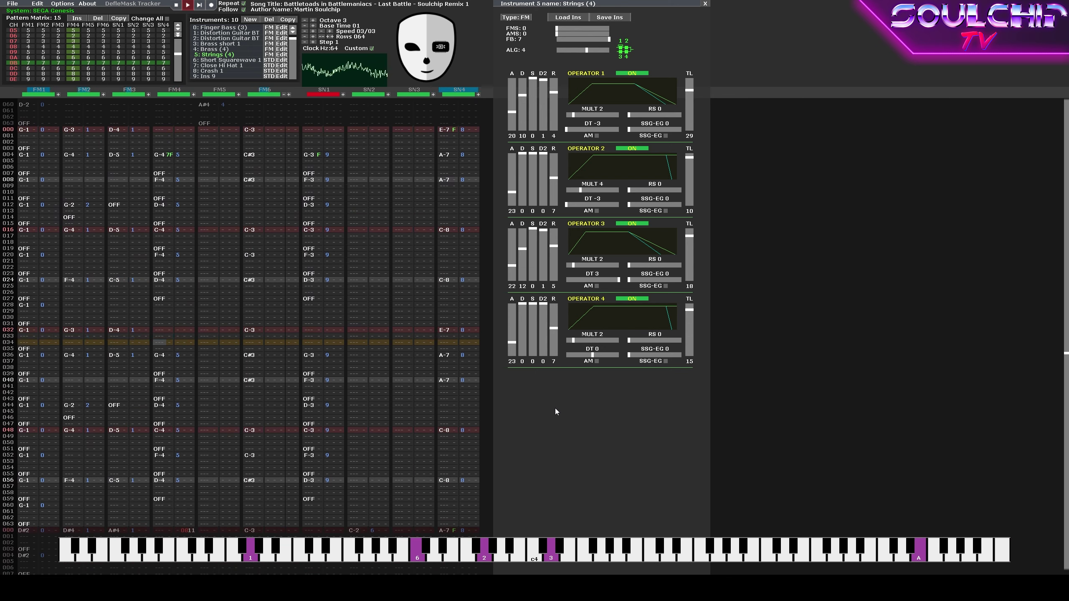
key(Return)
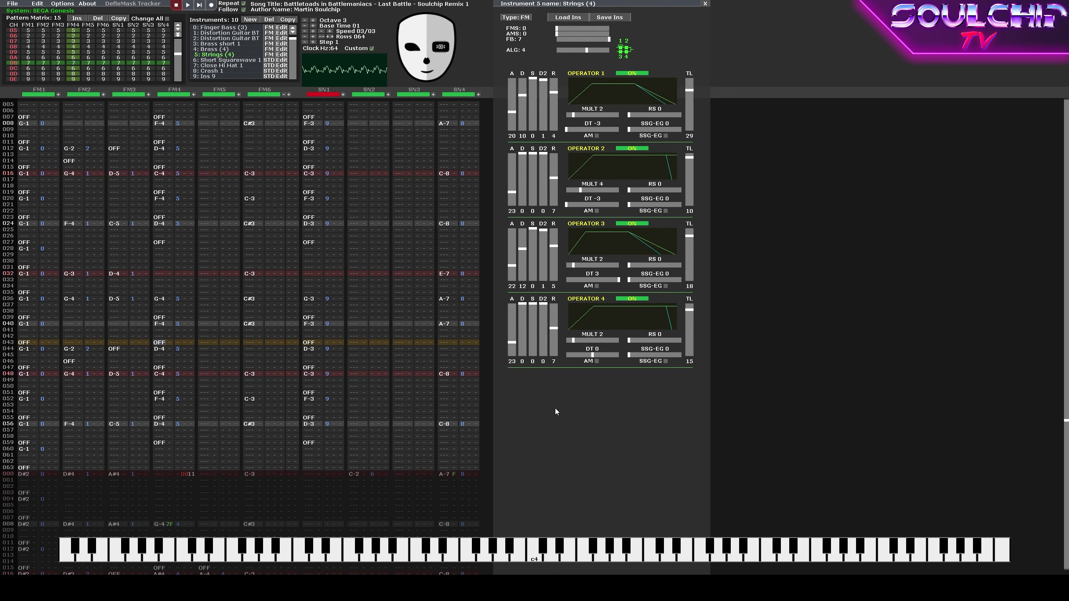
key(Return)
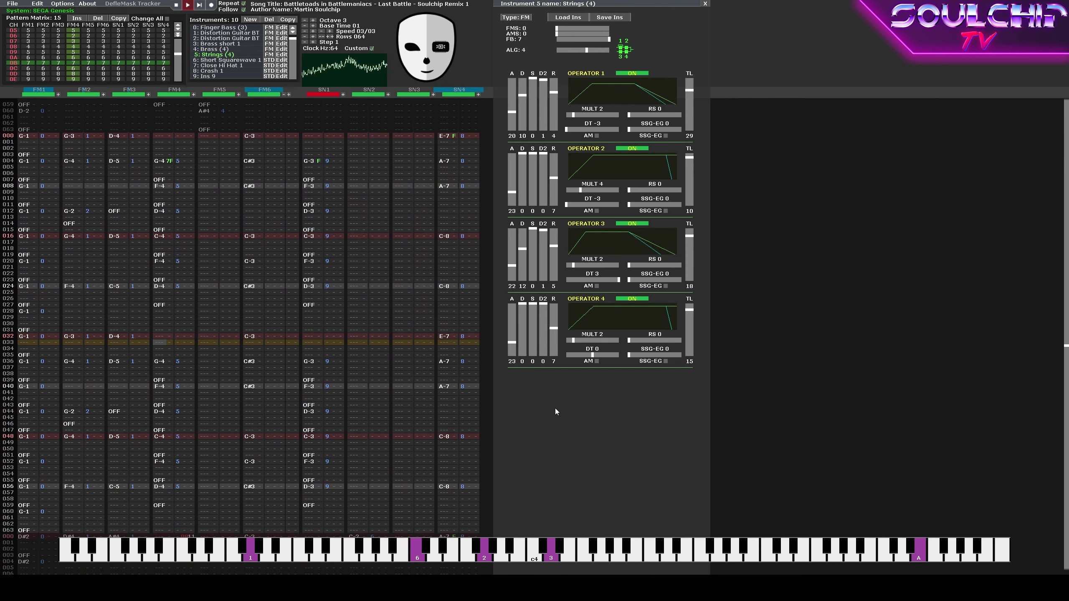
key(Return)
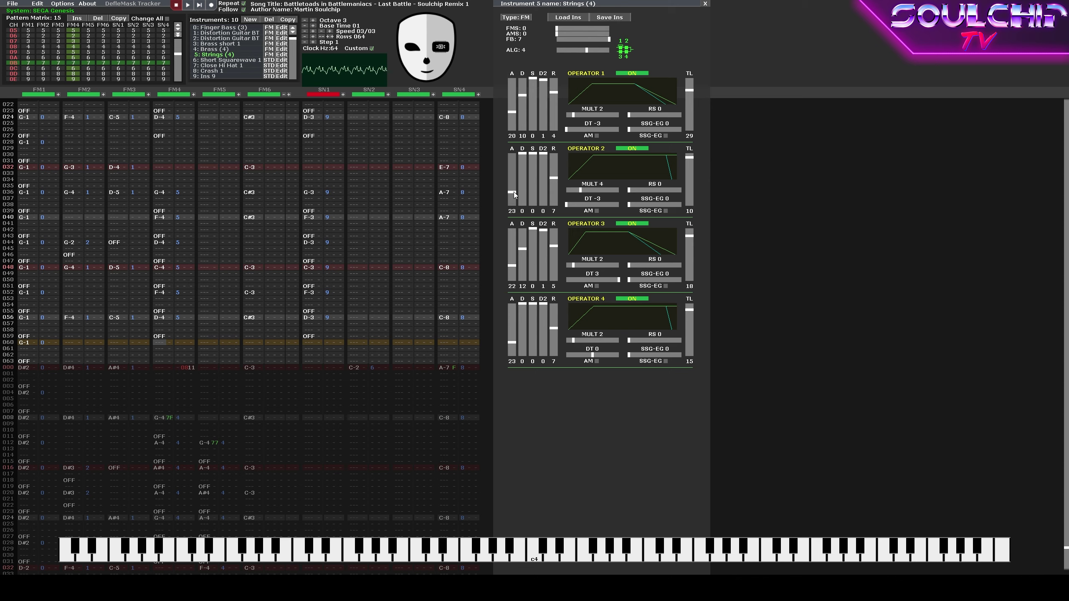
Set the attack of operators 2, 3 and 1 of Strings (4) to 18, 7 and 13 and play the song.
mouse_move(514, 192)
mouse_down()
mouse_move(513, 171)
mouse_move(507, 183)
mouse_up()
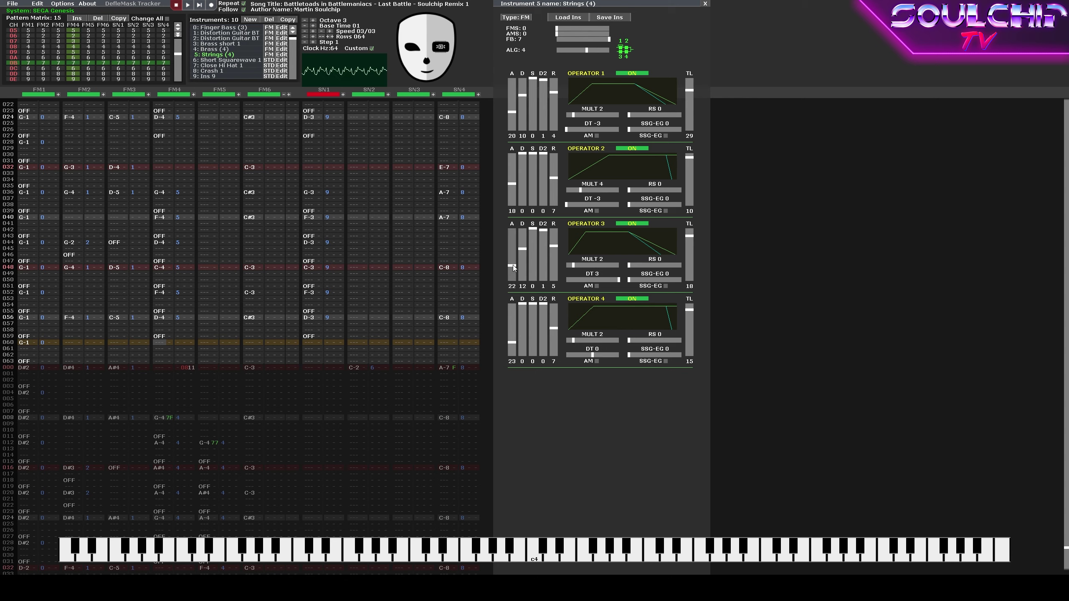
drag(512, 265, 512, 242)
drag(513, 111, 512, 99)
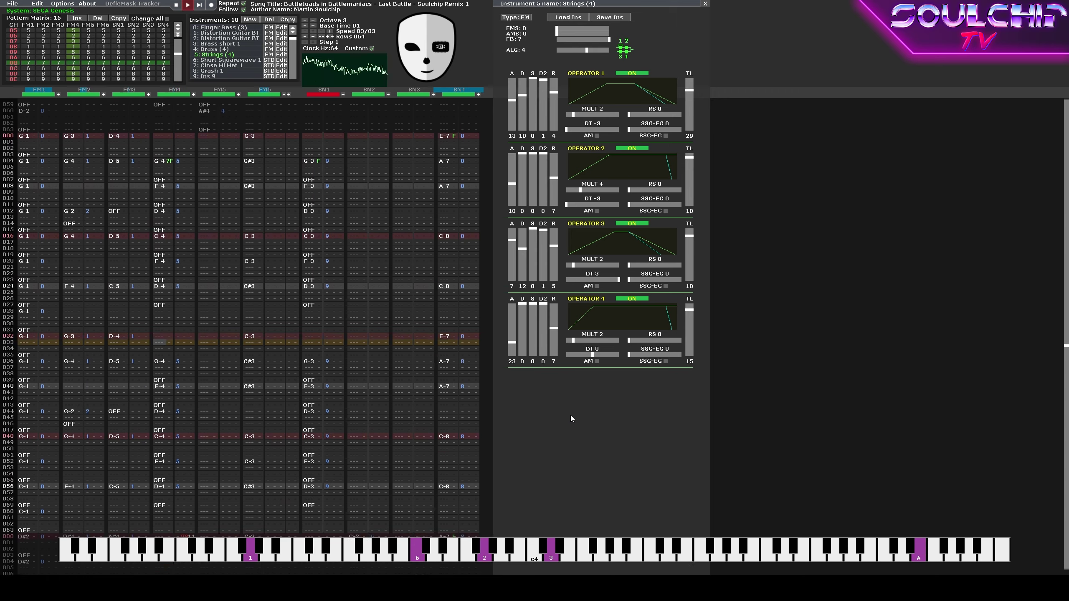
key(Return)
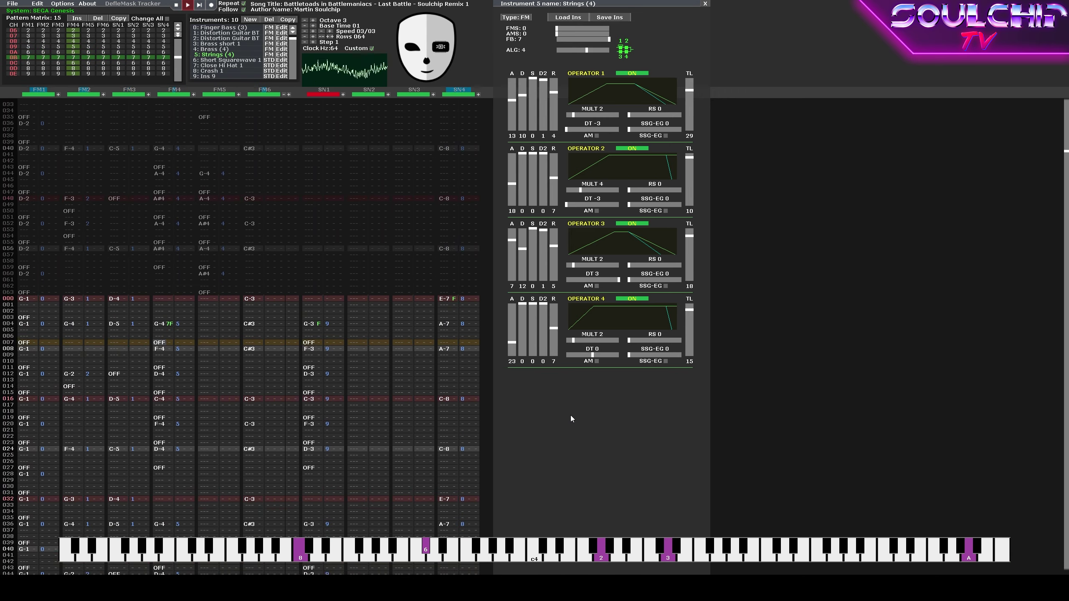
key(Return)
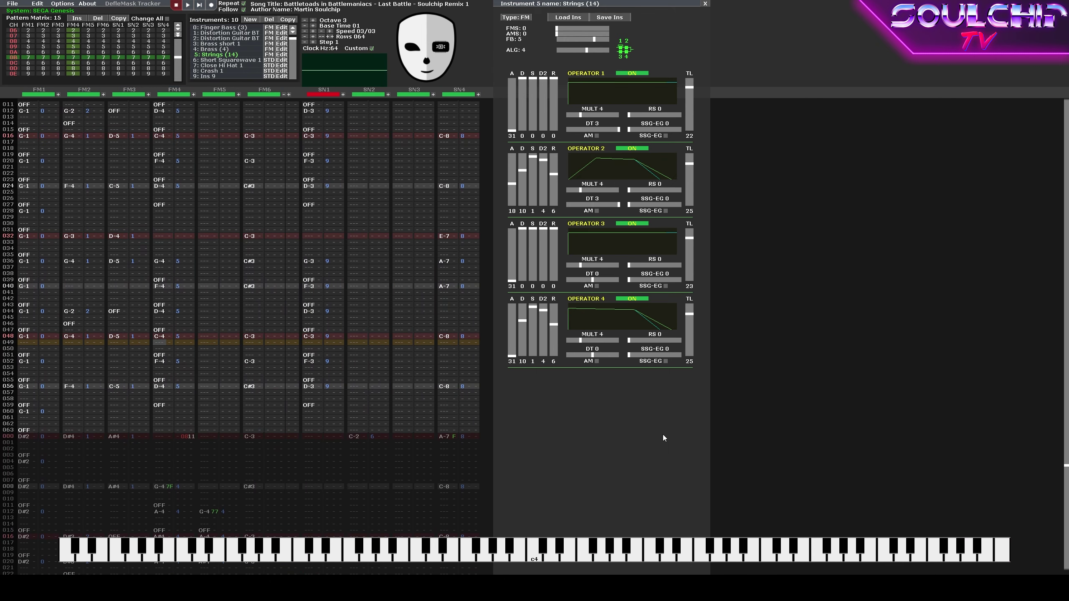
Try the Strings (14) preset on instrument 5 with the FM4 notes of order row 0B transposed down an octave.
key(Return)
key(Return)
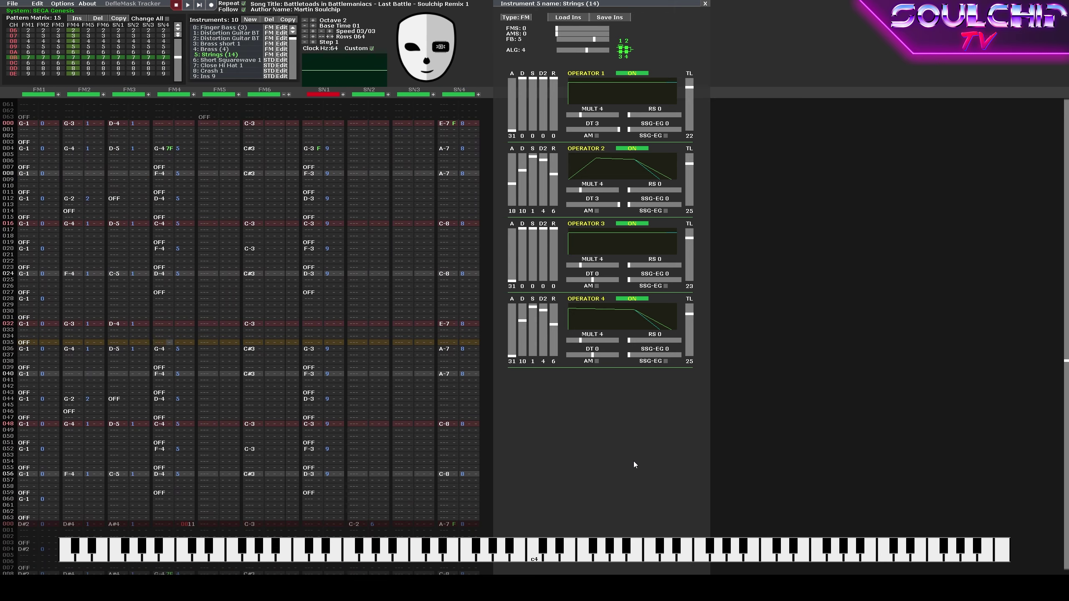
key(ctrl+a)
key(ctrl+F3)
key(Return)
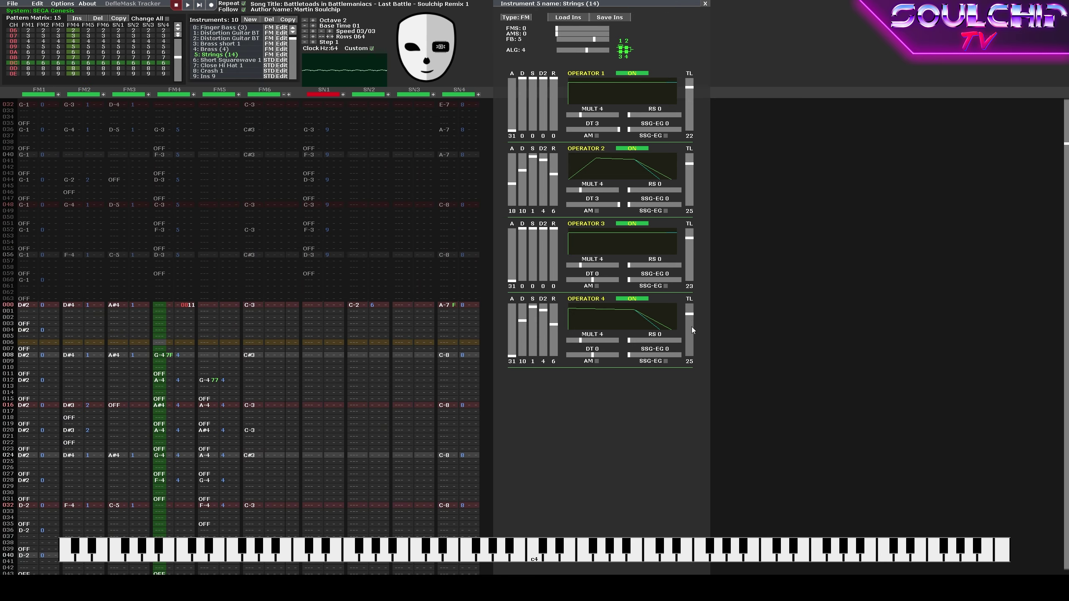
Set the total level of operators 4 and 2 of the Strings (14) instrument to 14 and play the song.
drag(692, 326, 688, 309)
drag(690, 164, 691, 159)
key(Return)
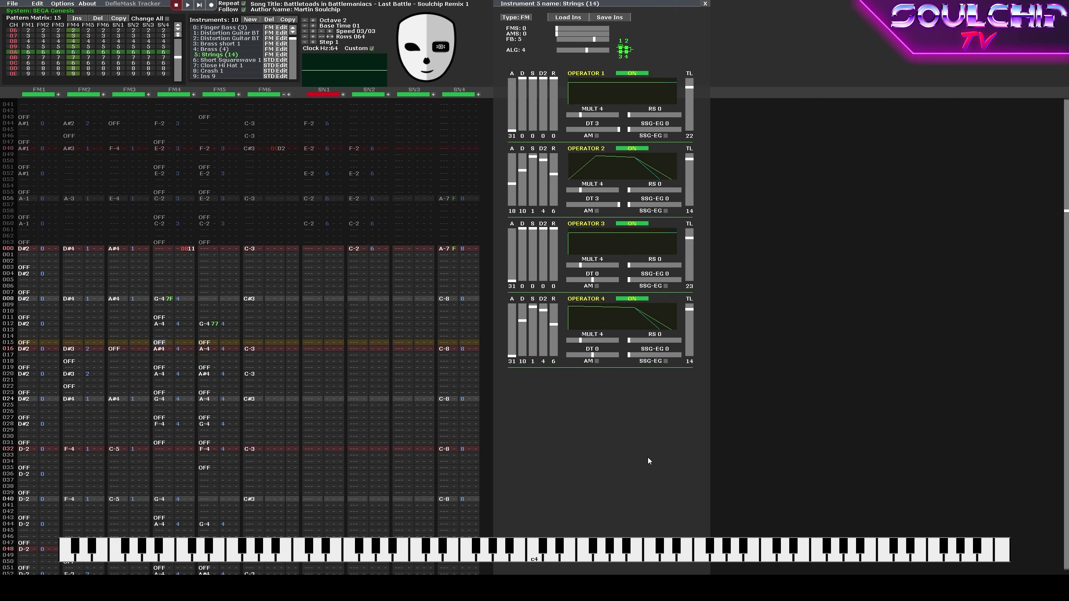
key(Return)
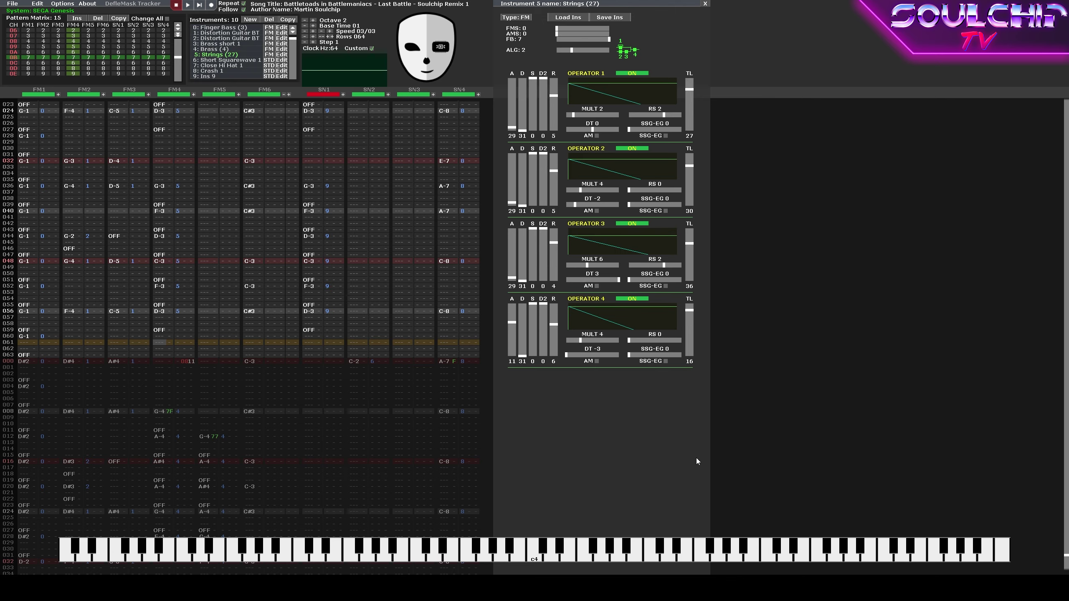
Try the Strings (27) preset on instrument 5 with operator 4's total level at 7, playing order row 0B.
key(Return)
key(Return)
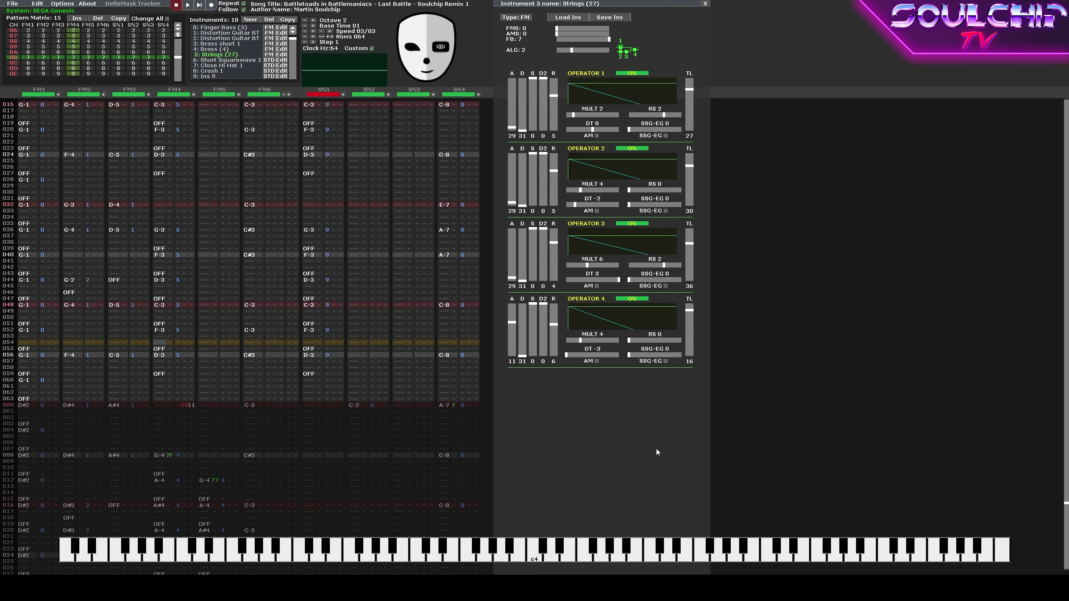
click(689, 310)
click(689, 306)
key(Return)
key(Return)
key(Return)
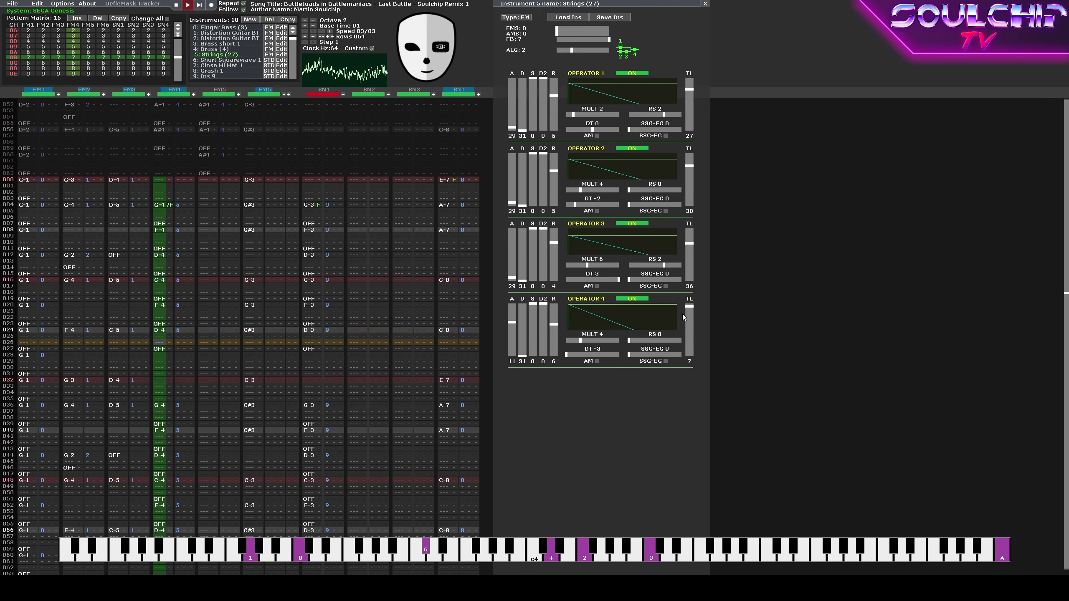
key(Return)
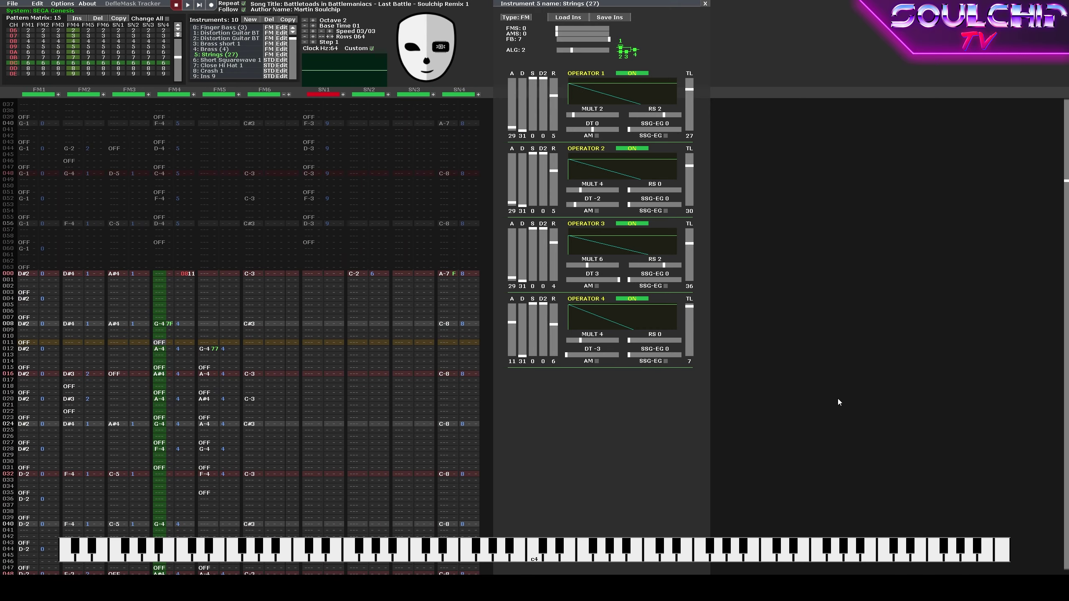
Try the Strings (31) and Strings (34) presets on instrument 5 while playing the melody.
double_click(837, 389)
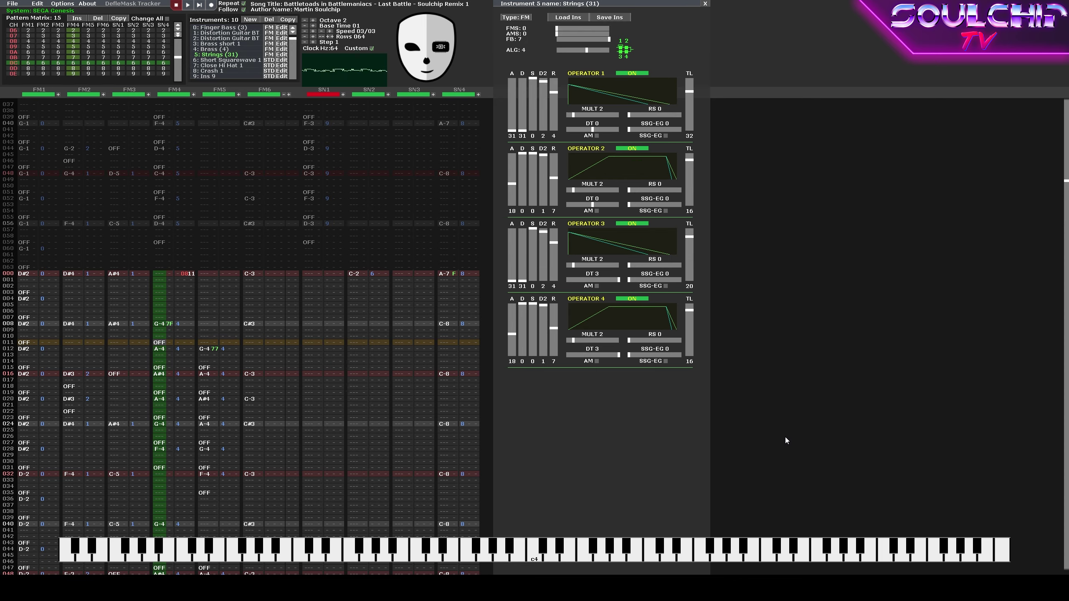
key(Return)
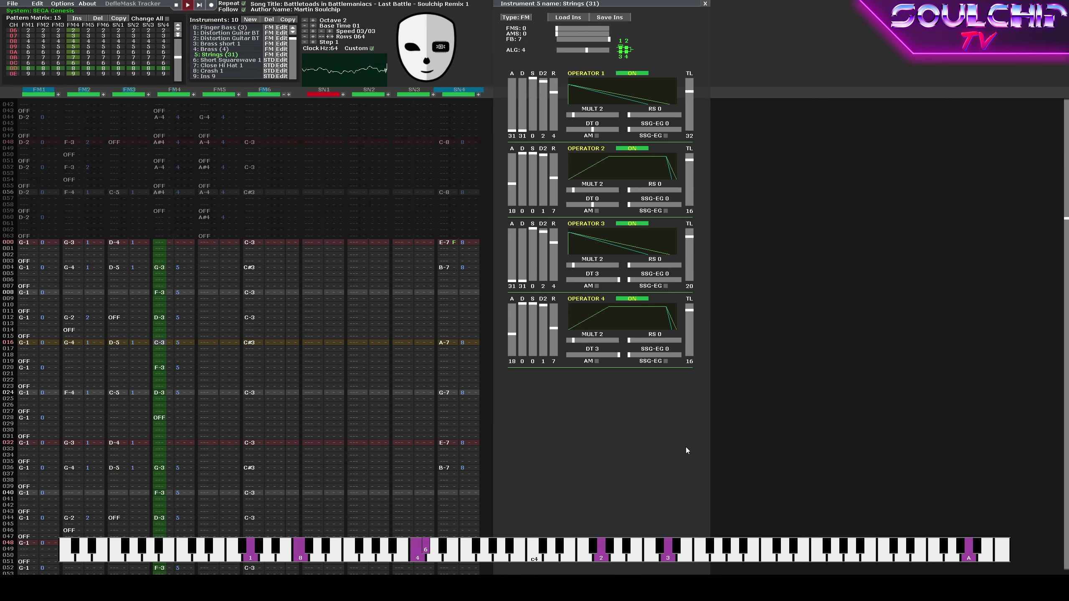
key(Return)
key(Down)
key(Down)
key(Down)
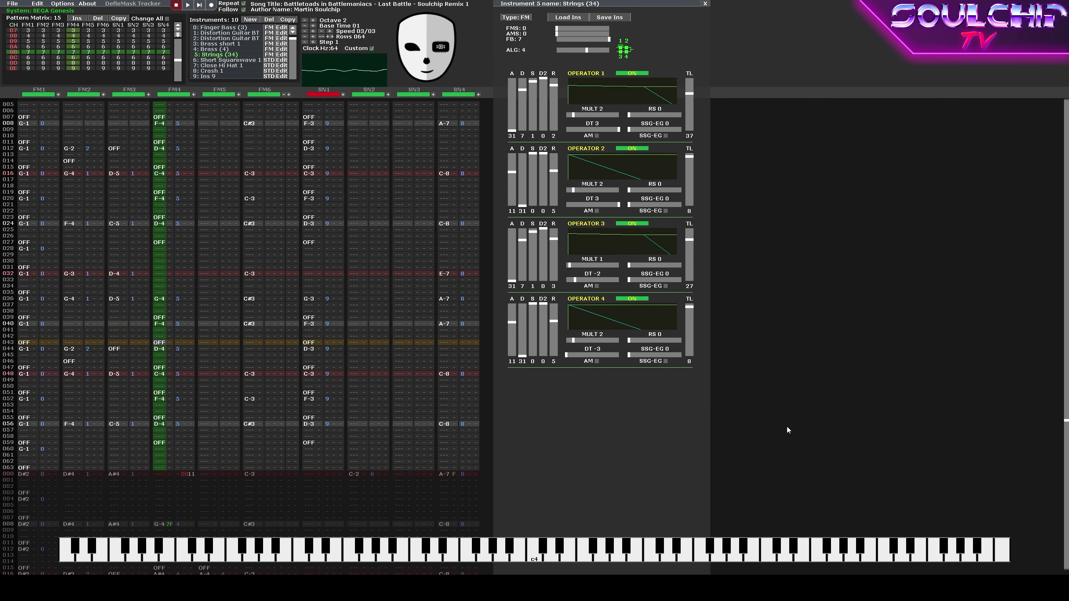
Replace instrument 5 with the Strings (38) preset and play order row 0B.
key(Down)
key(Down)
key(Down)
key(Down)
key(Return)
key(Return)
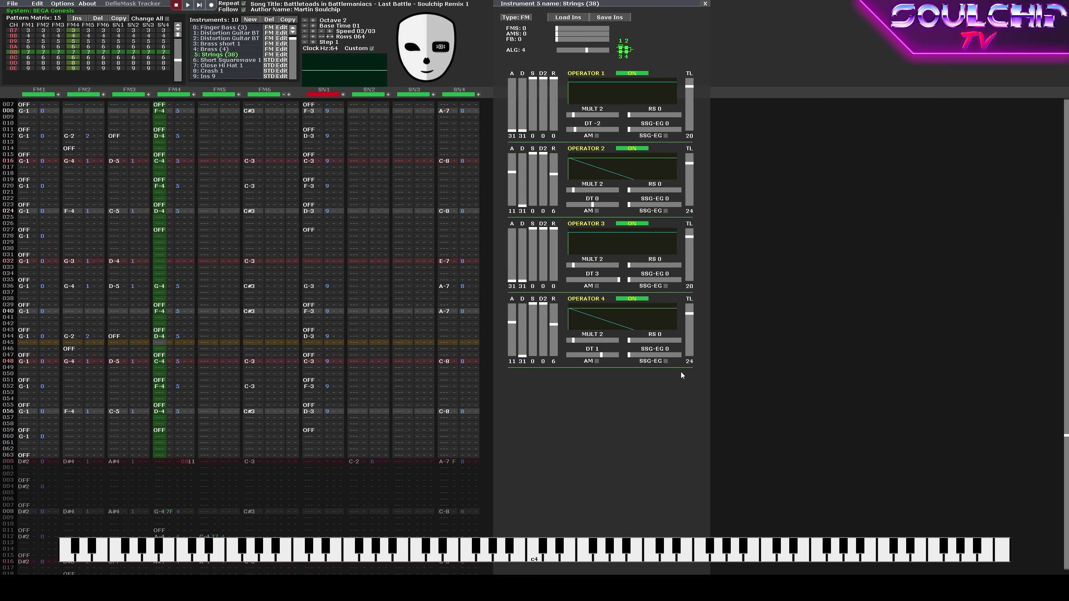
Set the total level of operators 4 and 2 of the Strings (38) instrument to 14 and play the pattern.
drag(689, 314, 689, 310)
drag(689, 163, 686, 158)
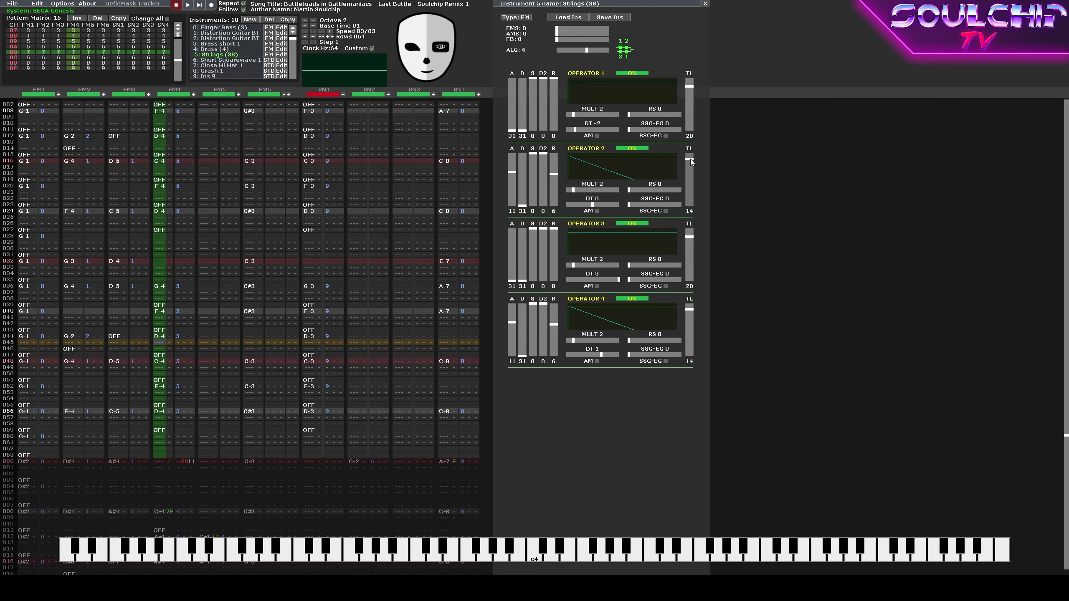
key(Return)
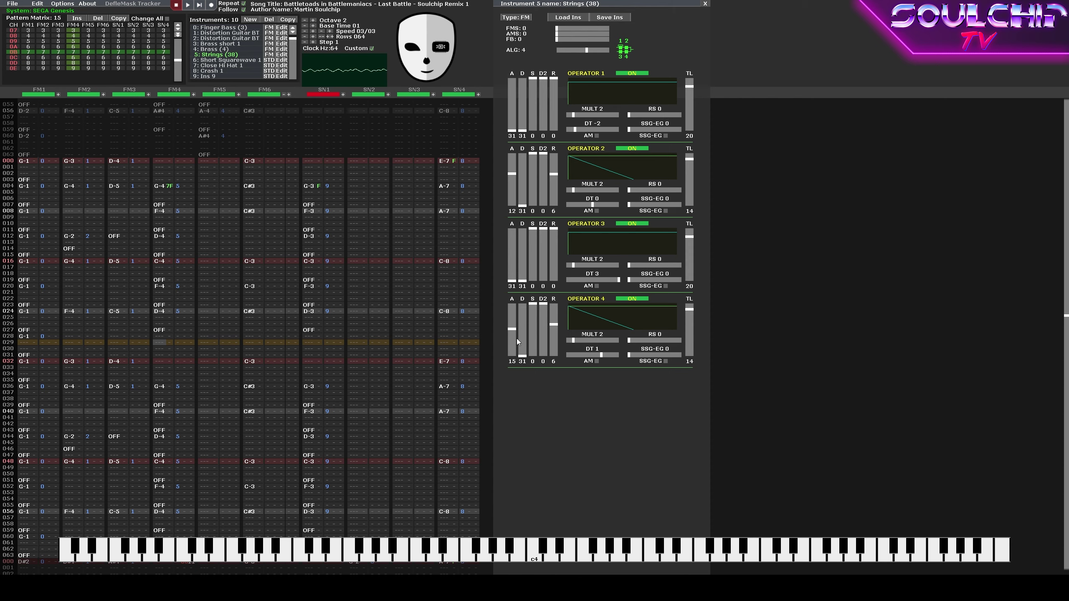
Set the attack to 12 and the release to 7 on operators 4 and 2 of Strings (38), and play order row 0B.
drag(513, 329, 515, 317)
mouse_move(513, 173)
mouse_down()
mouse_move(514, 162)
mouse_move(507, 172)
mouse_up()
drag(515, 317, 552, 332)
drag(553, 174, 555, 183)
drag(553, 335, 549, 333)
drag(553, 185, 553, 179)
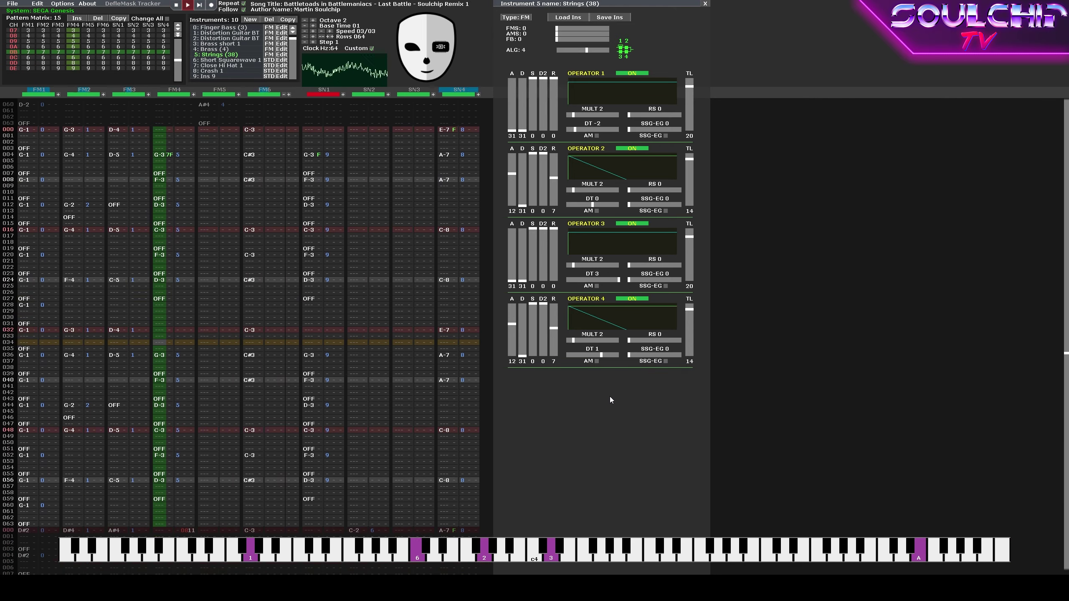
key(Return)
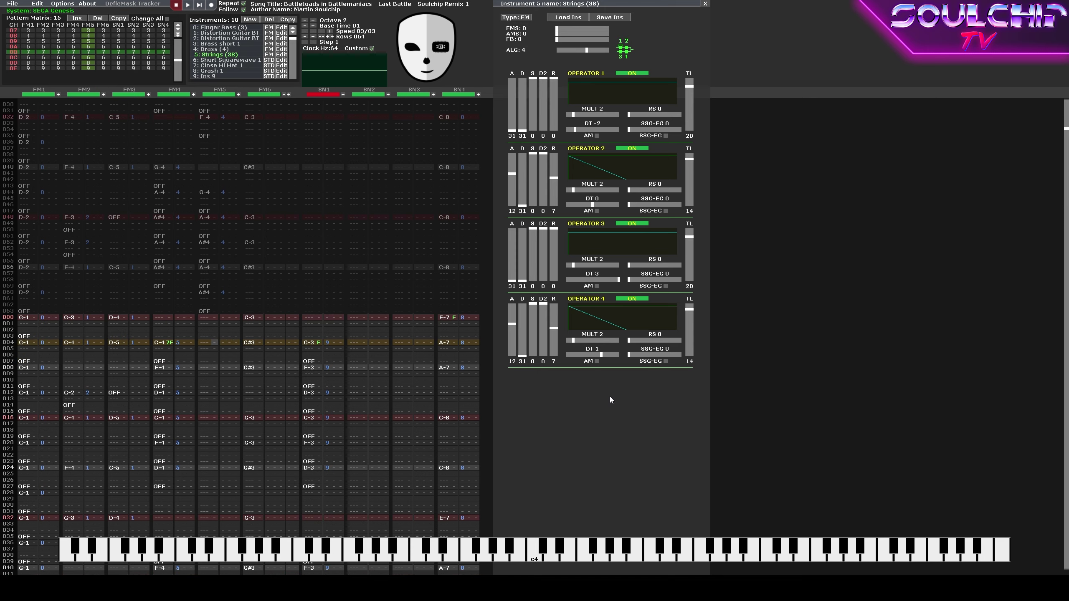
Paste the FM4 melody into FM5 from row 004 of order row 0B as a delayed echo.
key(ctrl+v)
key(Return)
key(Return)
key(Return)
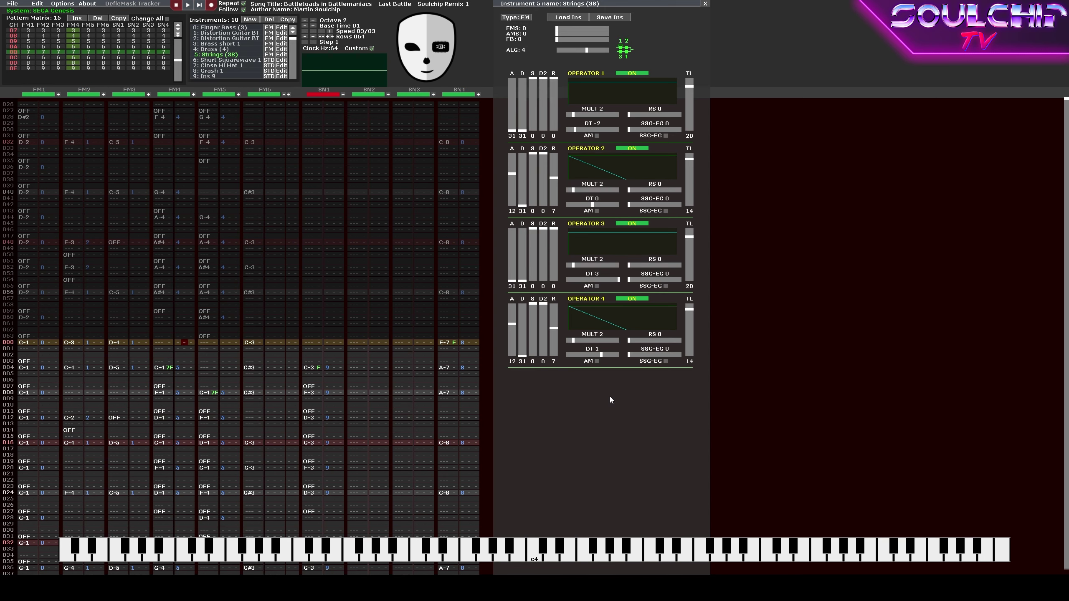